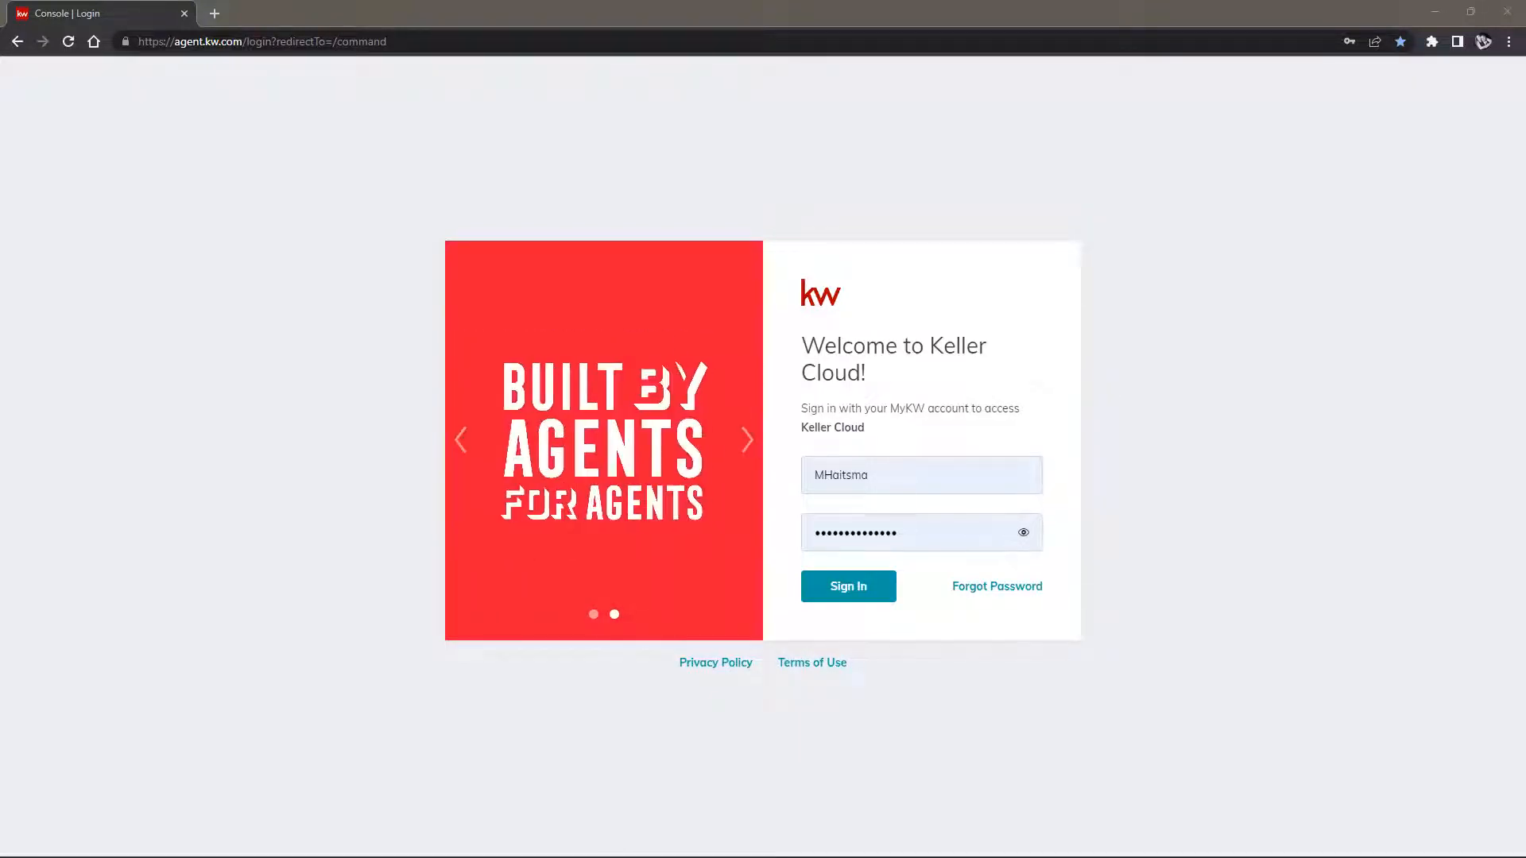
Replace the username with the other saved Keller Cloud login and sign in
left_click(828, 476)
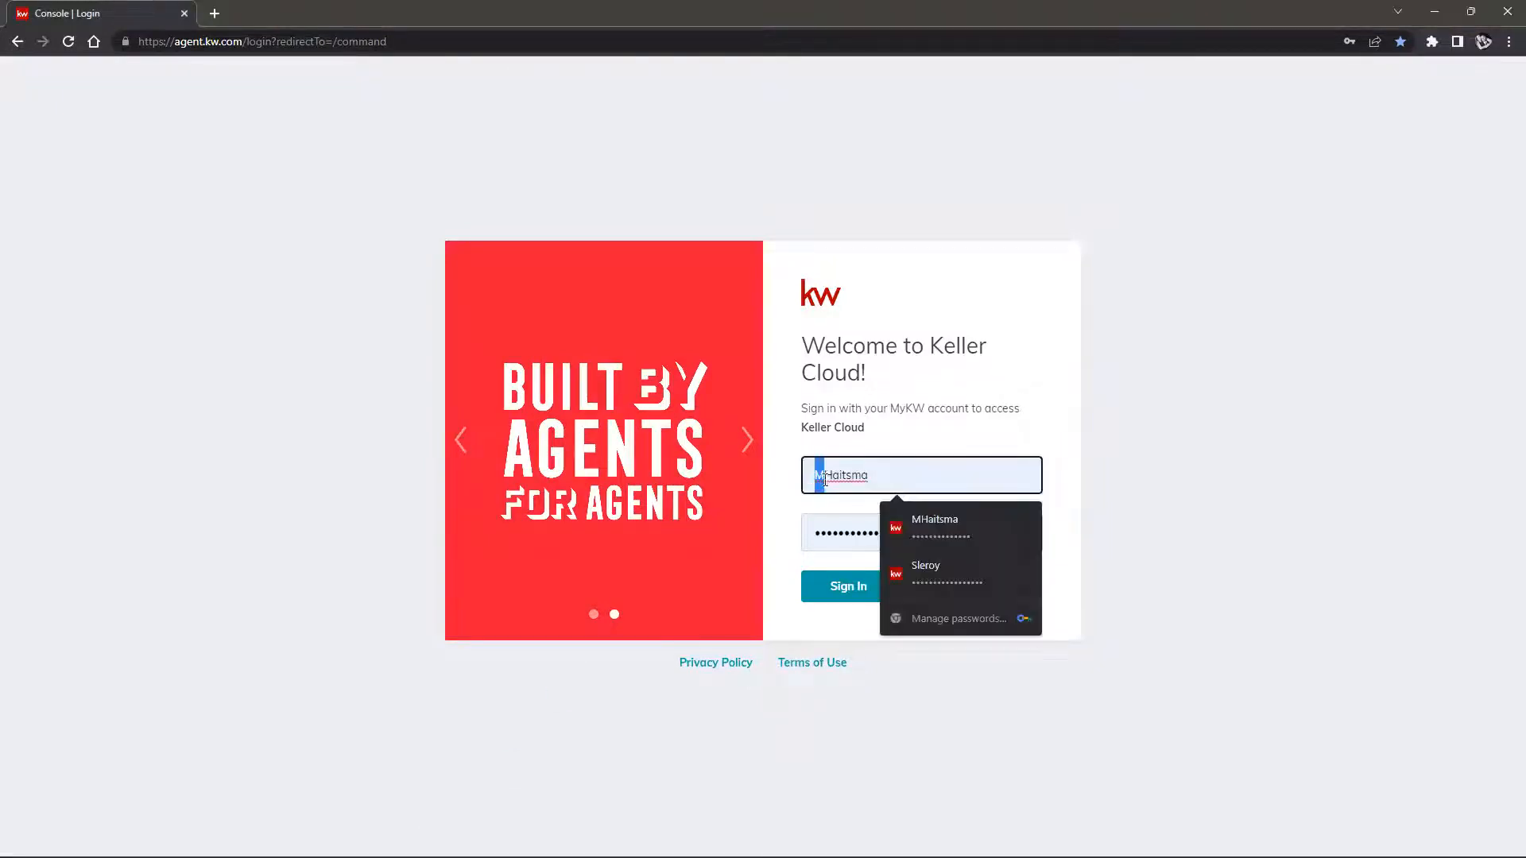
left_click_drag(825, 477, 890, 477)
left_click(890, 477)
type("12")
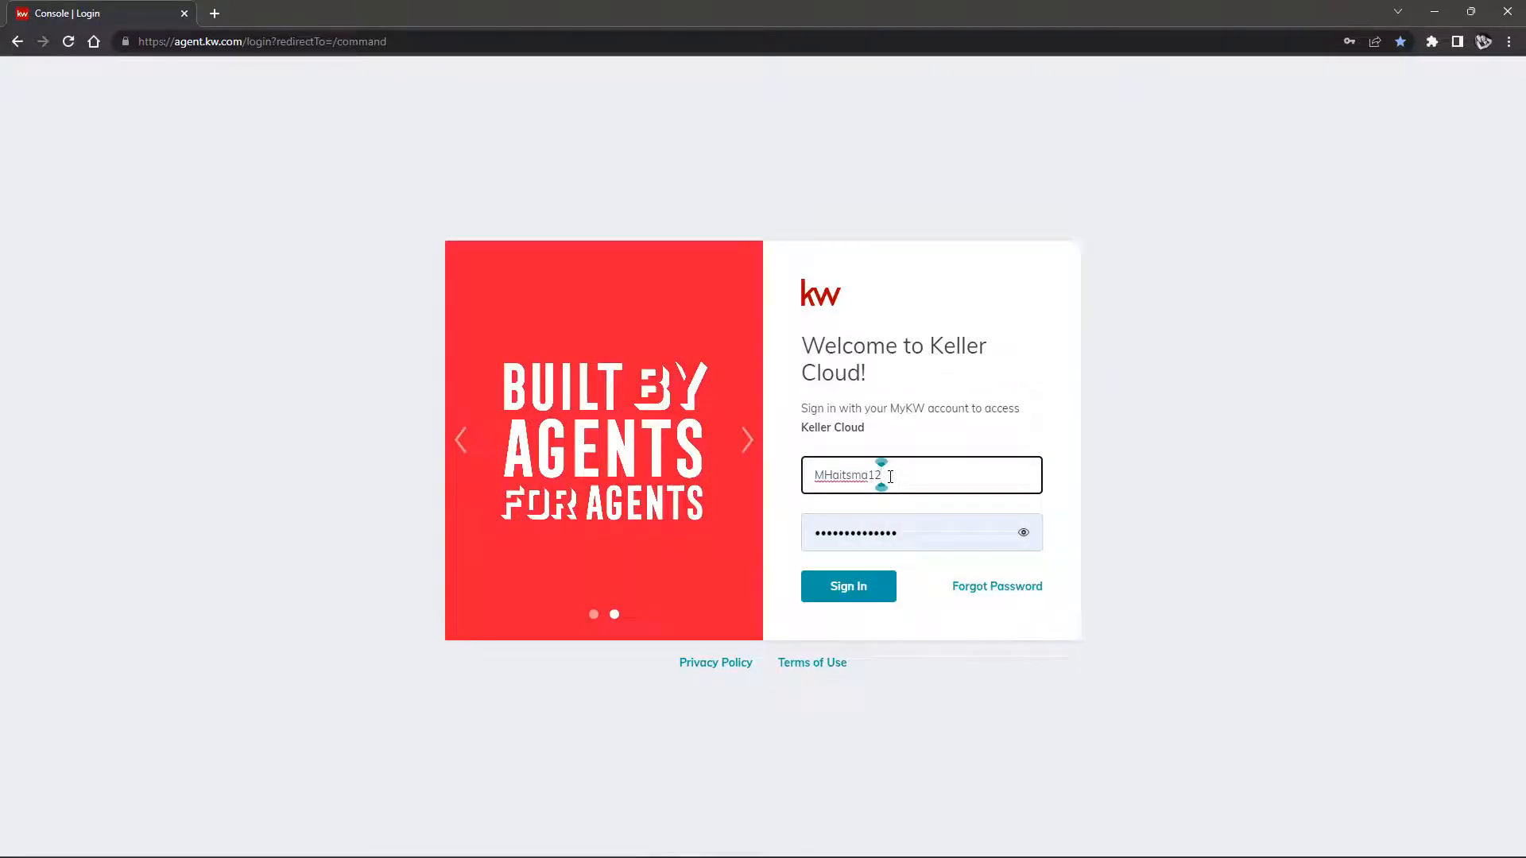
key("BackSpace")
key("BackSpace")
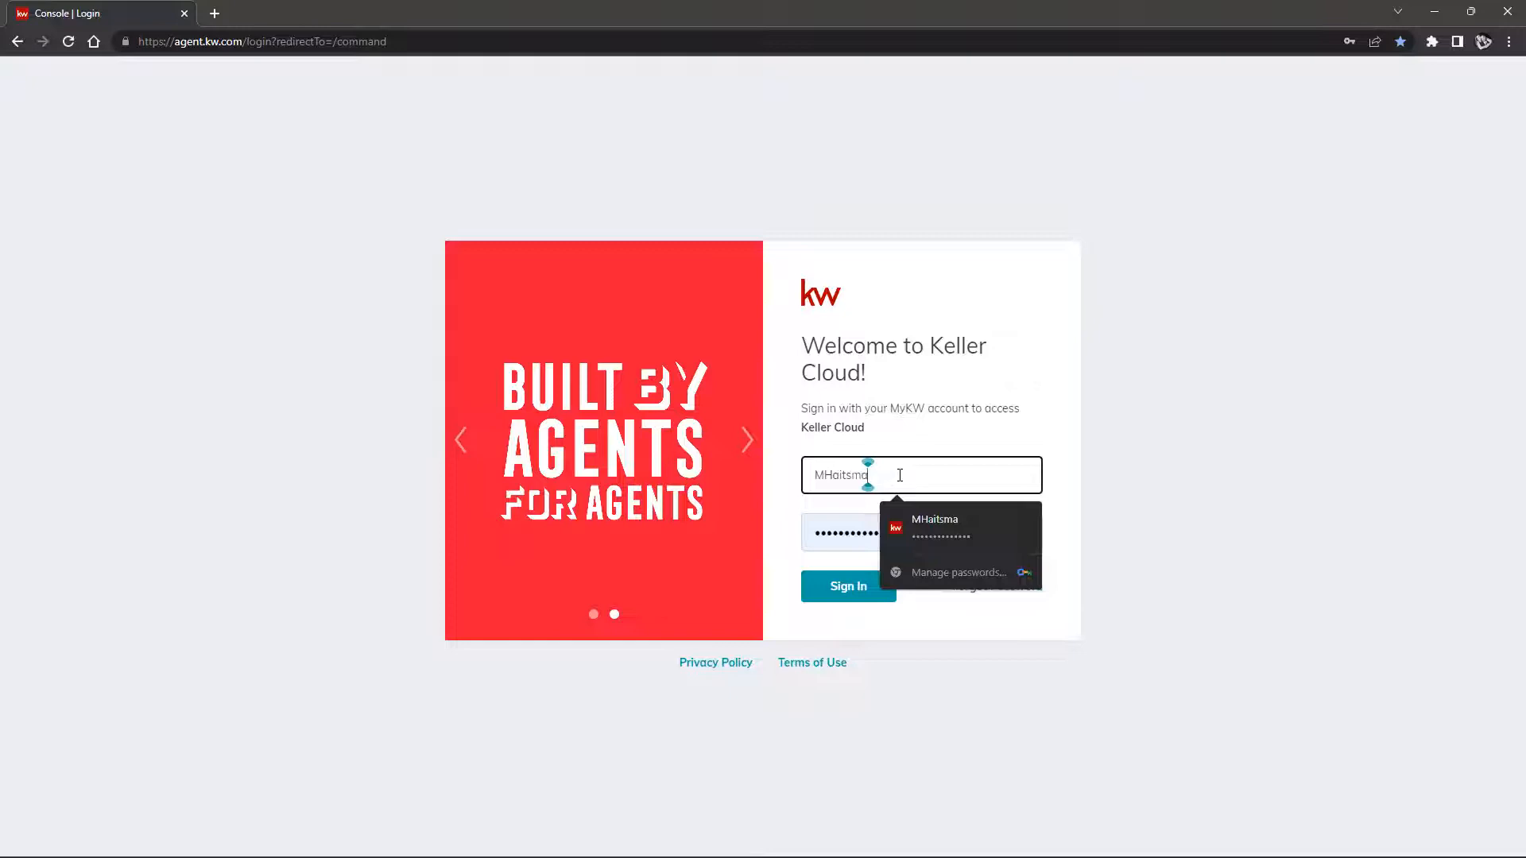
double_click(864, 477)
key("BackSpace")
left_click(914, 566)
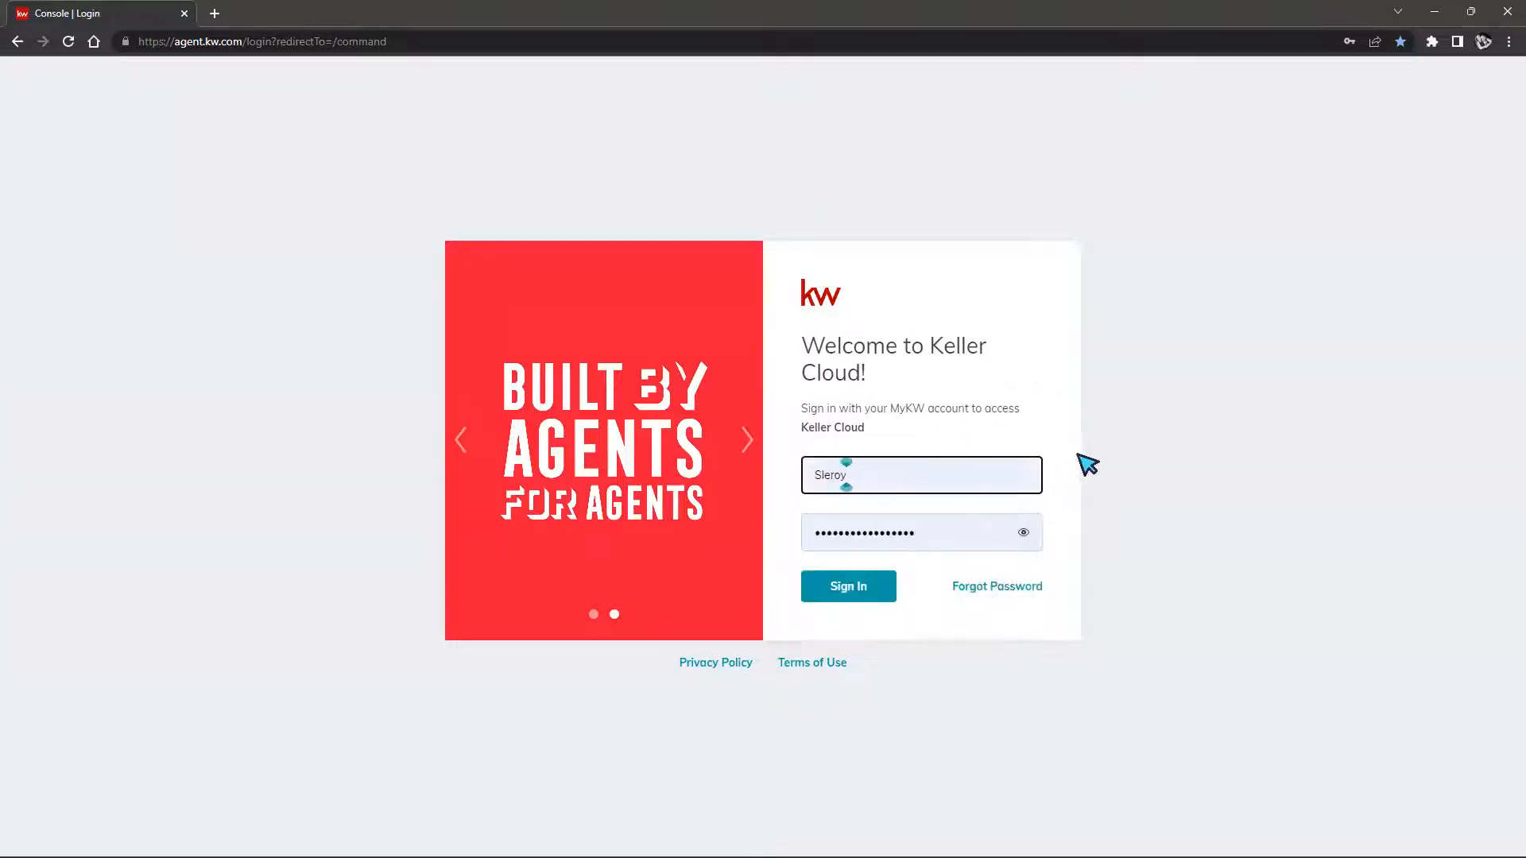
left_click(849, 596)
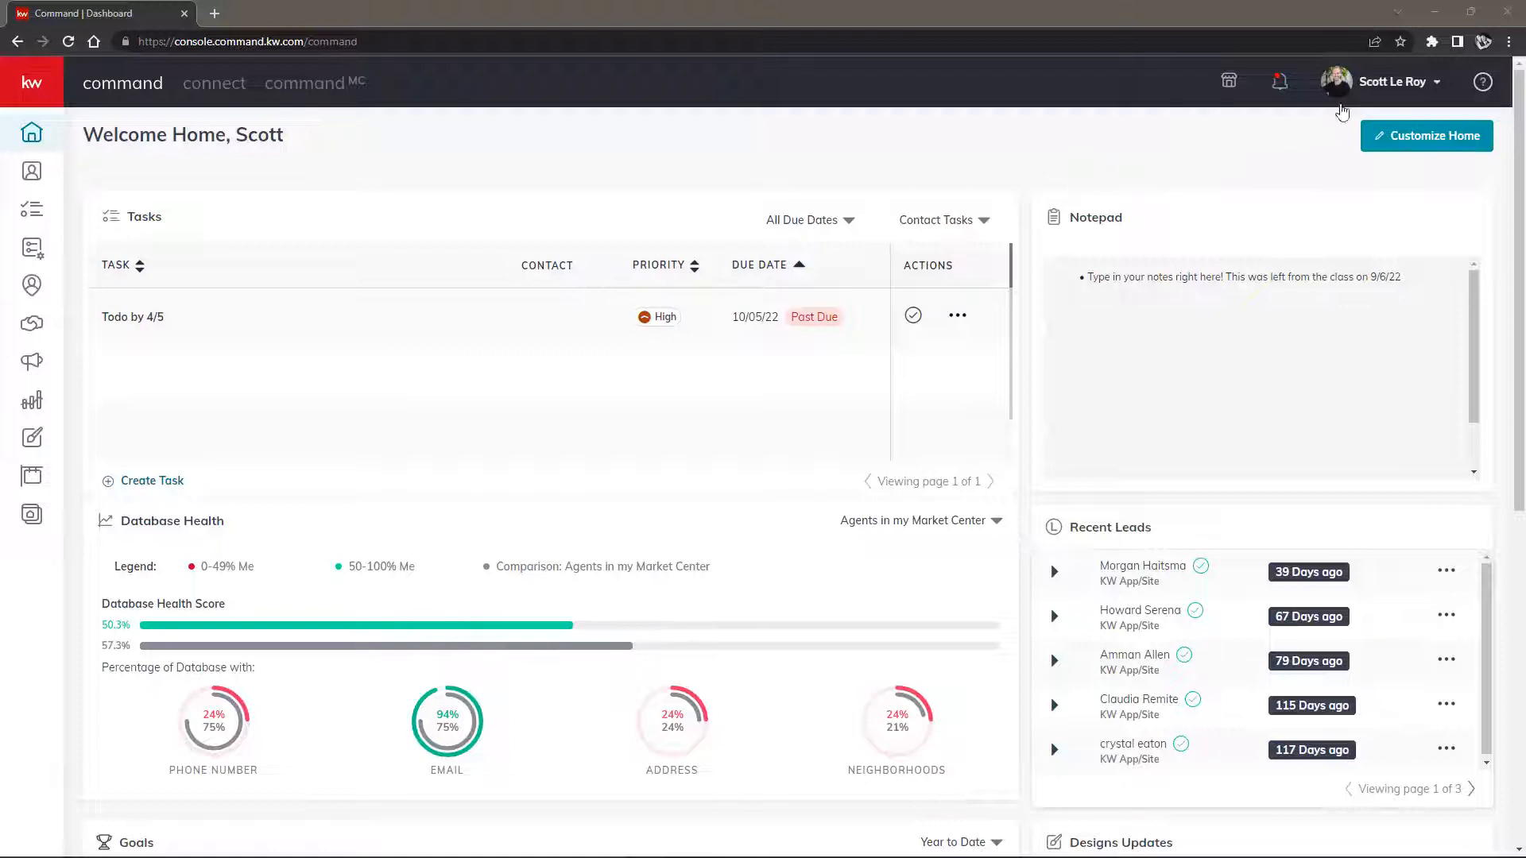
Show the account dropdown from the account name at the top right of the dashboard
left_click(1392, 83)
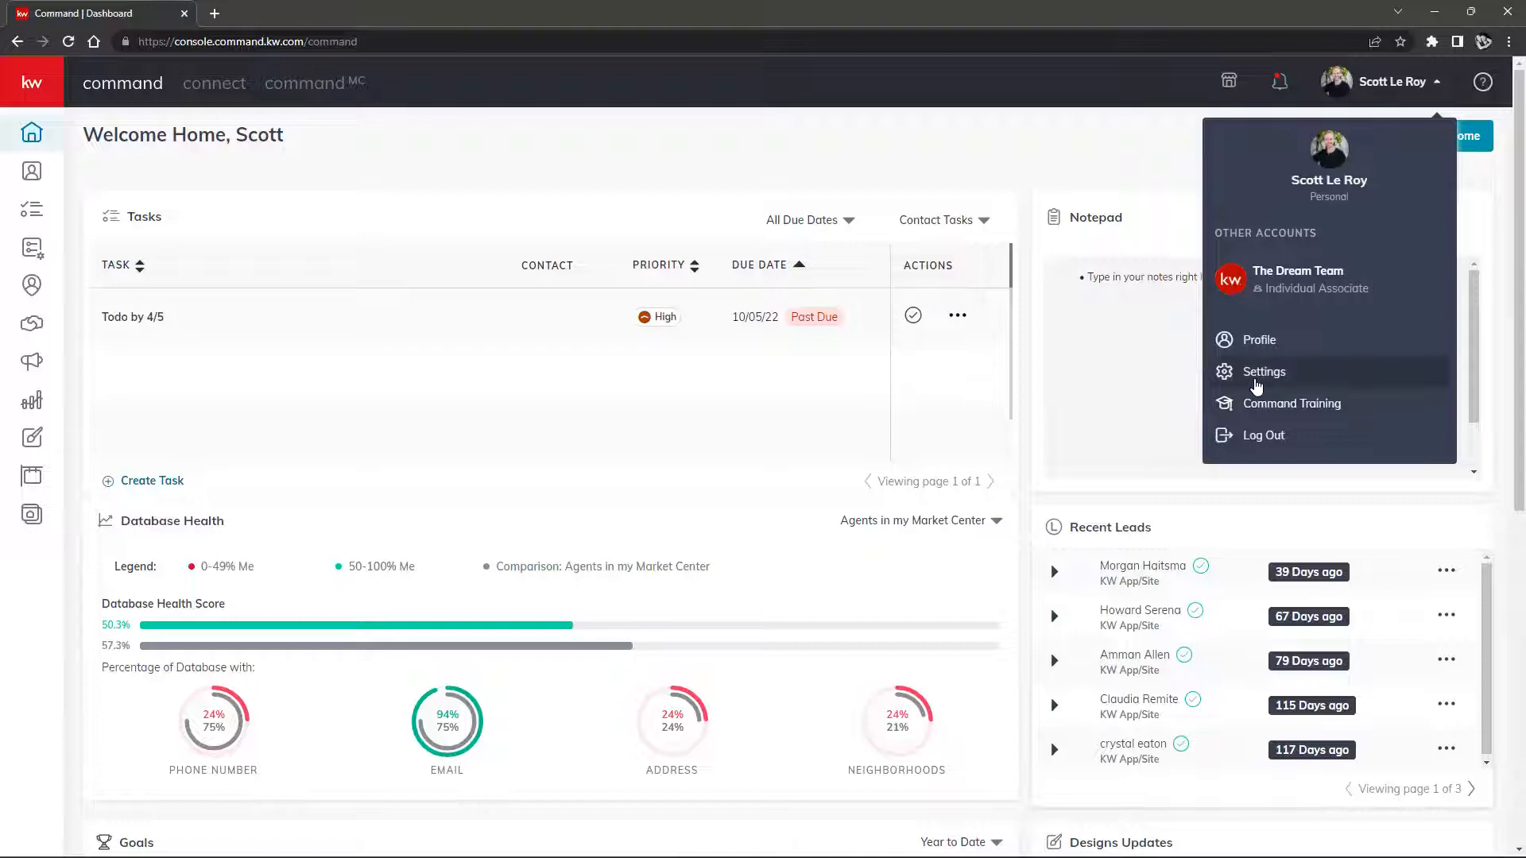
Go to Settings and browse the General, Command, Connect and Global sidebar sections
left_click(1259, 382)
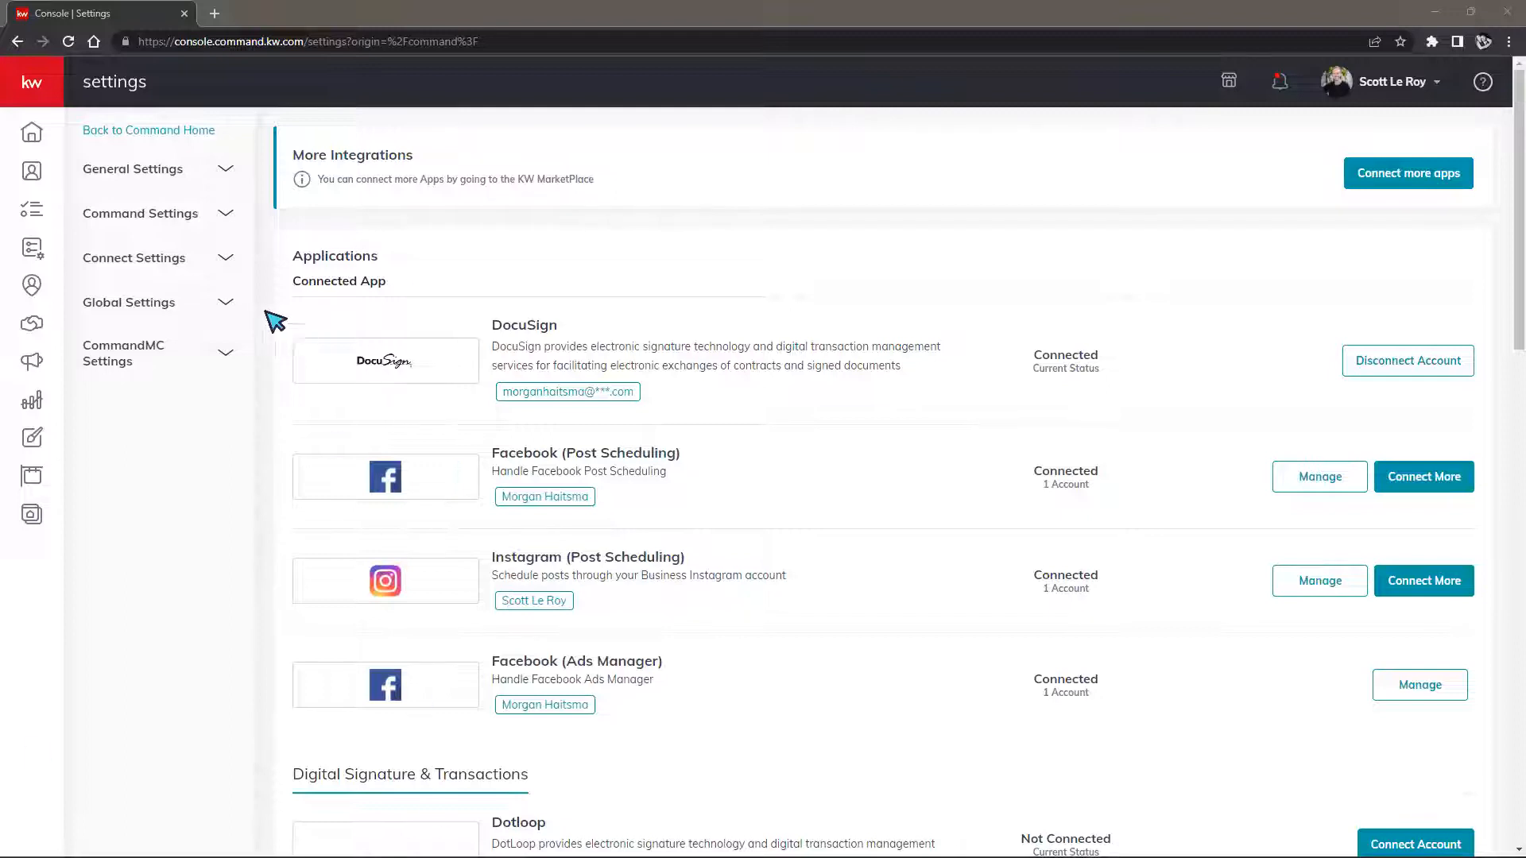
left_click(155, 185)
left_click(155, 185)
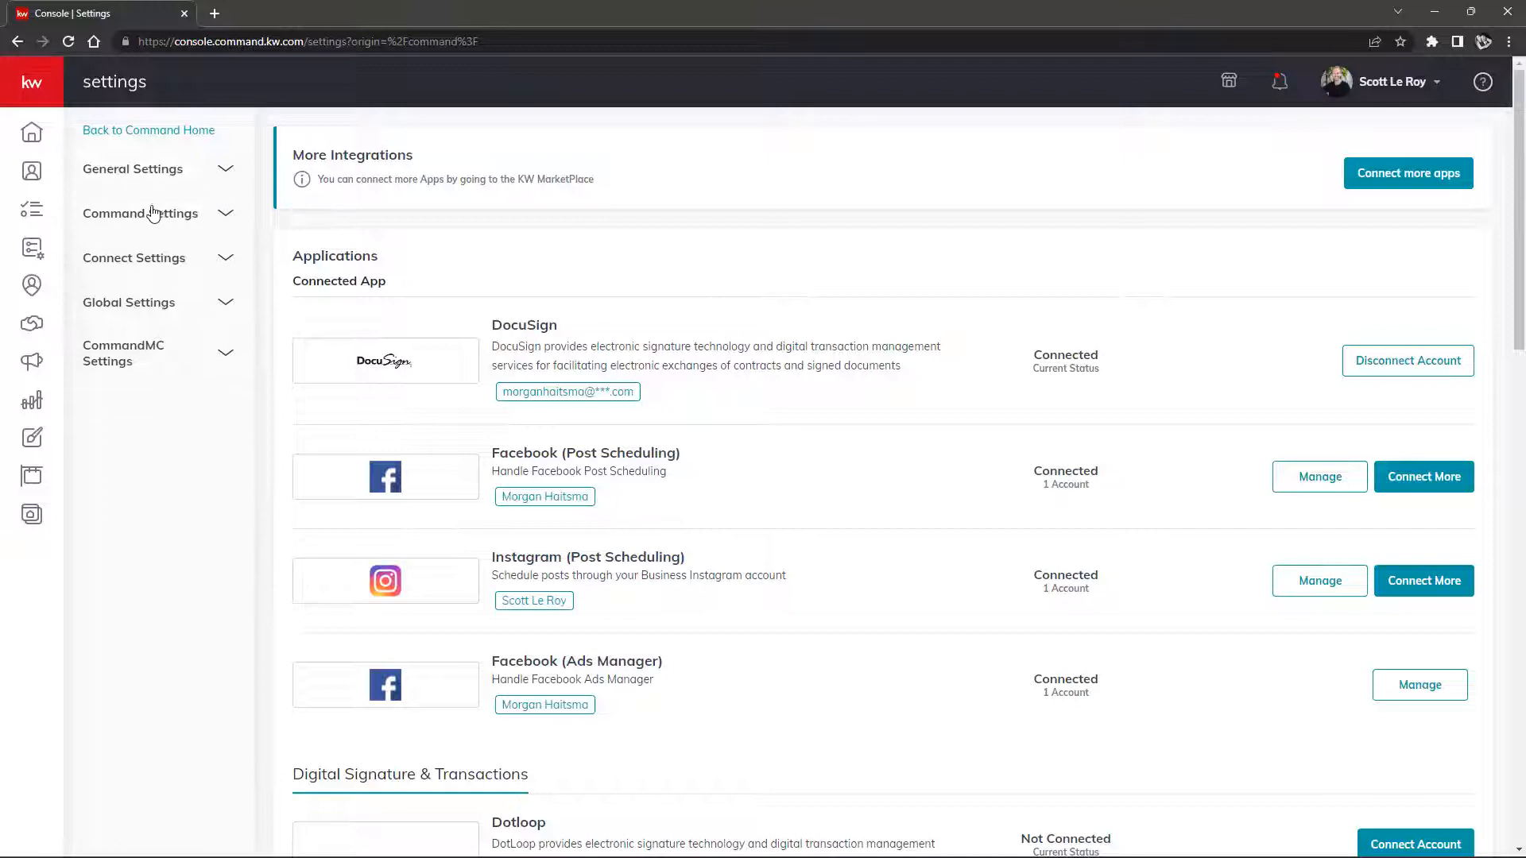
left_click(107, 215)
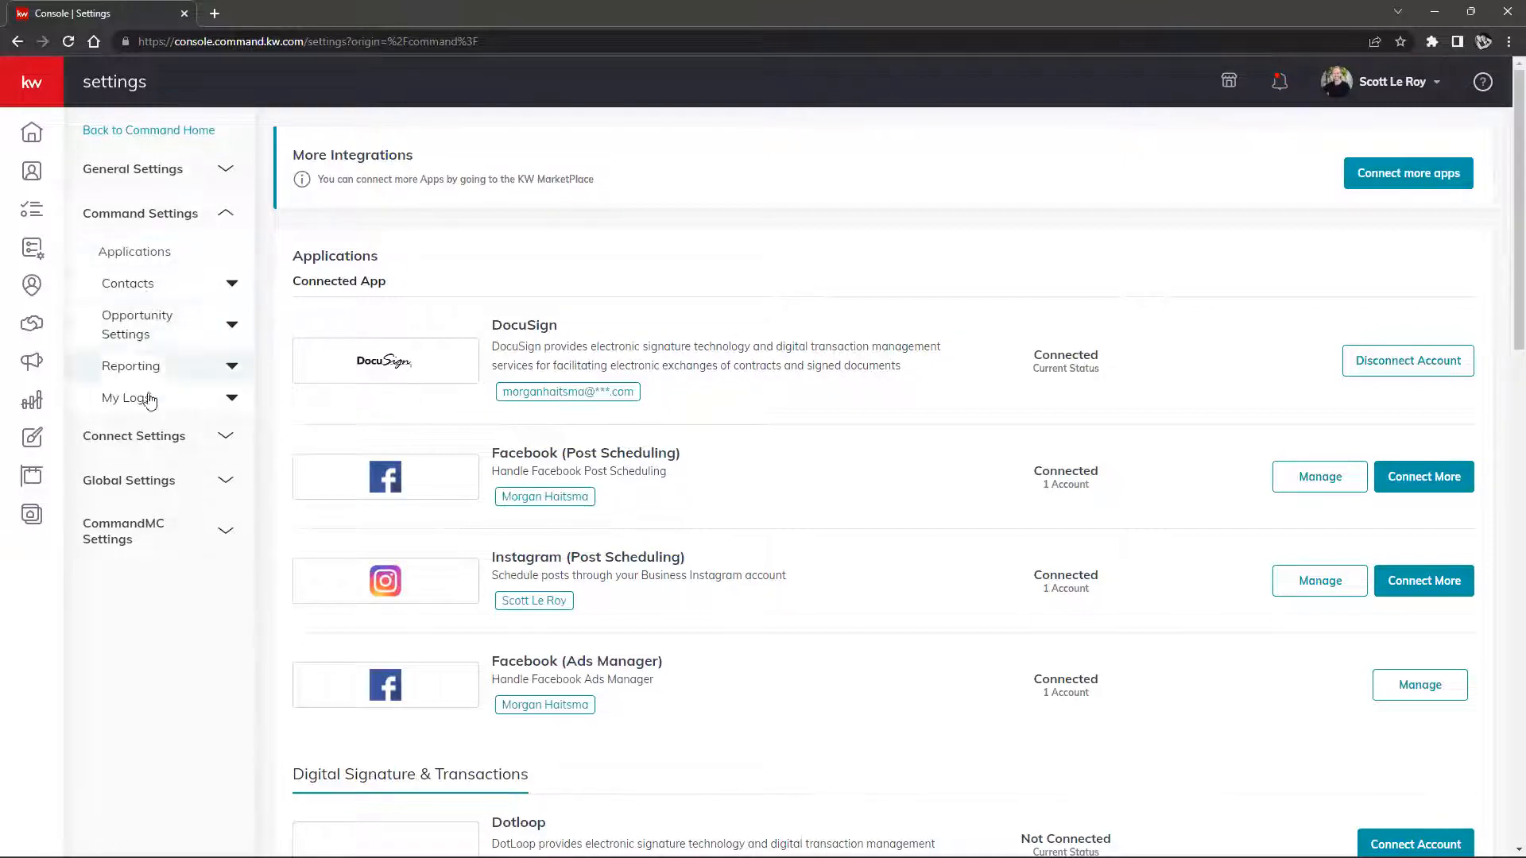
left_click(142, 450)
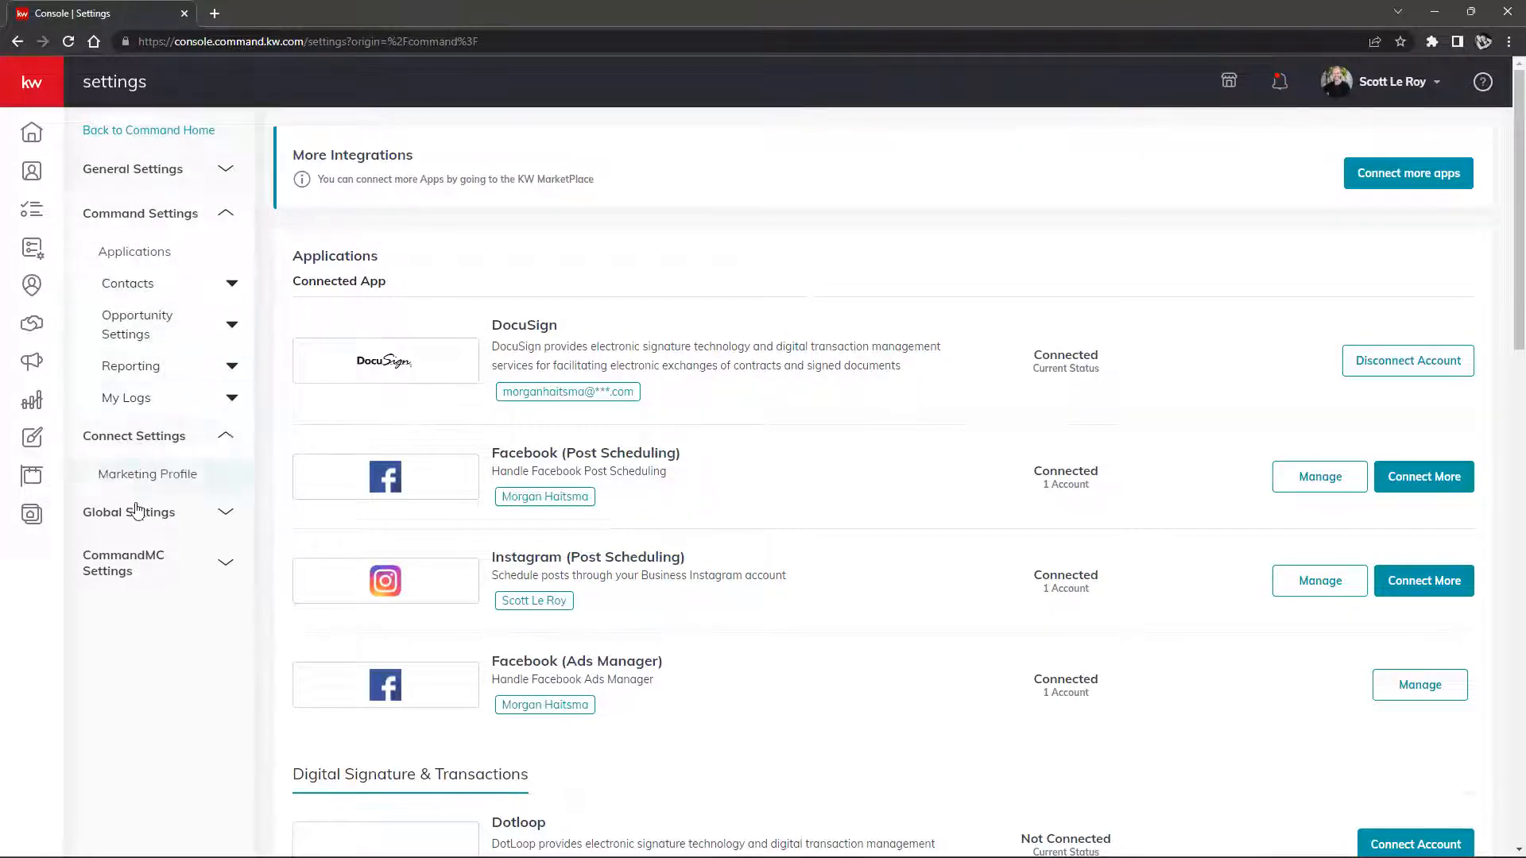
left_click(140, 518)
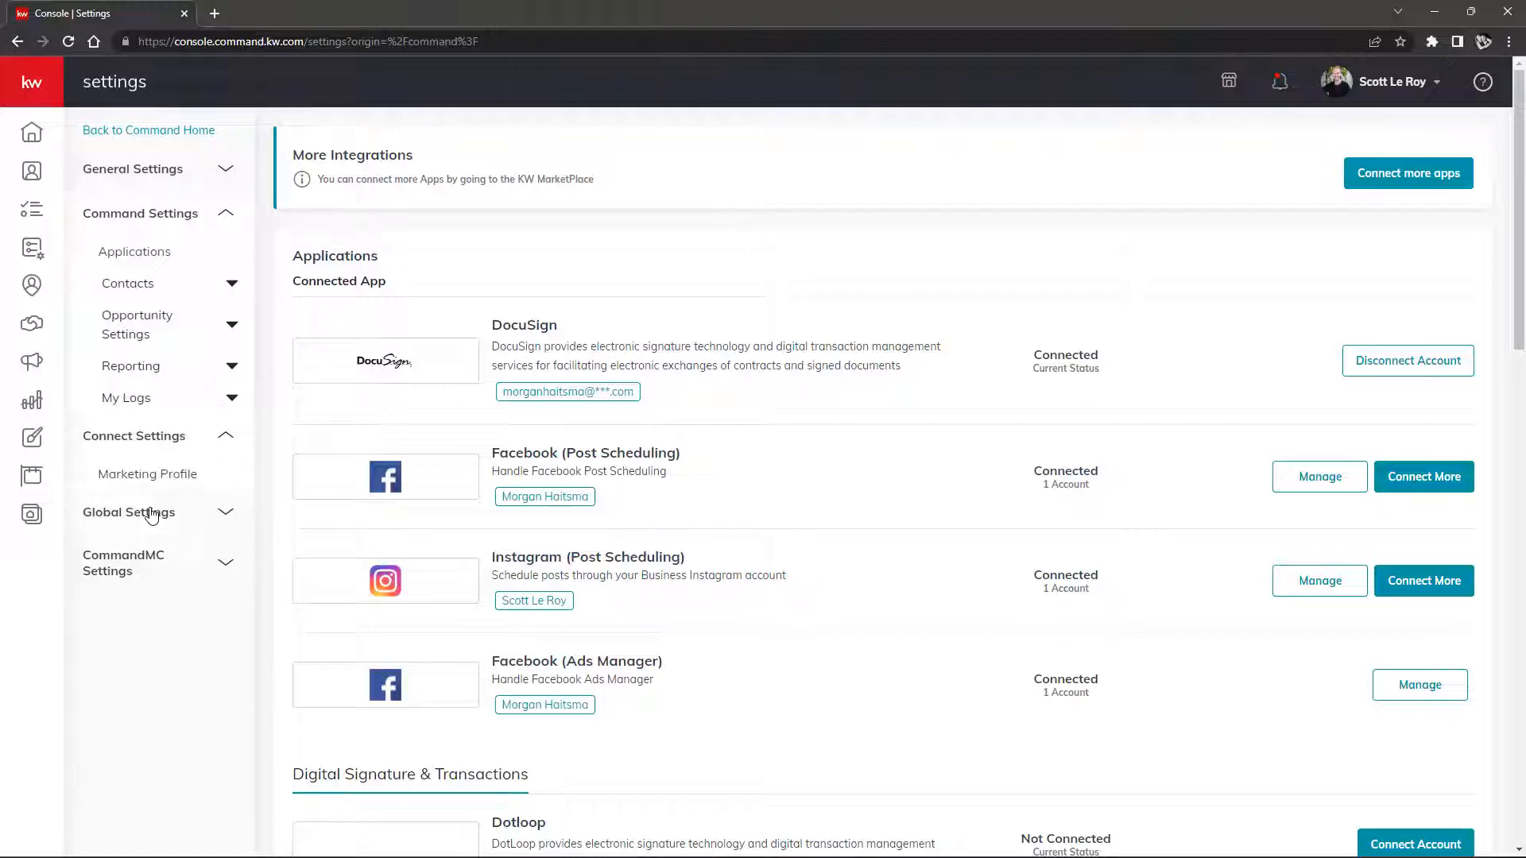
left_click(170, 436)
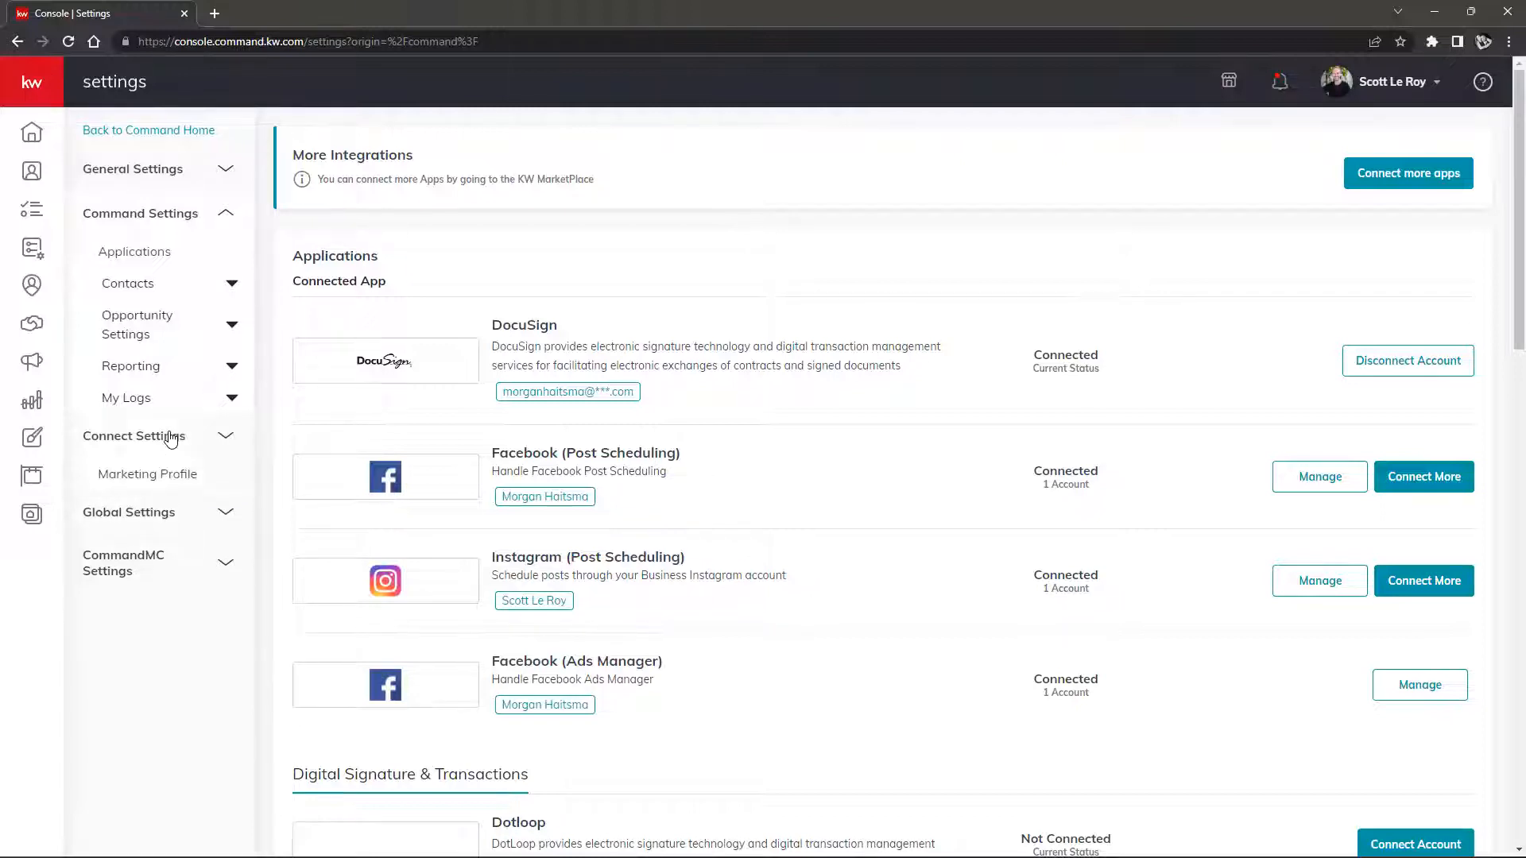
left_click(188, 211)
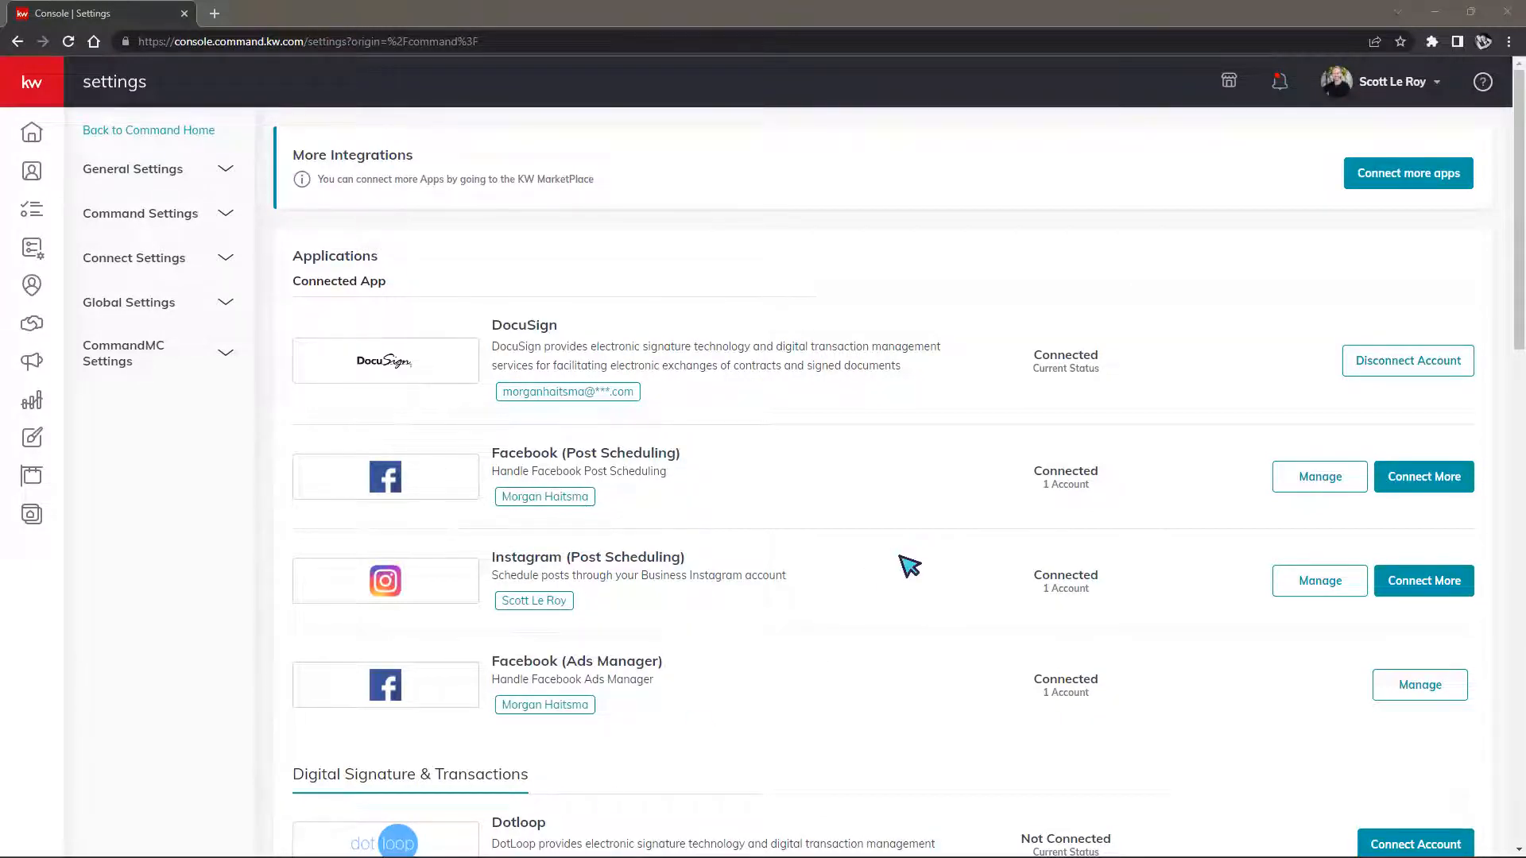
Scroll down through the connected applications list and back up to the top
scroll(916, 466, "down", 1)
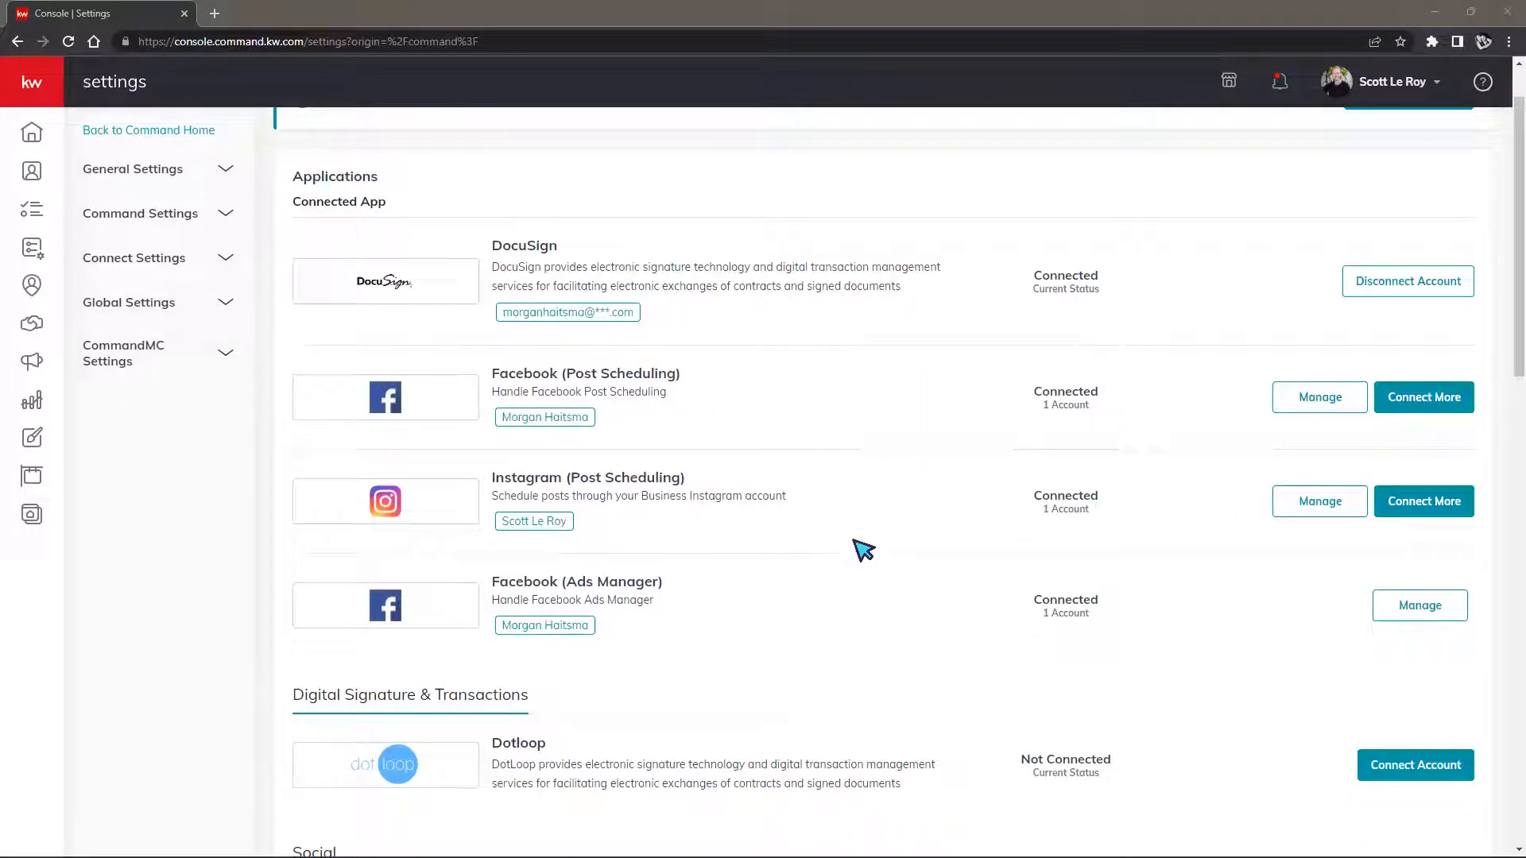
scroll(861, 546, "down", 3)
scroll(698, 556, "down", 1)
scroll(697, 556, "down", 4)
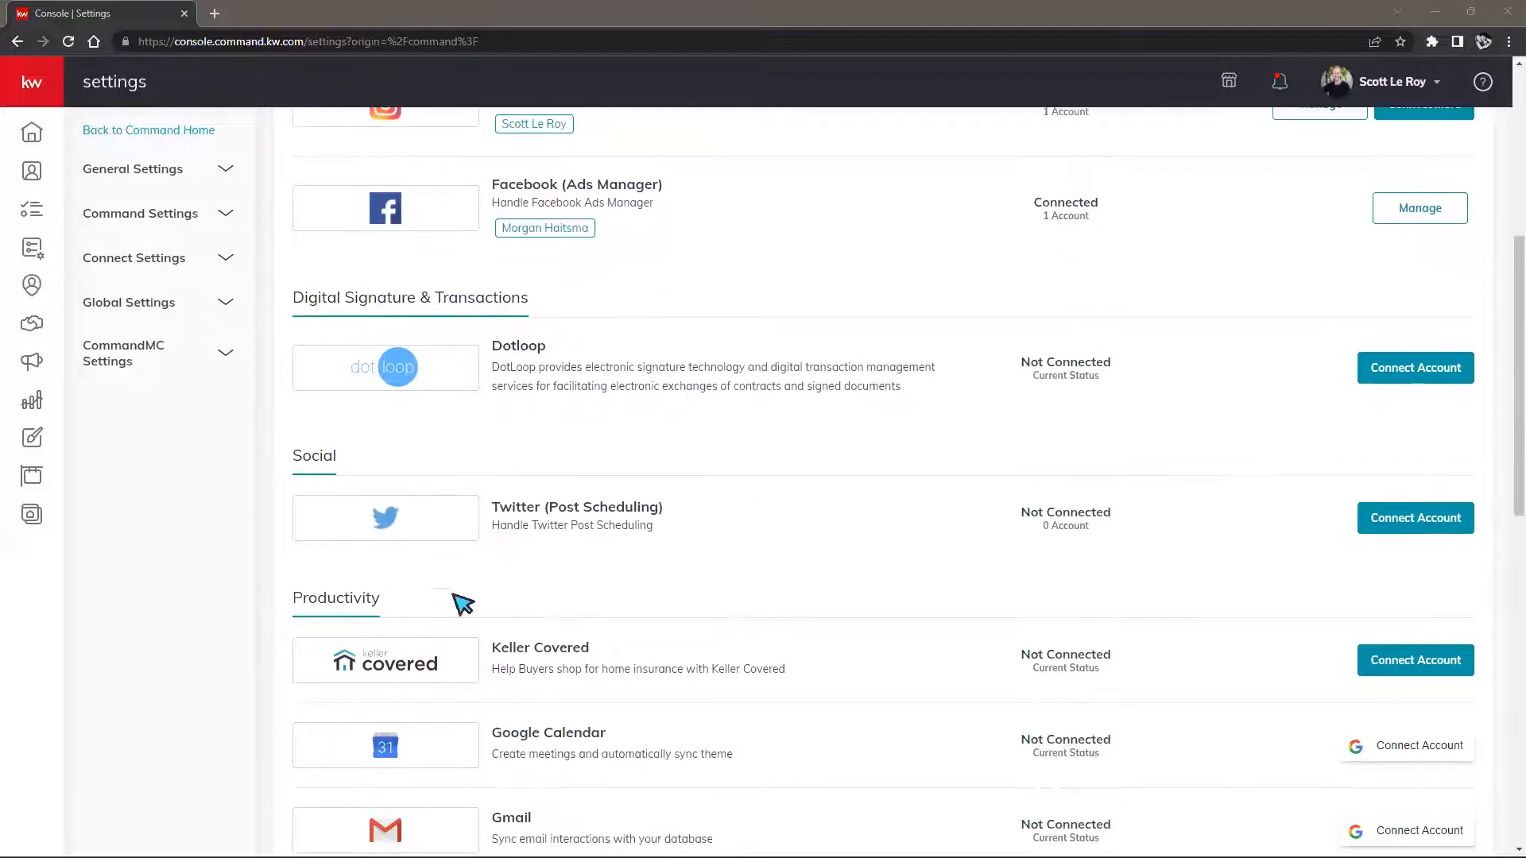
scroll(518, 638, "down", 3)
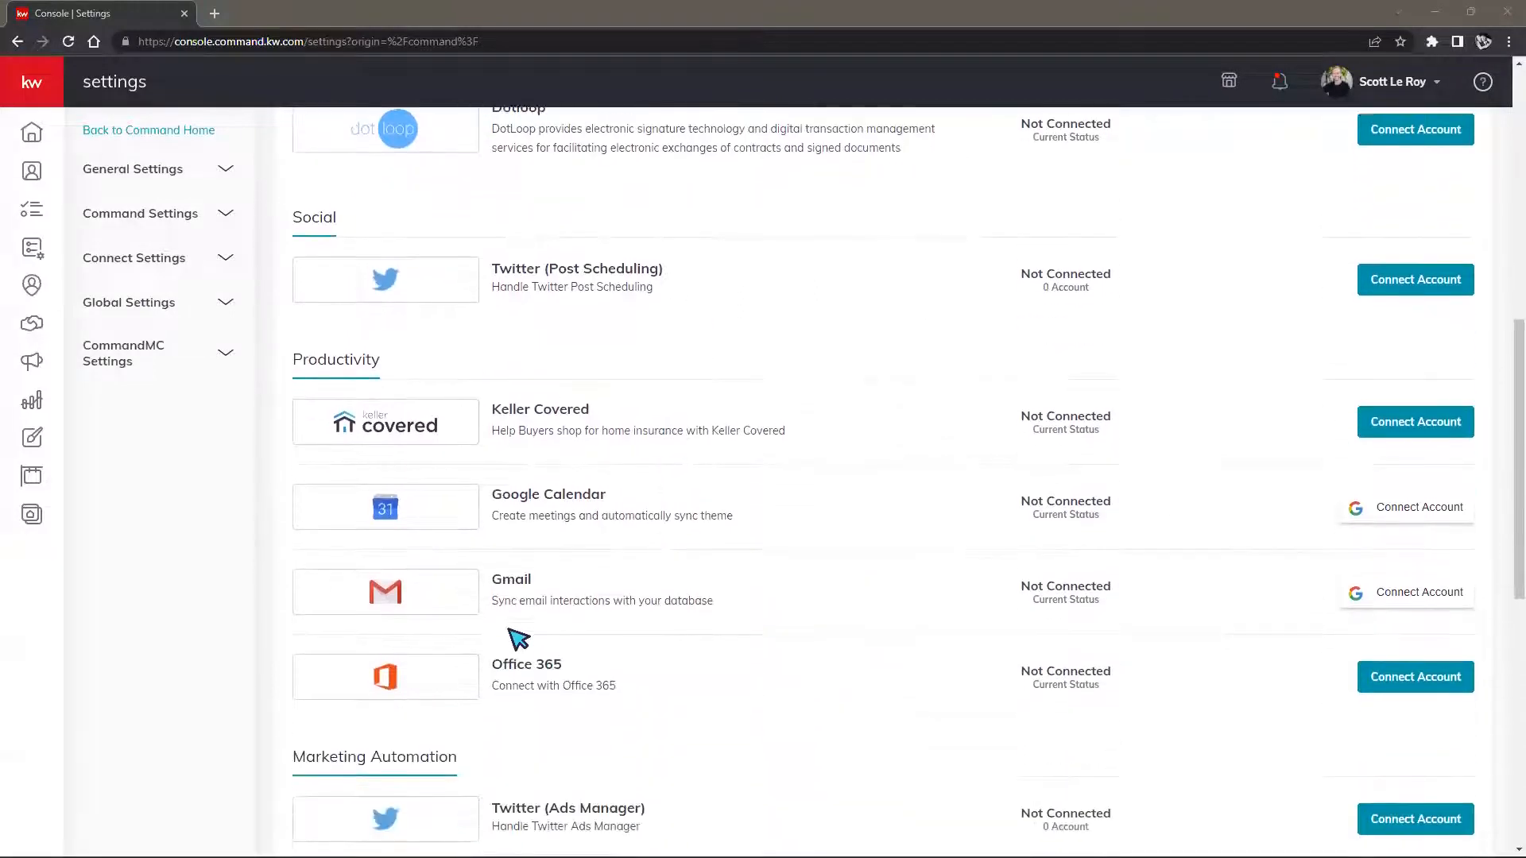
scroll(519, 638, "down", 2)
scroll(518, 639, "down", 3)
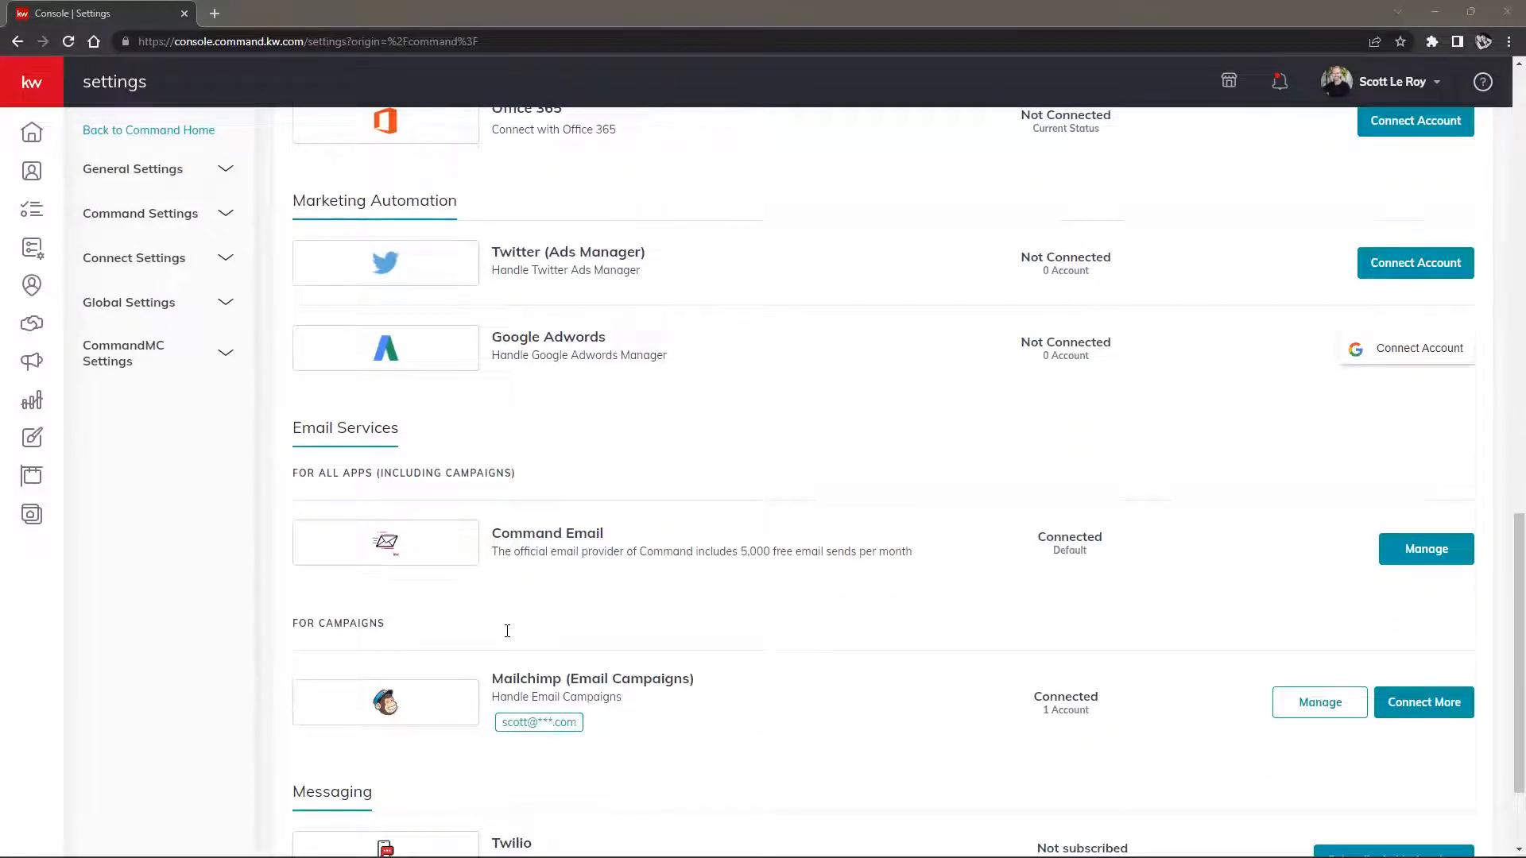
scroll(518, 634, "down", 2)
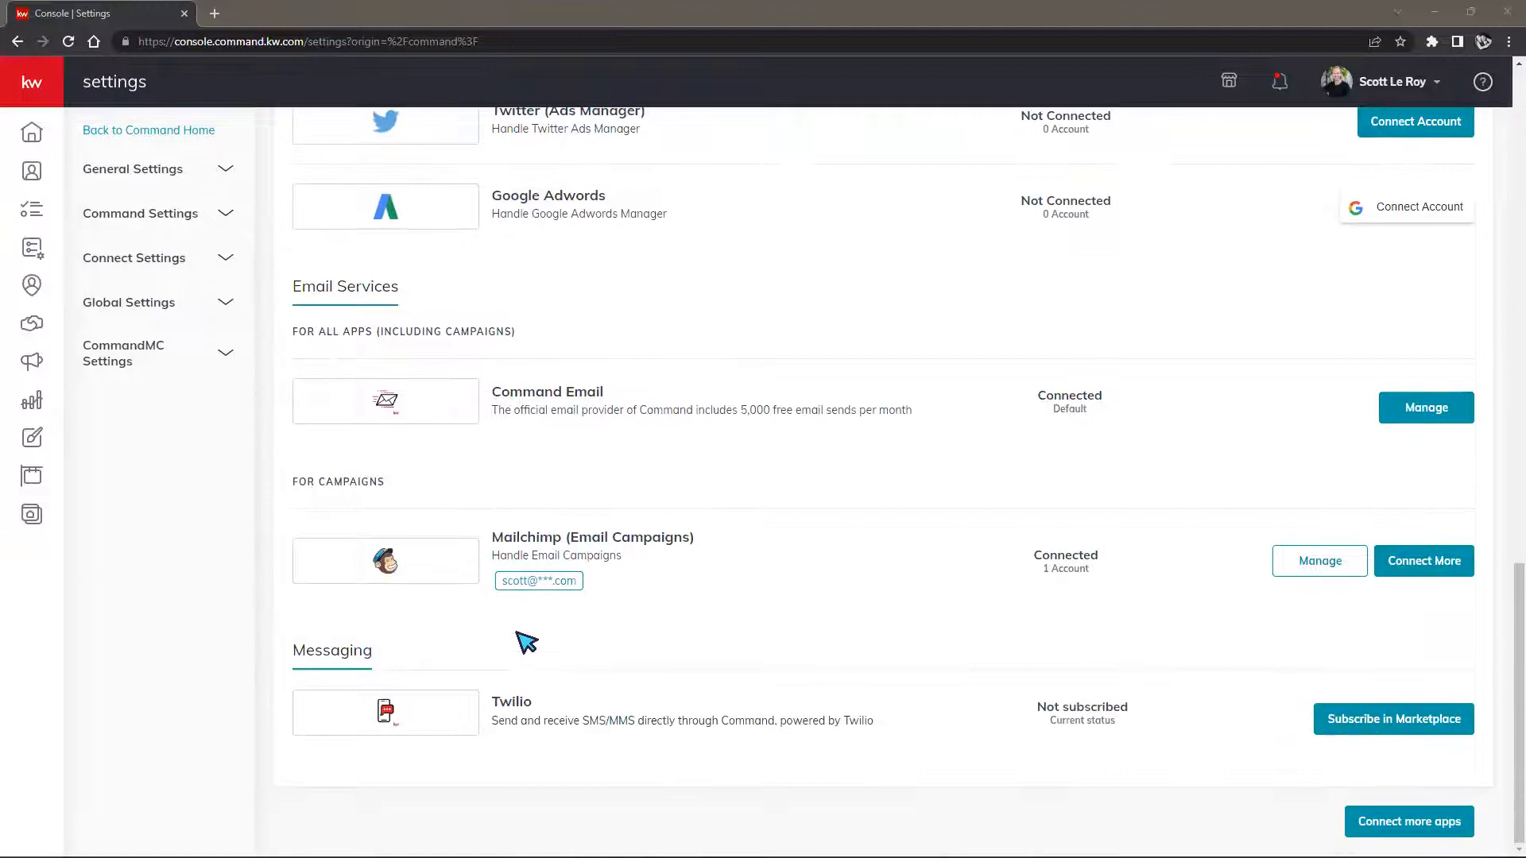
scroll(526, 642, "up", 2)
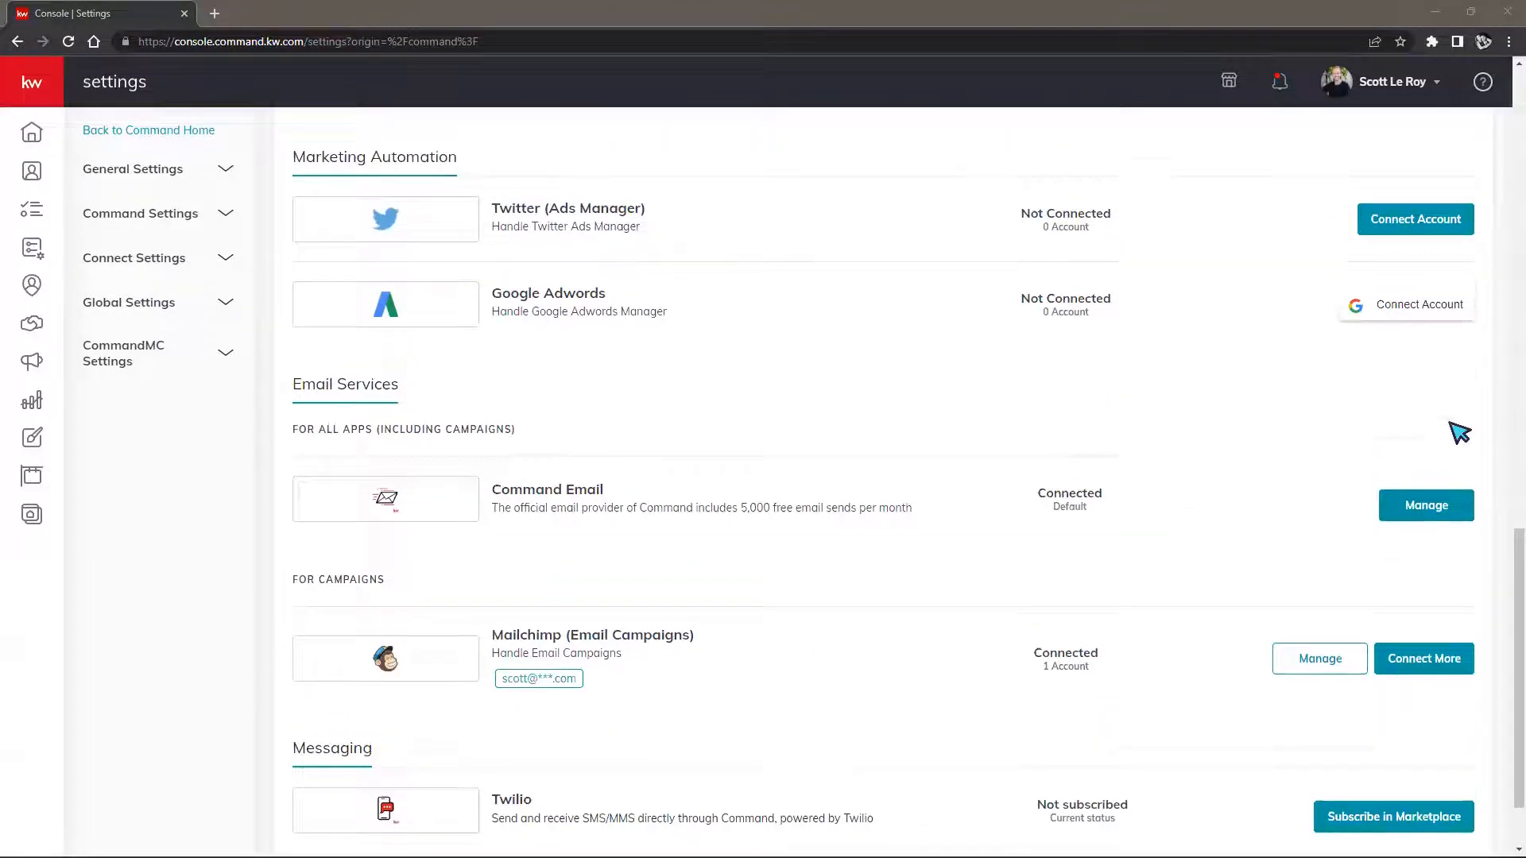
scroll(1362, 340, "up", 2)
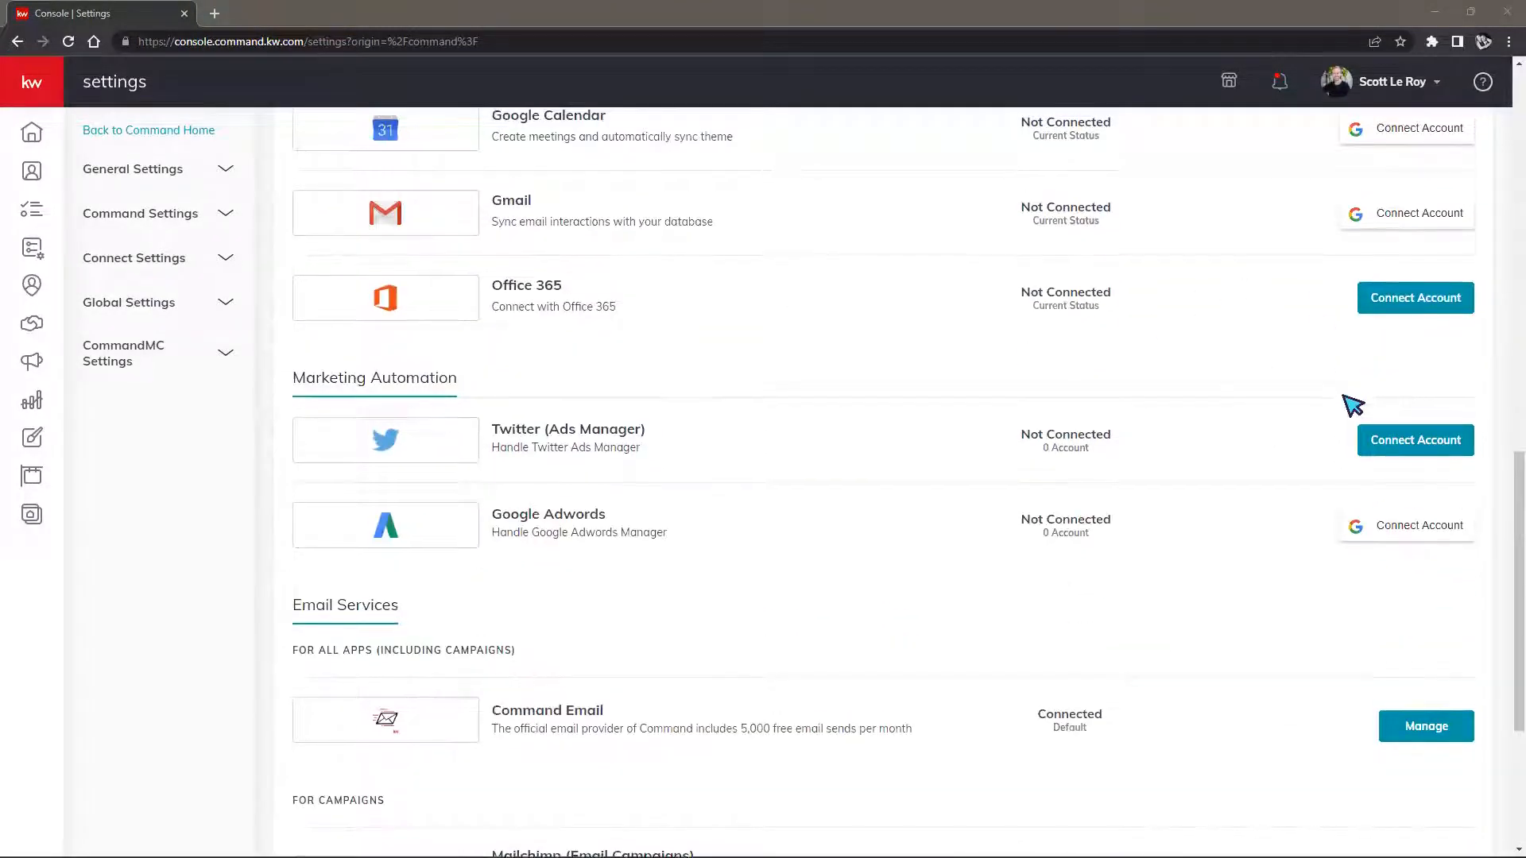
scroll(1351, 401, "up", 3)
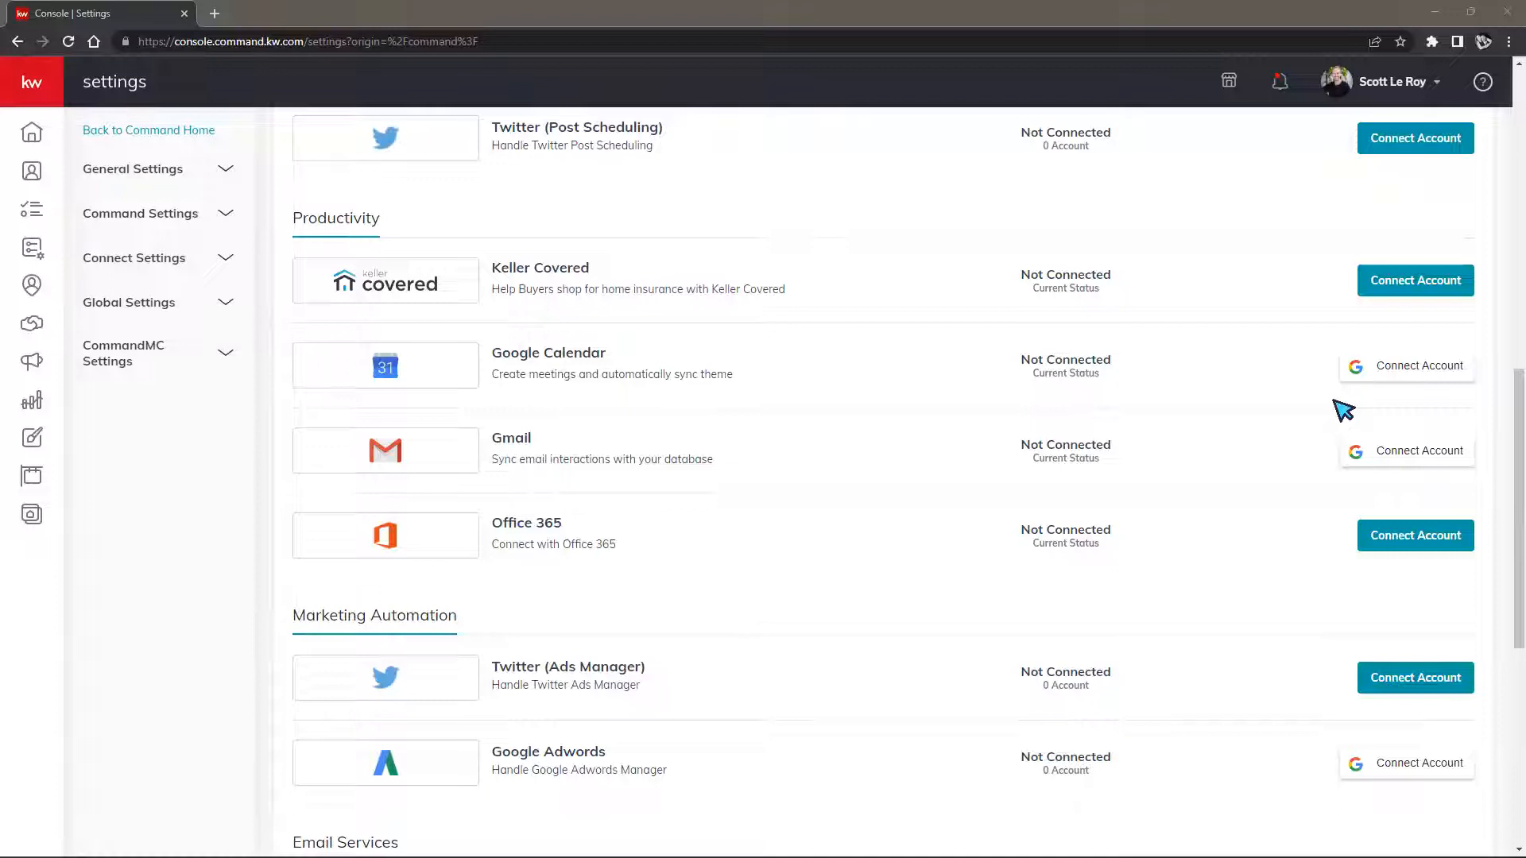
scroll(1343, 409, "up", 5)
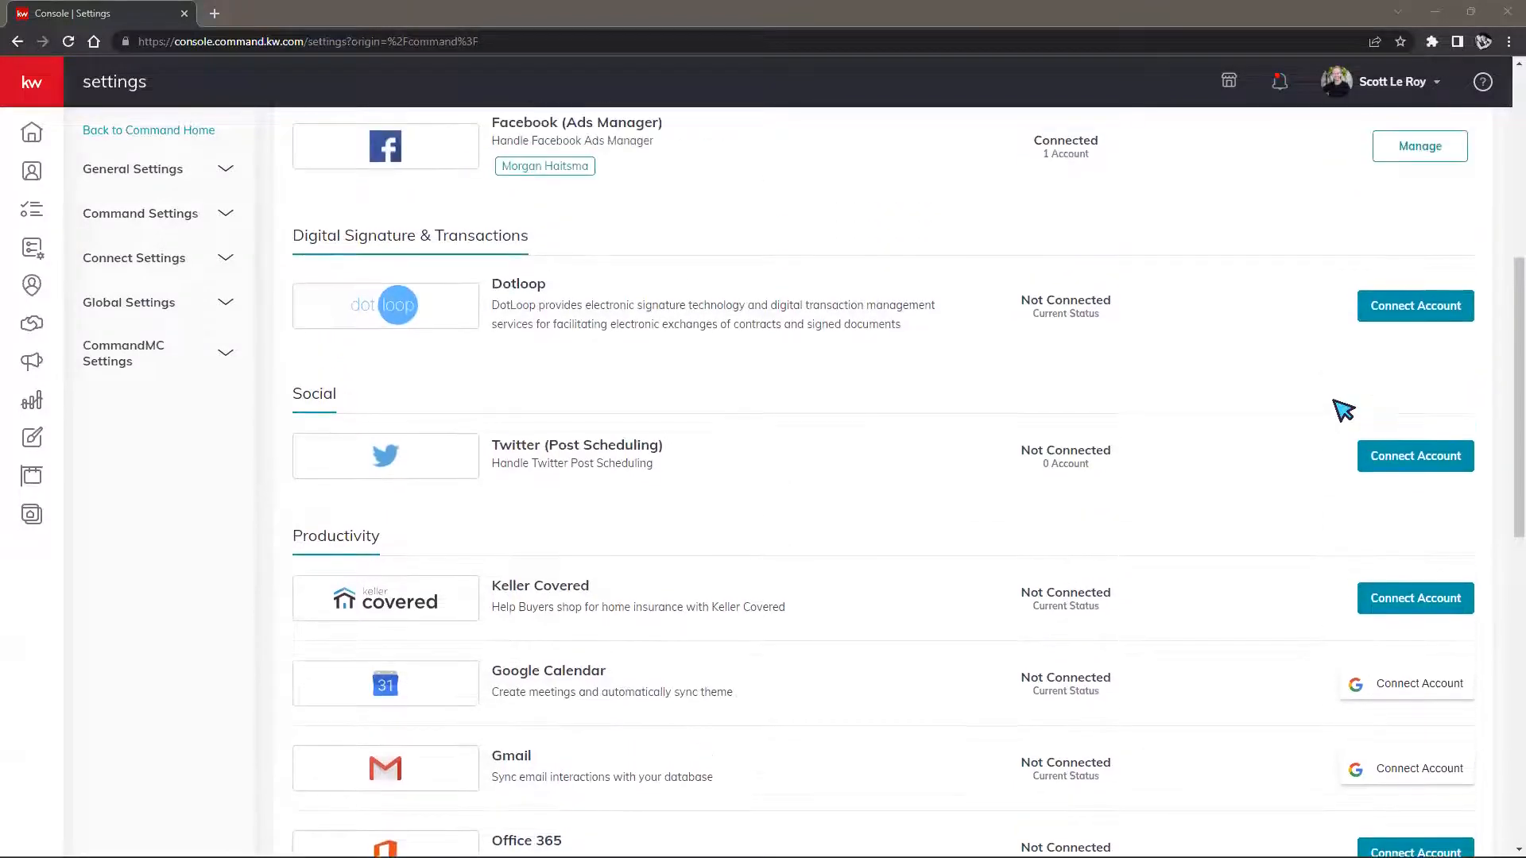
scroll(1344, 409, "up", 6)
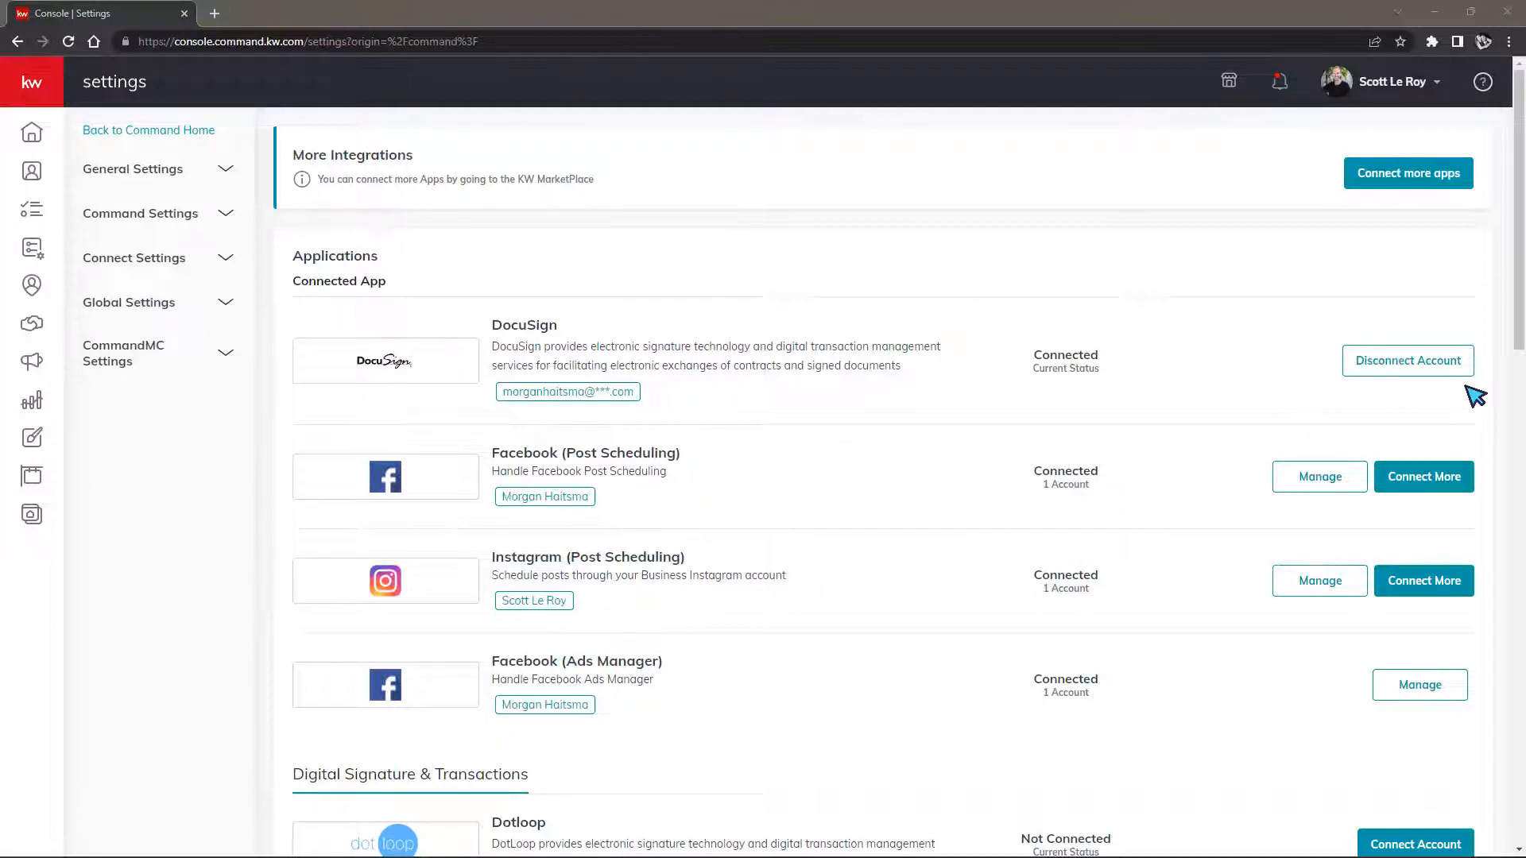
left_click(1393, 364)
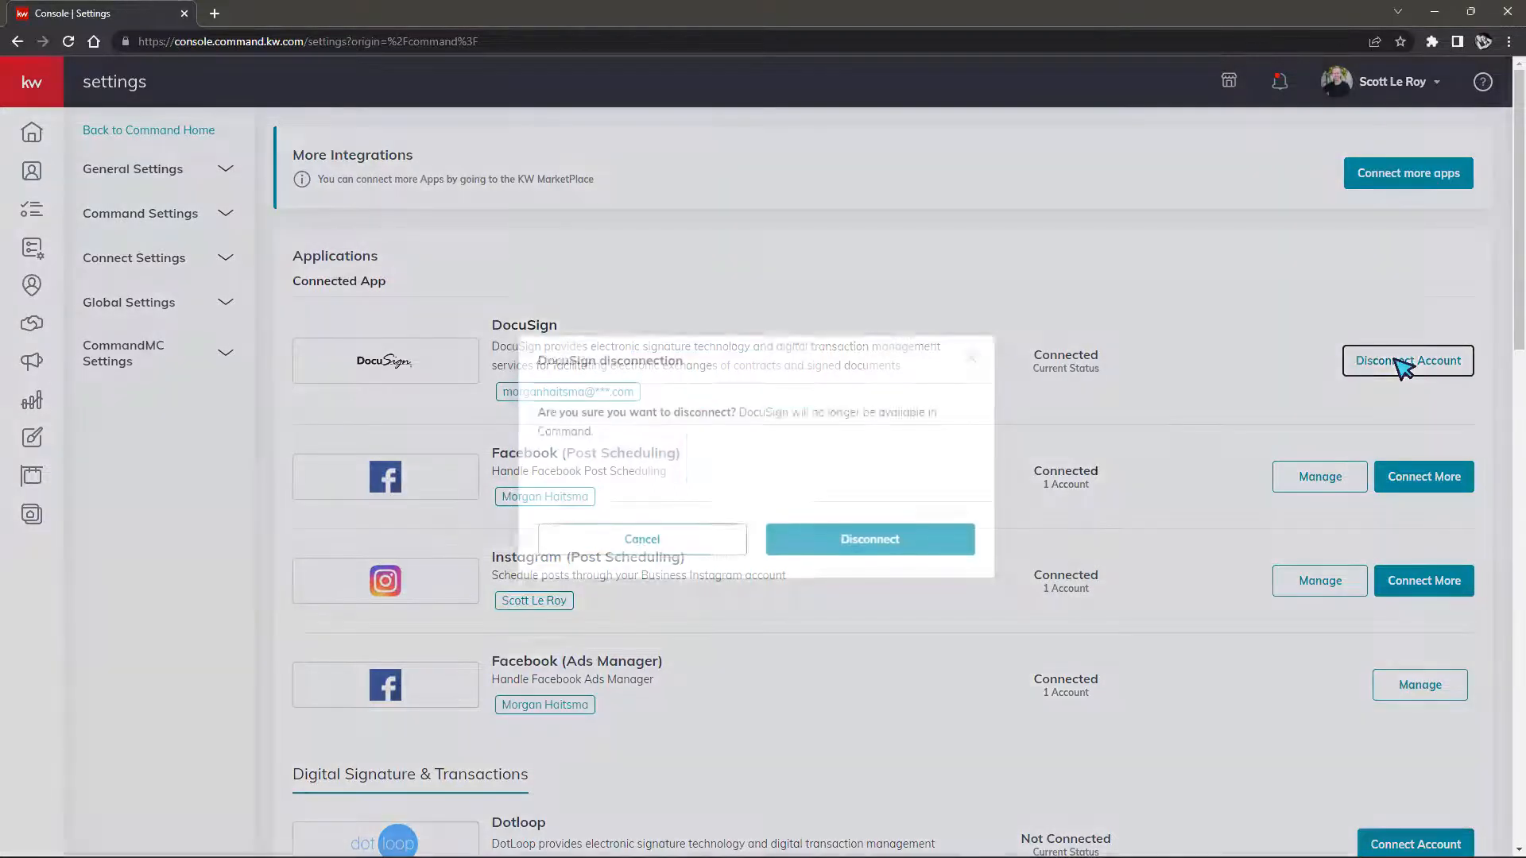
left_click(918, 622)
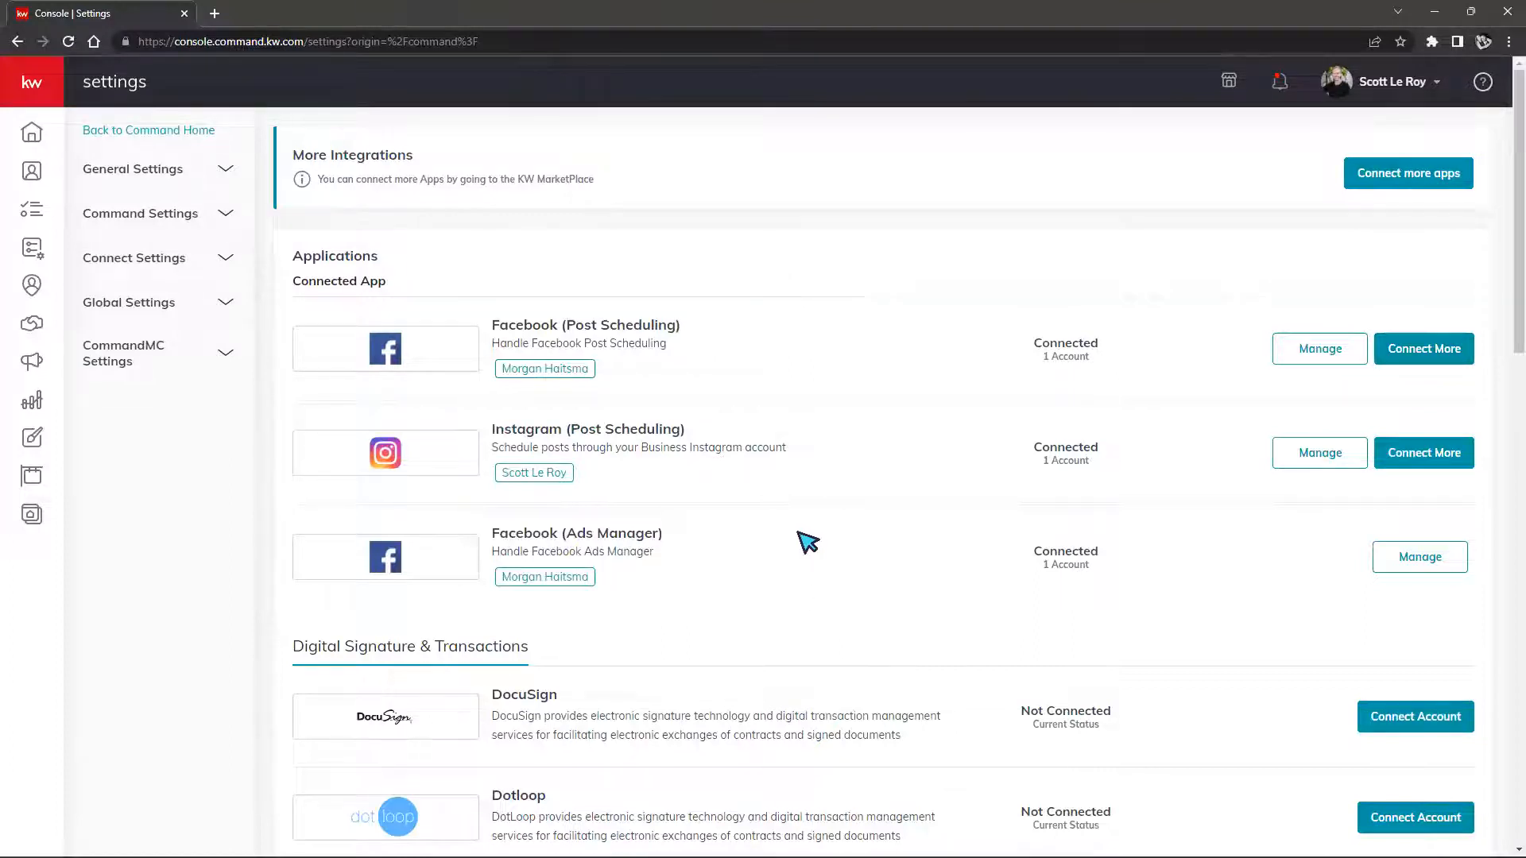
scroll(804, 546, "down", 1)
scroll(804, 546, "down", 1)
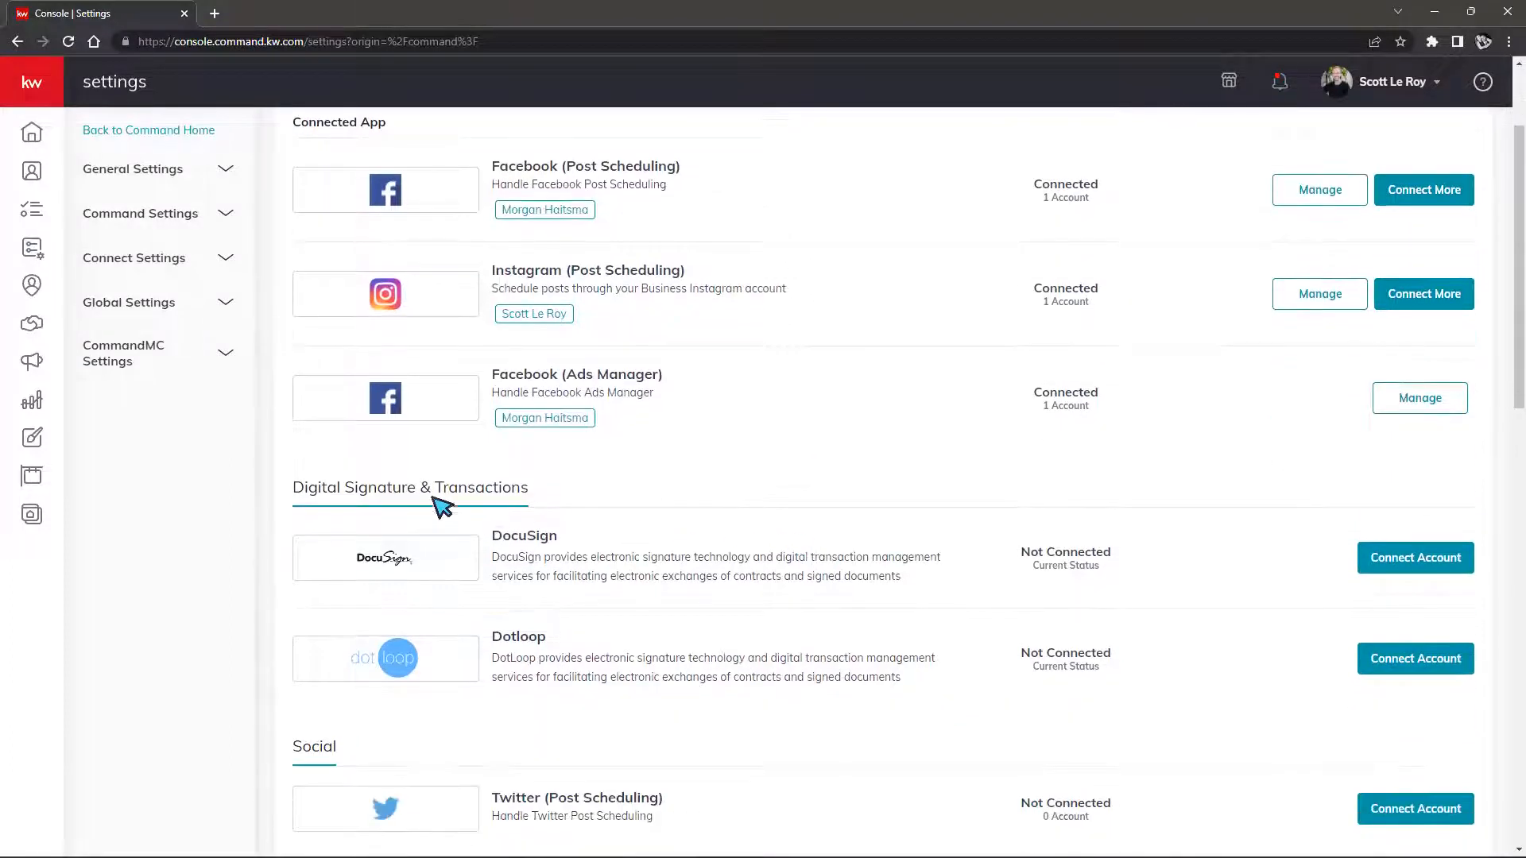
left_click_drag(292, 487, 535, 498)
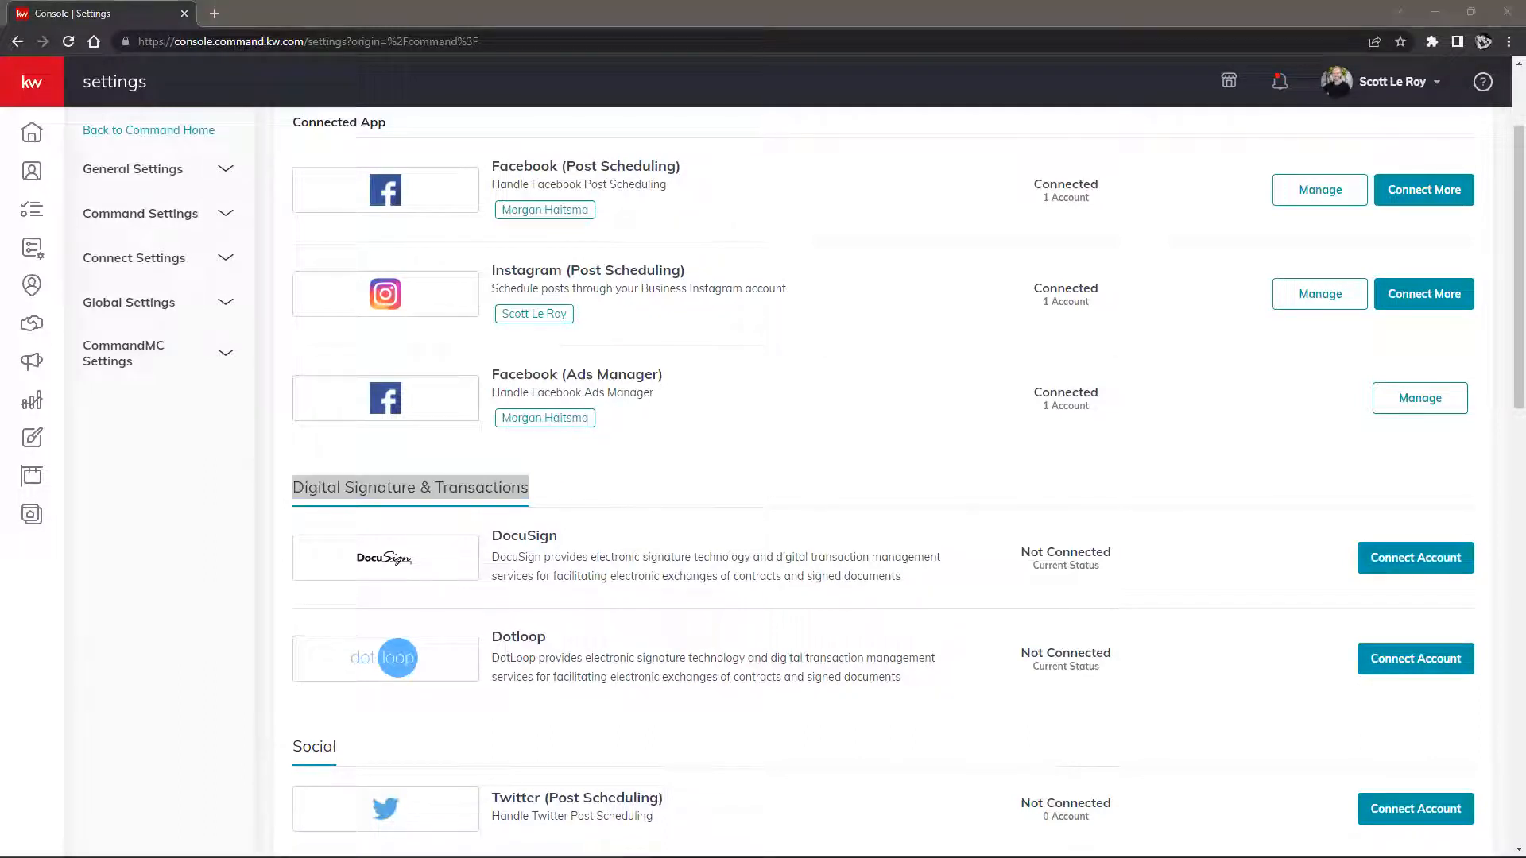
scroll(1028, 543, "up", 2)
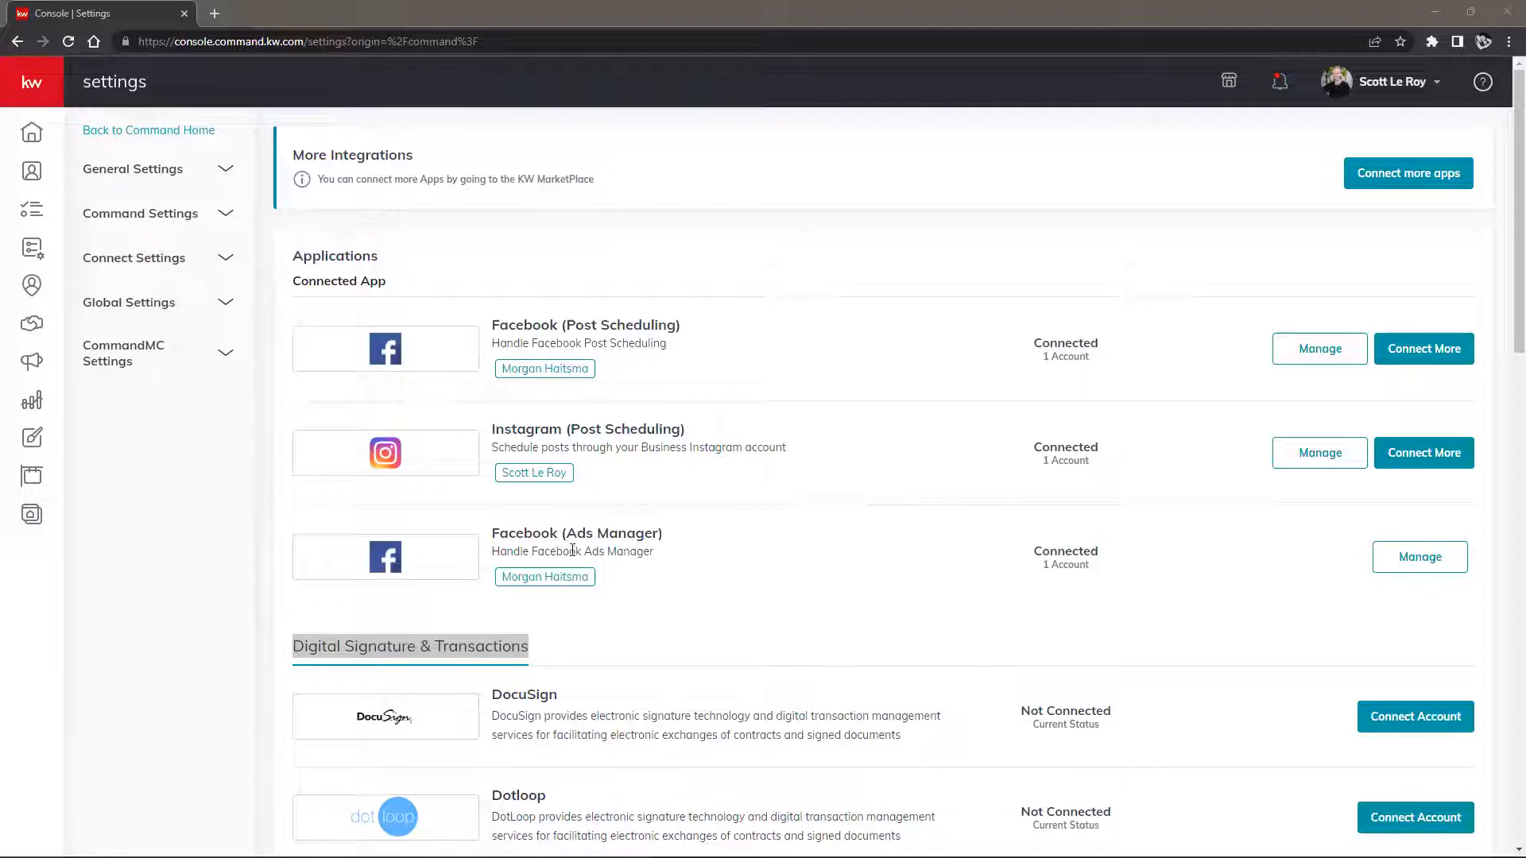
scroll(681, 562, "down", 3)
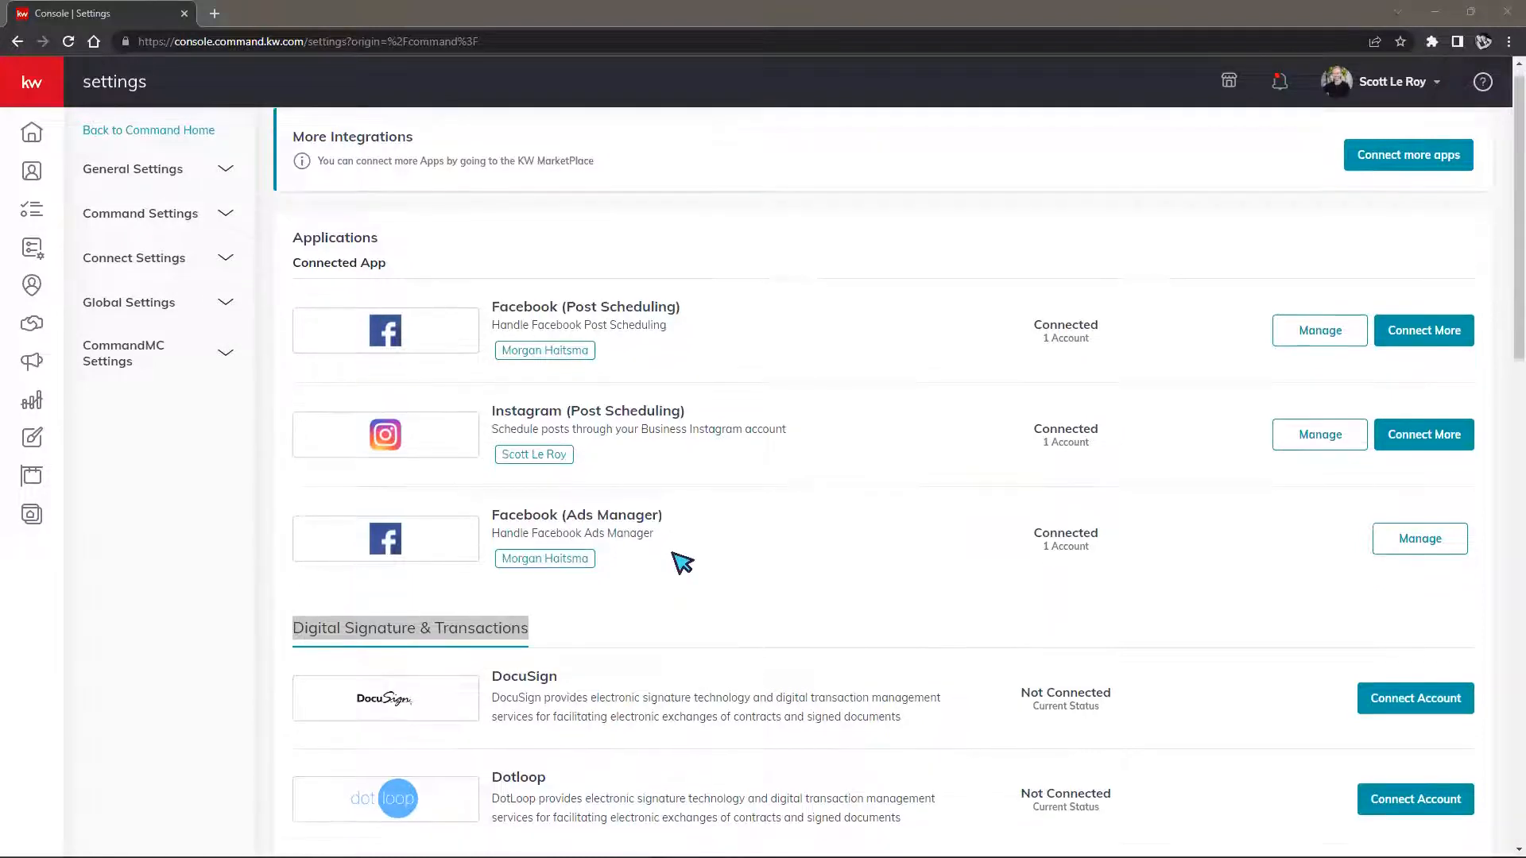
scroll(461, 596, "down", 2)
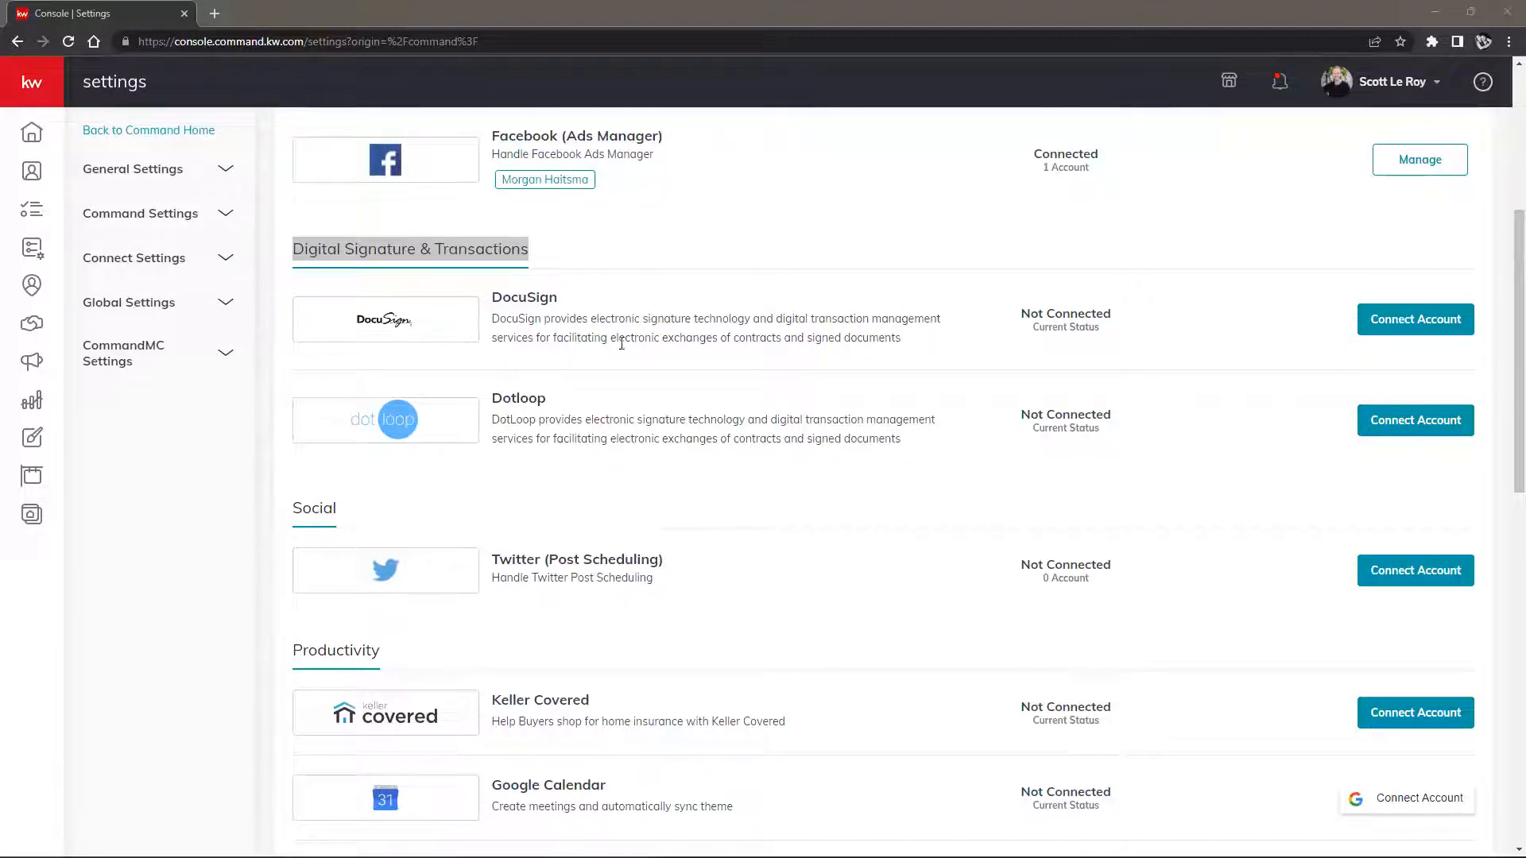
left_click(1421, 326)
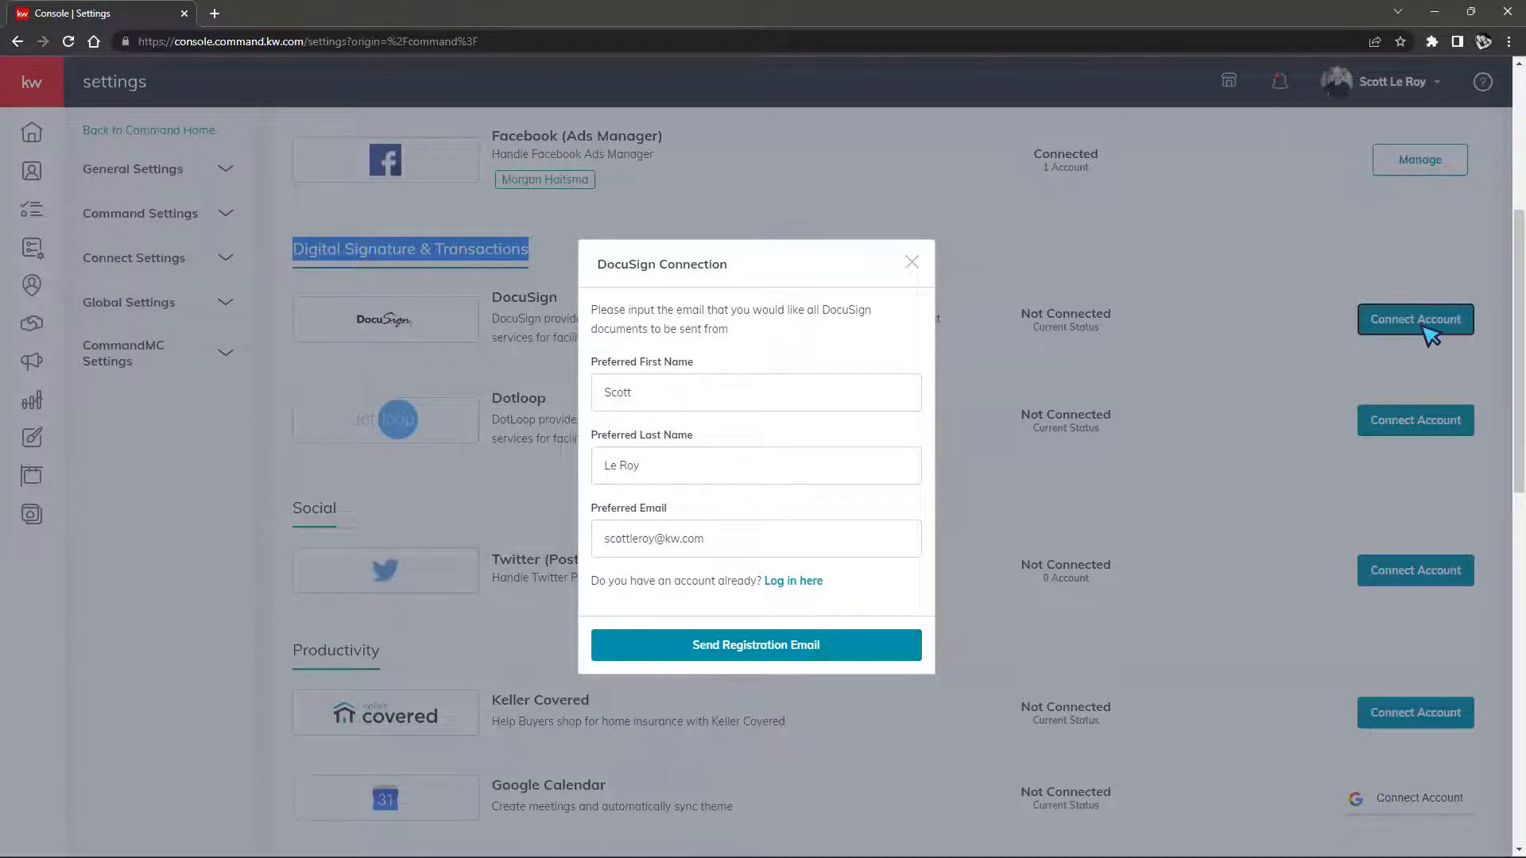
left_click(244, 726)
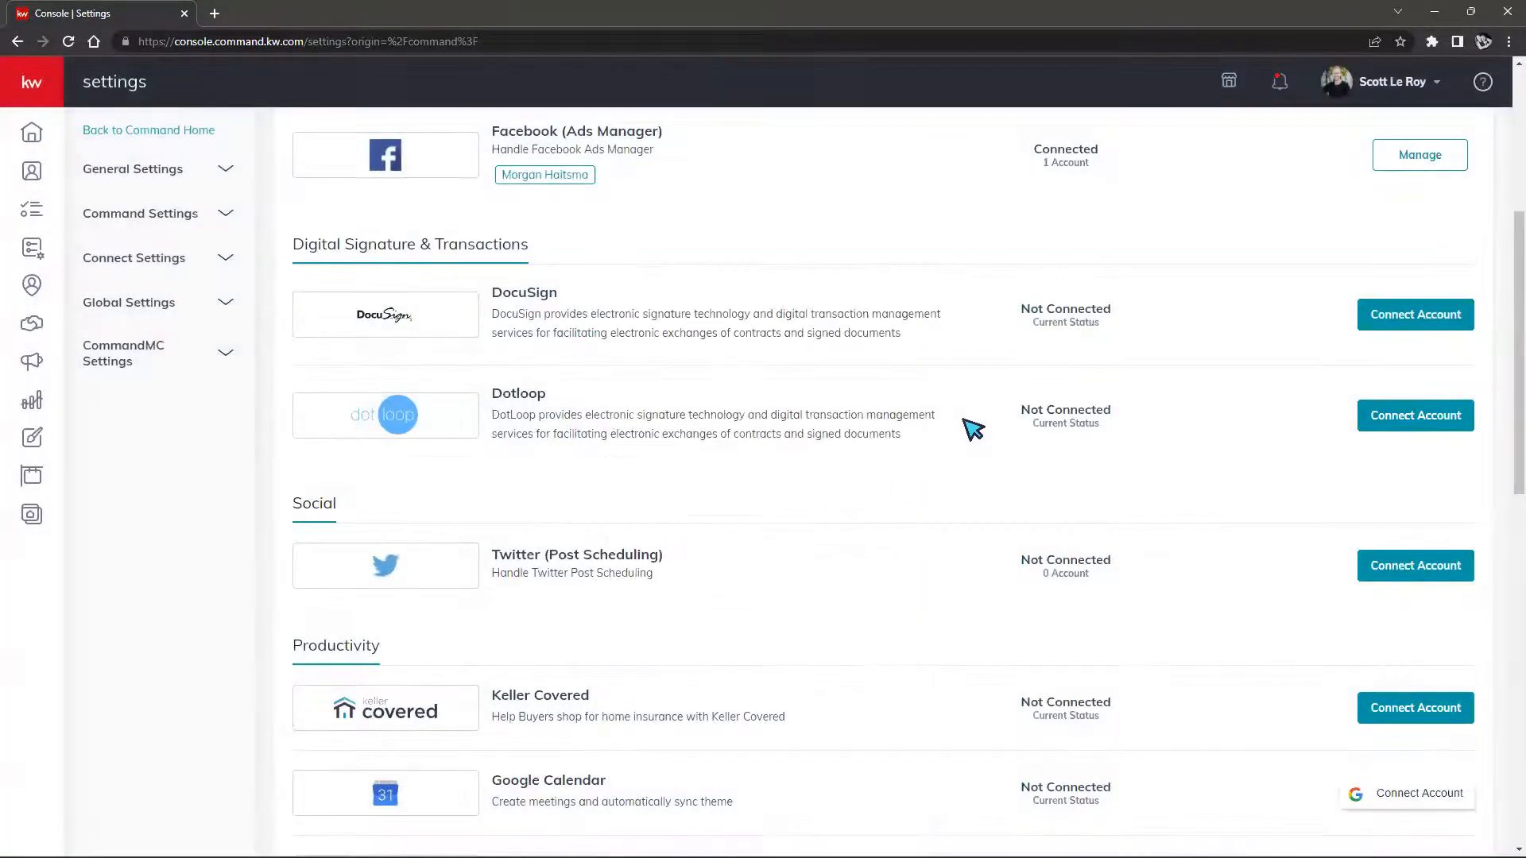
scroll(968, 437, "down", 12)
scroll(963, 453, "up", 2)
scroll(964, 460, "up", 5)
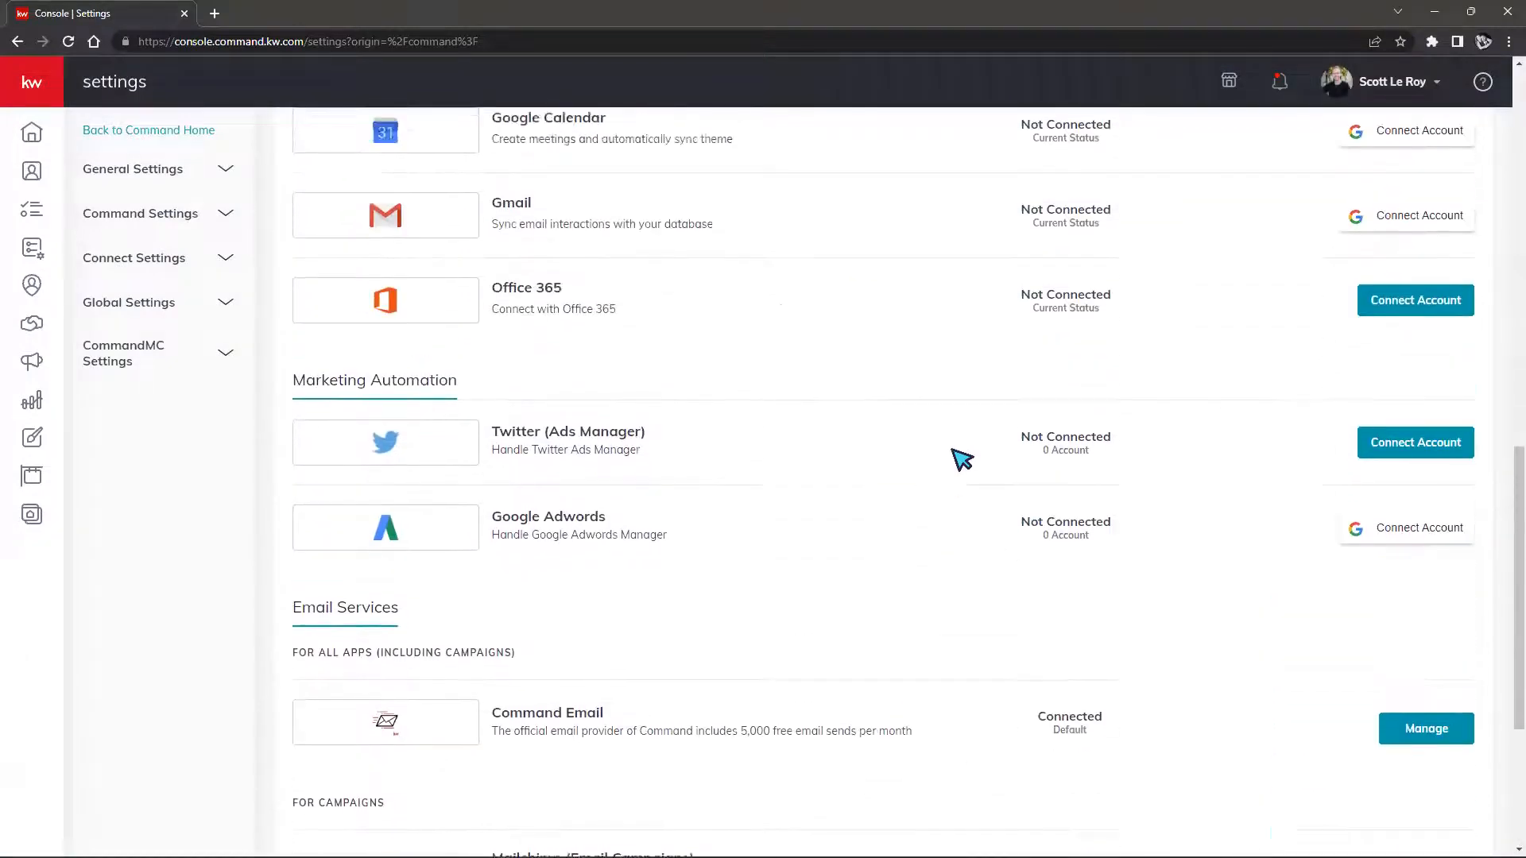
scroll(797, 273, "down", 4)
scroll(799, 290, "down", 3)
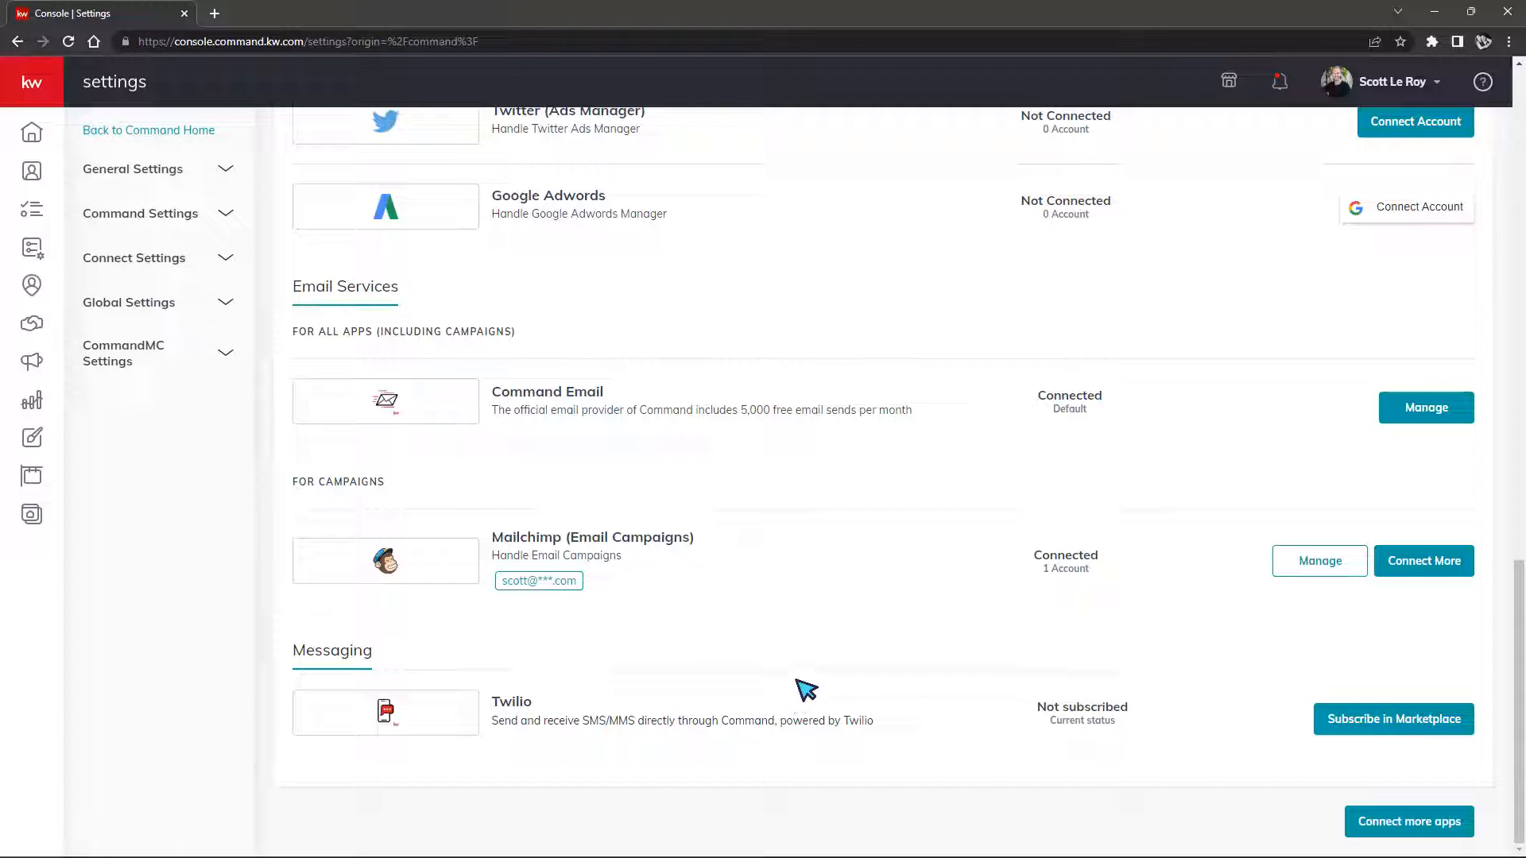
scroll(803, 688, "up", 3)
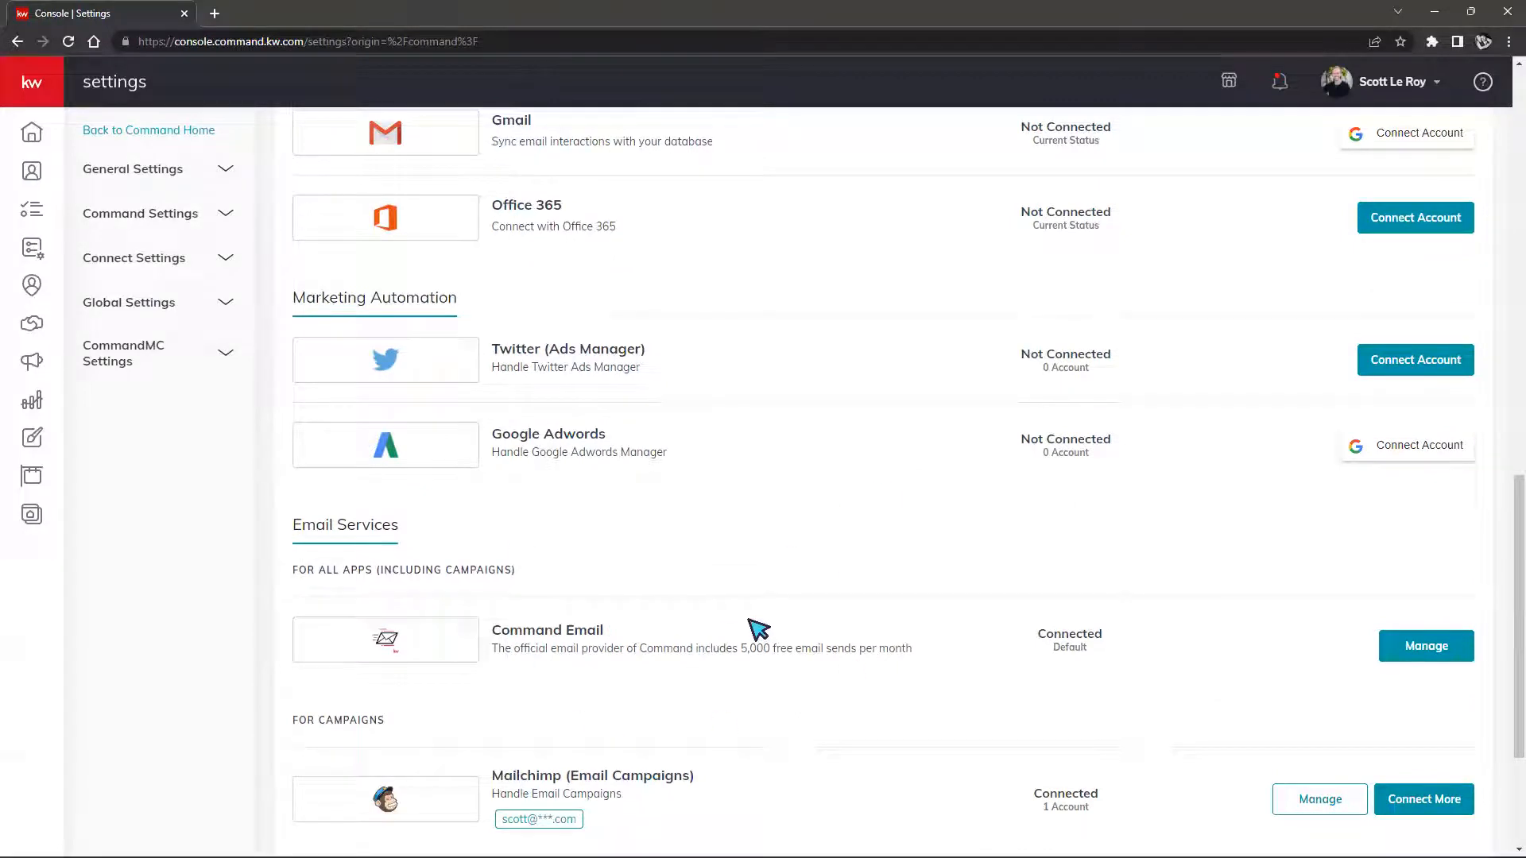
scroll(750, 620, "up", 1)
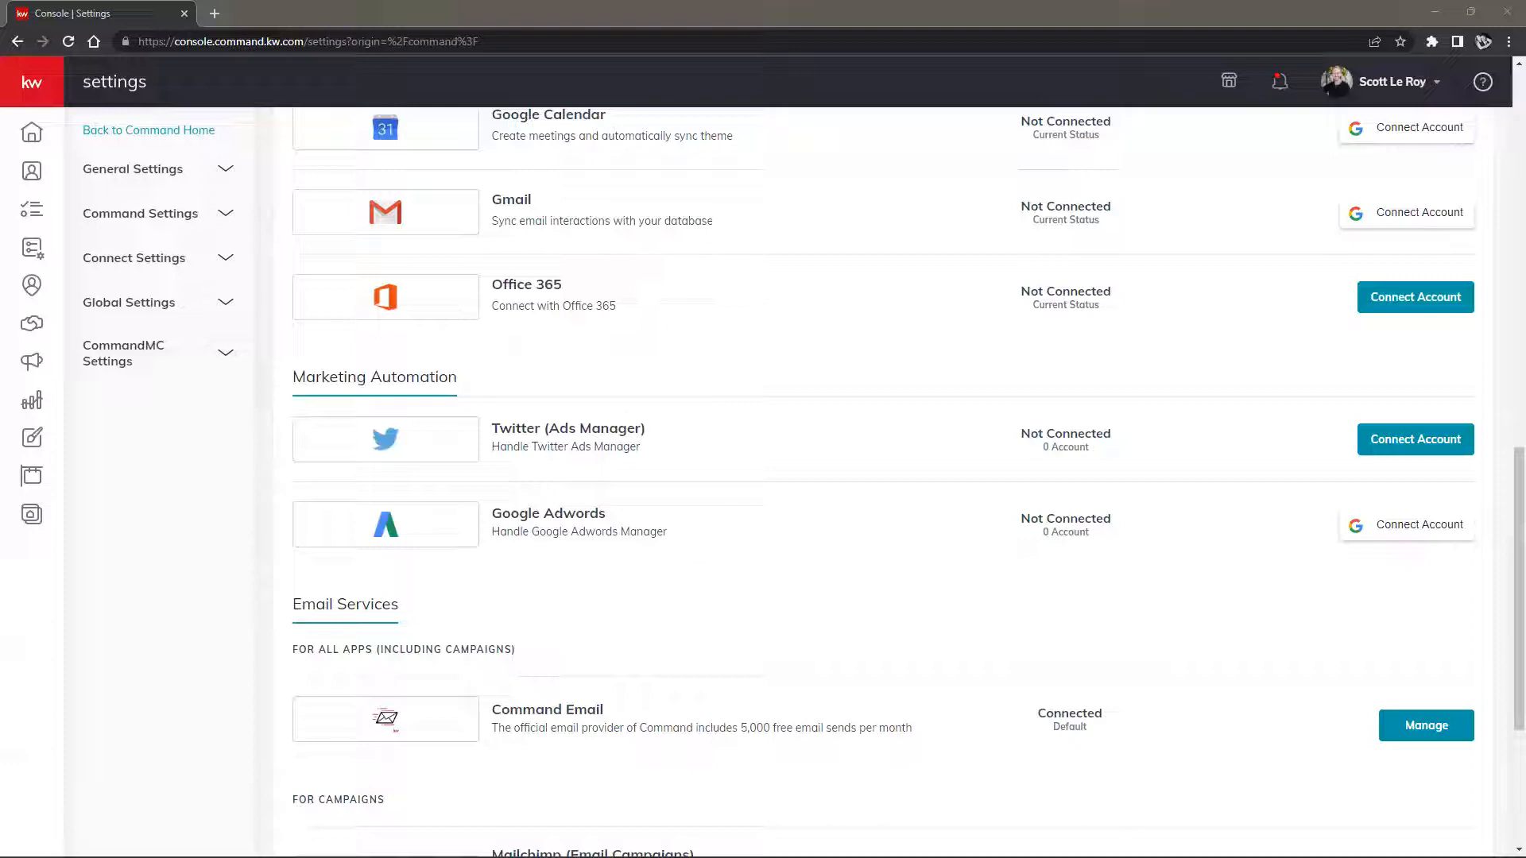
scroll(704, 676, "up", 6)
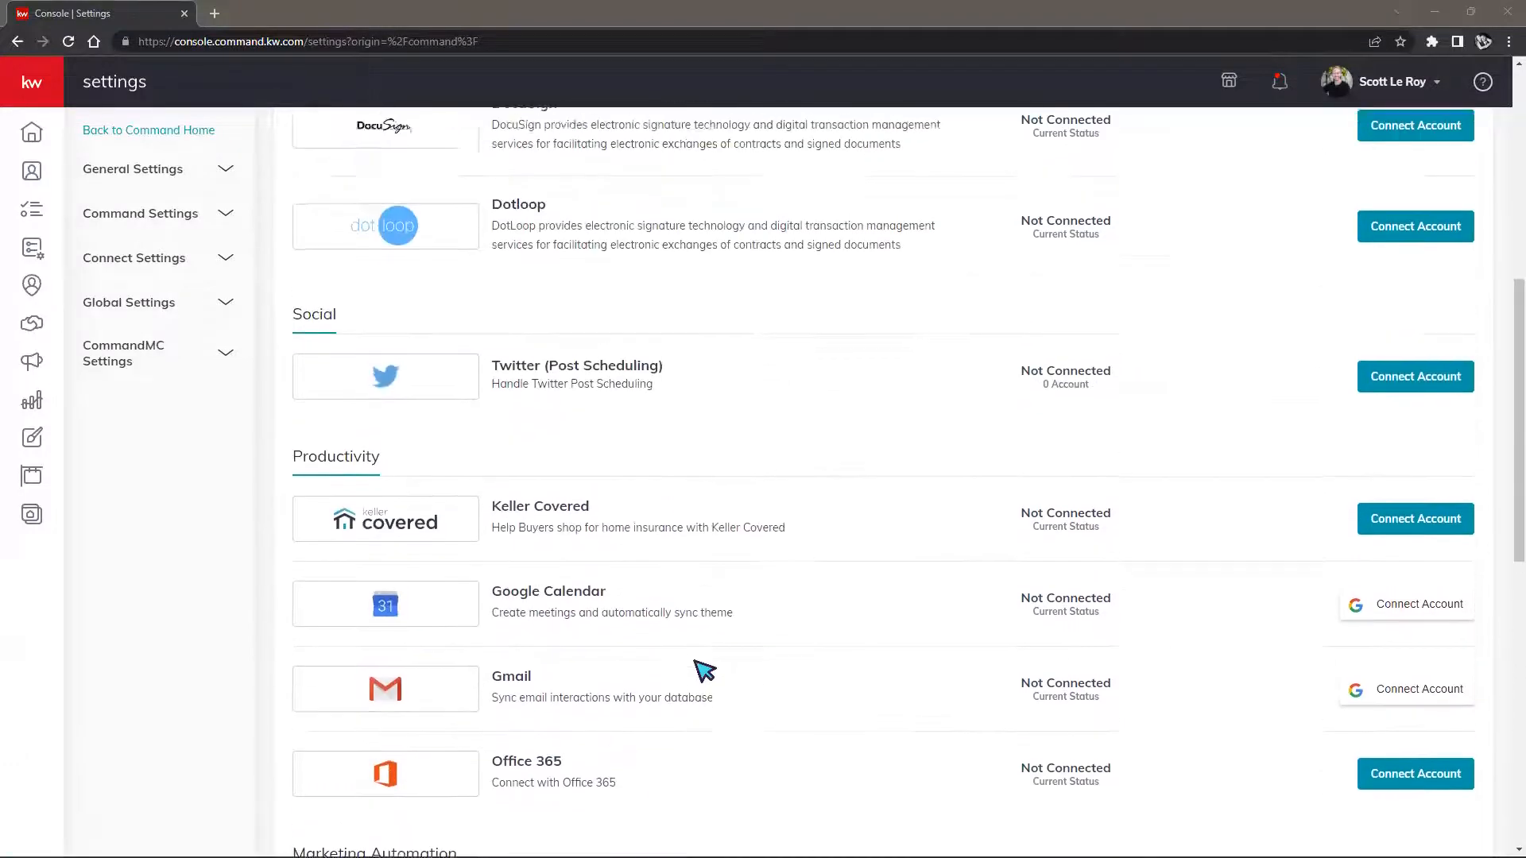
scroll(703, 671, "up", 5)
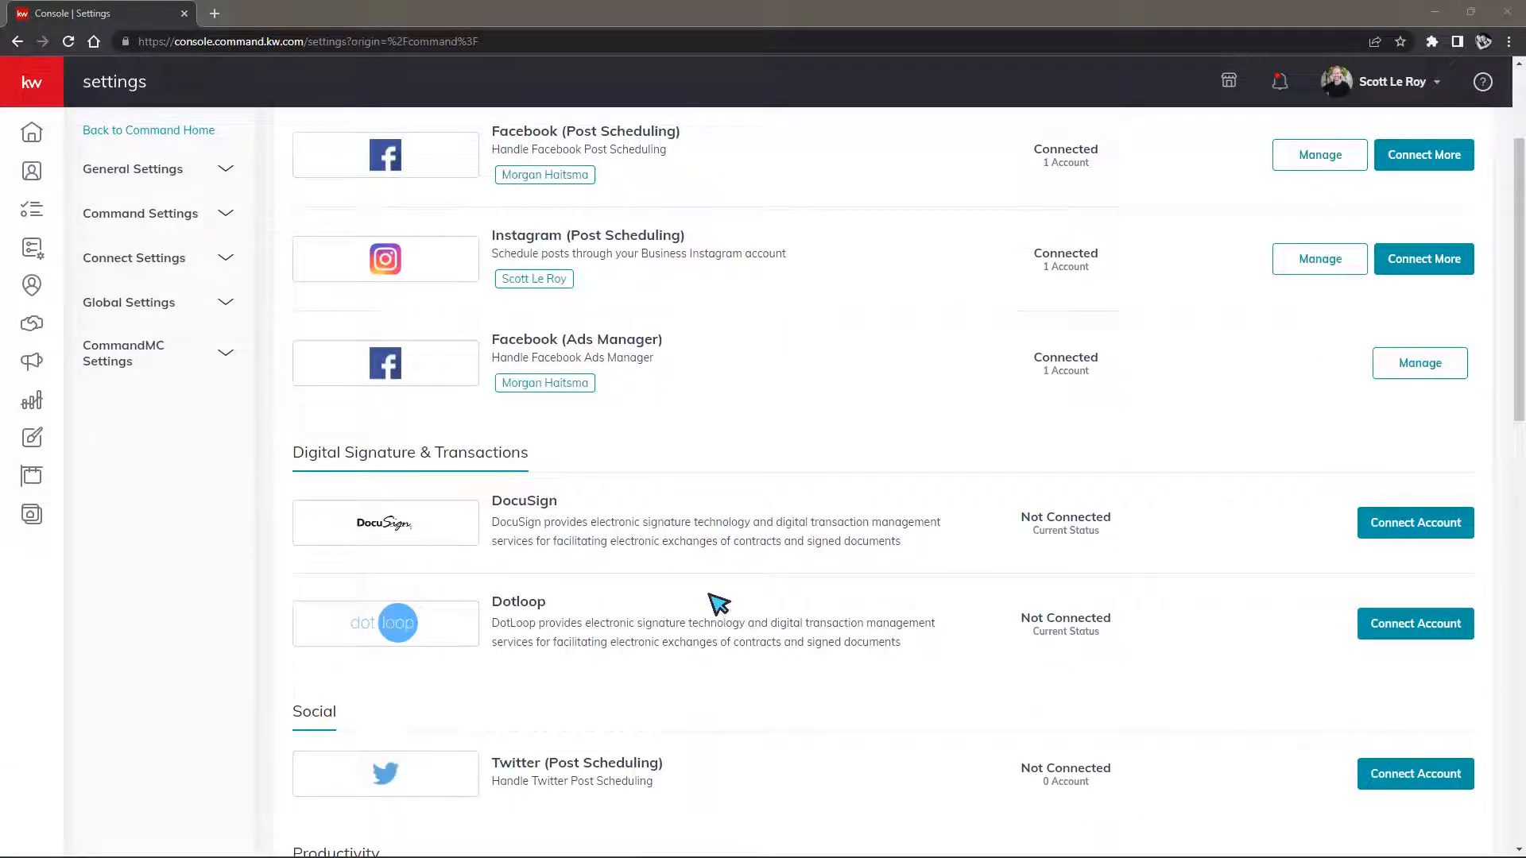
Bring up the DocuSign connection form and review the prefilled preferred name and email
left_click(1385, 525)
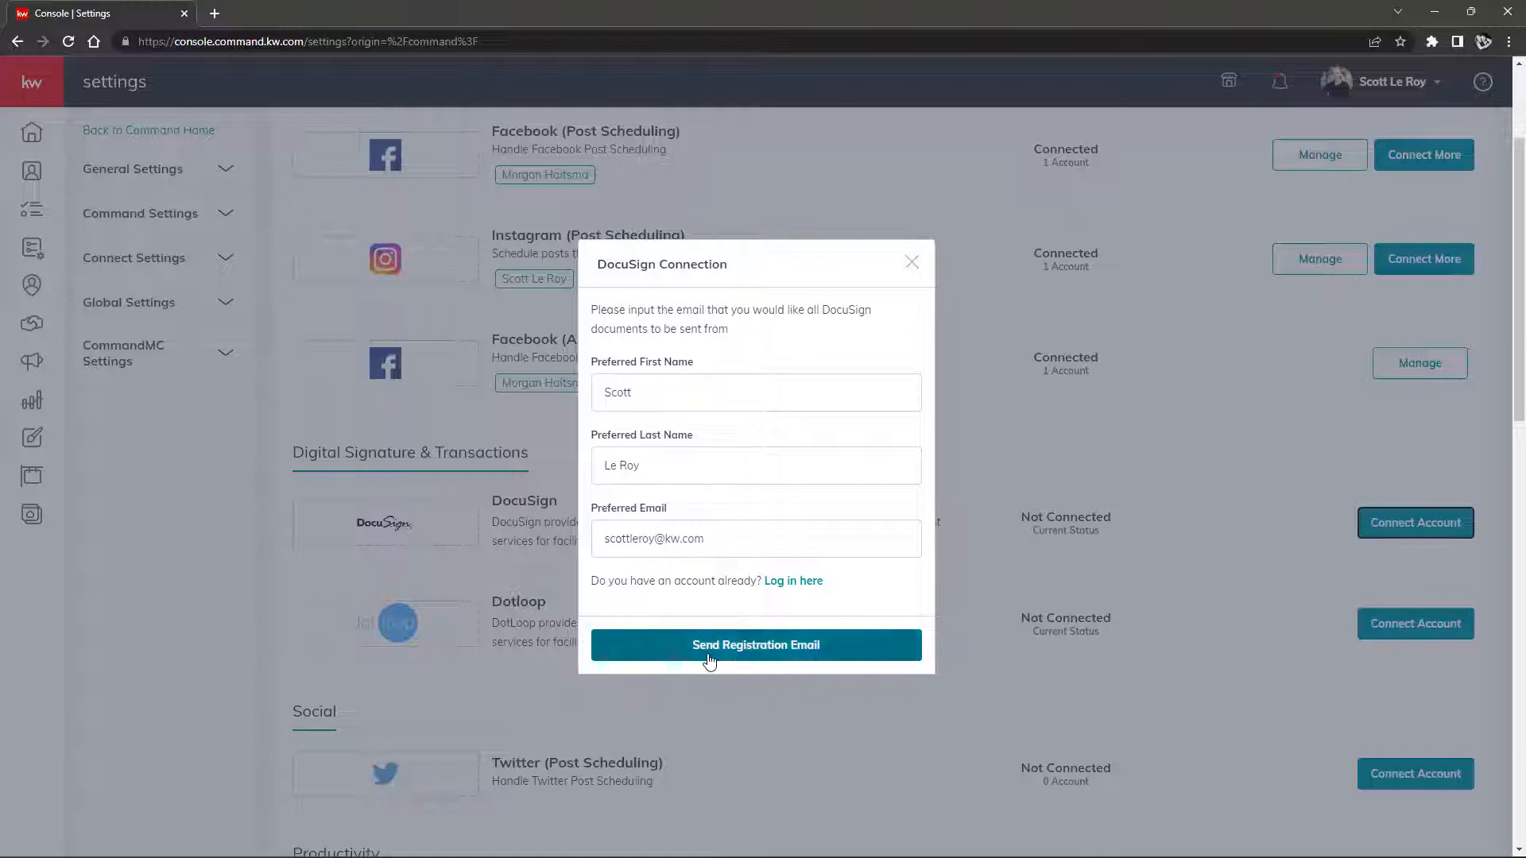
left_click_drag(705, 538, 592, 556)
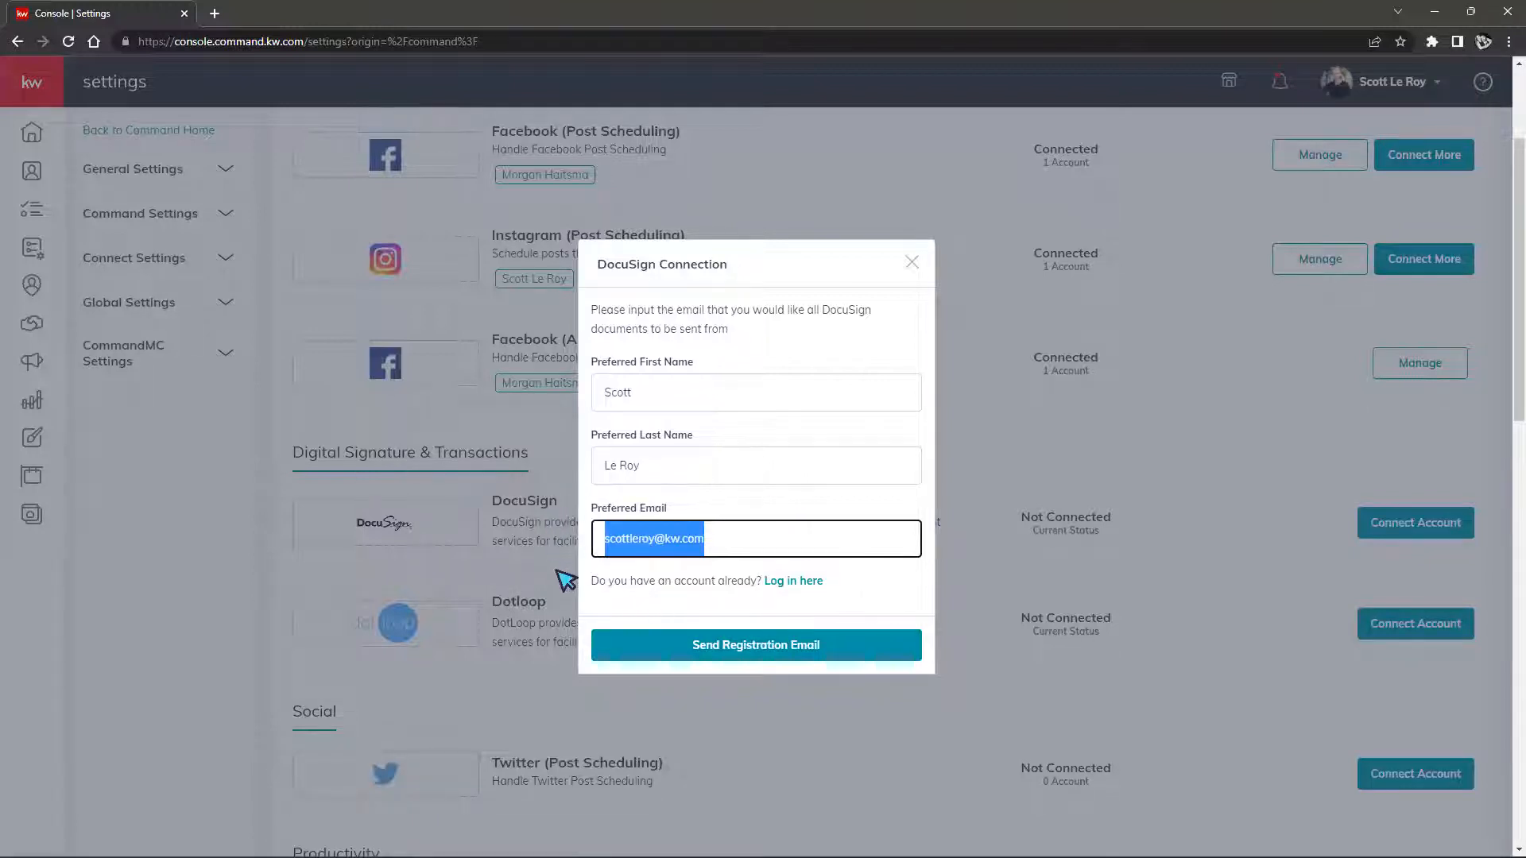
left_click(702, 569)
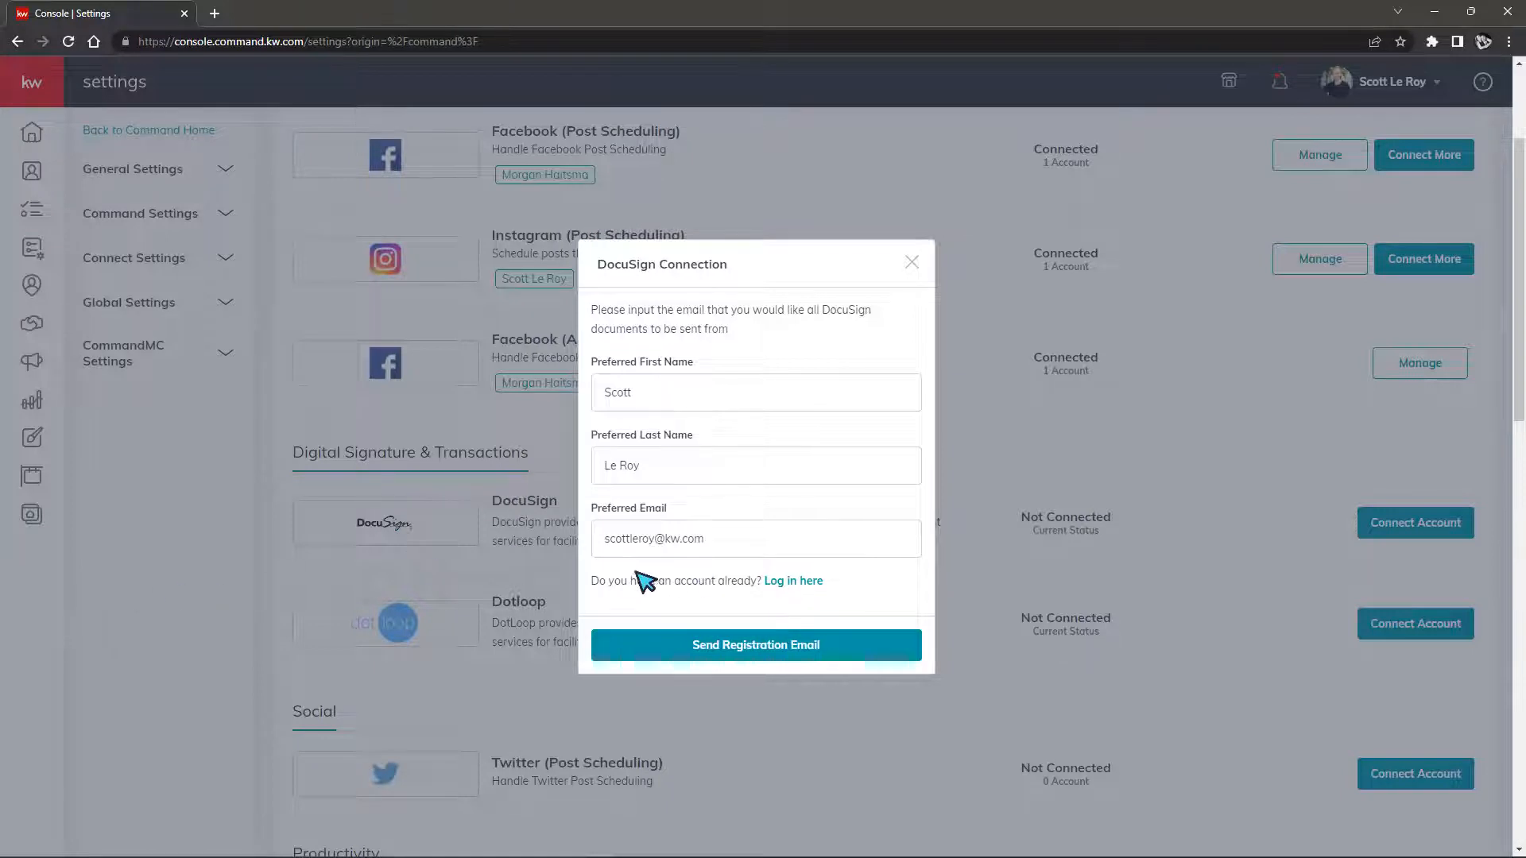
left_click_drag(595, 569, 879, 579)
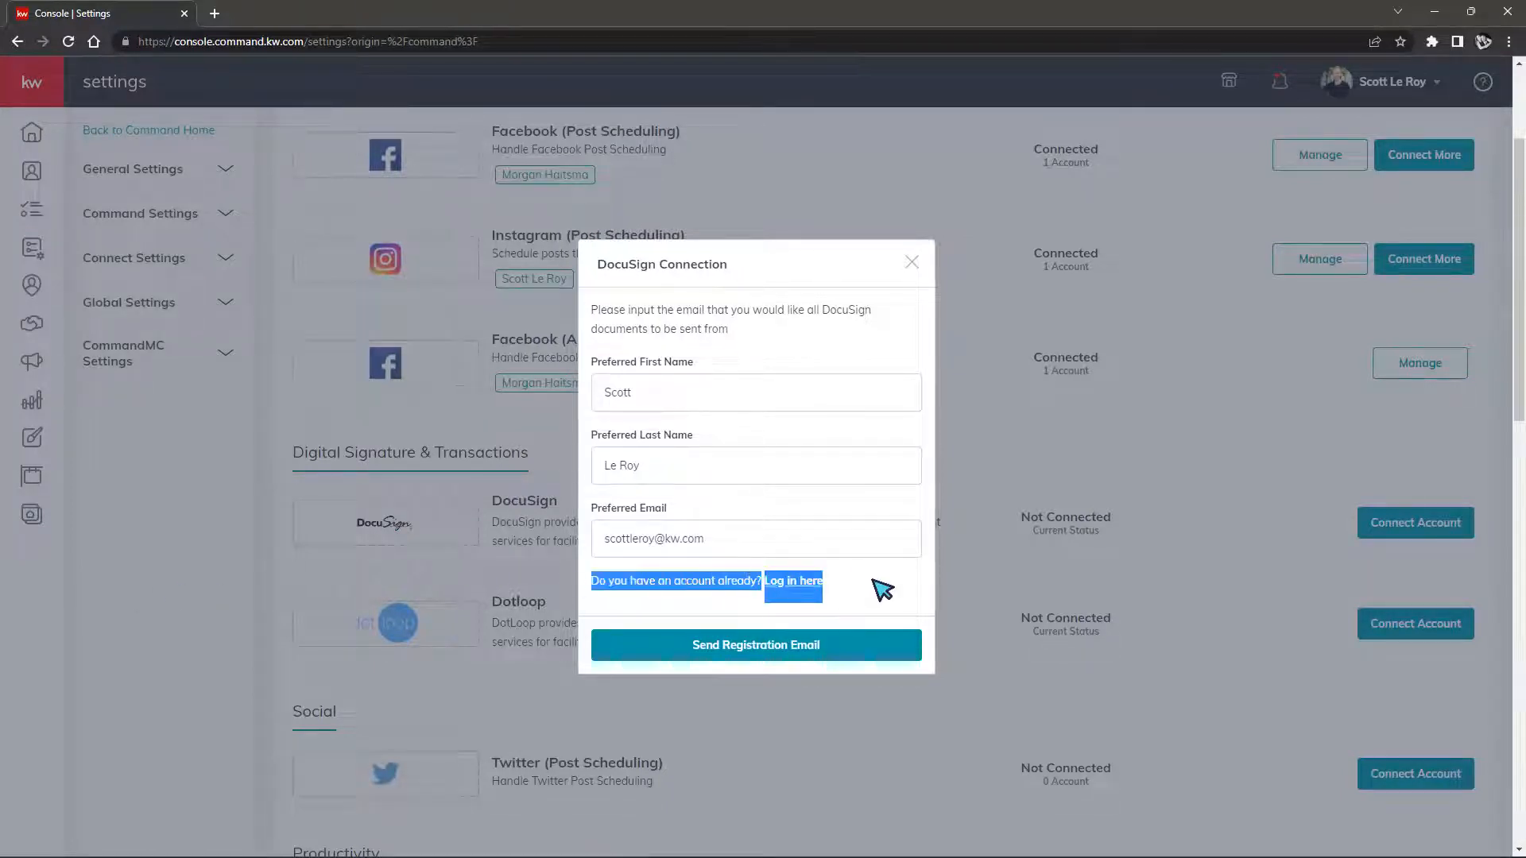
left_click(895, 585)
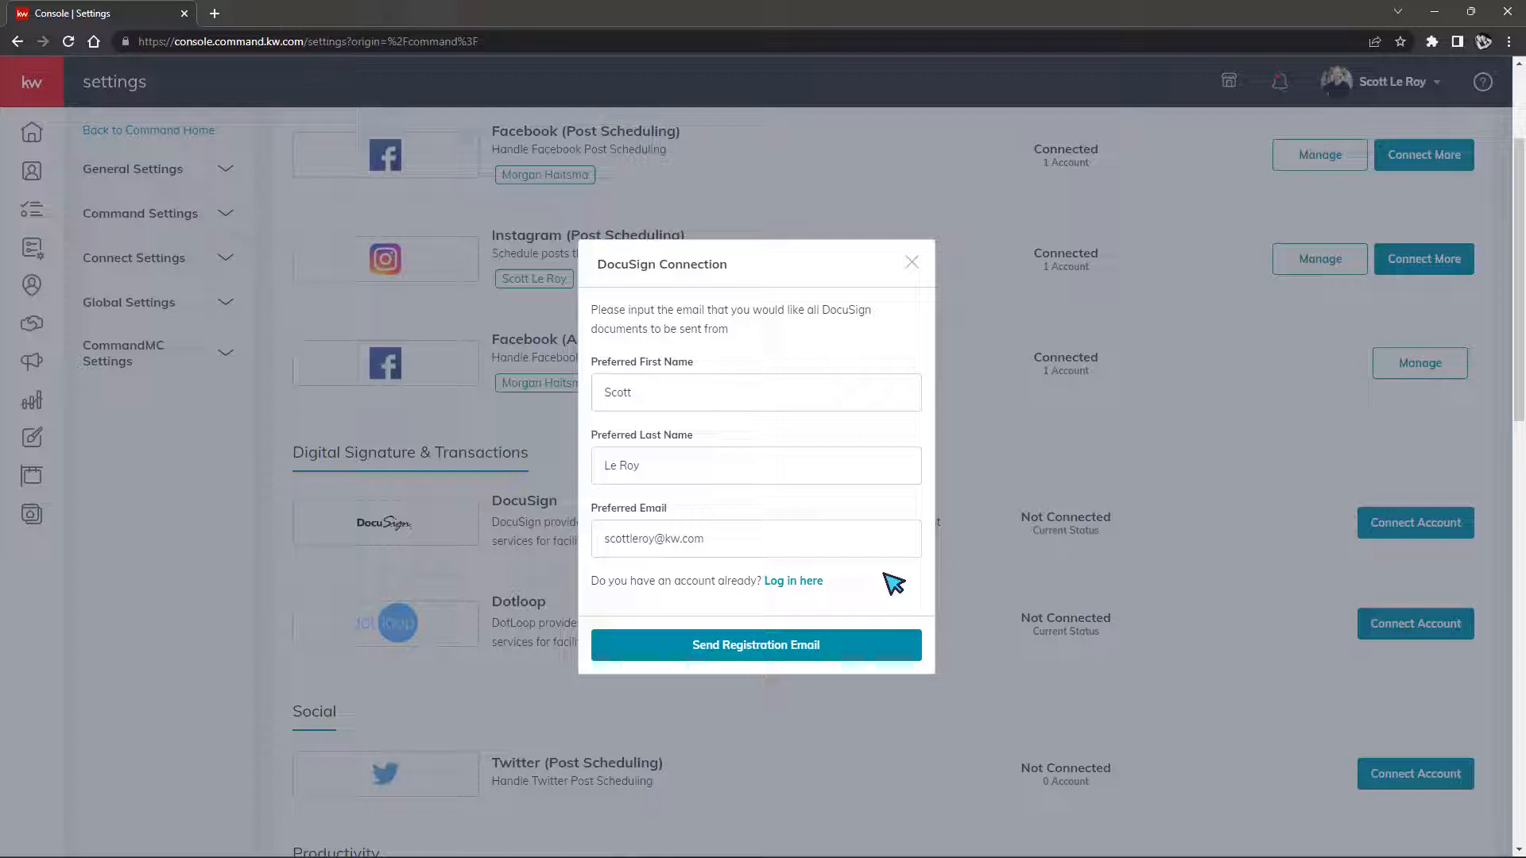
left_click(793, 534)
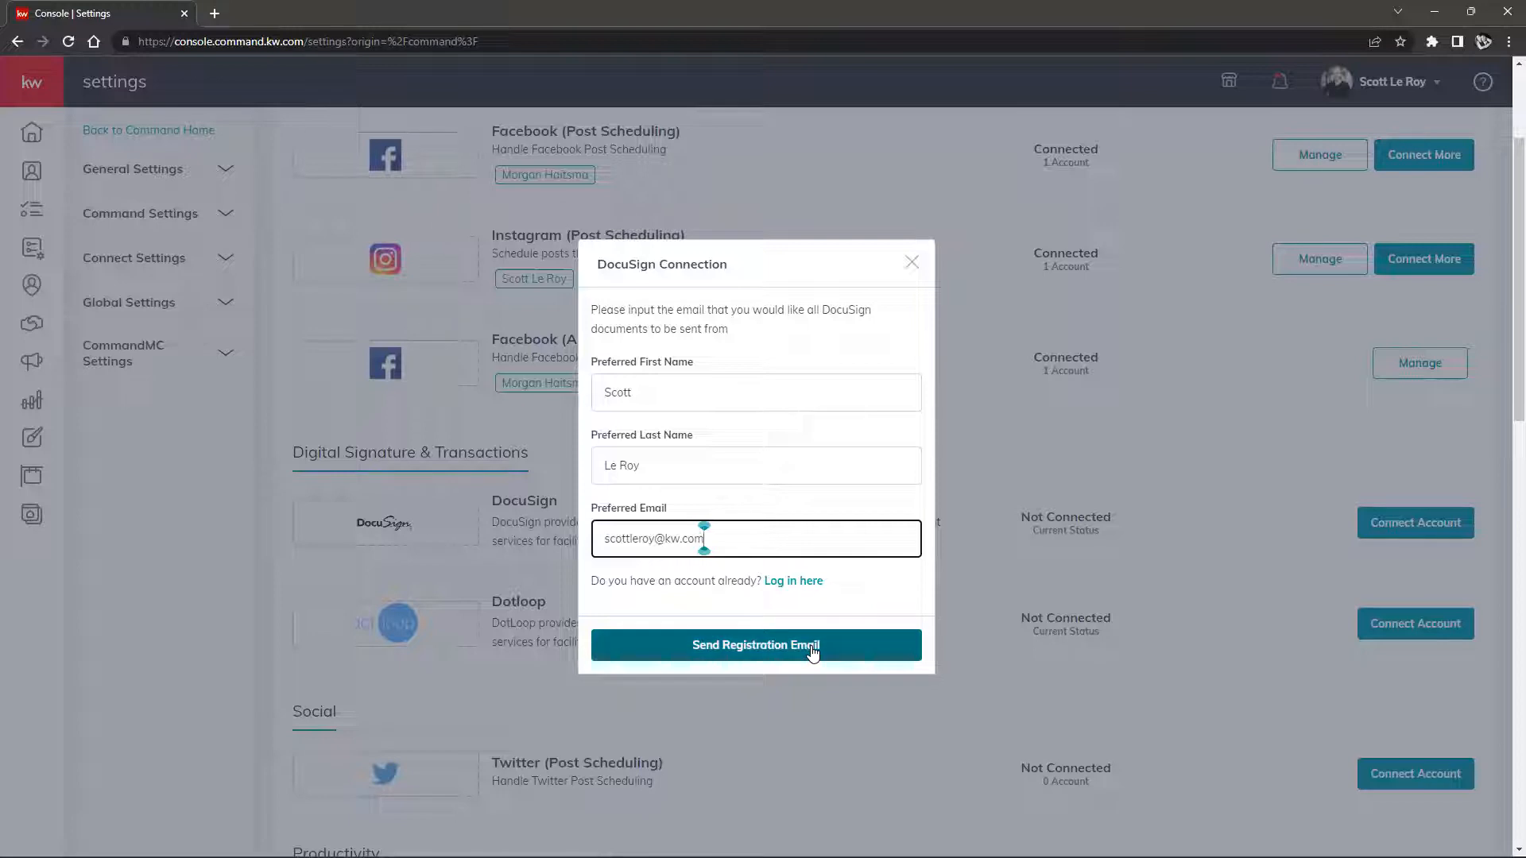
left_click(600, 589)
left_click_drag(593, 581, 829, 593)
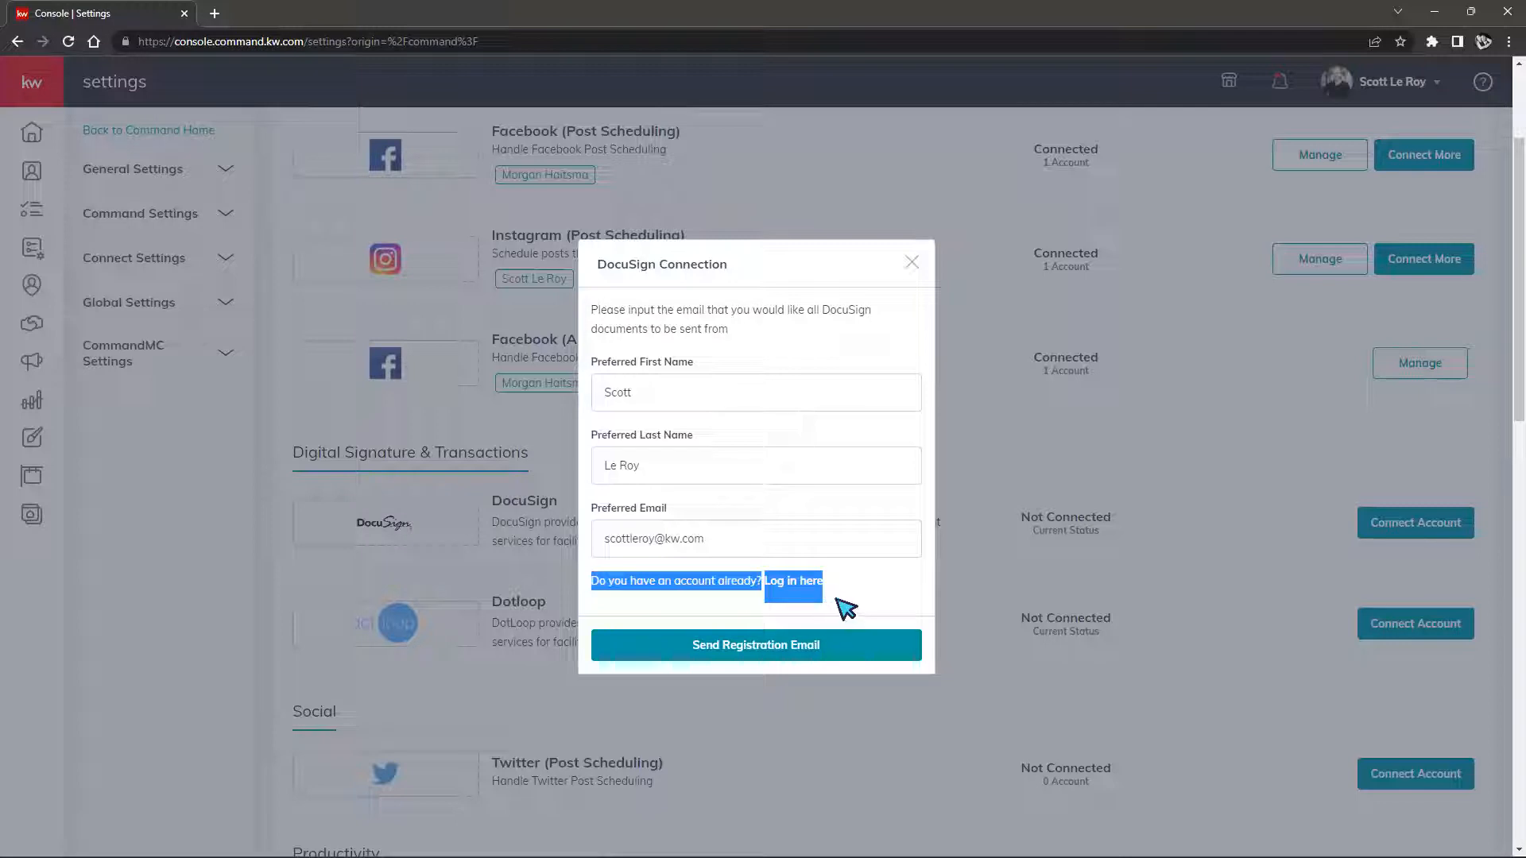
left_click(836, 601)
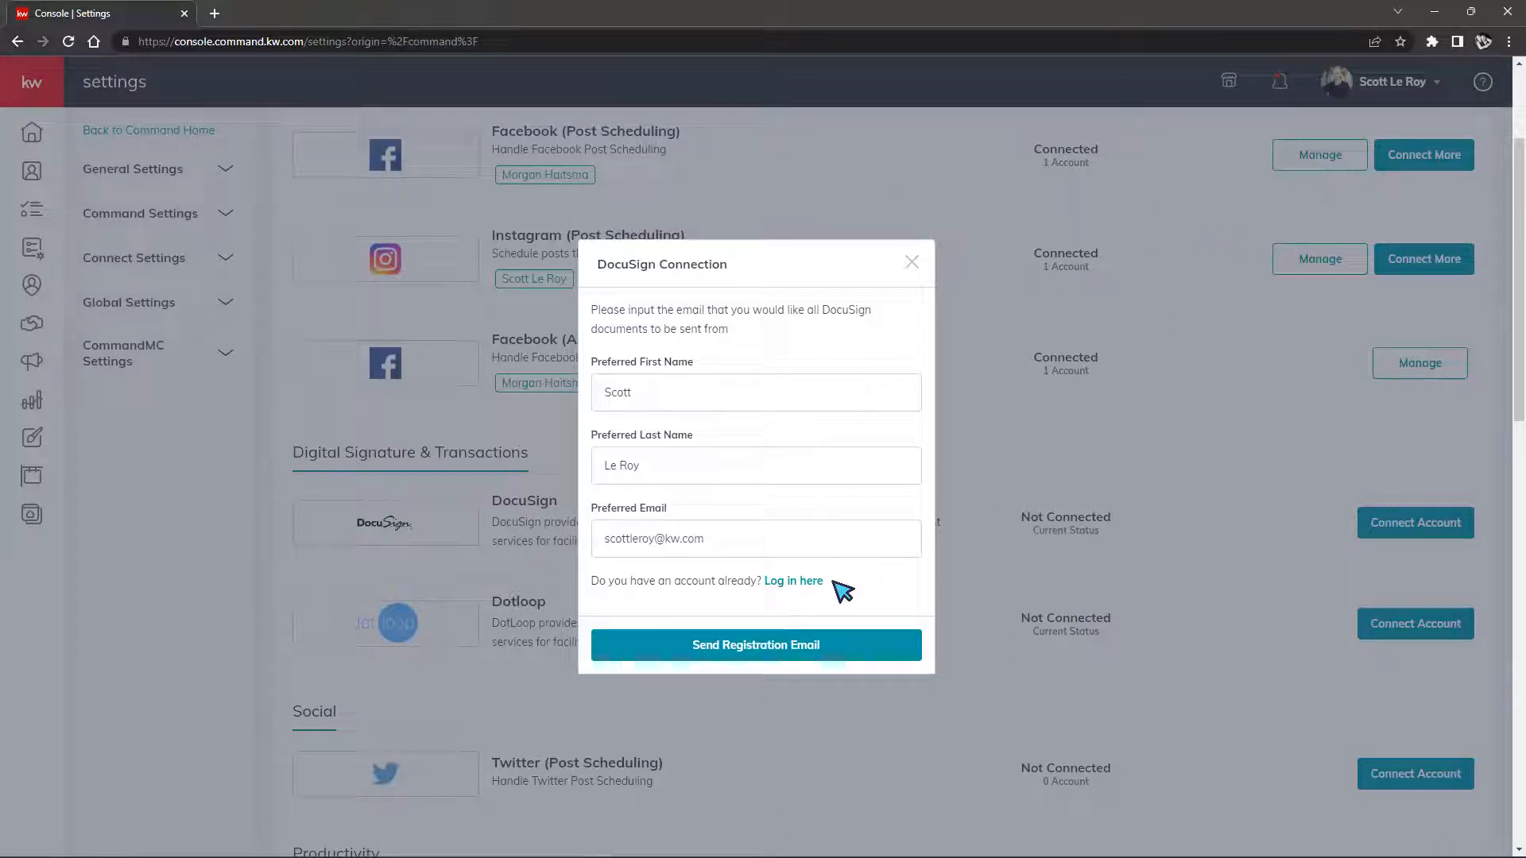
Switch to existing-account login, change the preferred email to the other account's address, and log in
left_click(805, 582)
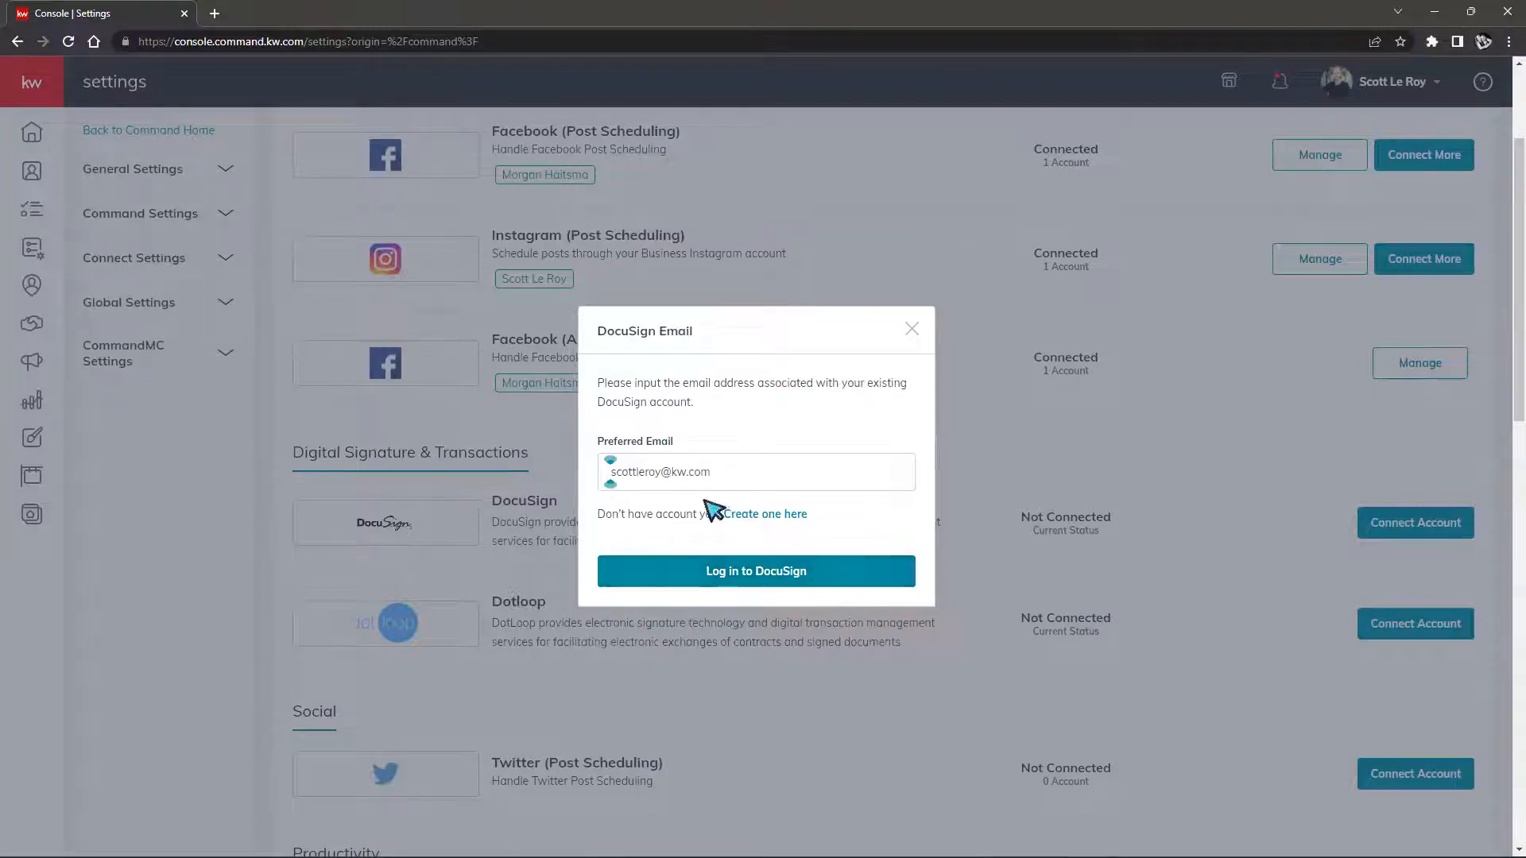
left_click_drag(660, 473, 592, 481)
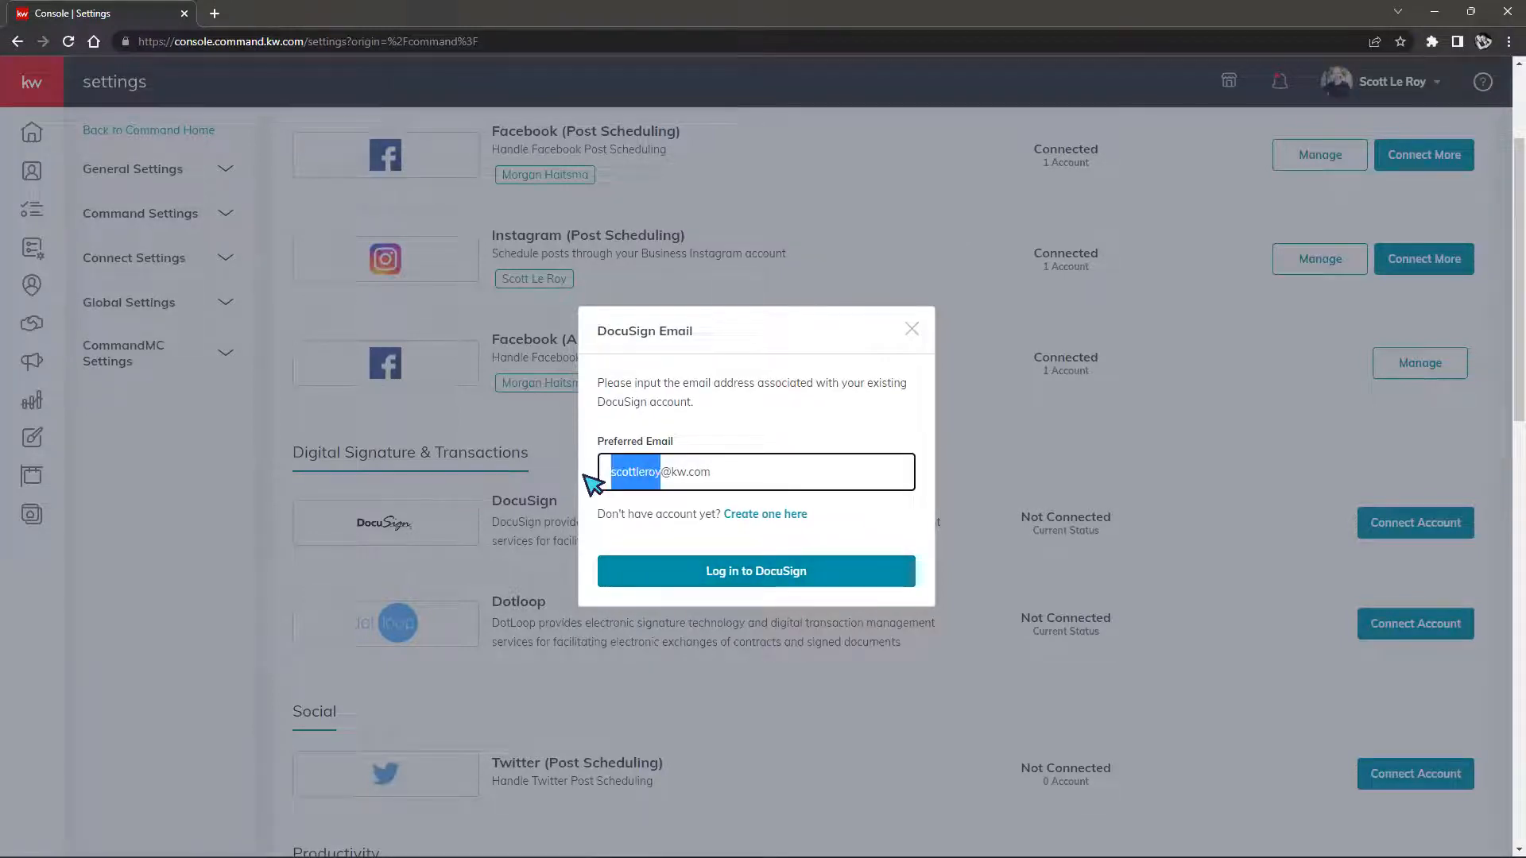
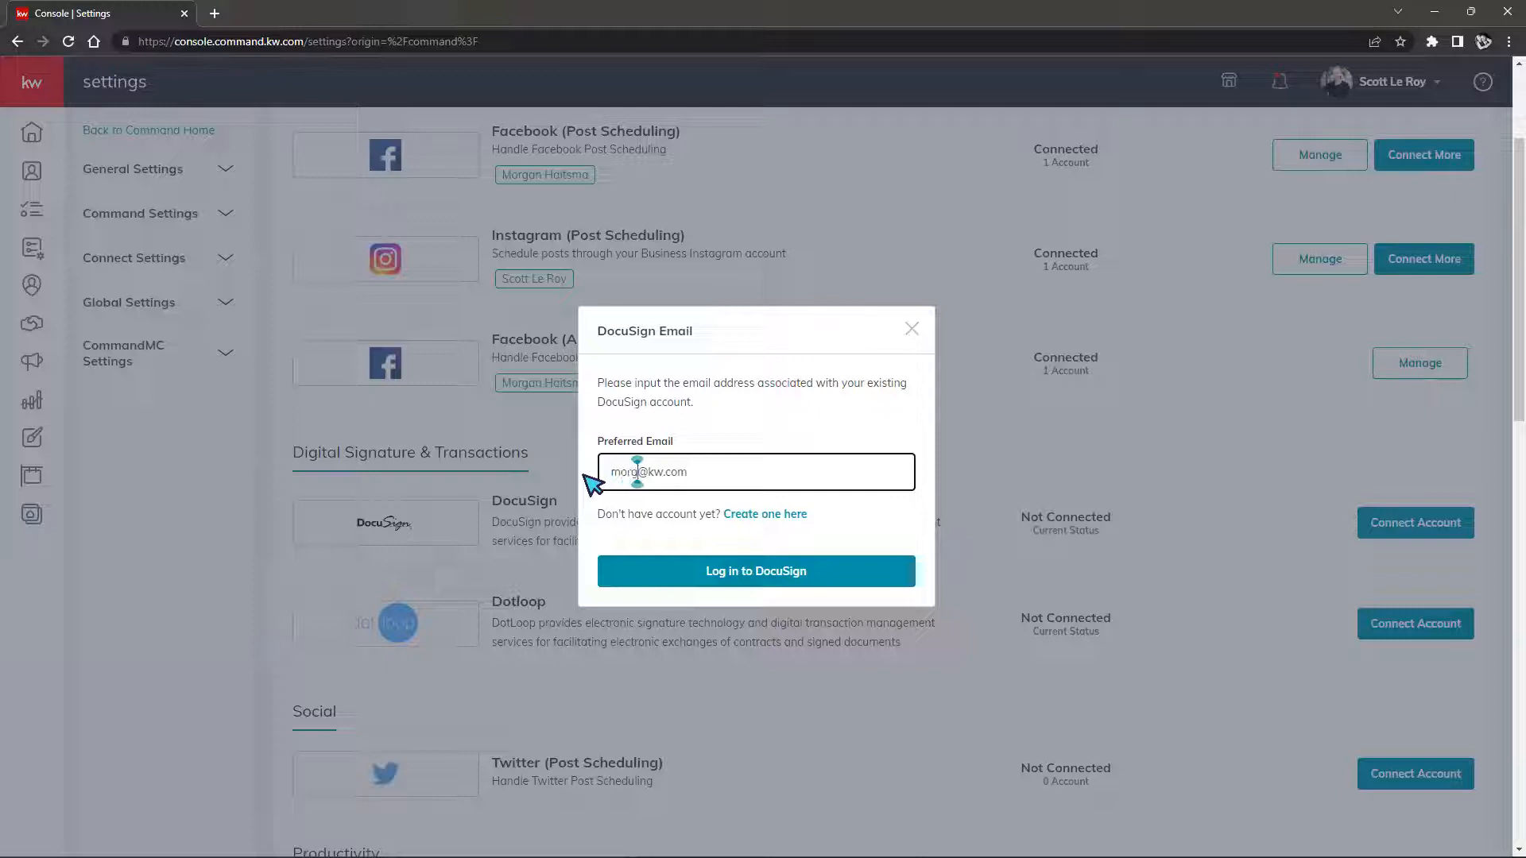
key("BackSpace")
key("BackSpace")
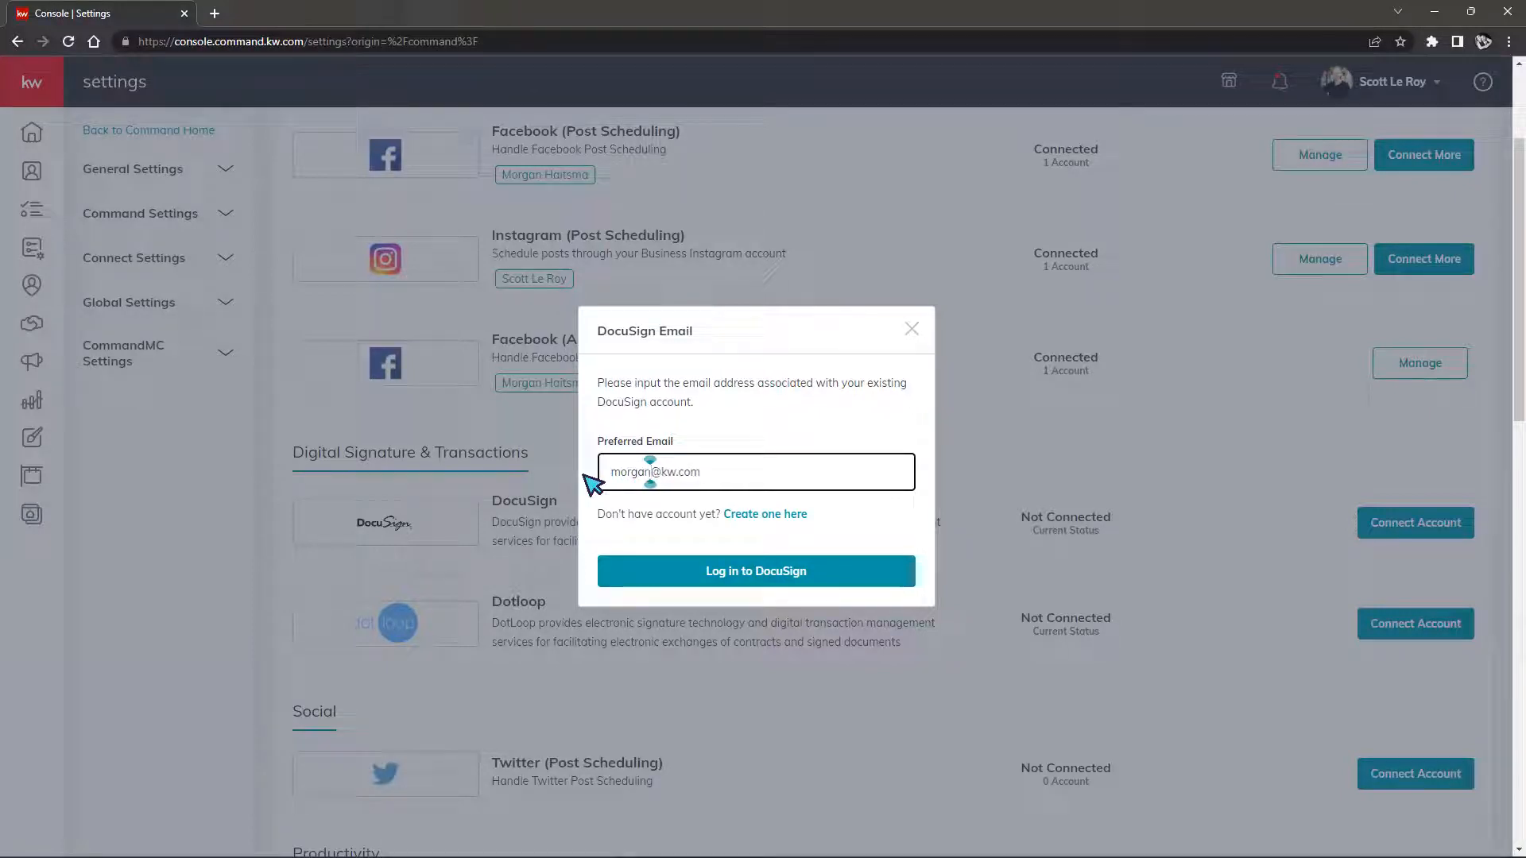
key("BackSpace")
left_click(656, 472)
type("a")
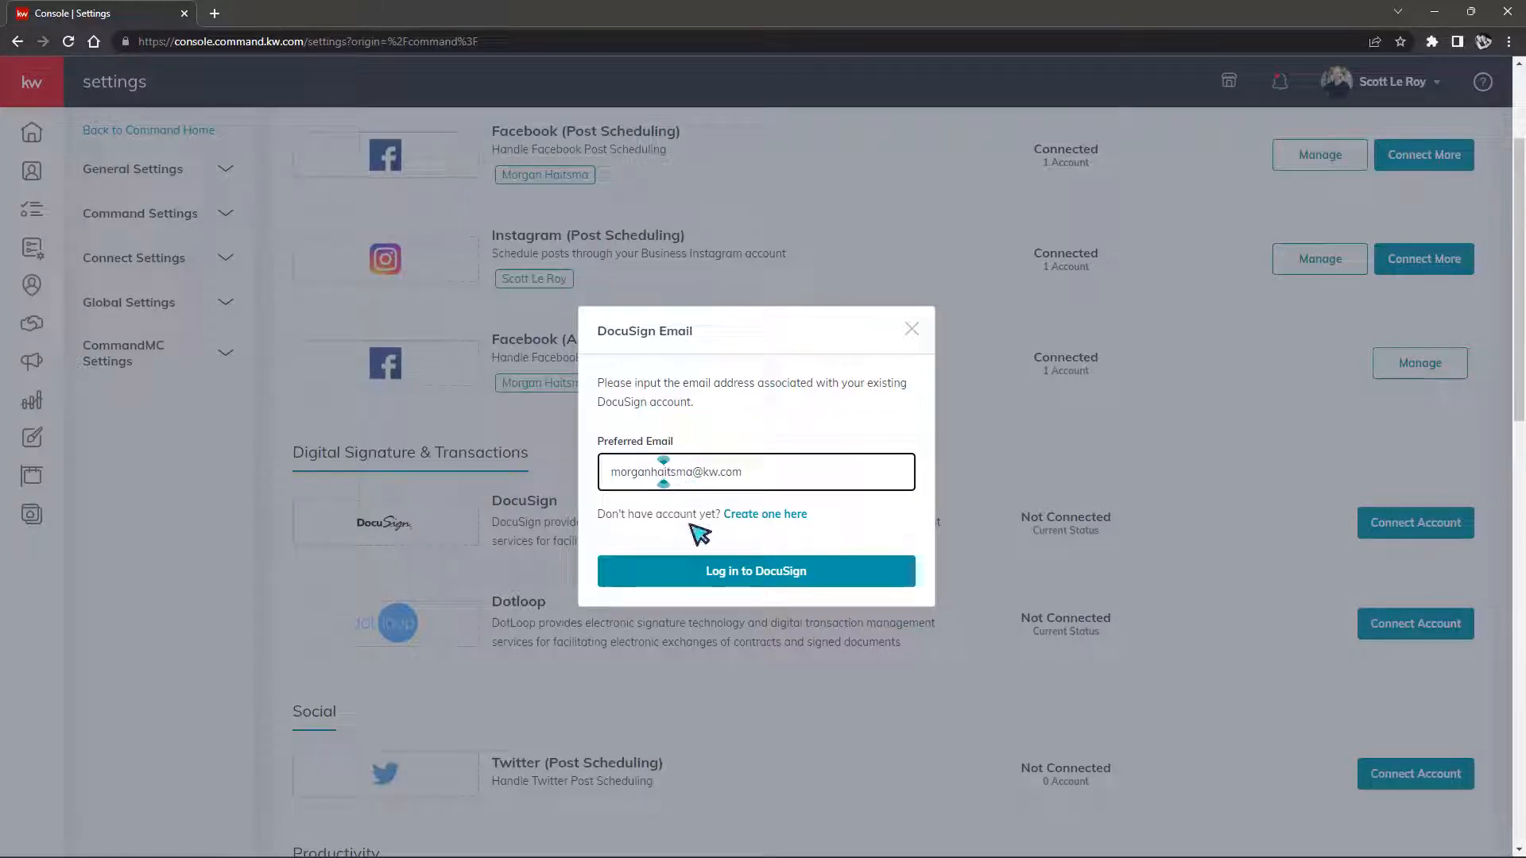
left_click(705, 571)
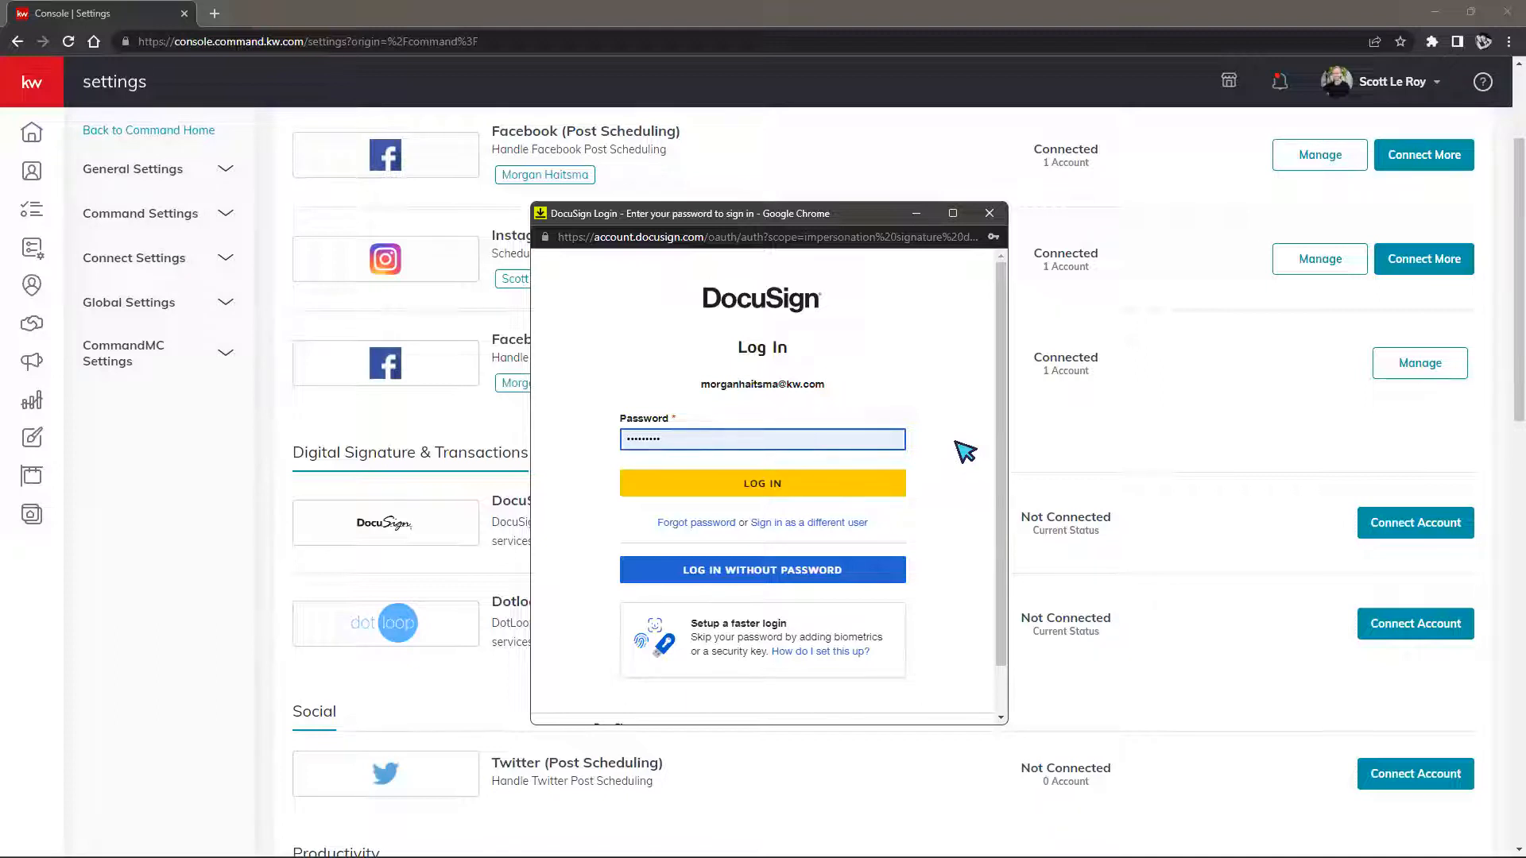
Enter the account password in the DocuSign login popup and sign in
scroll(808, 591, "down", 1)
scroll(934, 525, "up", 1)
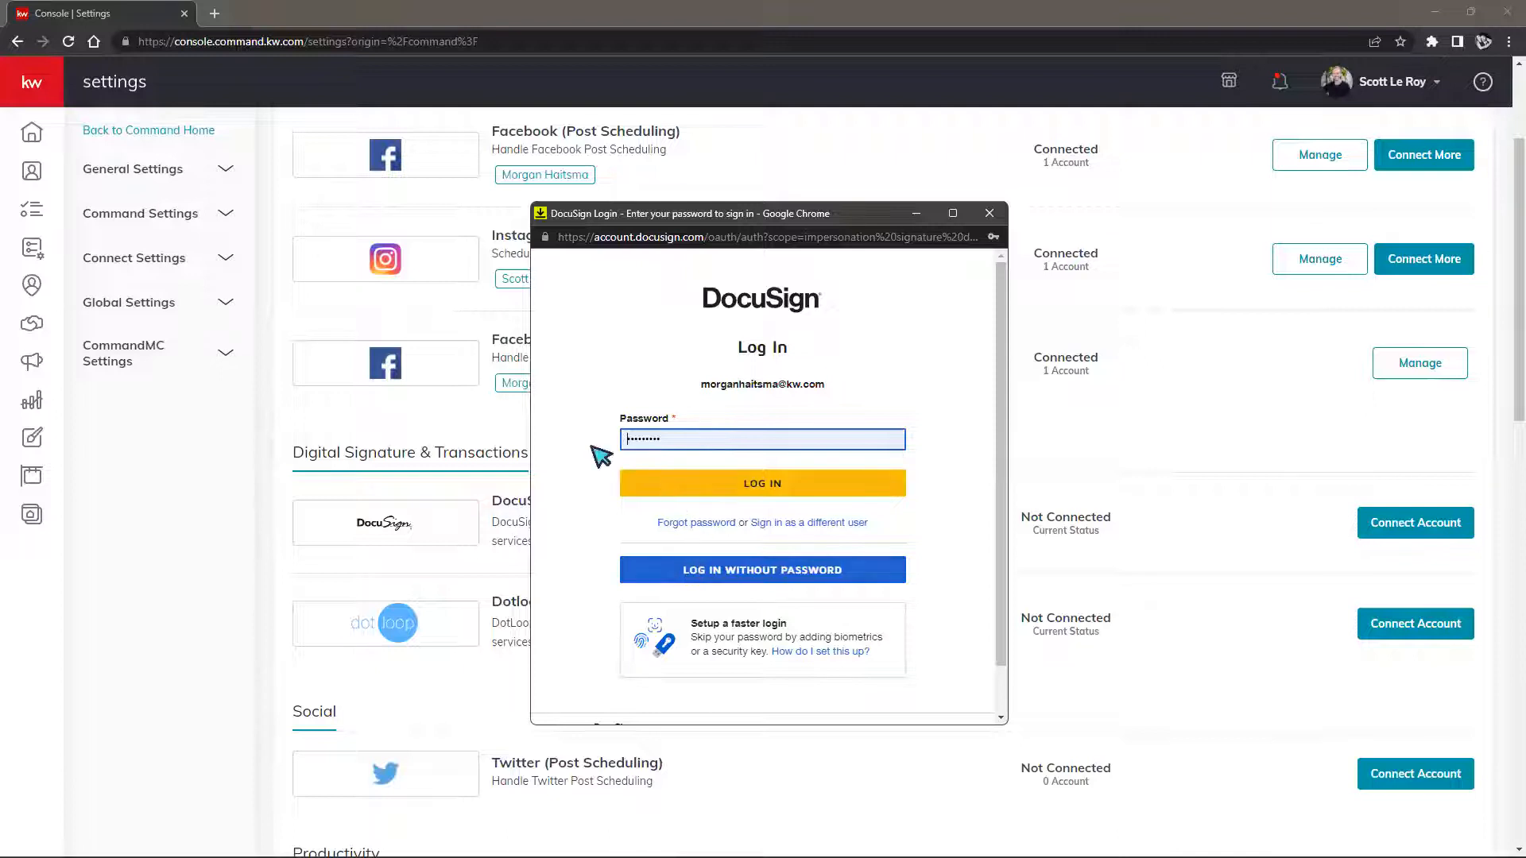
left_click(852, 493)
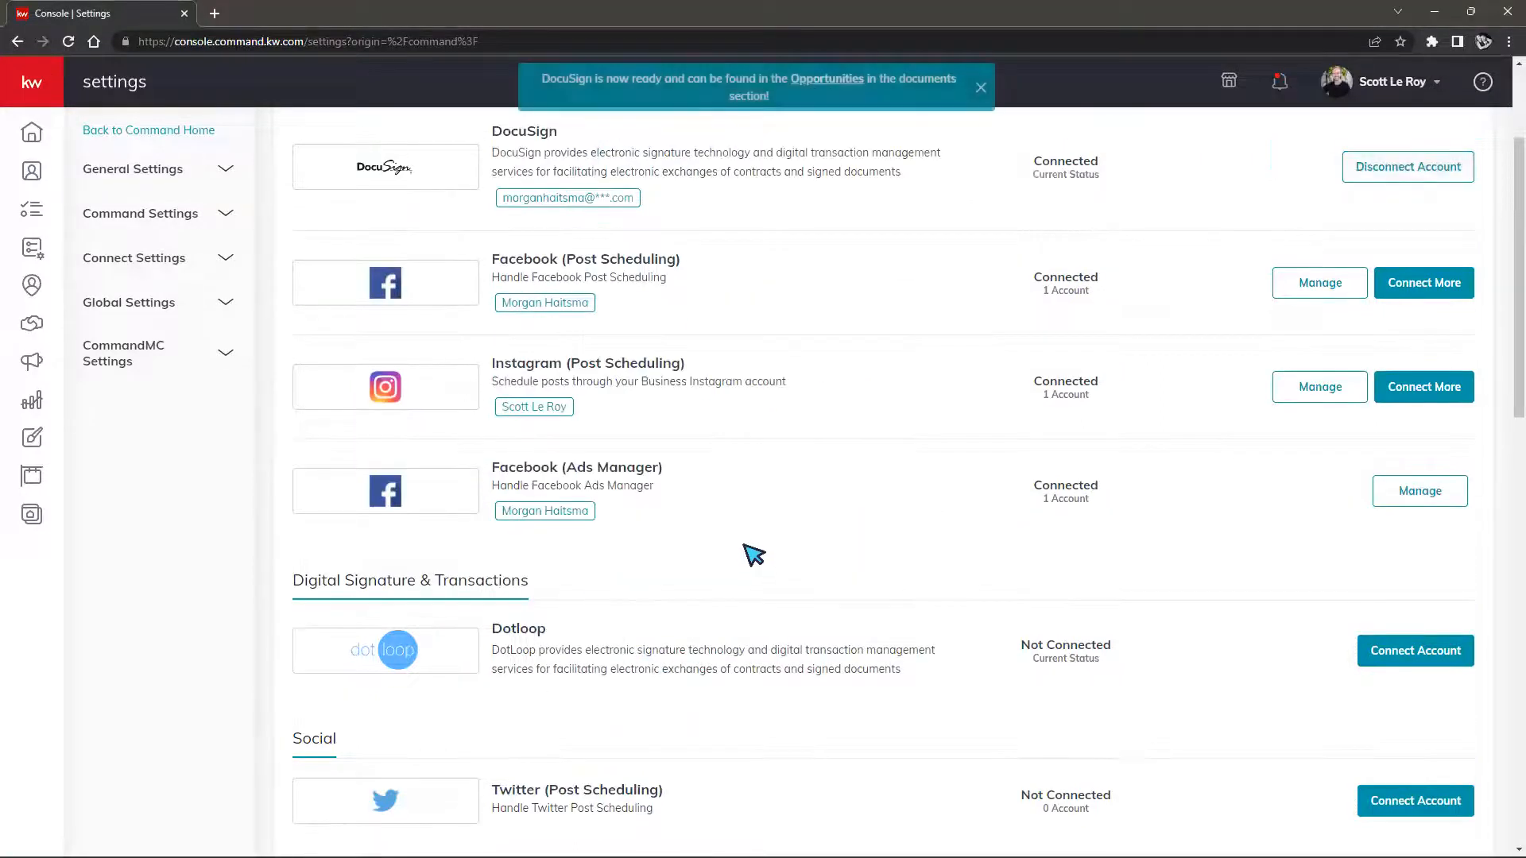
Confirm DocuSign shows Connected, check the account menu, and expand the navigation rail
left_click_drag(707, 86, 819, 110)
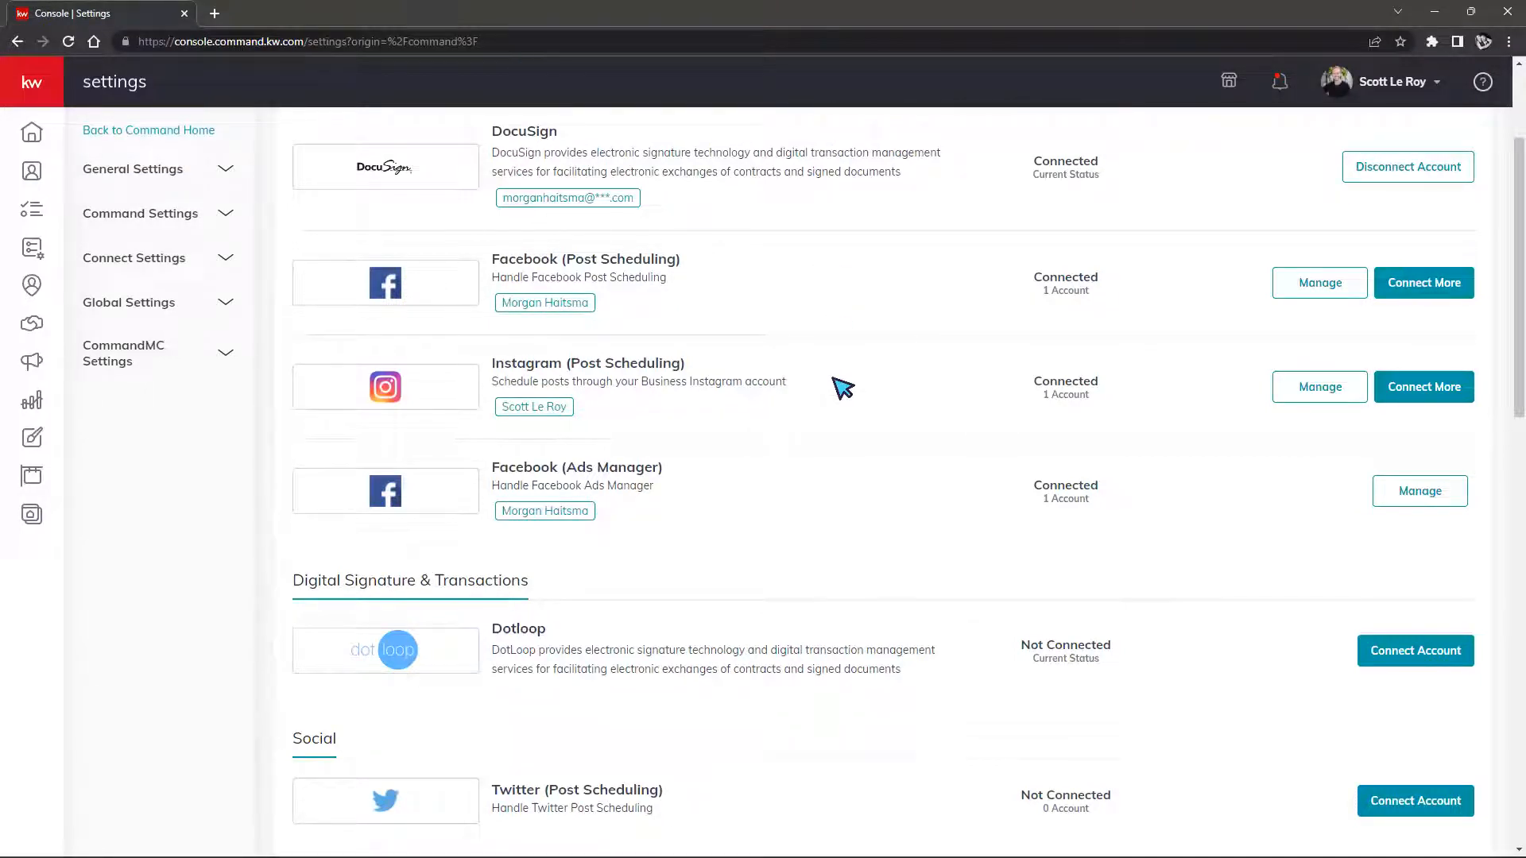
scroll(828, 477, "up", 3)
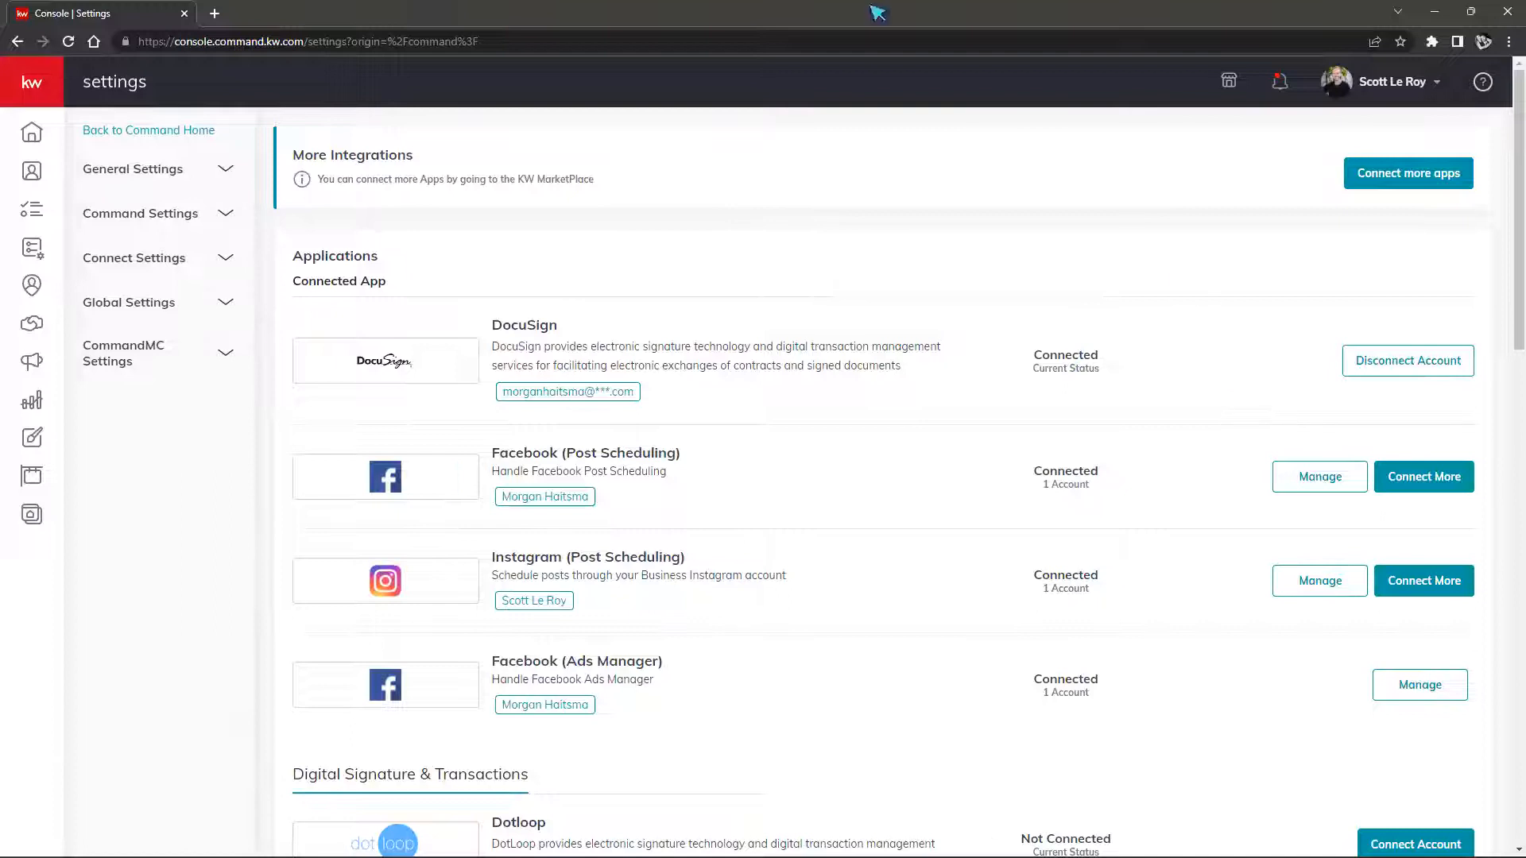
left_click(1355, 87)
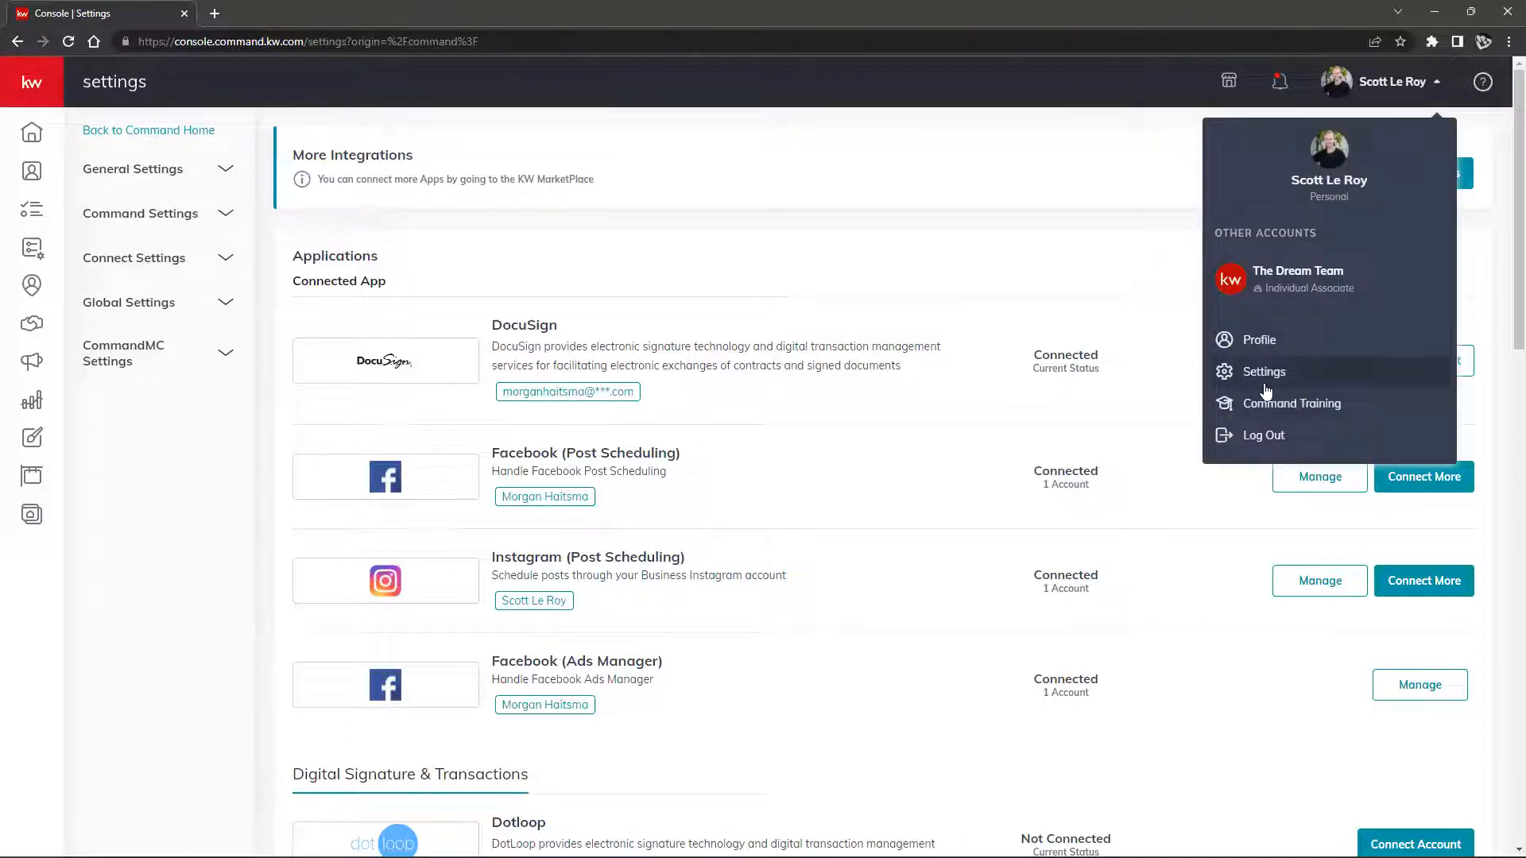
left_click(733, 258)
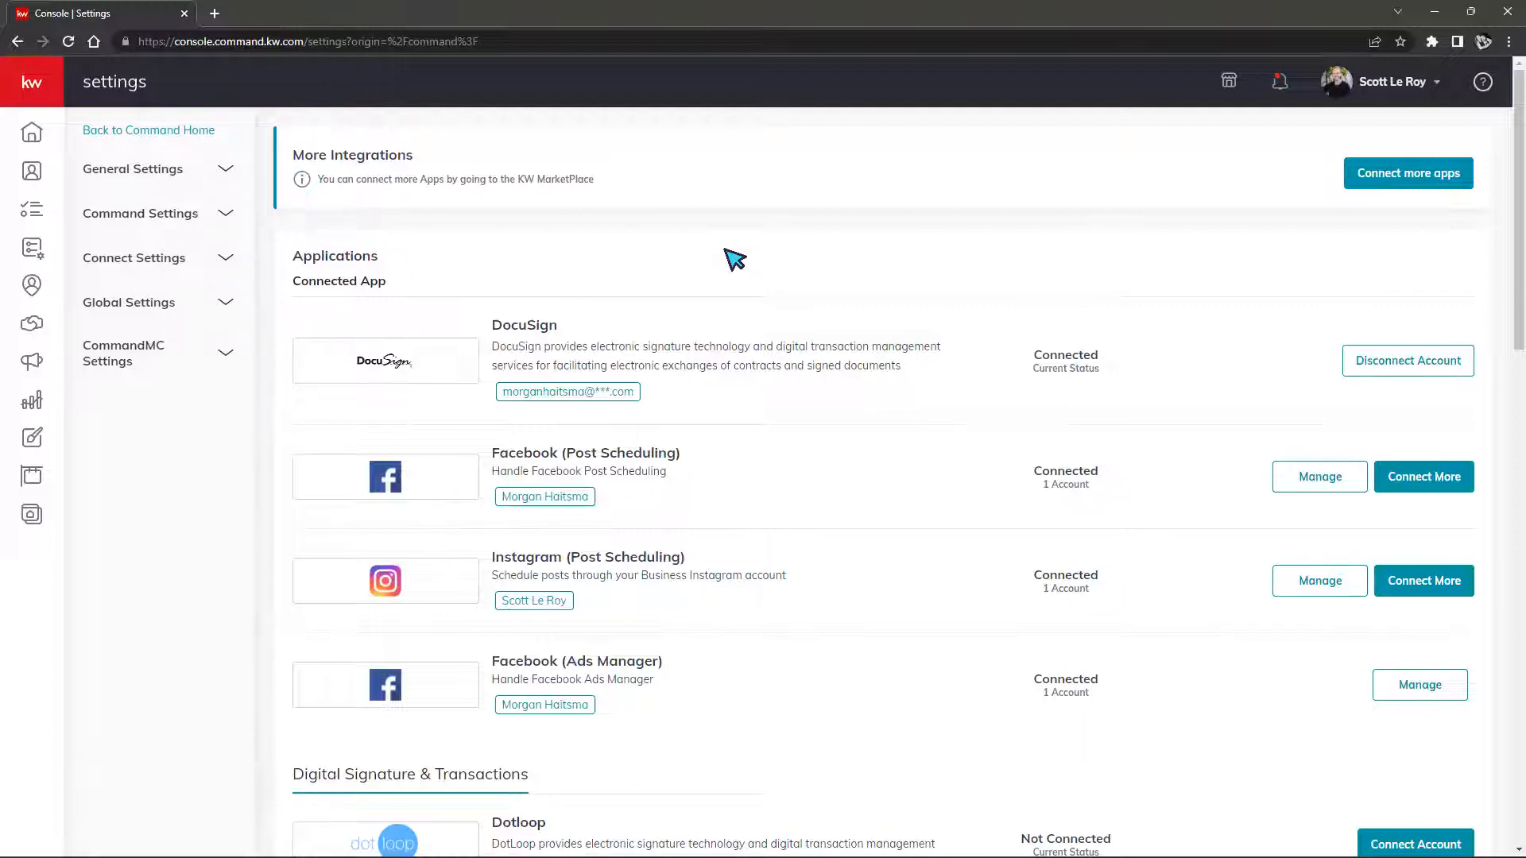
left_click(32, 96)
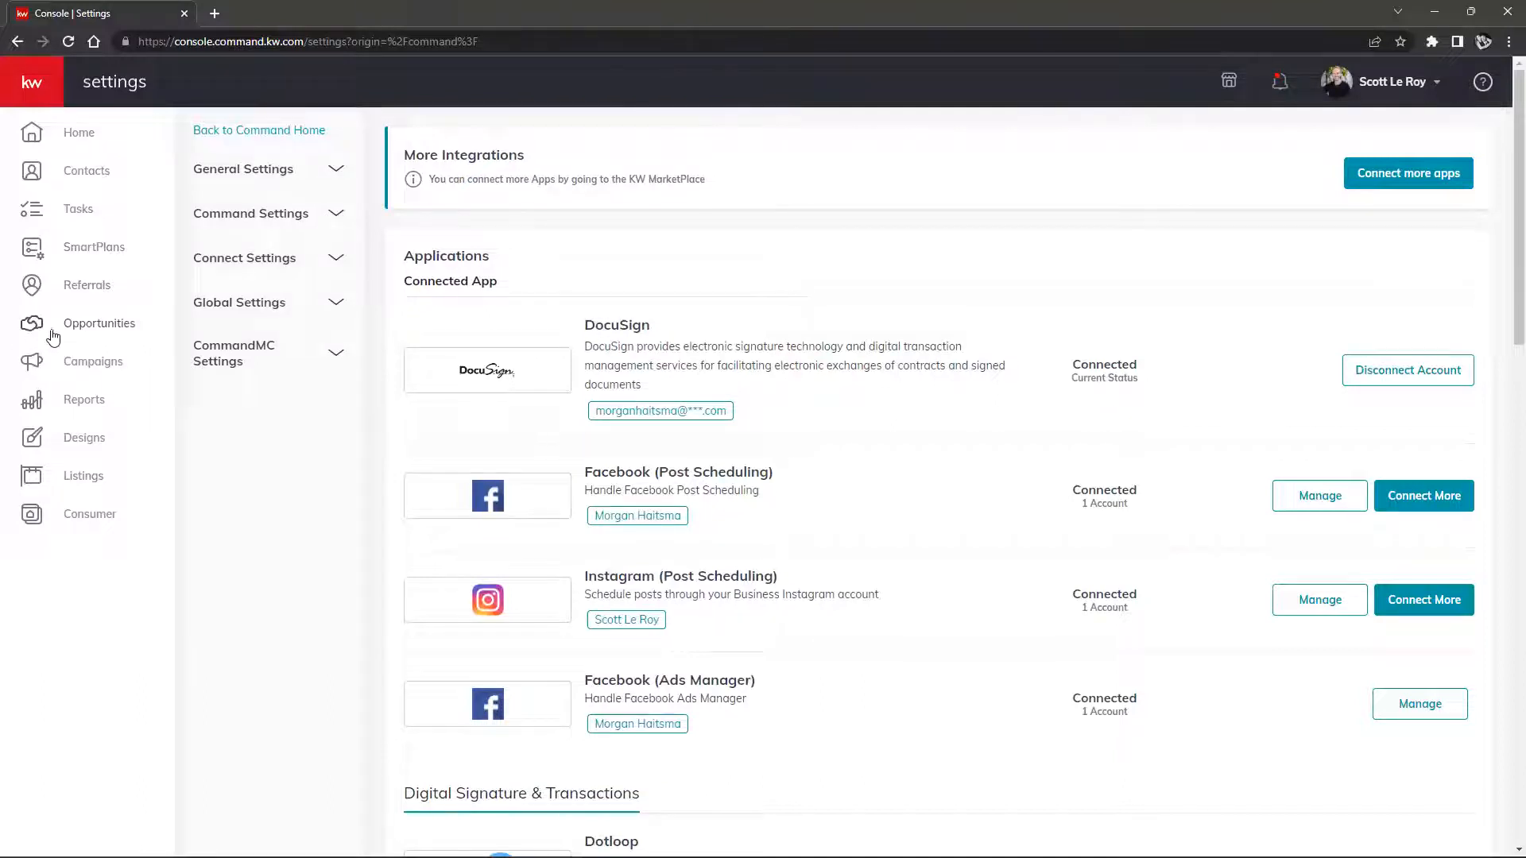
Go to The Dream Team's Opportunities pipeline and collapse the sidebar back to icons
left_click(108, 333)
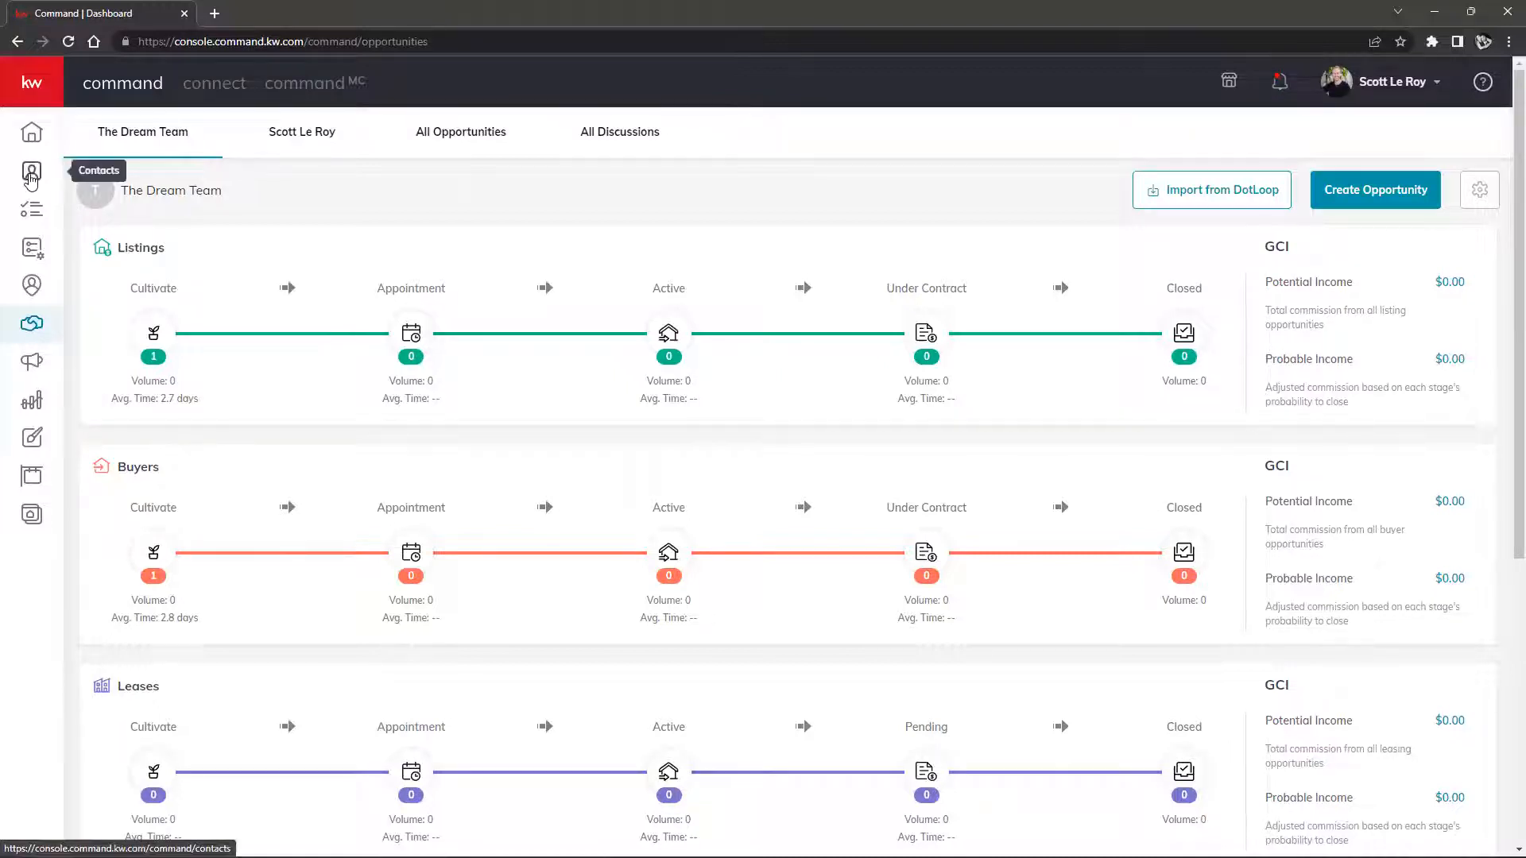
mouse_move(51, 159)
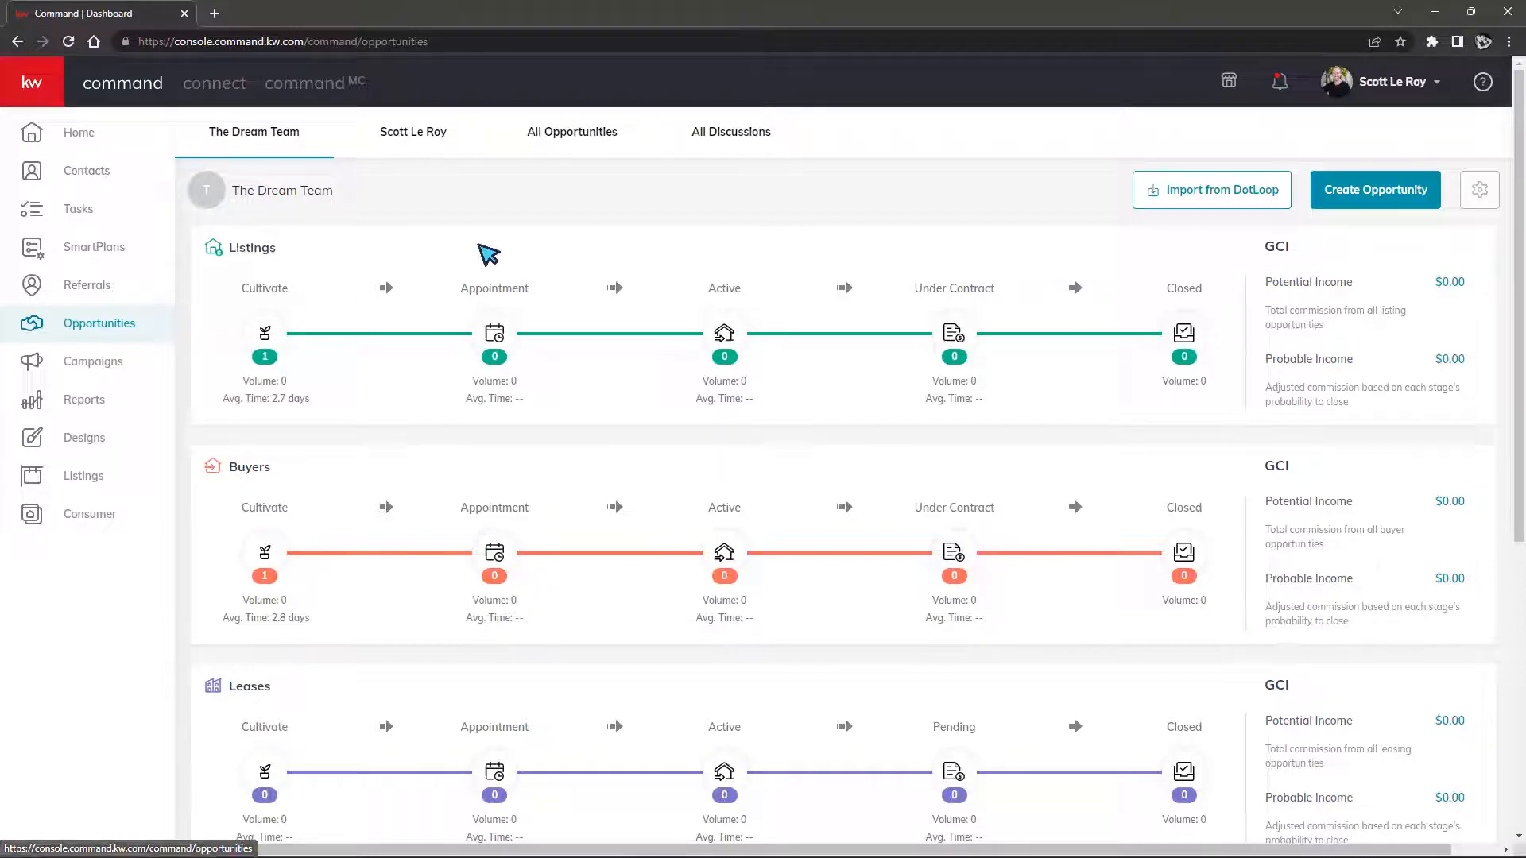
left_click(36, 97)
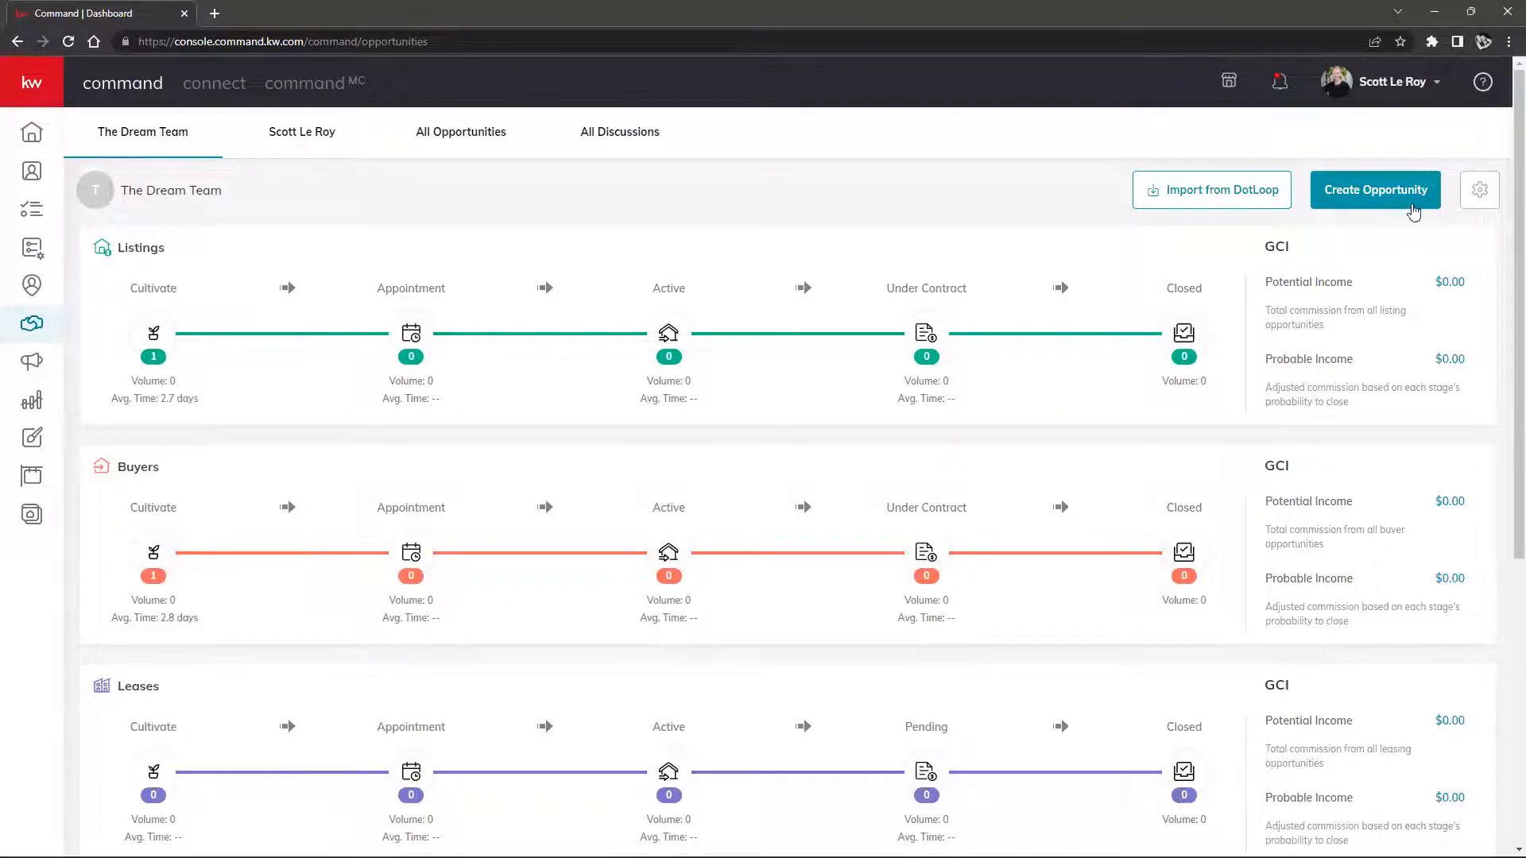
Start a new opportunity in the Little Rock market center with the existing contact as client
left_click(1382, 205)
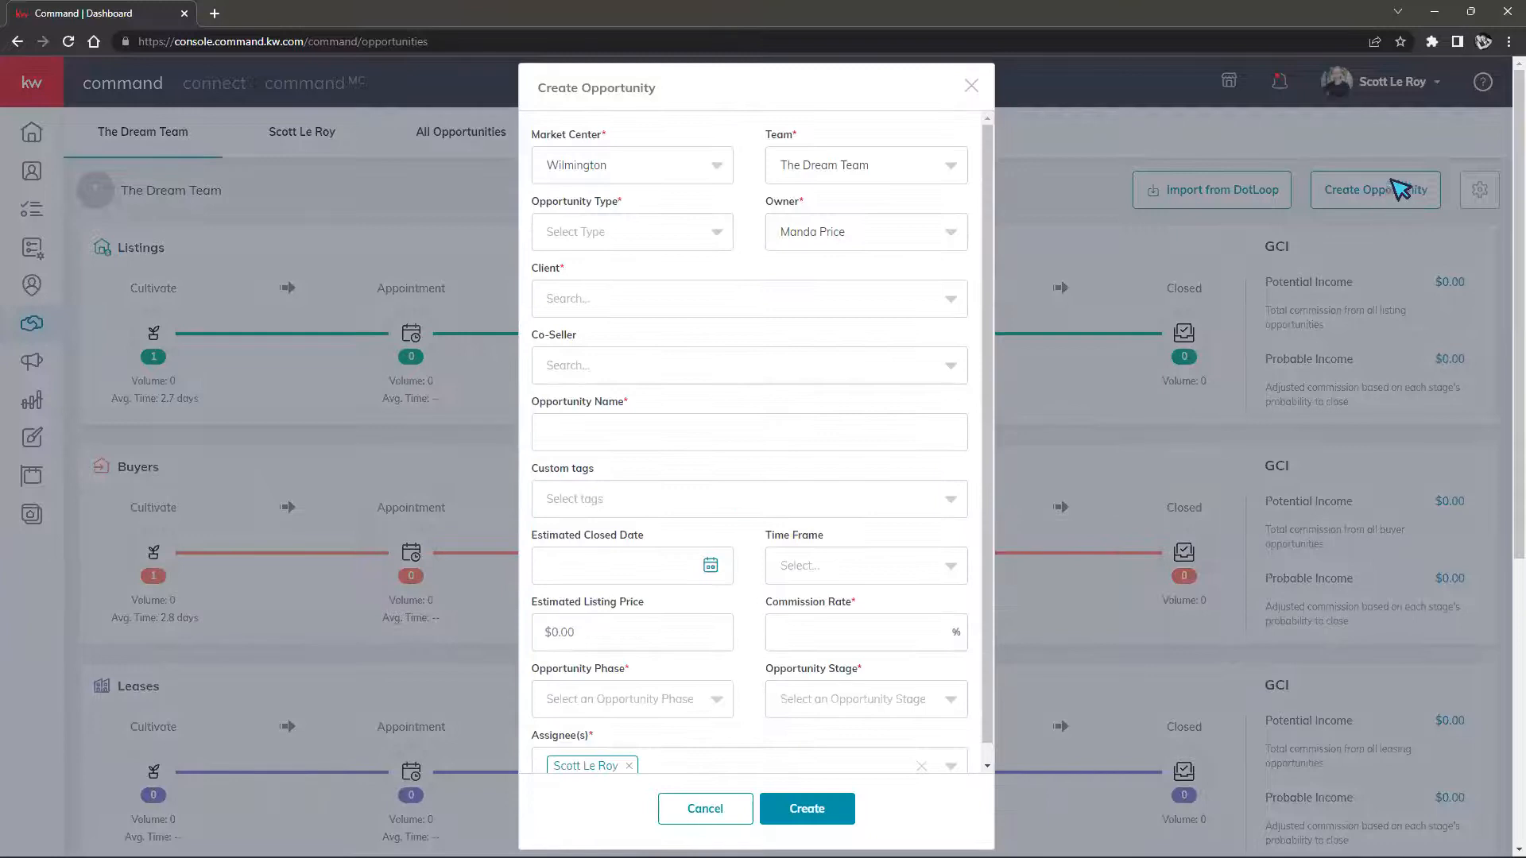
left_click(715, 169)
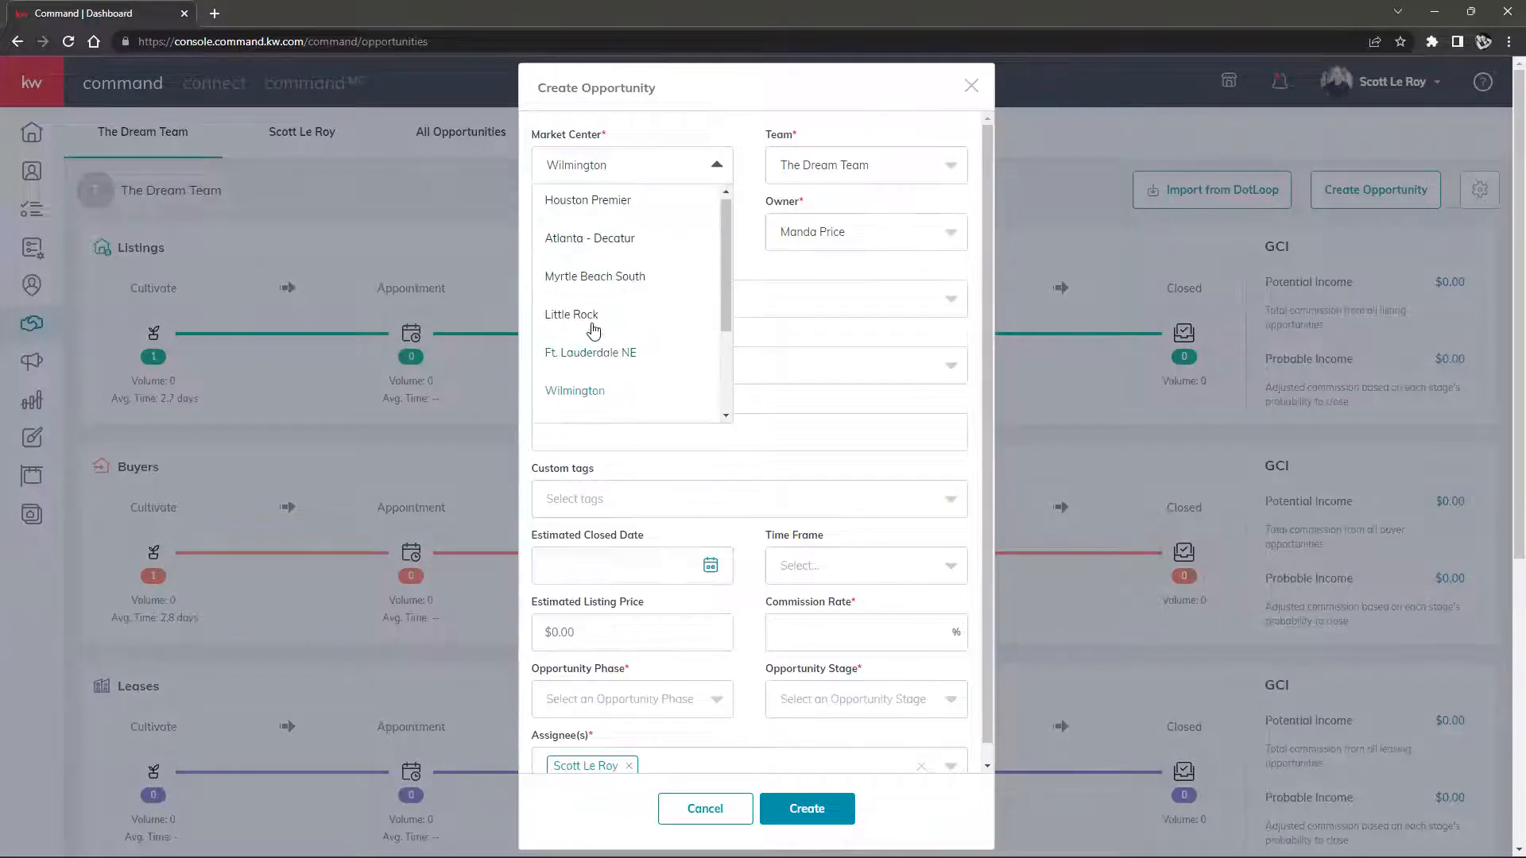
left_click(592, 315)
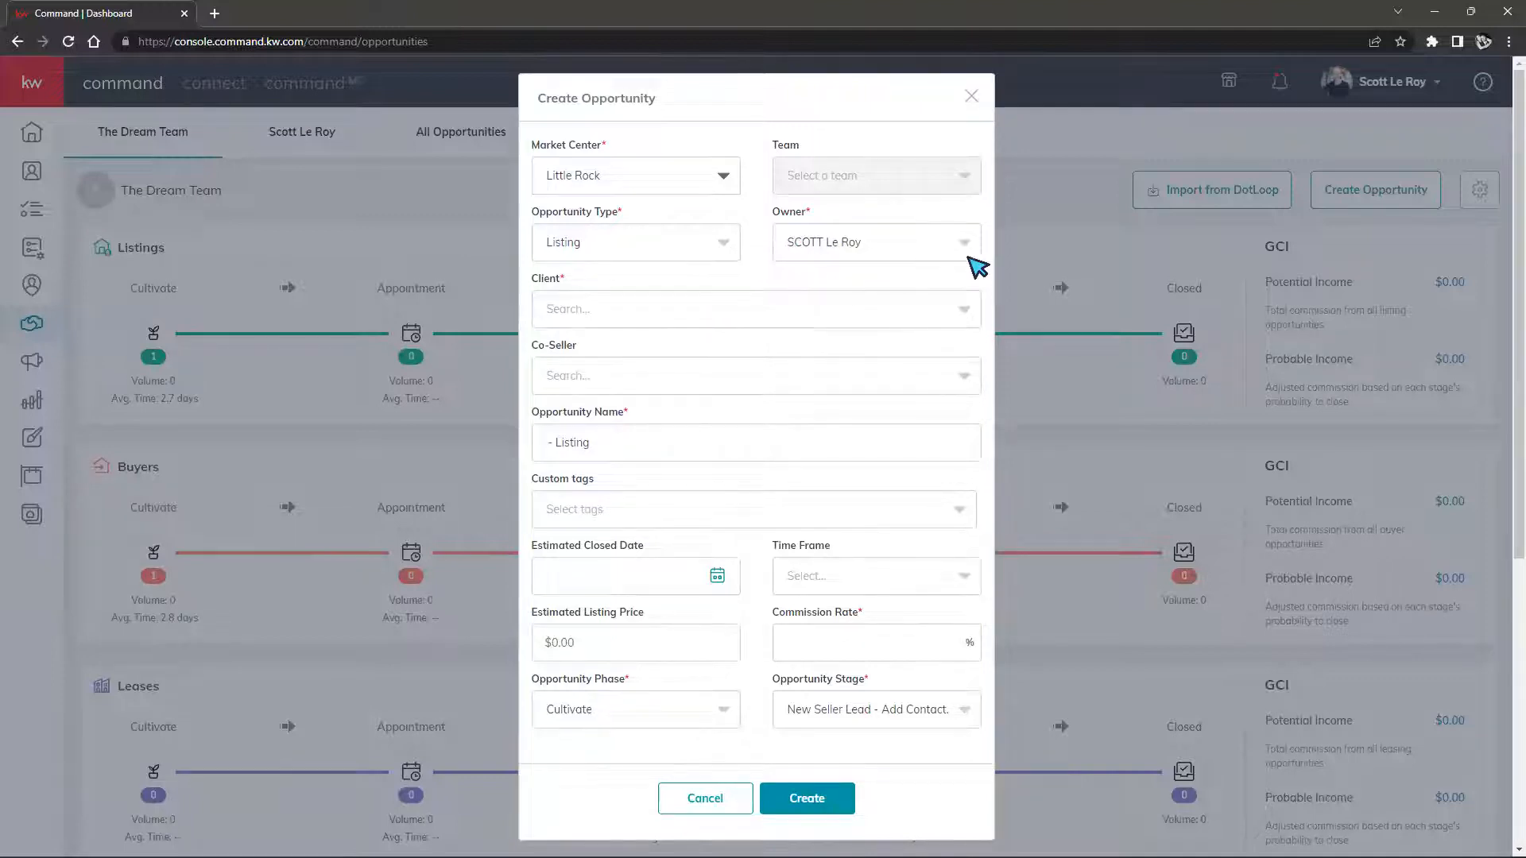
left_click(682, 316)
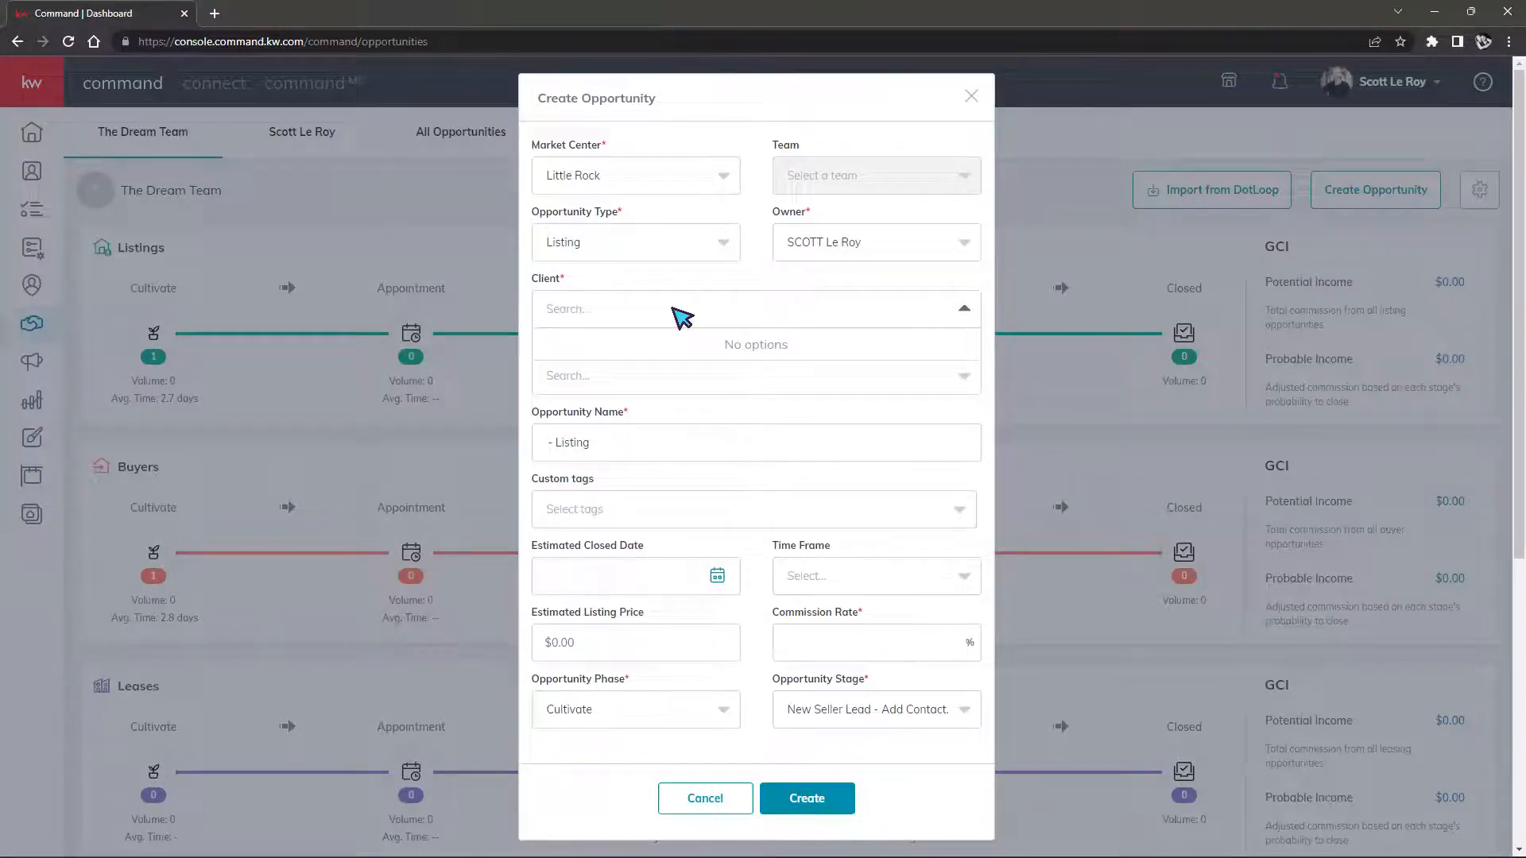
type("morgan")
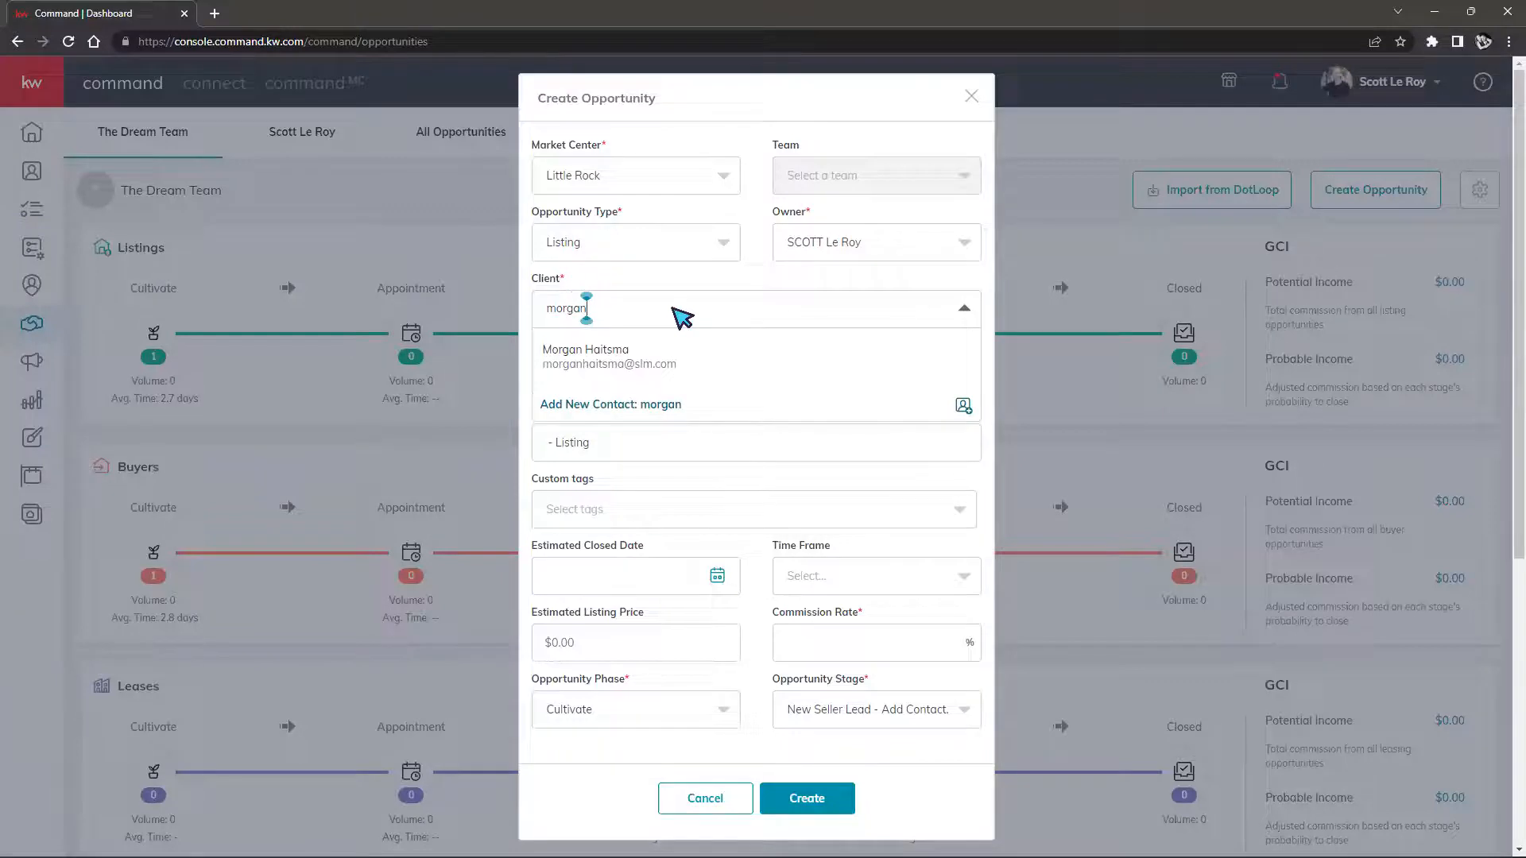
left_click(654, 362)
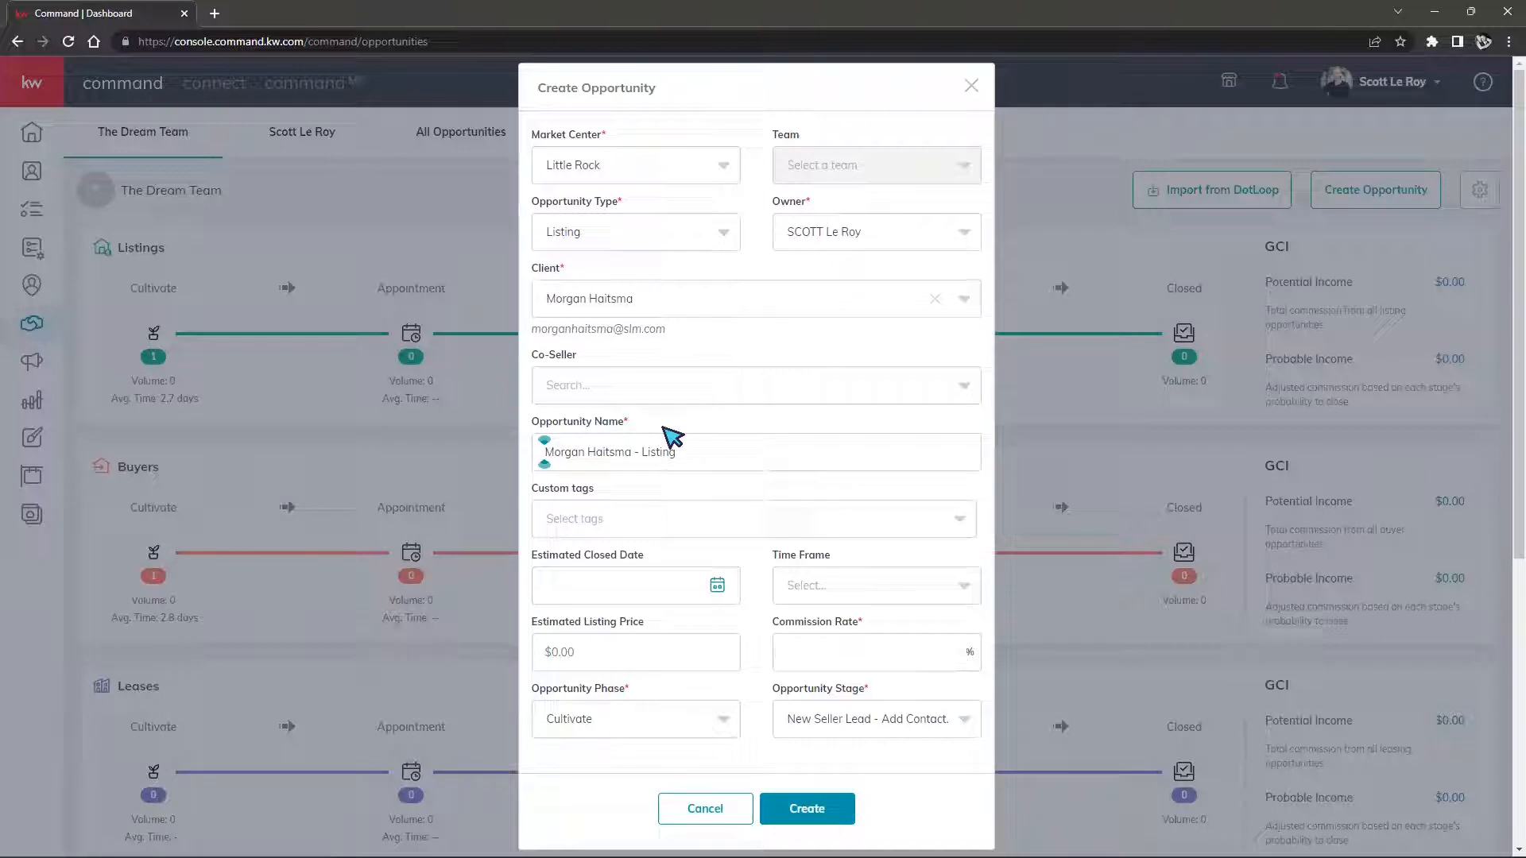
Make it a Buyer opportunity with a 2.7% commission rate, named 'Docusign 101'
left_click(664, 247)
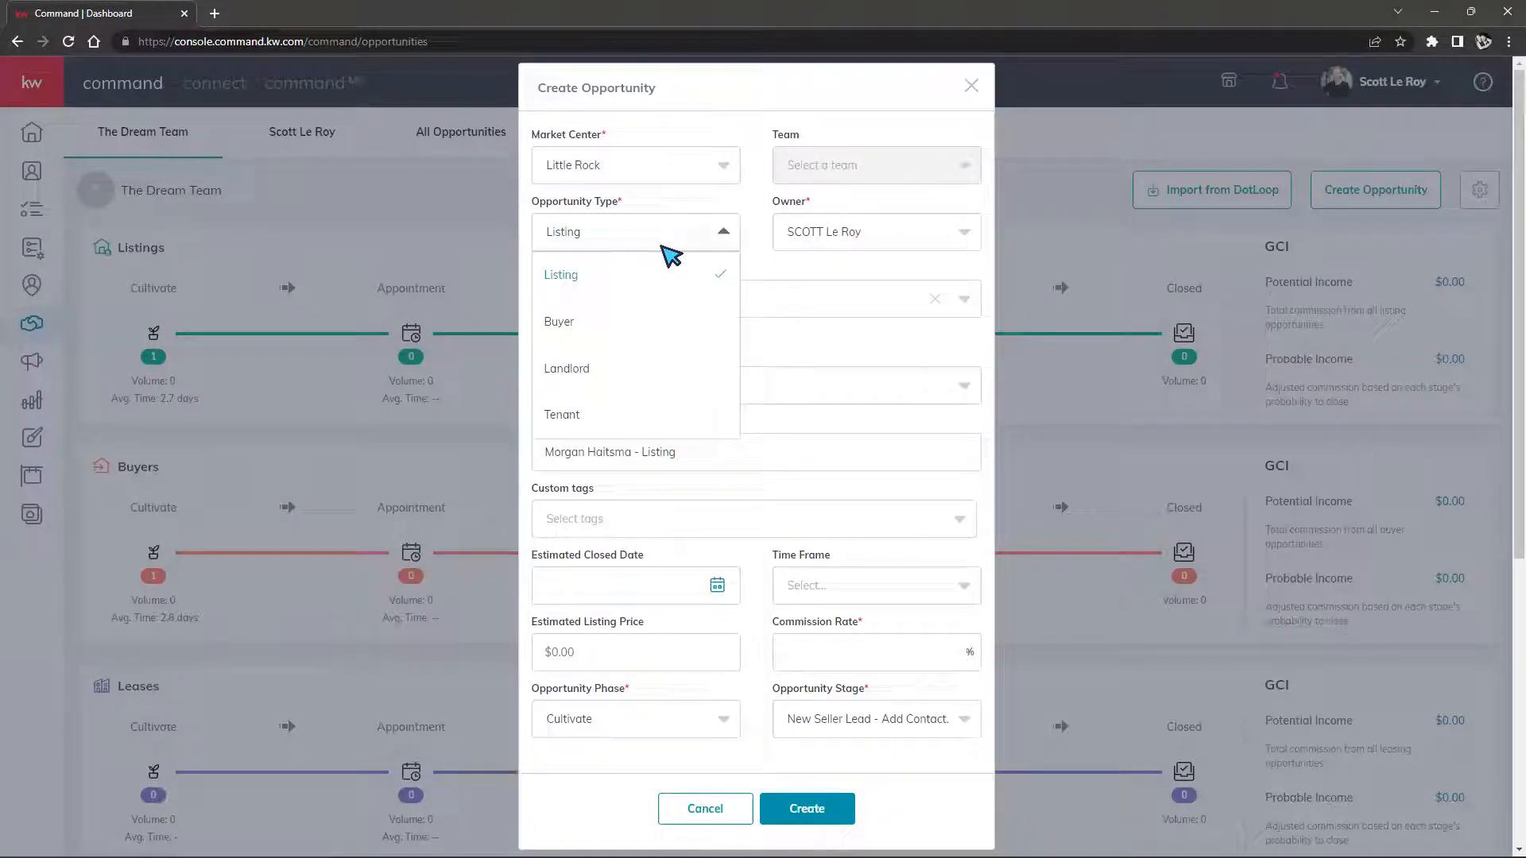
left_click(559, 323)
scroll(795, 365, "down", 3)
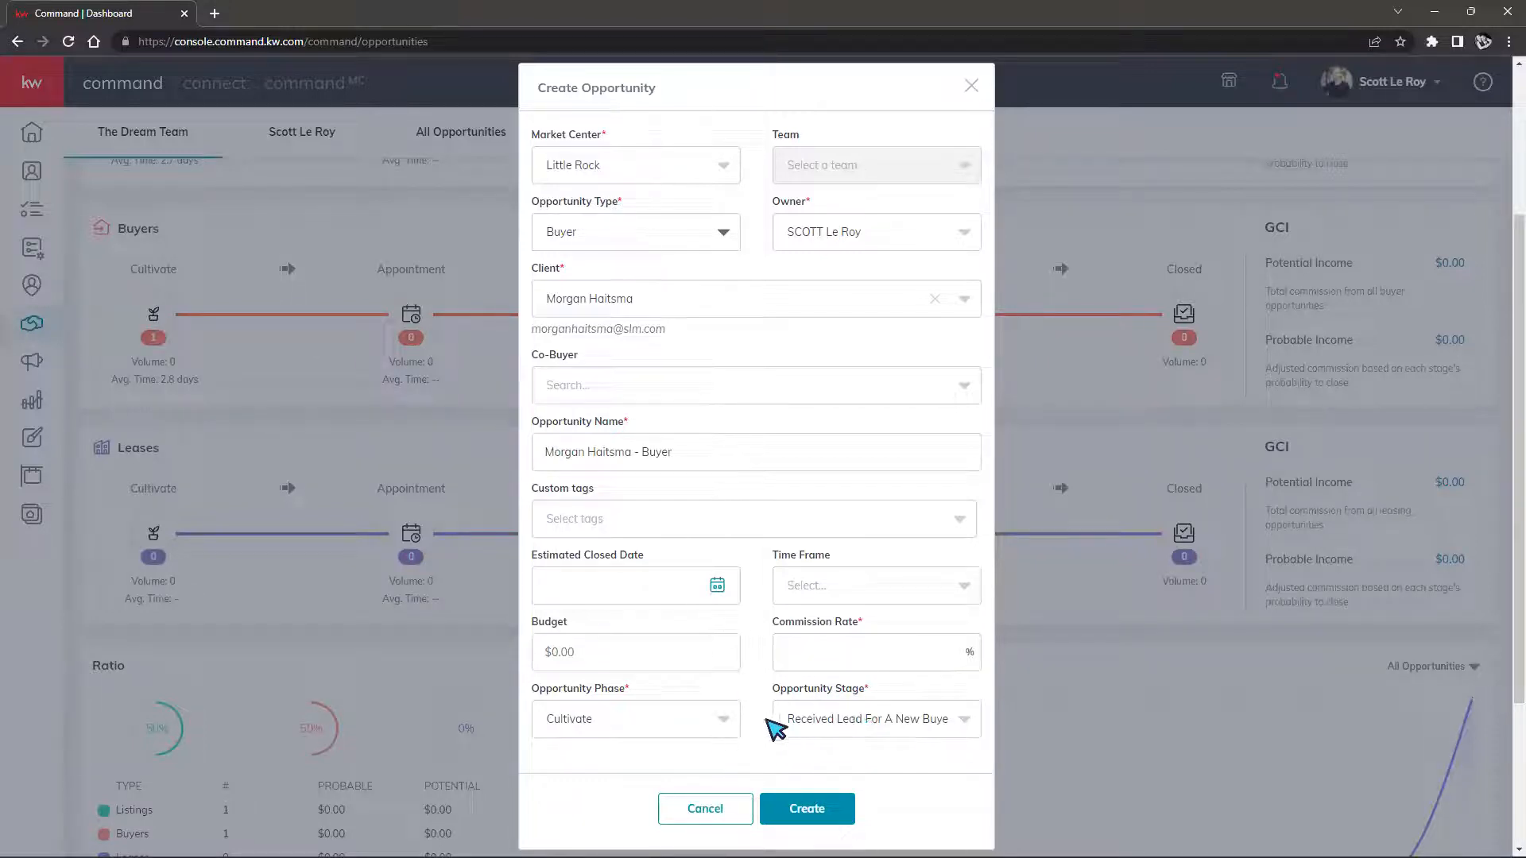
left_click(937, 652)
type("2.7")
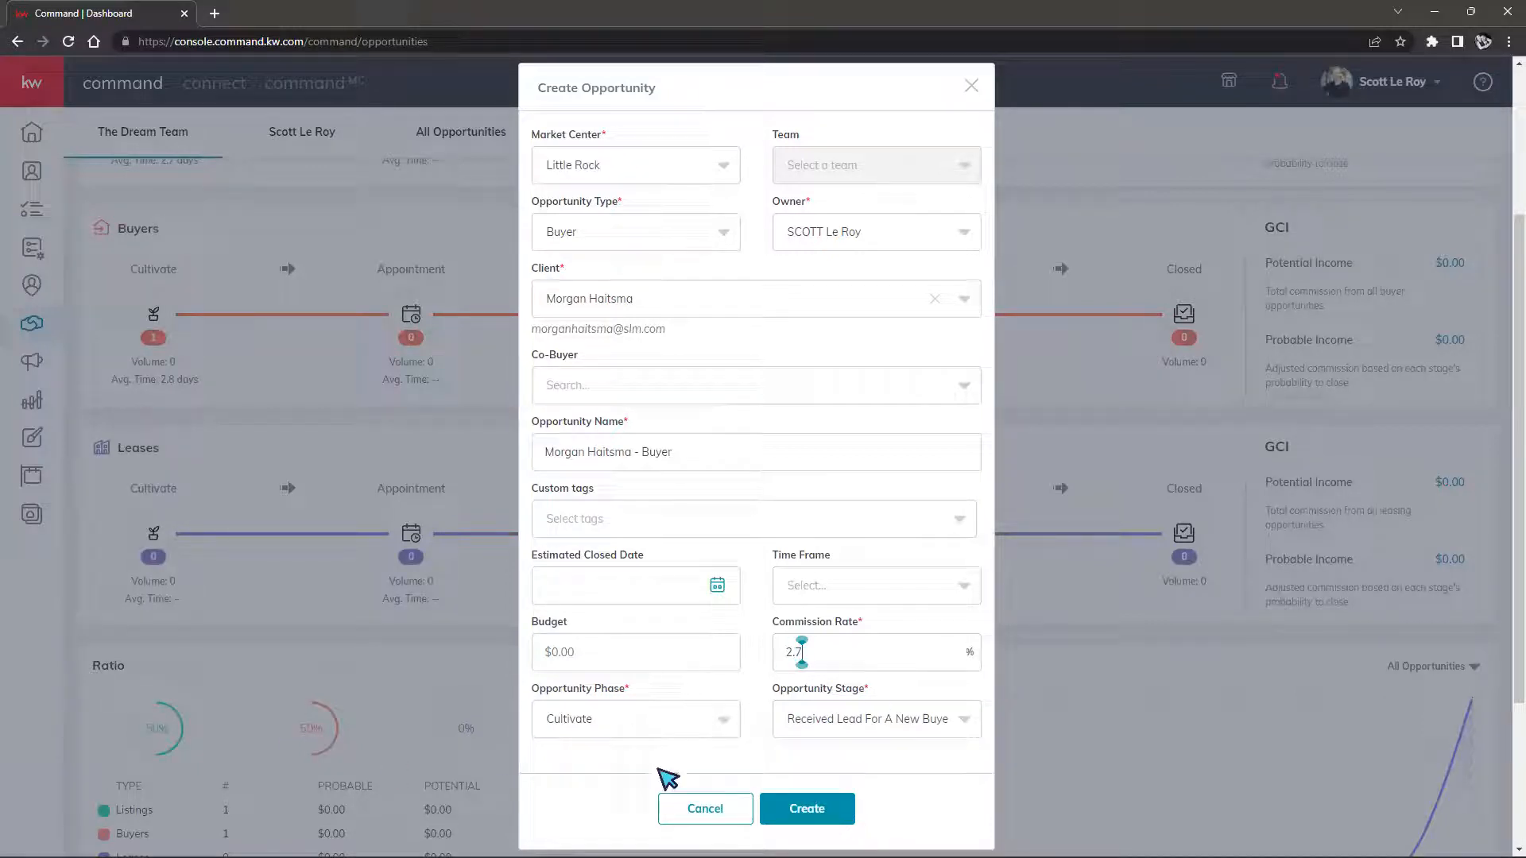
scroll(821, 422, "up", 3)
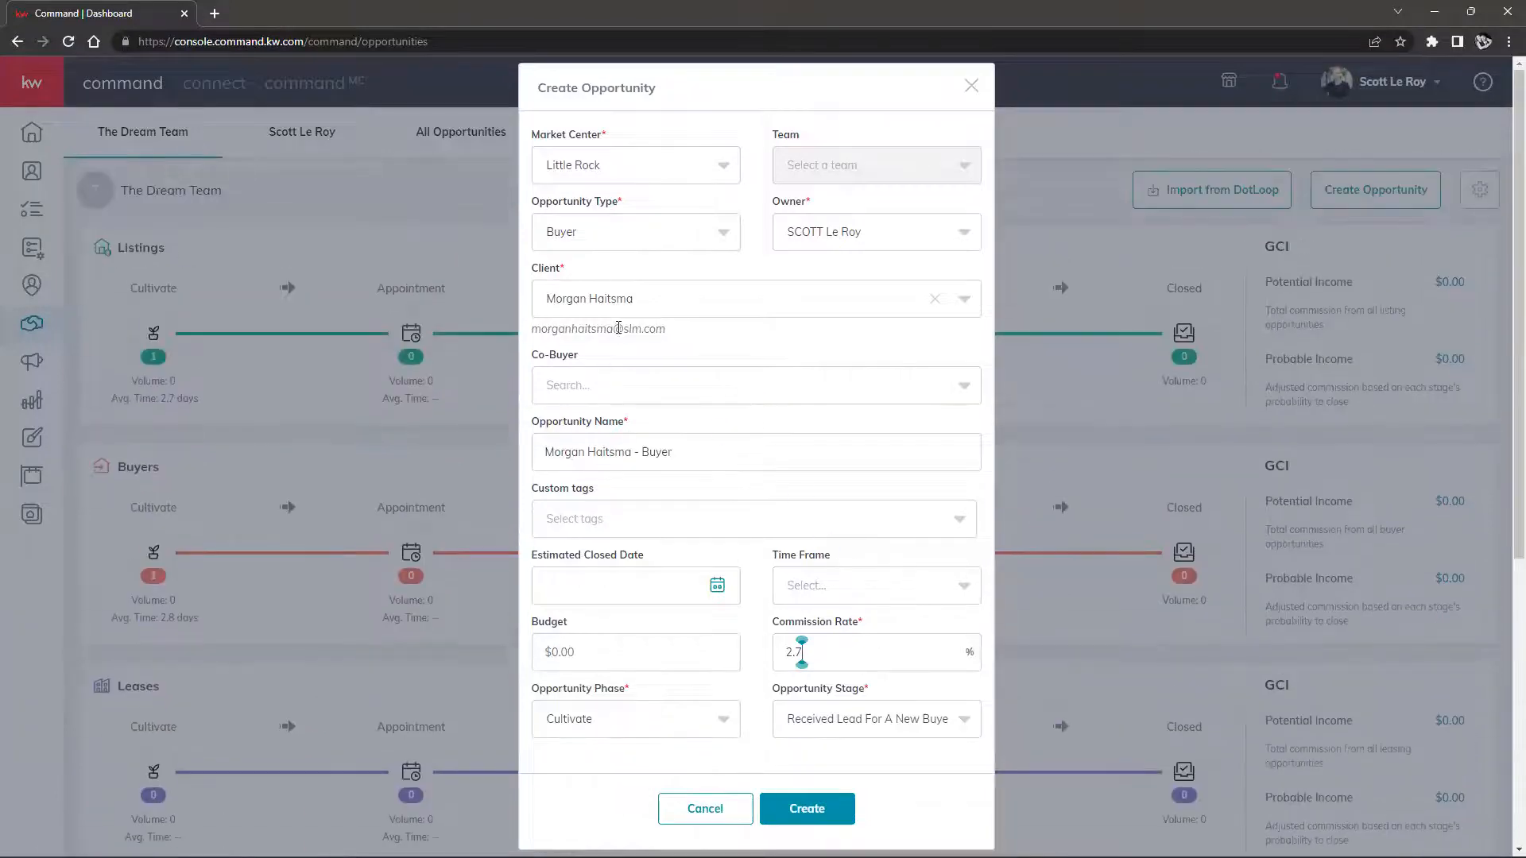
triple_click(597, 451)
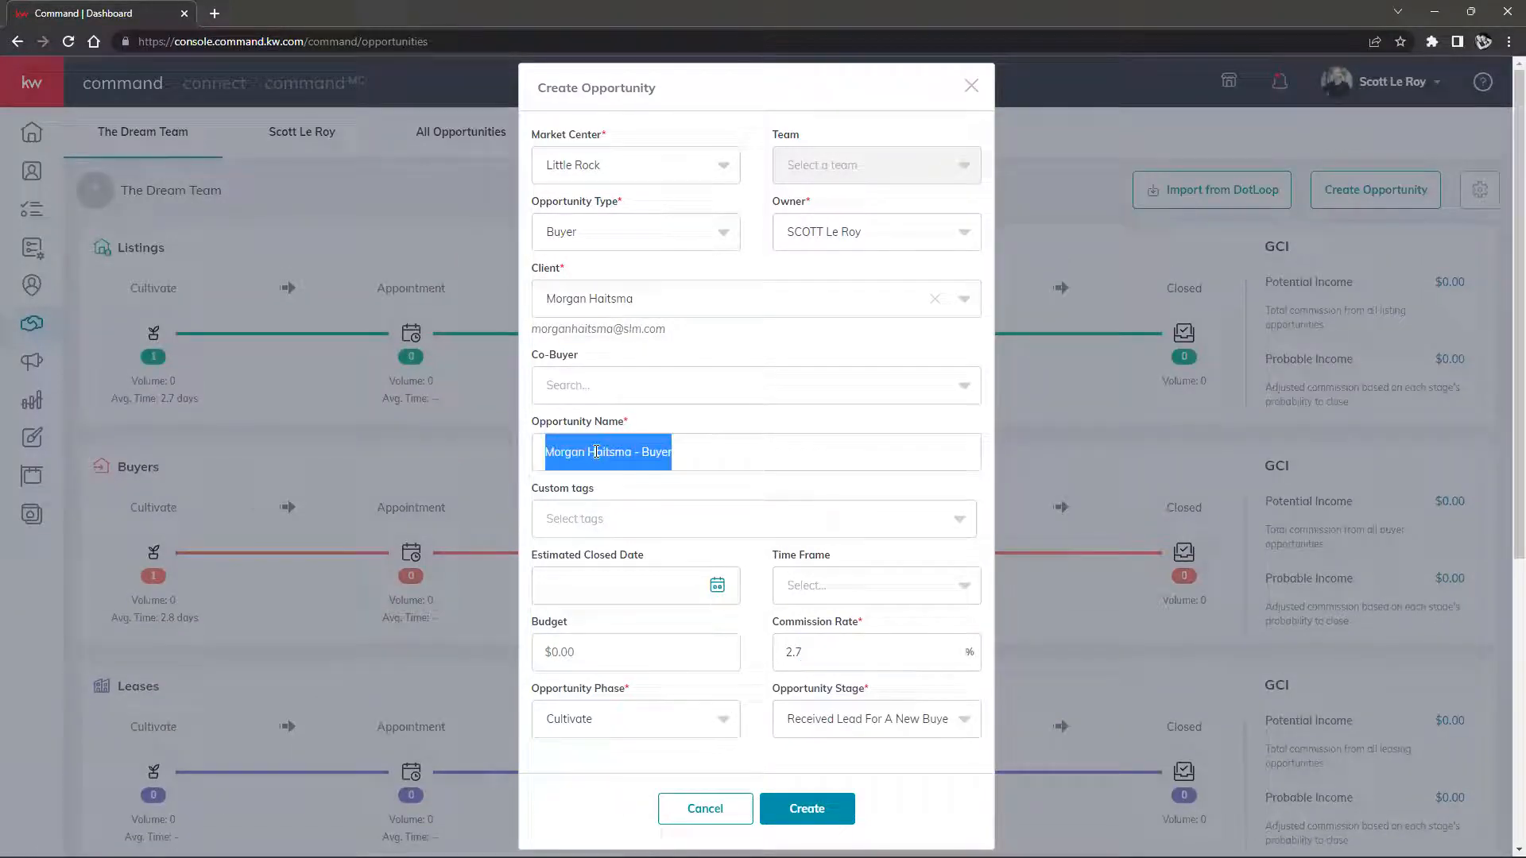
type("D")
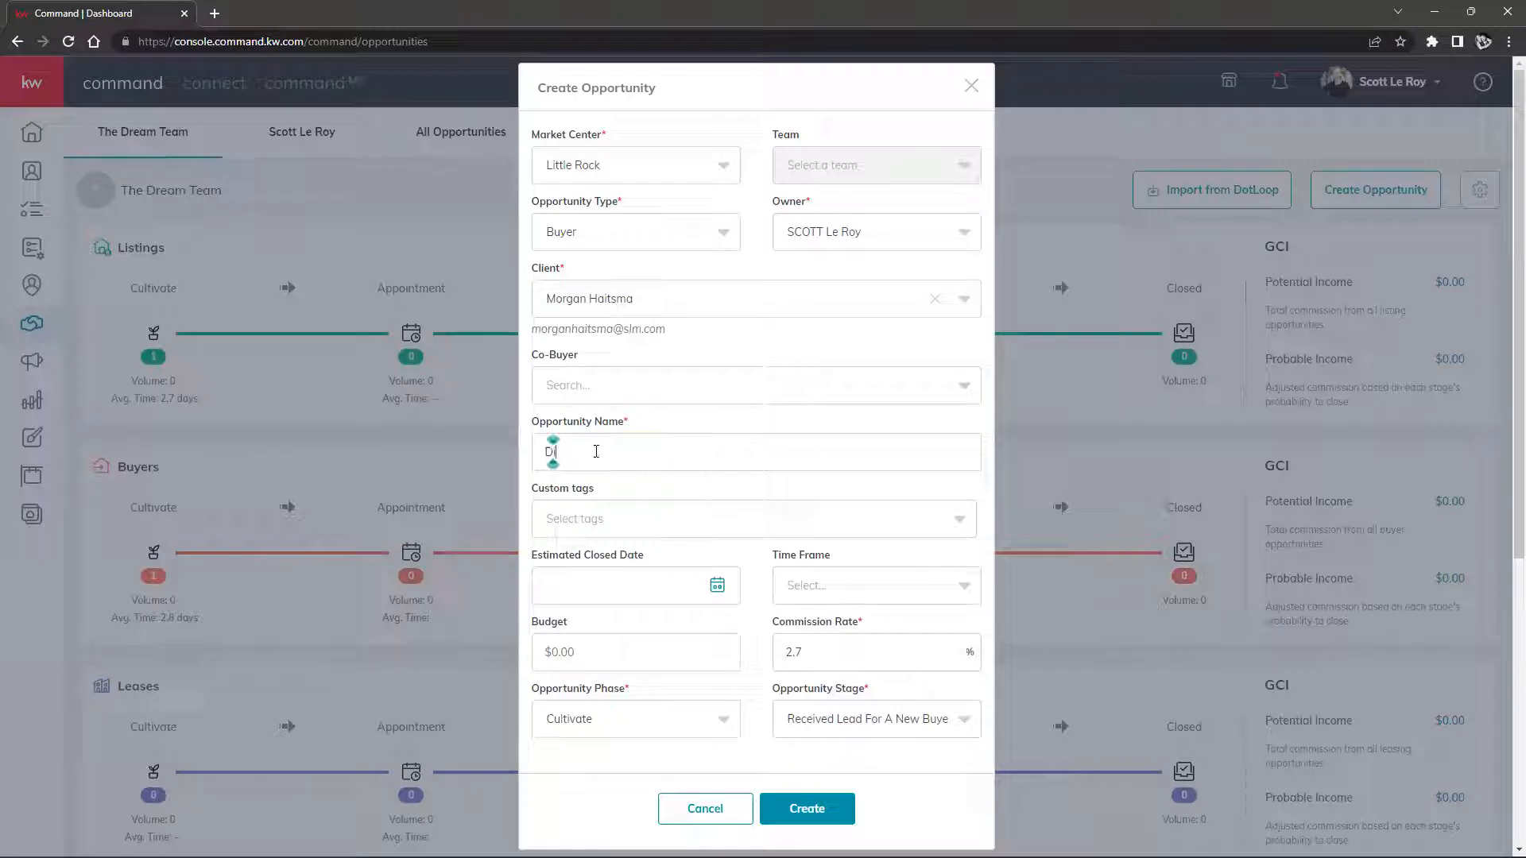
type("ocusign 101")
Create the Docusign 101 buyer opportunity and bring up its Documents section
left_click(792, 812)
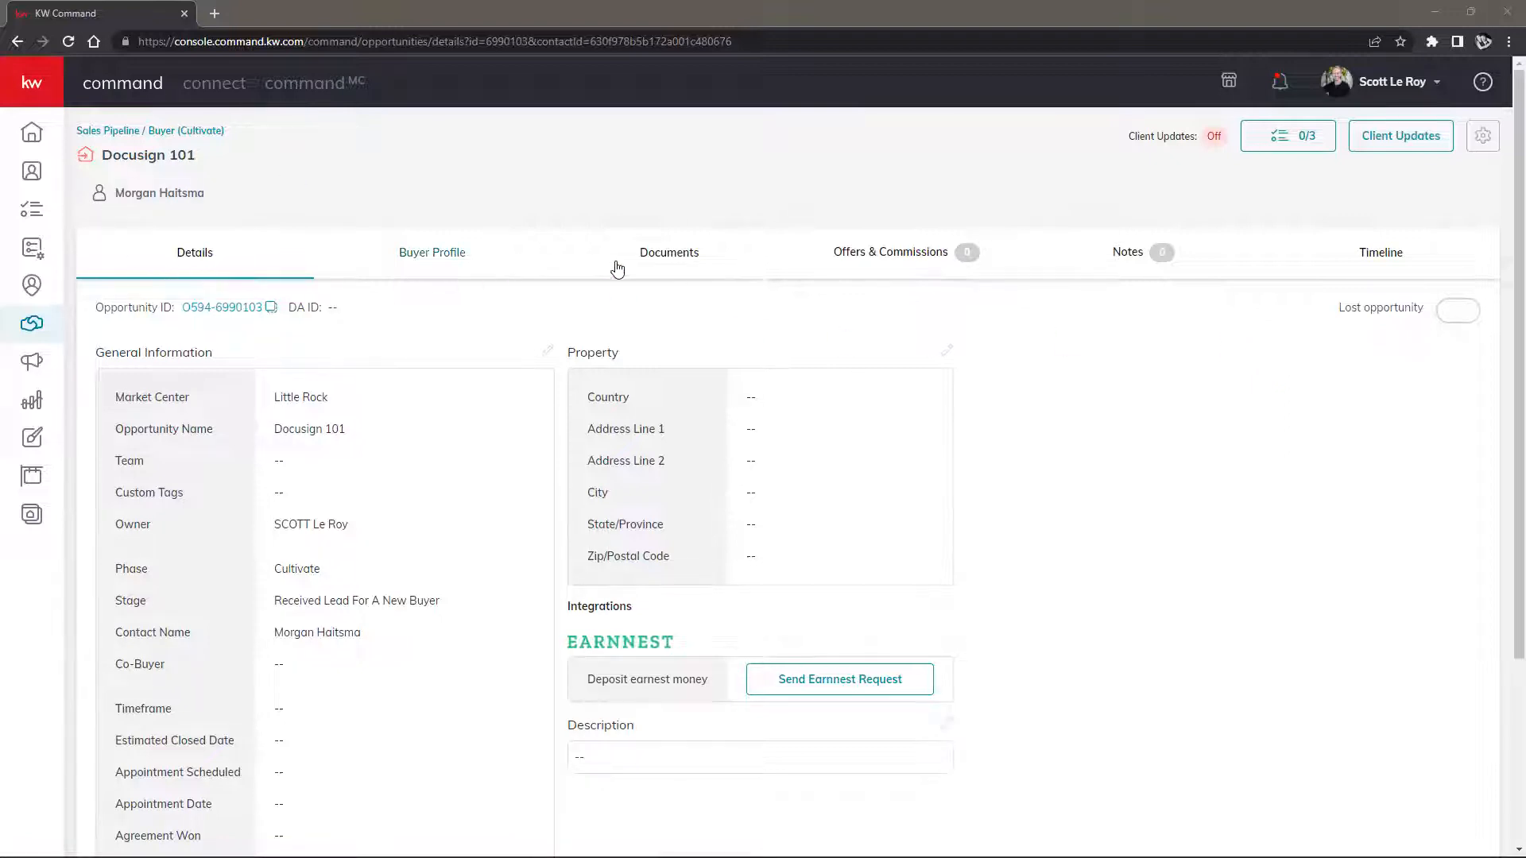
left_click(674, 256)
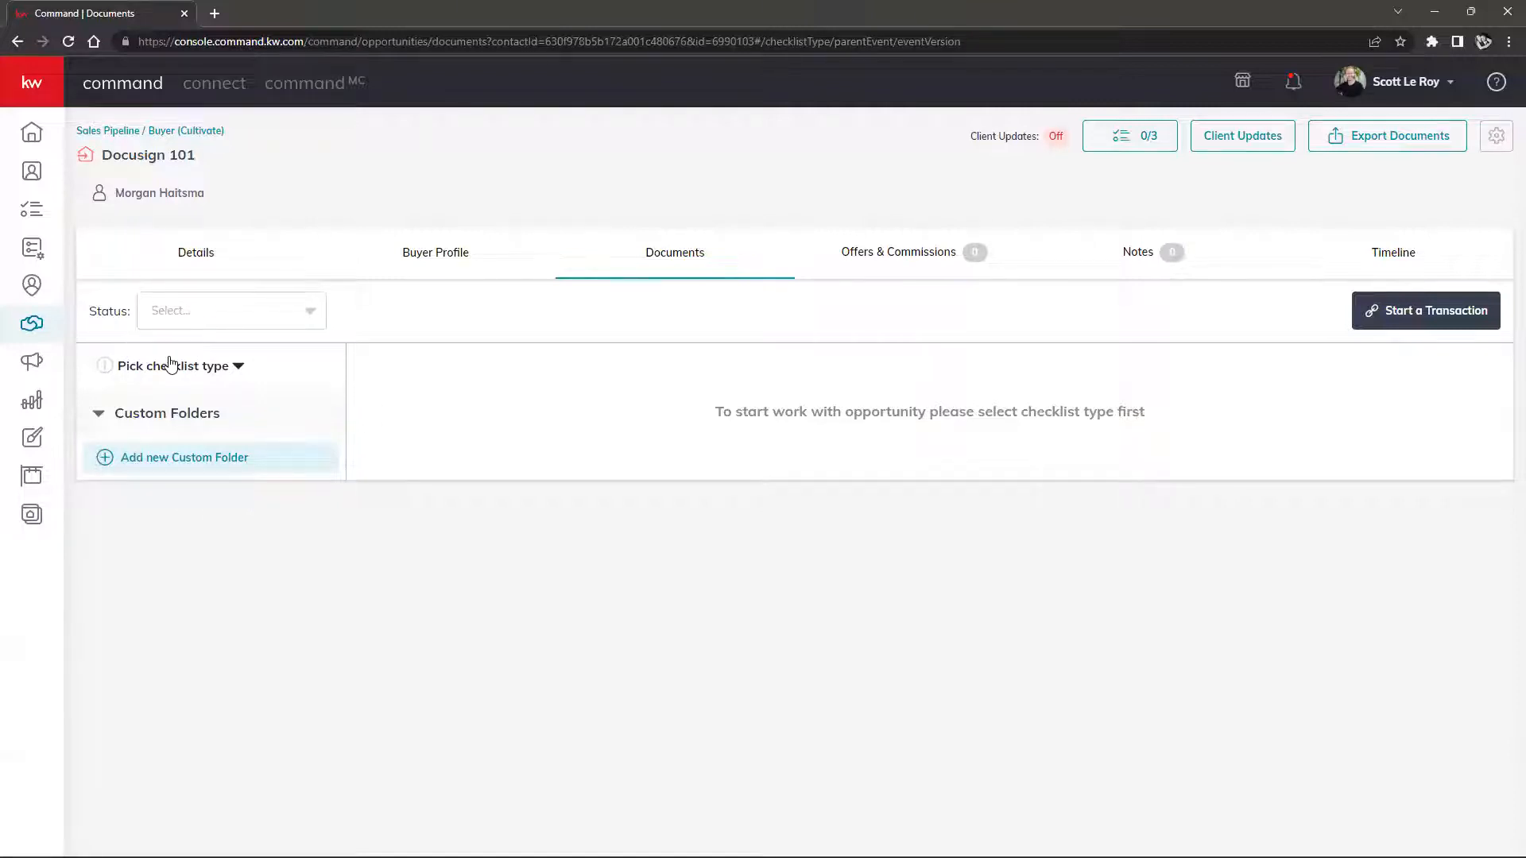
Set the Docusign 101 checklist type to Residential, reloading the page to confirm it sticks
left_click(230, 369)
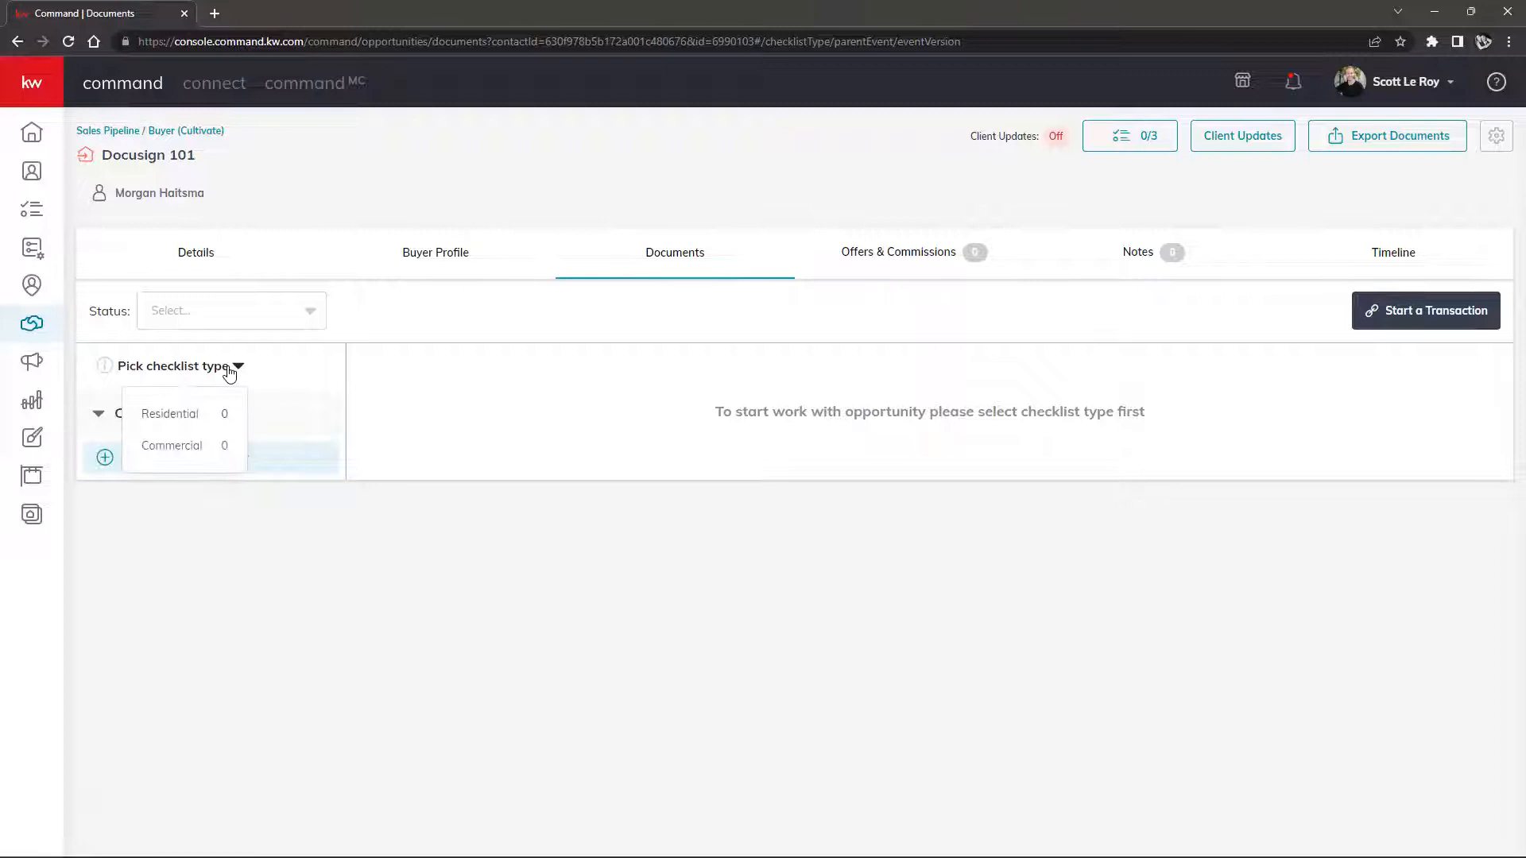
left_click(178, 413)
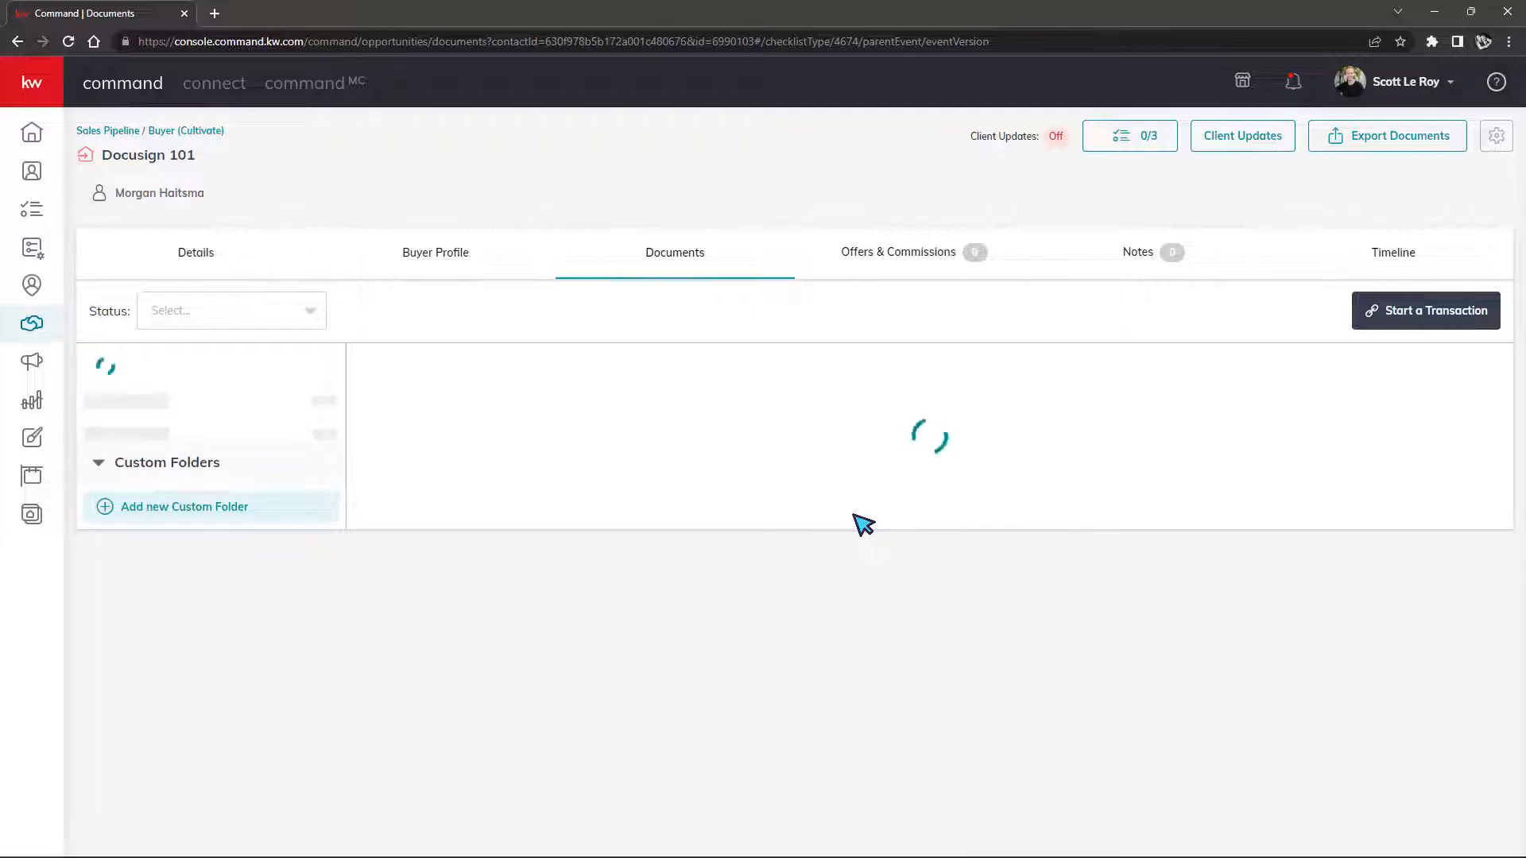
left_click(123, 469)
left_click(121, 467)
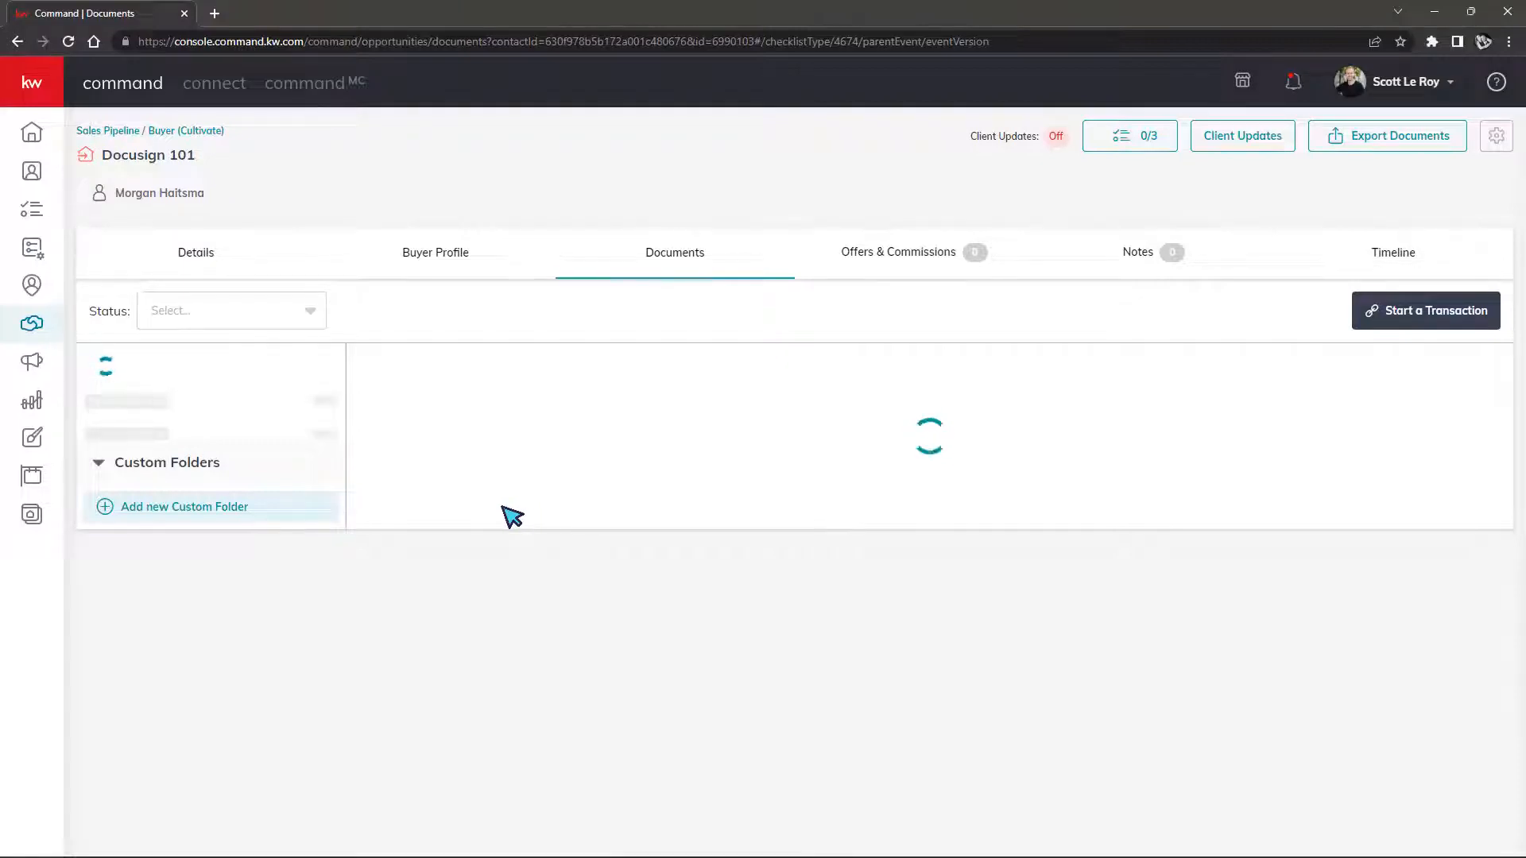
left_click(69, 41)
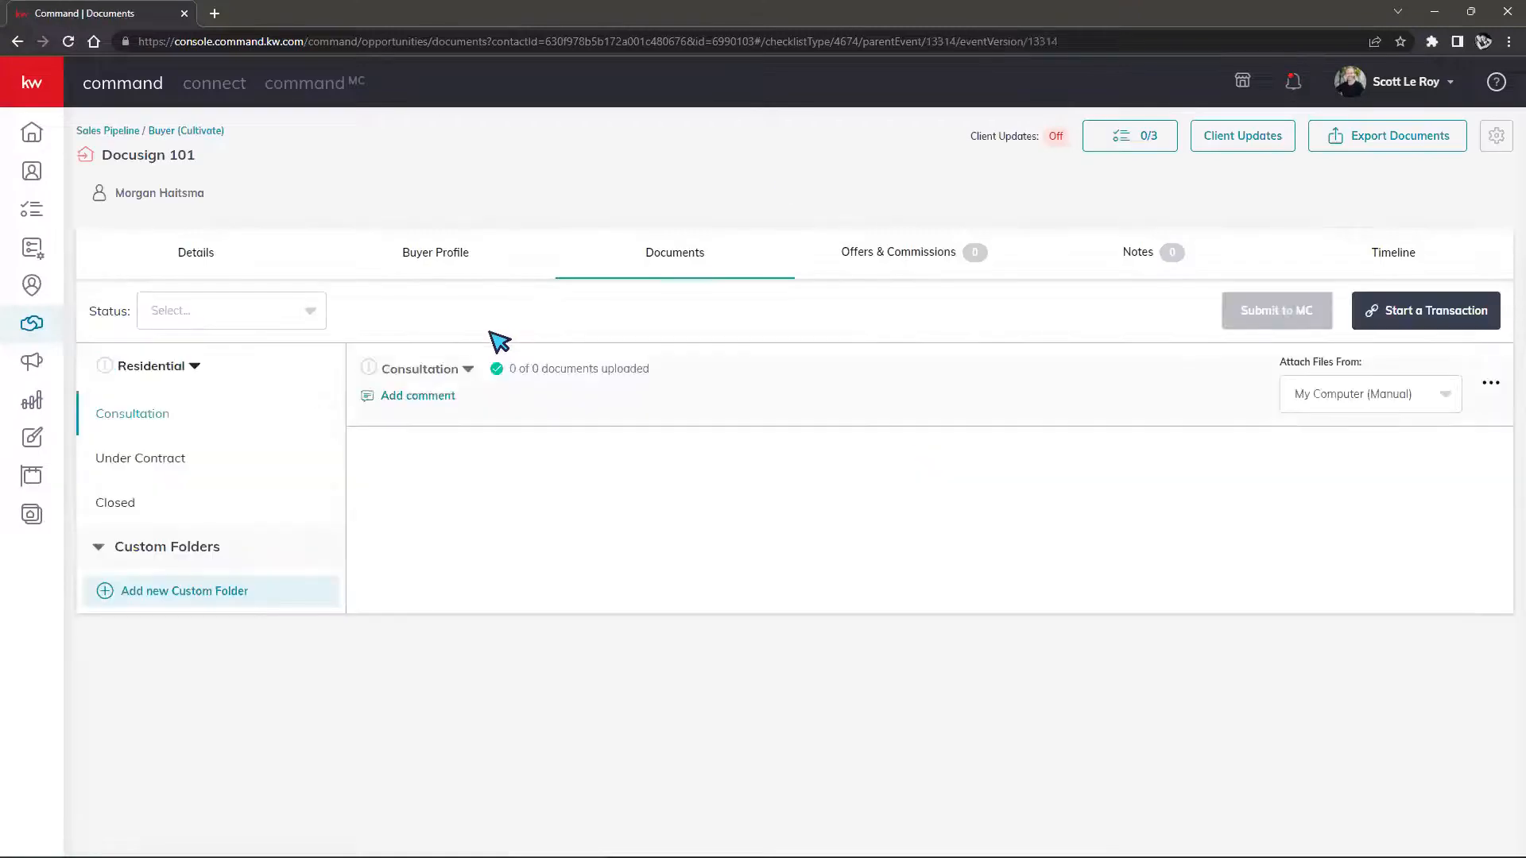
left_click(181, 374)
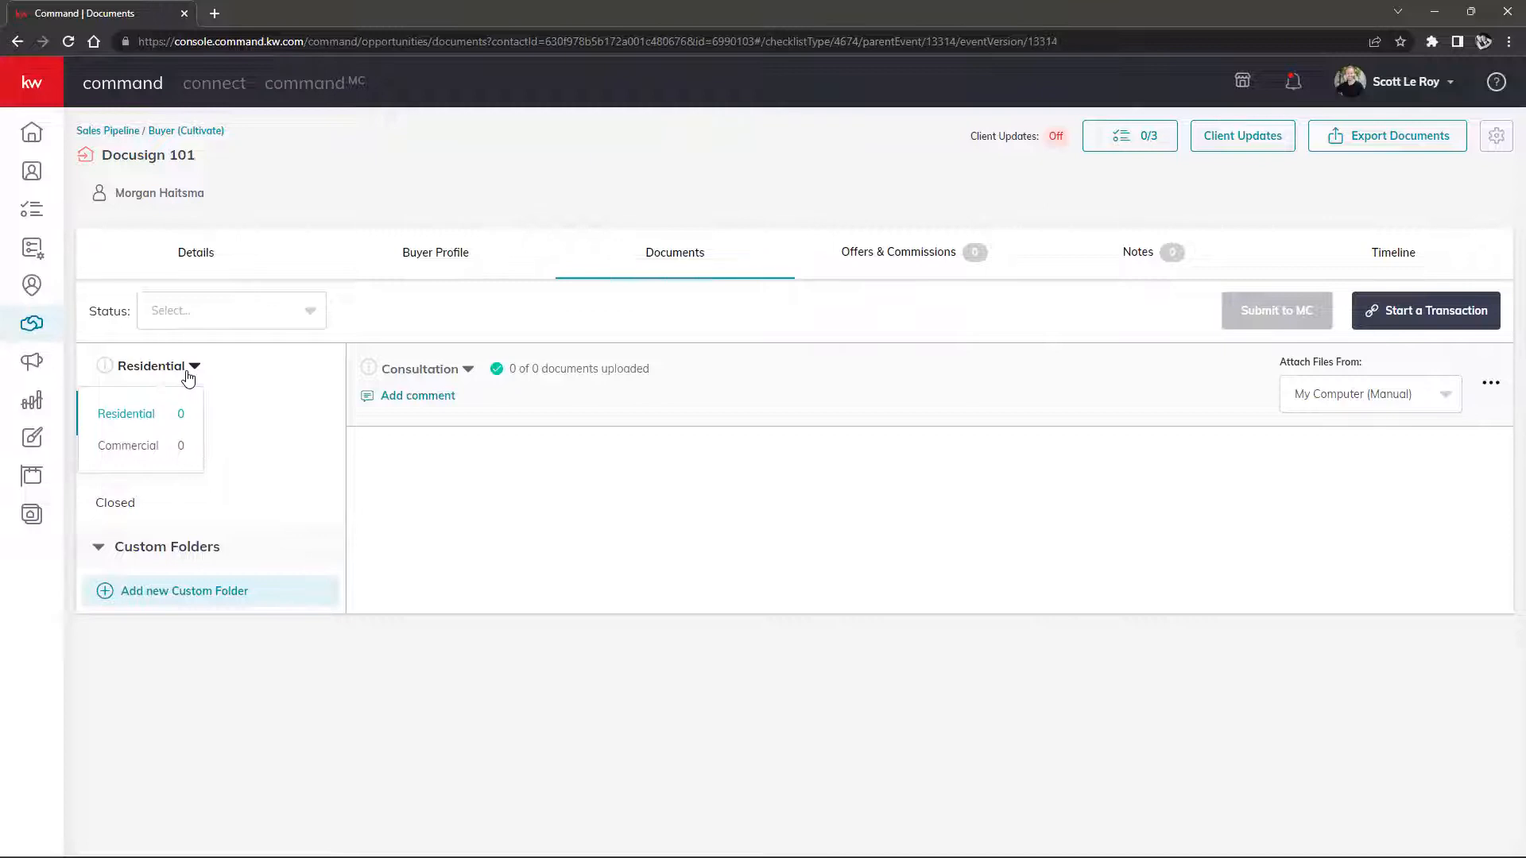
left_click(142, 413)
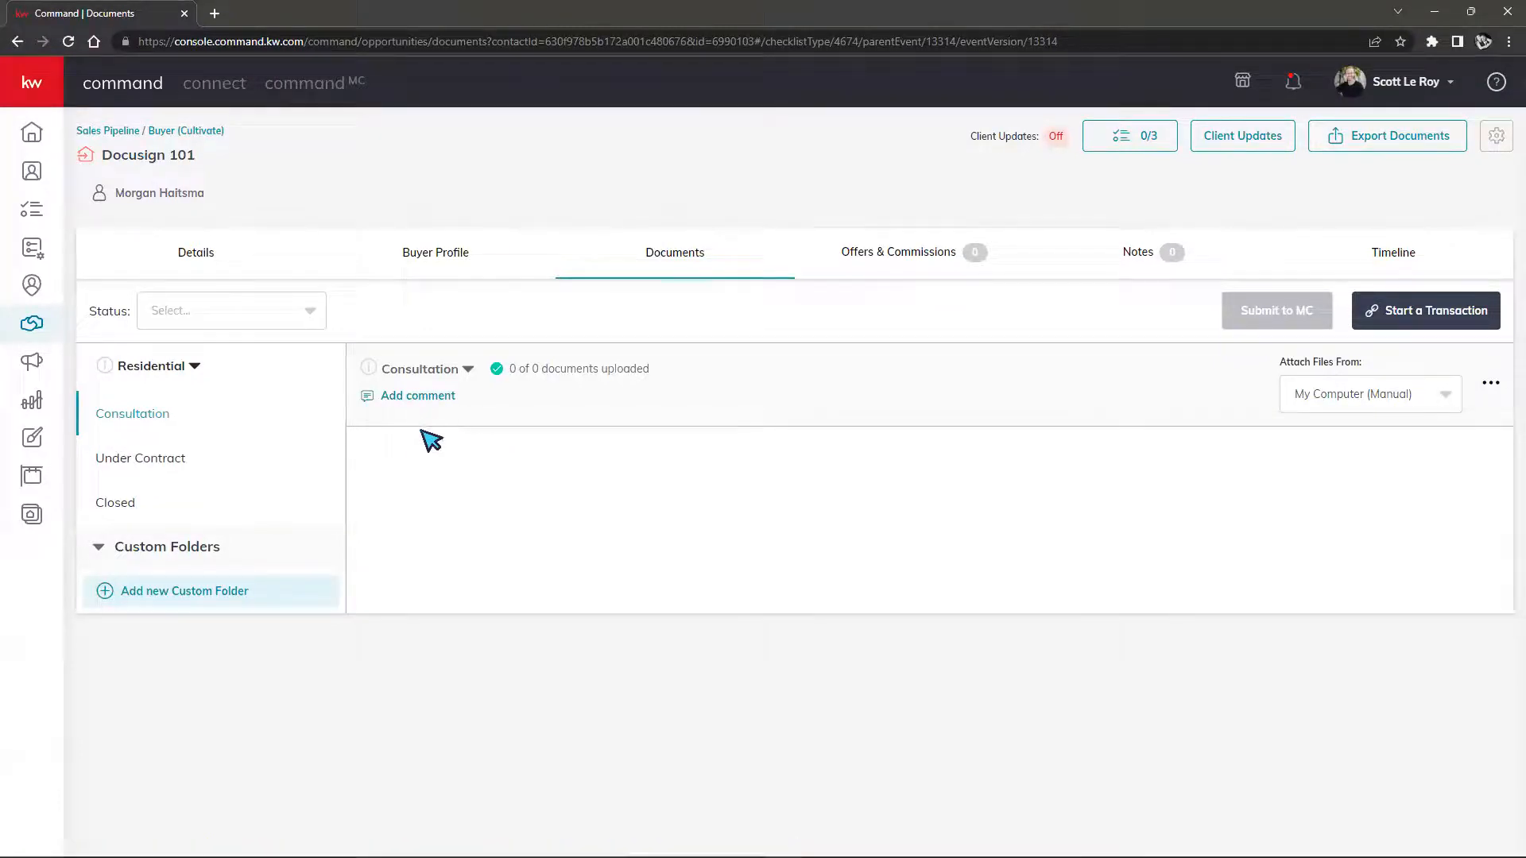
left_click(137, 467)
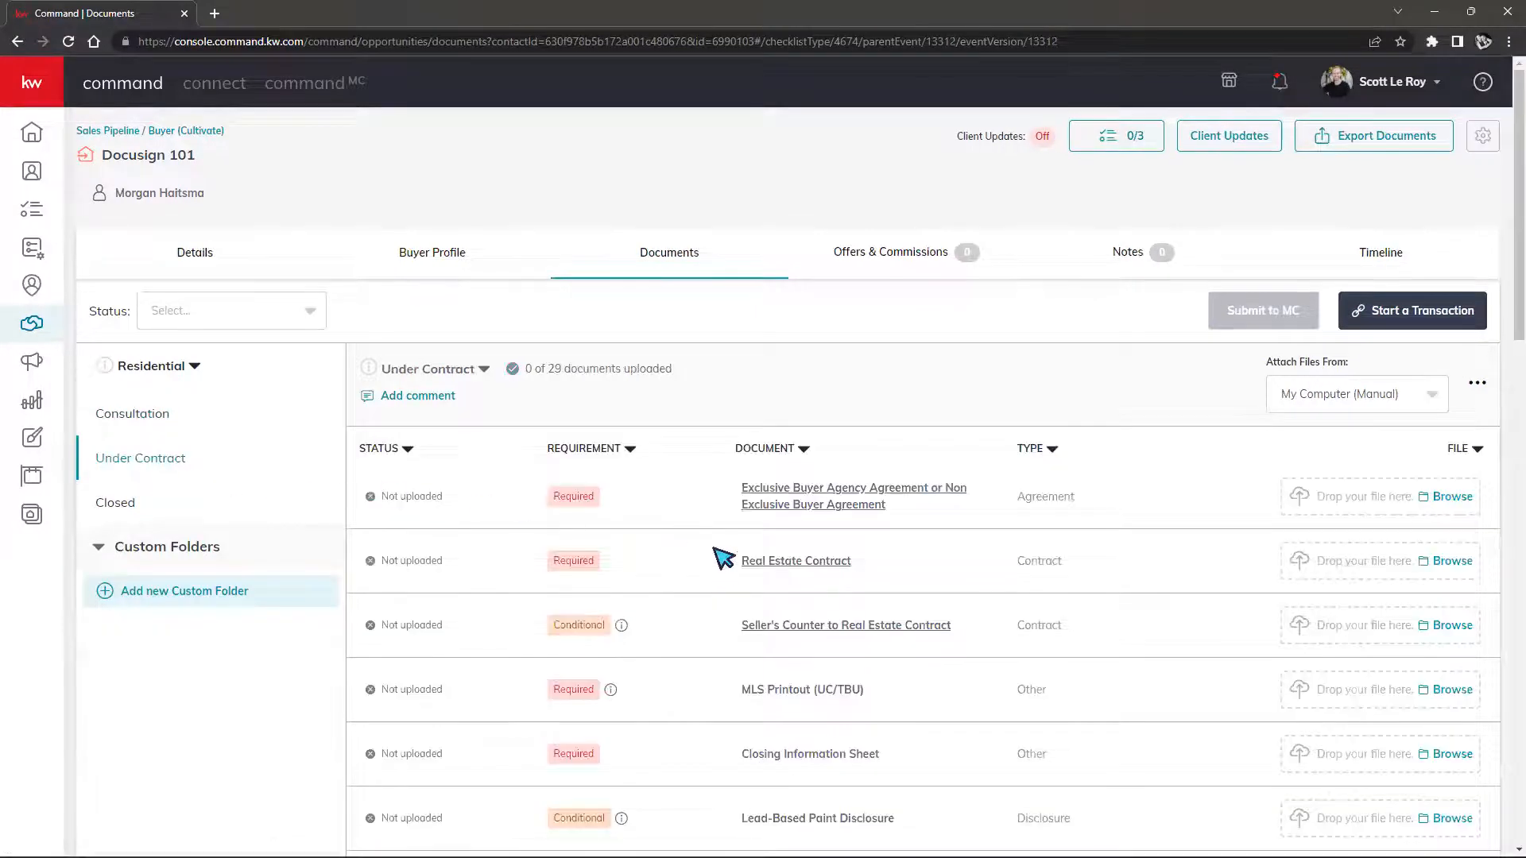
scroll(709, 549, "down", 1)
scroll(710, 549, "down", 6)
scroll(709, 545, "up", 7)
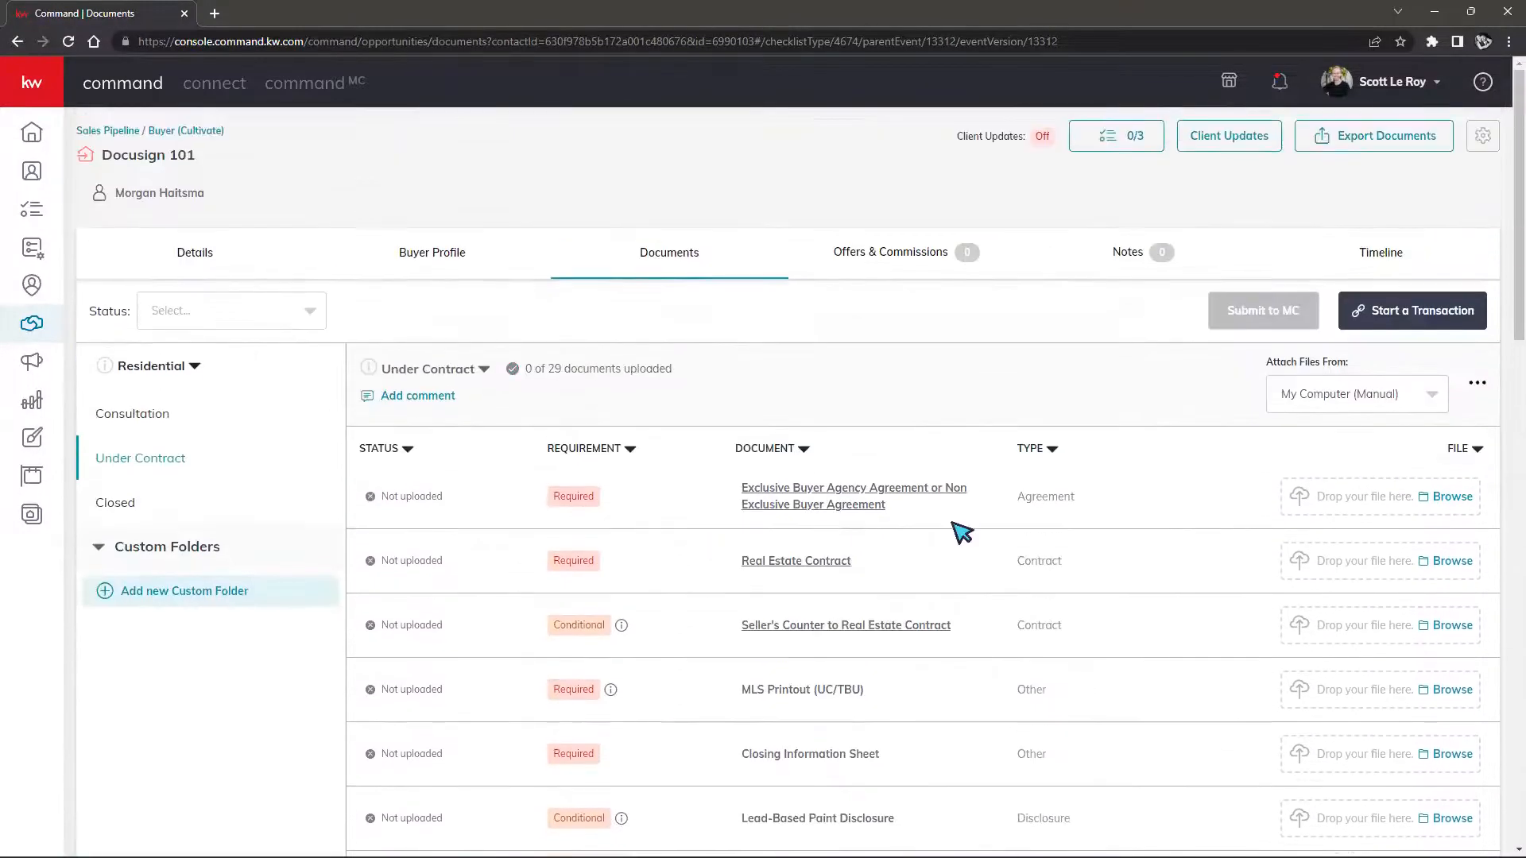
left_click(1431, 394)
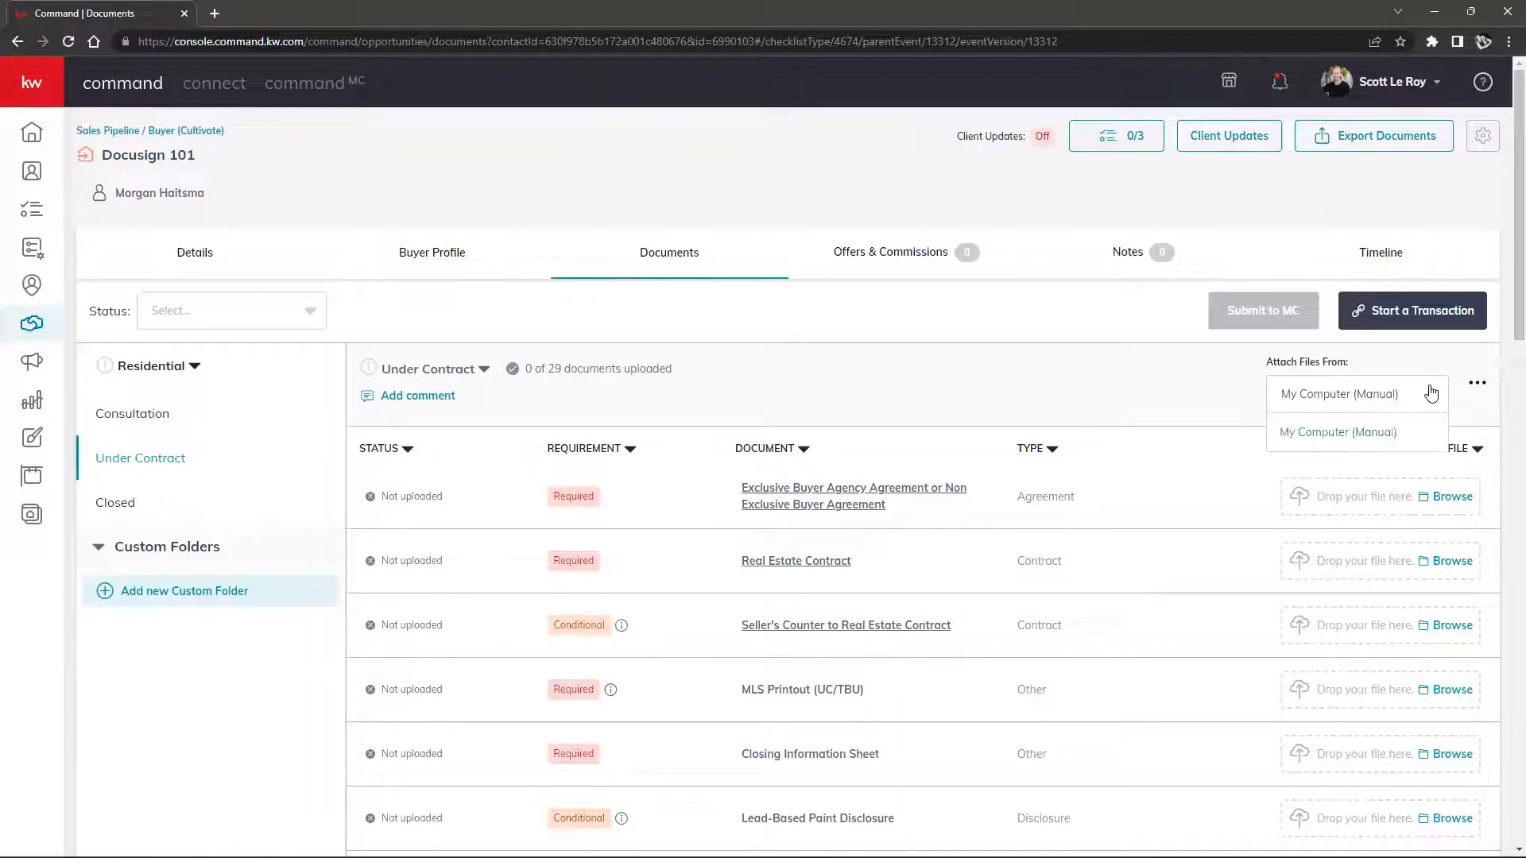
left_click(1431, 394)
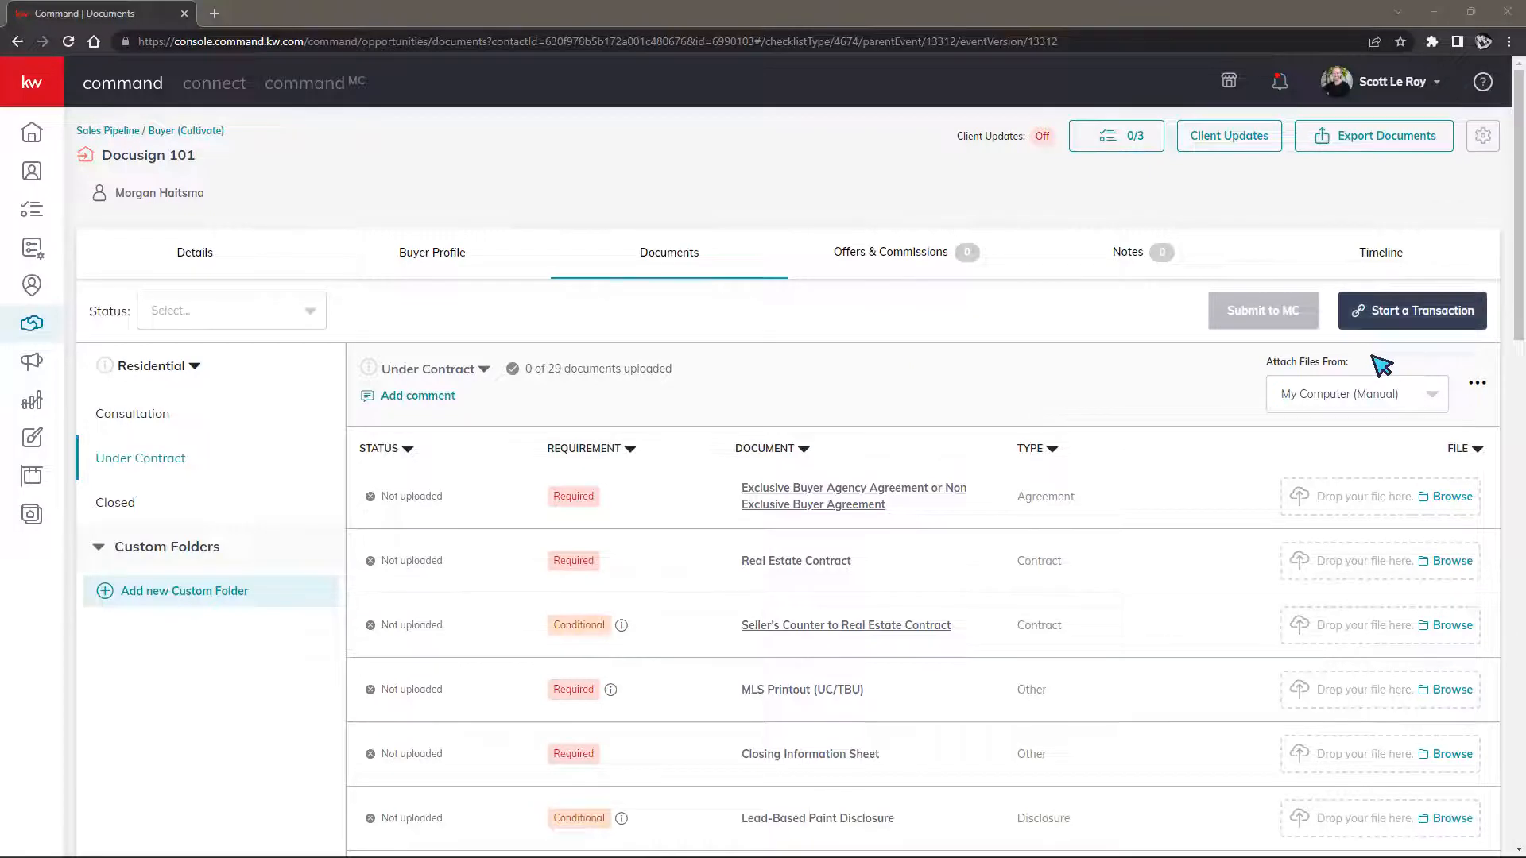
left_click(1409, 88)
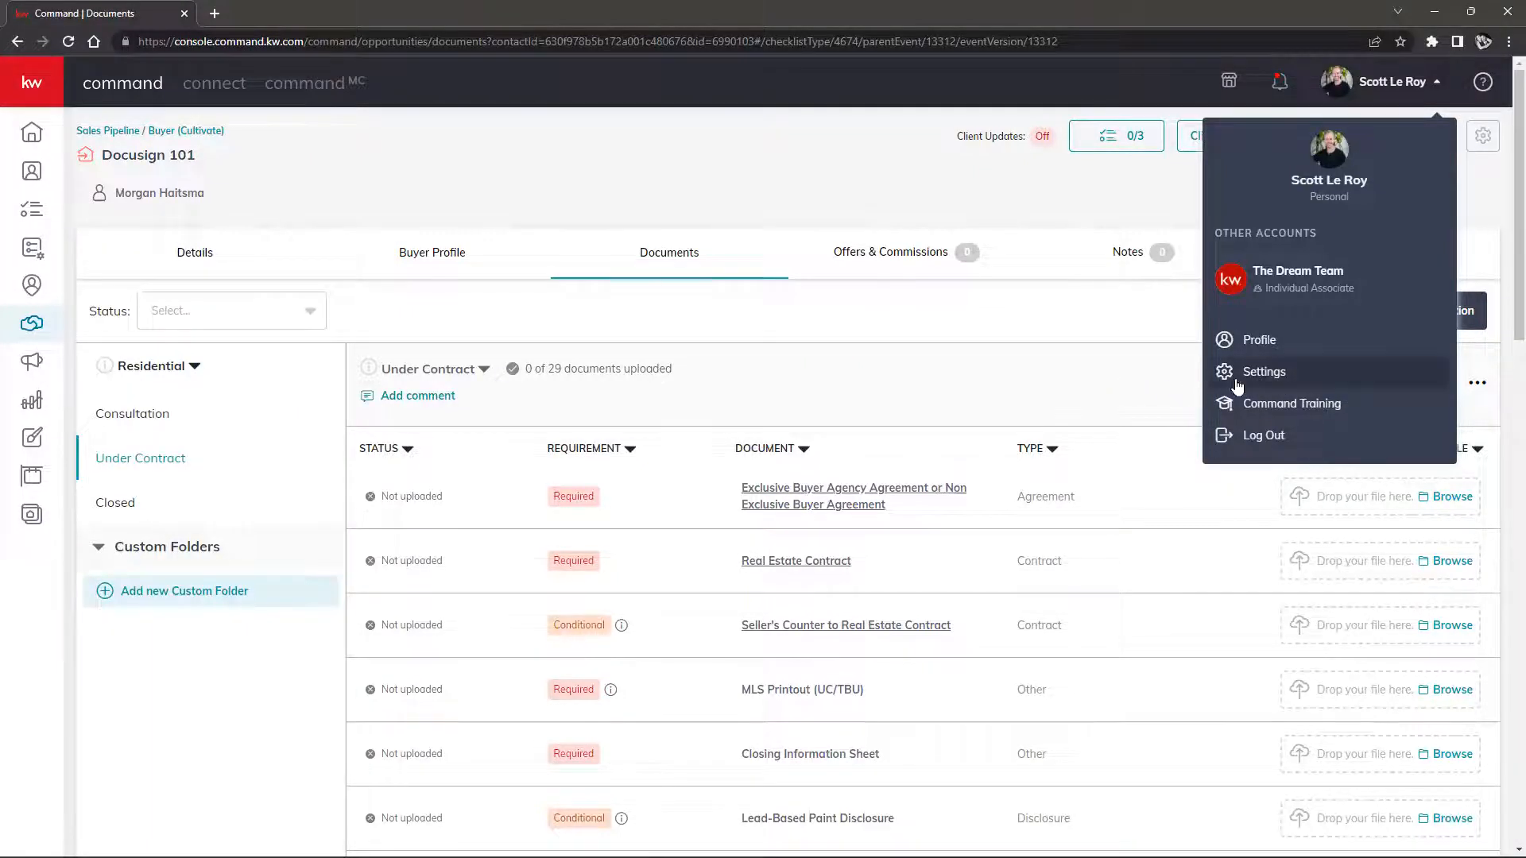
left_click(1113, 359)
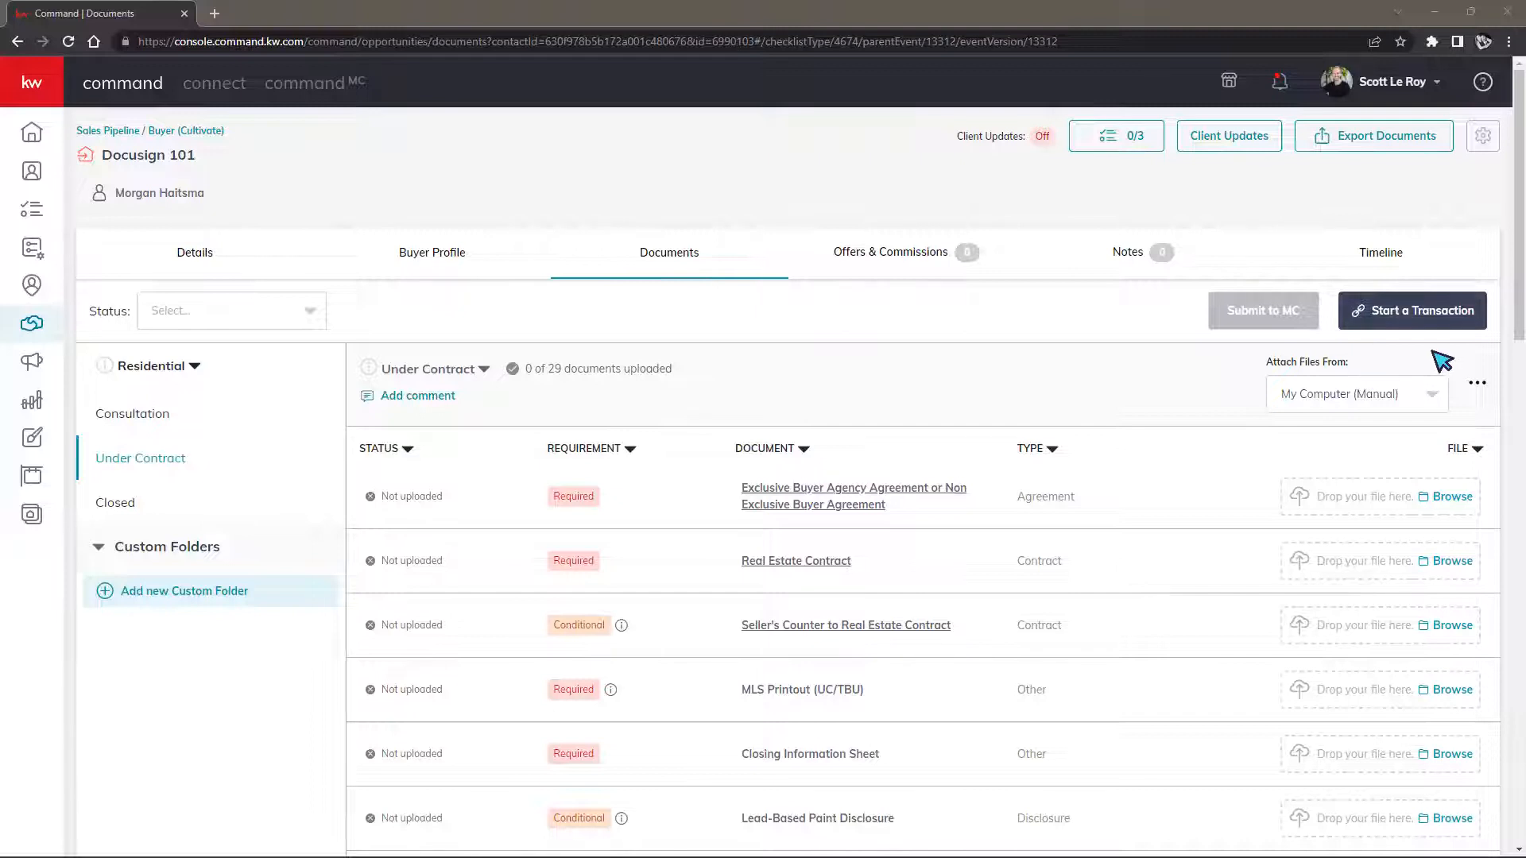
Start a linked DocuSign Rooms transaction for Docusign 101, then return to the Command documents checklist
left_click(1405, 320)
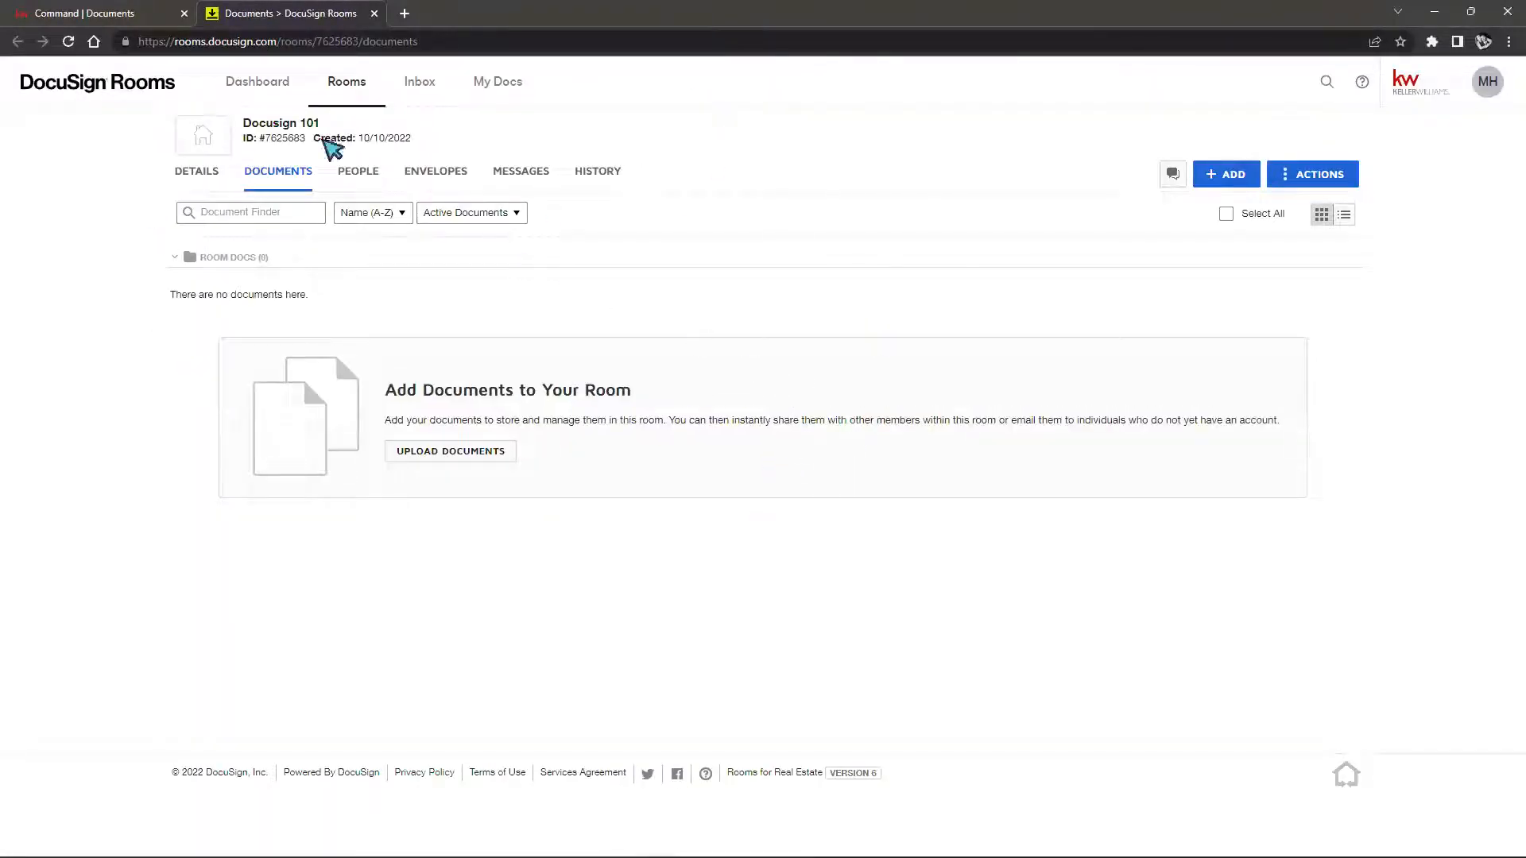
left_click(108, 19)
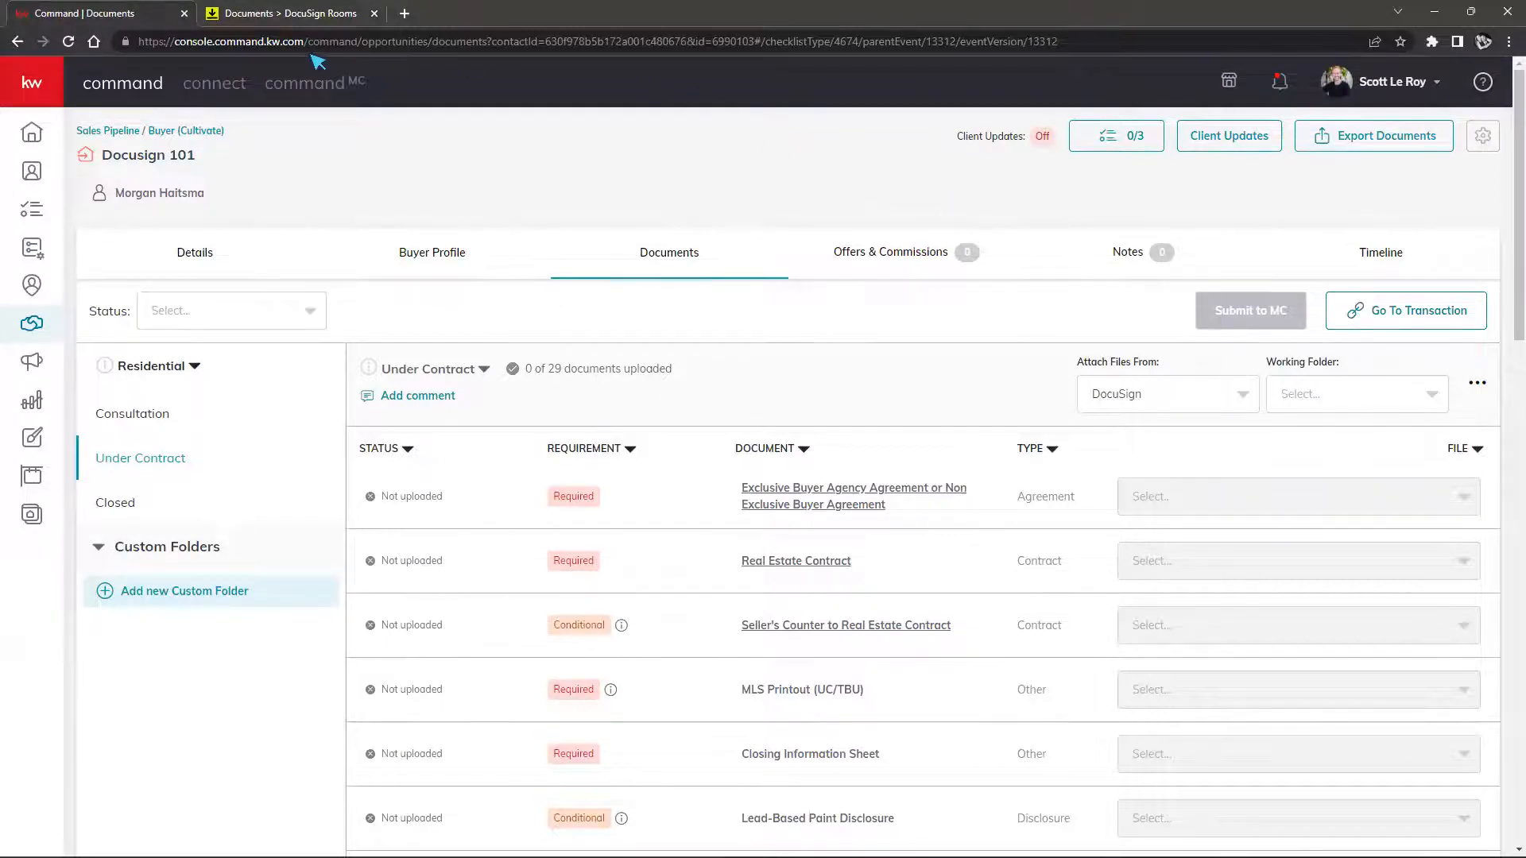
Compare the Command checklist with the new Docusign 101 room, ending on the room's empty Documents page
left_click(291, 19)
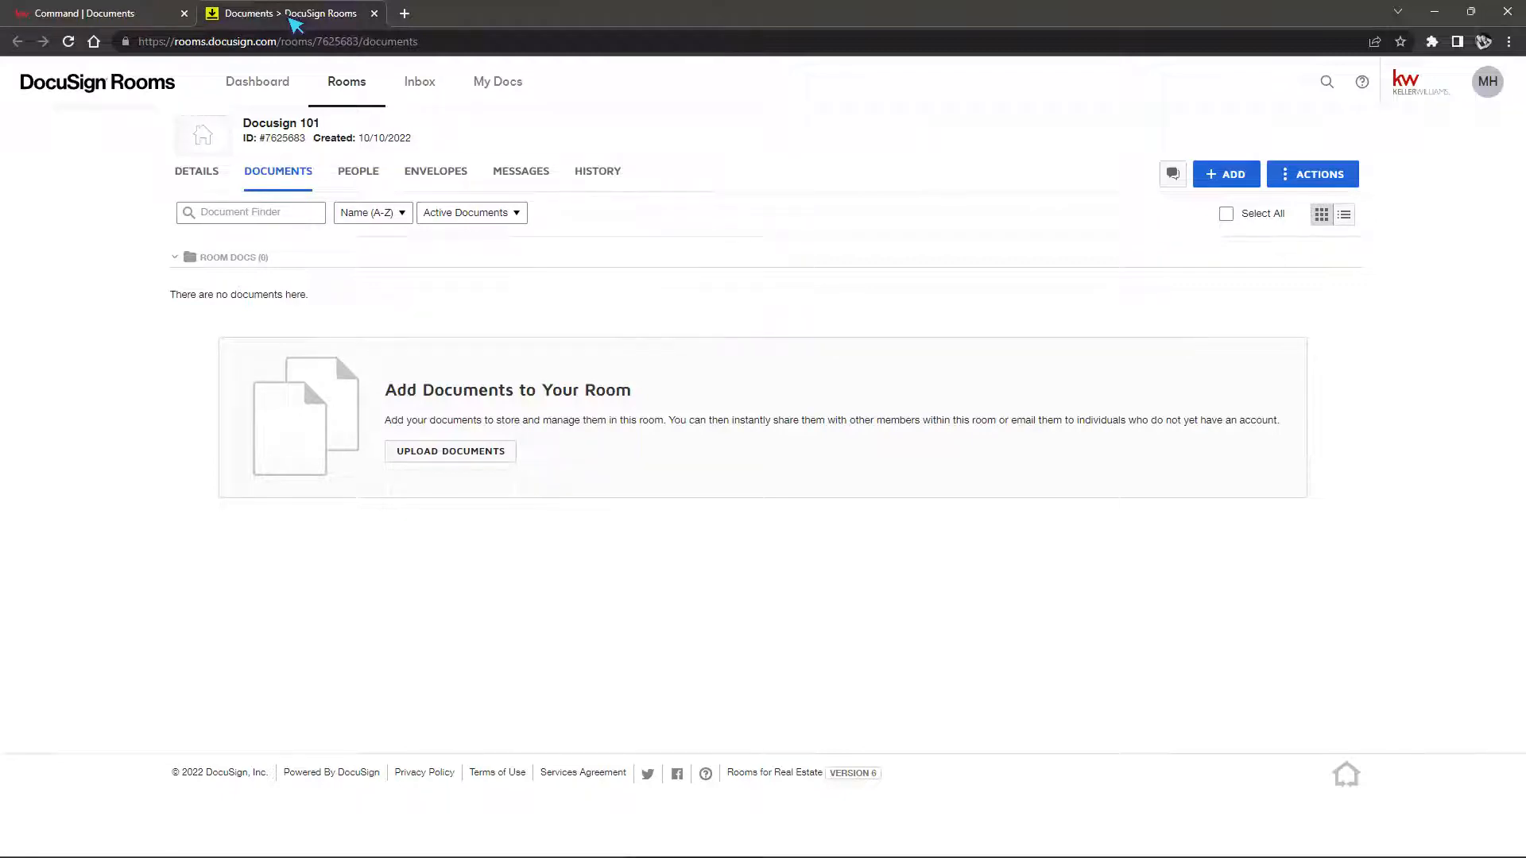
left_click(103, 14)
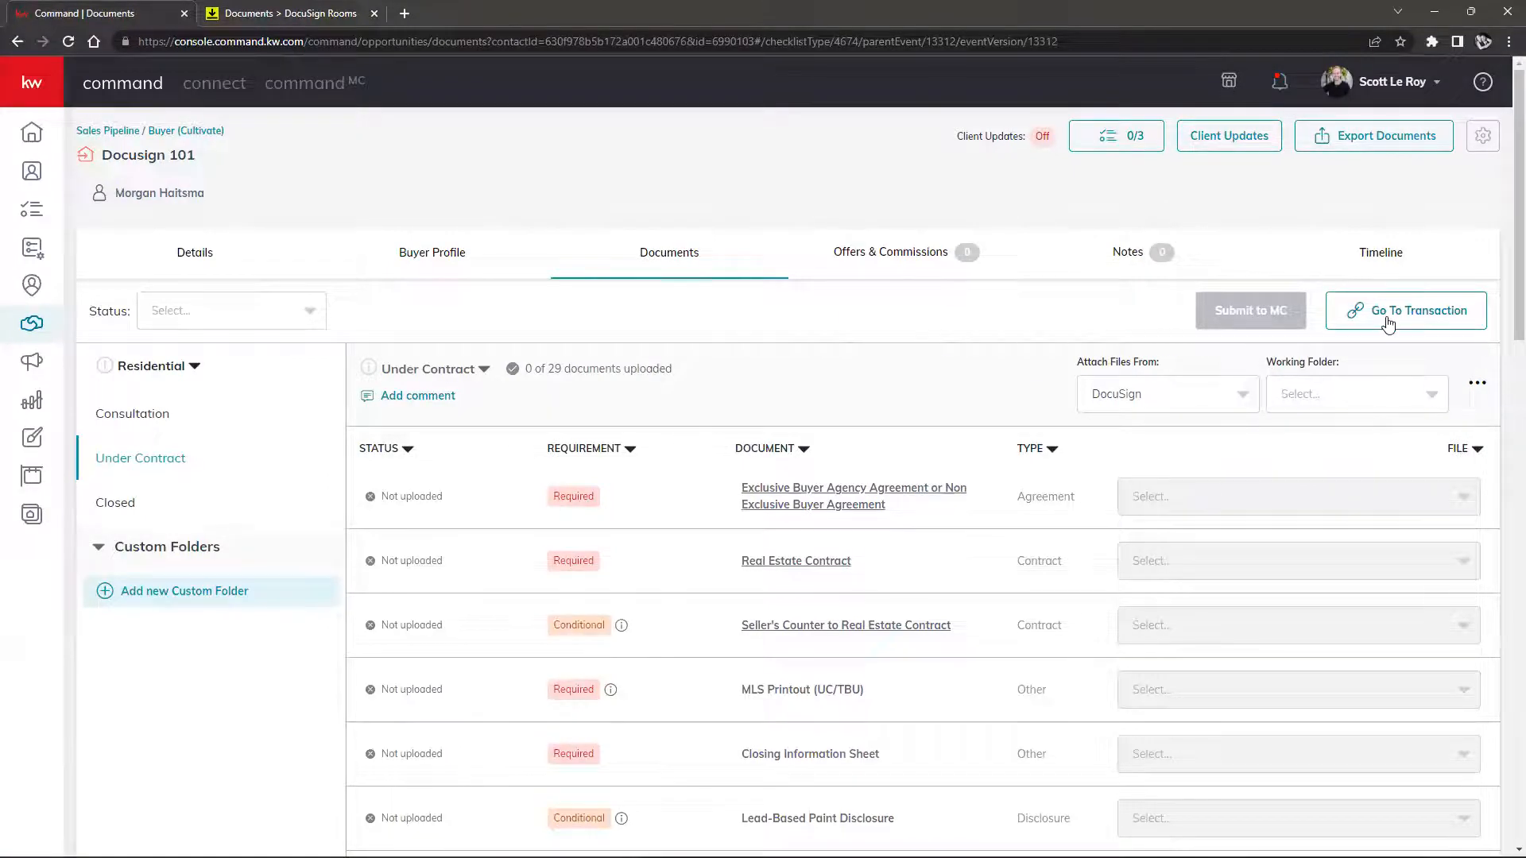
left_click(307, 16)
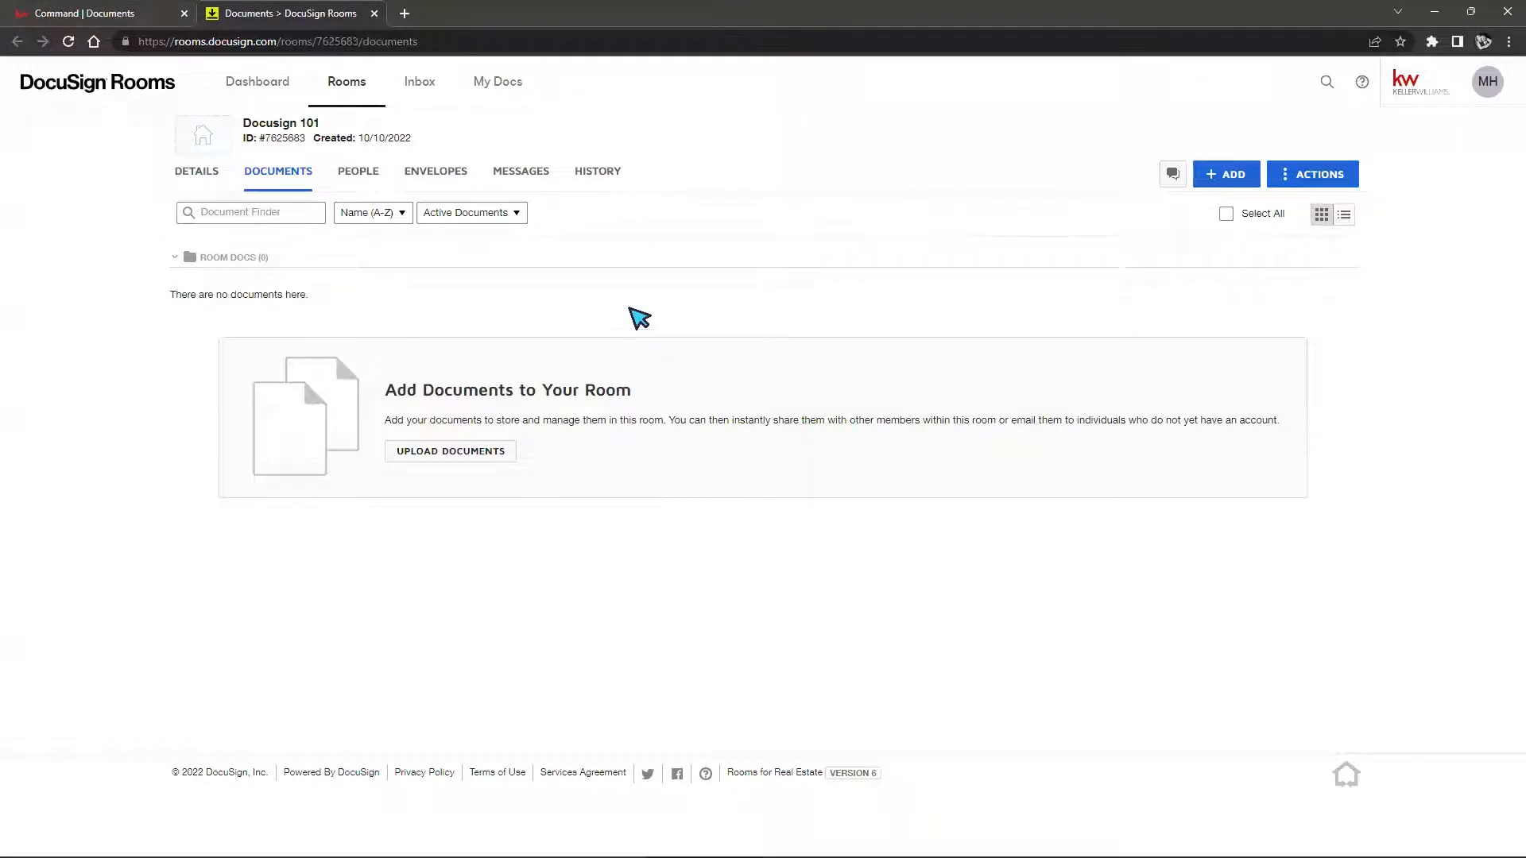
left_click(93, 14)
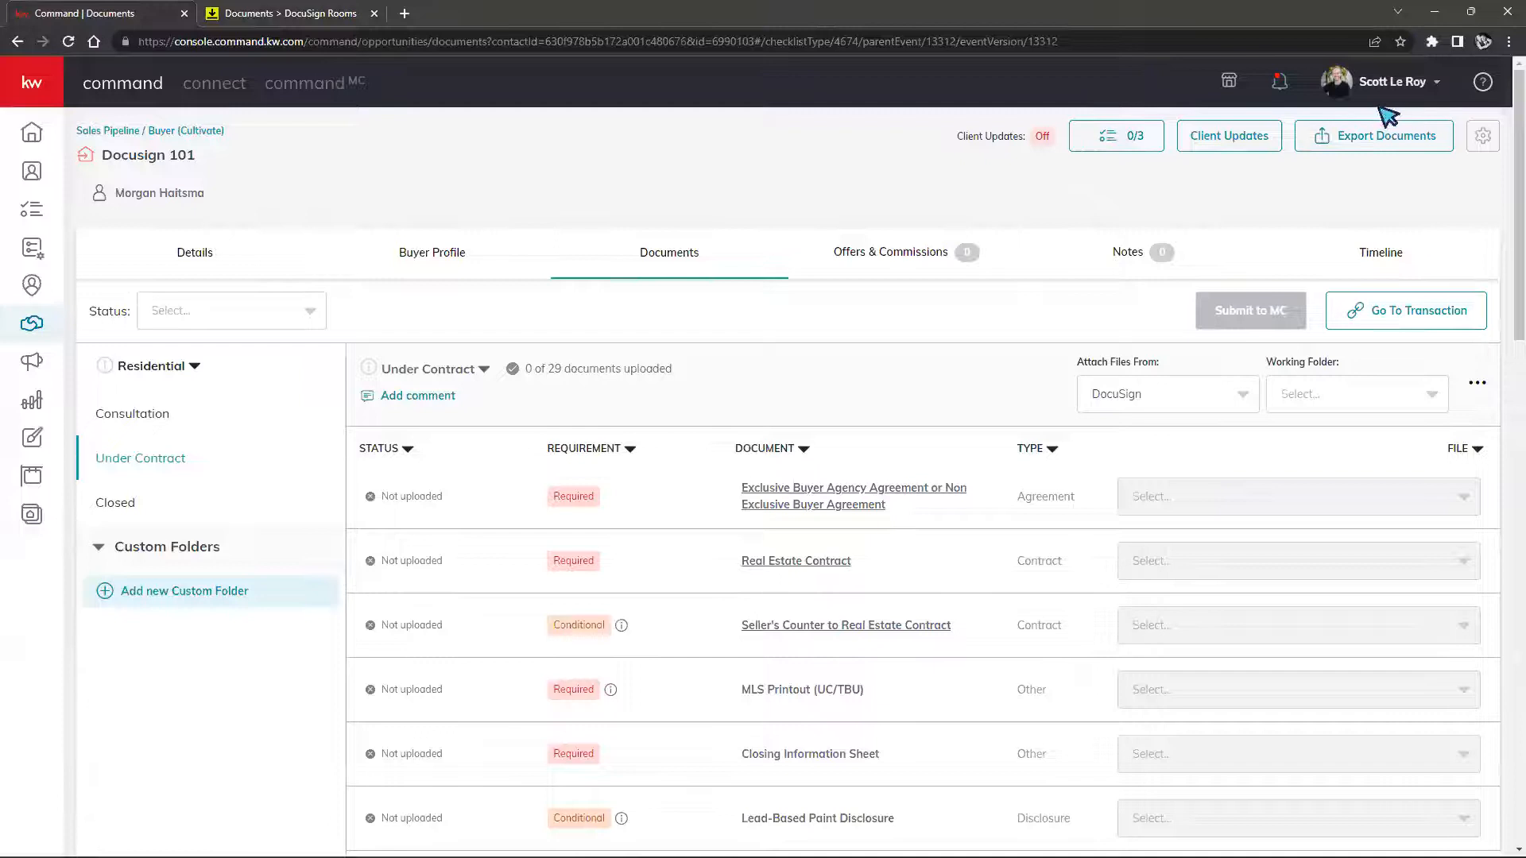
left_click(1395, 86)
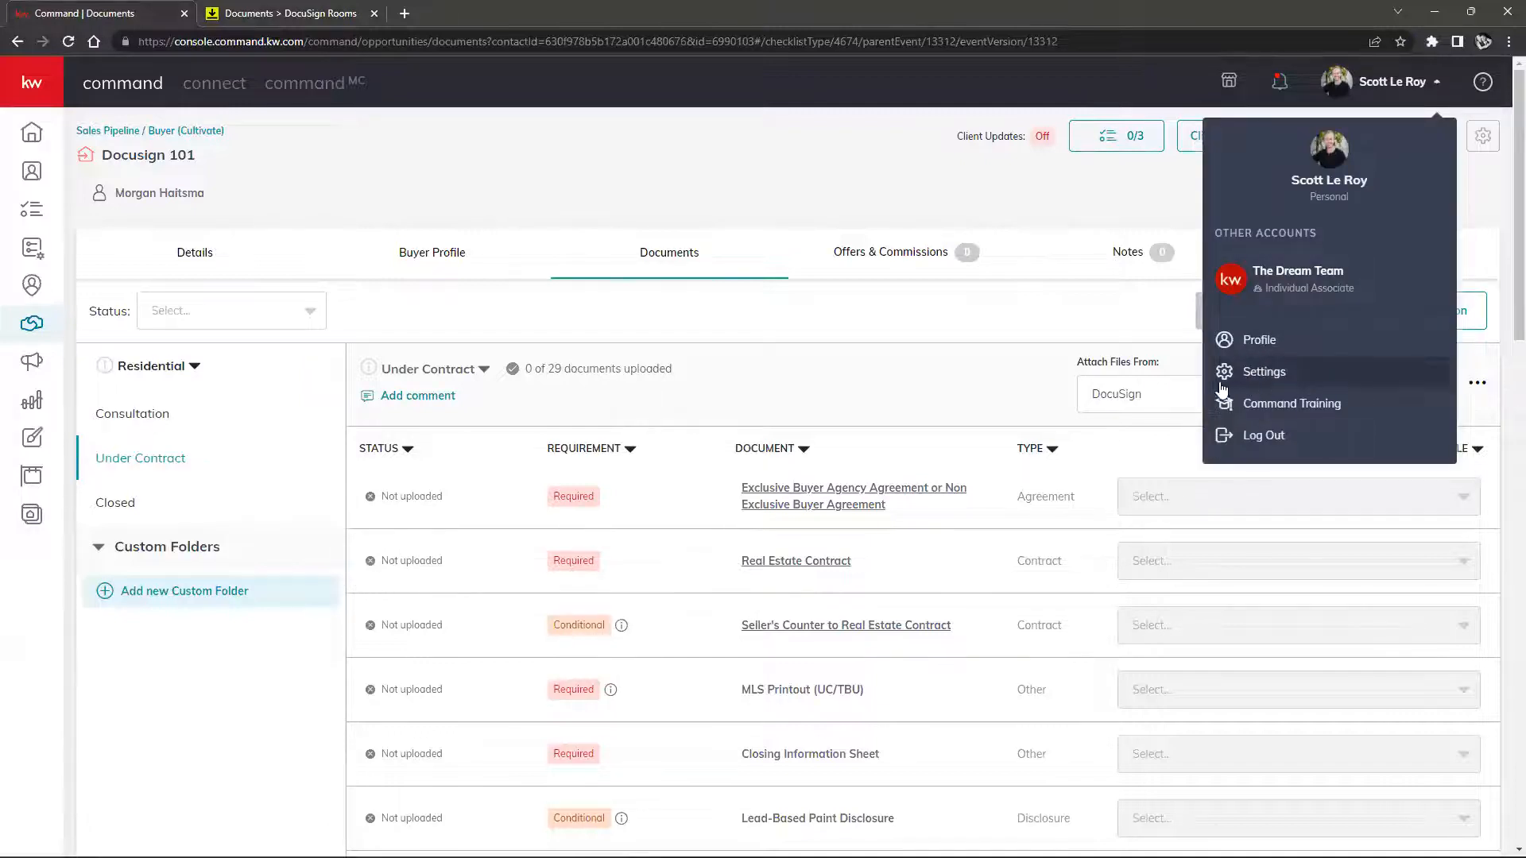
left_click(908, 402)
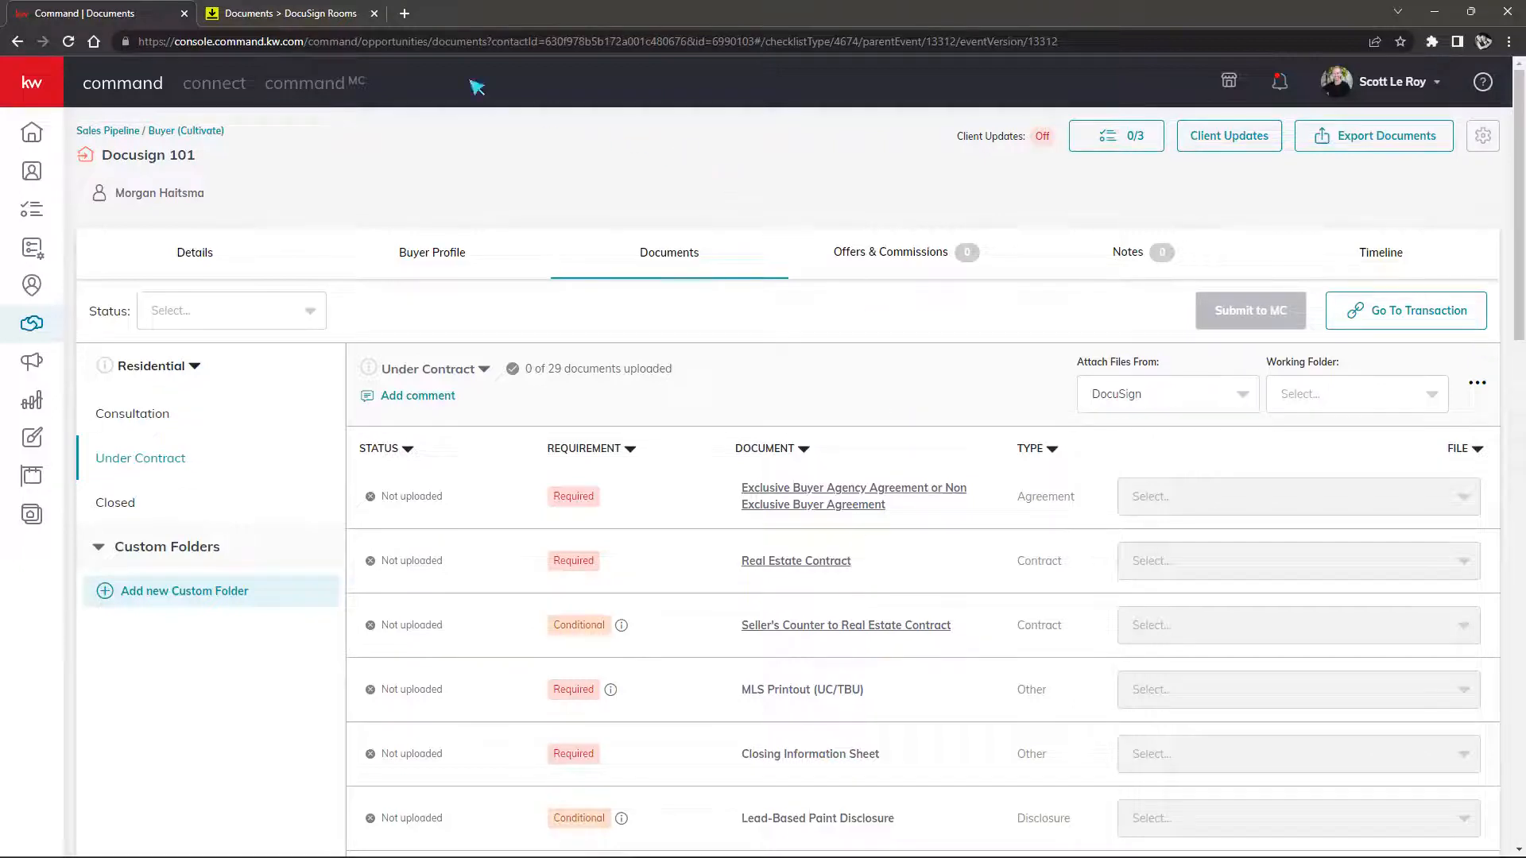
left_click(290, 14)
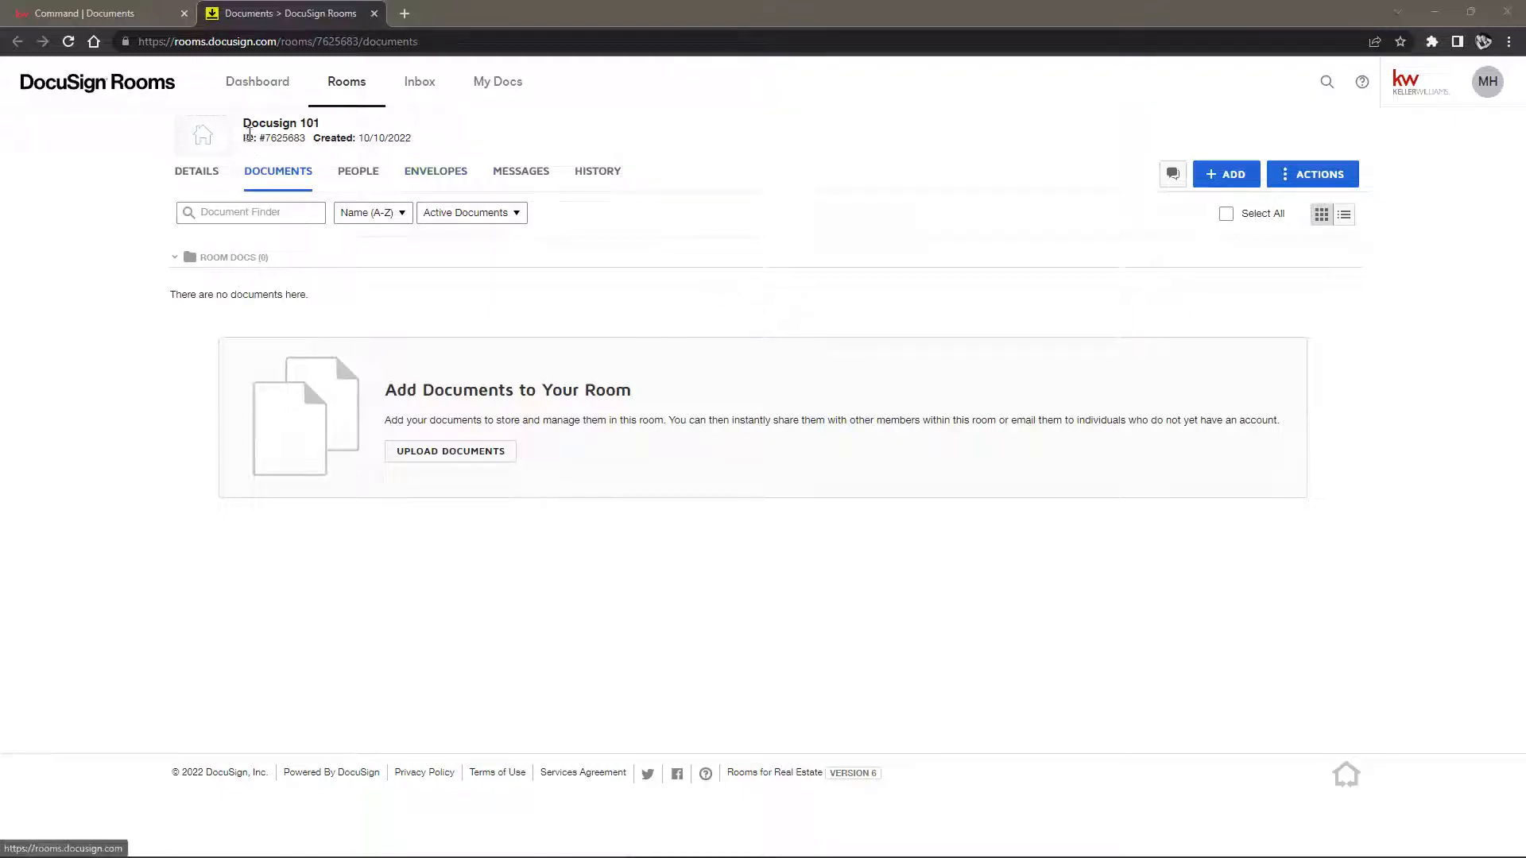
Highlight the 'Docusign 101' room name and ID line in the room header
left_click_drag(242, 124, 430, 140)
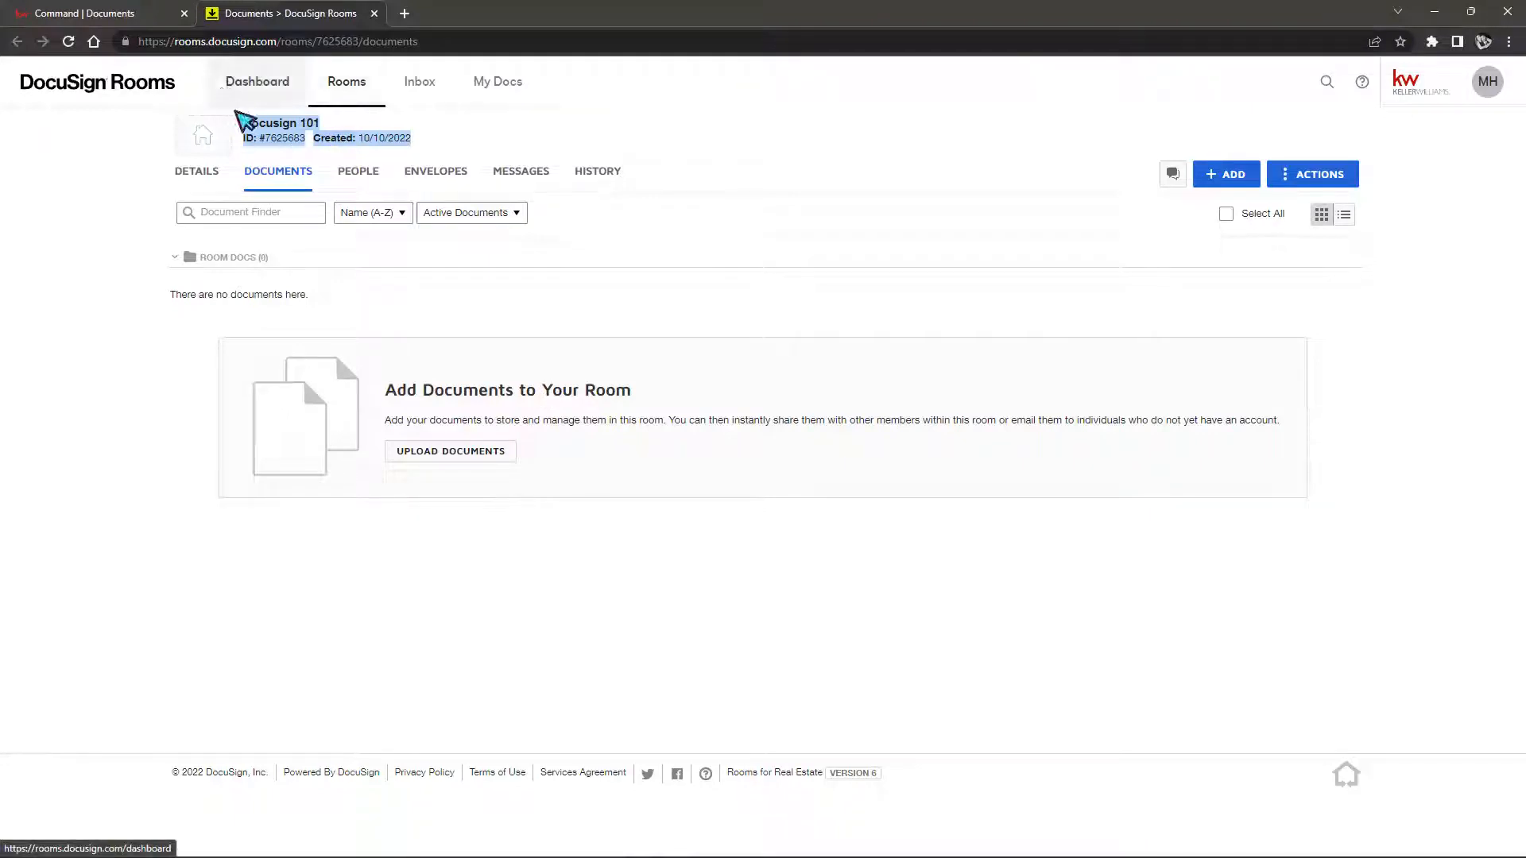
mouse_move(249, 137)
left_click(99, 13)
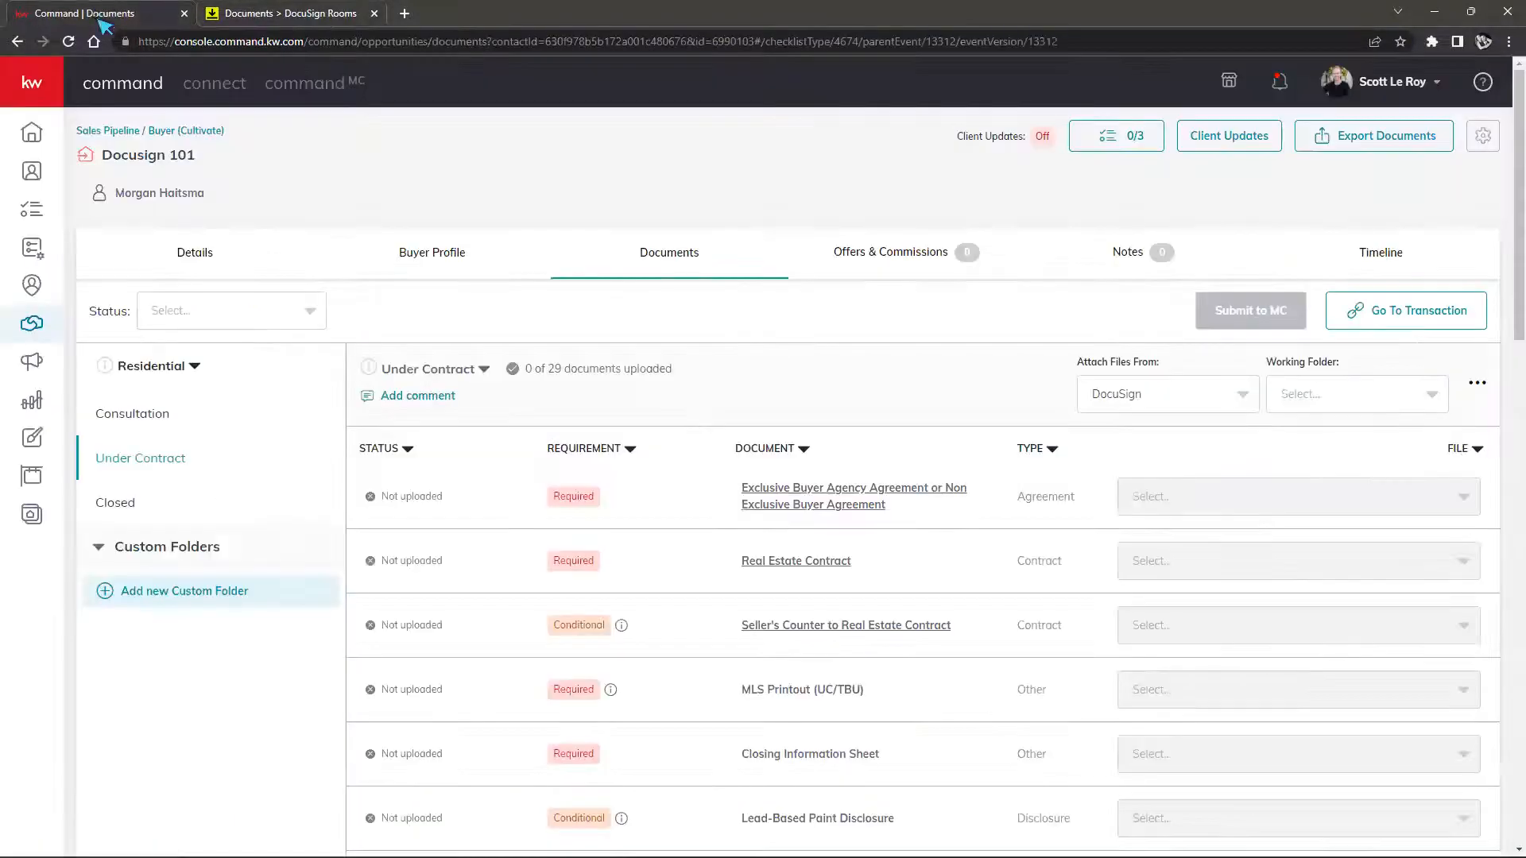
left_click_drag(126, 154, 213, 159)
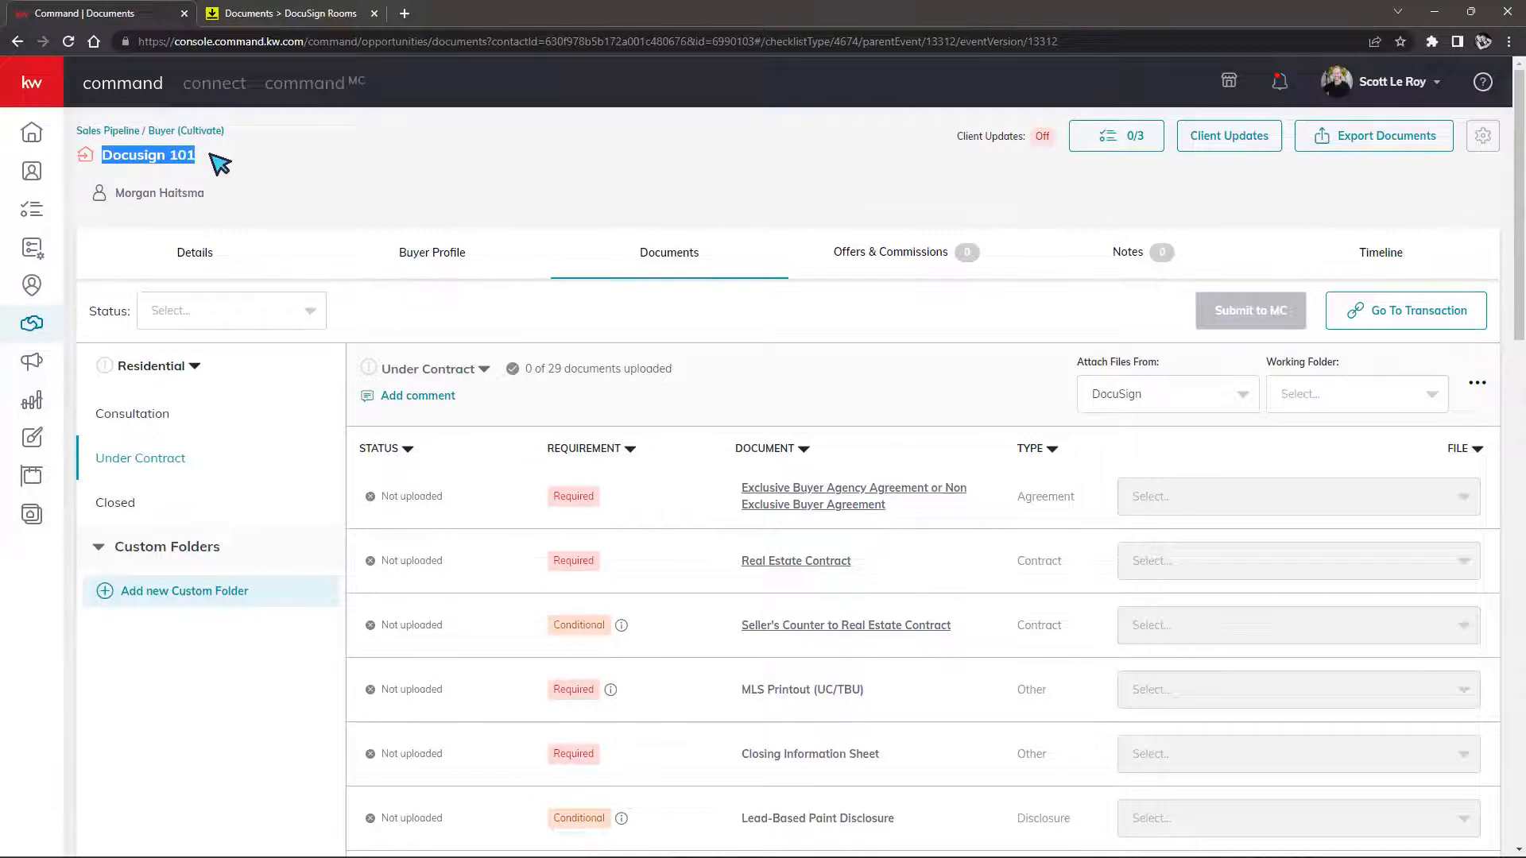
left_click(282, 19)
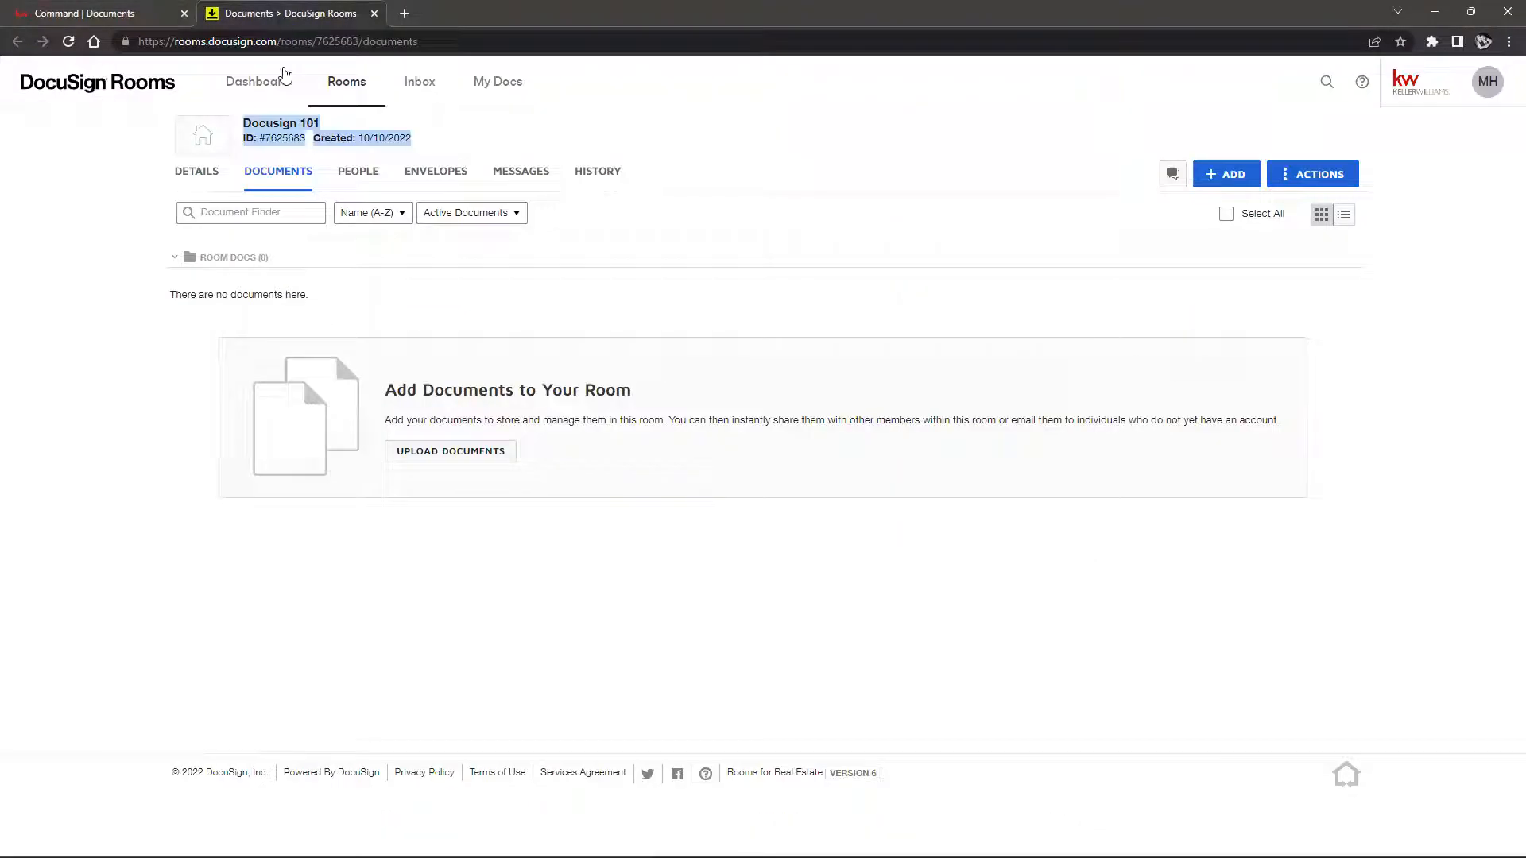
left_click(469, 147)
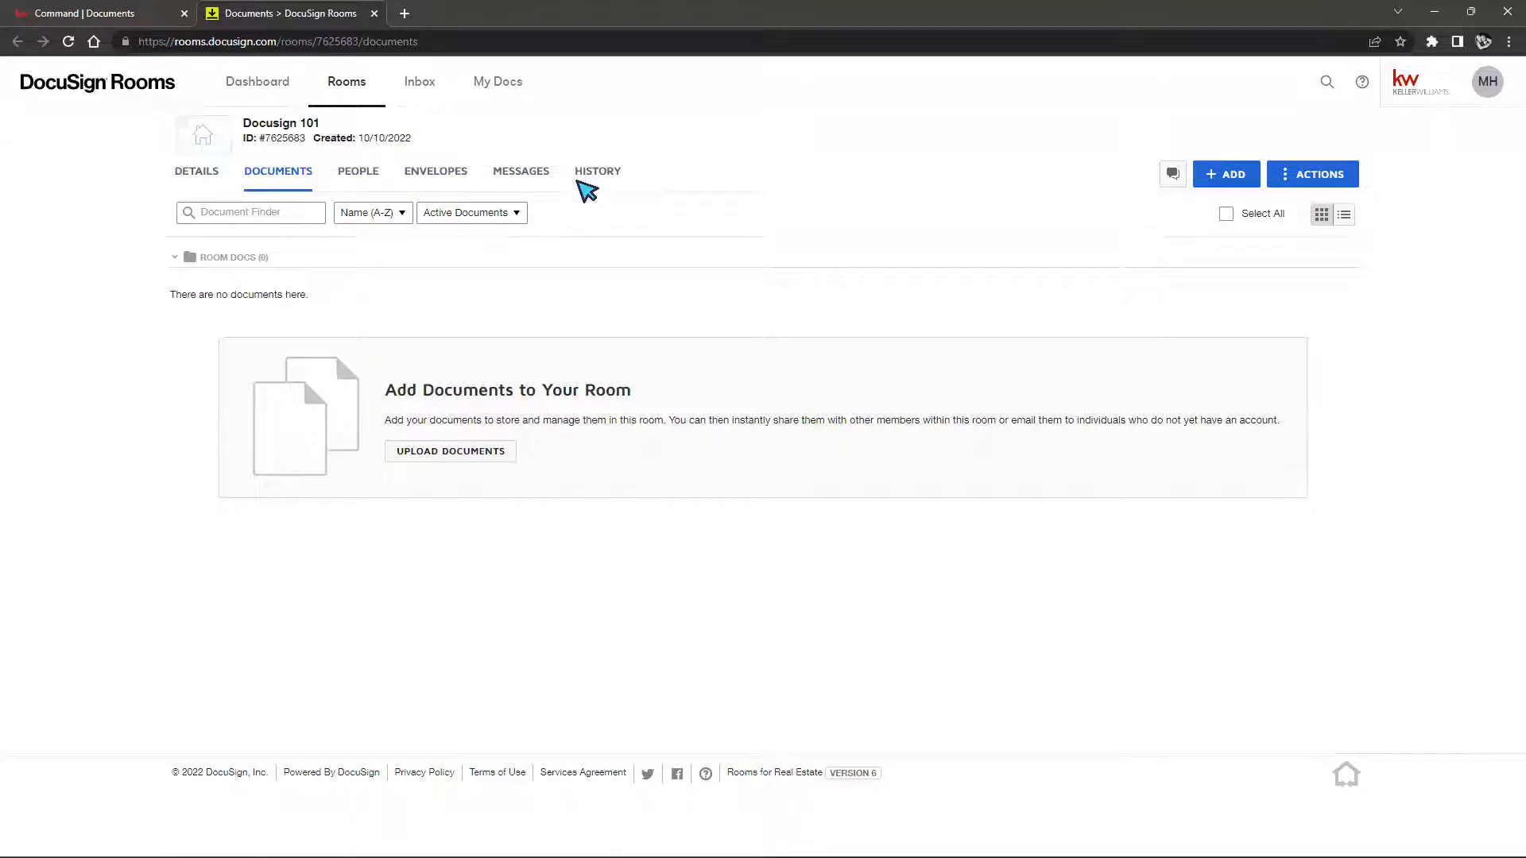
left_click(88, 21)
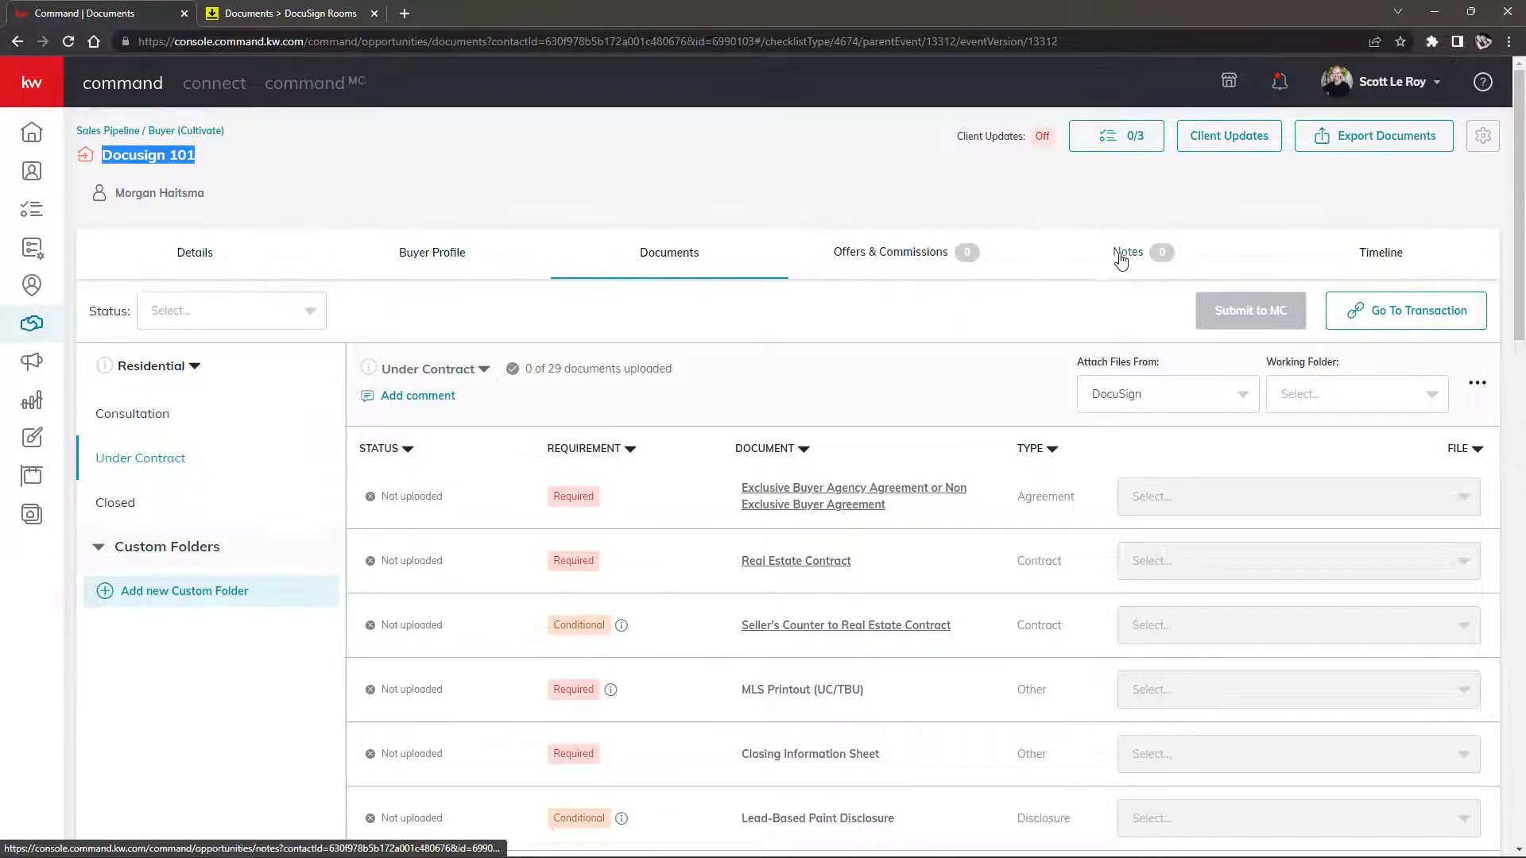
left_click(276, 13)
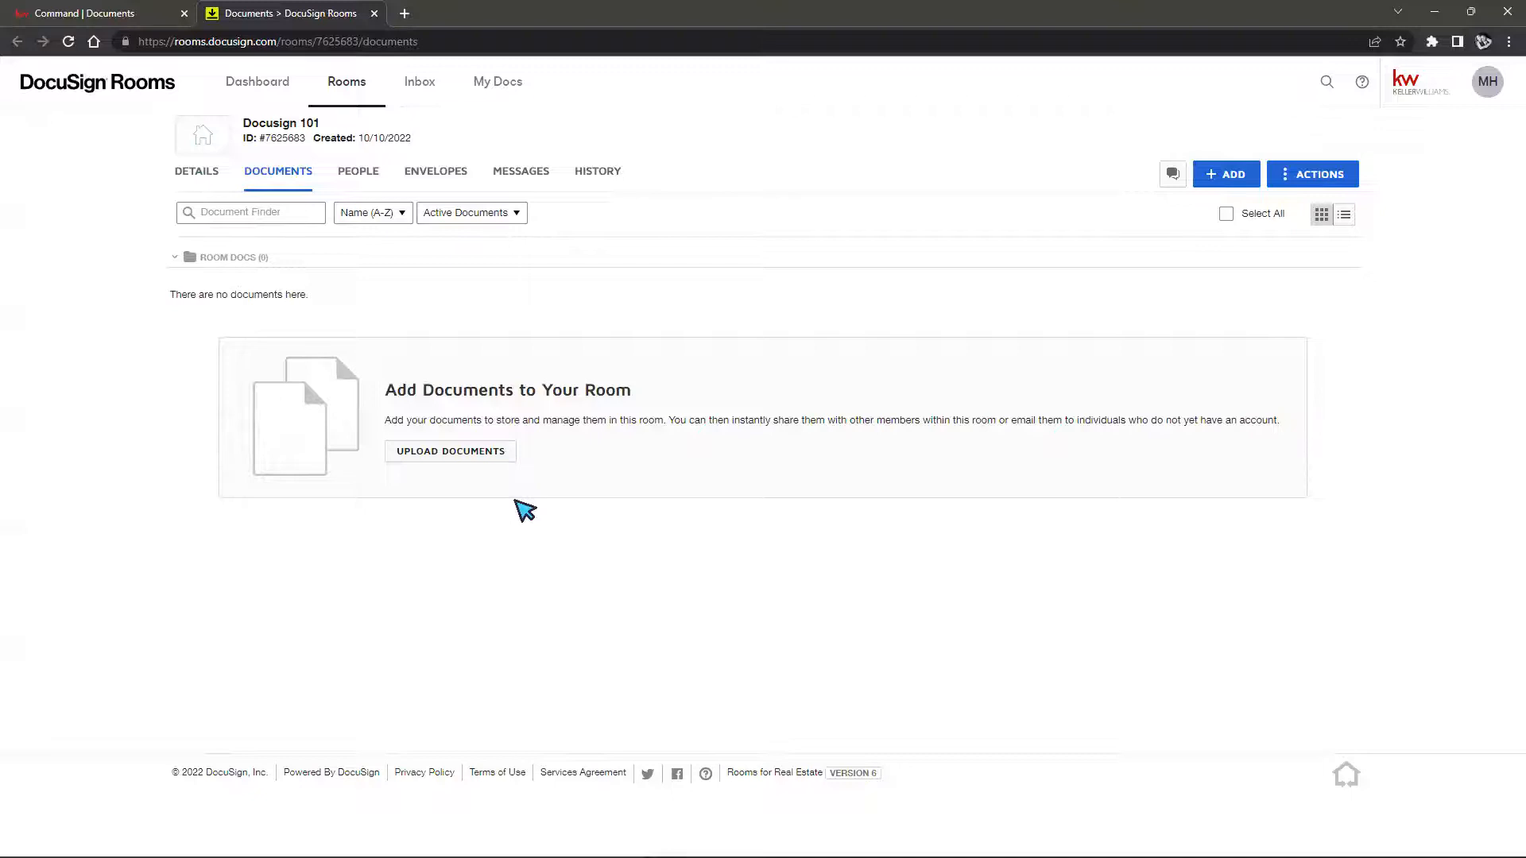
Add the CAR - Acknowledgement Receipt HOA or Condo Info form from DocuSign Forms to the room
left_click(1232, 179)
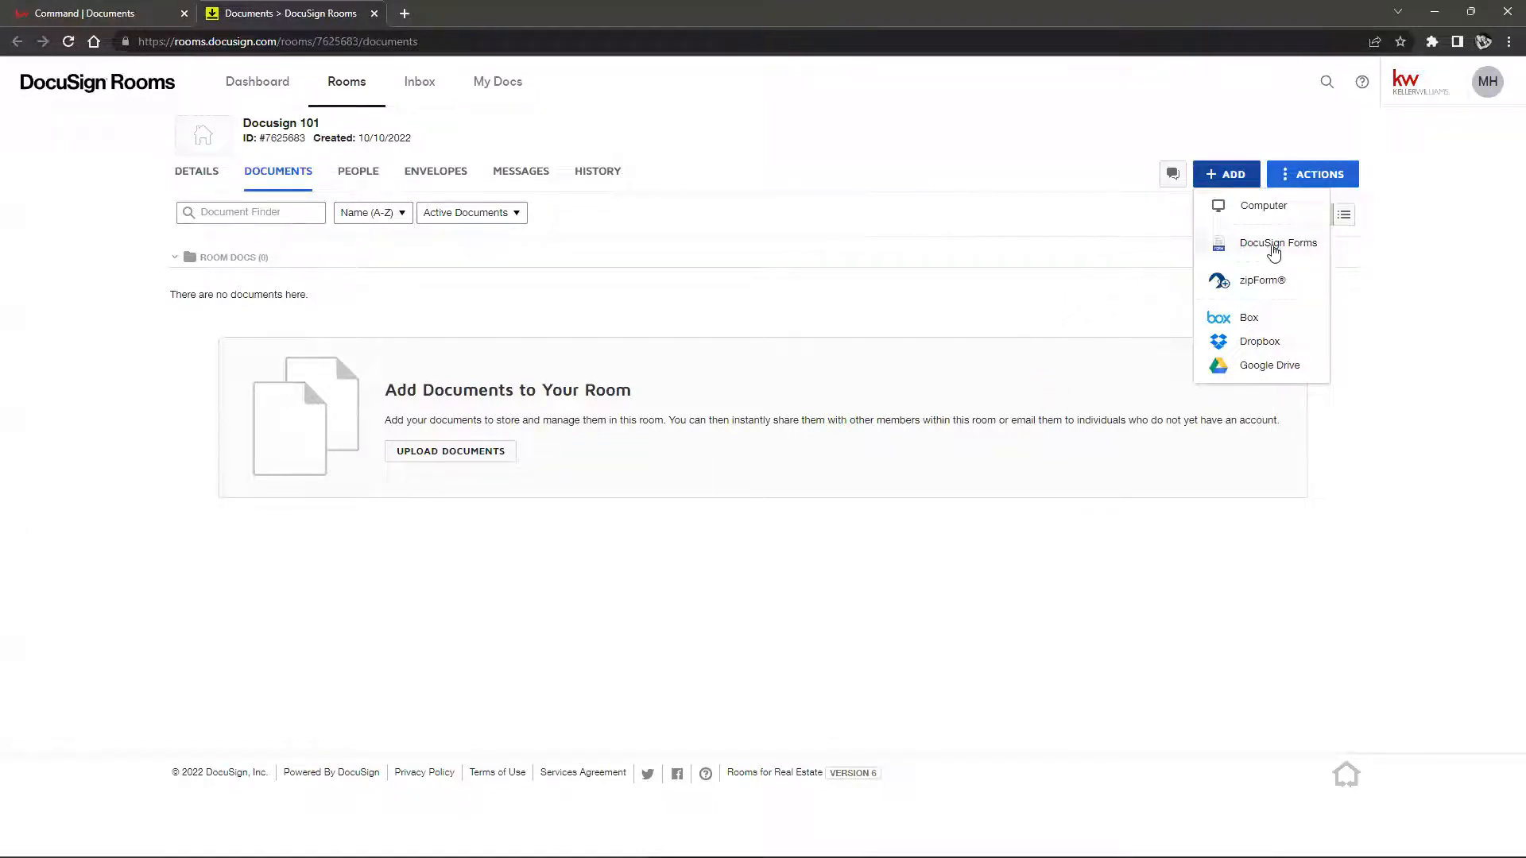
left_click(1279, 248)
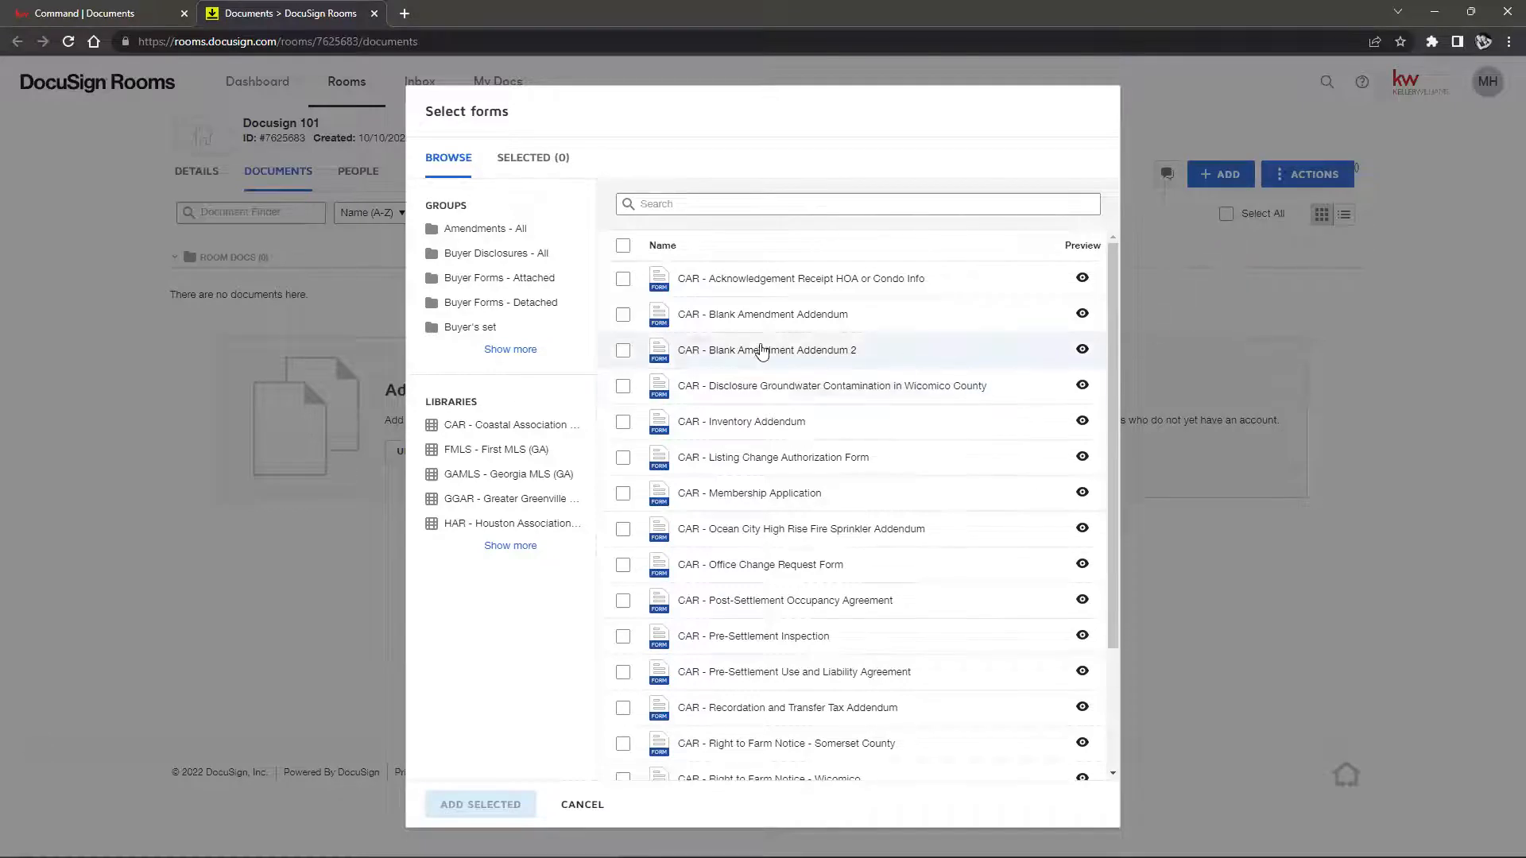
scroll(846, 359, "down", 2)
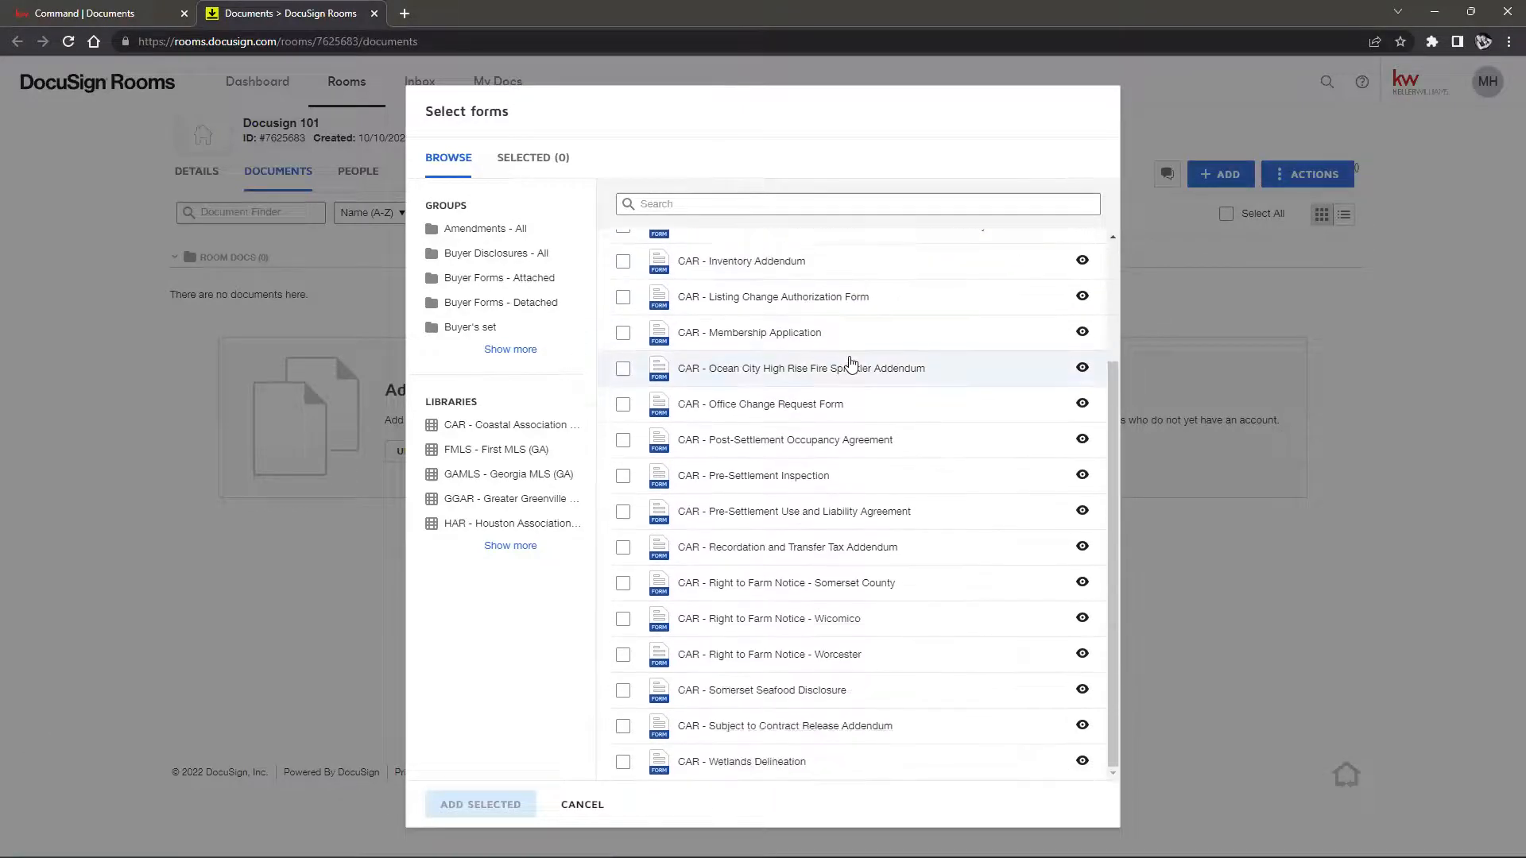
scroll(848, 362, "up", 3)
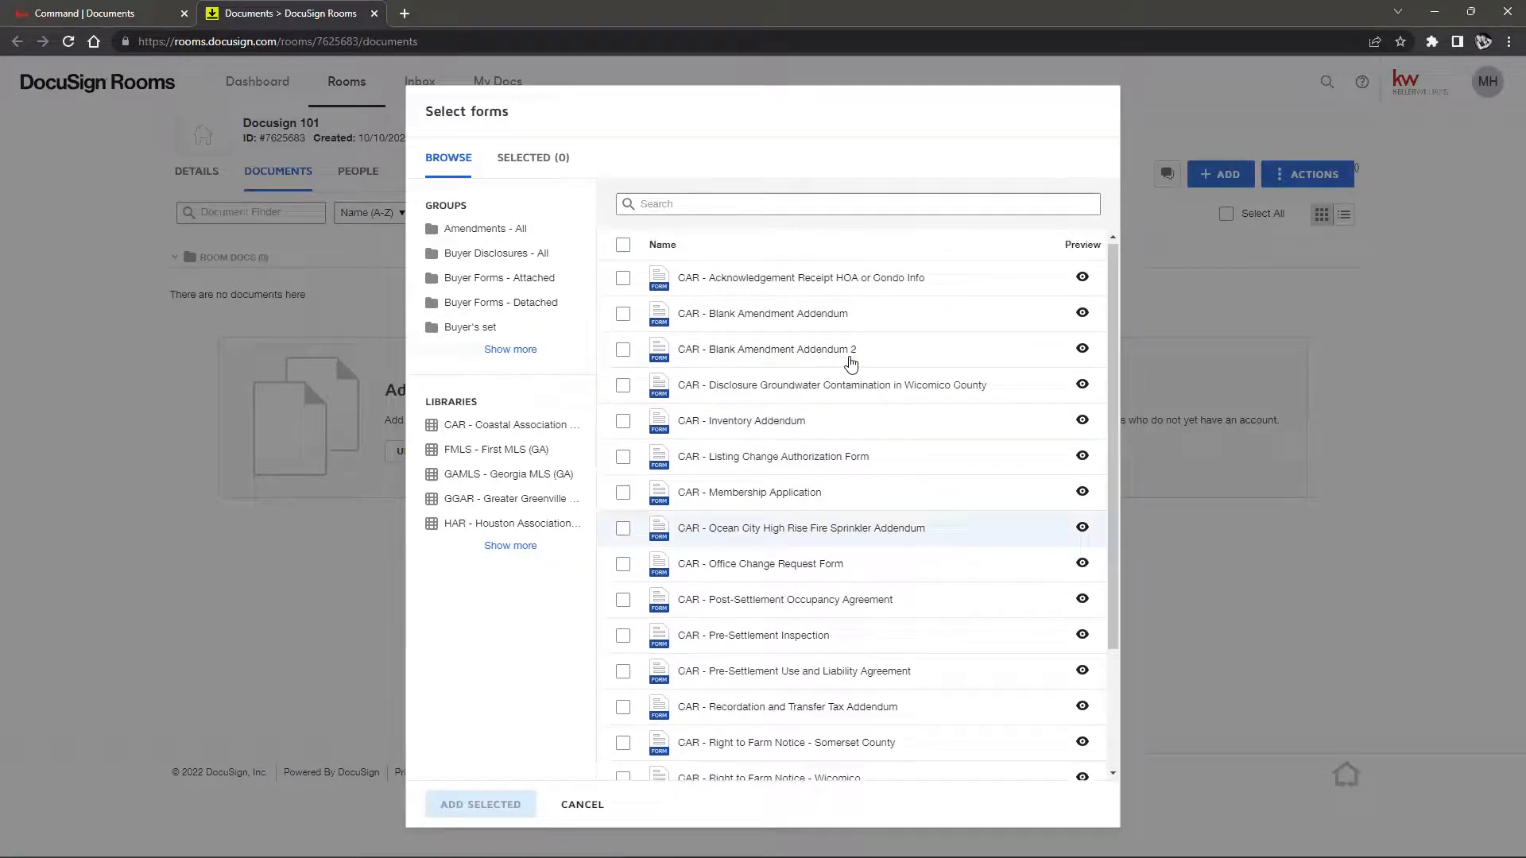
left_click(623, 282)
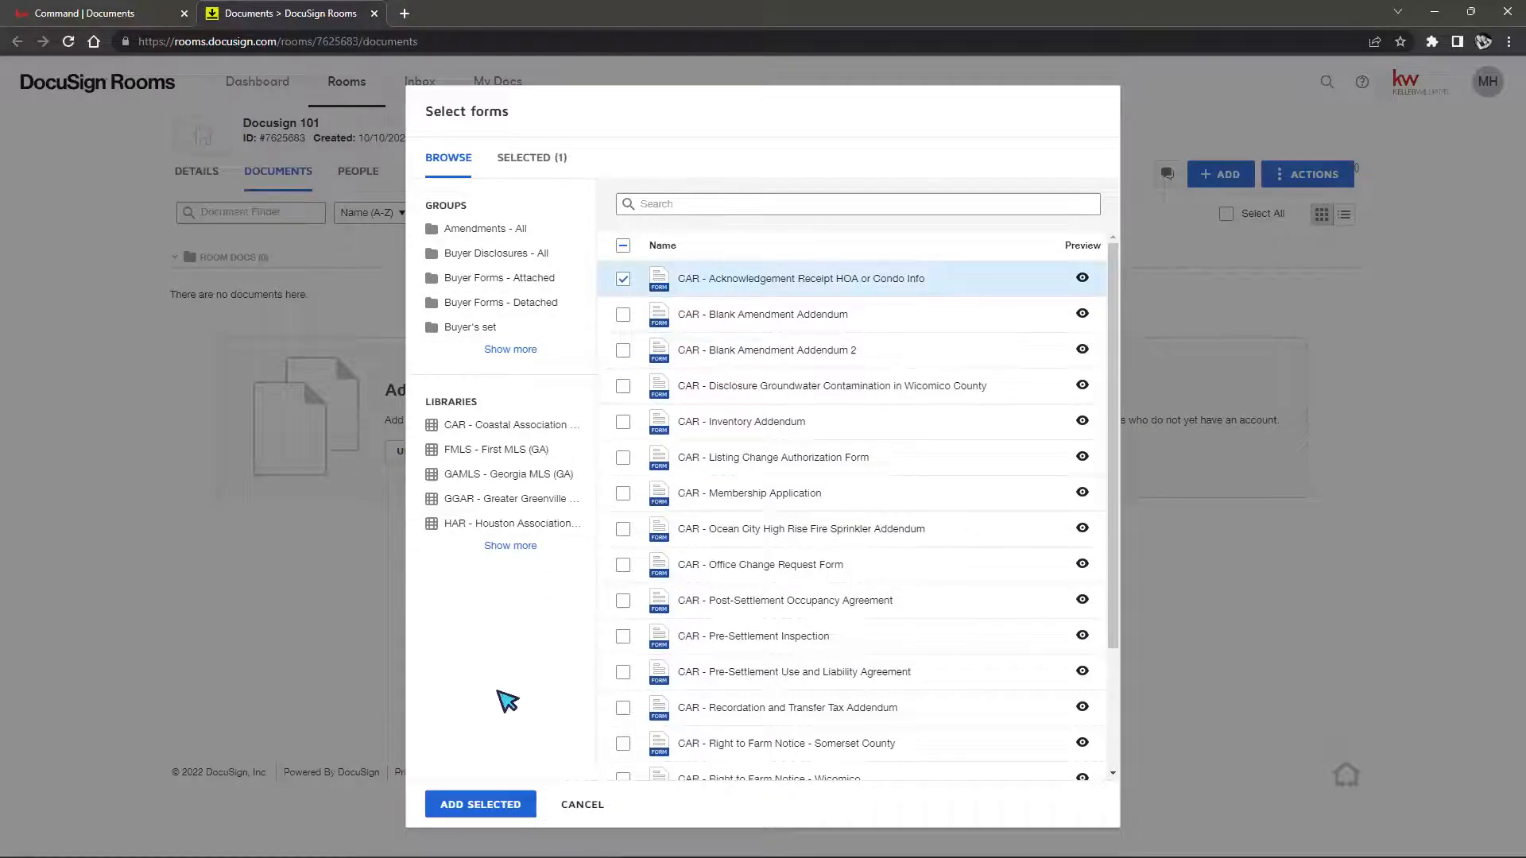
left_click(478, 804)
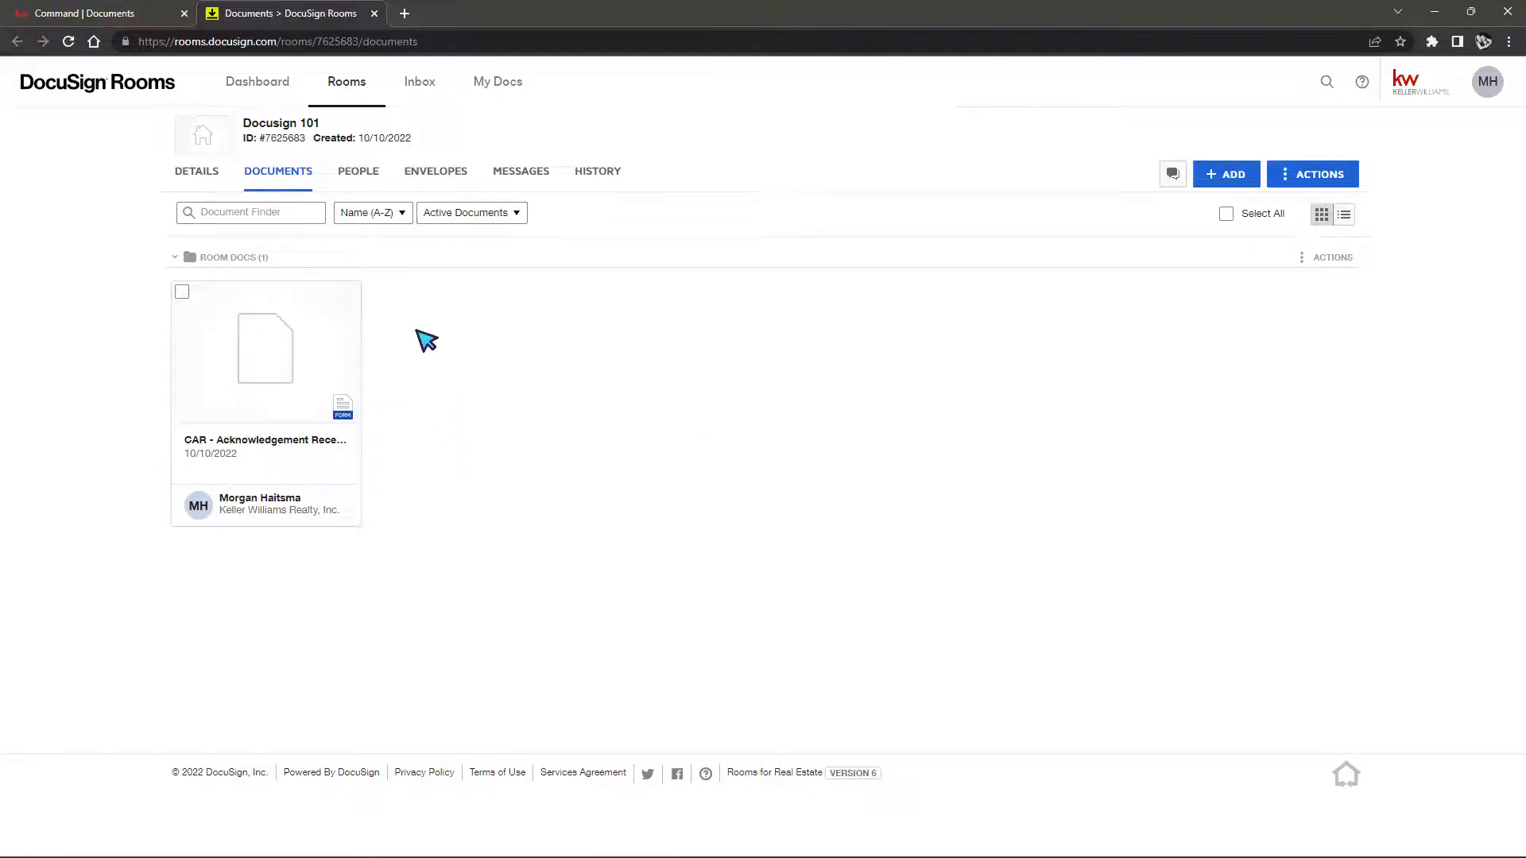
Review Docusign 101's Details in Command for Synced fields and the 10 October 2022 DocuSign sync
left_click(190, 177)
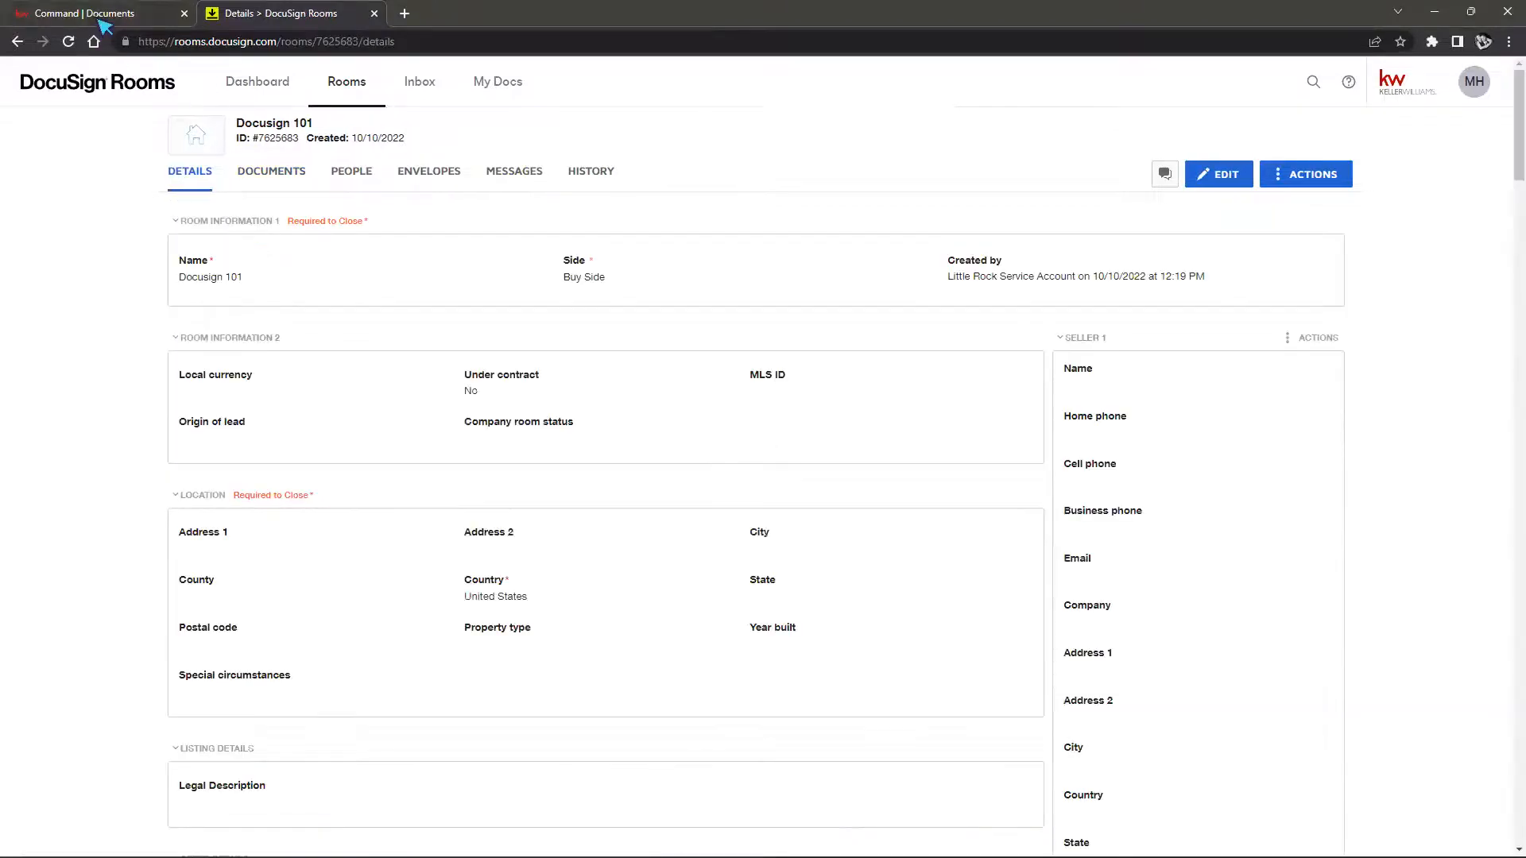
left_click(103, 24)
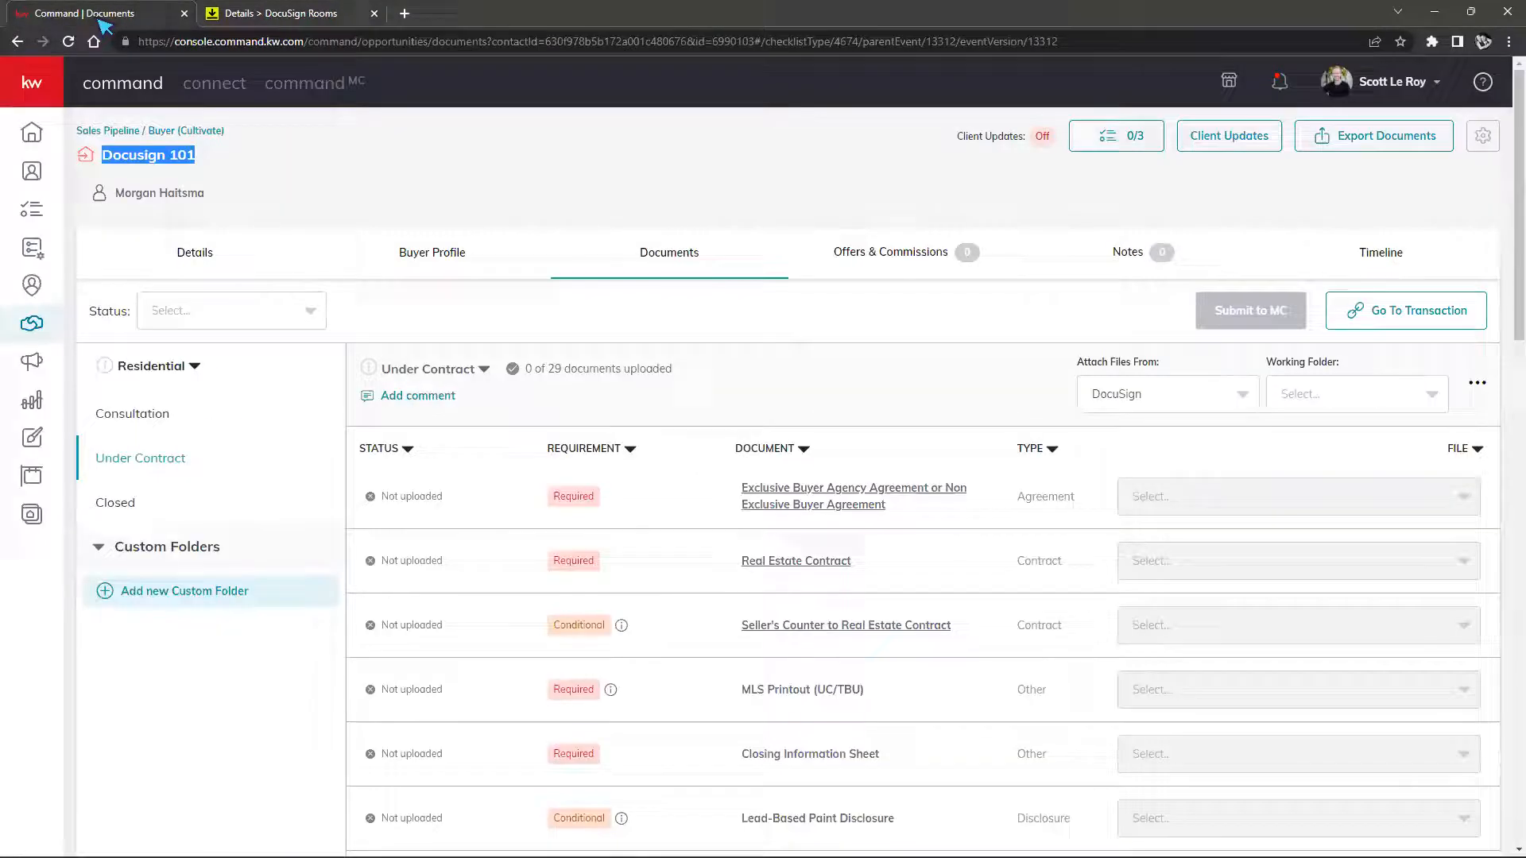
left_click(215, 254)
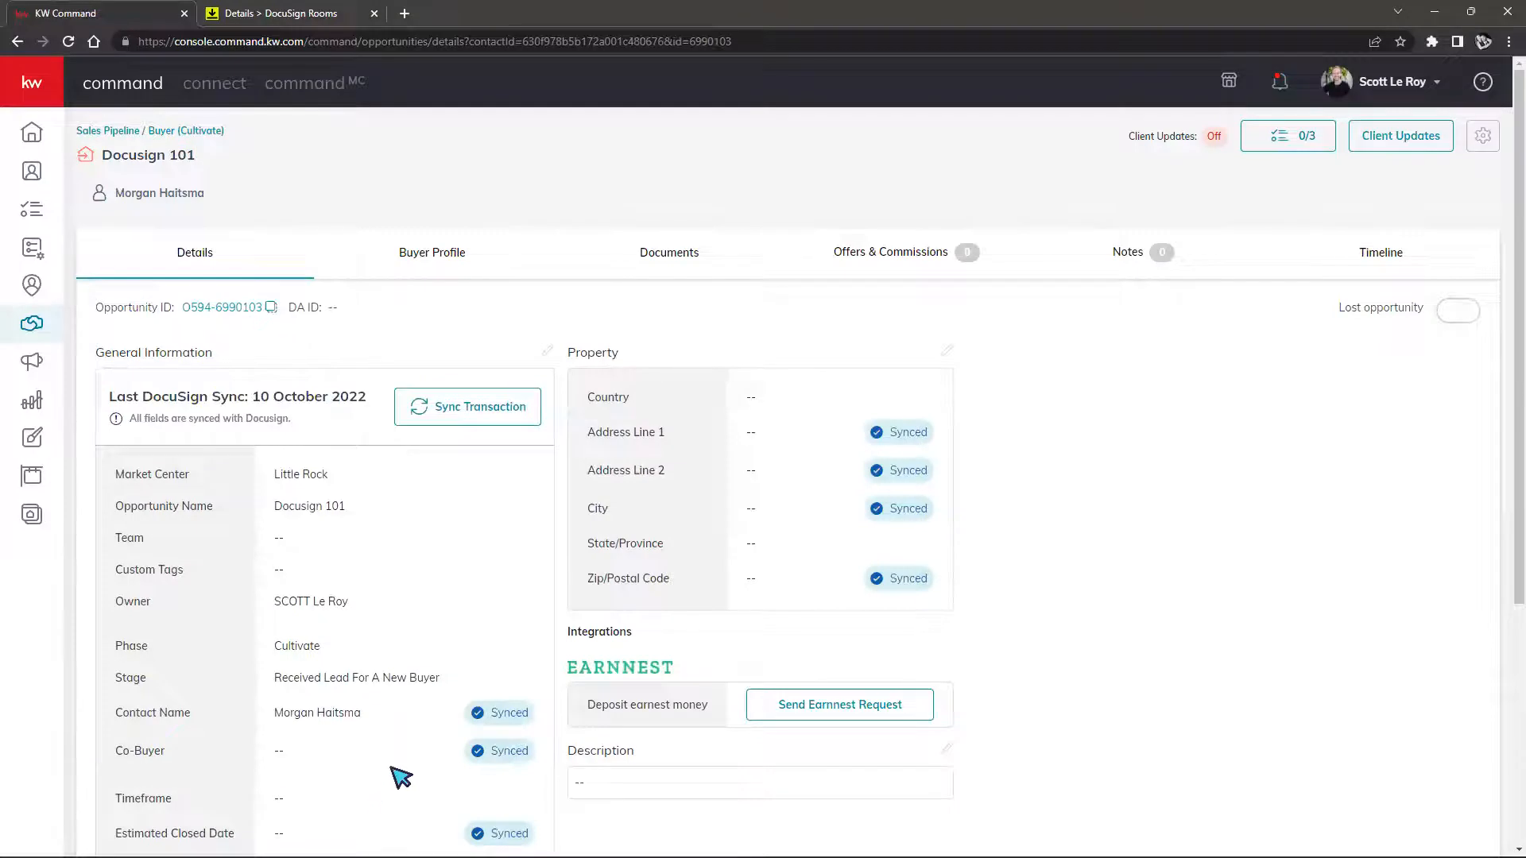
scroll(433, 632, "down", 2)
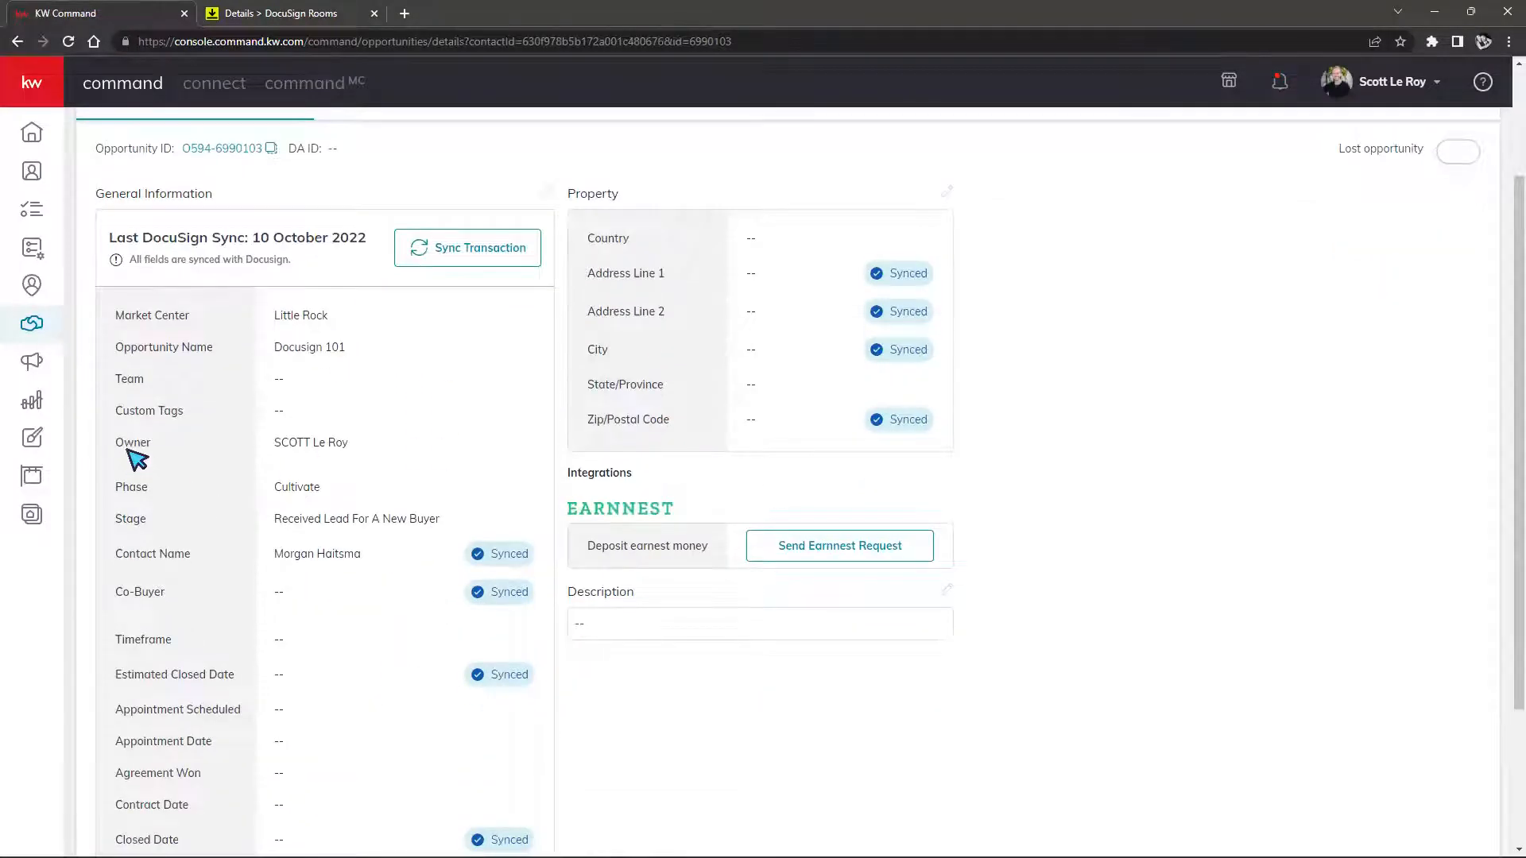
scroll(290, 437, "up", 2)
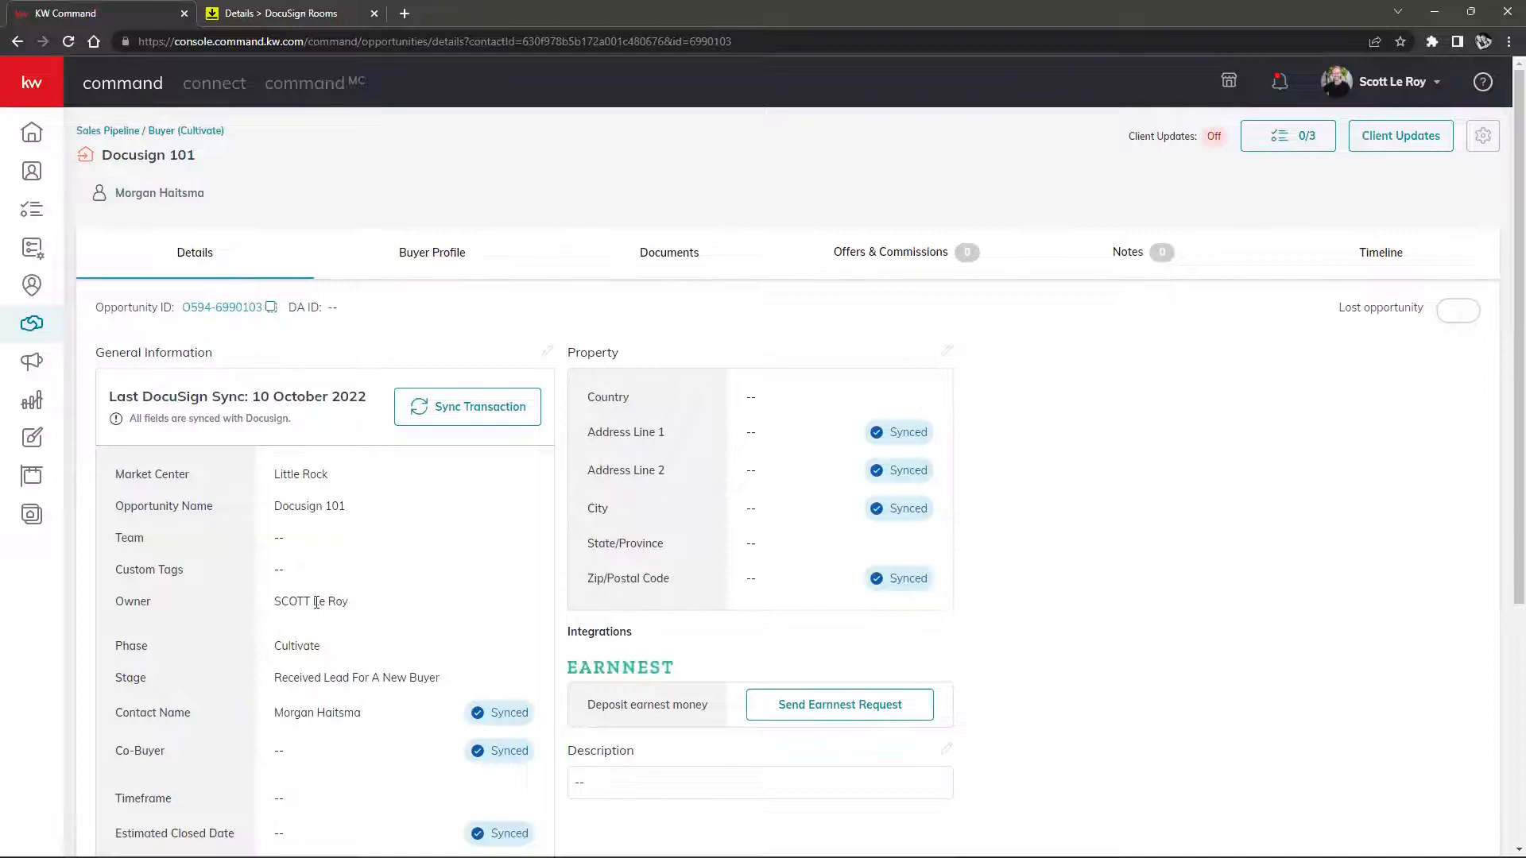
scroll(306, 596, "down", 1)
scroll(177, 585, "down", 1)
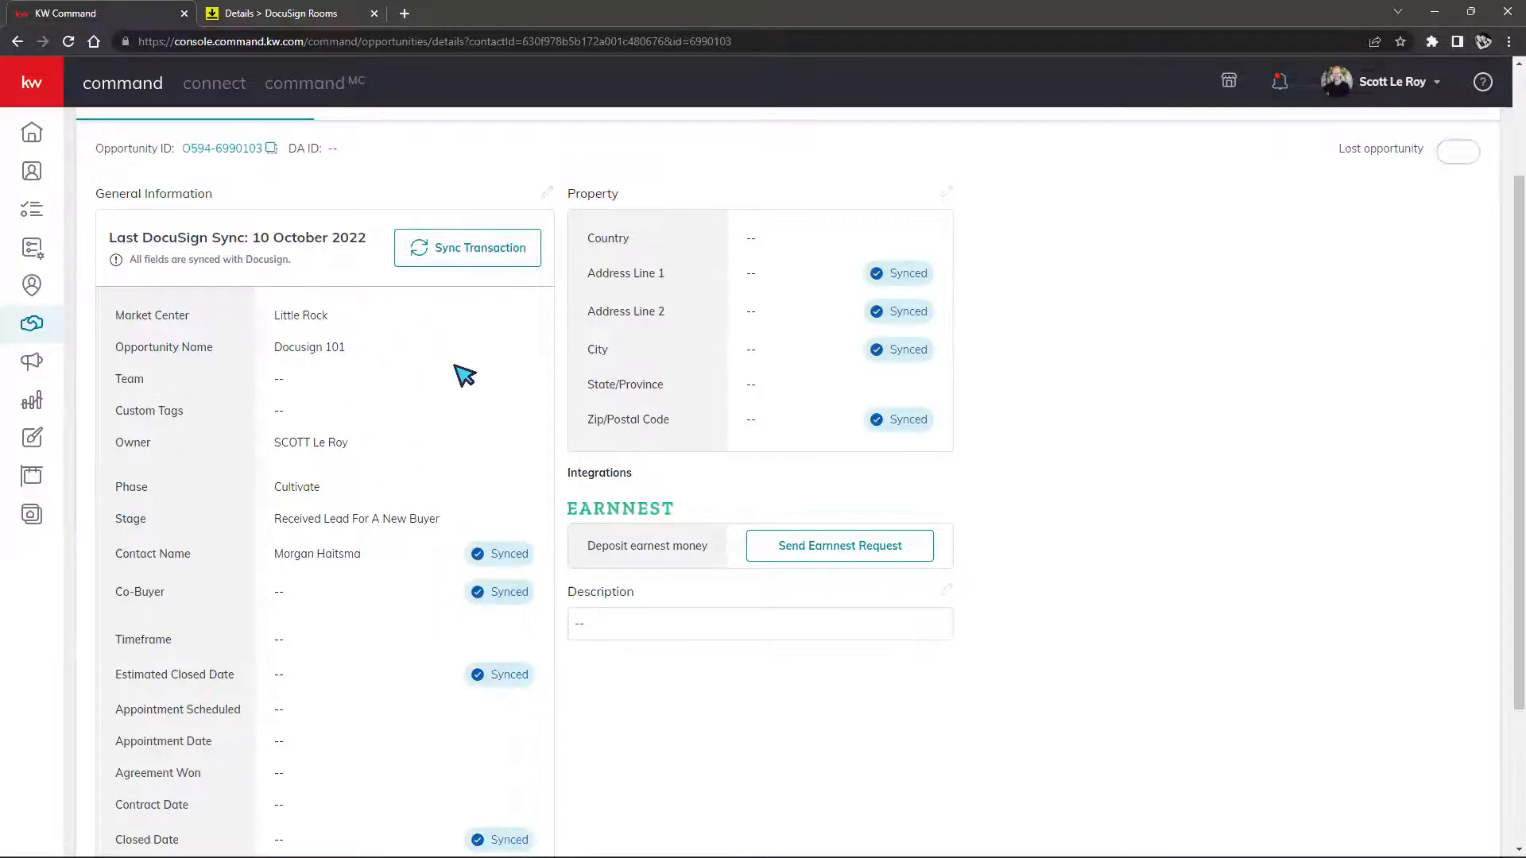
scroll(460, 374, "up", 1)
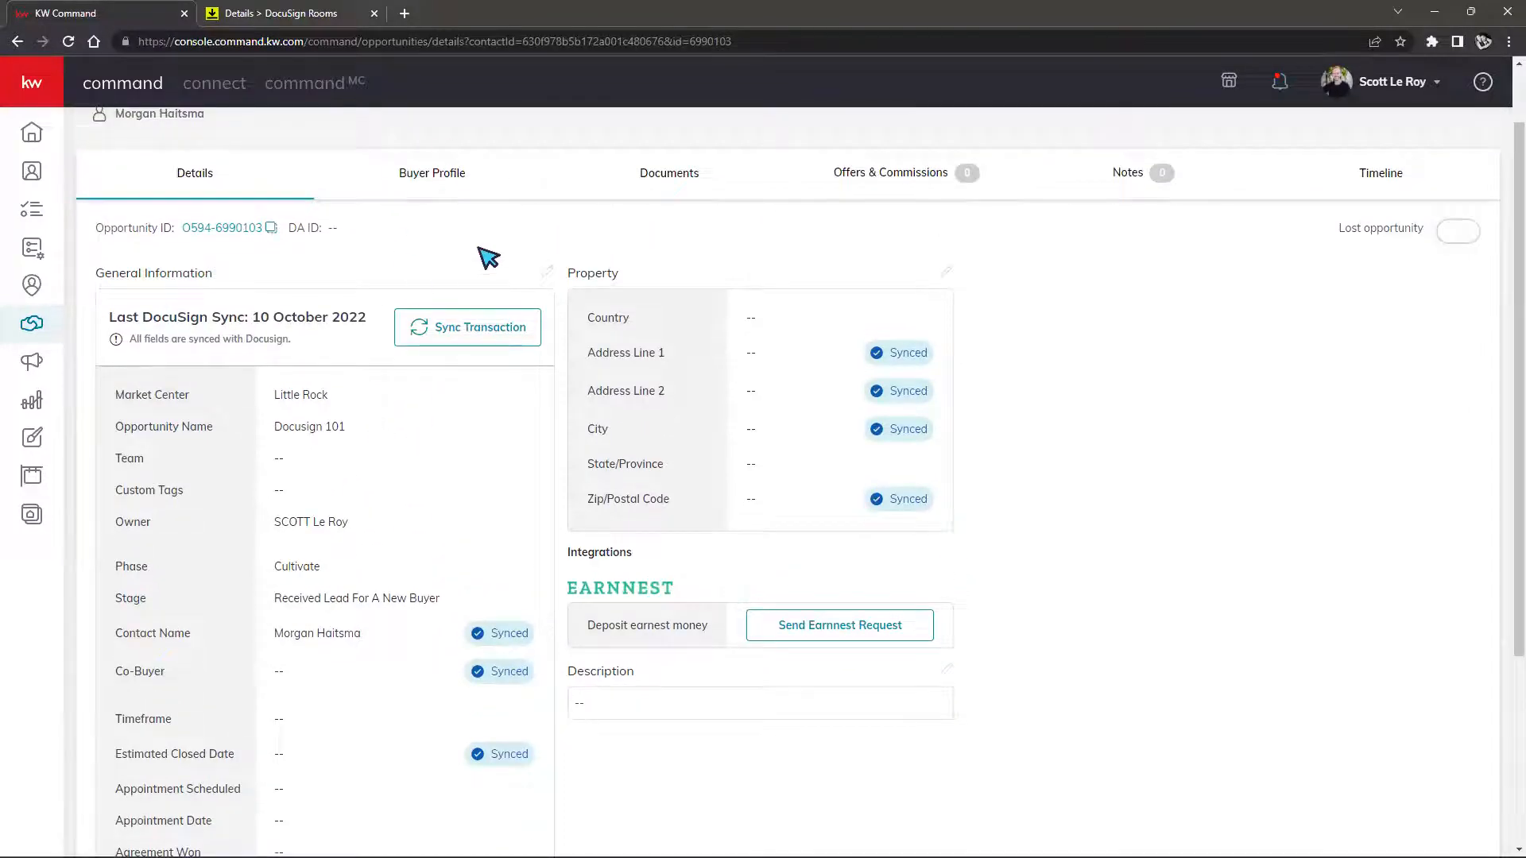
left_click(253, 18)
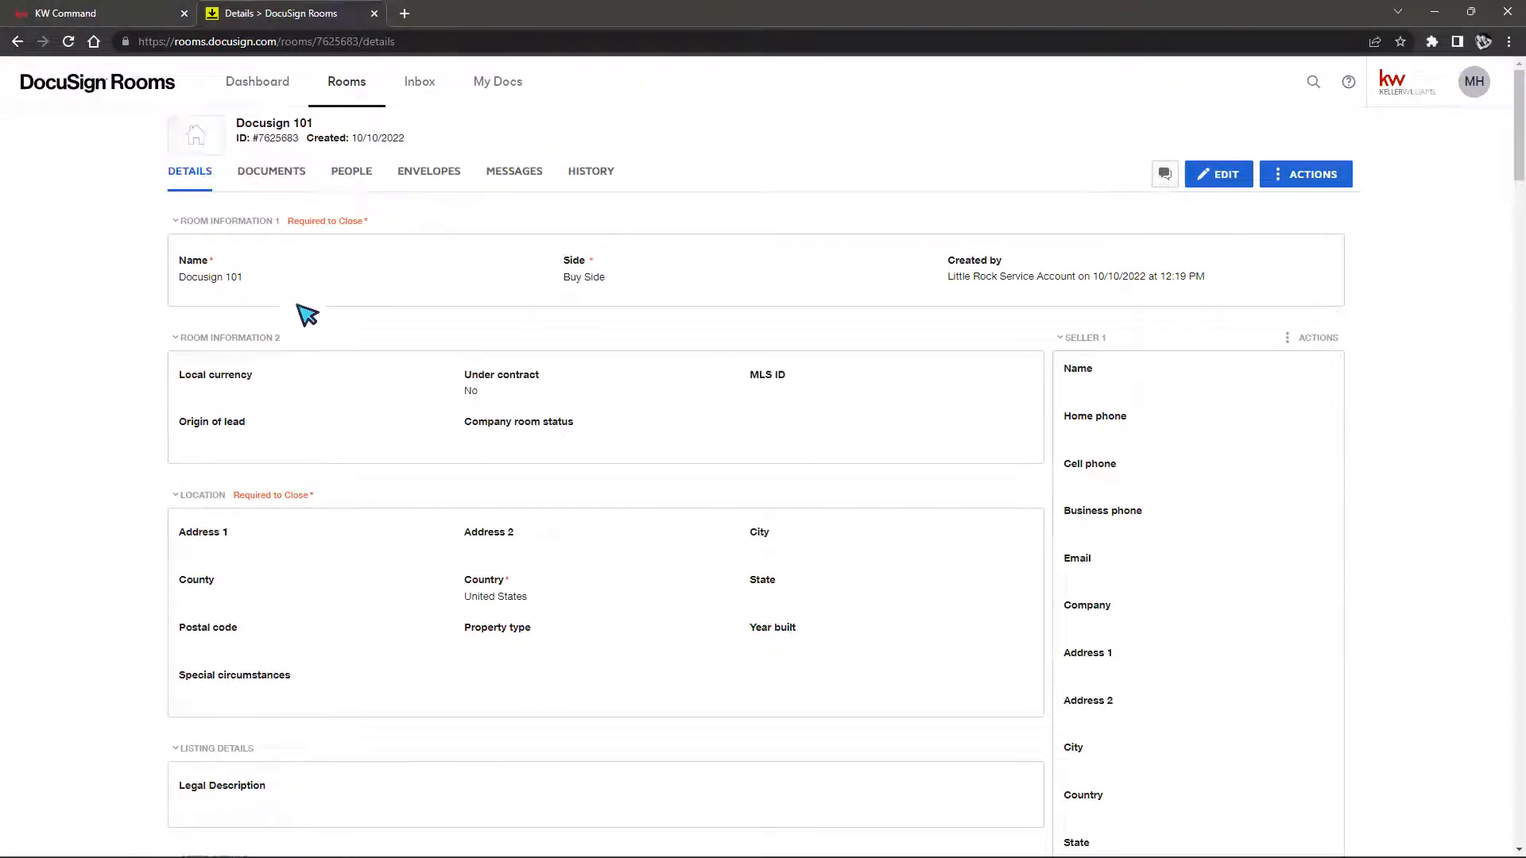
left_click_drag(201, 270, 151, 276)
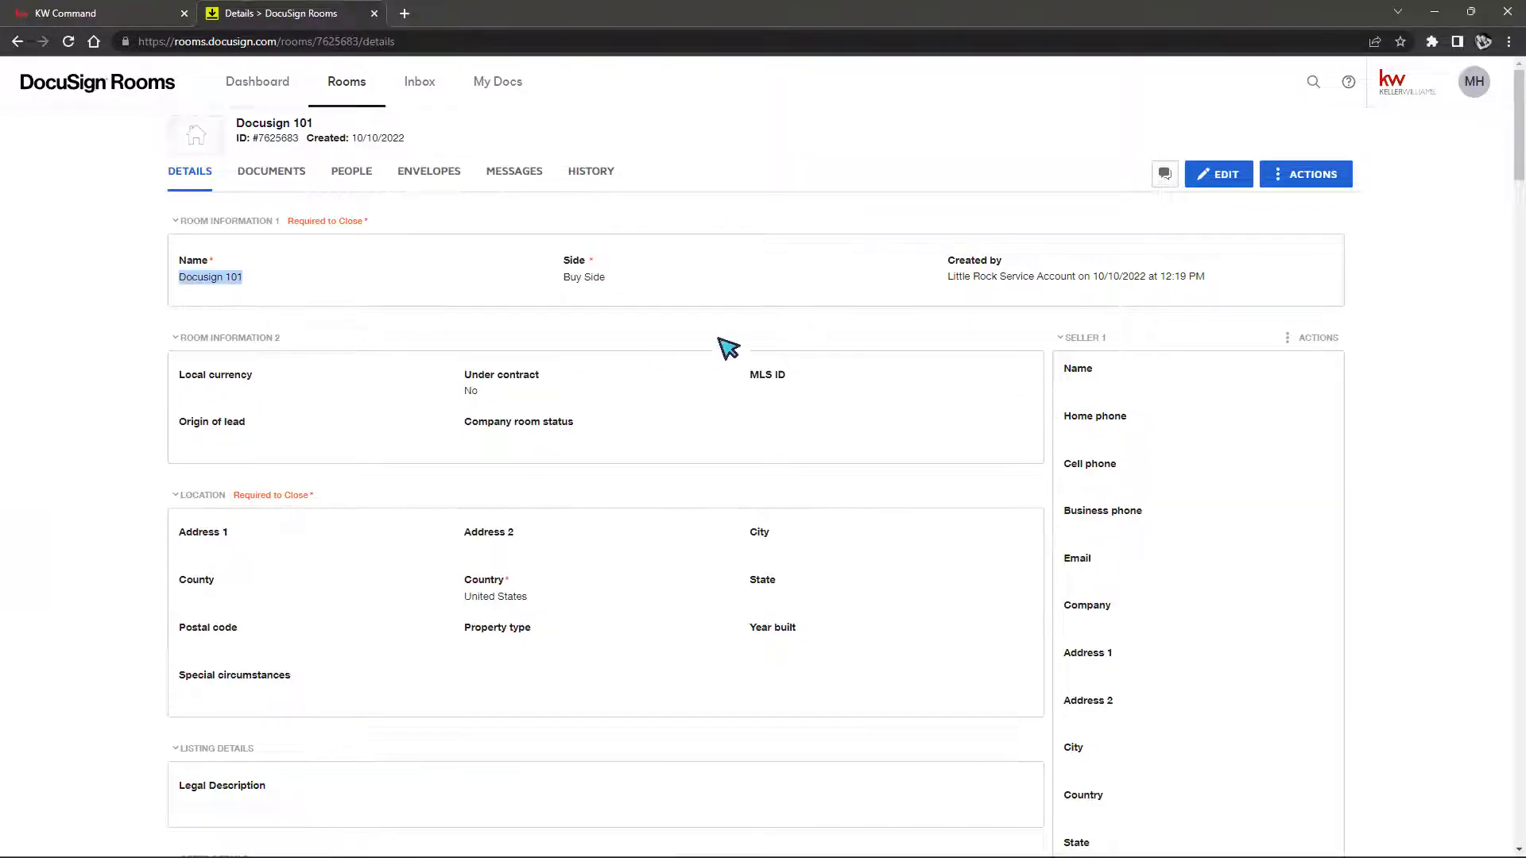
left_click_drag(623, 279, 565, 278)
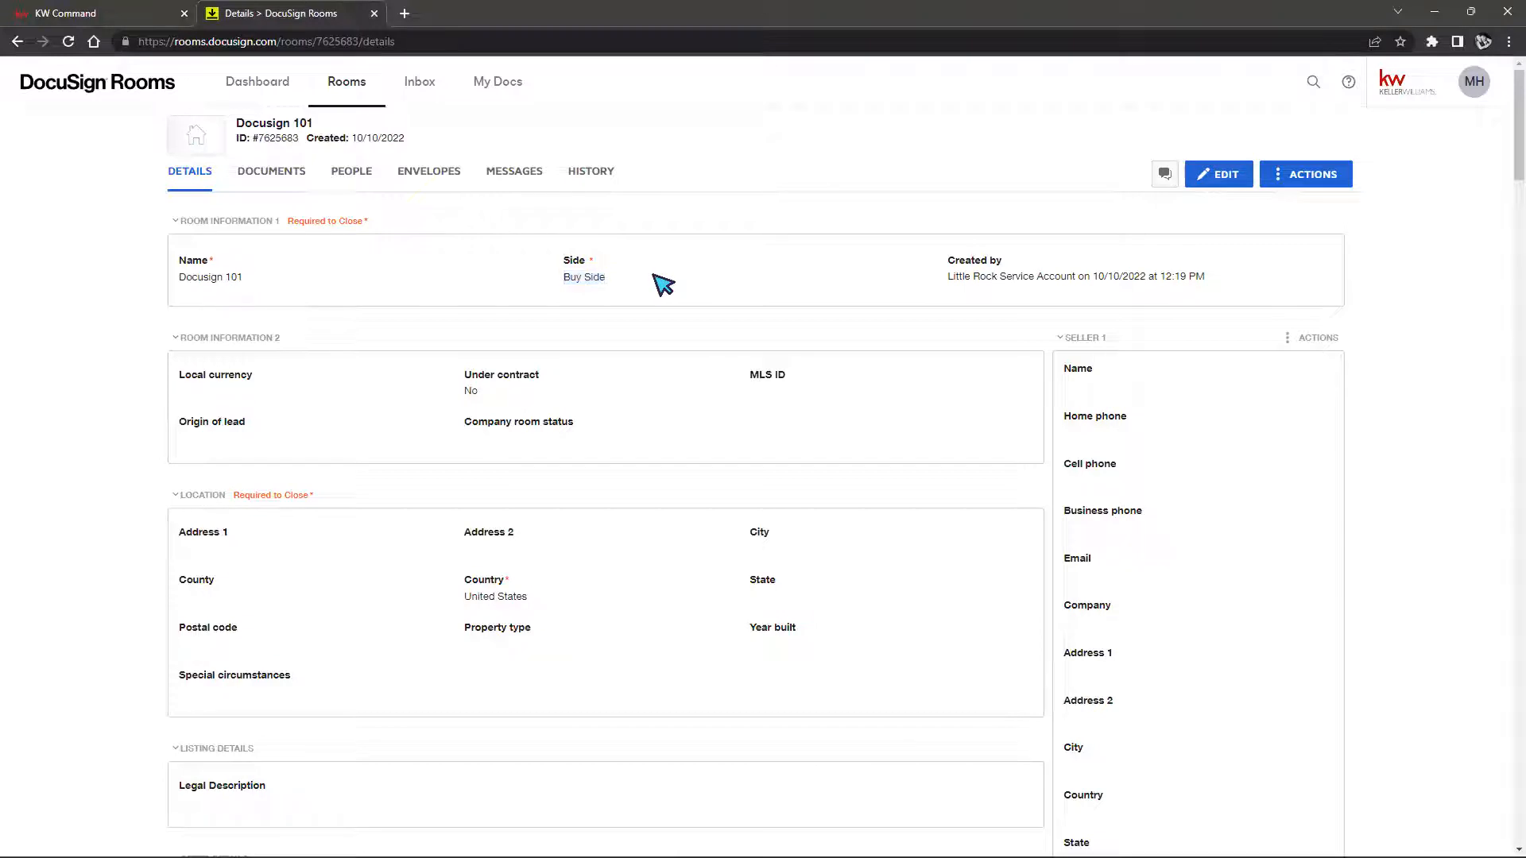
left_click_drag(949, 281, 1213, 279)
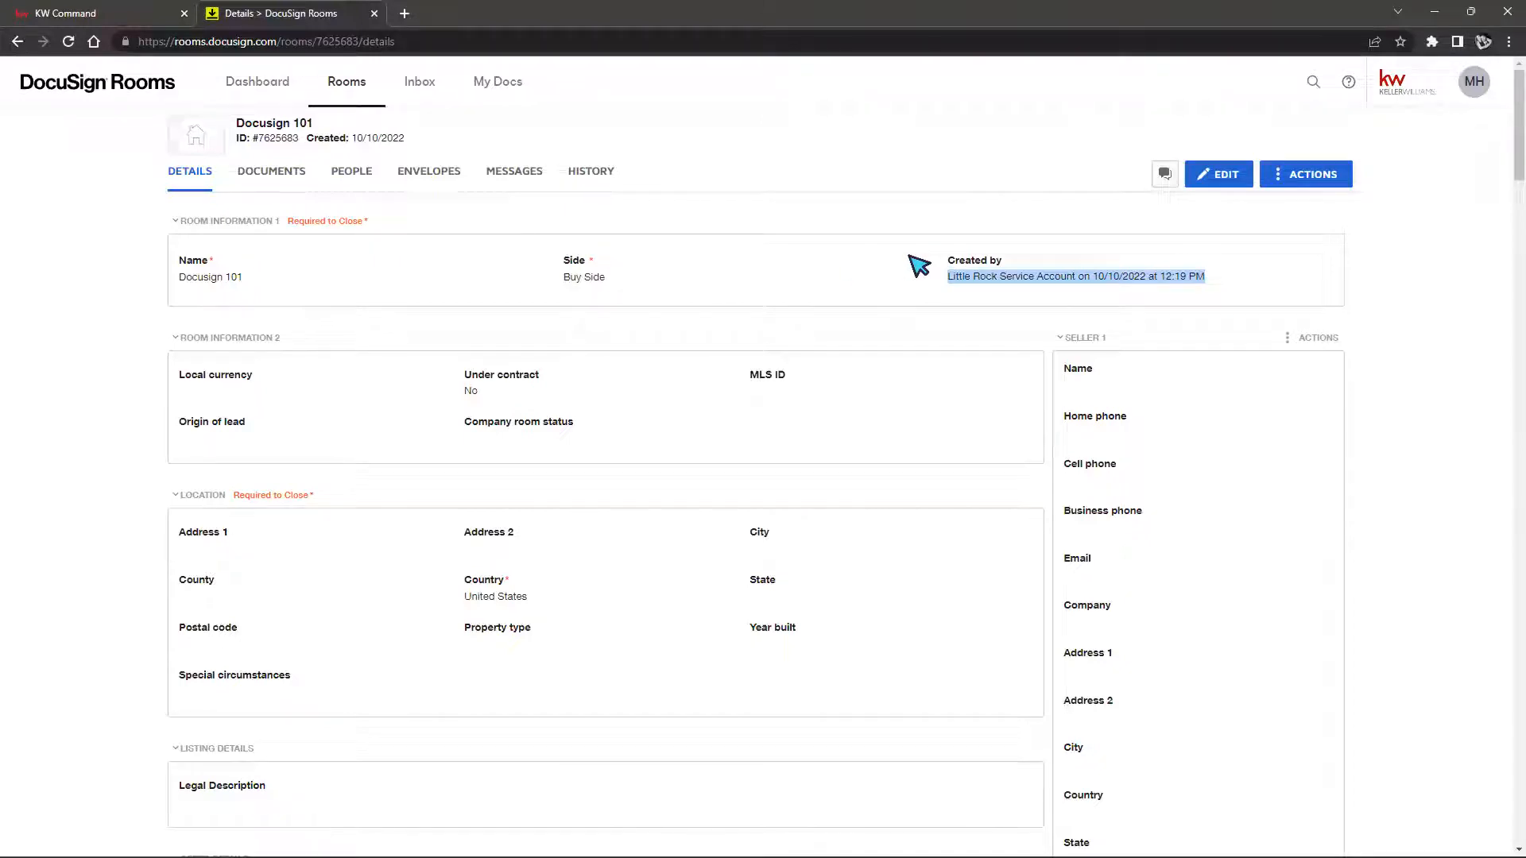
scroll(930, 303, "down", 3)
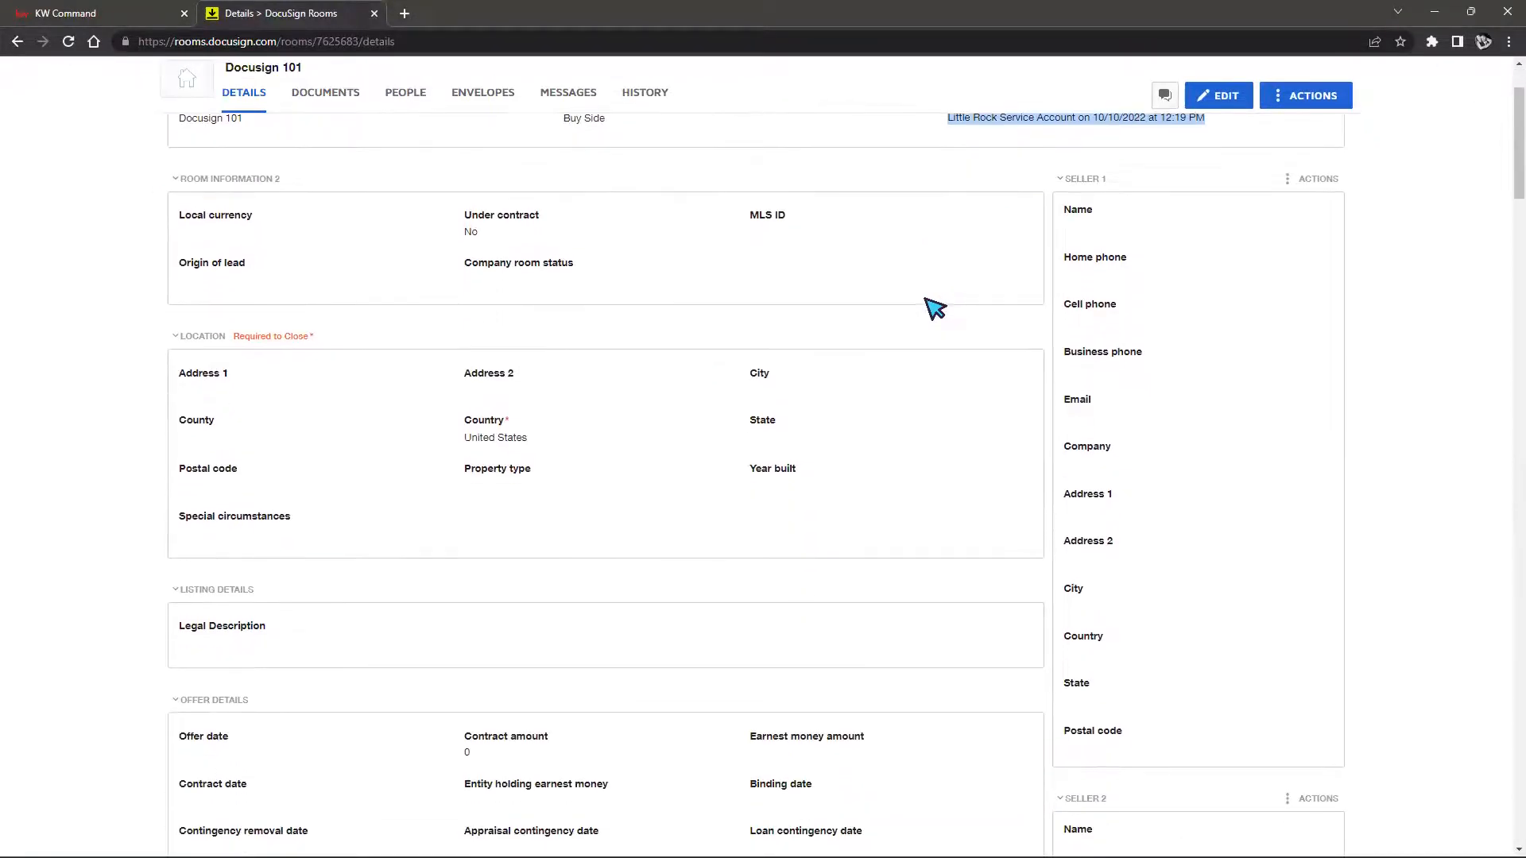
scroll(915, 318, "down", 1)
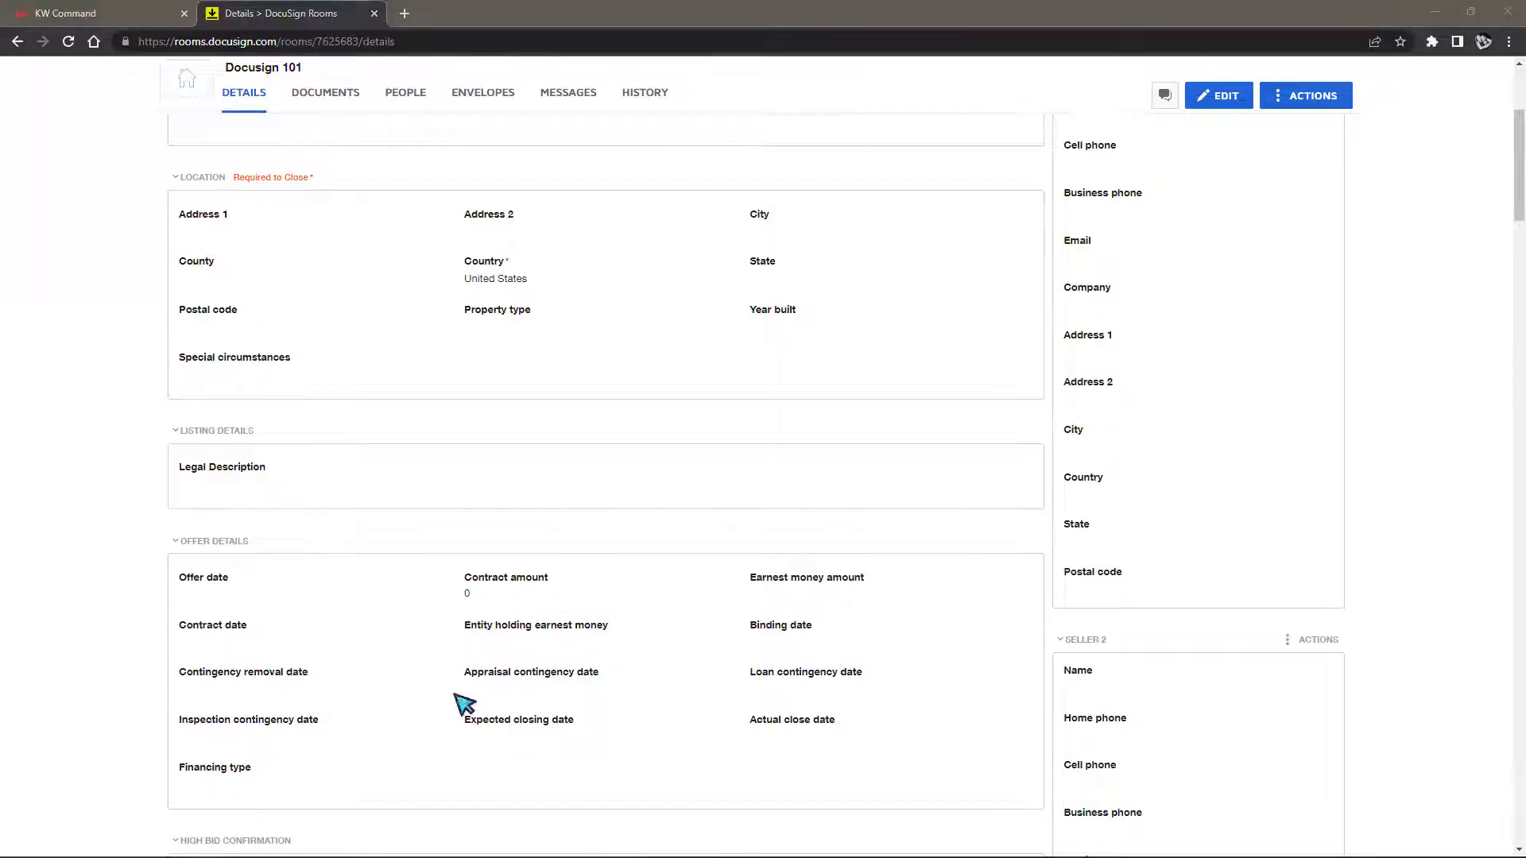
scroll(493, 442, "down", 3)
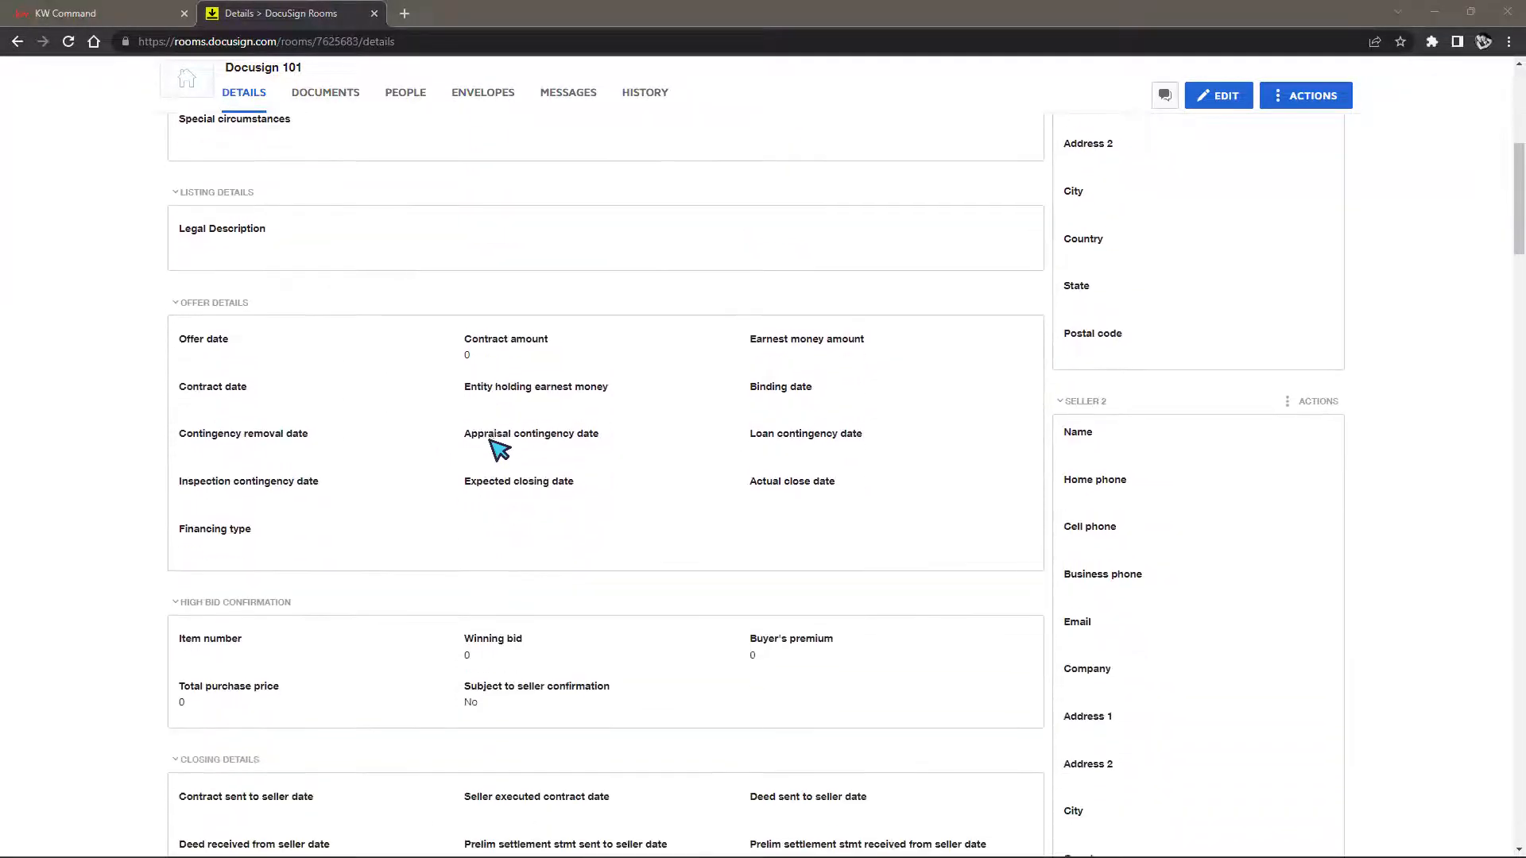
scroll(496, 455, "up", 2)
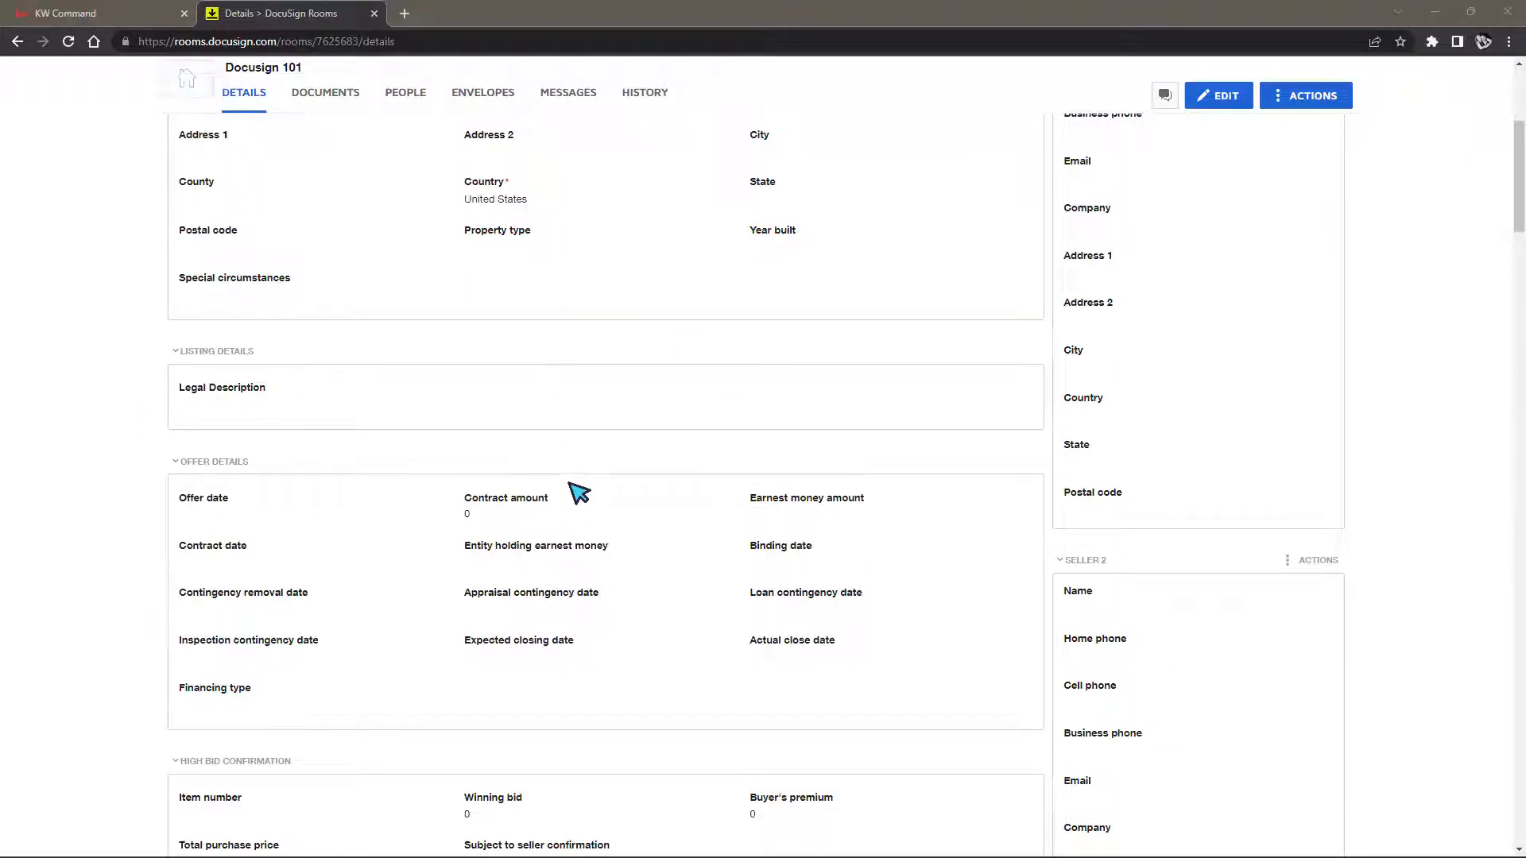
scroll(596, 503, "down", 4)
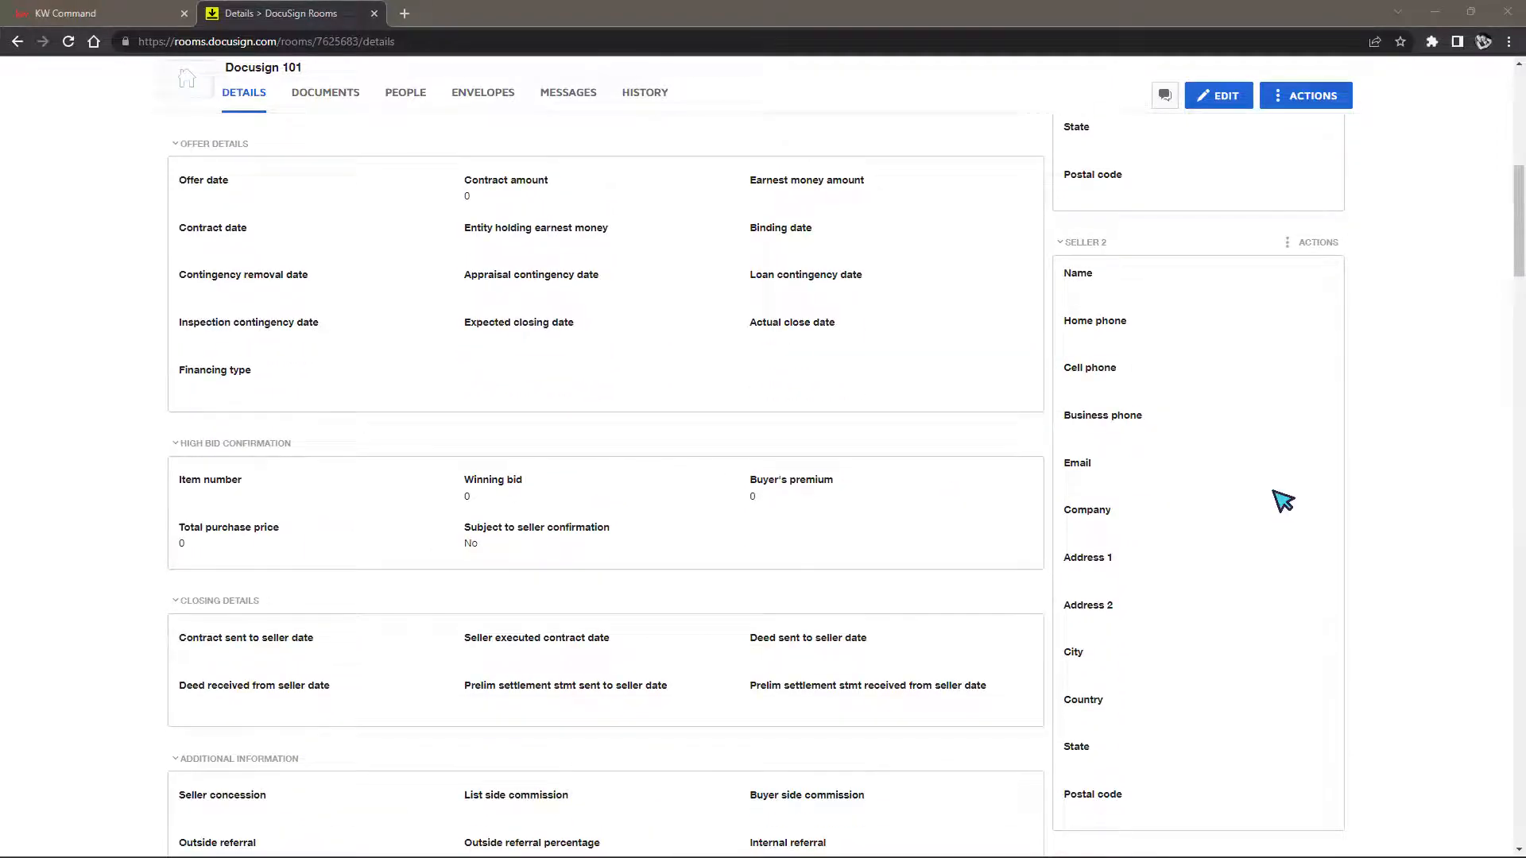
scroll(1256, 402, "up", 2)
scroll(1262, 405, "up", 6)
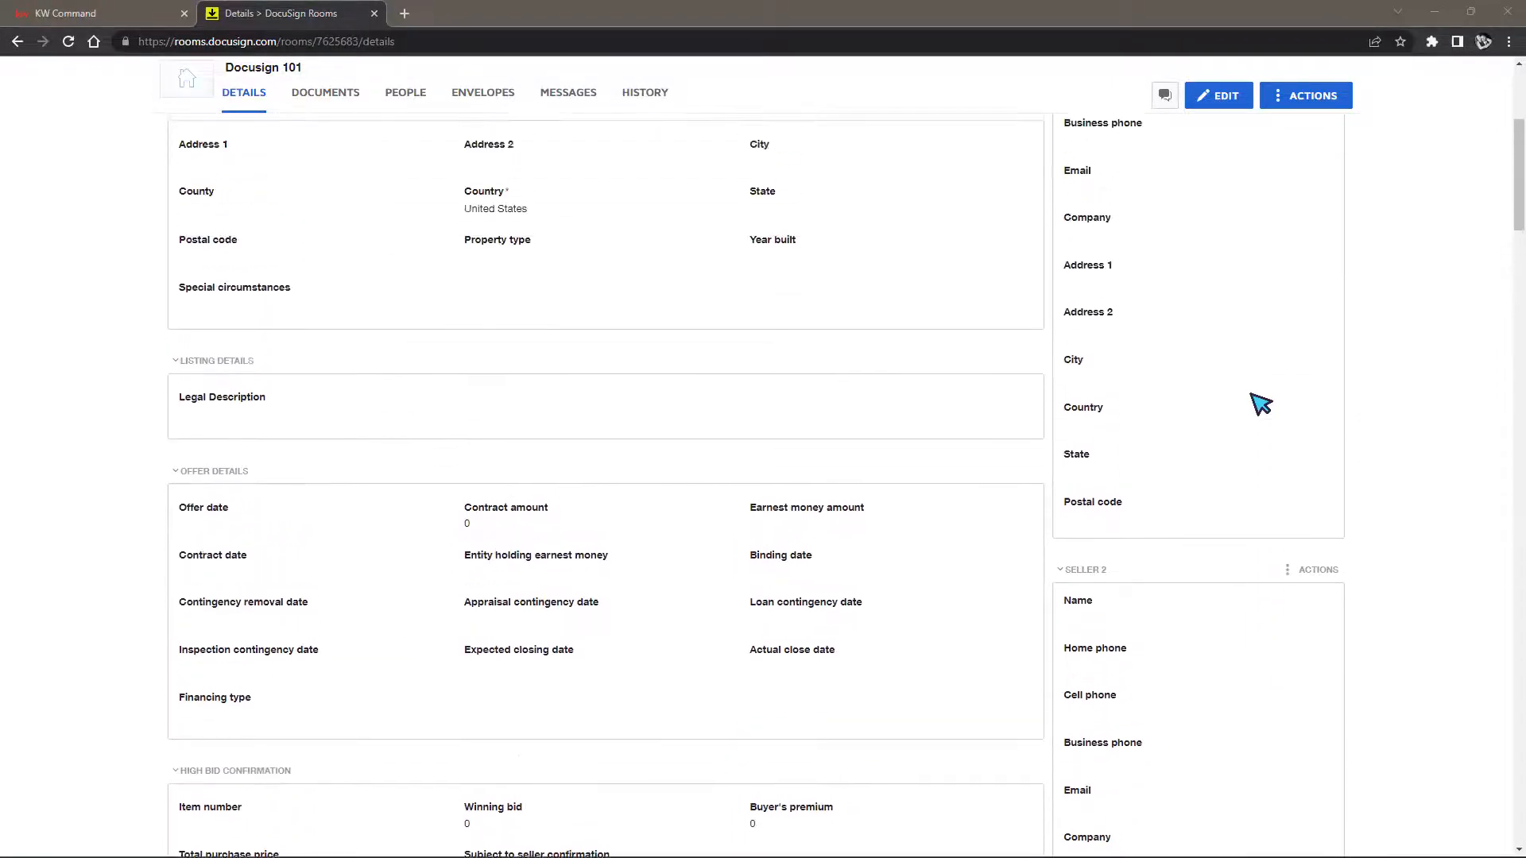
scroll(1261, 406, "down", 3)
scroll(1261, 407, "down", 8)
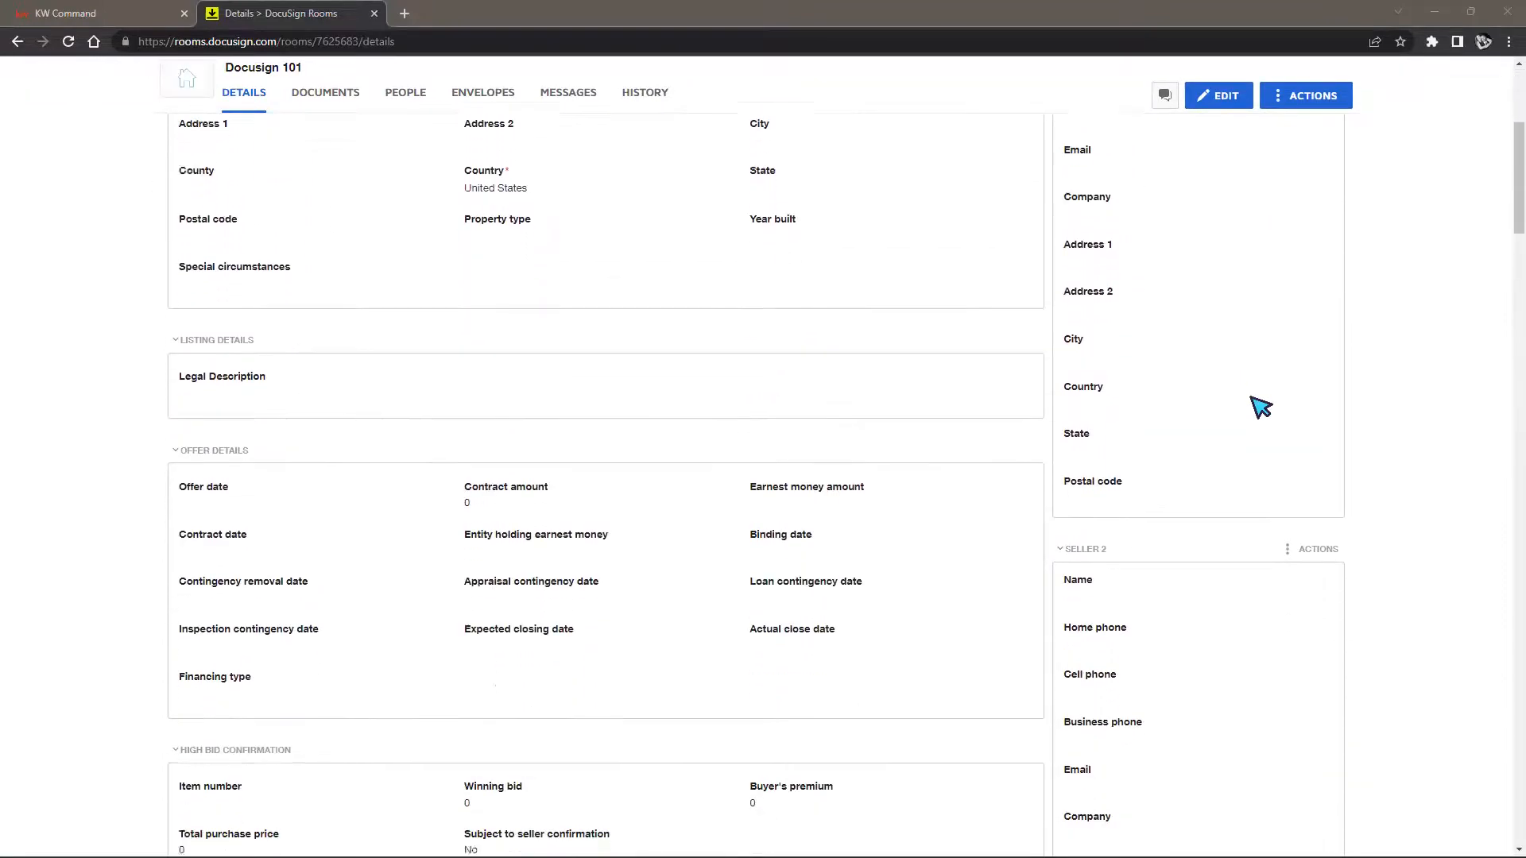
scroll(1262, 407, "down", 5)
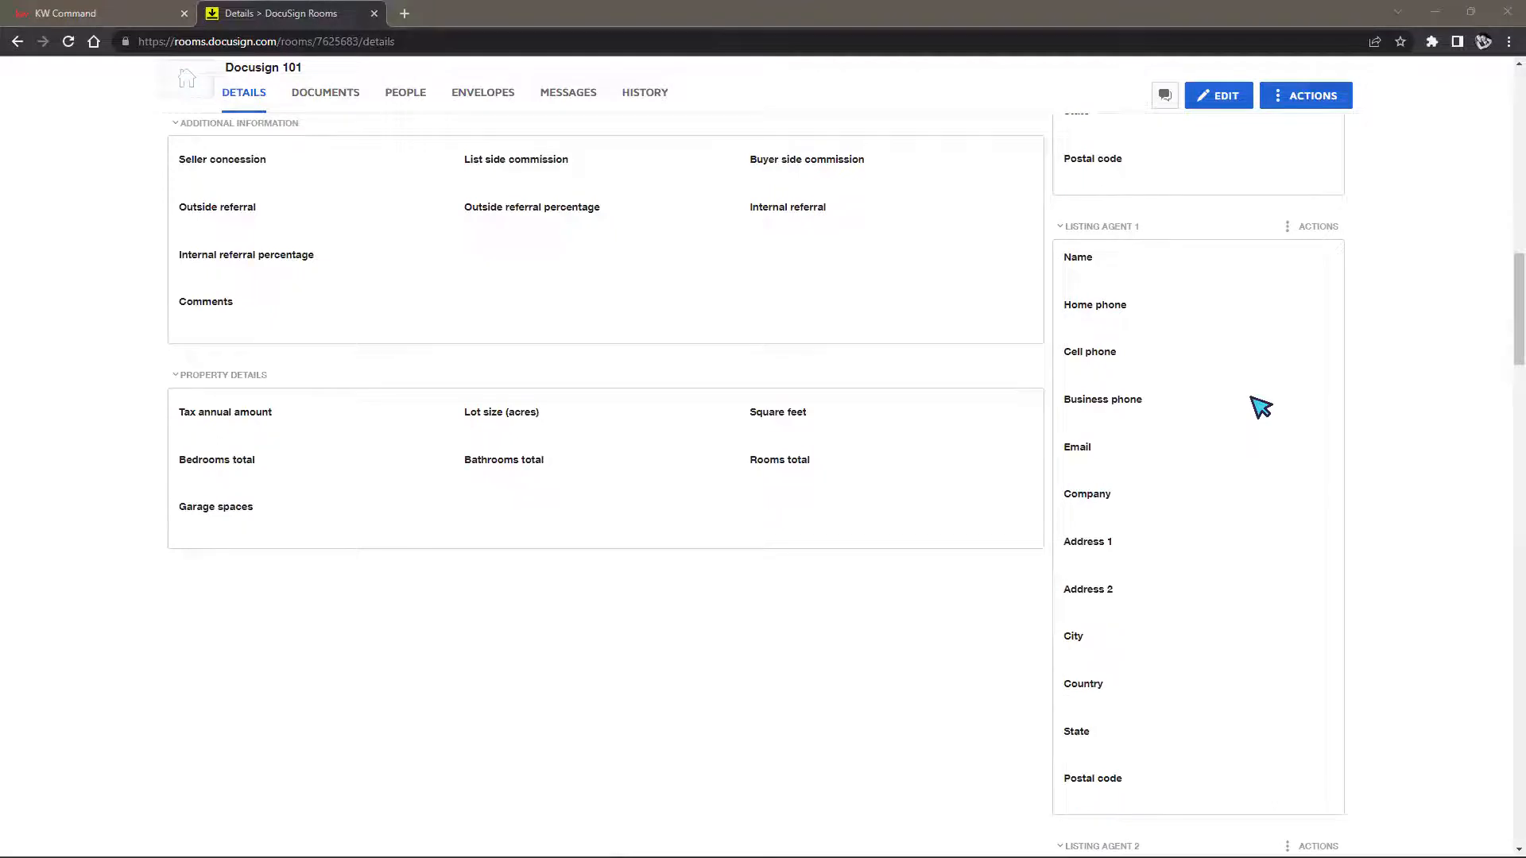
scroll(1262, 406, "down", 1)
scroll(1261, 407, "down", 9)
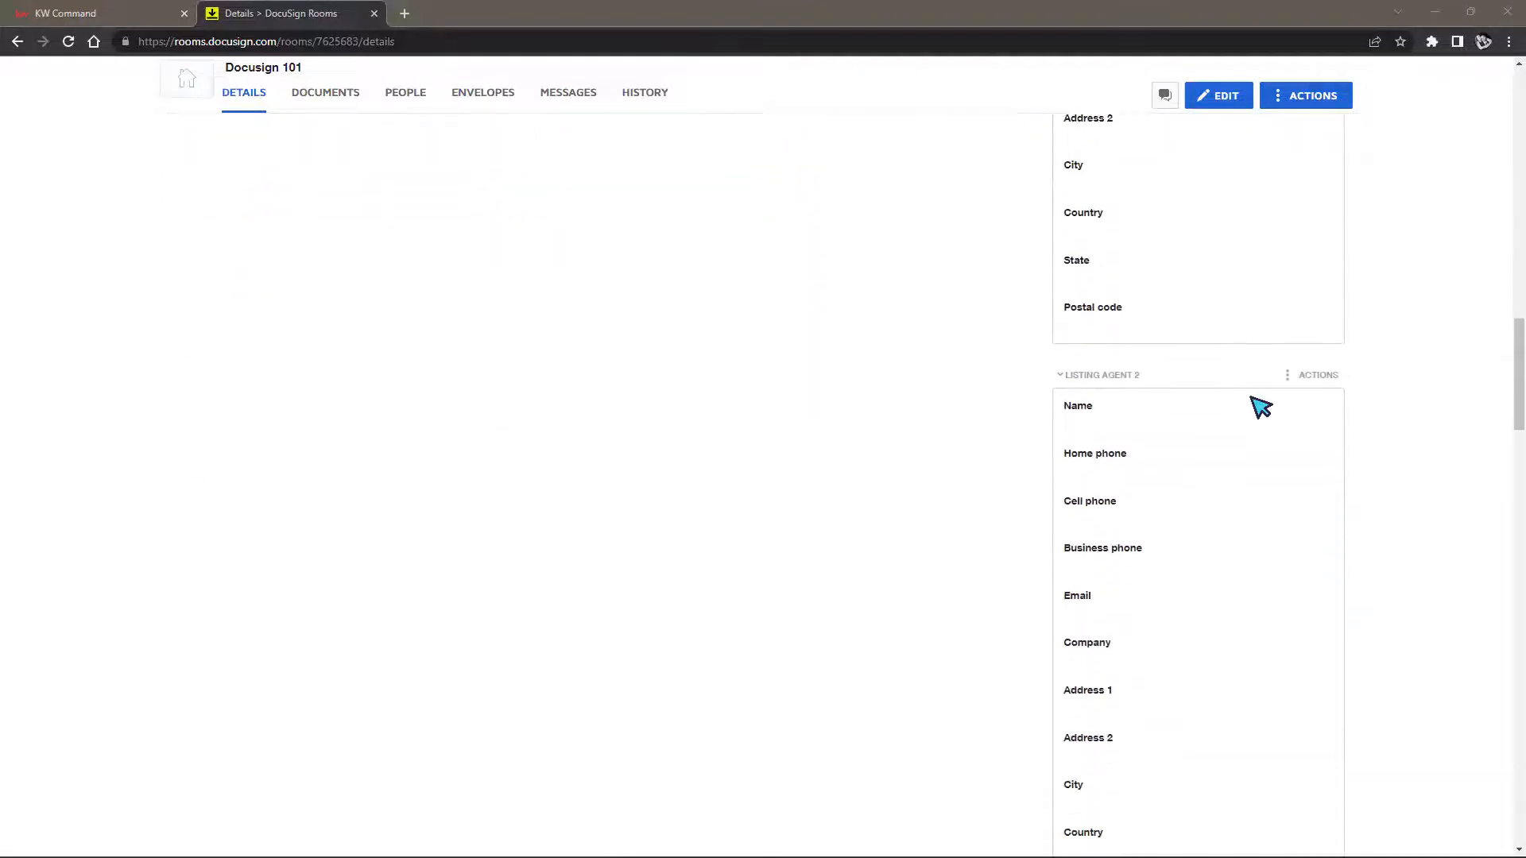
scroll(1261, 407, "down", 5)
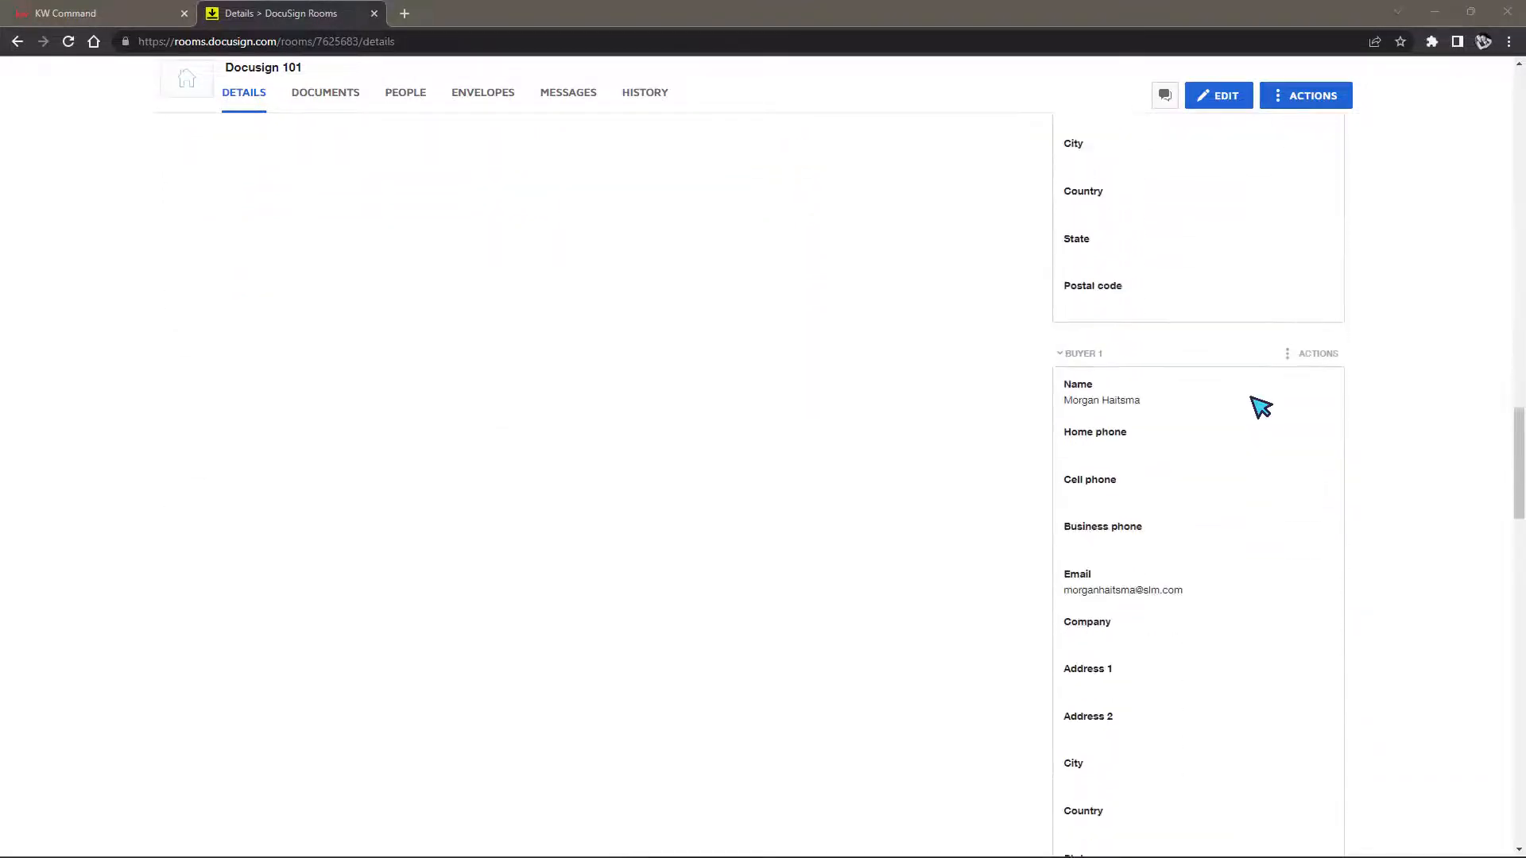
left_click_drag(1066, 324, 1142, 322)
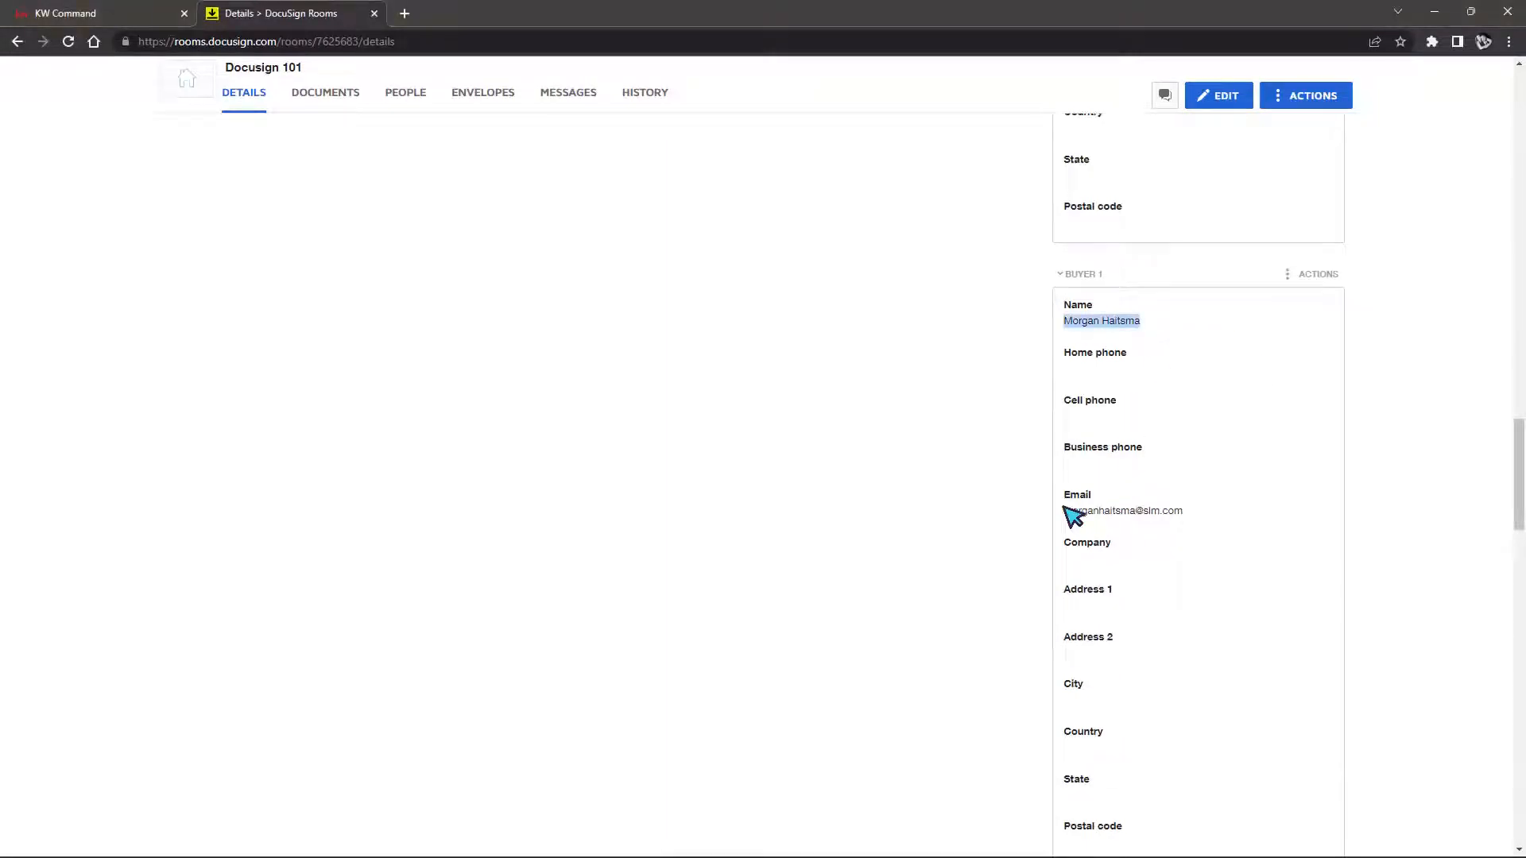
left_click_drag(1067, 513, 1226, 513)
scroll(1224, 489, "down", 1)
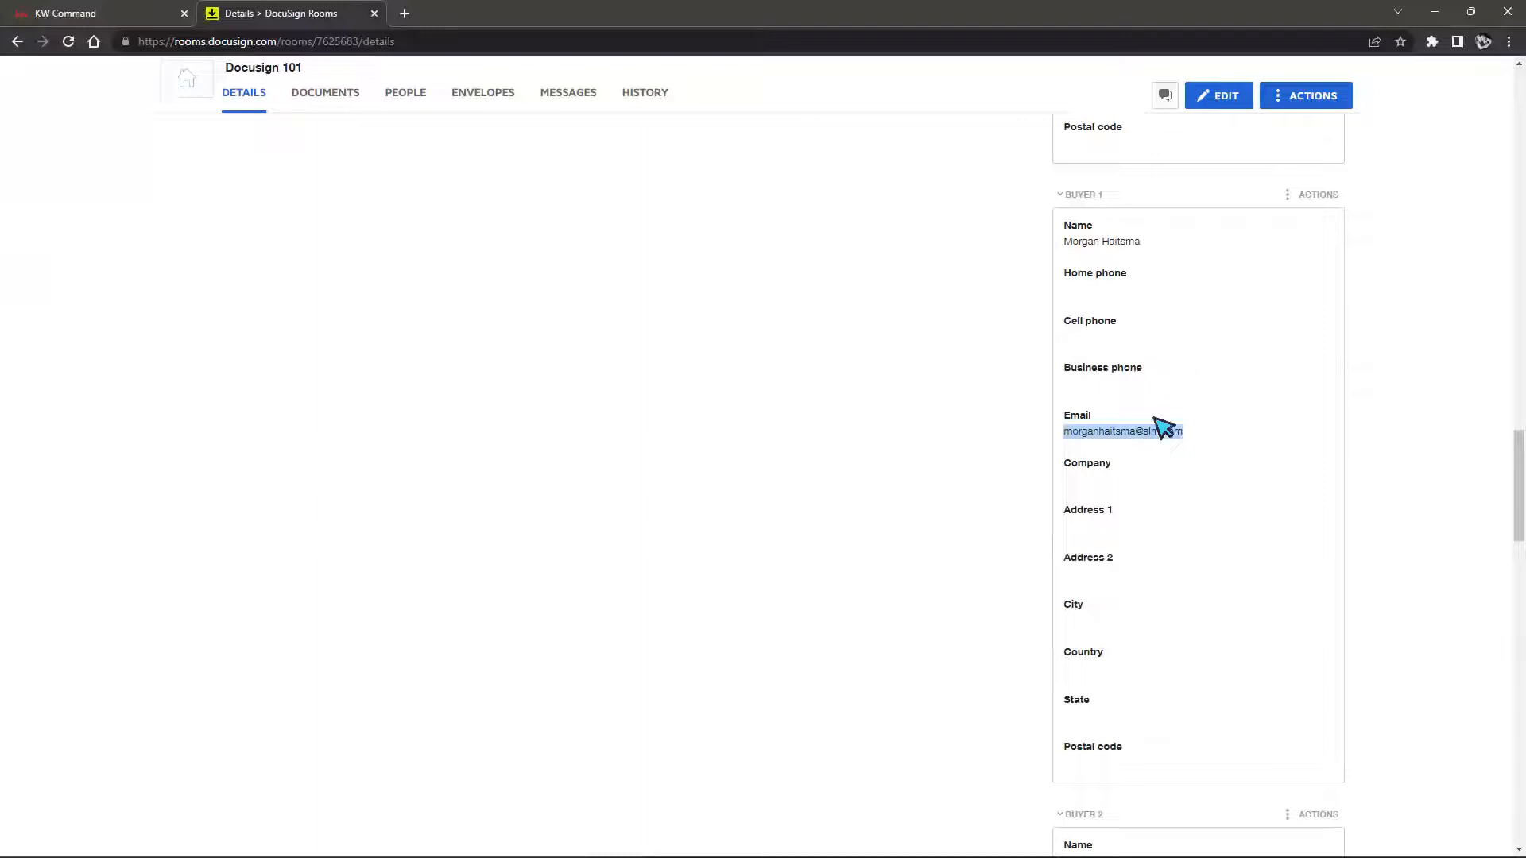
scroll(1187, 634, "down", 2)
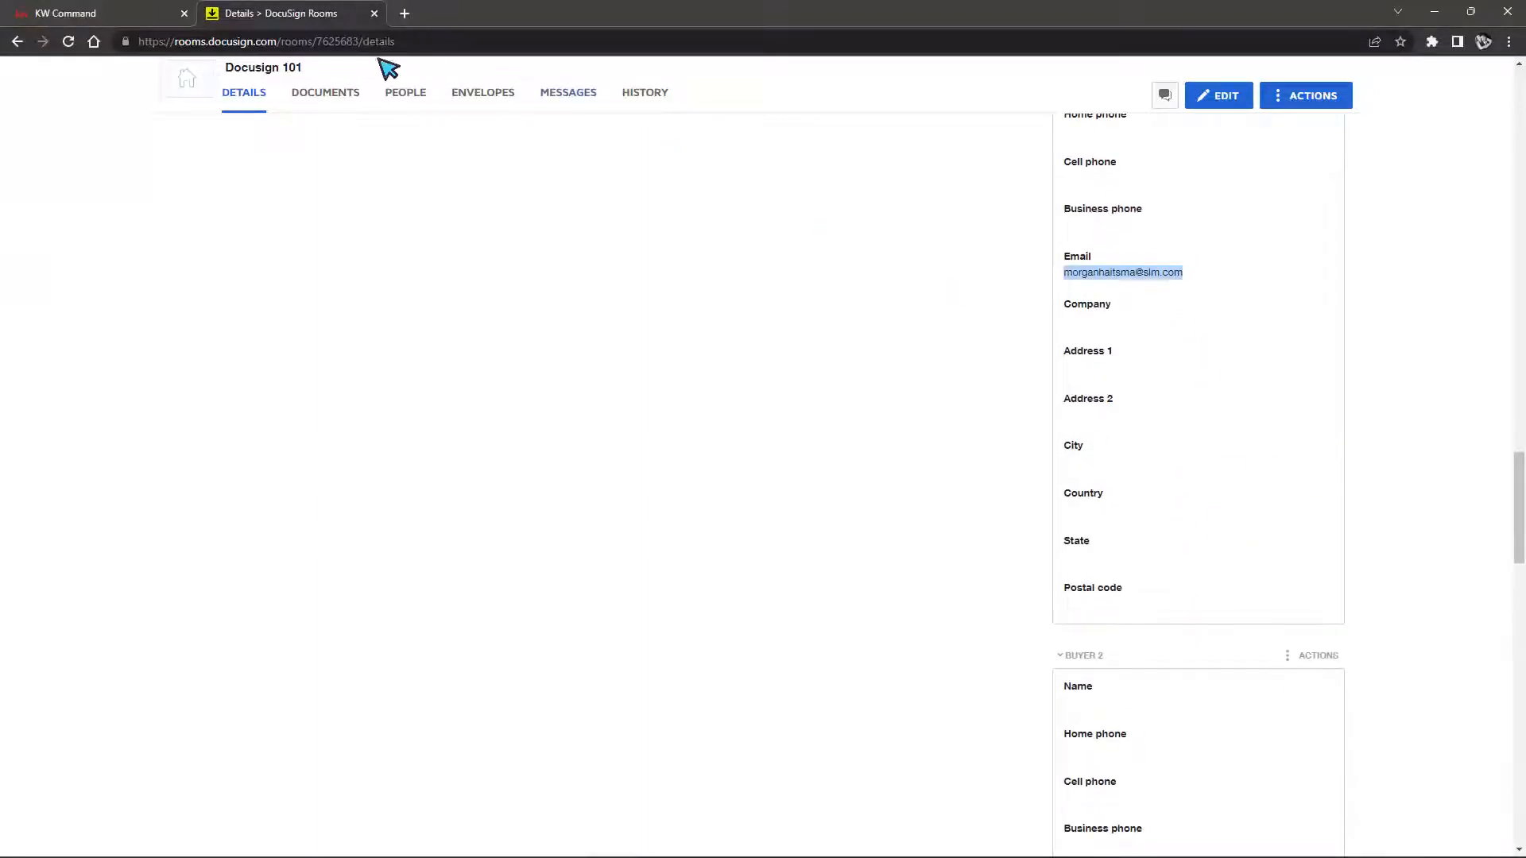
left_click(64, 16)
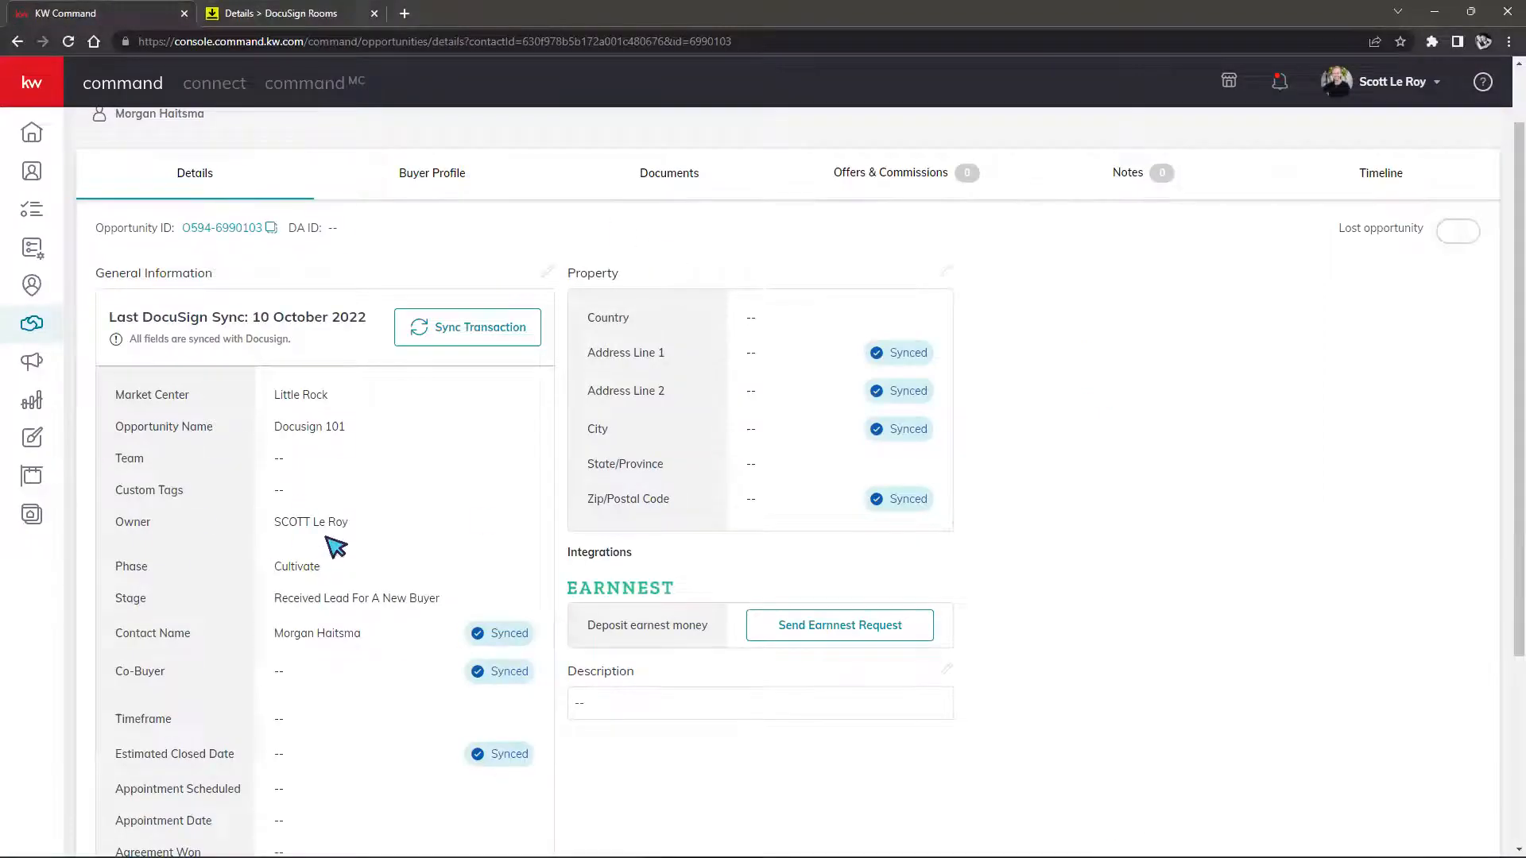
left_click(321, 12)
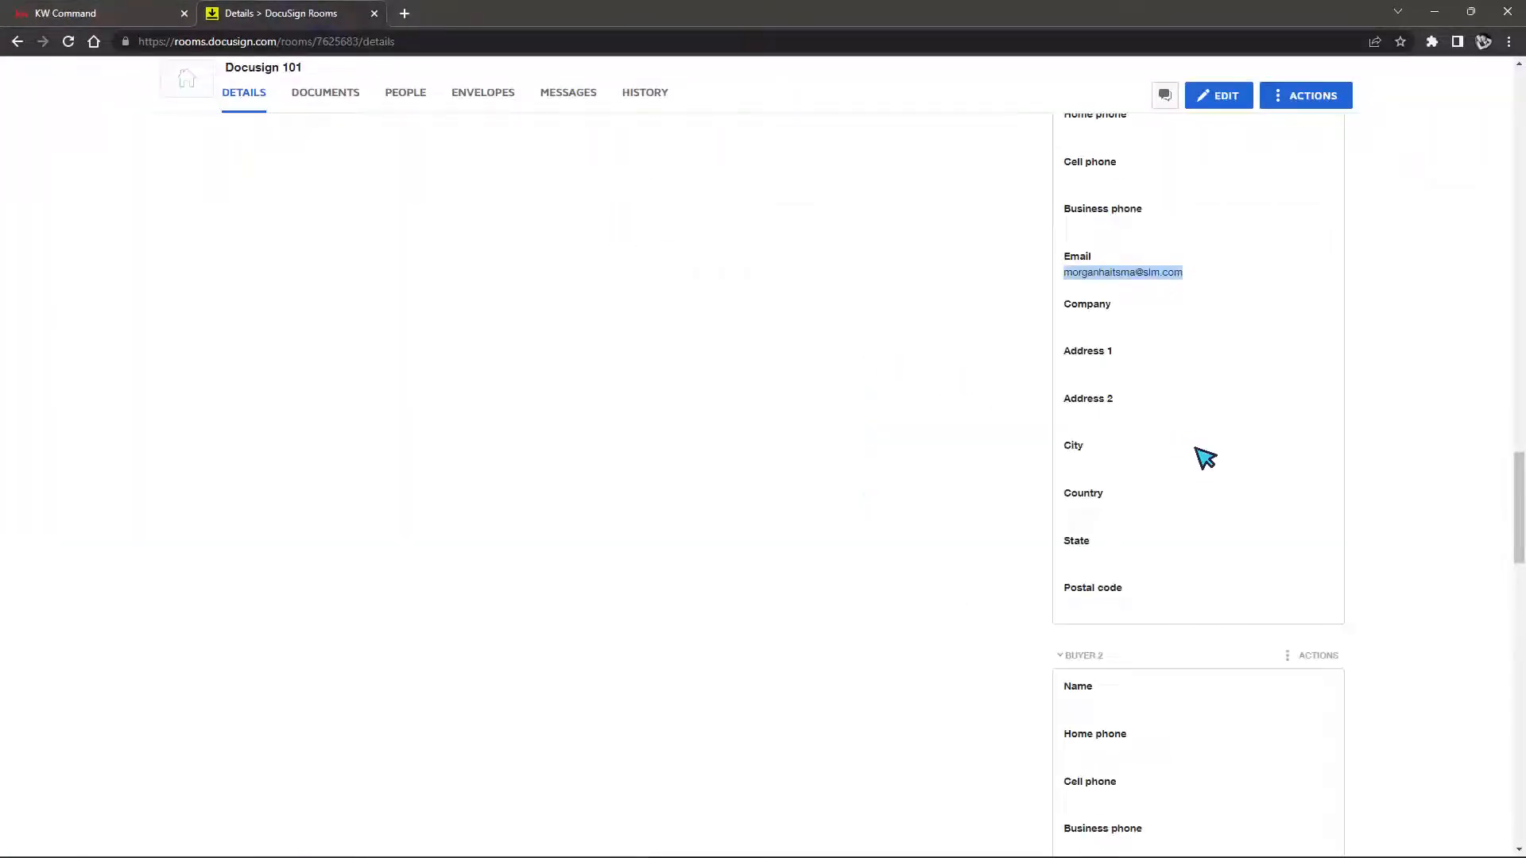
scroll(1206, 470, "down", 3)
scroll(1206, 470, "down", 8)
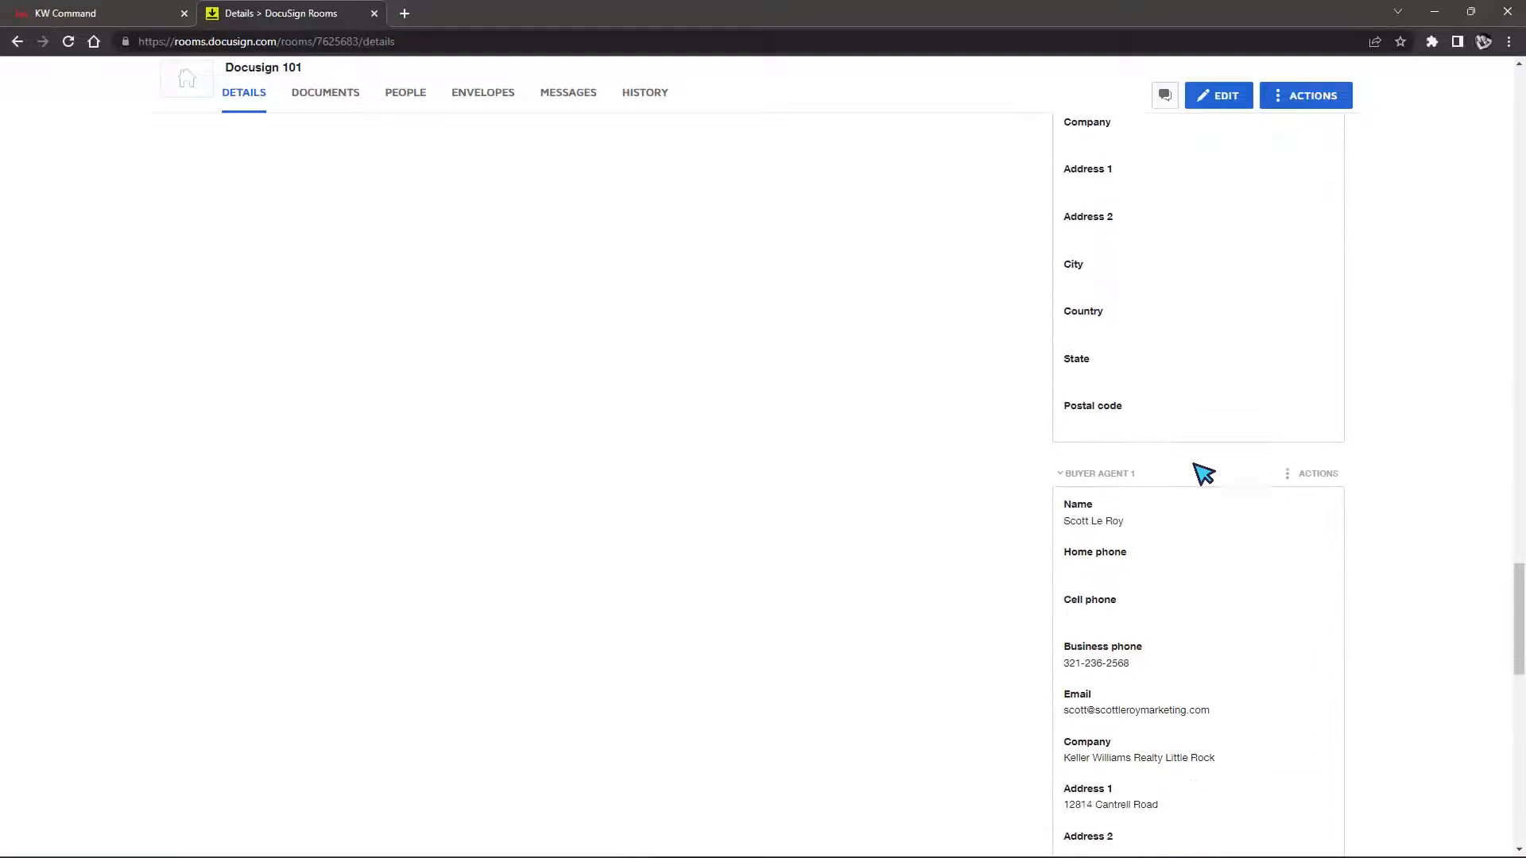
scroll(1169, 461, "down", 2)
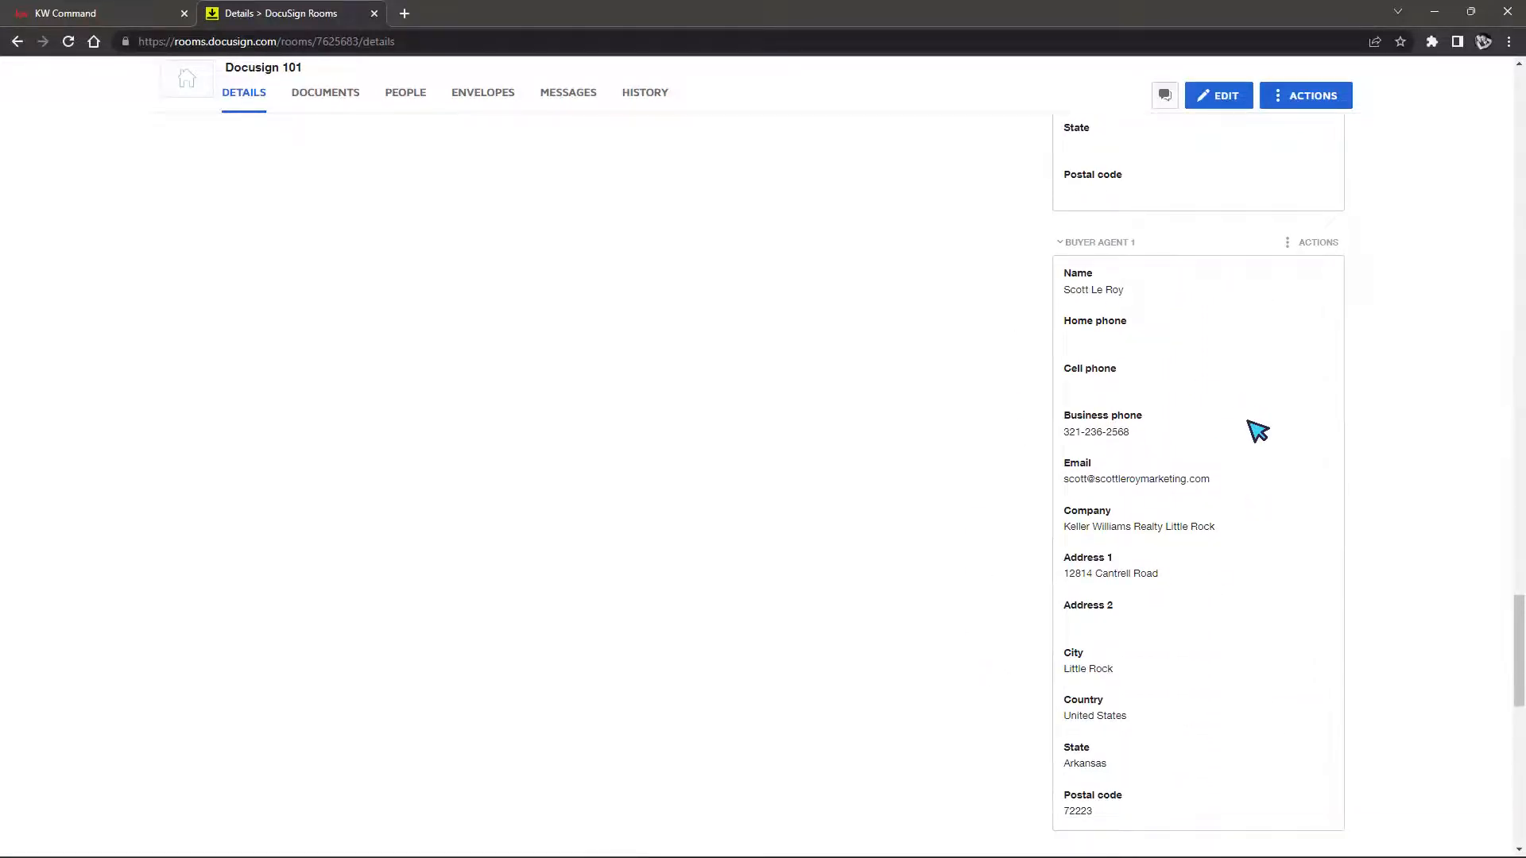
scroll(1205, 453, "down", 6)
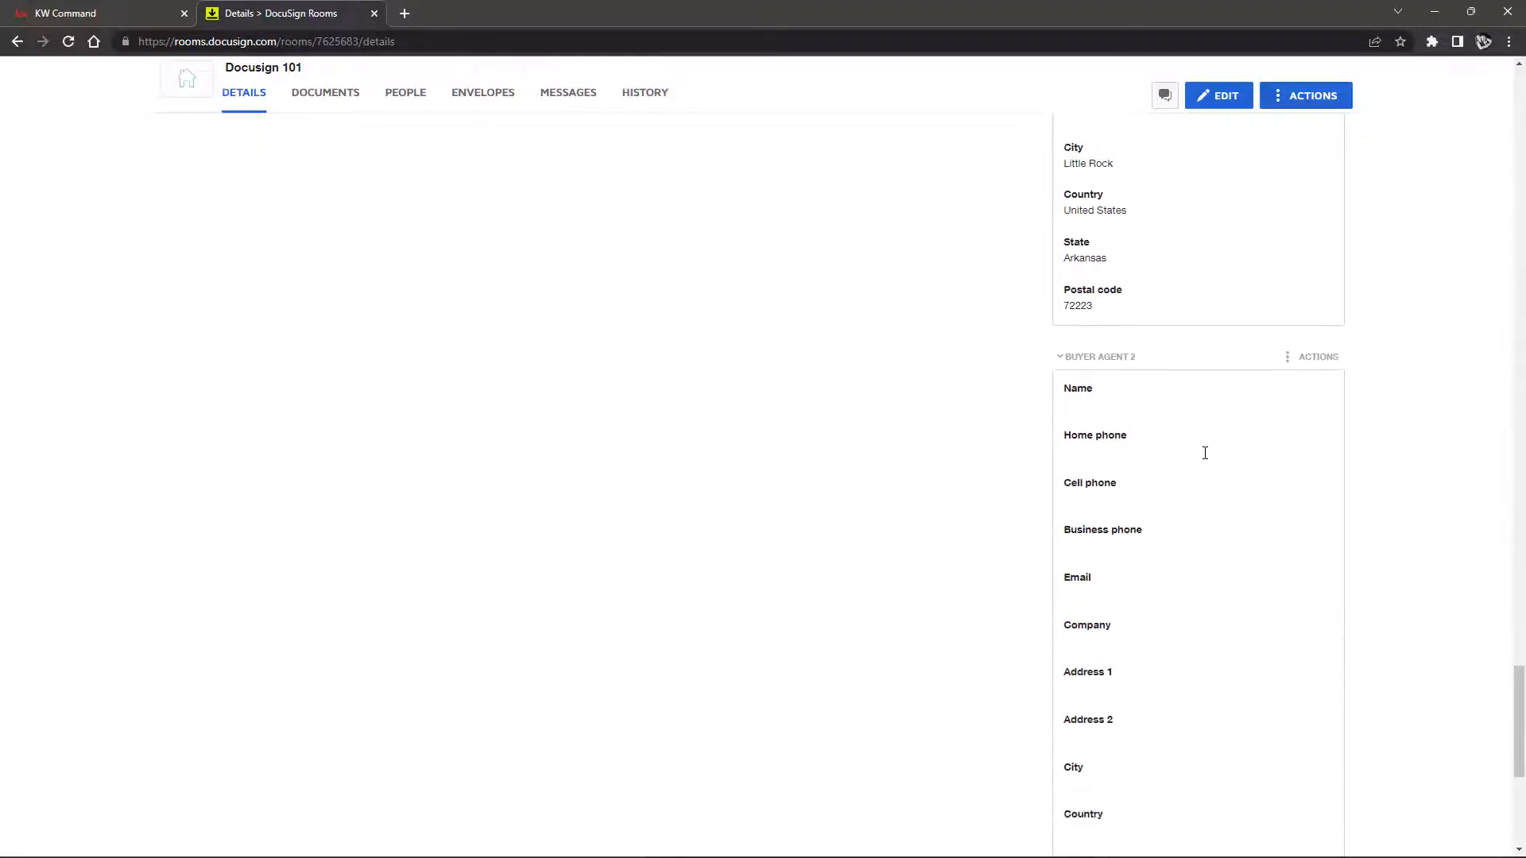
scroll(934, 566, "down", 3)
scroll(931, 570, "down", 2)
scroll(930, 572, "up", 9)
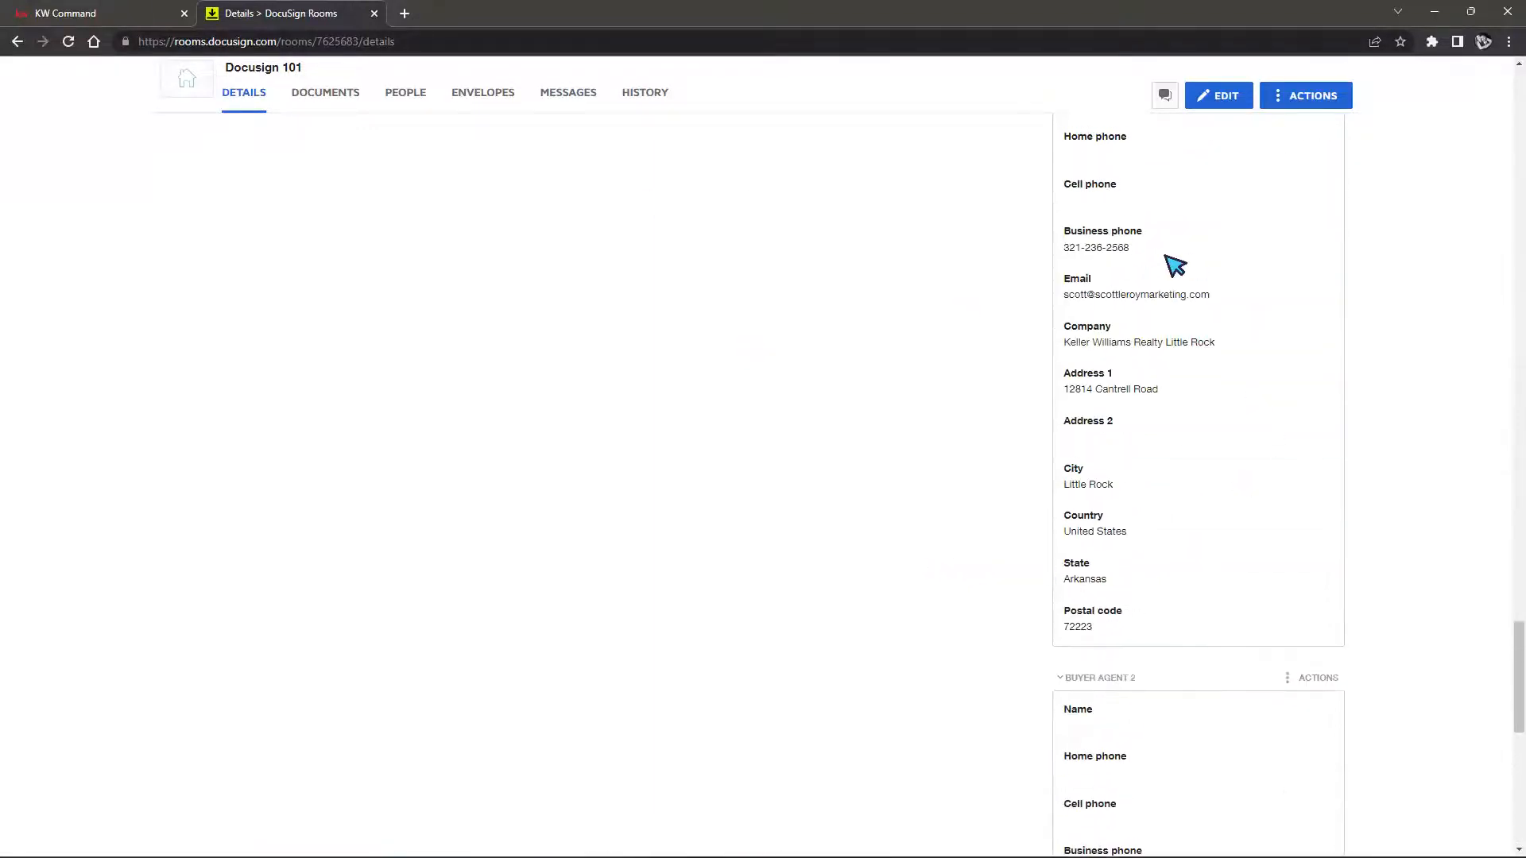
scroll(1281, 509, "up", 10)
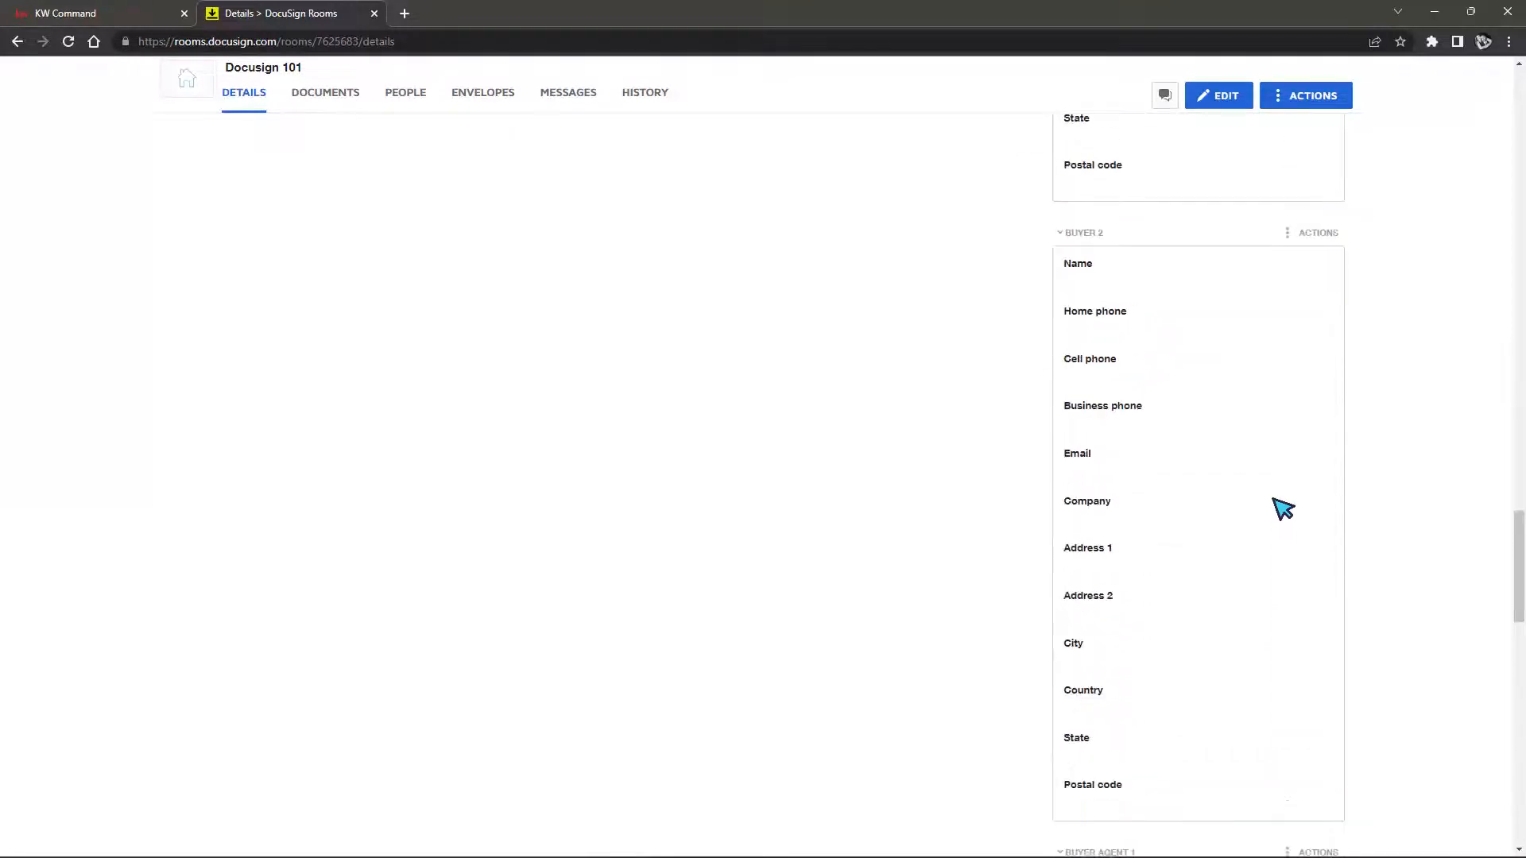
scroll(1224, 481, "up", 1)
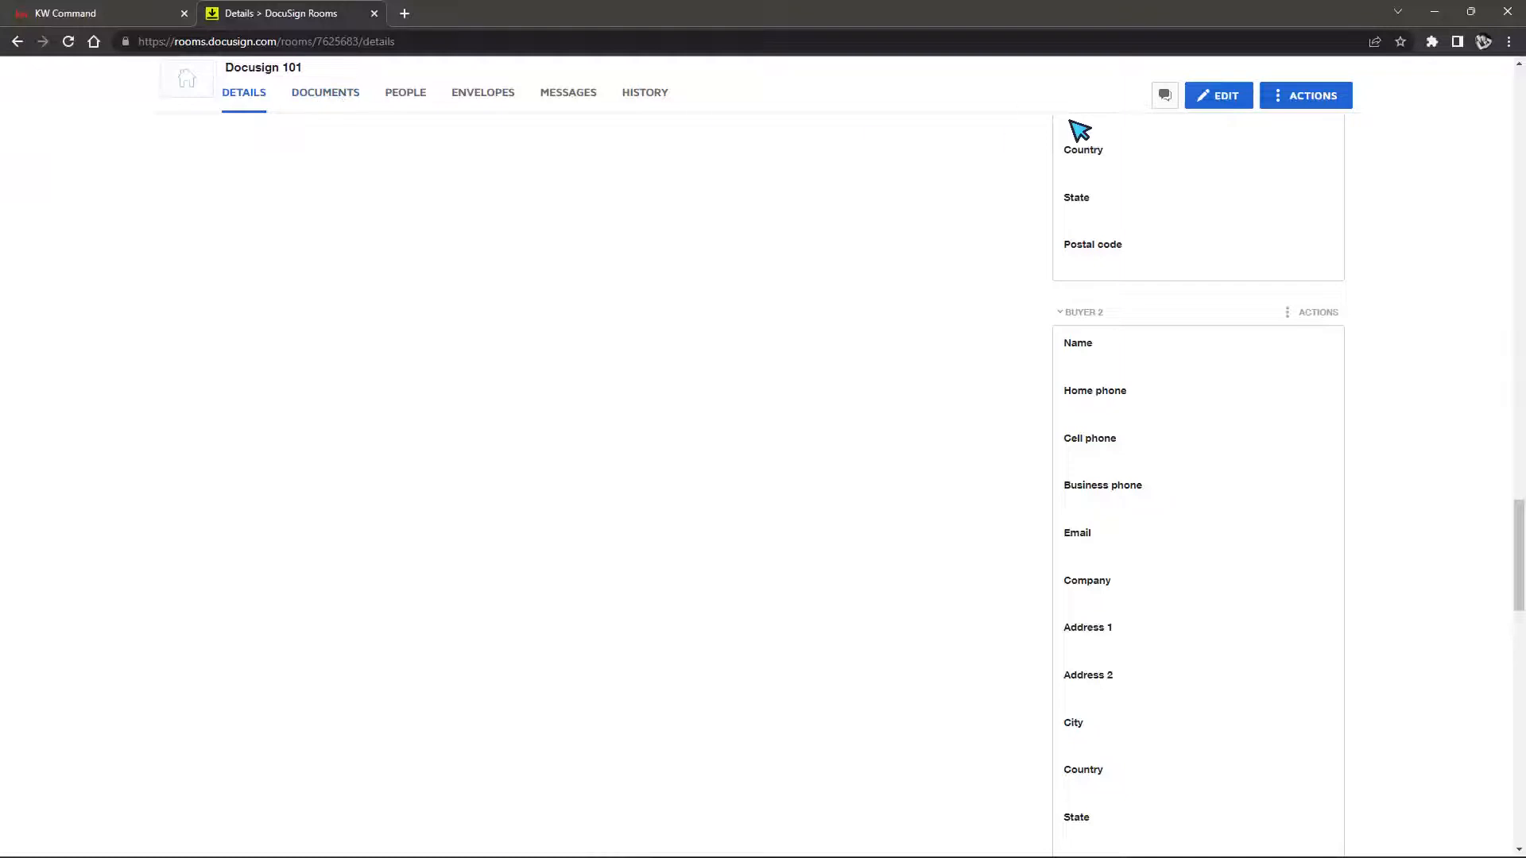
scroll(1185, 368, "up", 6)
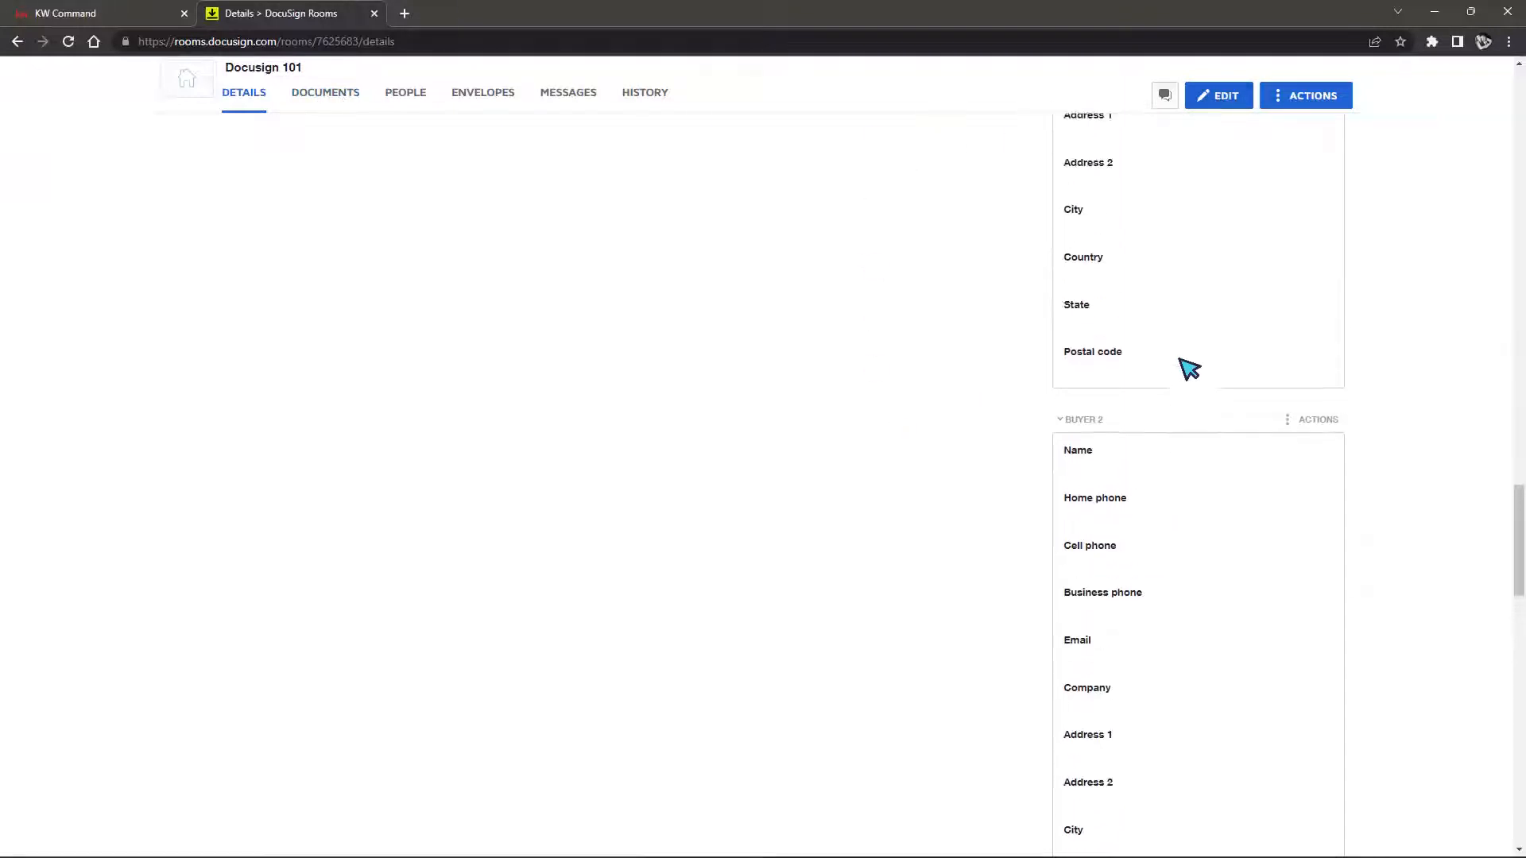
Edit the room's Additional Information (Comments, referral fields) and save the room details
left_click(1218, 99)
scroll(1192, 334, "down", 3)
scroll(1195, 334, "up", 10)
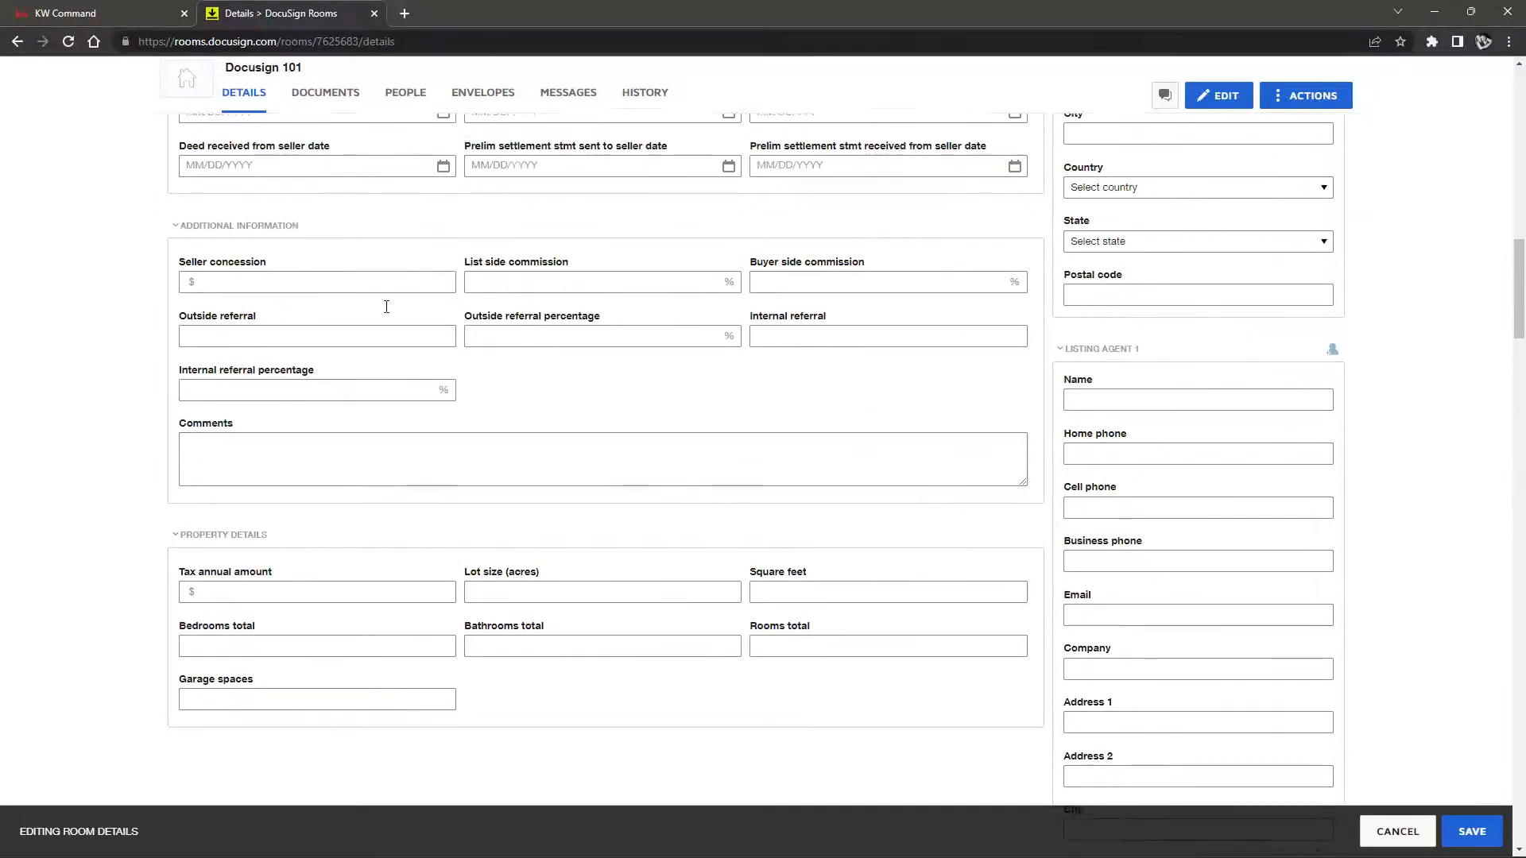
left_click(312, 455)
left_click(328, 398)
left_click(351, 337)
left_click(520, 344)
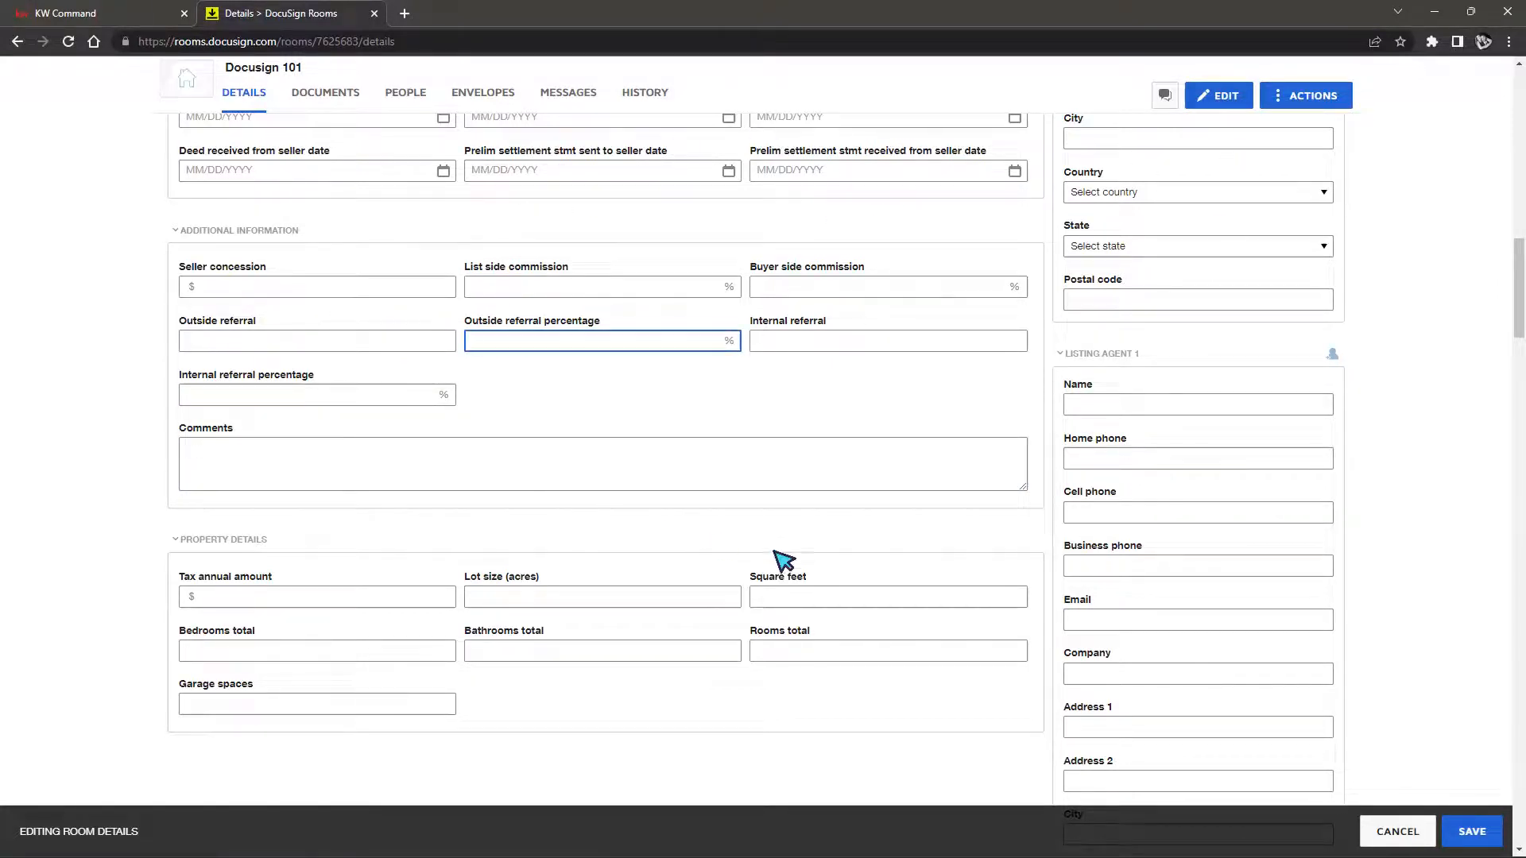
left_click(1471, 832)
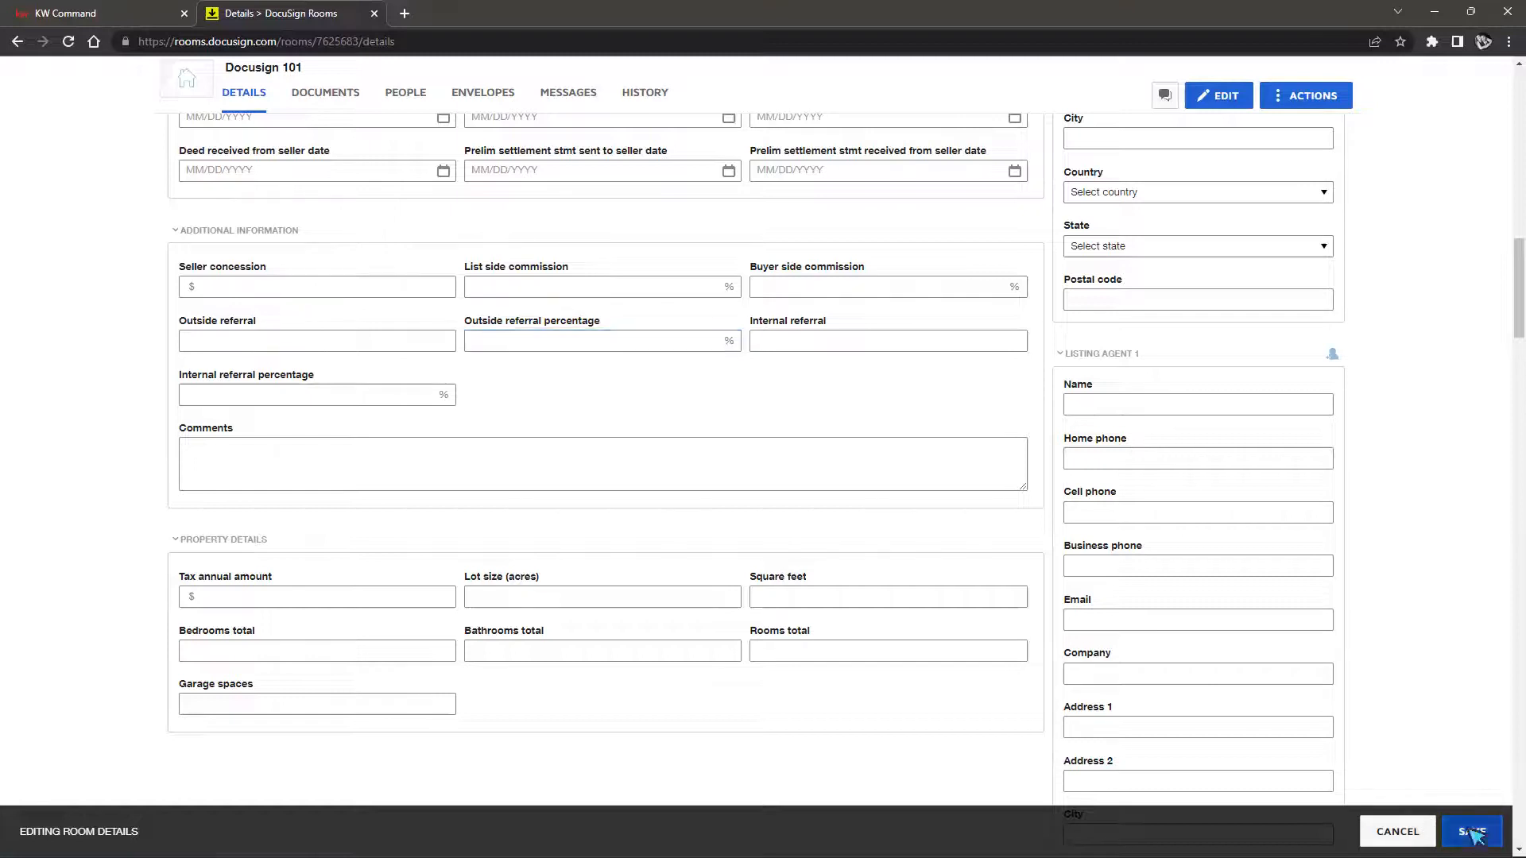
scroll(925, 339, "up", 12)
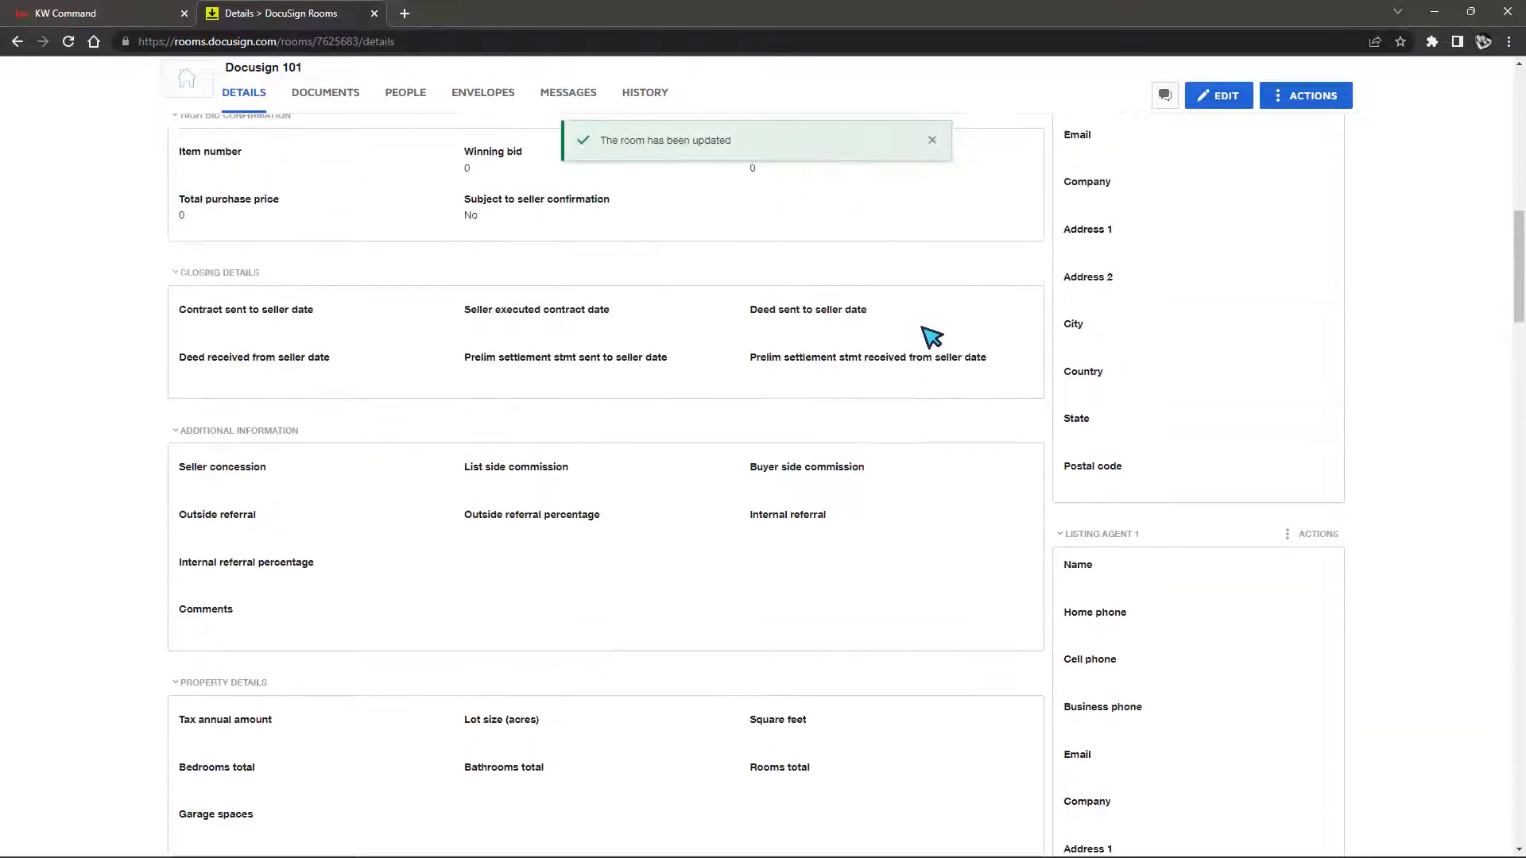
scroll(924, 343, "up", 4)
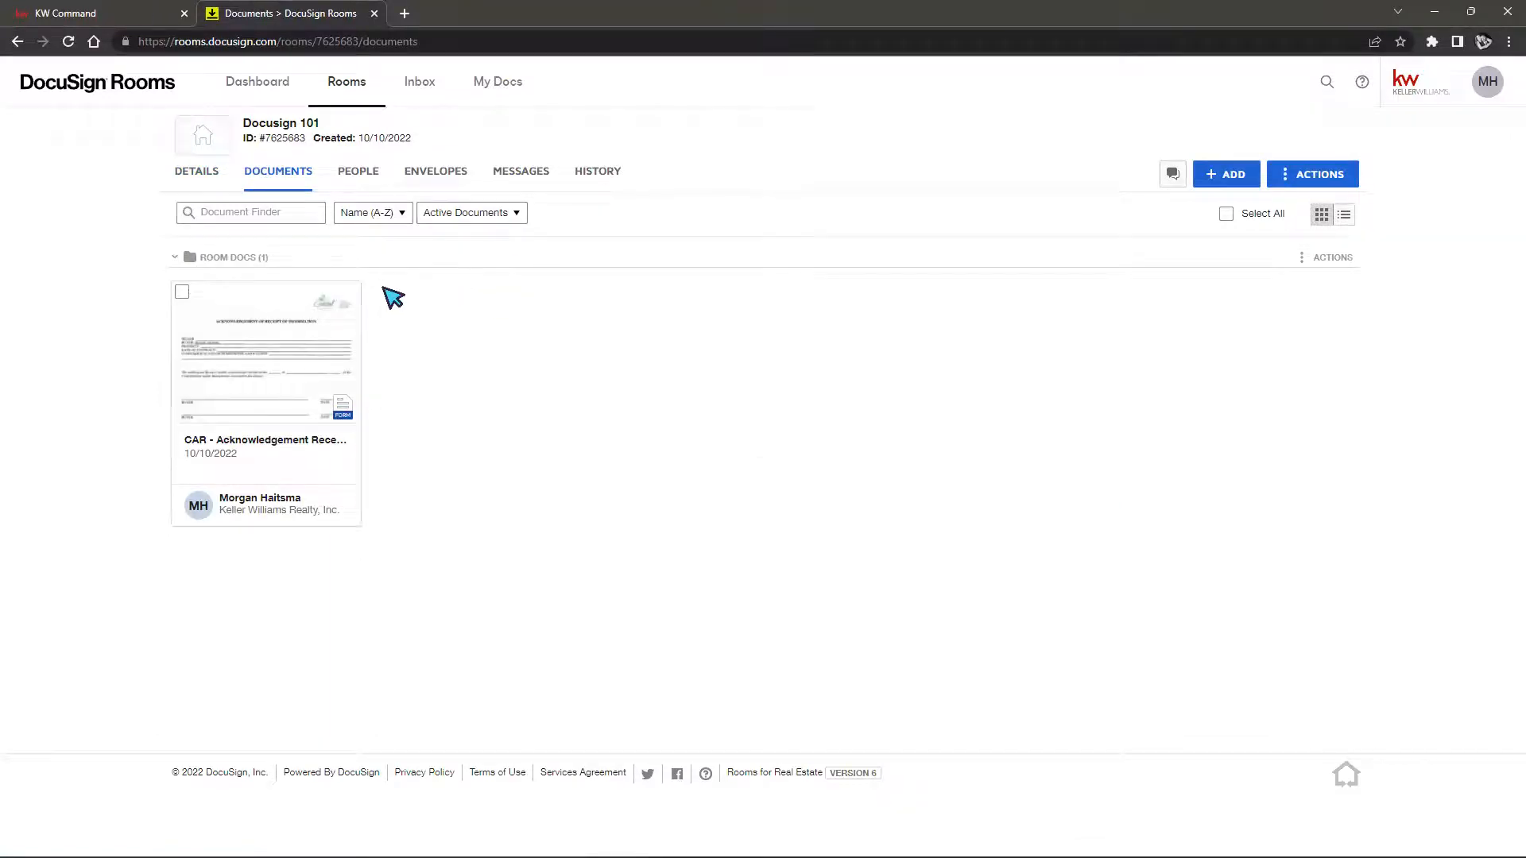
Open the CAR Acknowledgement form, enter the seller's name, and save and close it
left_click(261, 375)
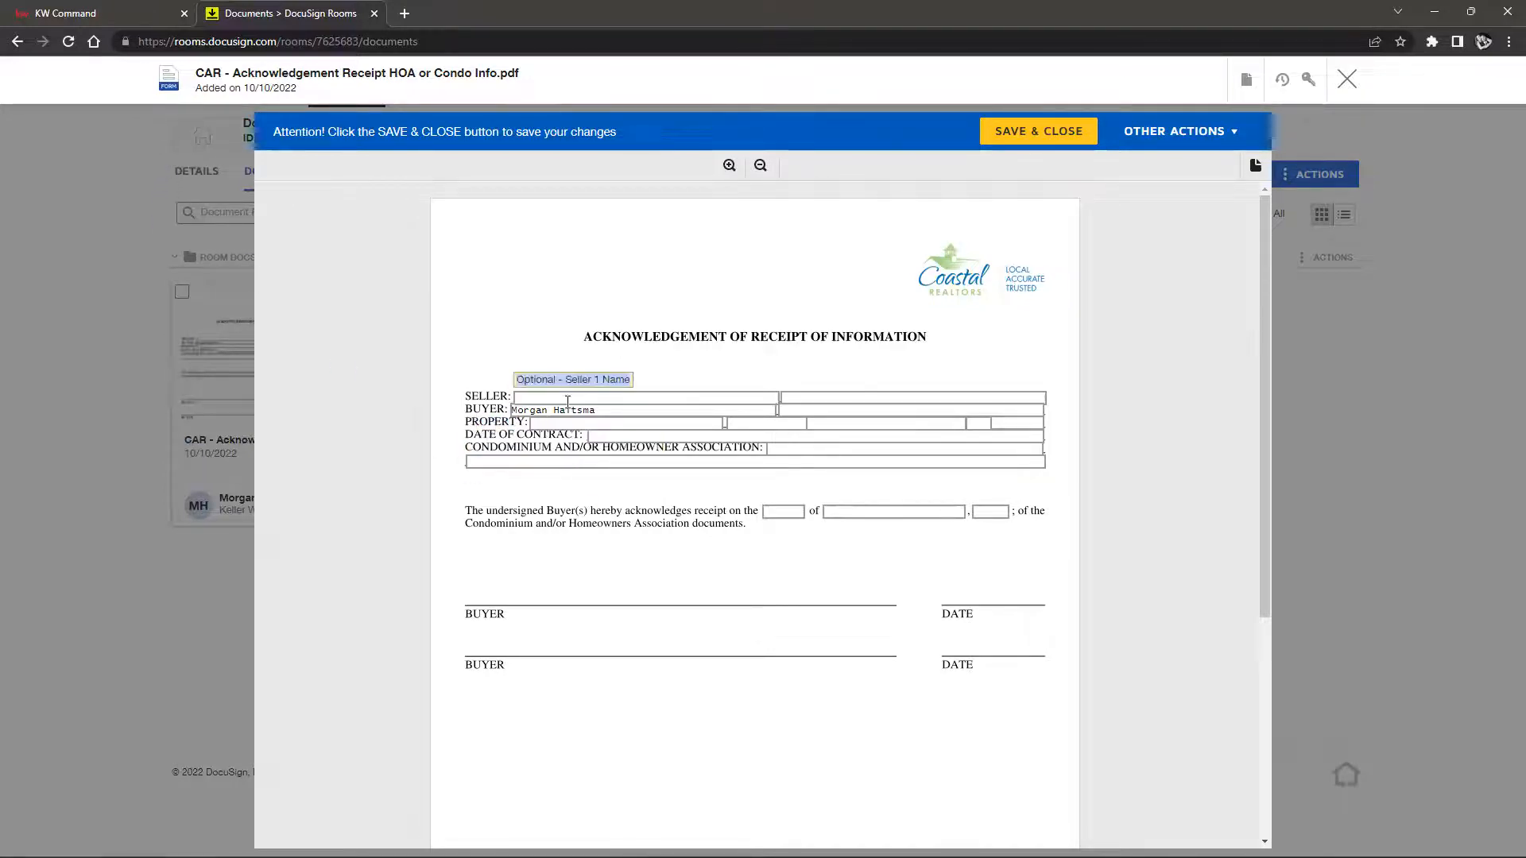
scroll(914, 602, "down", 4)
scroll(918, 604, "up", 4)
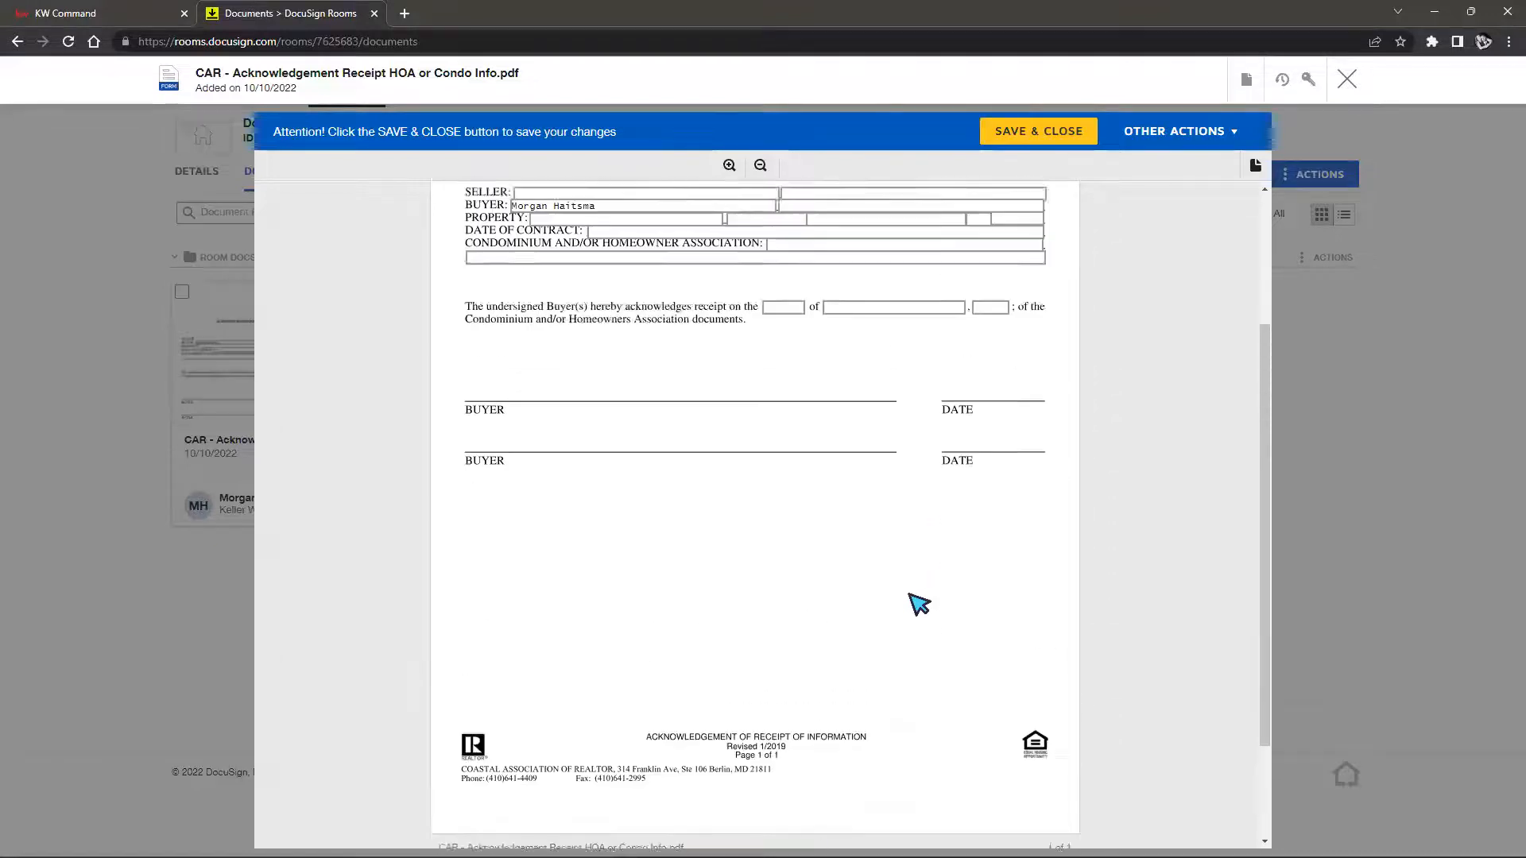
left_click(642, 385)
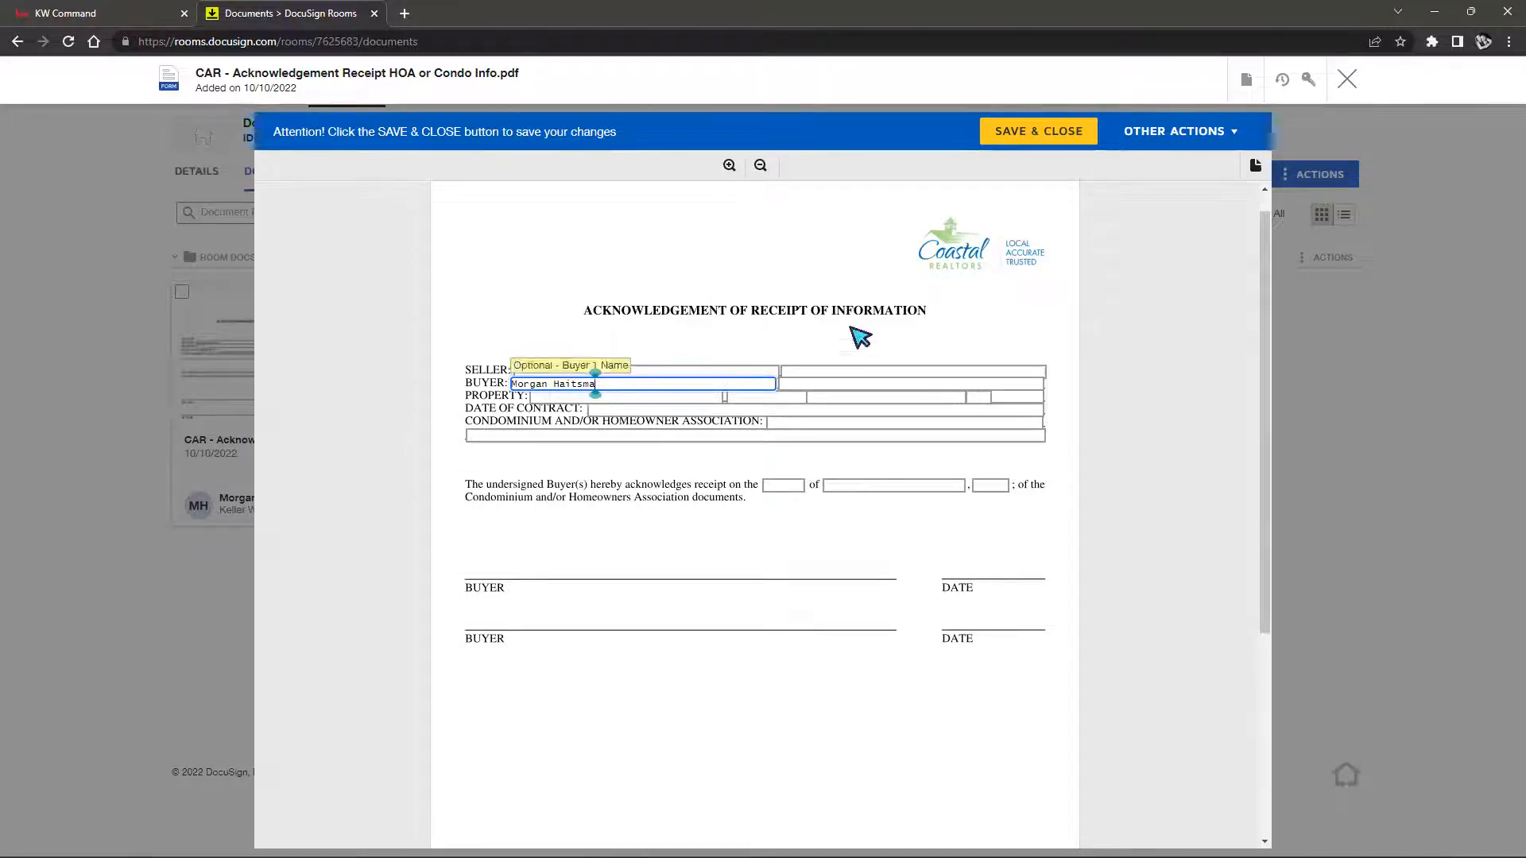
left_click(732, 371)
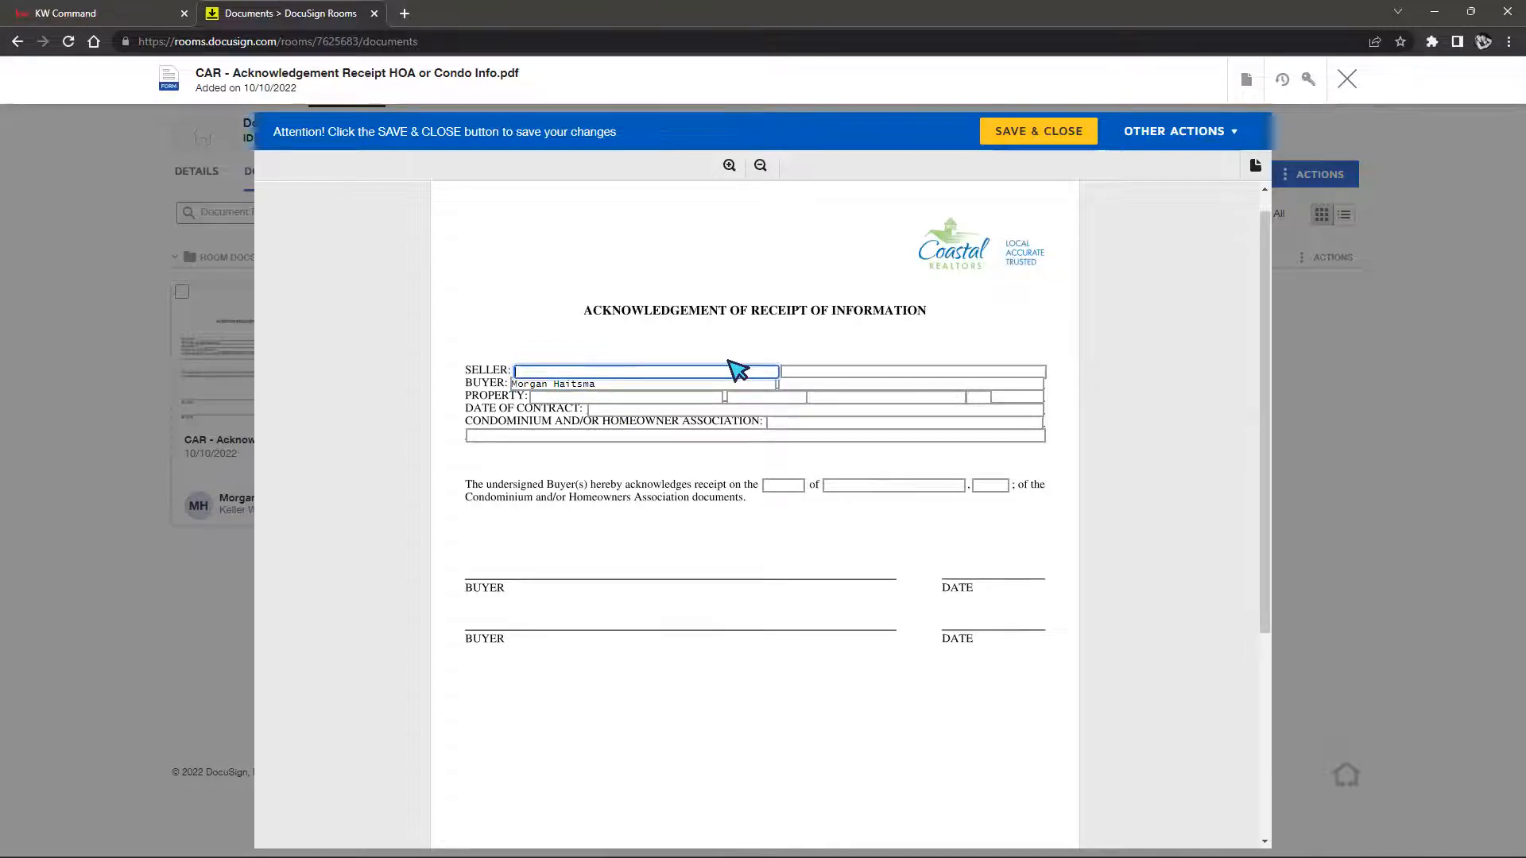
type("Bob")
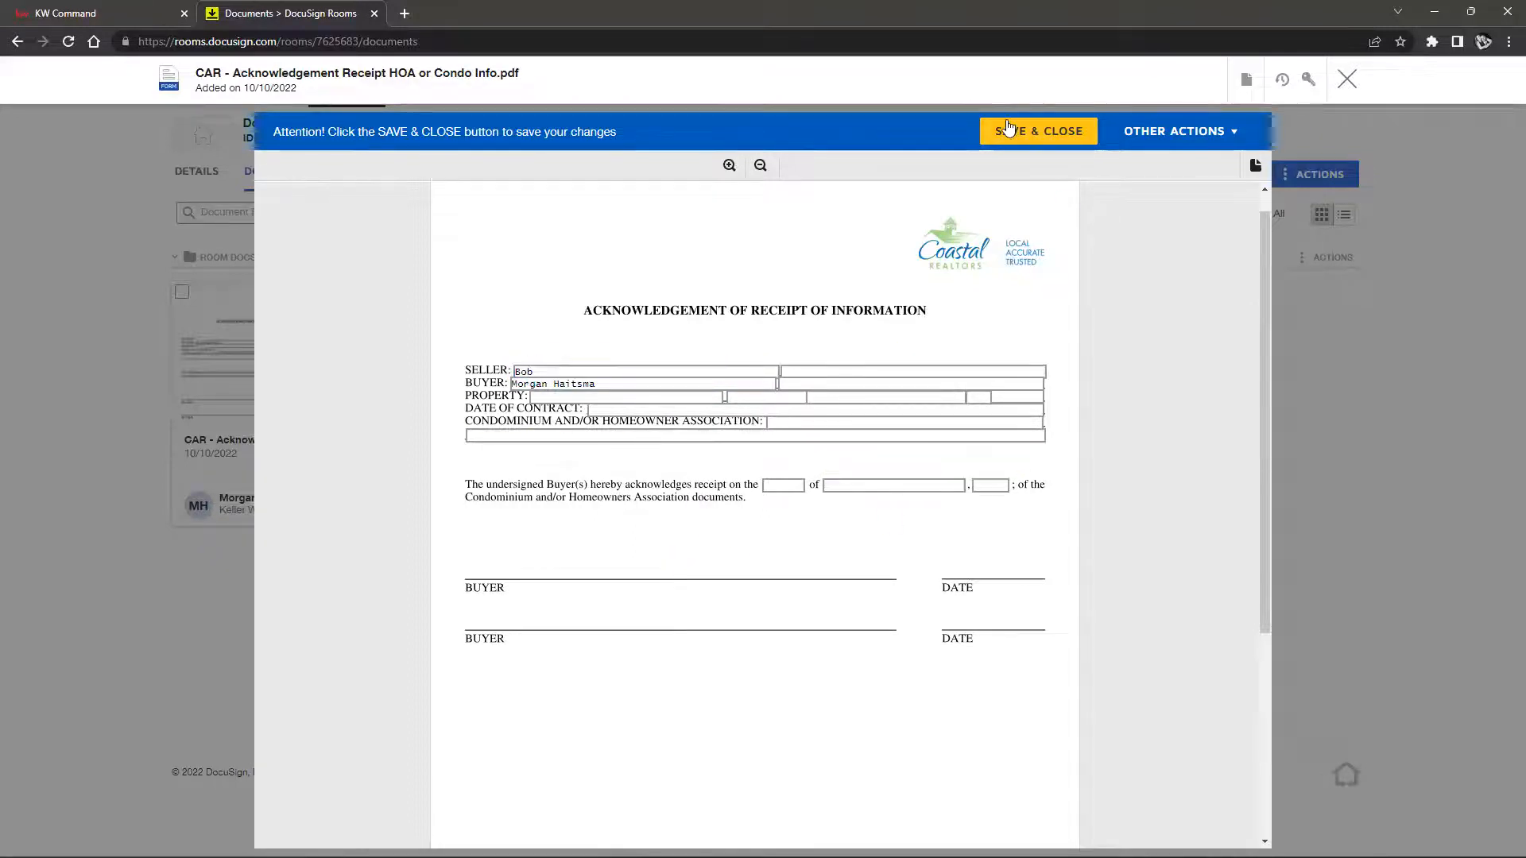
left_click(1031, 131)
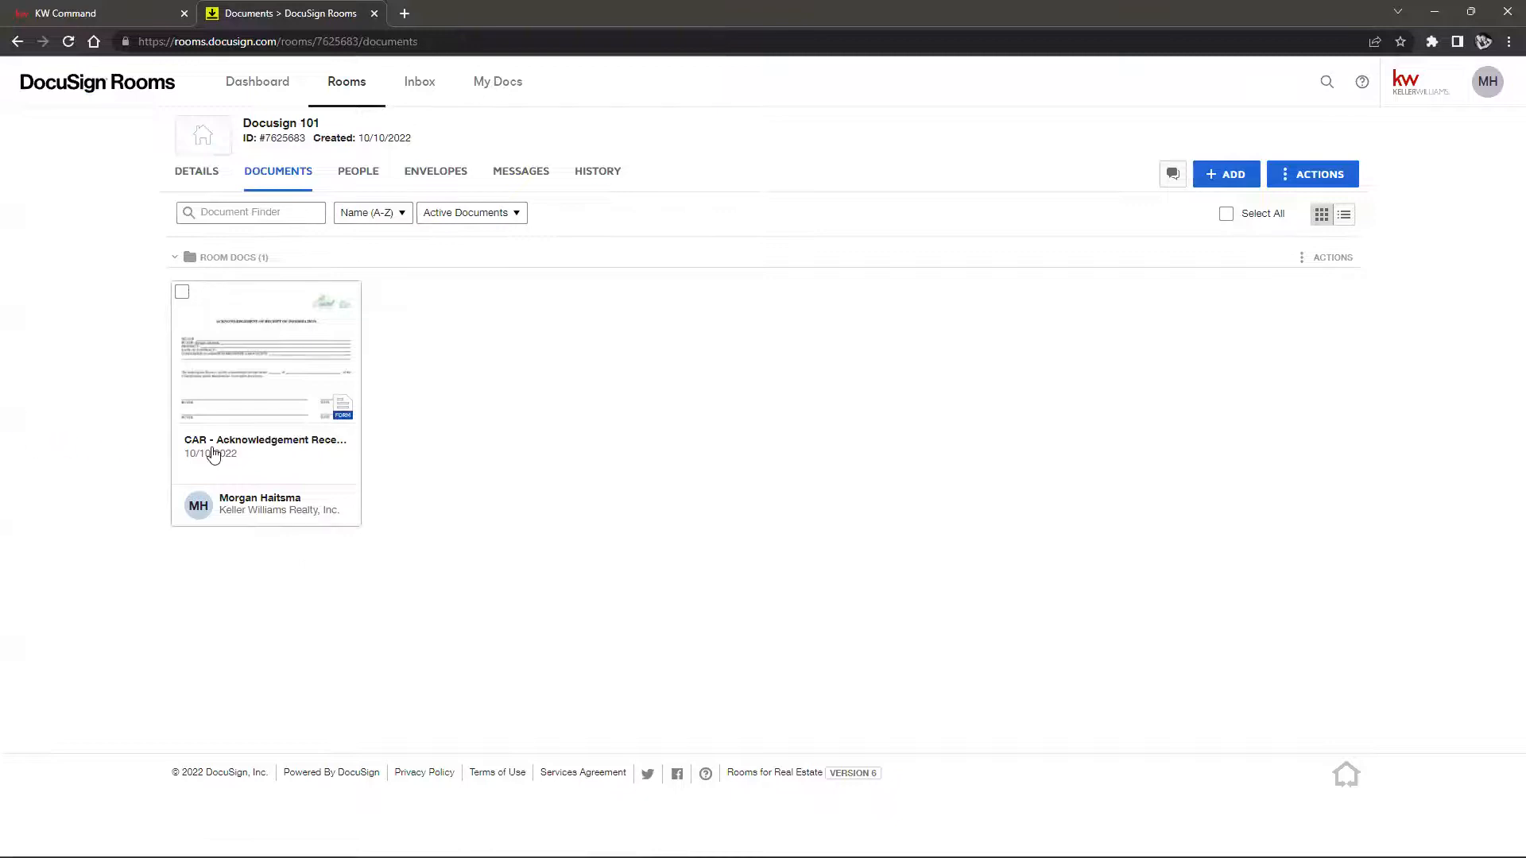
Select the acknowledgement receipt document card in the room
left_click(181, 296)
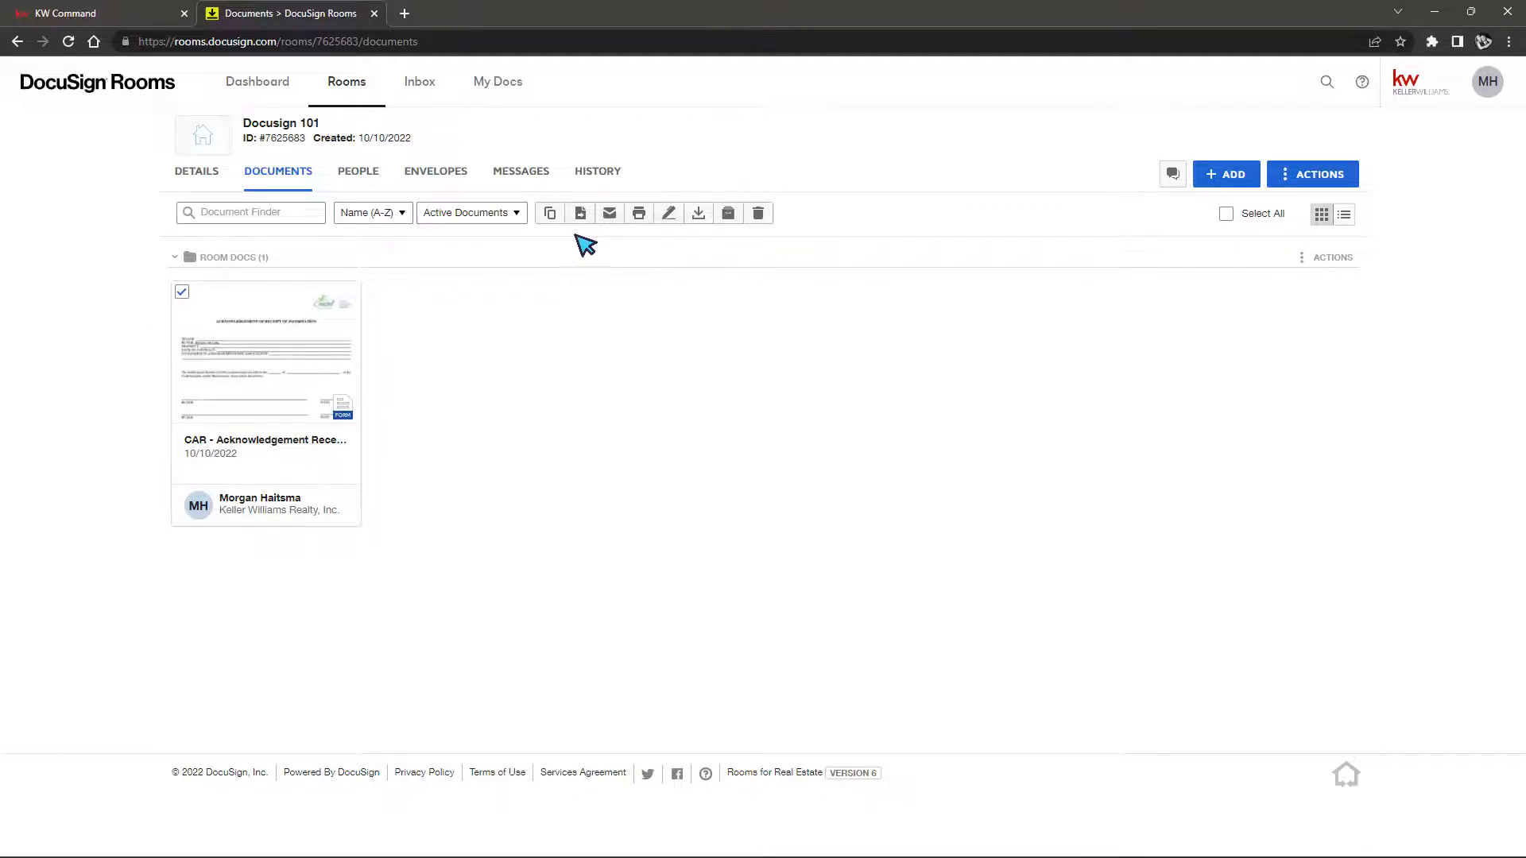
left_click(182, 293)
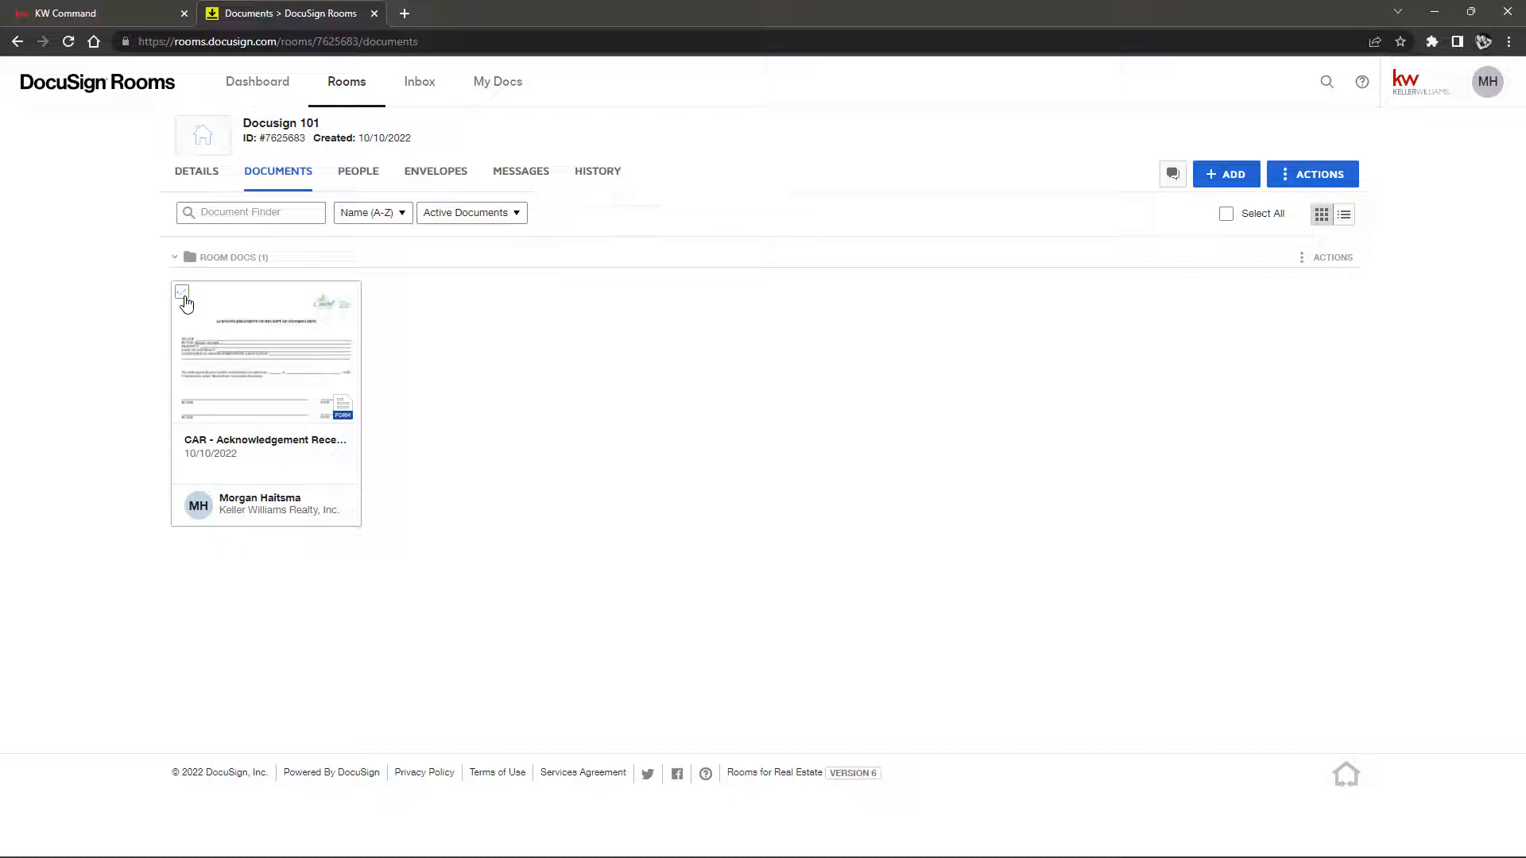
left_click(182, 293)
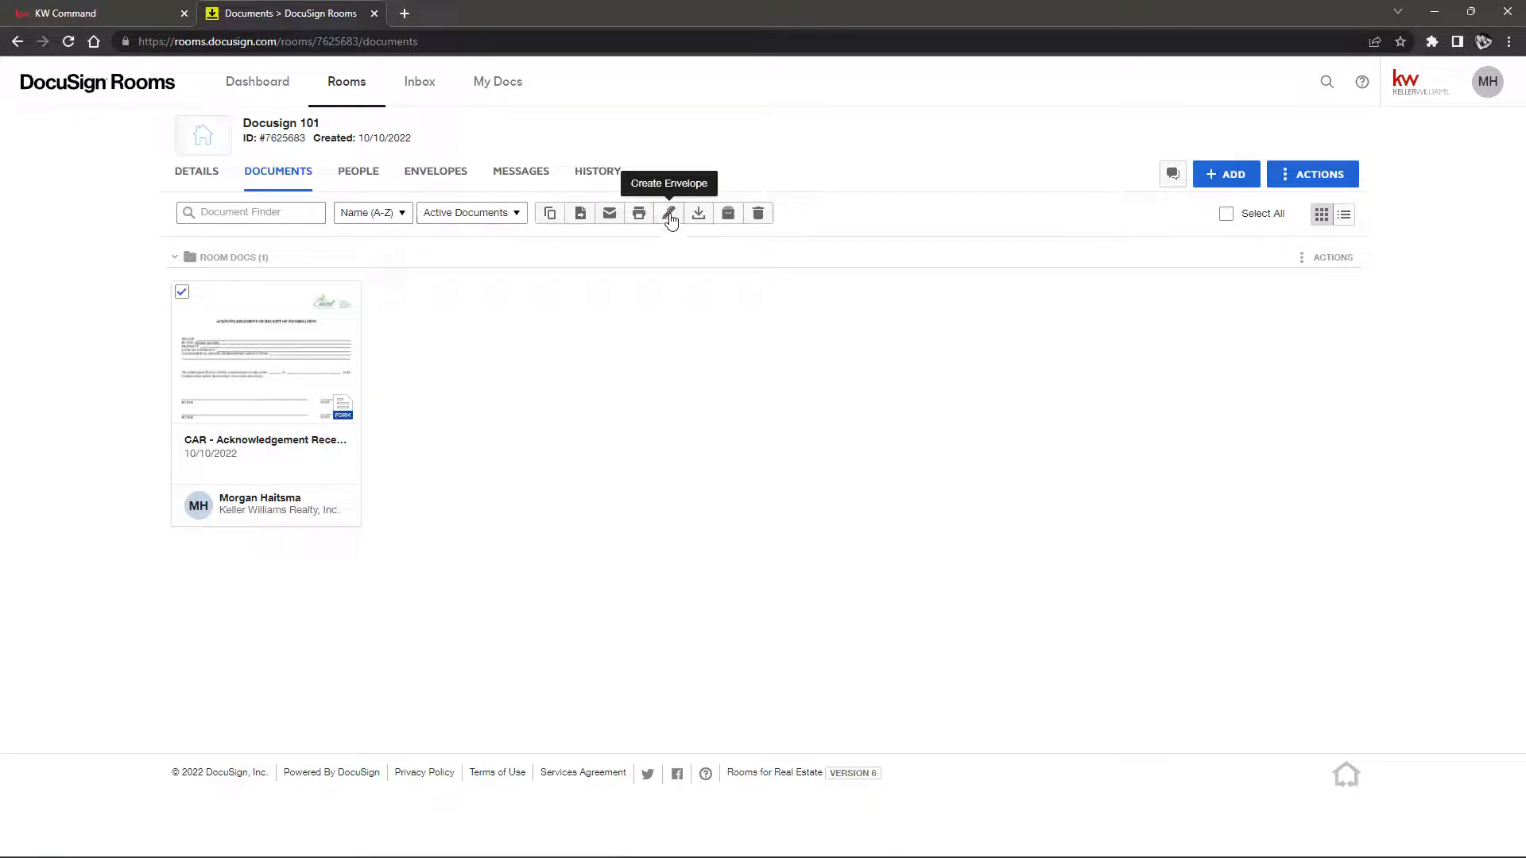
Add CAR - Blank Amendment Addendum from the zipForms CAR library, then begin sending the acknowledgement form
left_click(1225, 178)
left_click(1239, 279)
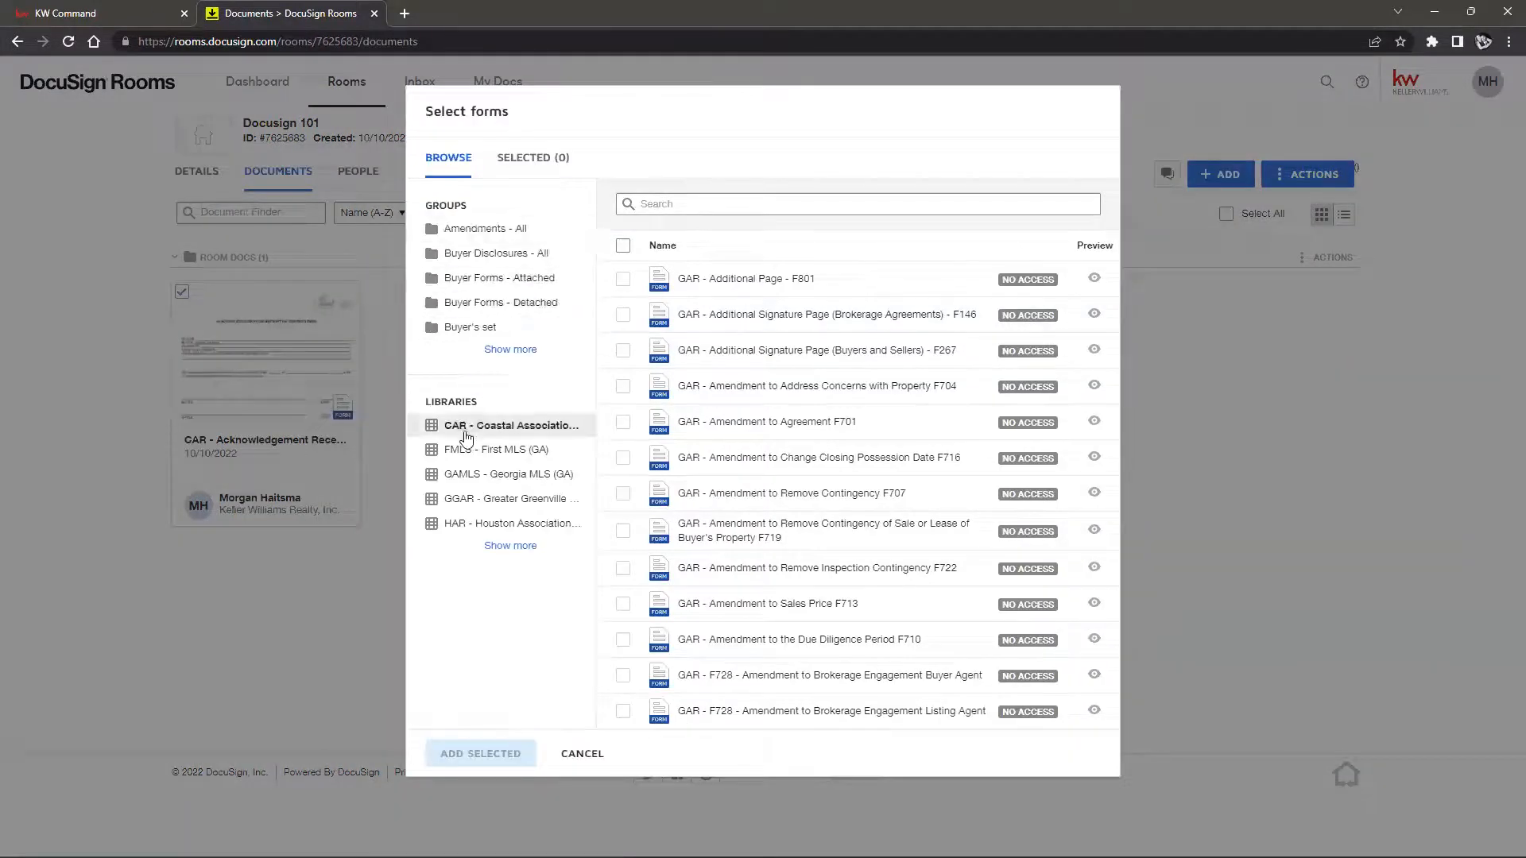
left_click(466, 437)
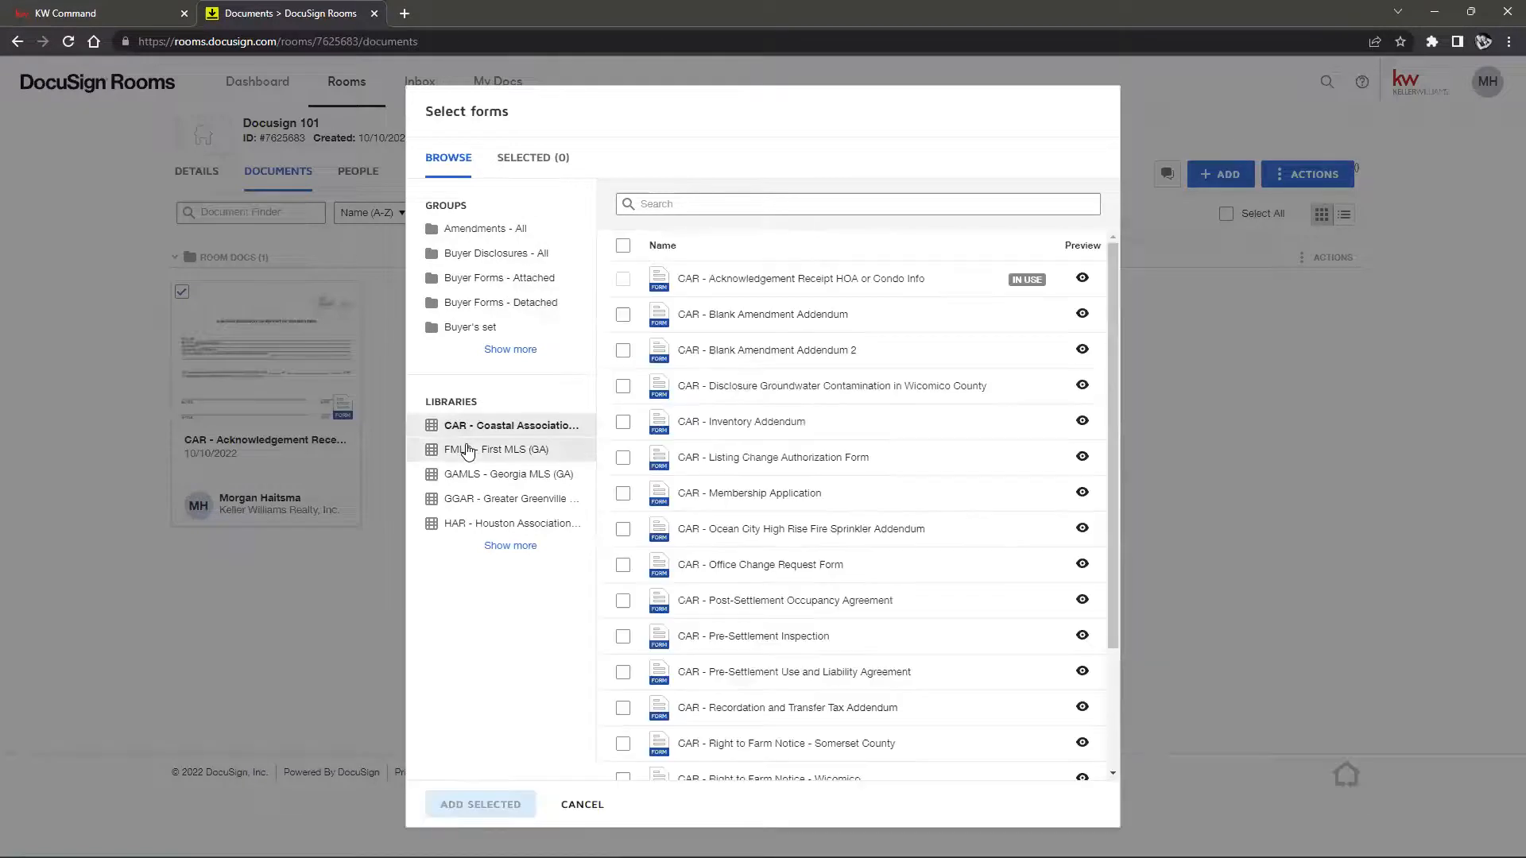
left_click(625, 316)
left_click(479, 806)
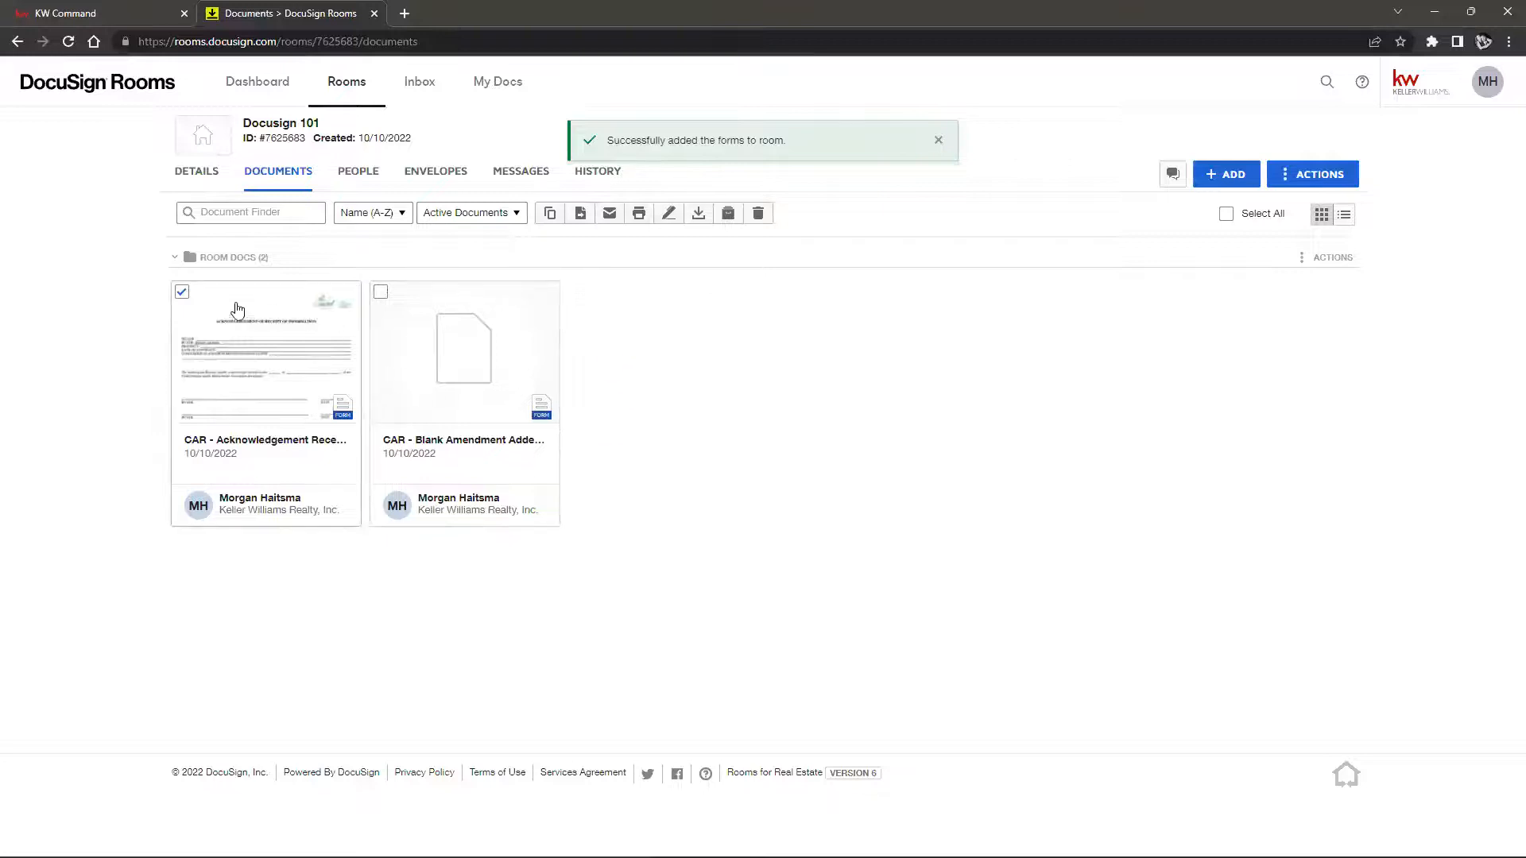
left_click(668, 216)
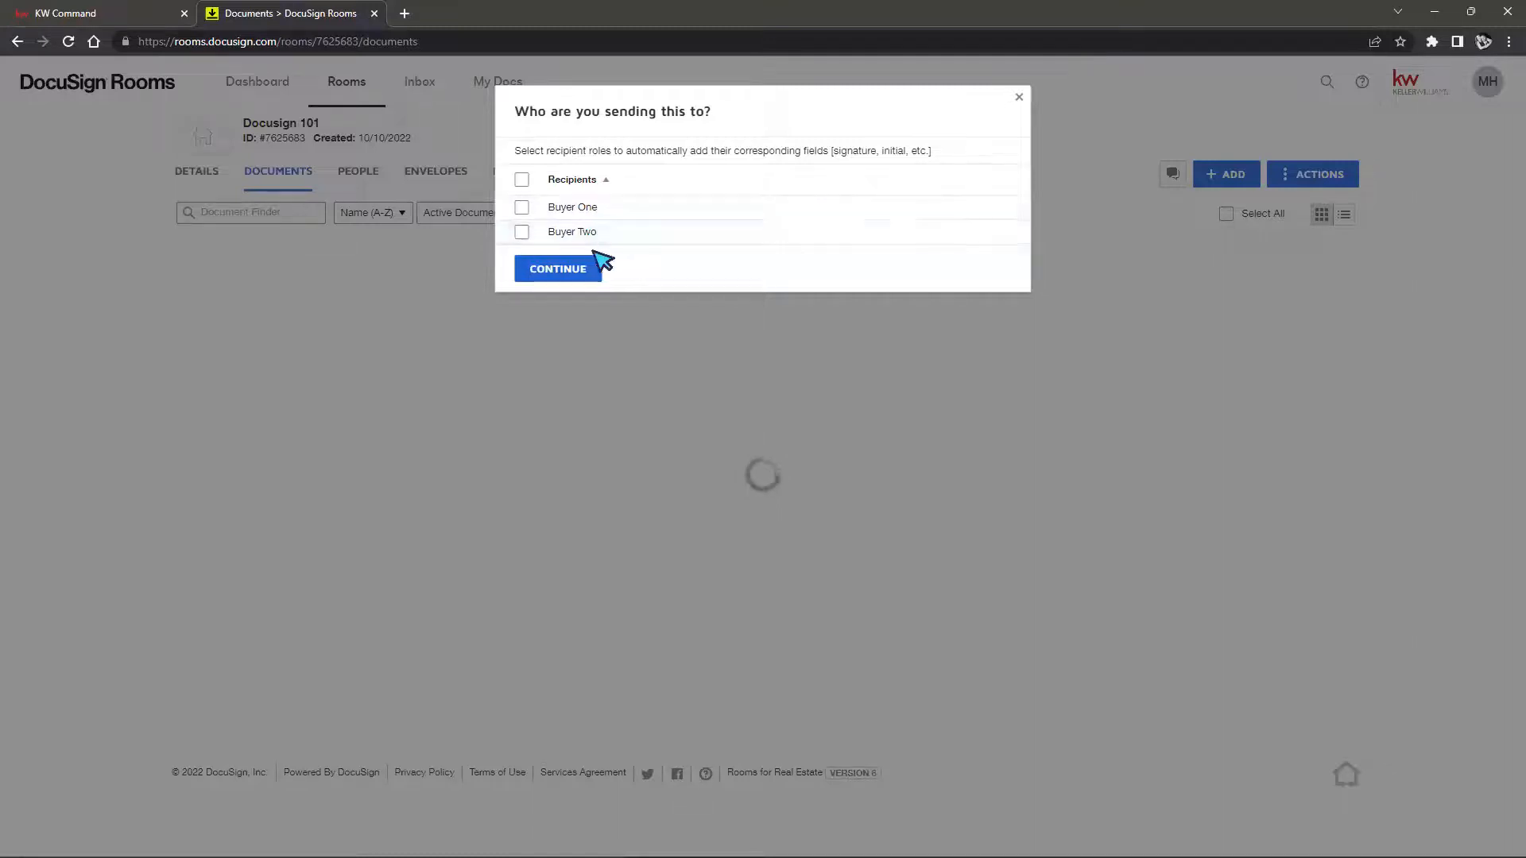
Start the acknowledgement form envelope with both buyer recipients left unselected, confirming no recipient roles
left_click(522, 181)
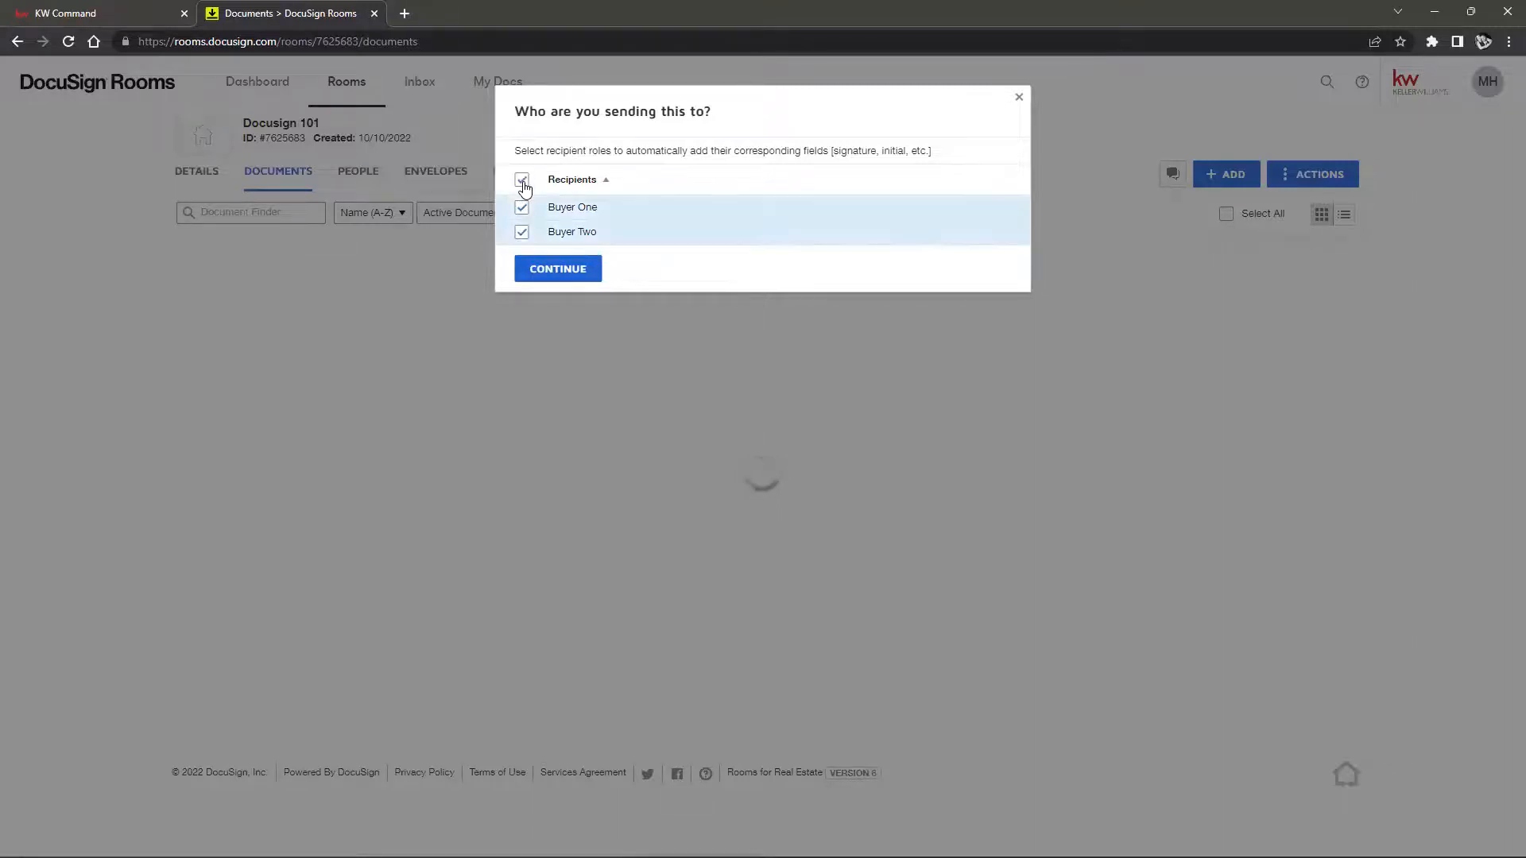
left_click(523, 182)
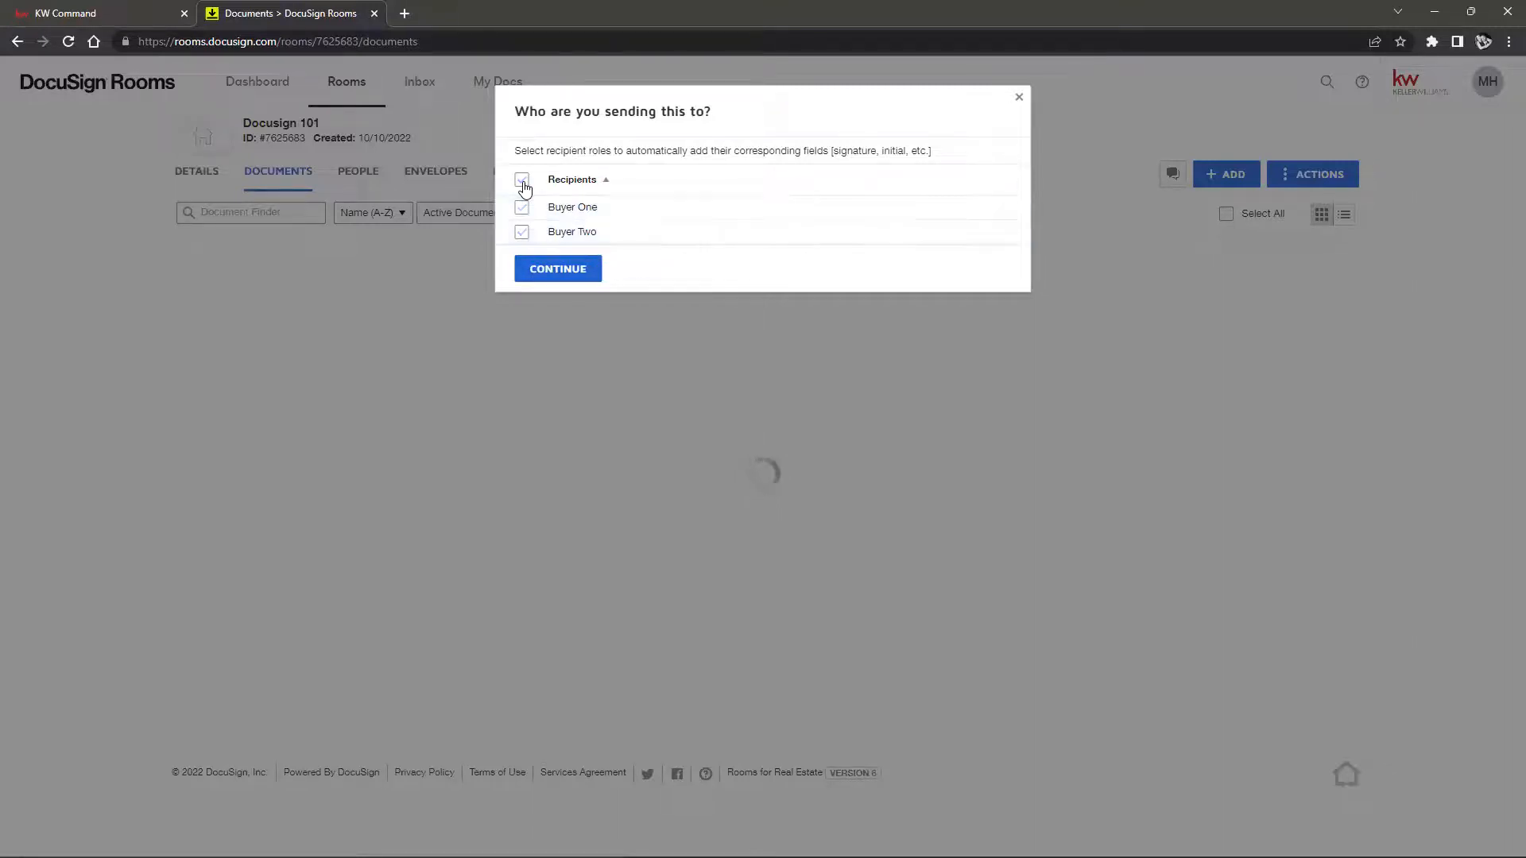
left_click(556, 270)
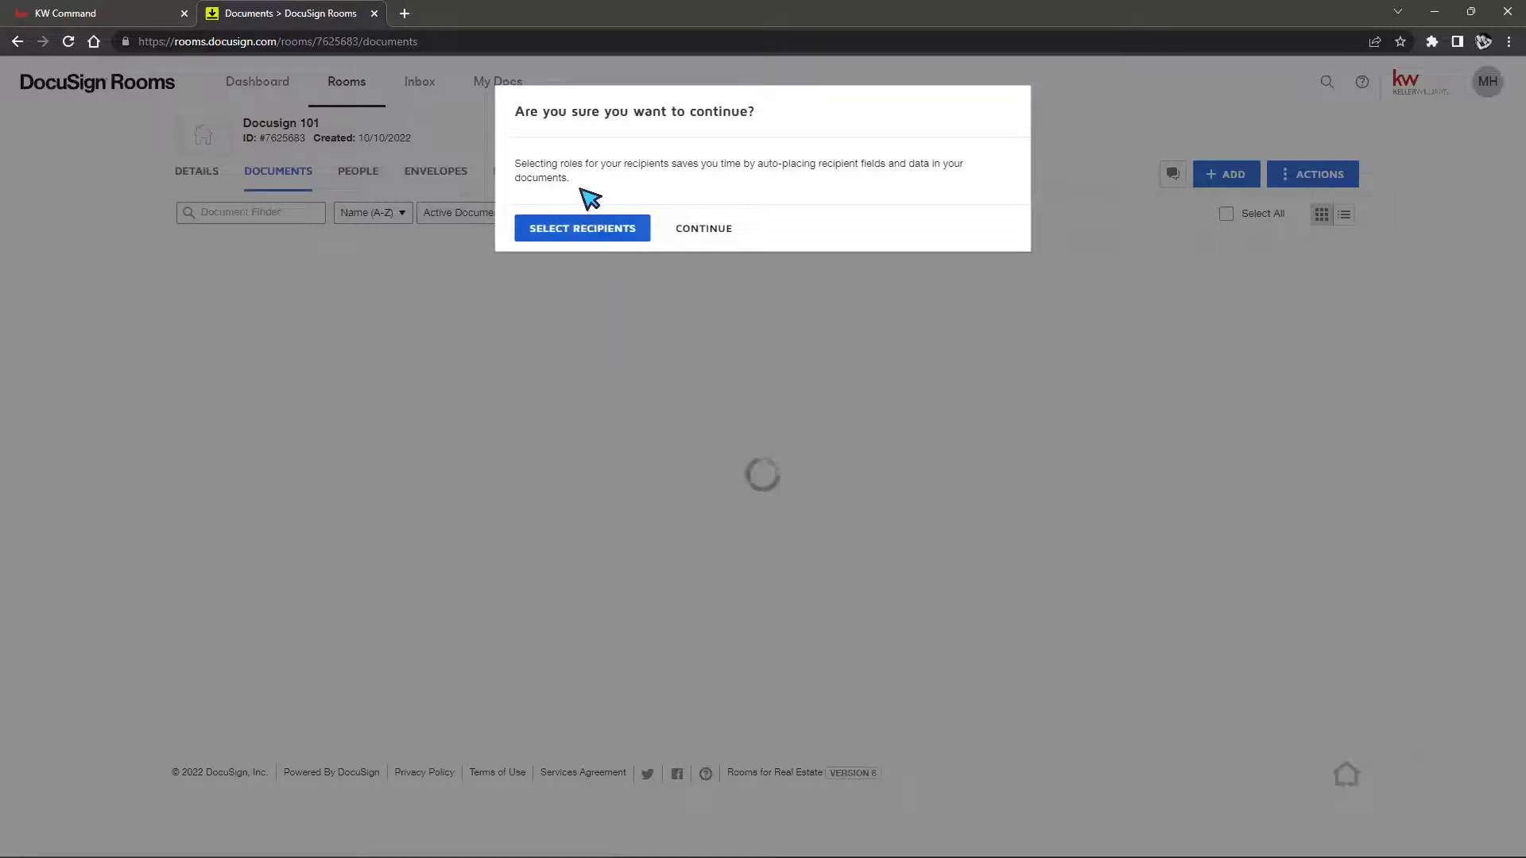
left_click_drag(571, 164, 911, 175)
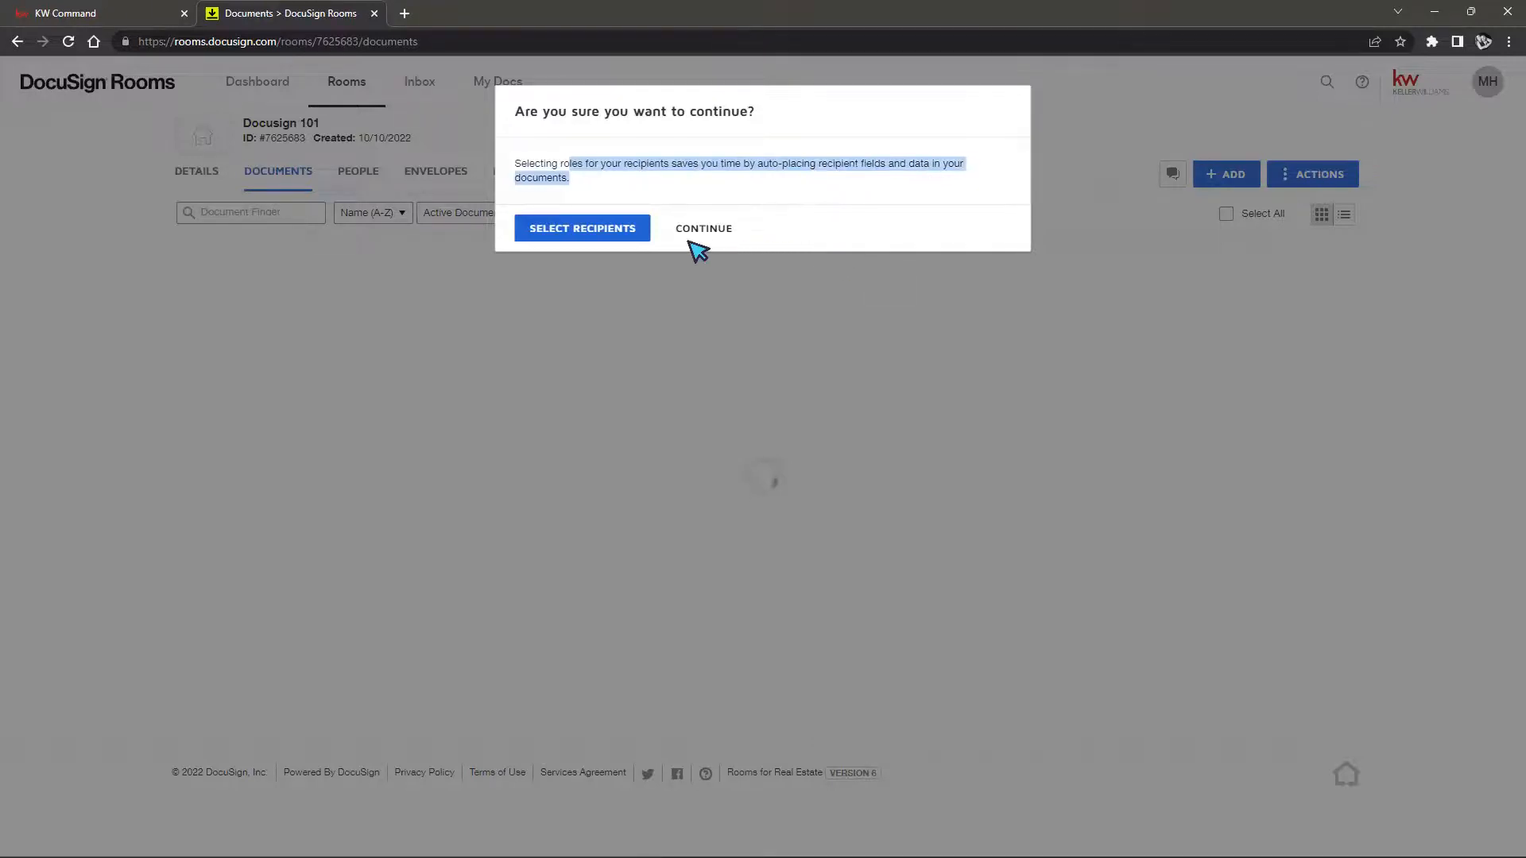
left_click(714, 229)
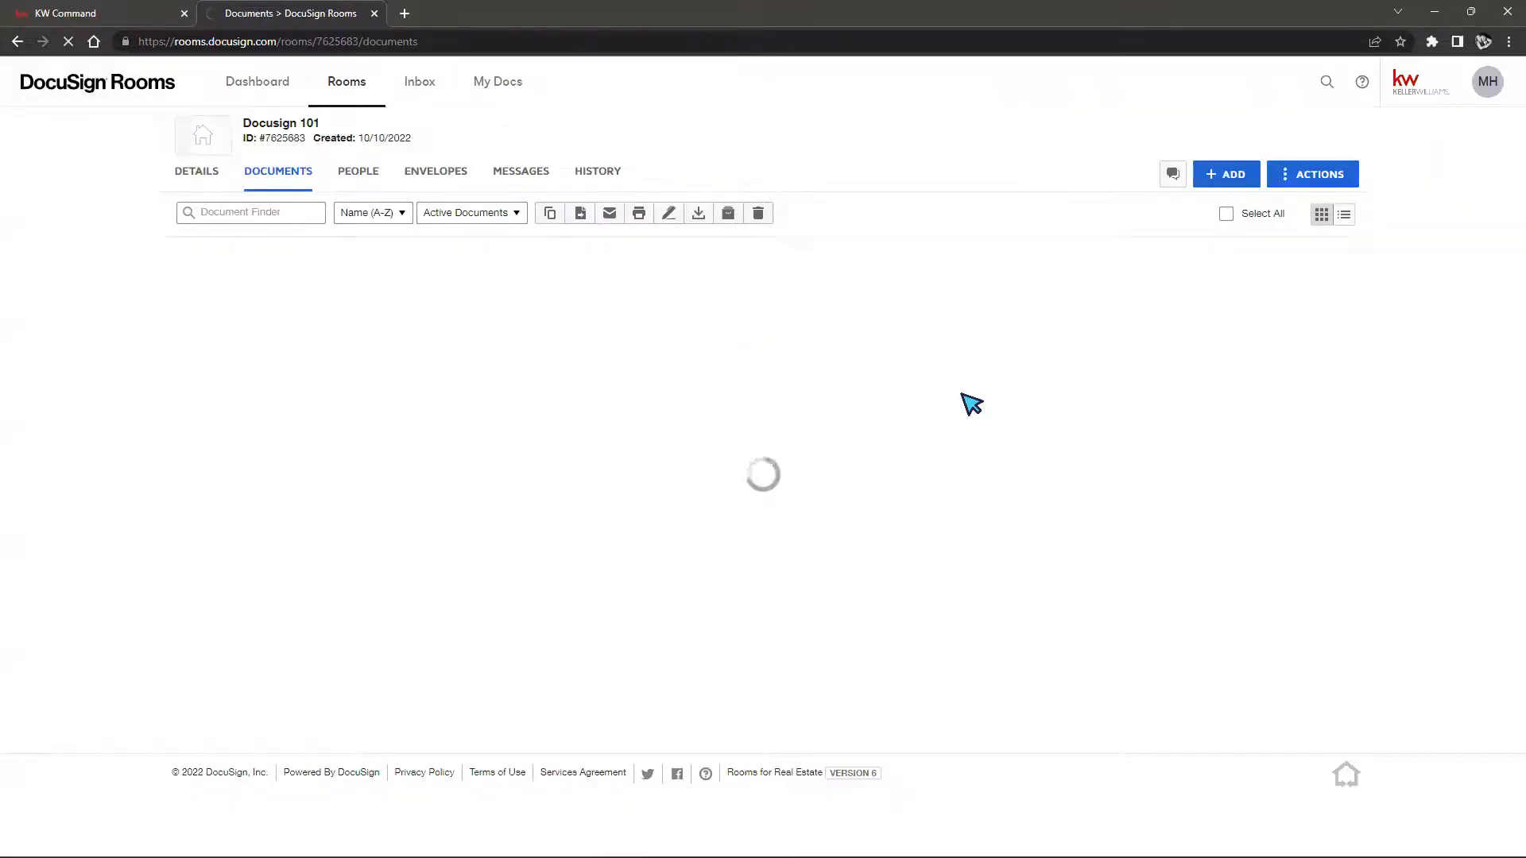
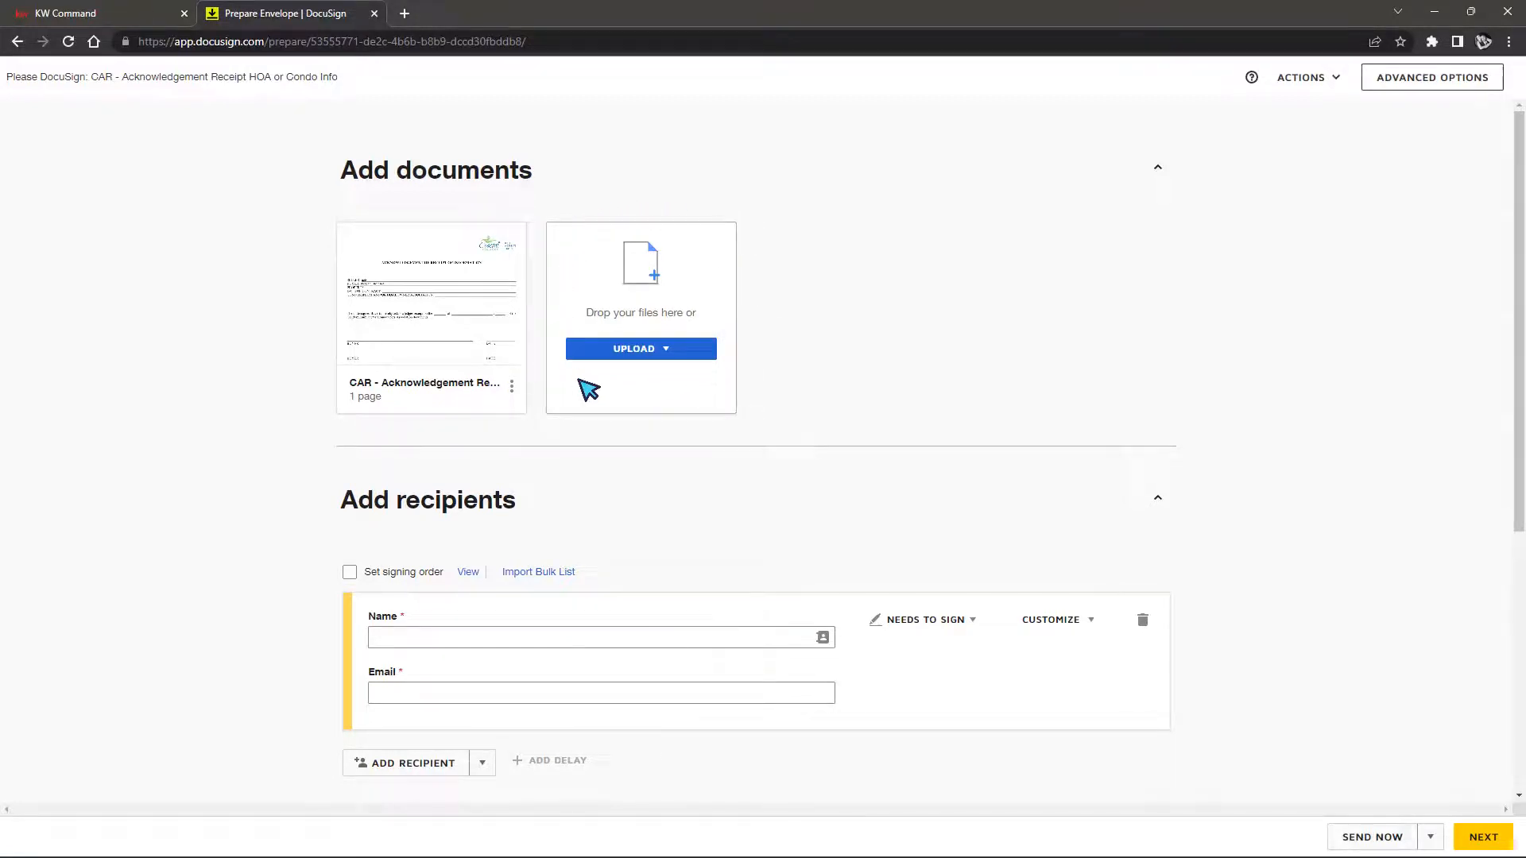
Add CAR - Blank Amendment Addendum.pdf from the Rooms documents to the envelope
left_click(668, 353)
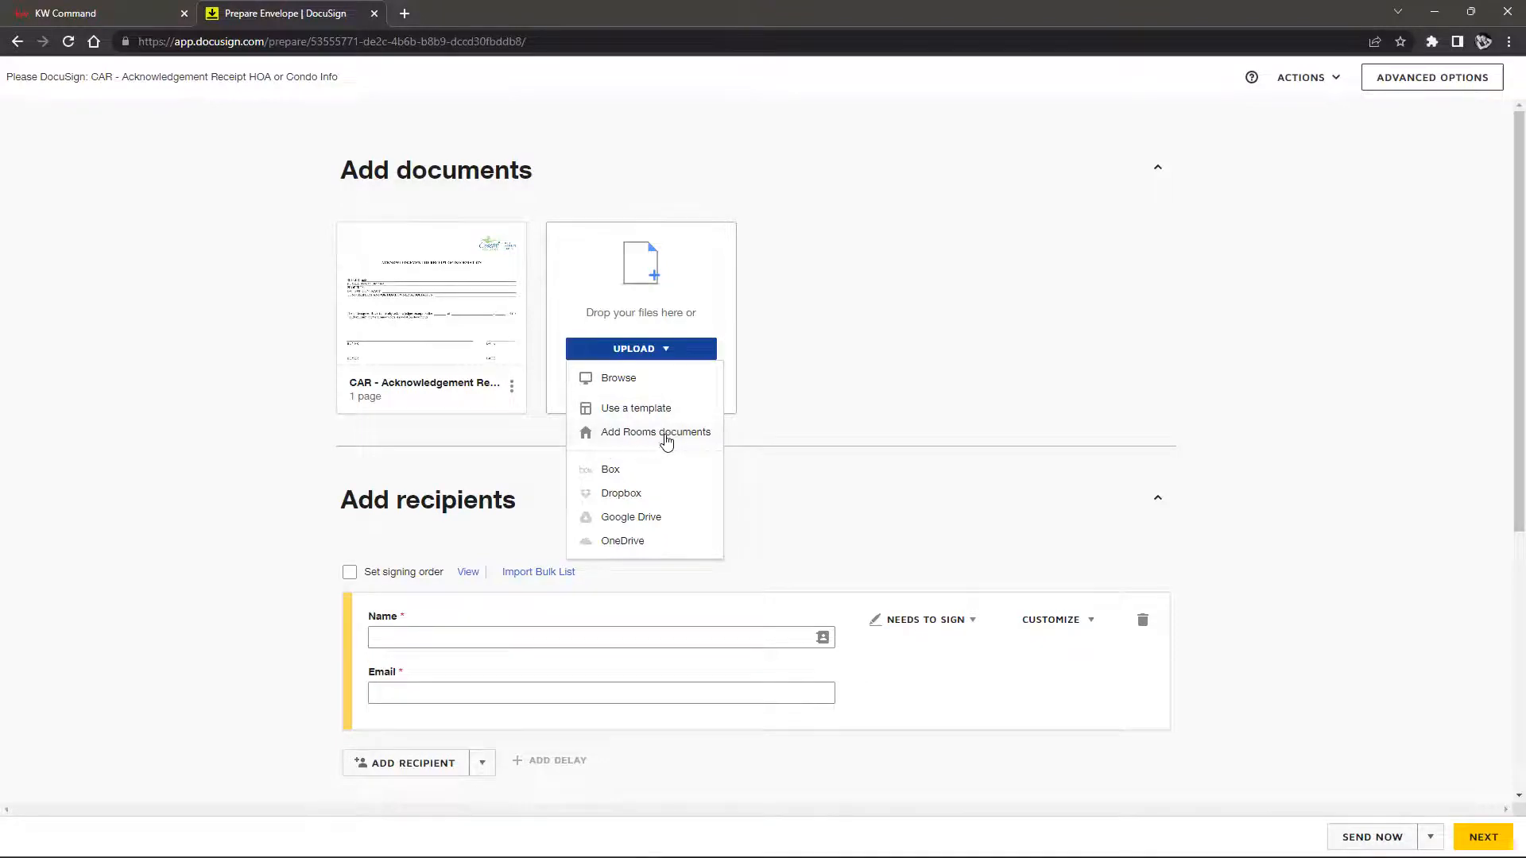
left_click(700, 443)
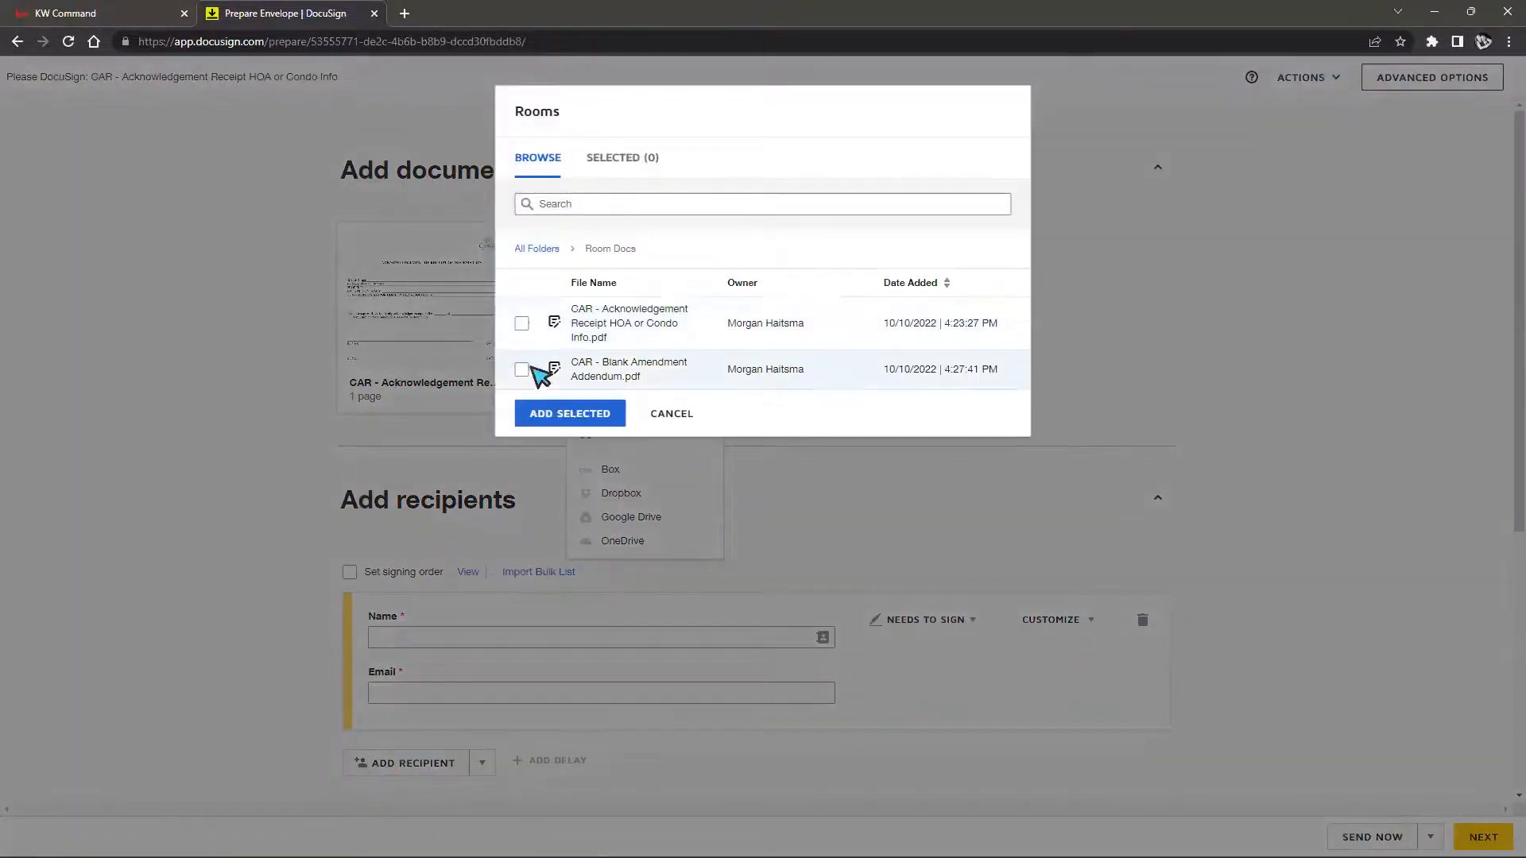
left_click(521, 370)
left_click(543, 418)
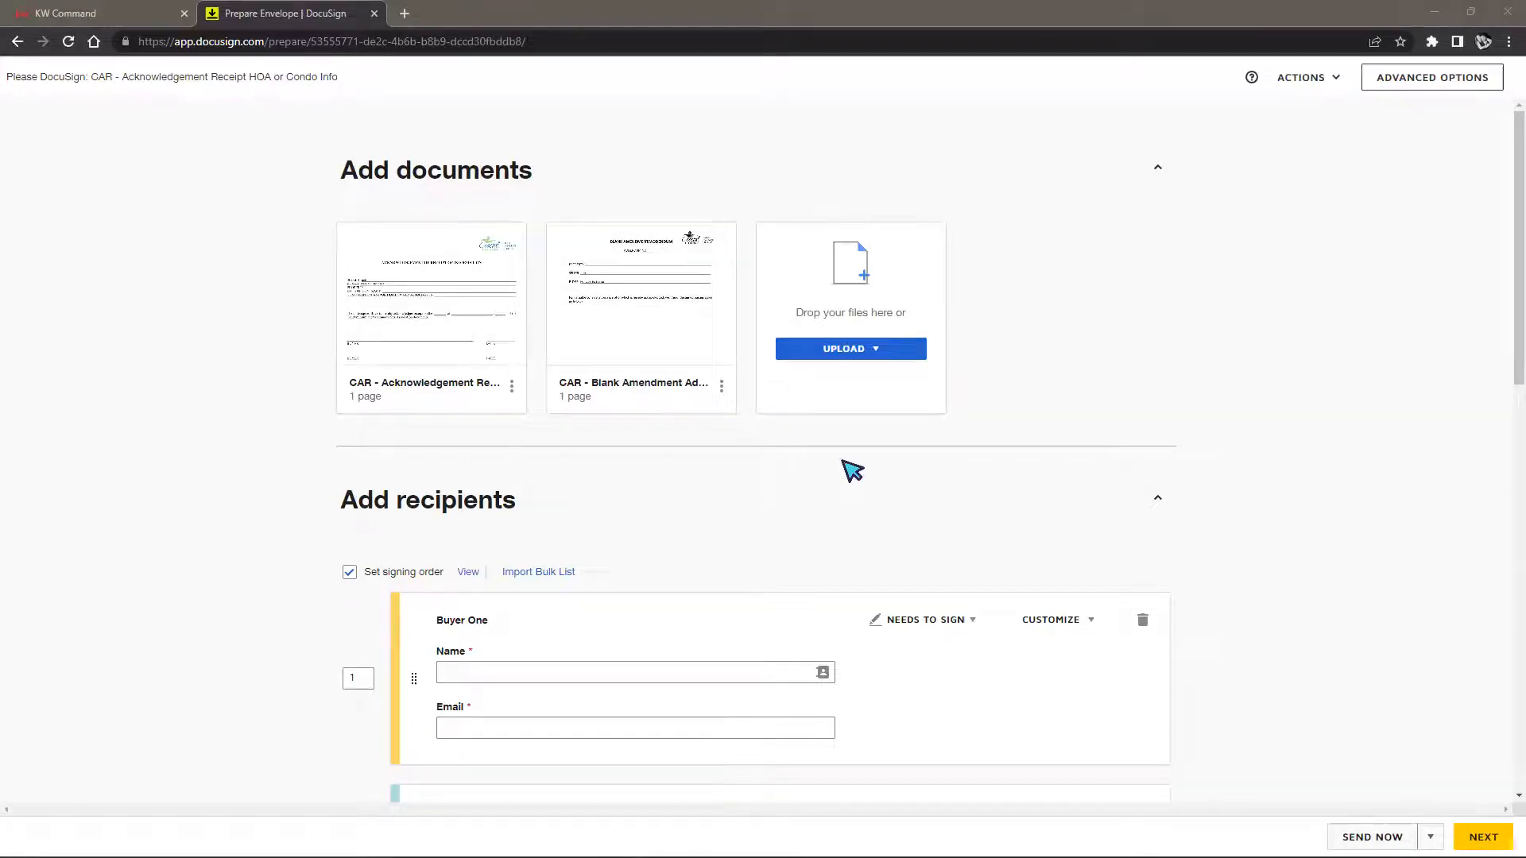
left_click(896, 356)
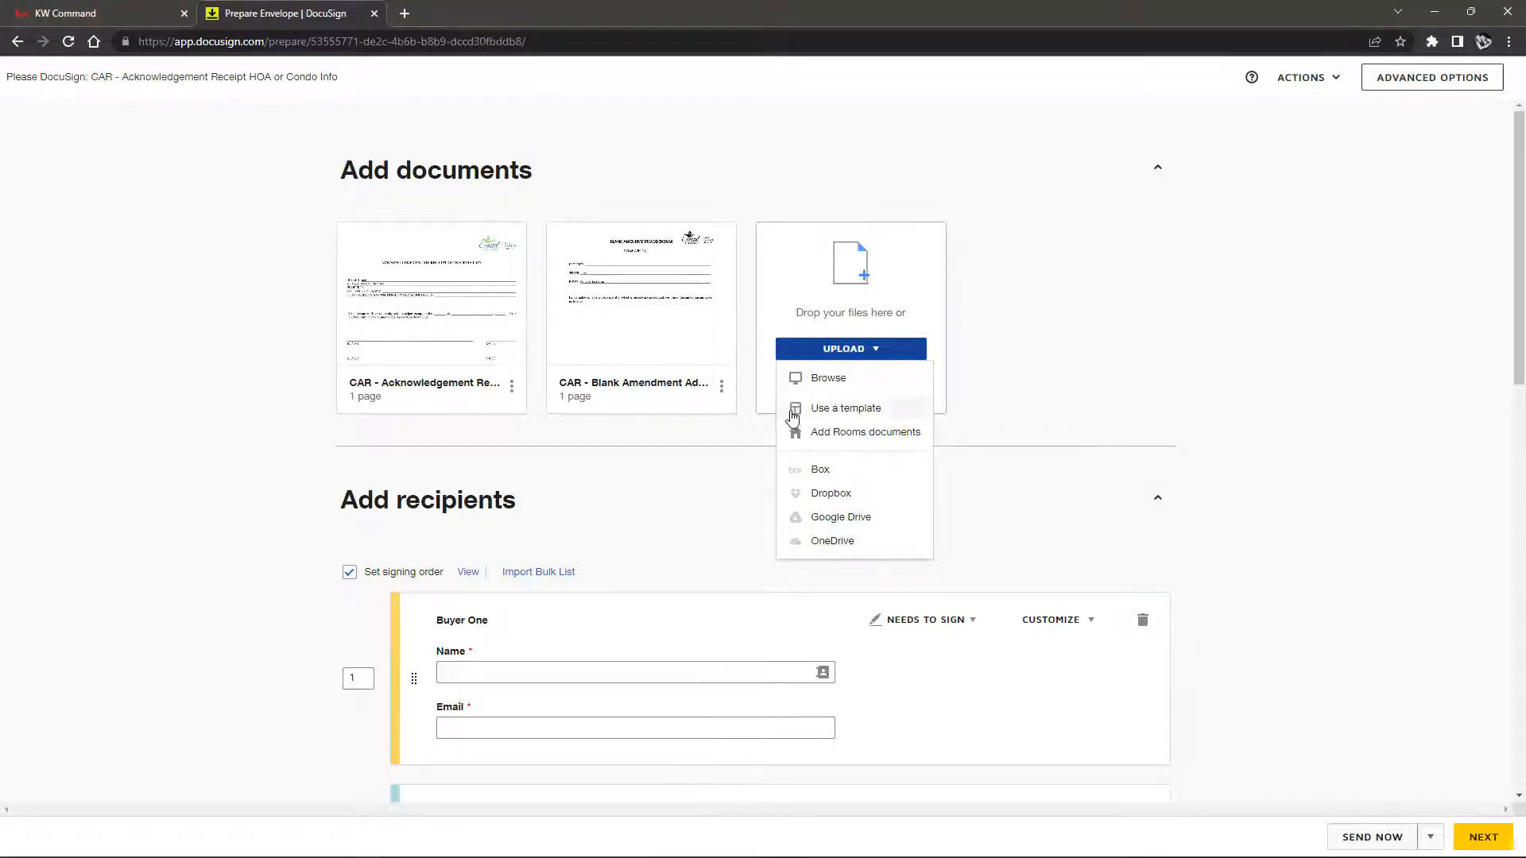
left_click(595, 498)
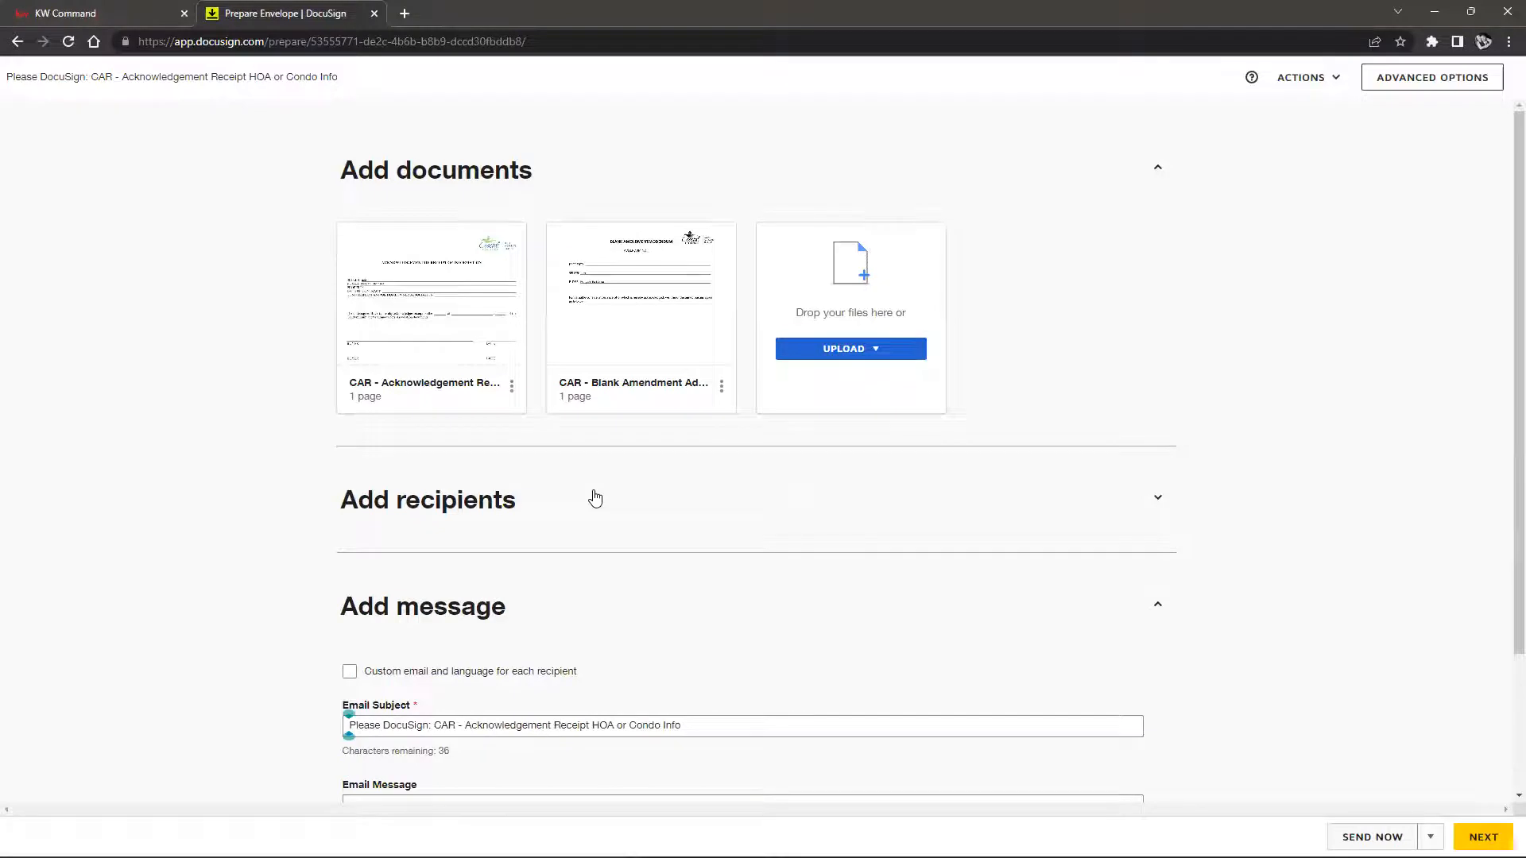
left_click(594, 499)
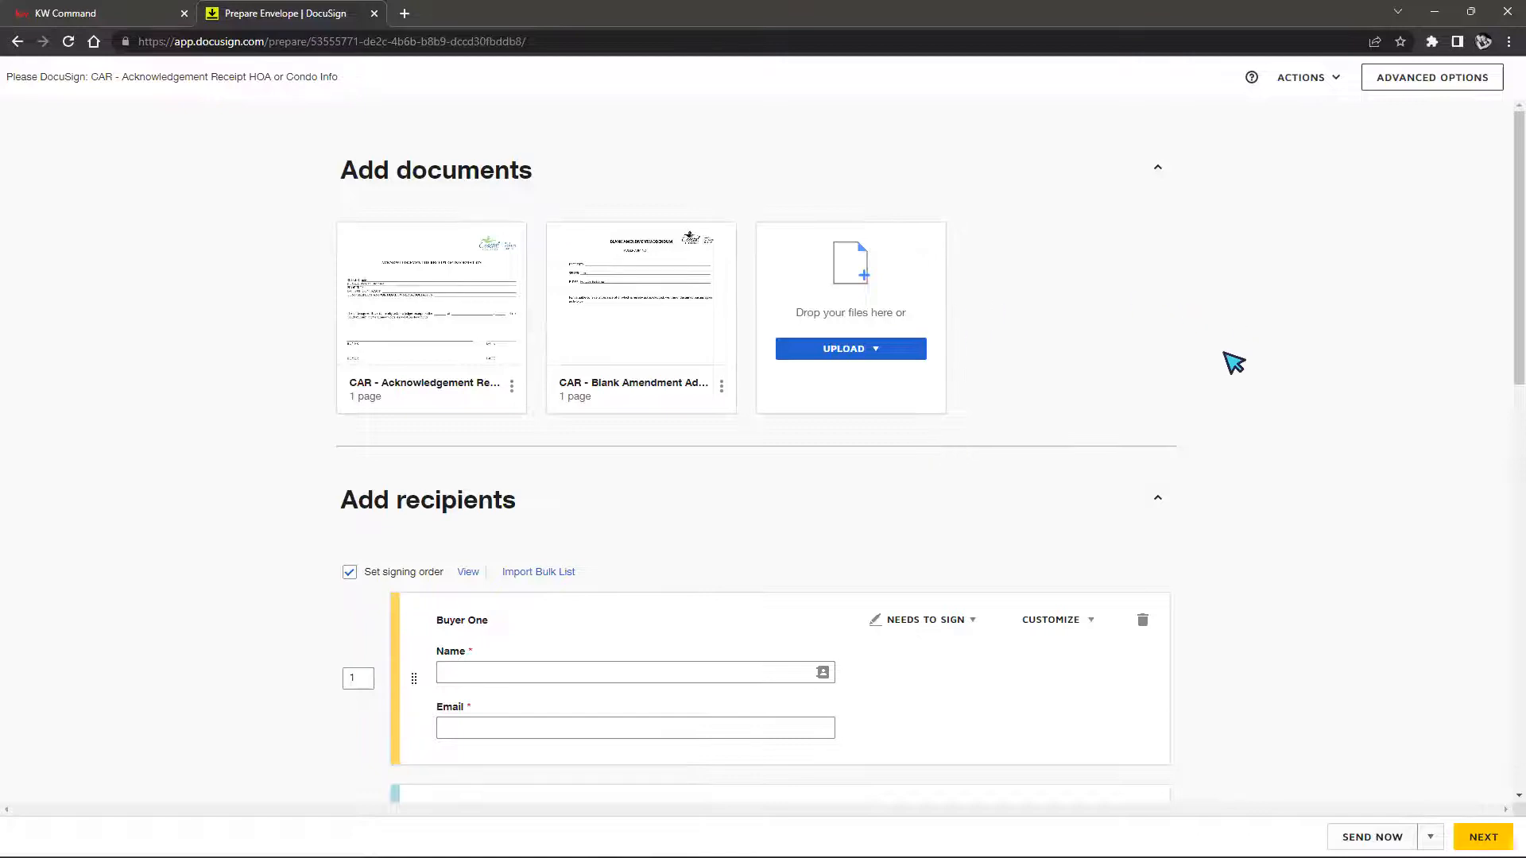
scroll(1212, 362, "down", 1)
right_click(1200, 359)
left_click(1209, 334)
scroll(1210, 336, "down", 5)
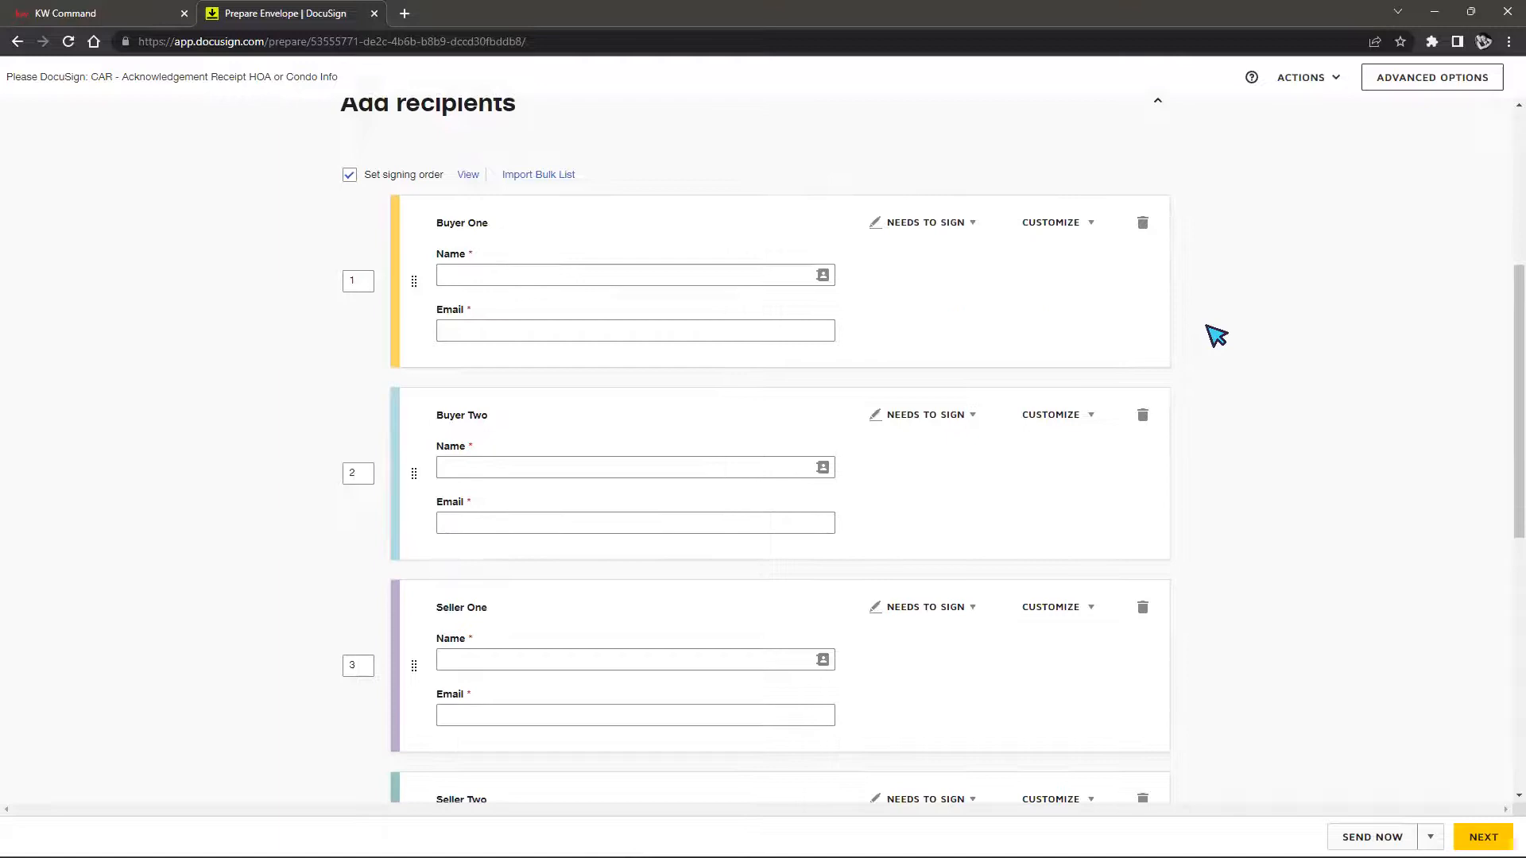
scroll(1219, 336, "down", 4)
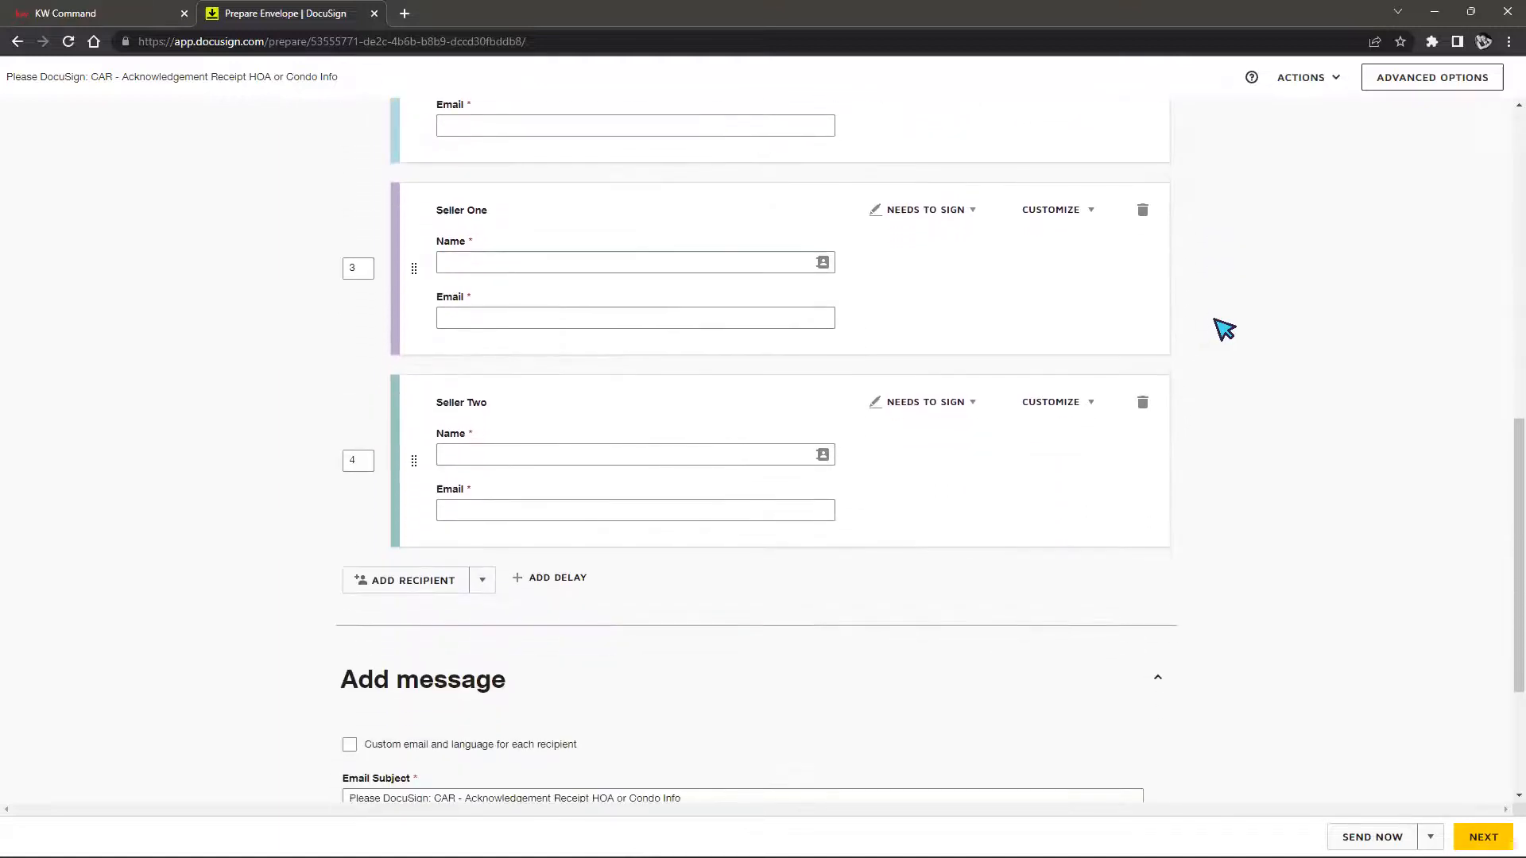
scroll(1226, 326, "up", 2)
scroll(1225, 320, "up", 1)
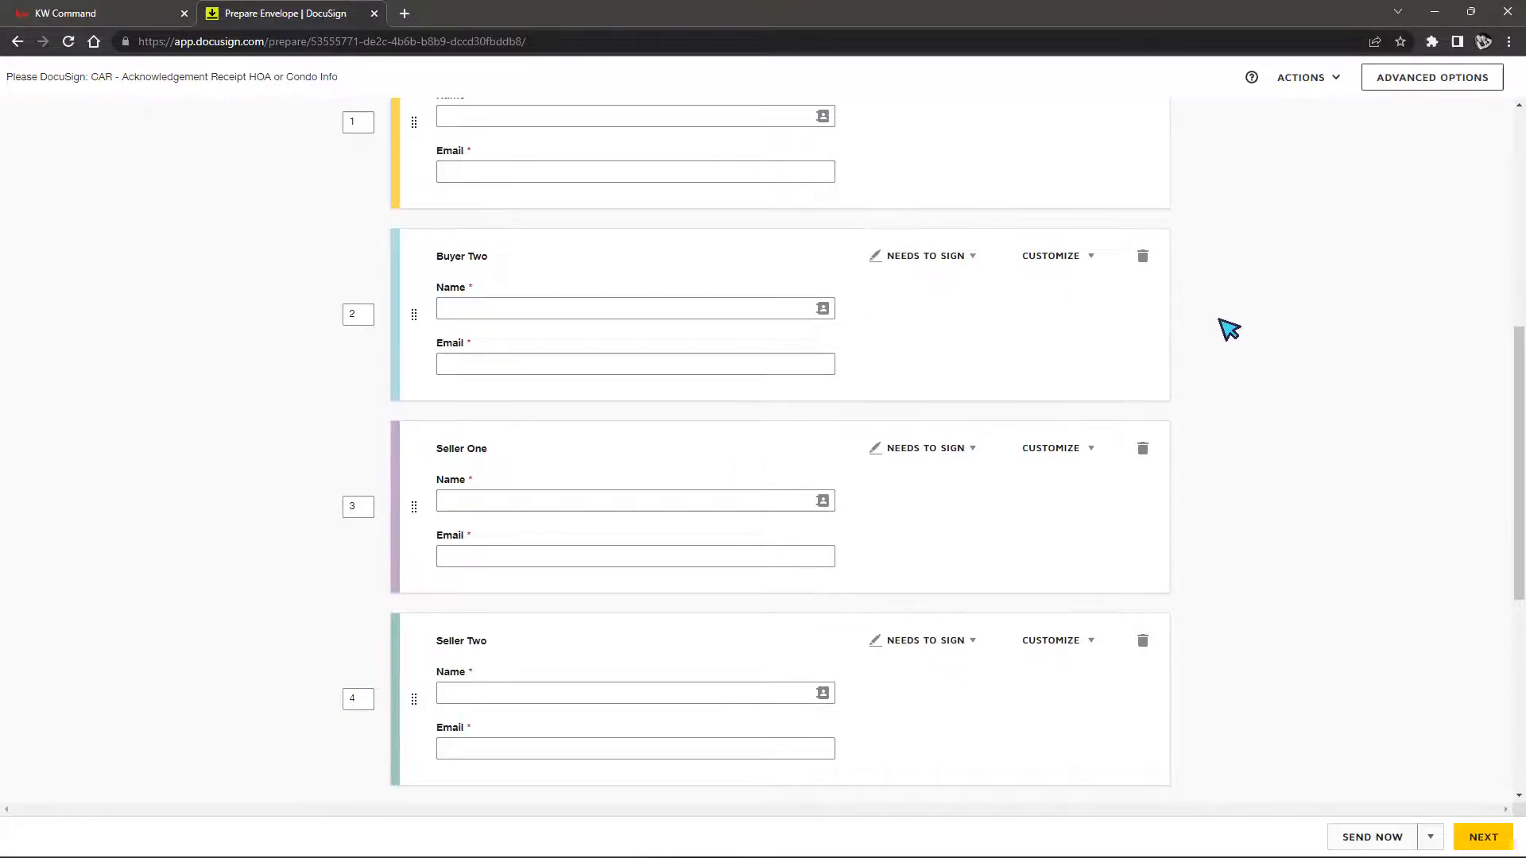
scroll(1228, 329, "up", 1)
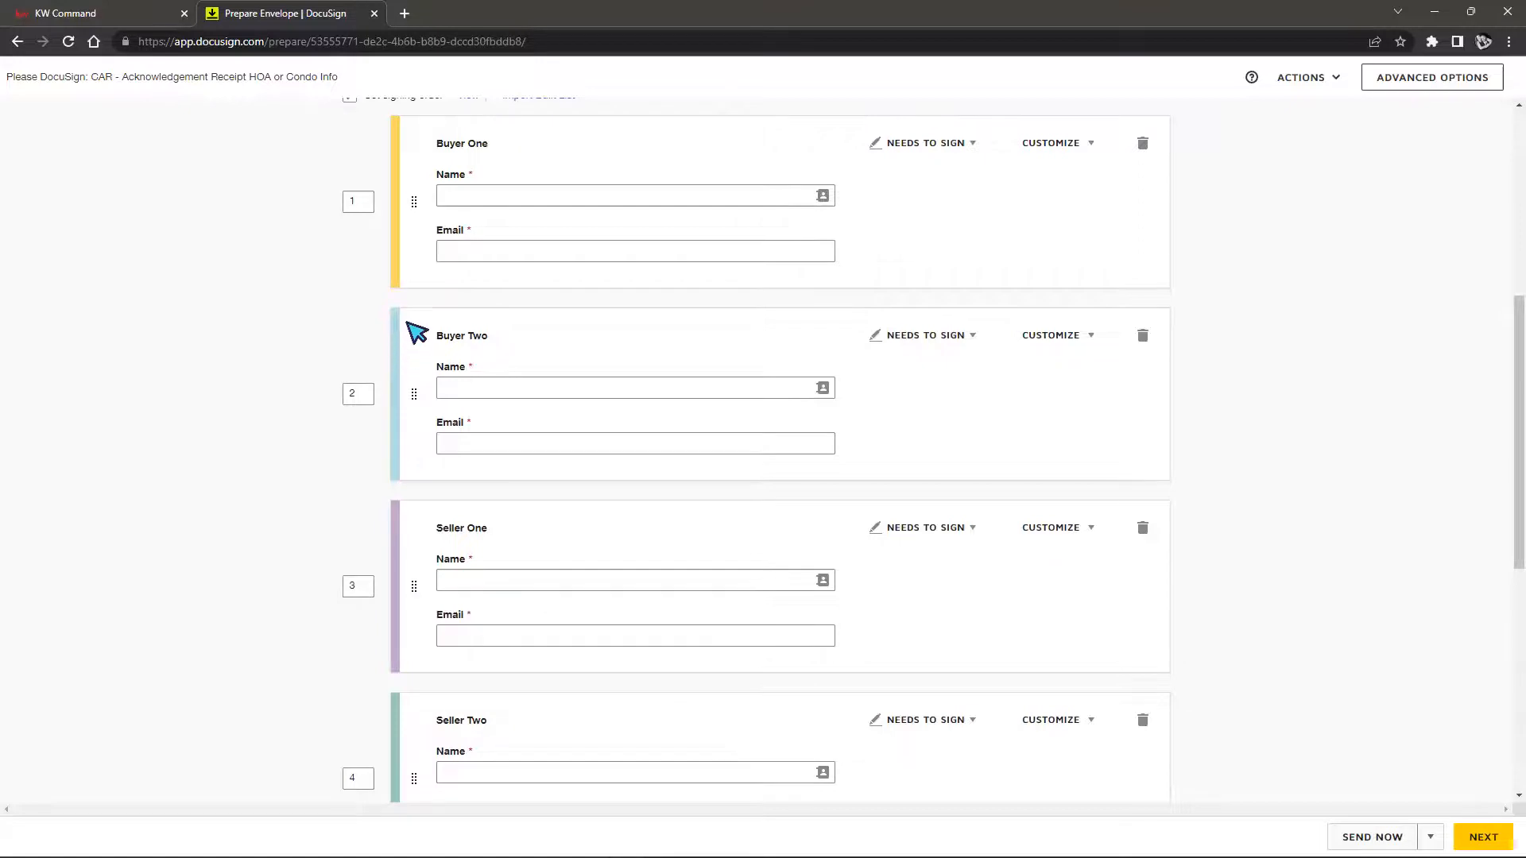
scroll(379, 723, "down", 1)
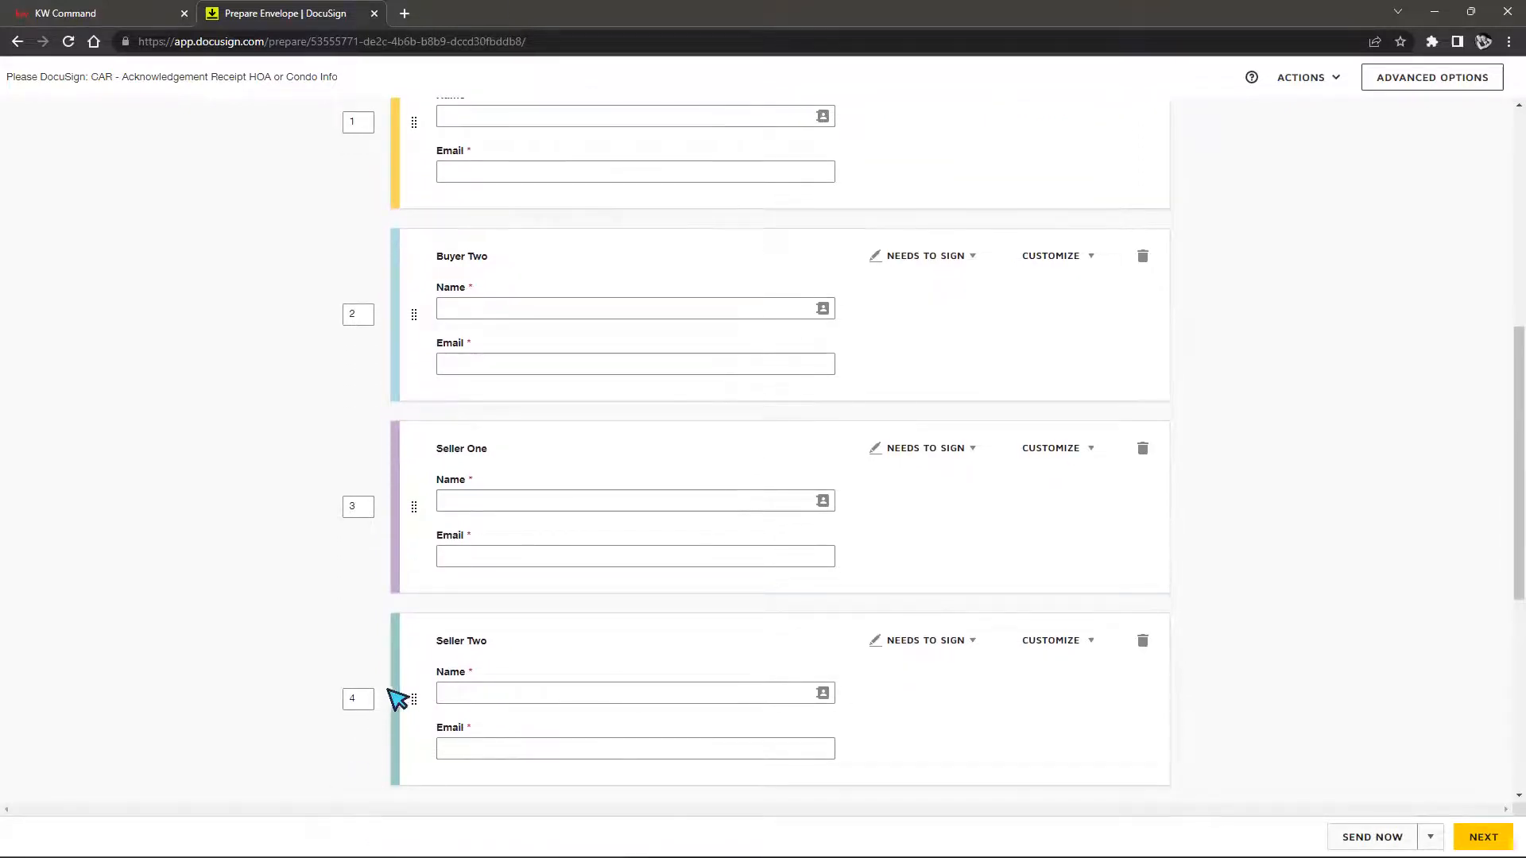
scroll(402, 679, "up", 1)
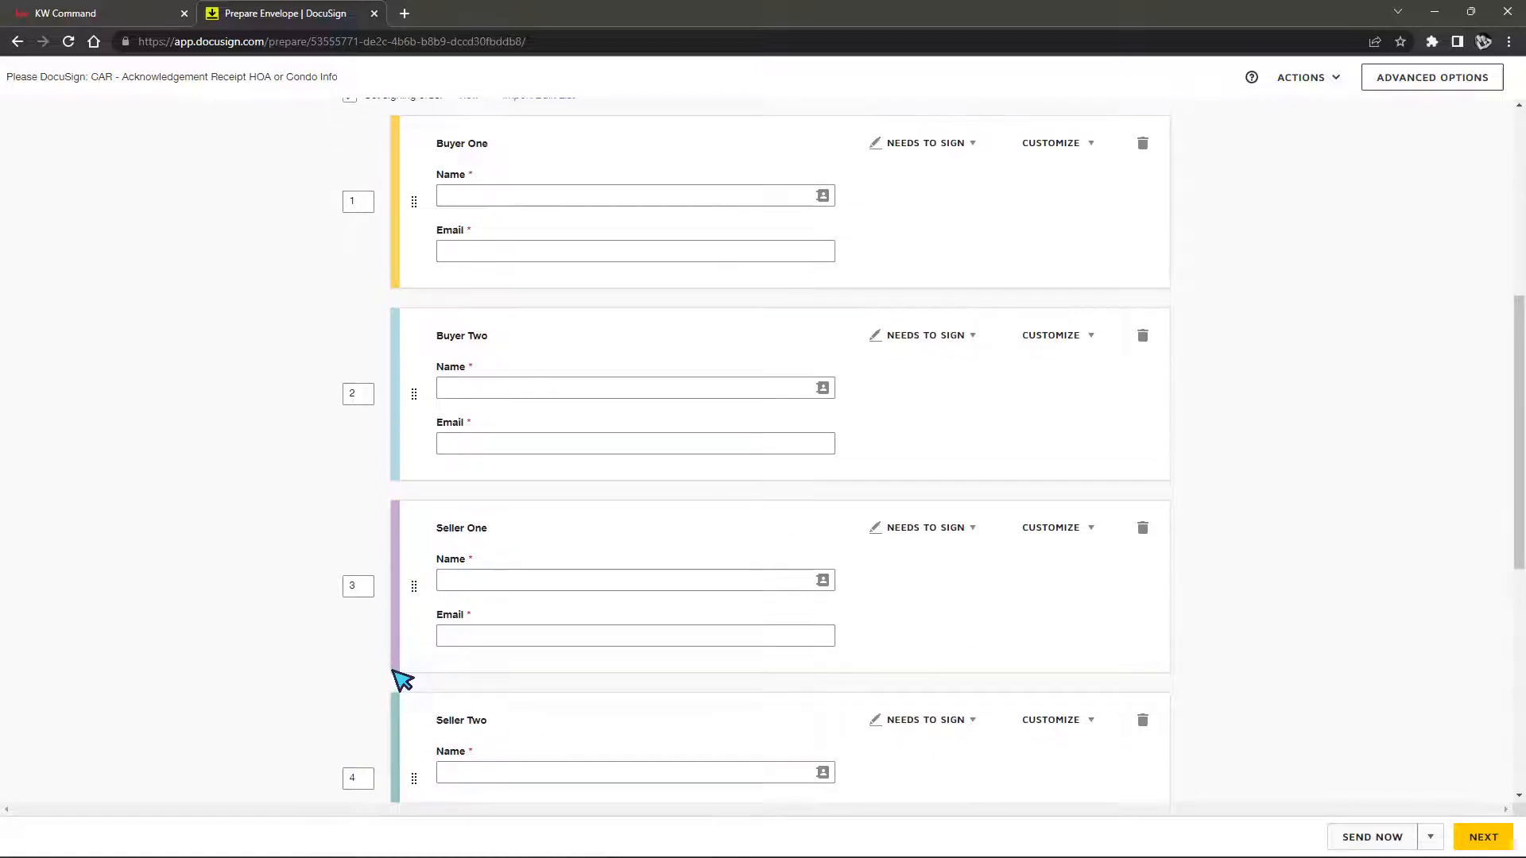
scroll(402, 679, "up", 1)
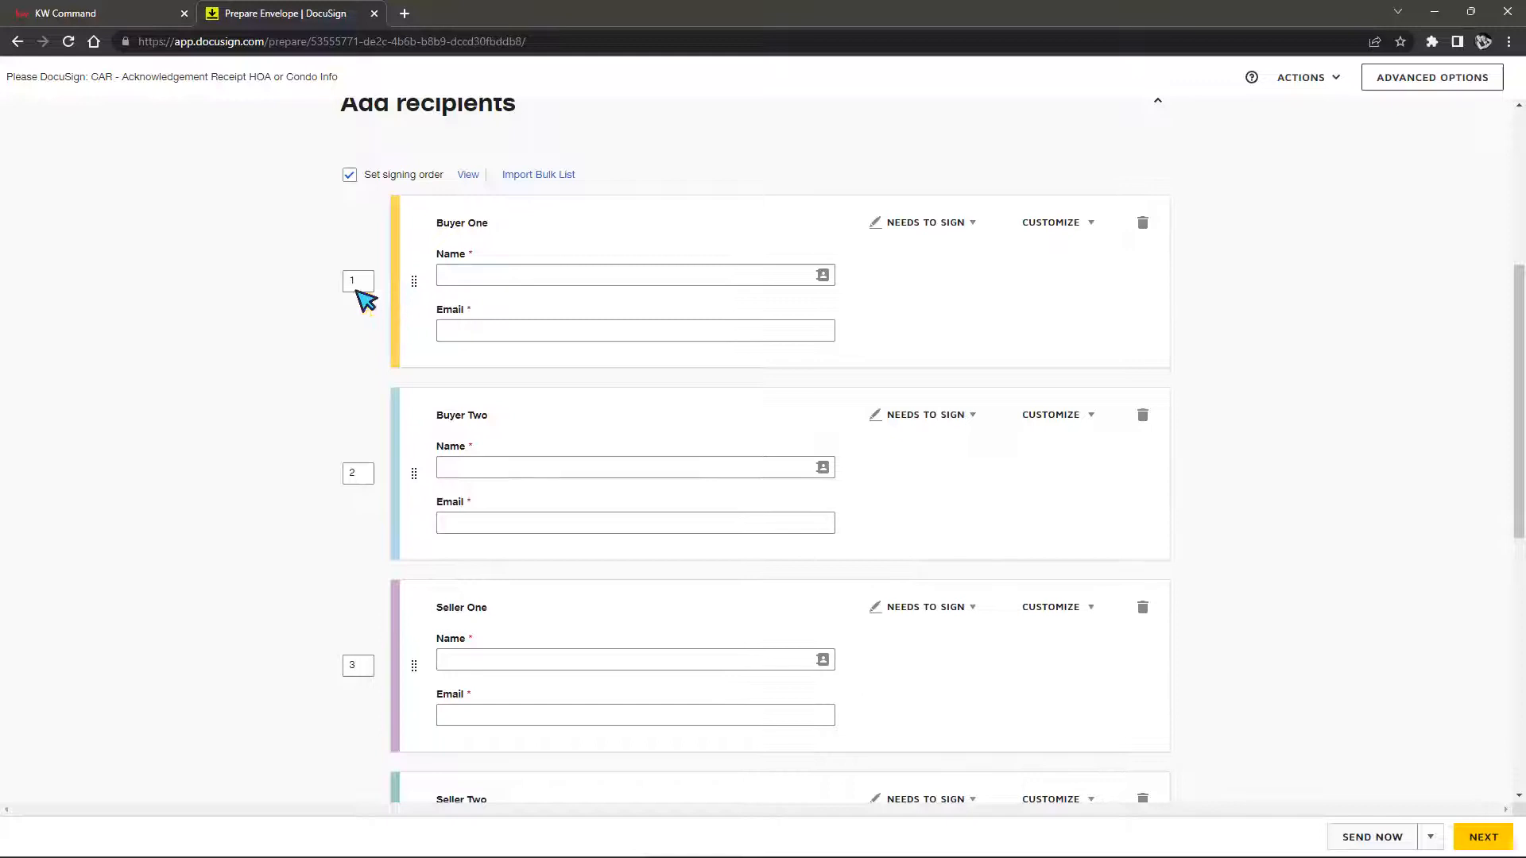
scroll(374, 558, "down", 3)
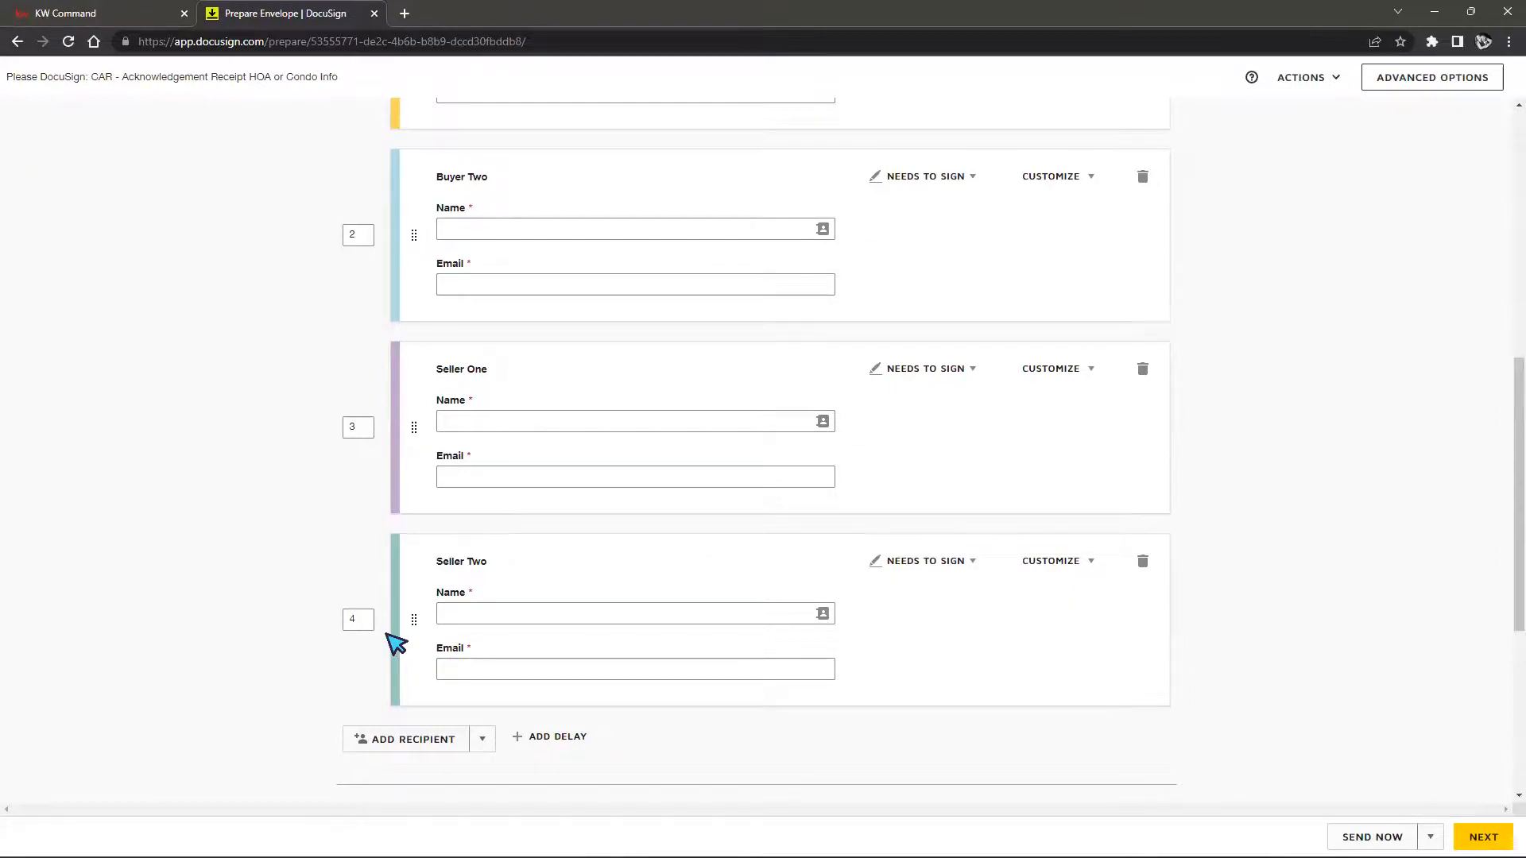
scroll(524, 517, "up", 2)
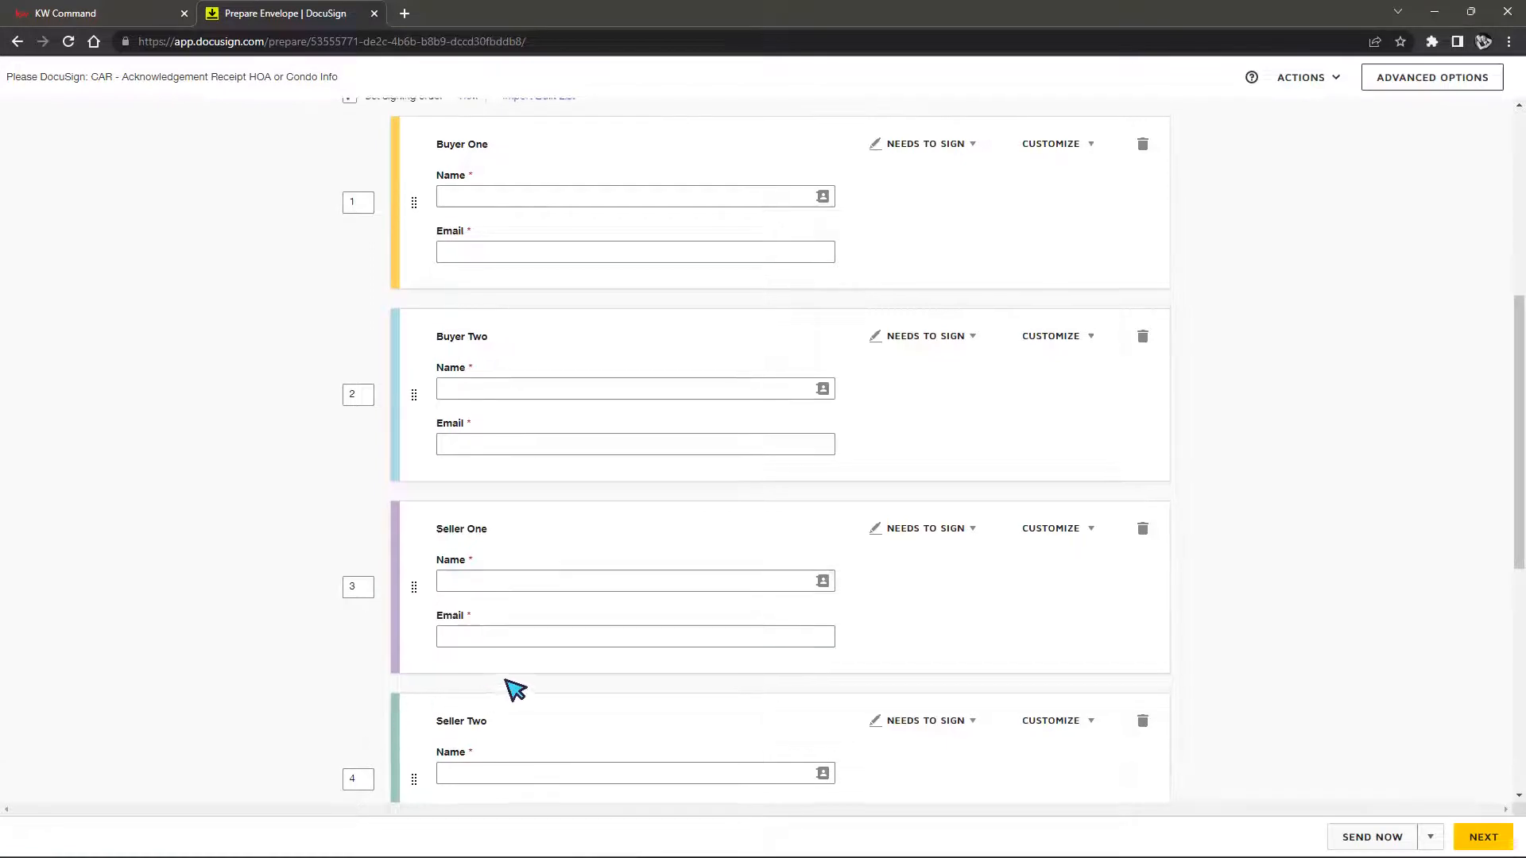
scroll(504, 689, "up", 2)
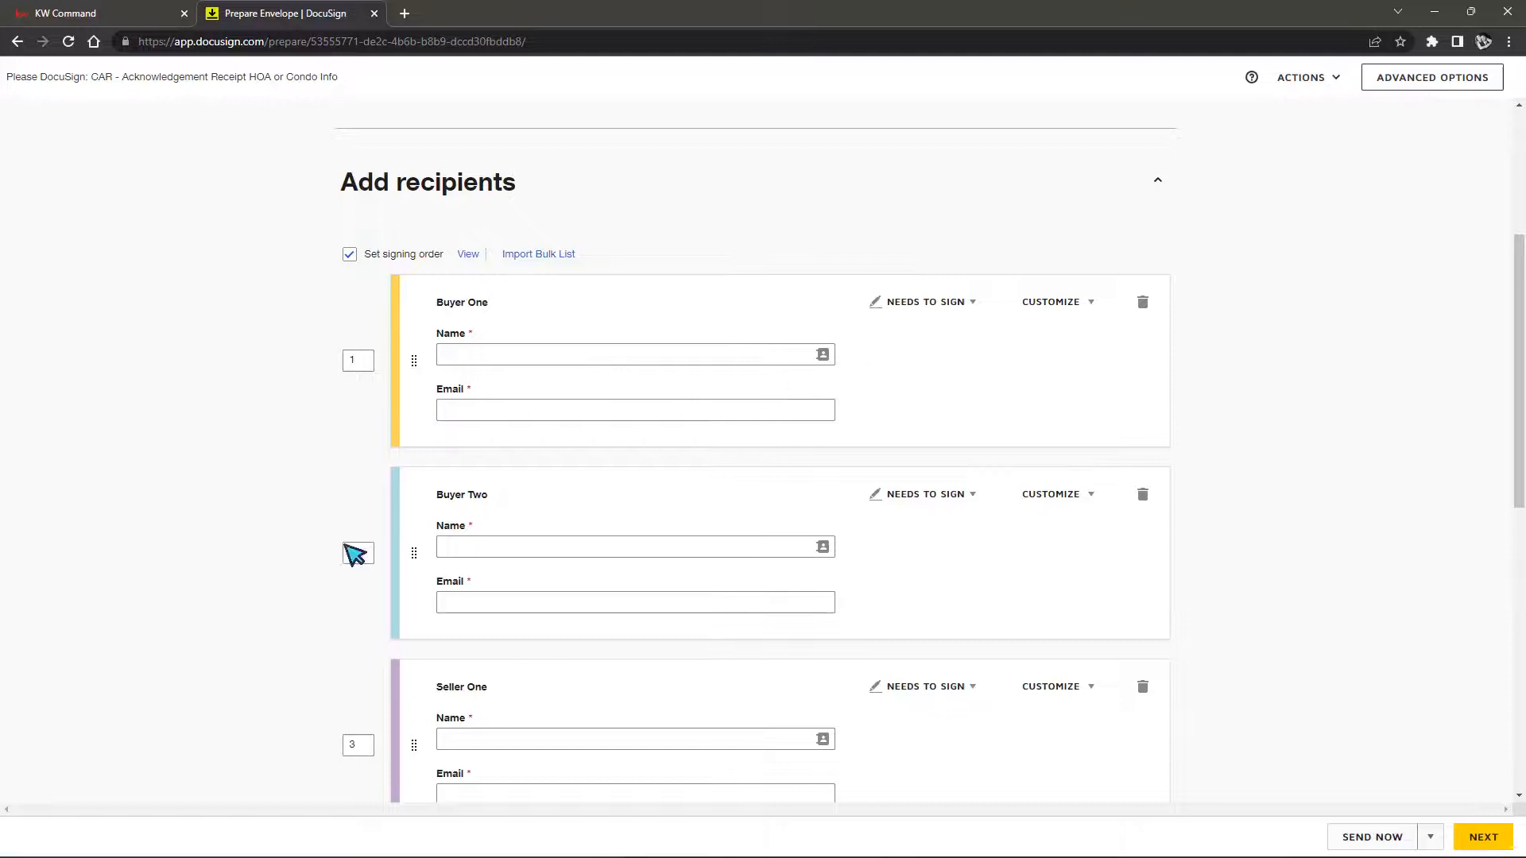
scroll(504, 453, "down", 1)
scroll(484, 398, "down", 2)
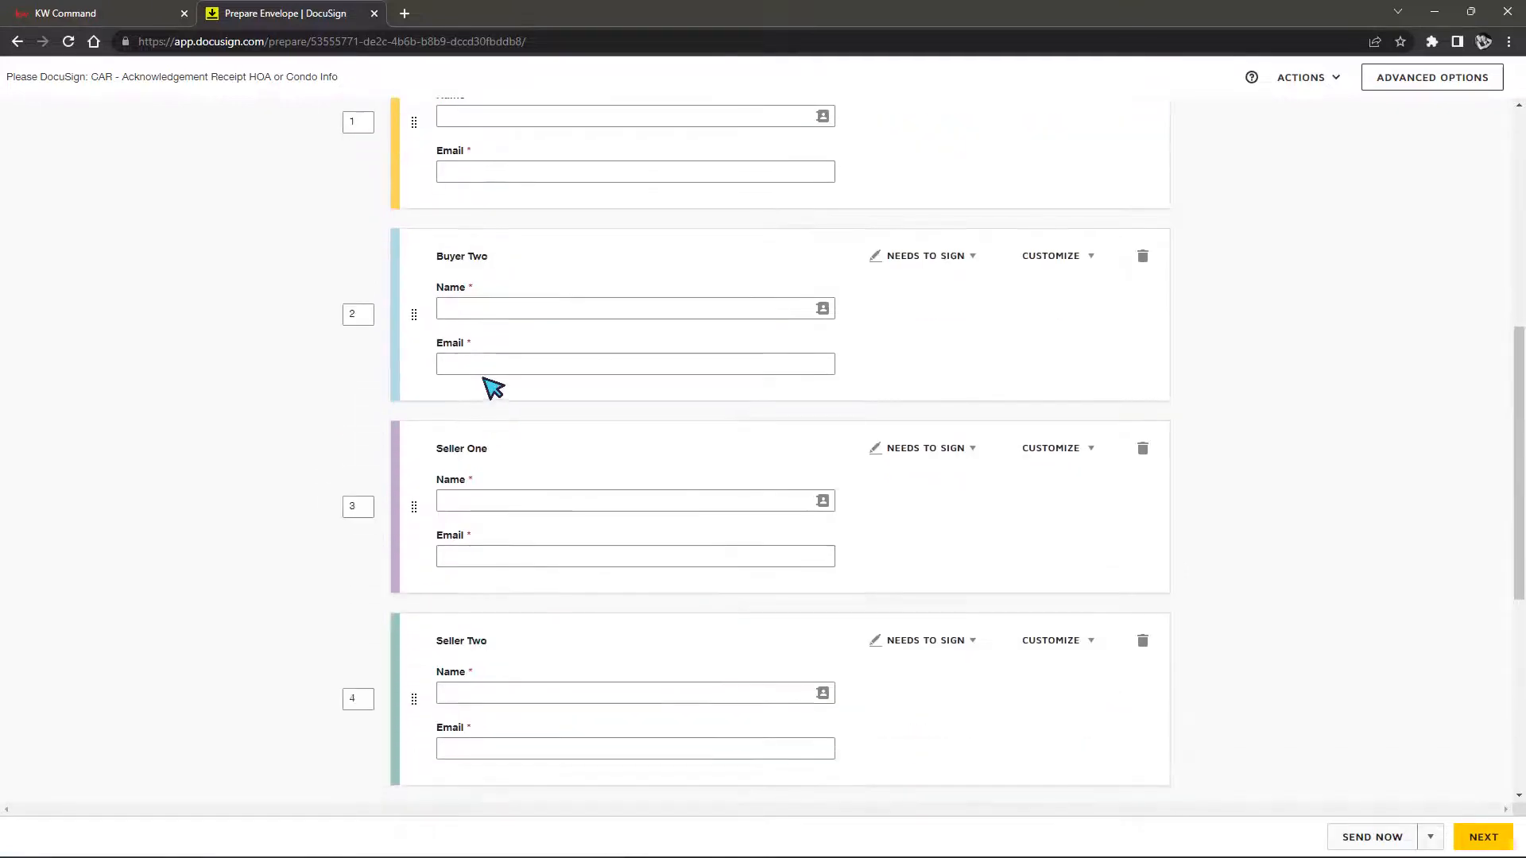
scroll(487, 693, "up", 1)
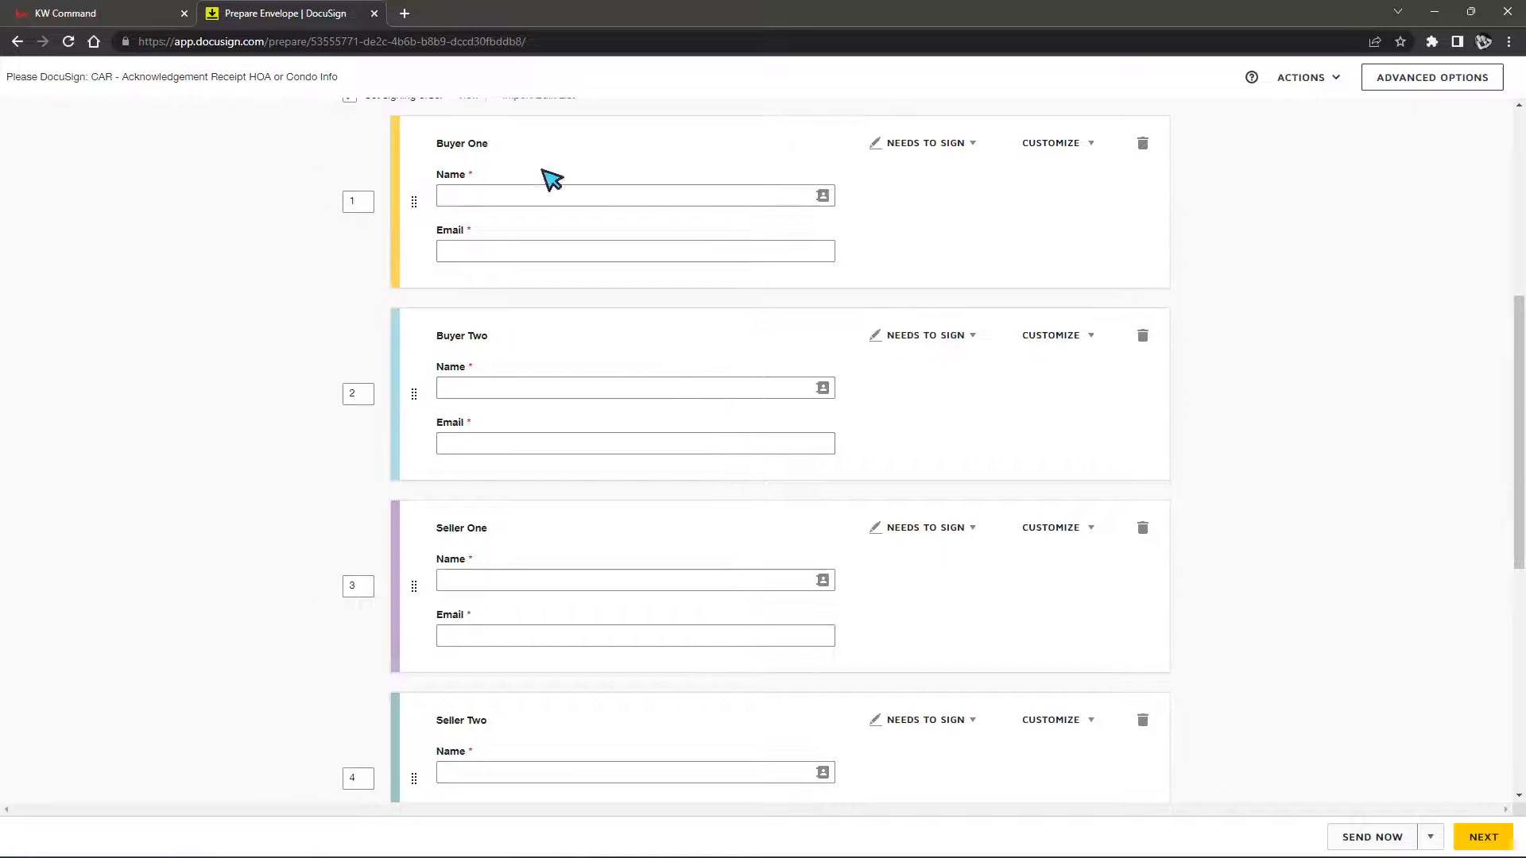
scroll(1312, 255, "up", 1)
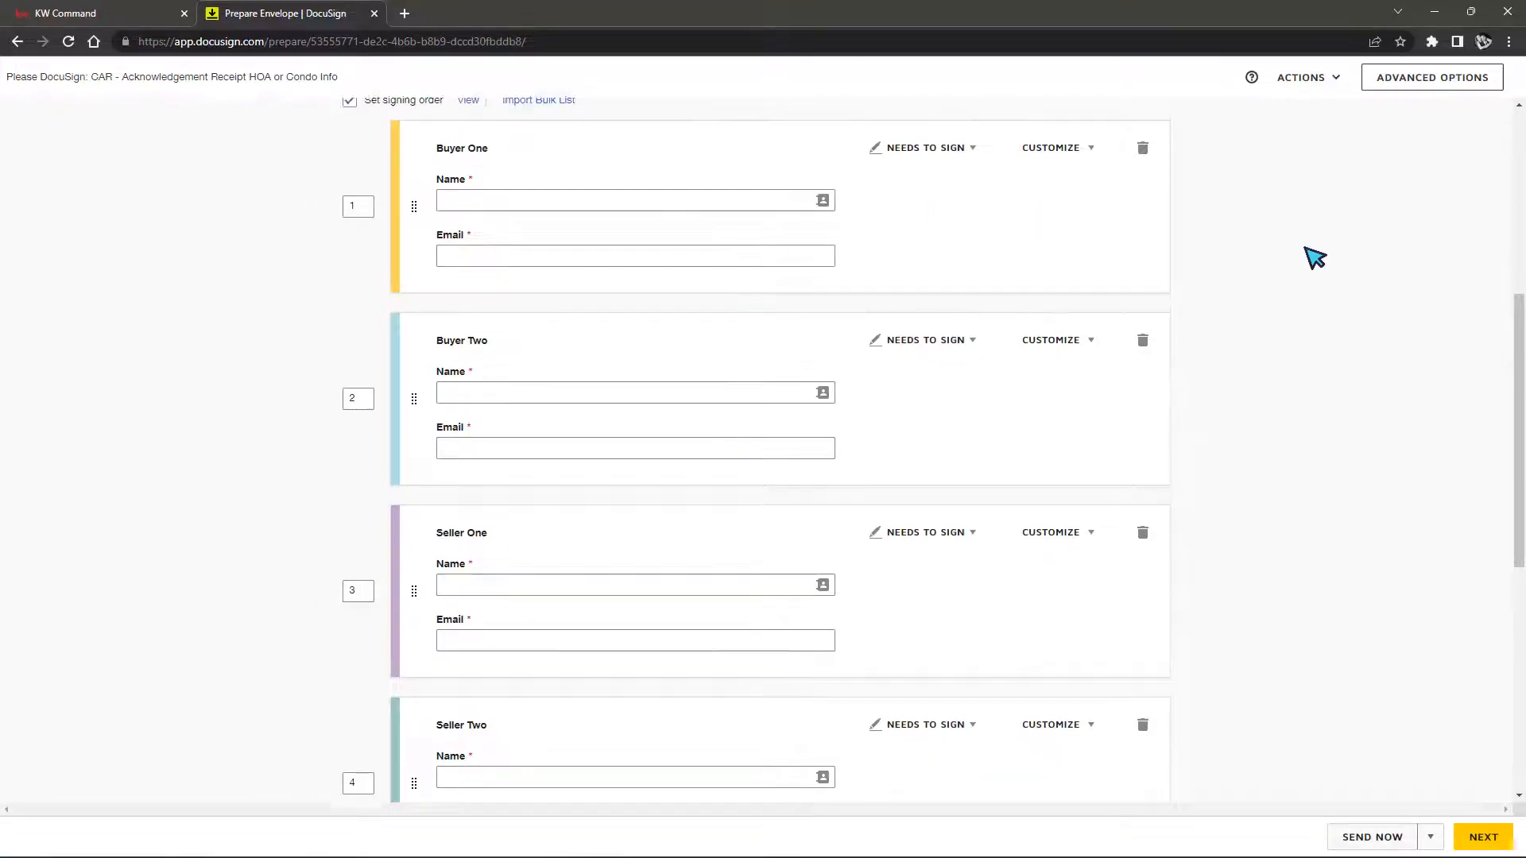
scroll(863, 350, "up", 1)
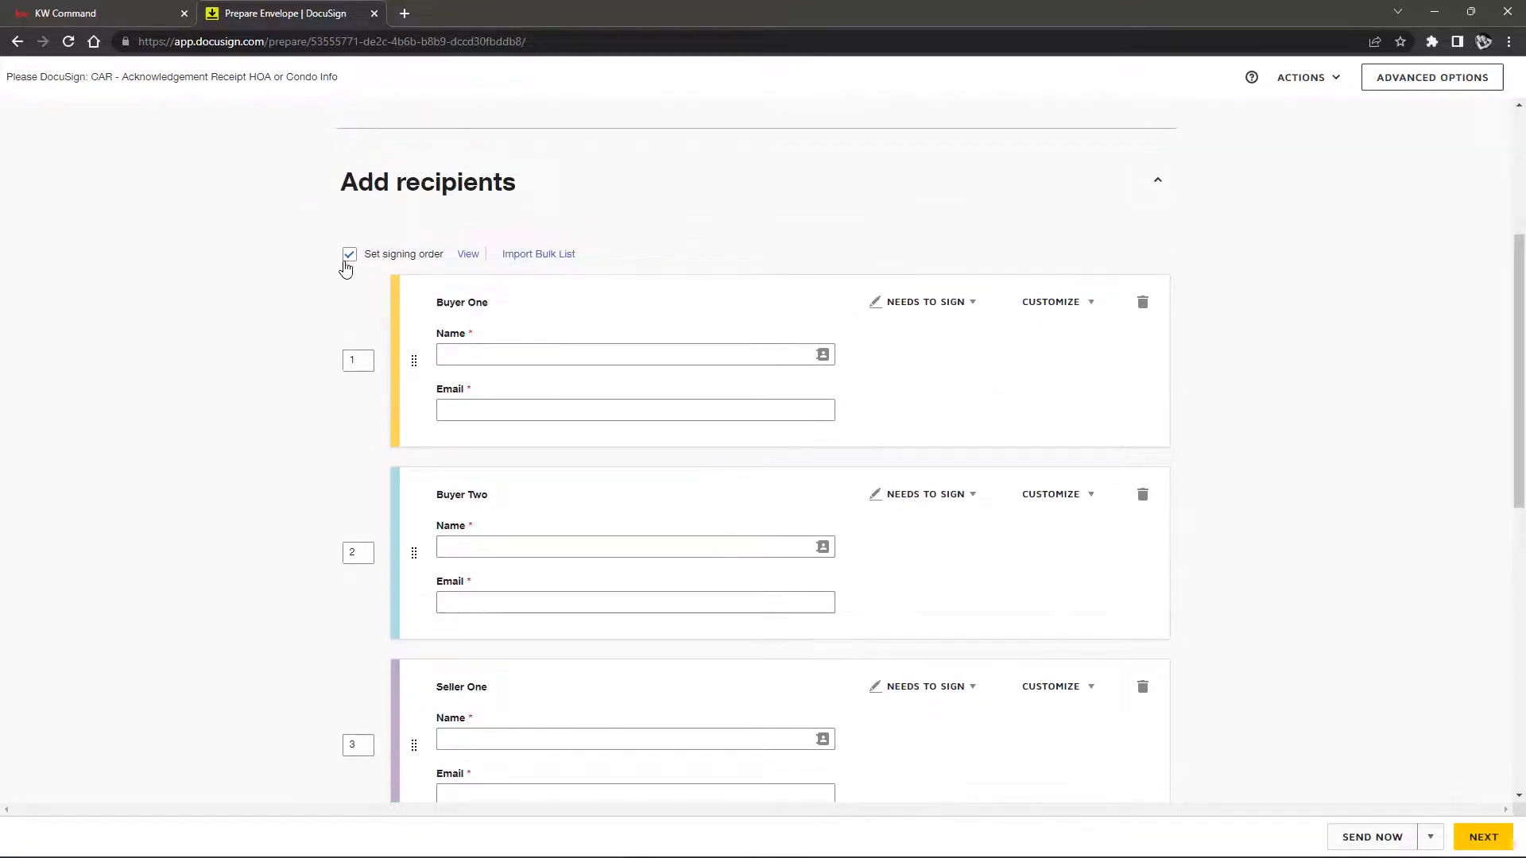
left_click_drag(413, 356, 419, 595)
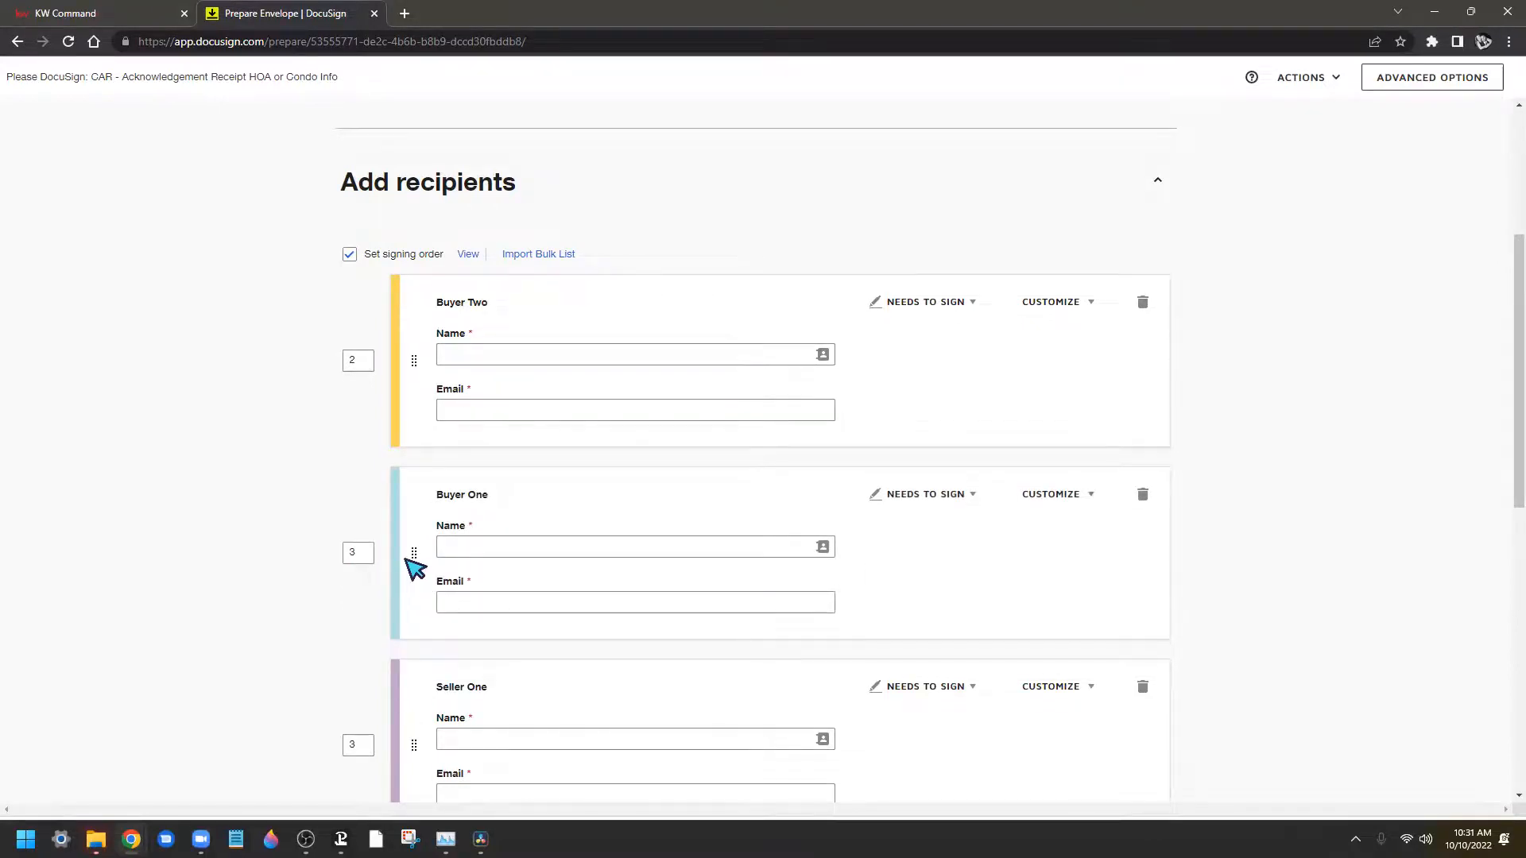
left_click_drag(409, 559, 411, 372)
left_click_drag(410, 558, 416, 382)
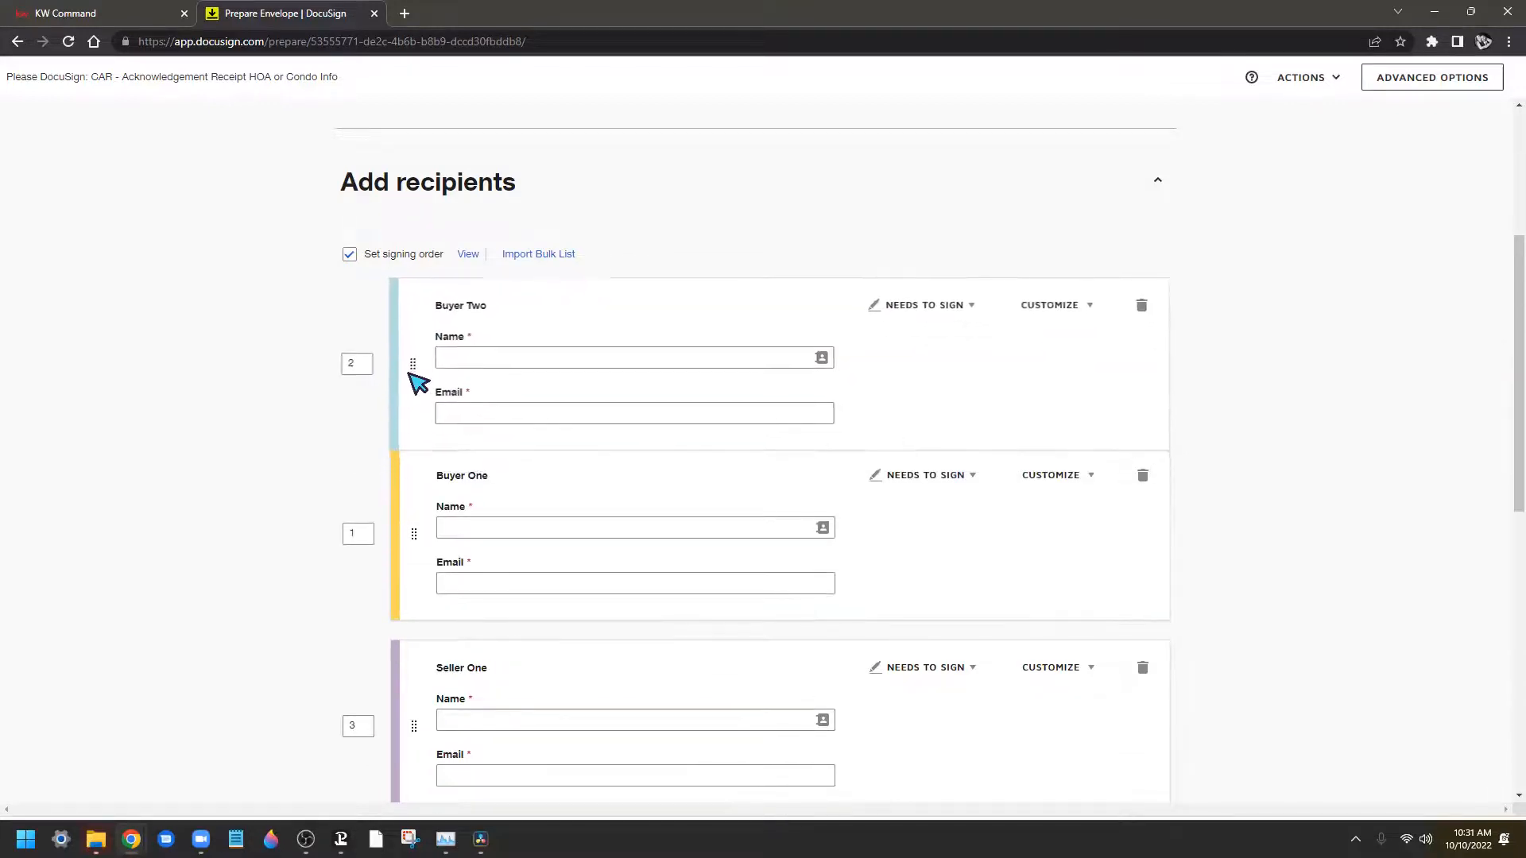
left_click(354, 359)
left_click(359, 548)
scroll(364, 533, "down", 2)
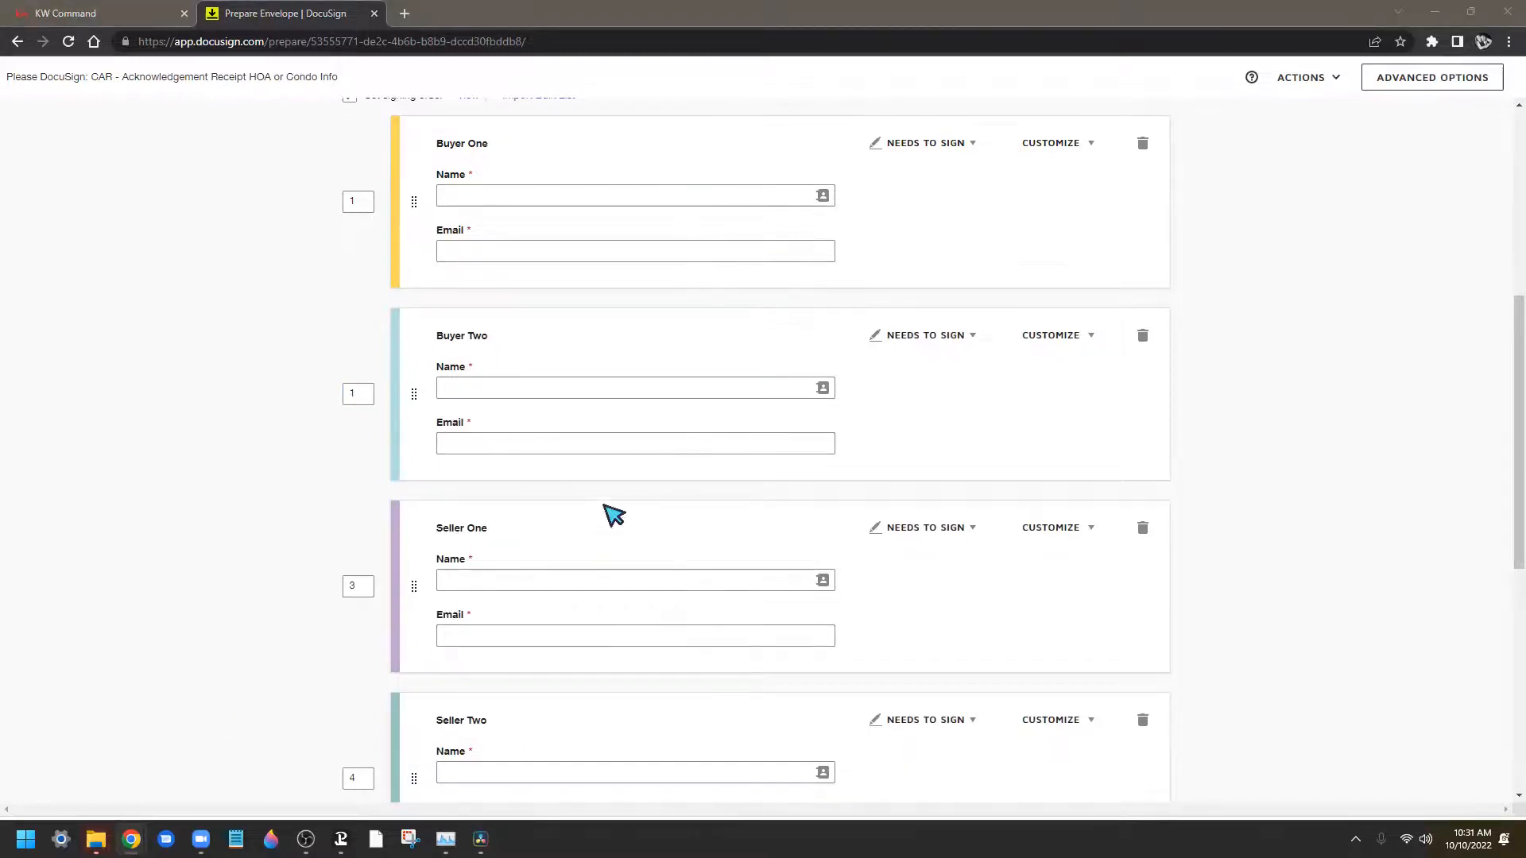
scroll(409, 705, "down", 3)
left_click_drag(412, 536, 416, 386)
scroll(445, 566, "up", 3)
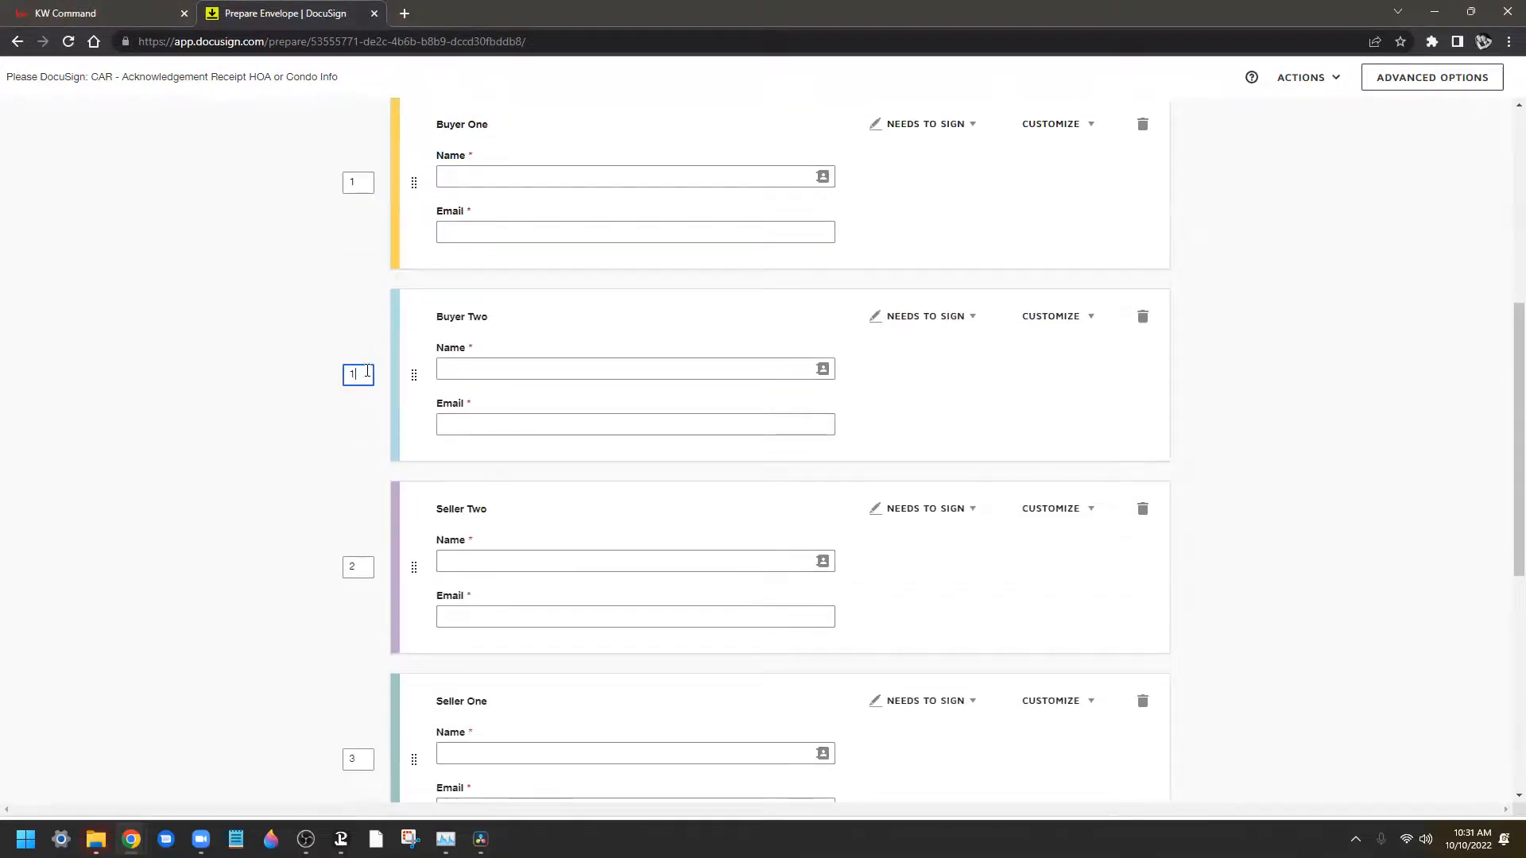
type("2")
left_click(359, 570)
type("3")
left_click(351, 756)
left_click(248, 674)
Delete the Seller Two and Buyer Two recipients together with their assigned fields
scroll(538, 552, "up", 3)
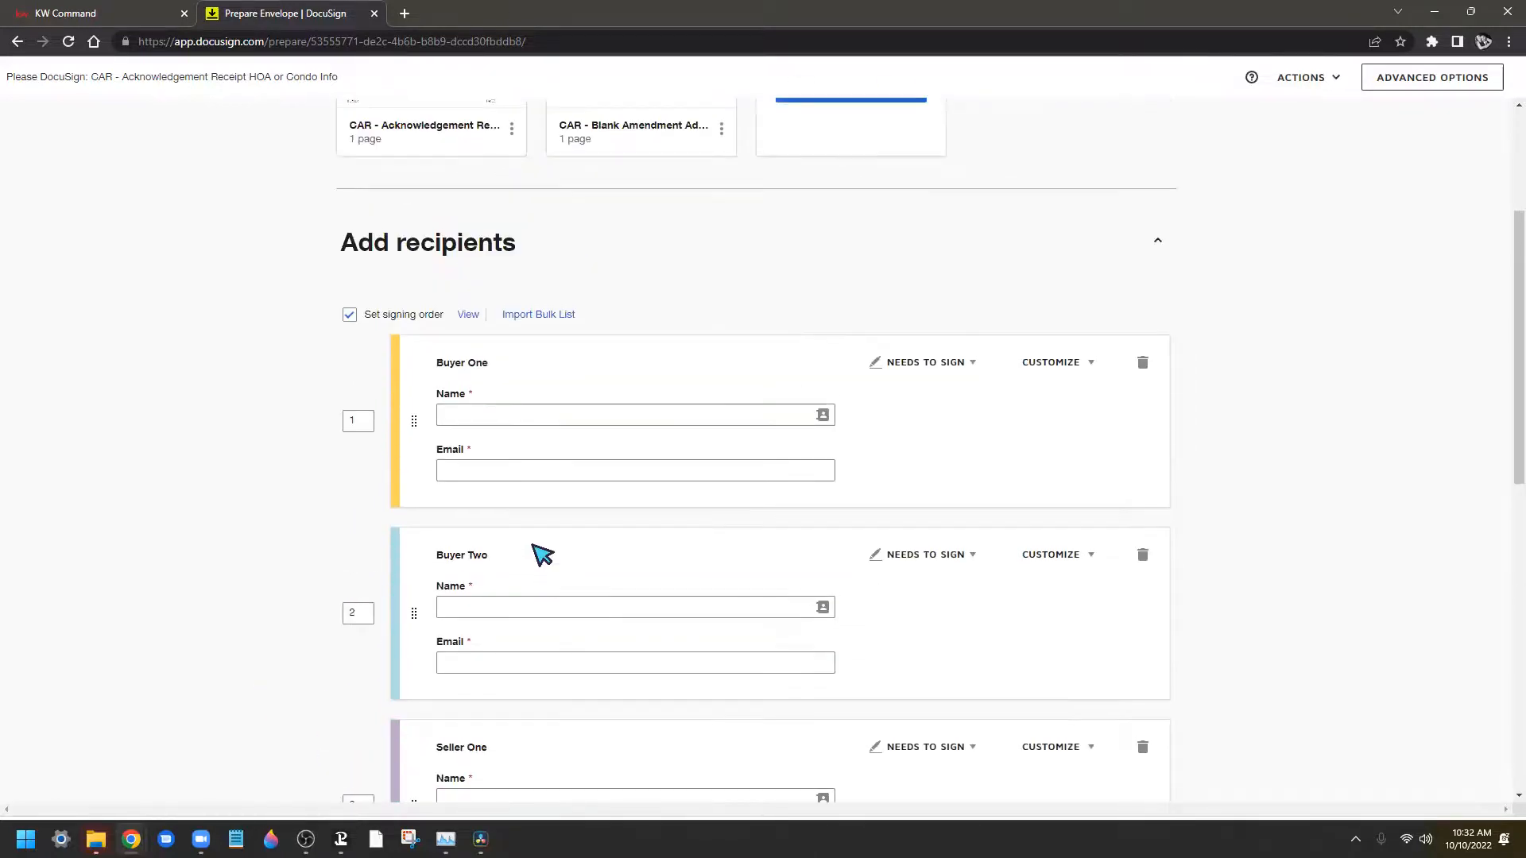
scroll(374, 415, "down", 5)
scroll(374, 417, "down", 2)
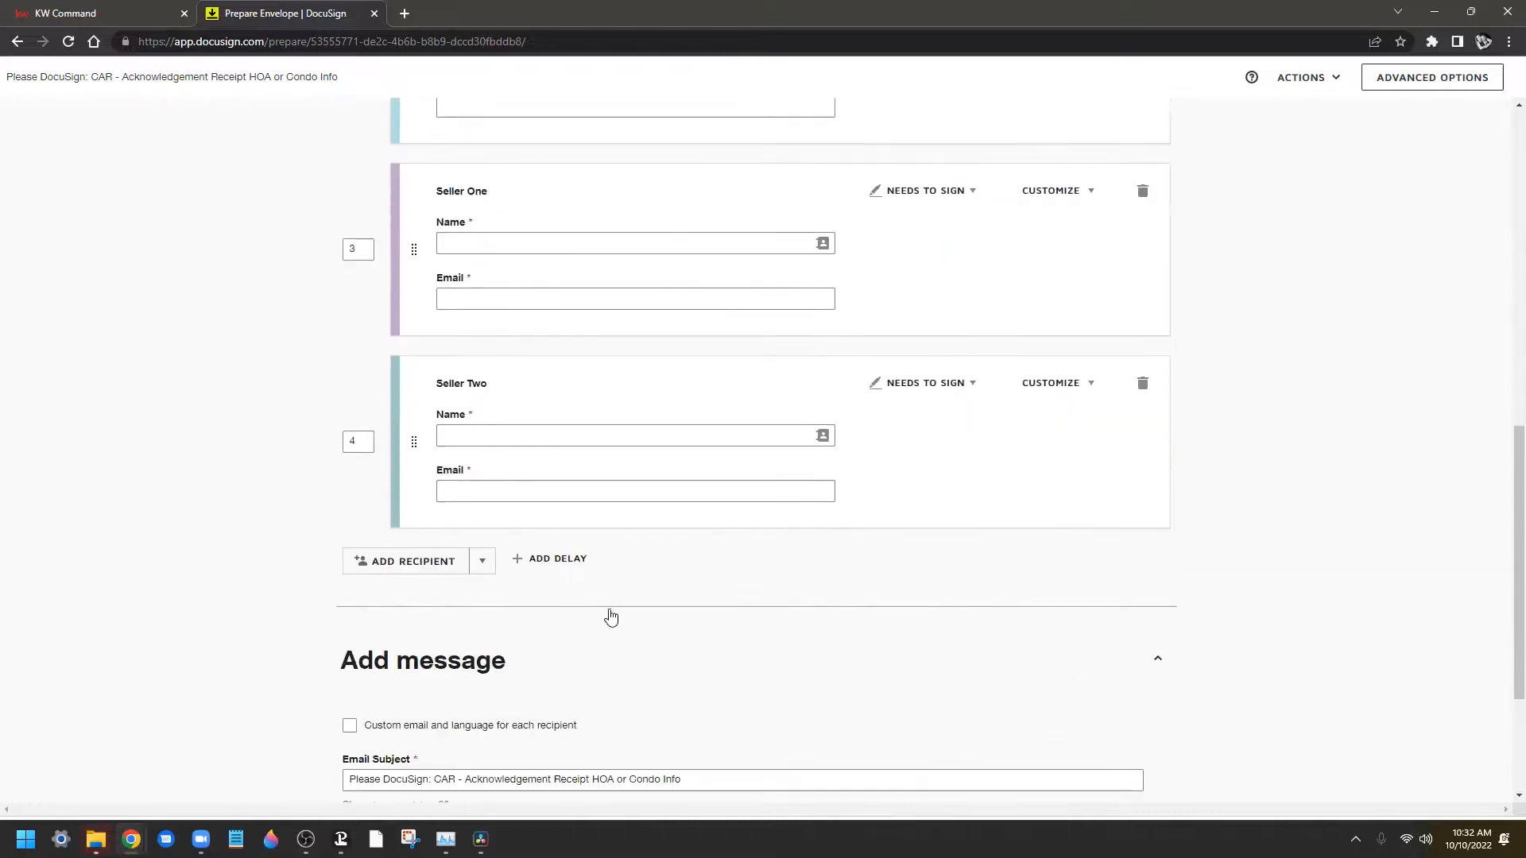
scroll(698, 355, "up", 3)
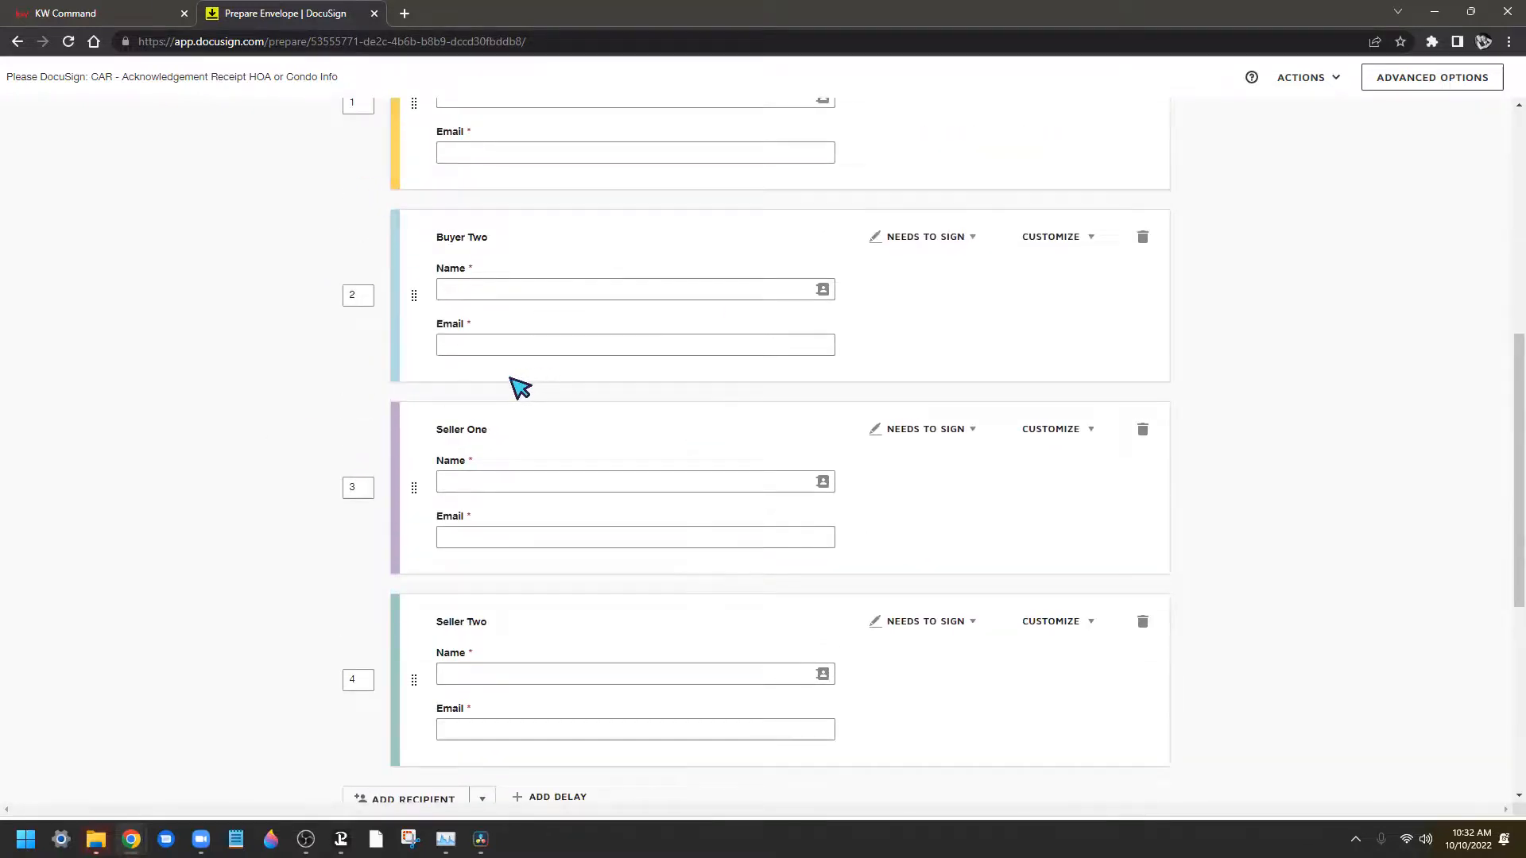
scroll(520, 399, "up", 3)
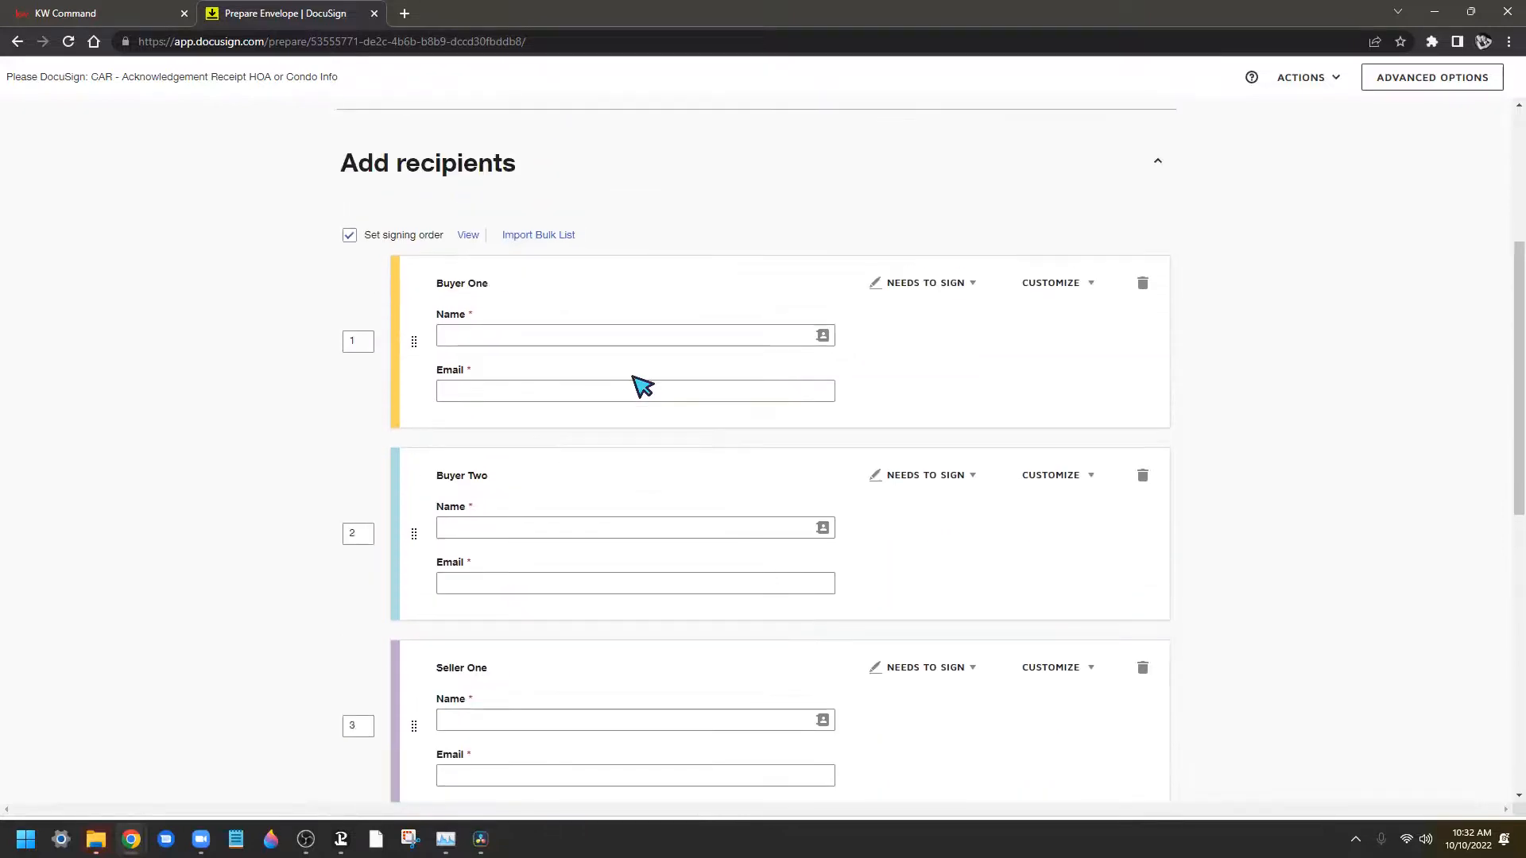
scroll(1290, 449, "down", 1)
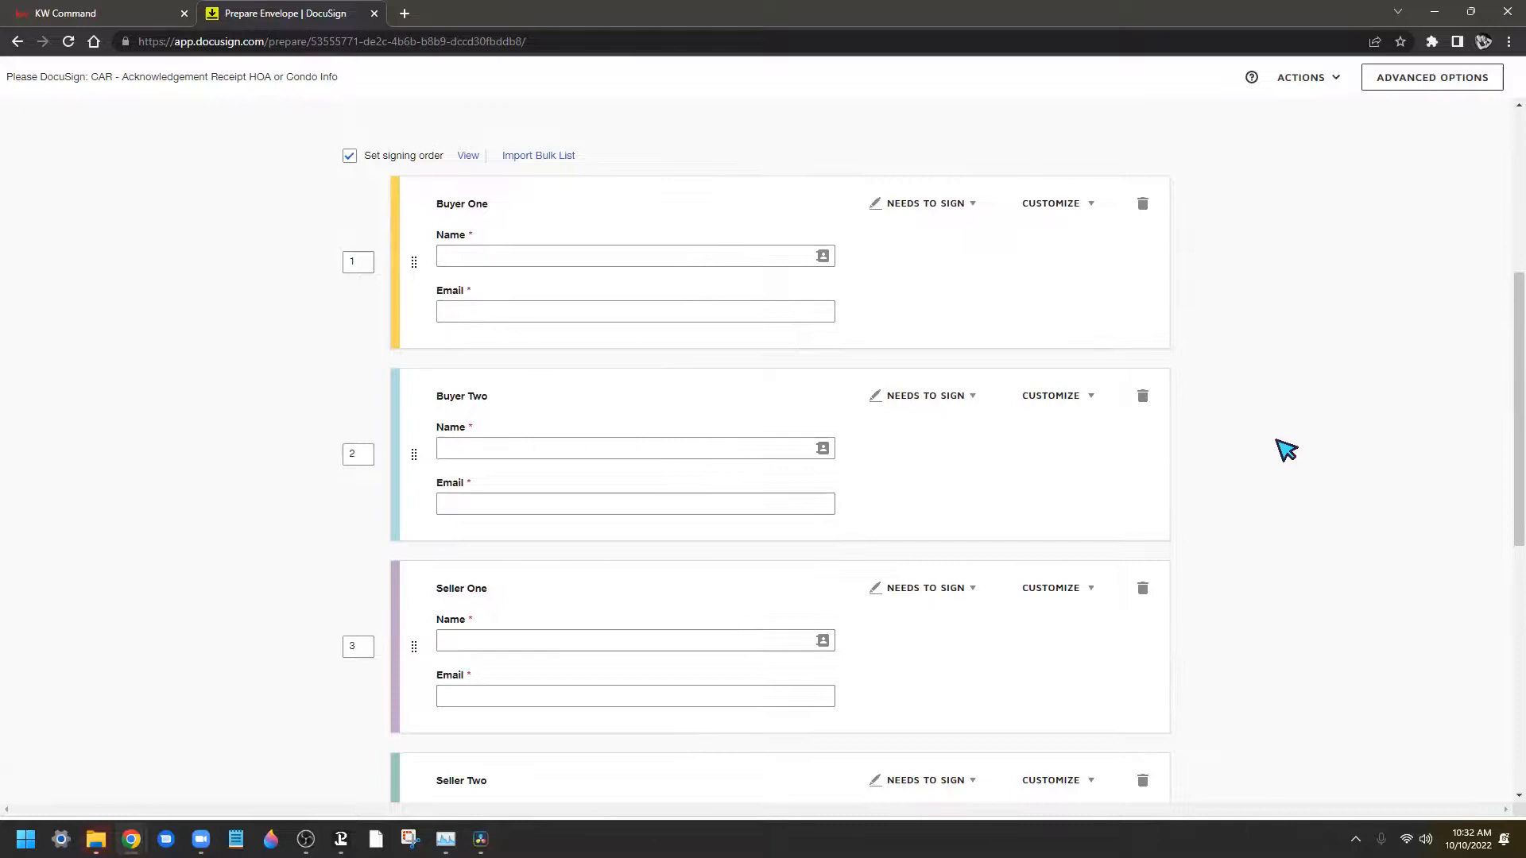
scroll(751, 306, "down", 3)
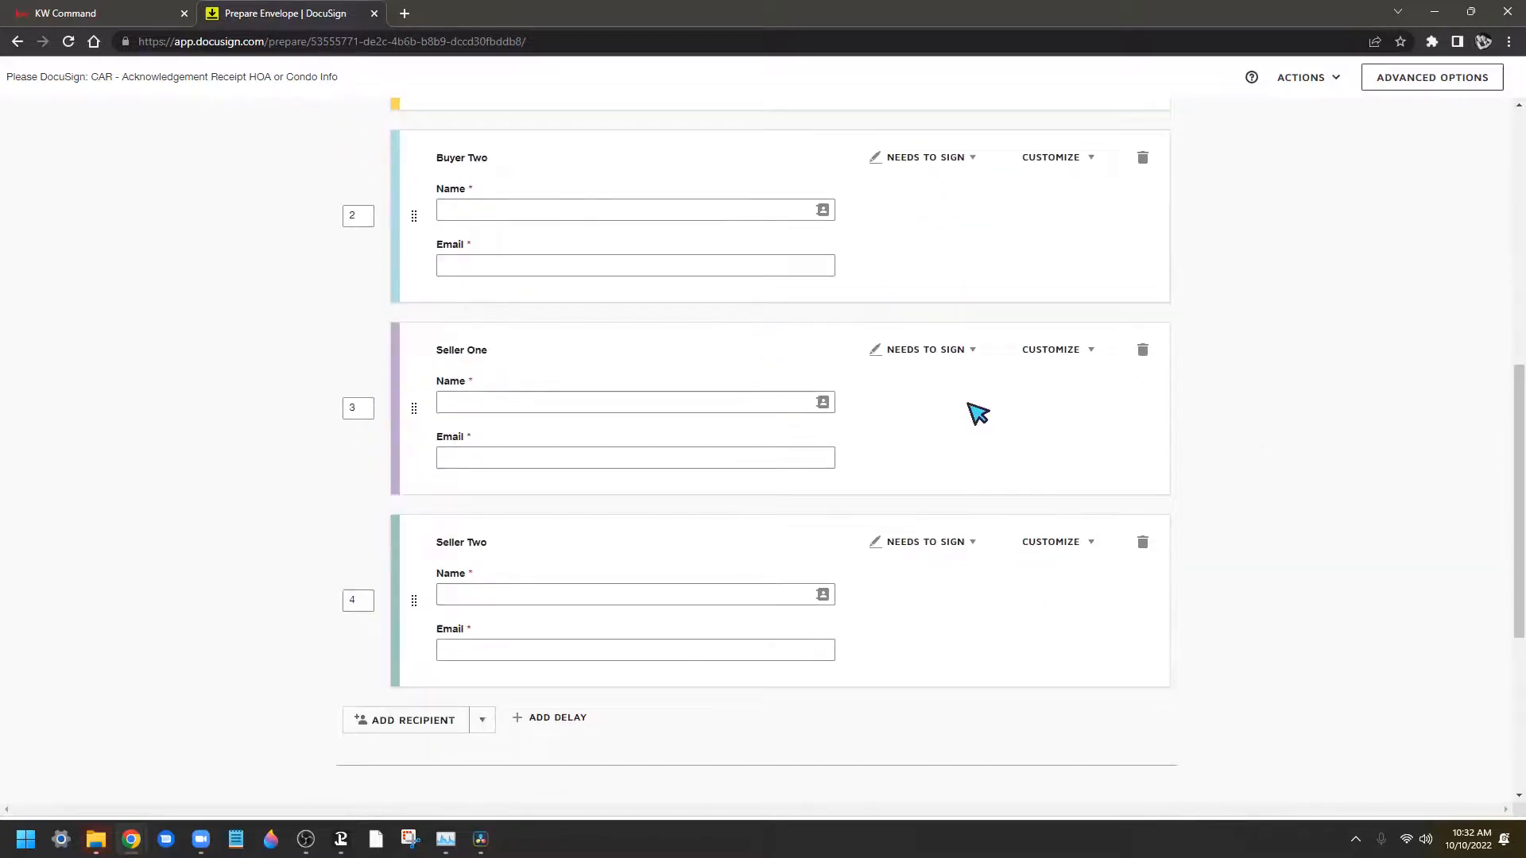
left_click(1143, 545)
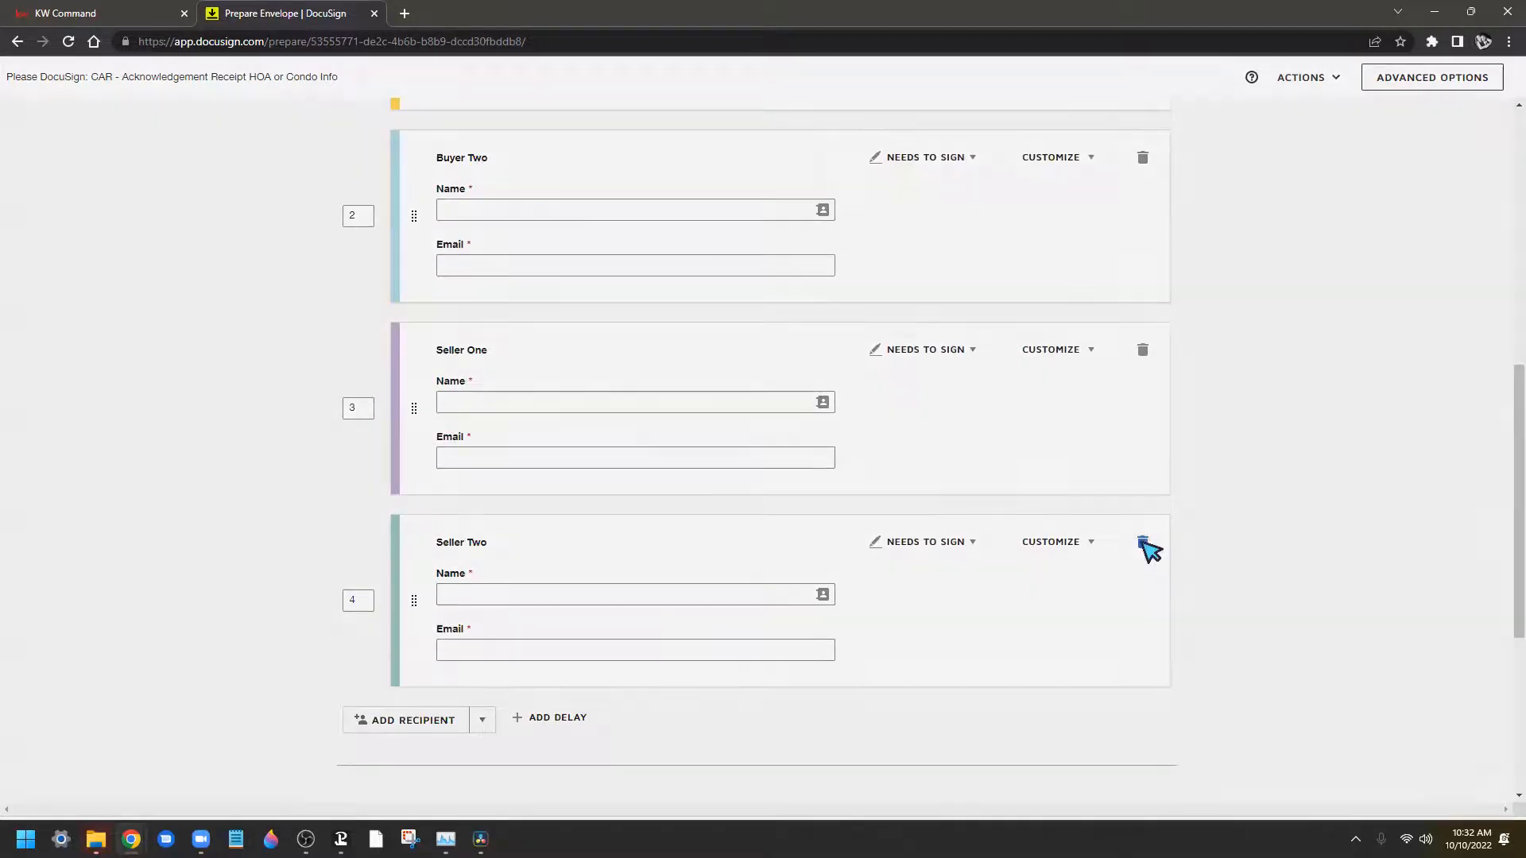
left_click(671, 265)
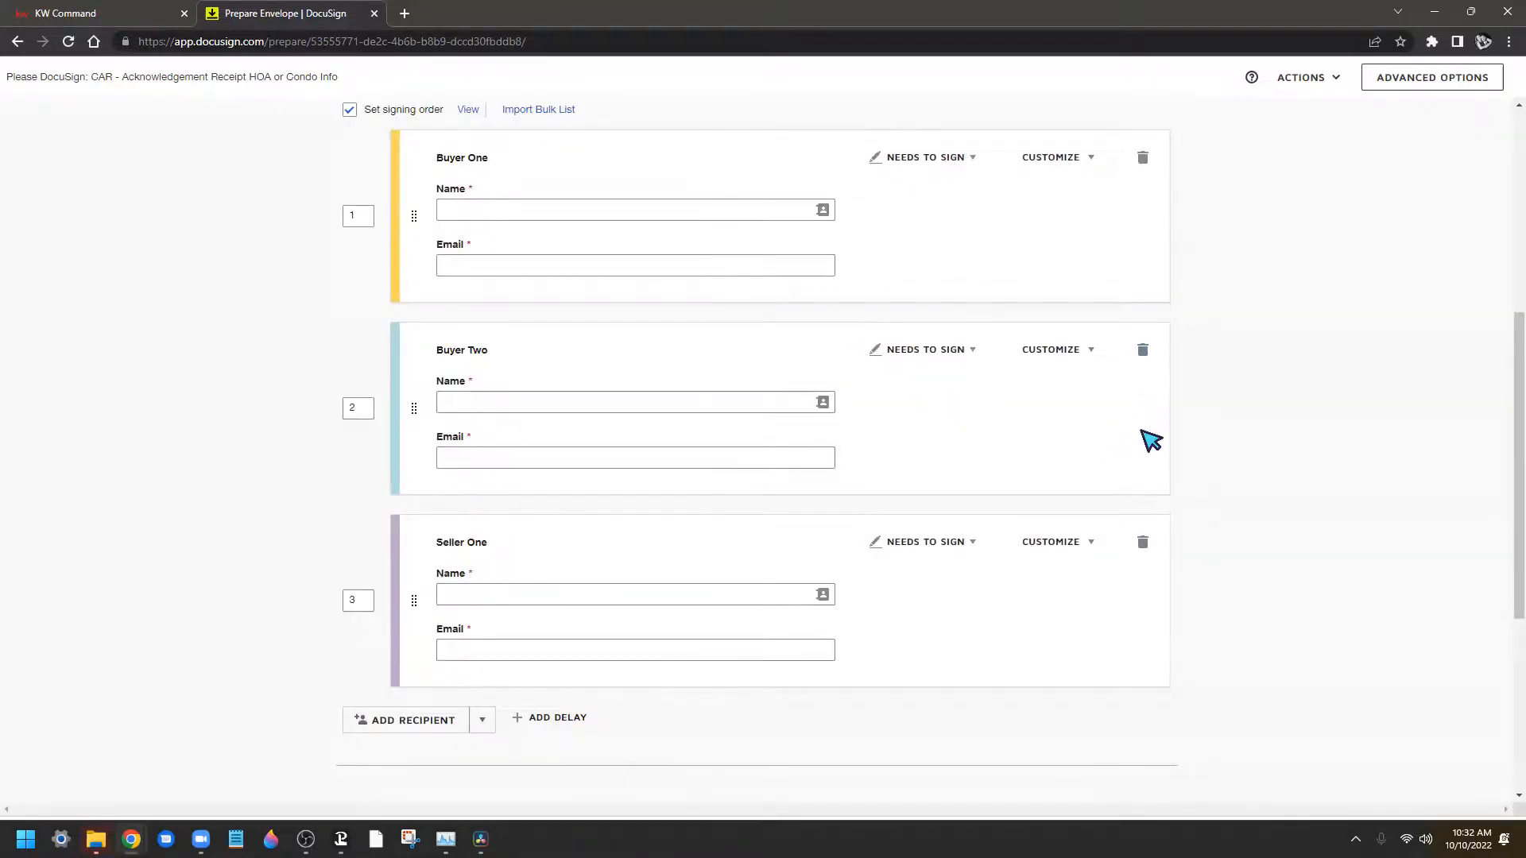
left_click(1144, 354)
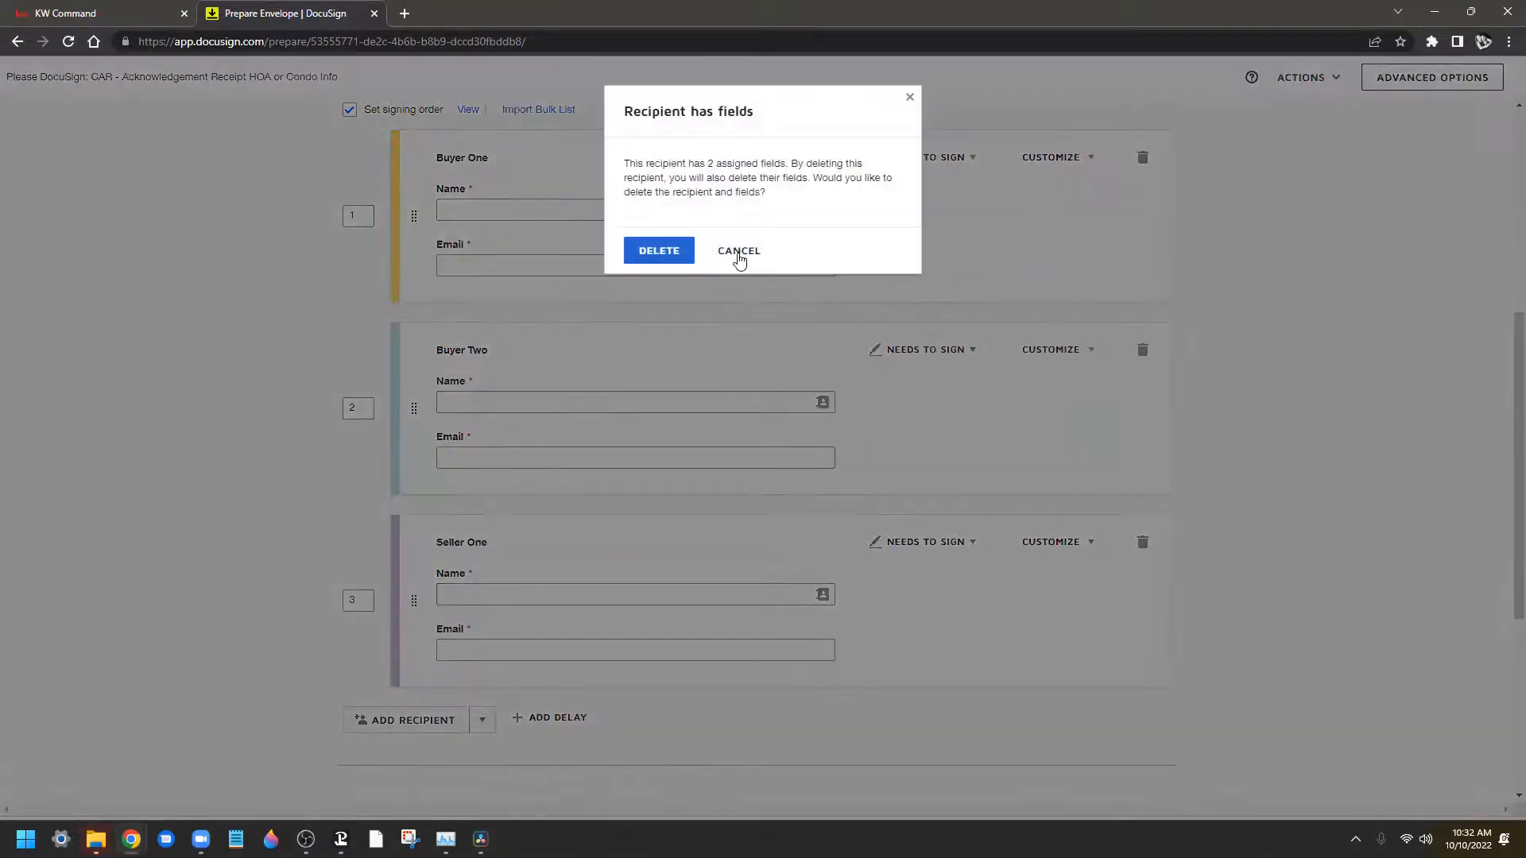
left_click(670, 250)
scroll(1369, 536, "up", 2)
scroll(1368, 536, "up", 1)
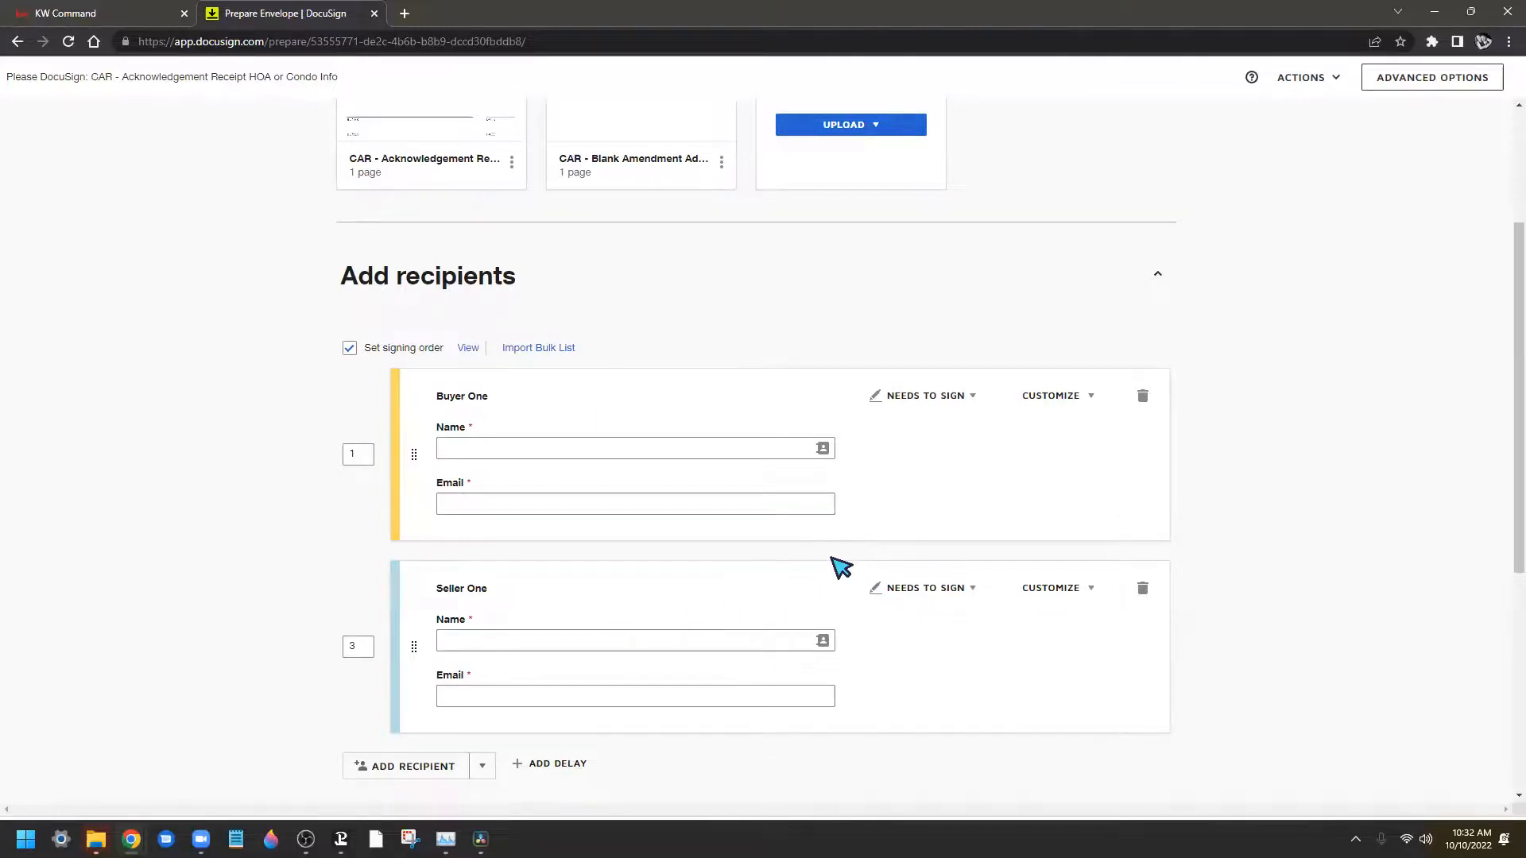
Fill Buyer One's name and email by searching and choosing a matching saved contact
left_click(564, 440)
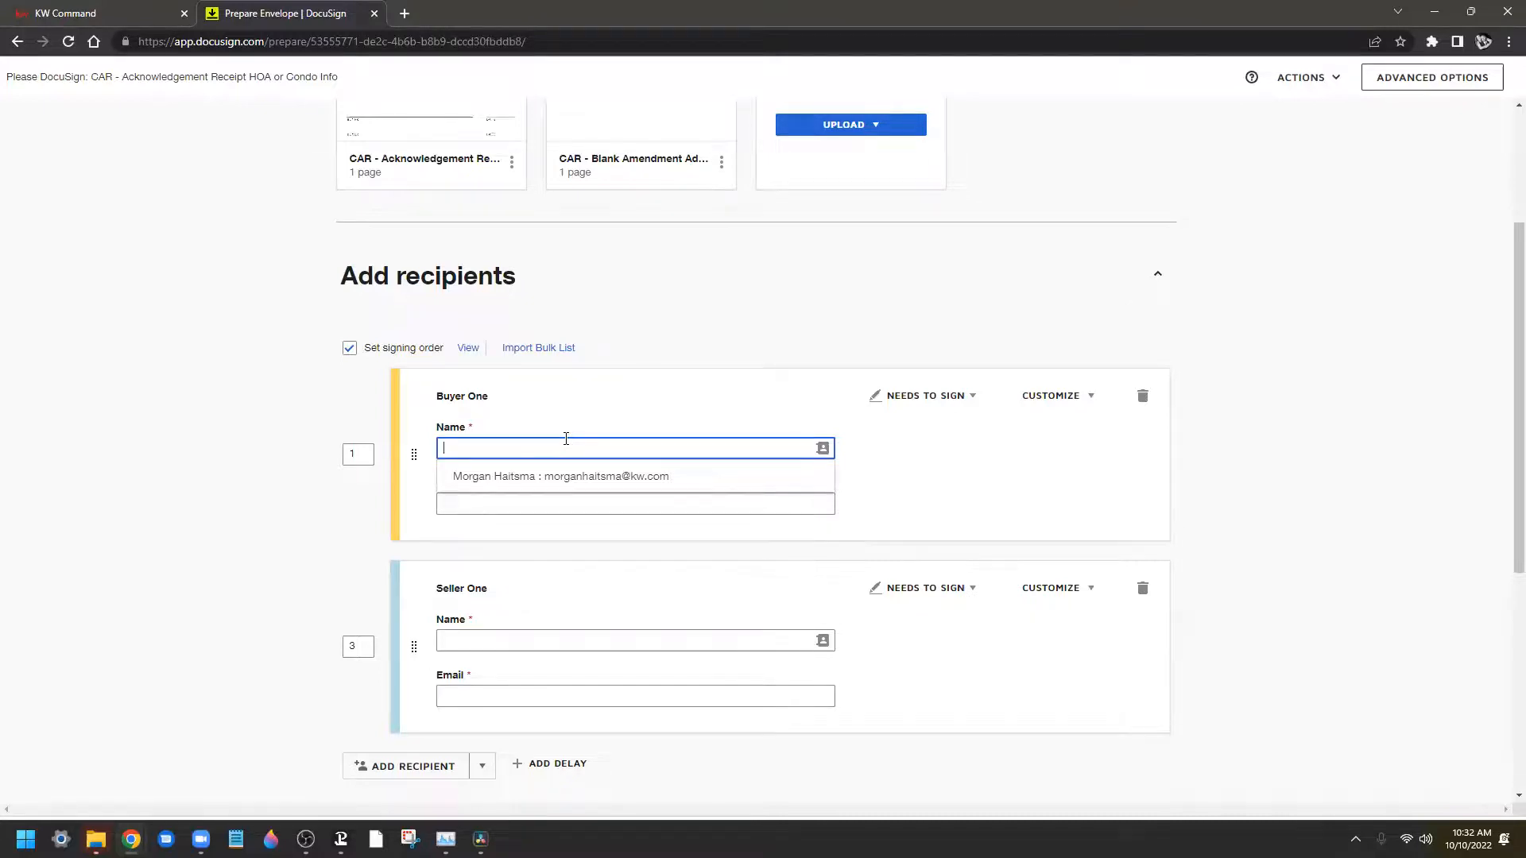
left_click(636, 504)
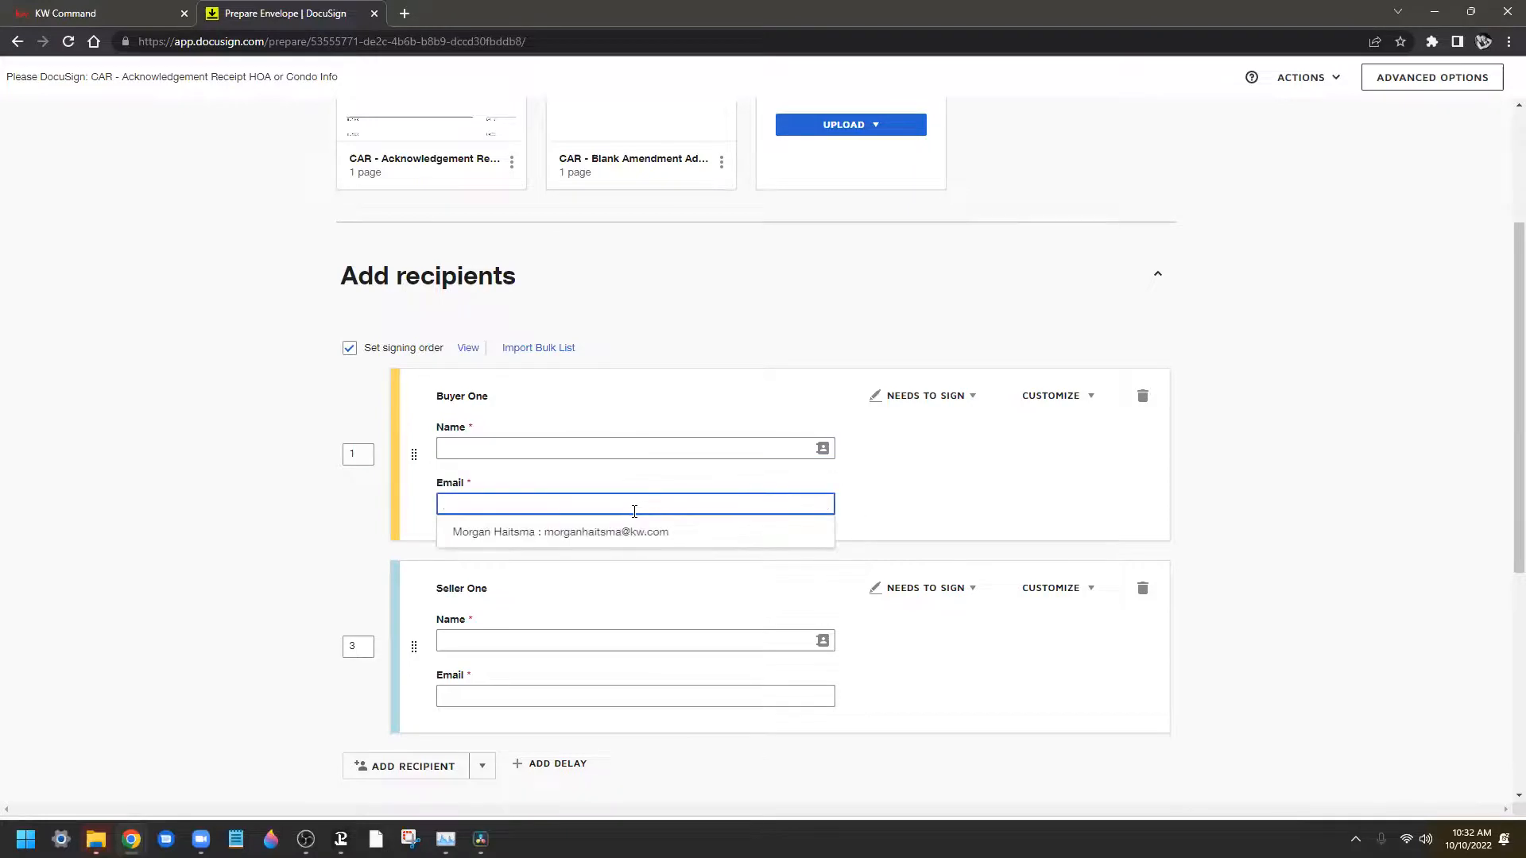
left_click(573, 445)
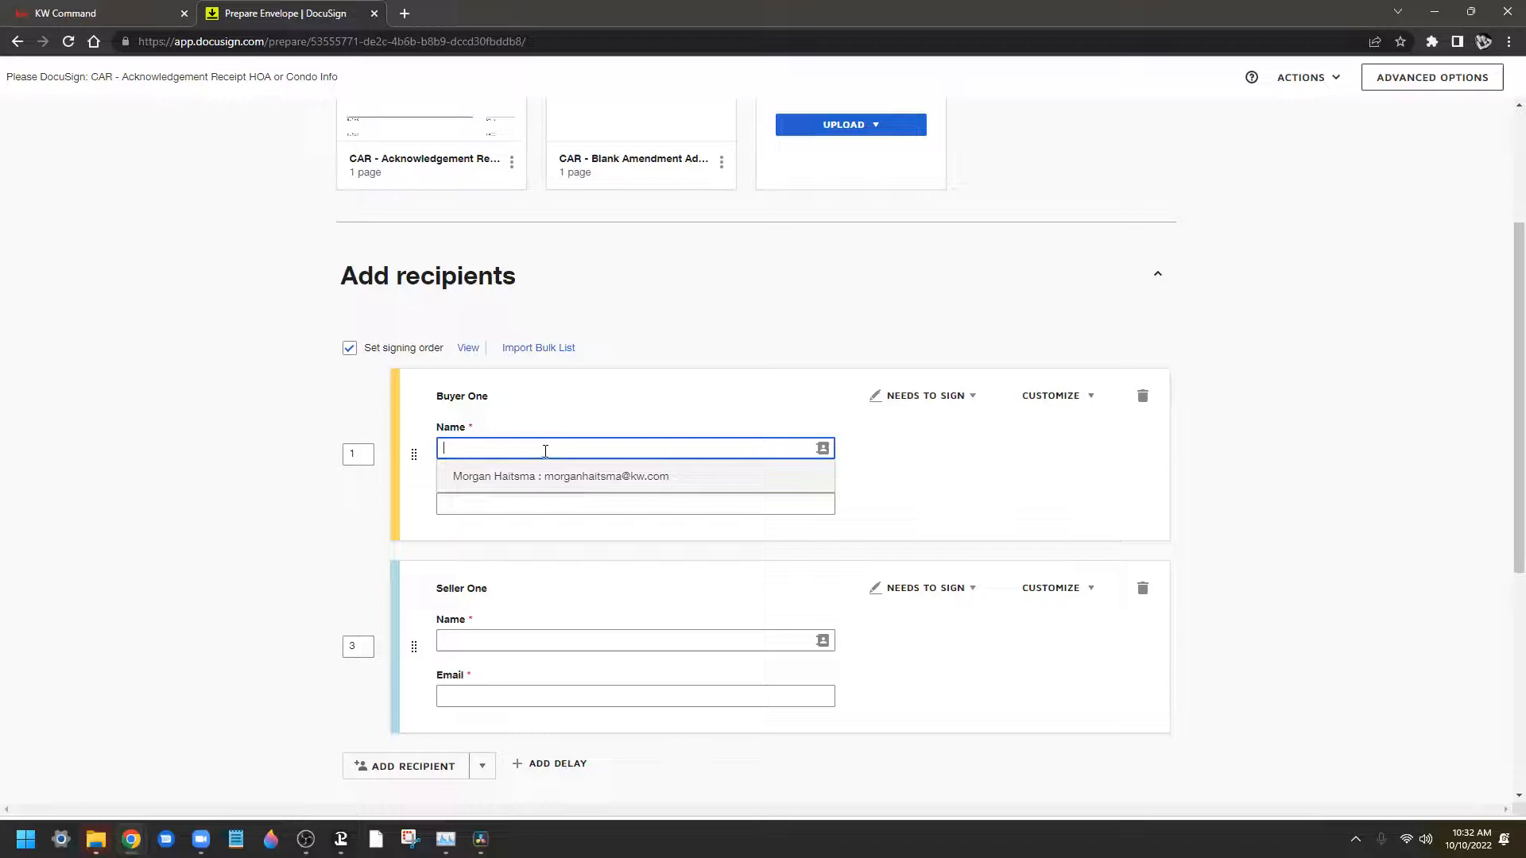
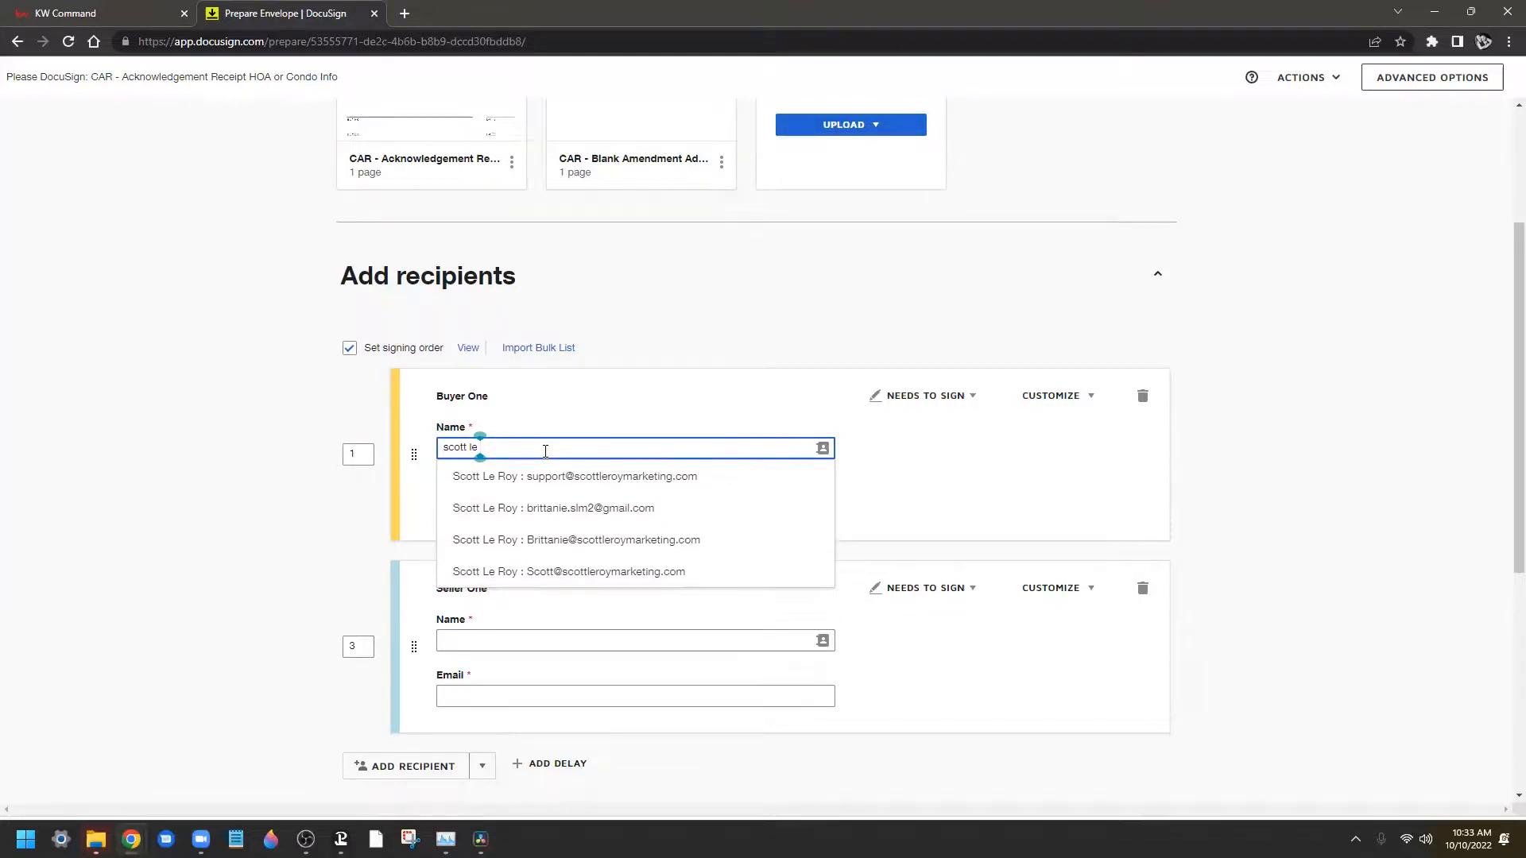
left_click(508, 573)
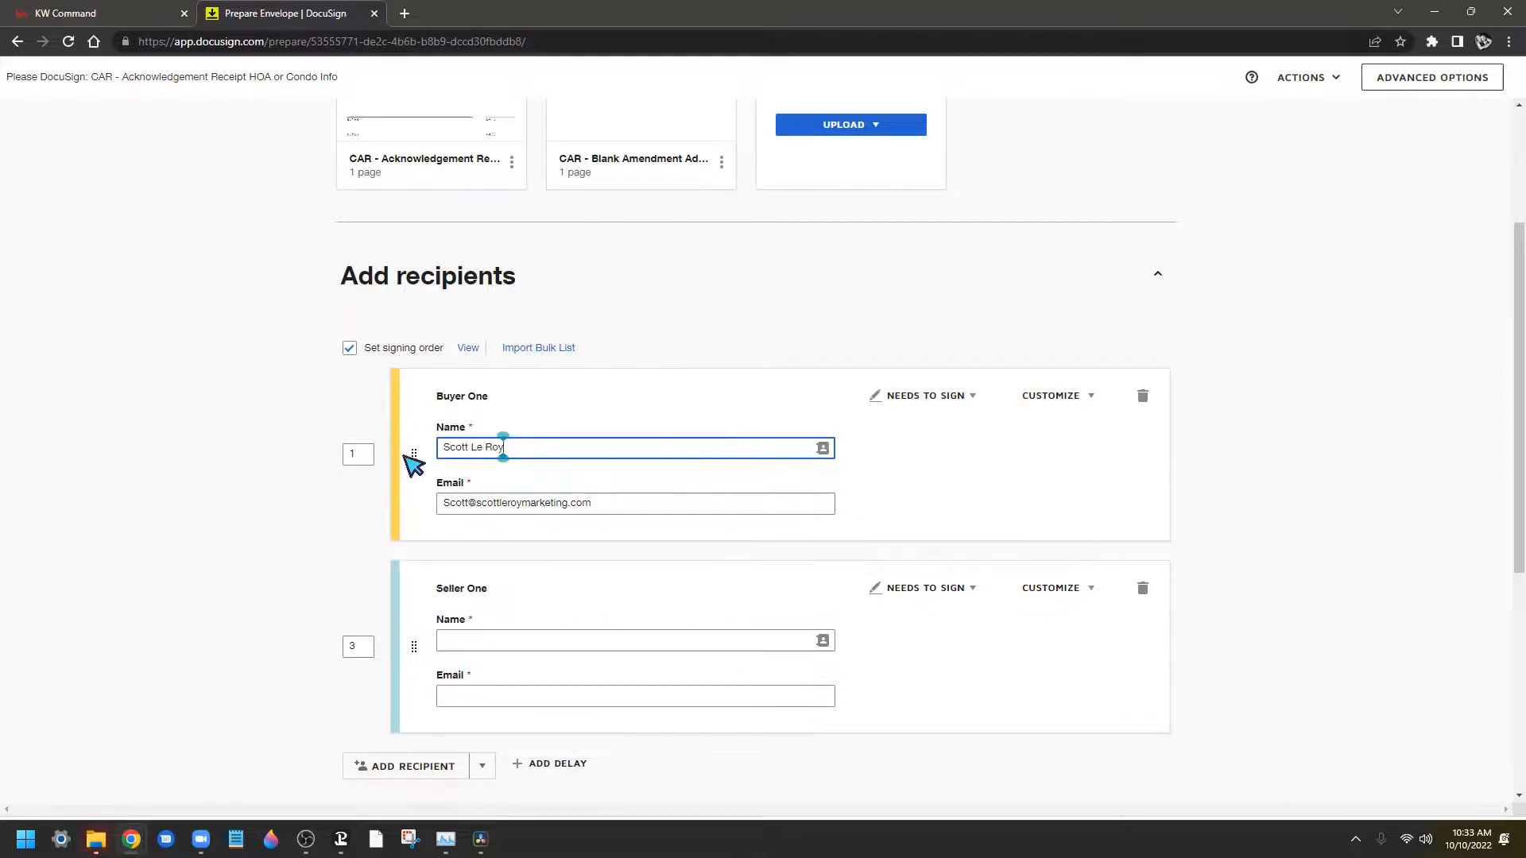
left_click(515, 450)
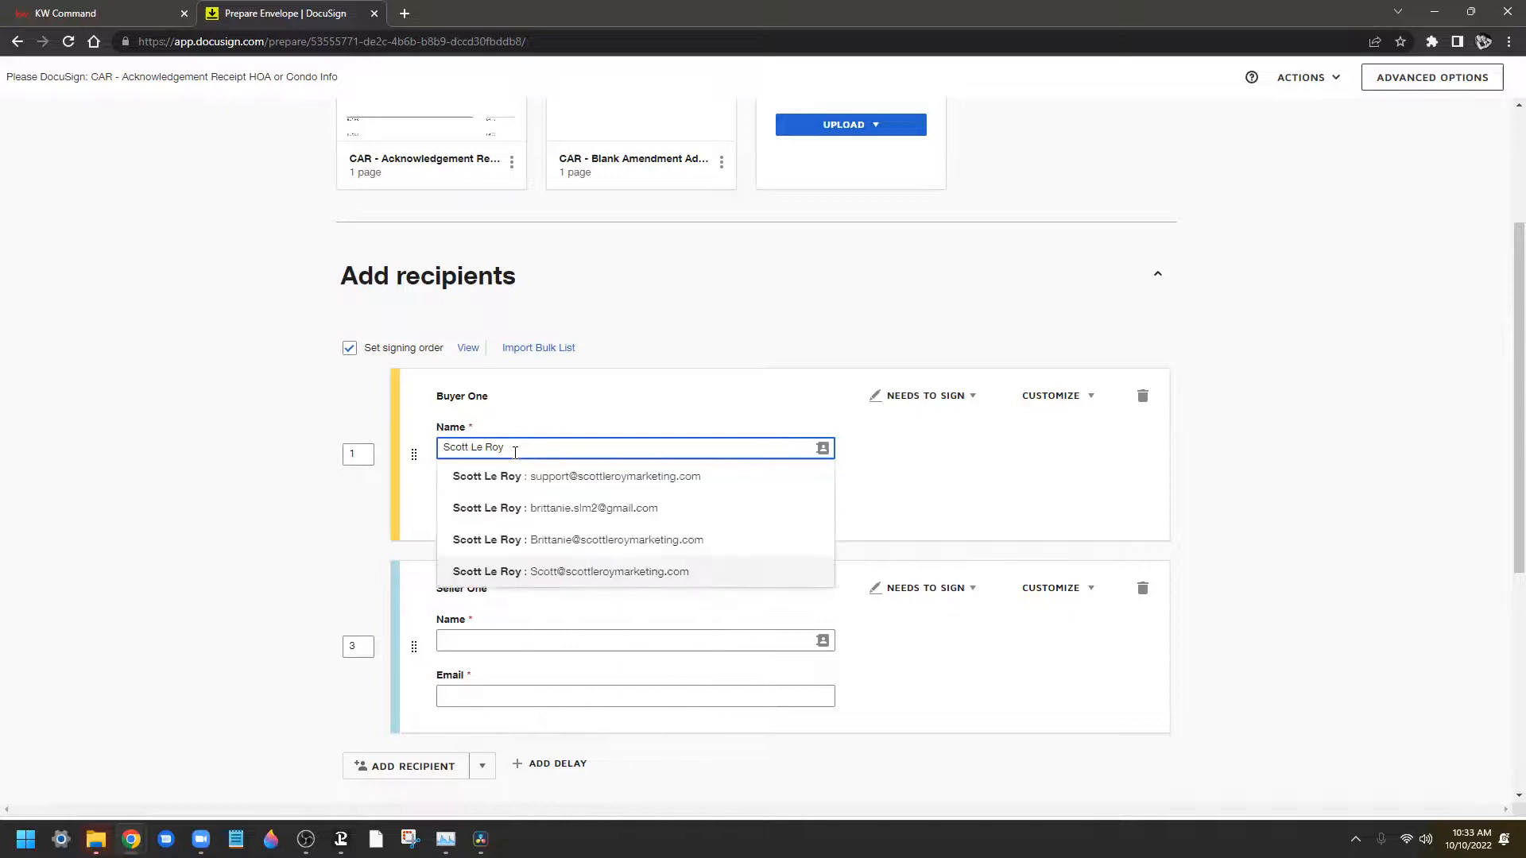
key("Return")
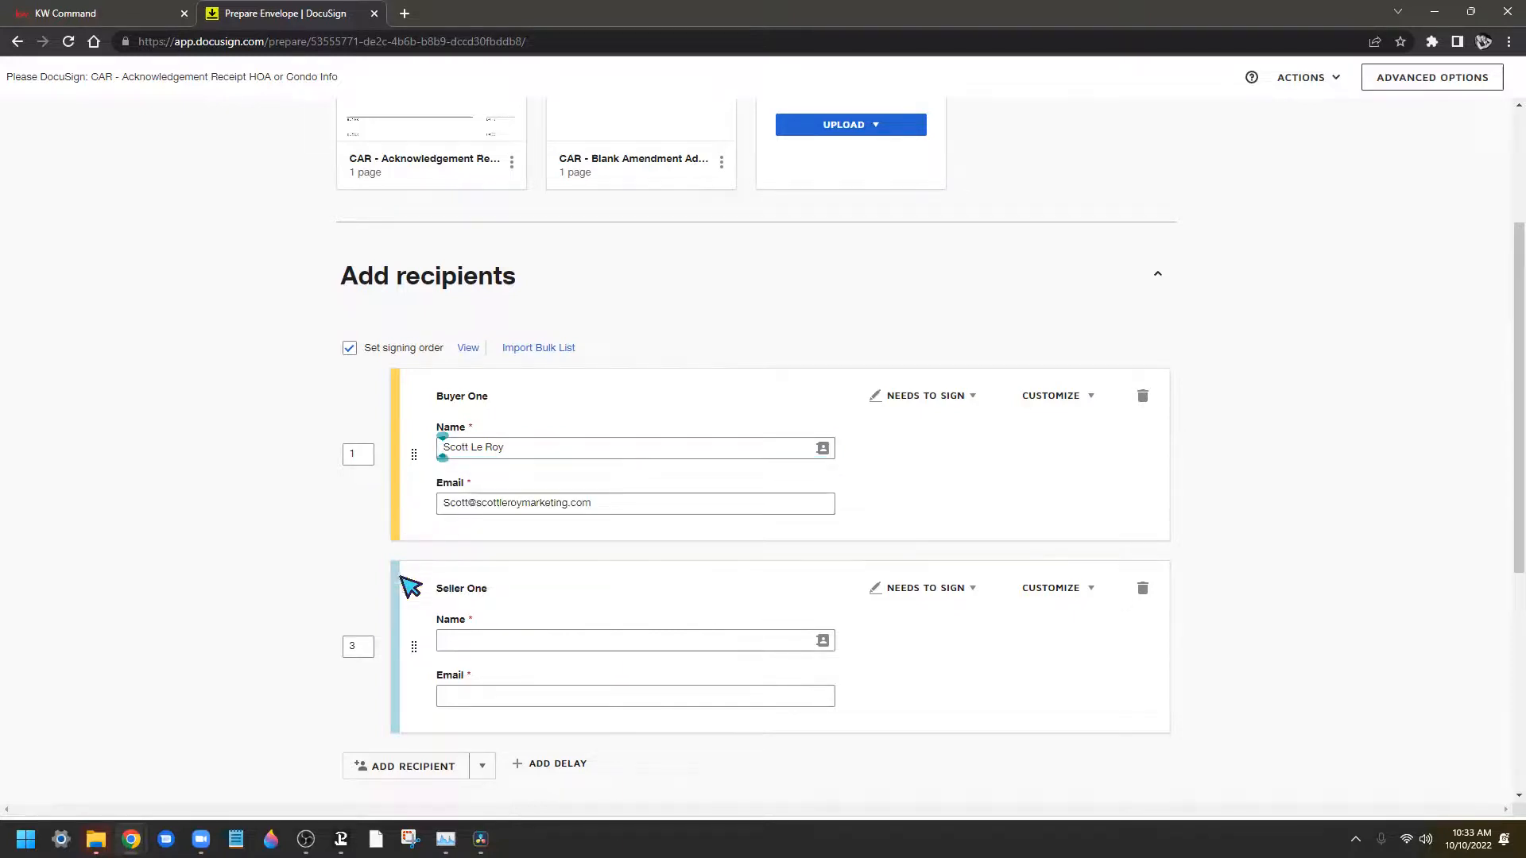
Fill Seller One with the suggested contact and move it within the signing order
left_click(580, 650)
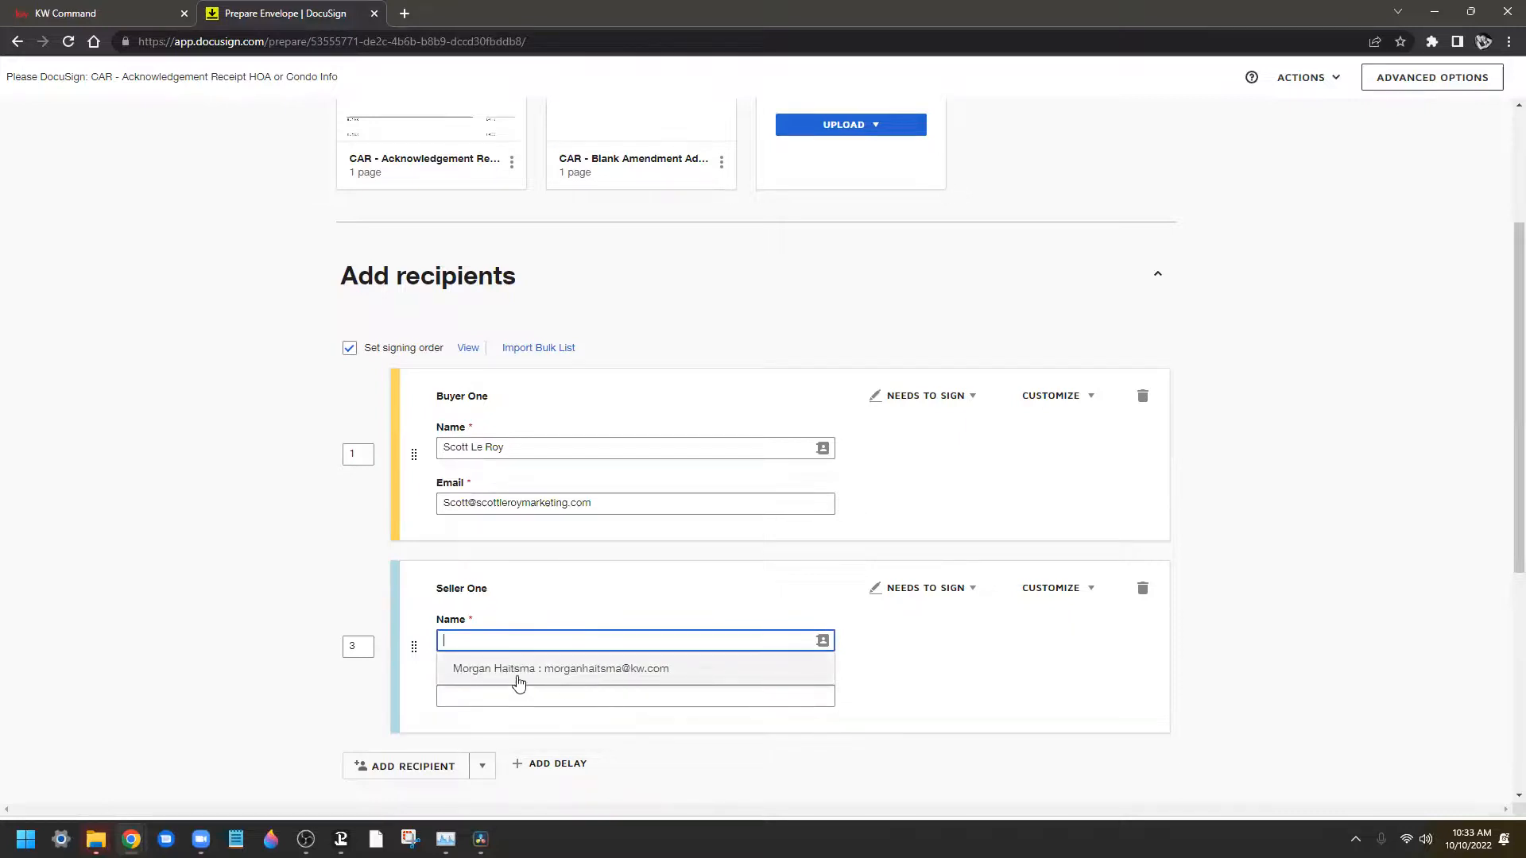
left_click(593, 670)
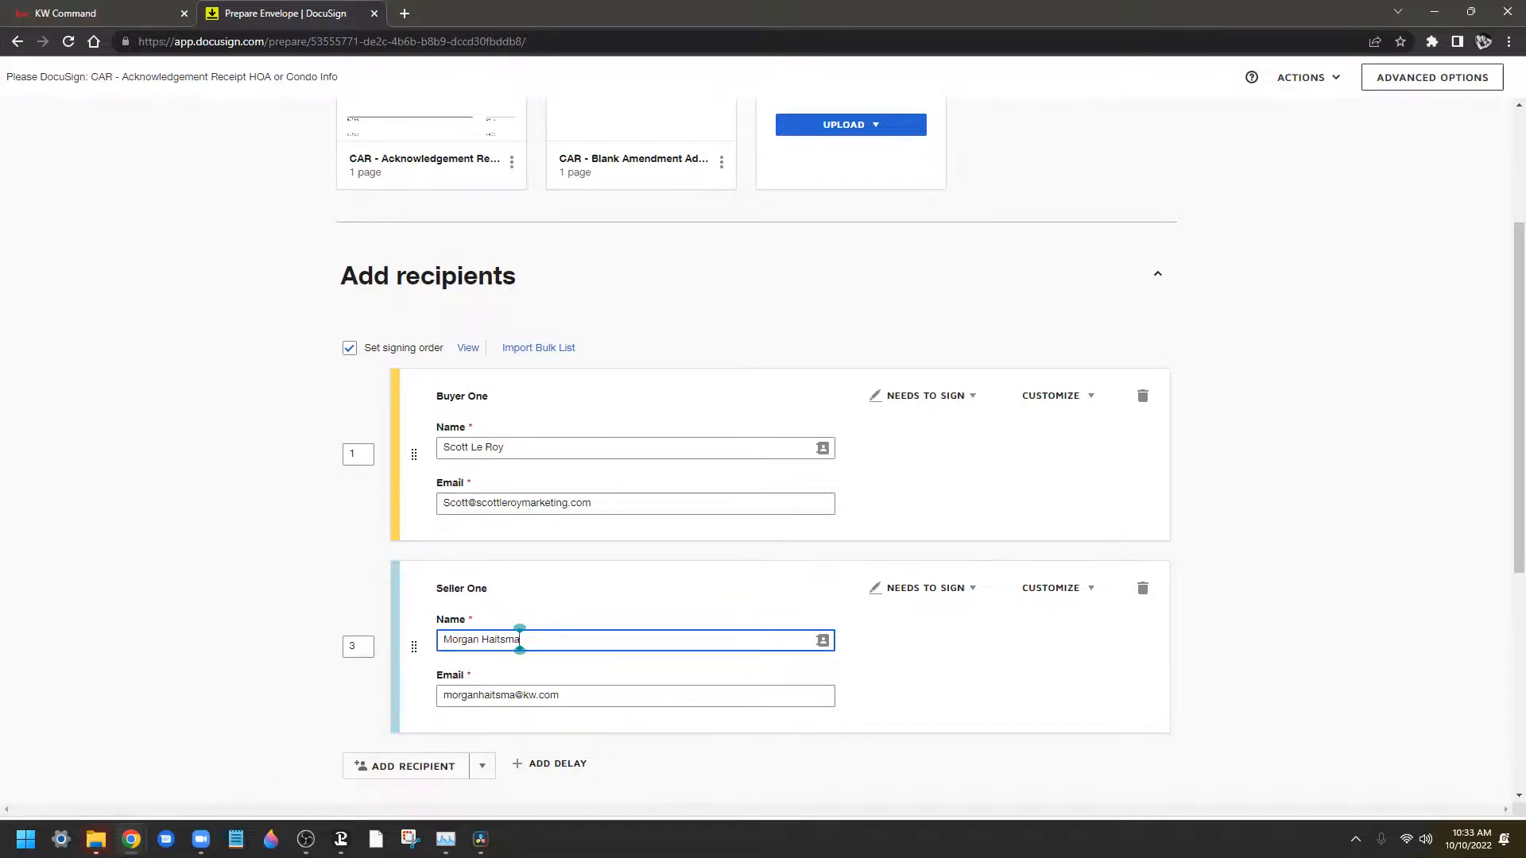
left_click(429, 650)
left_click_drag(415, 648, 400, 463)
Set Seller One's signing order number to 2
left_click(351, 646)
type("2")
left_click(307, 606)
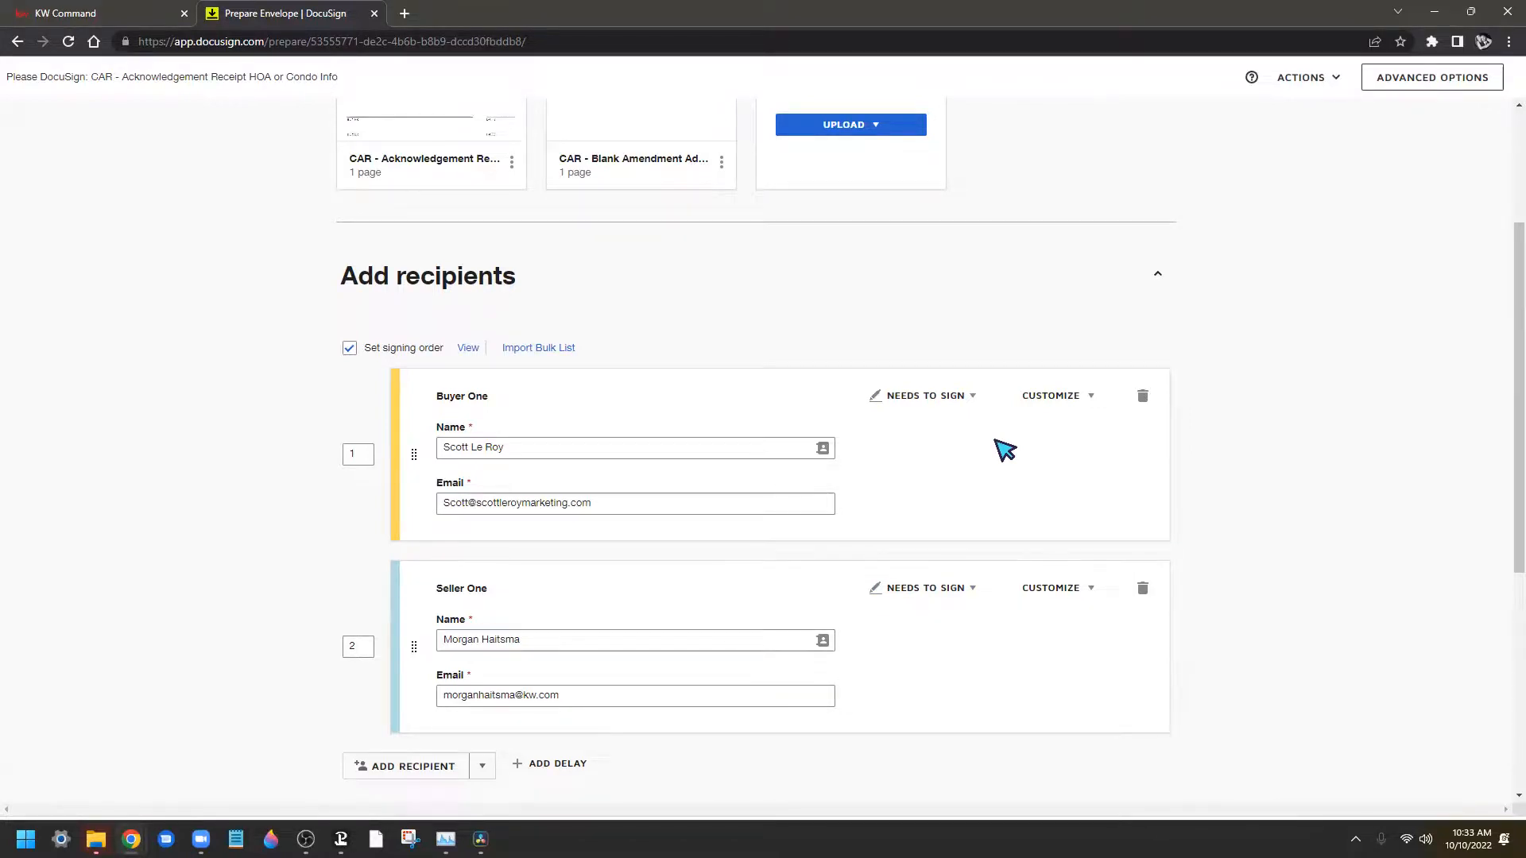
Review Buyer One's Needs to Sign and Customize options, leaving them unchanged
left_click(963, 404)
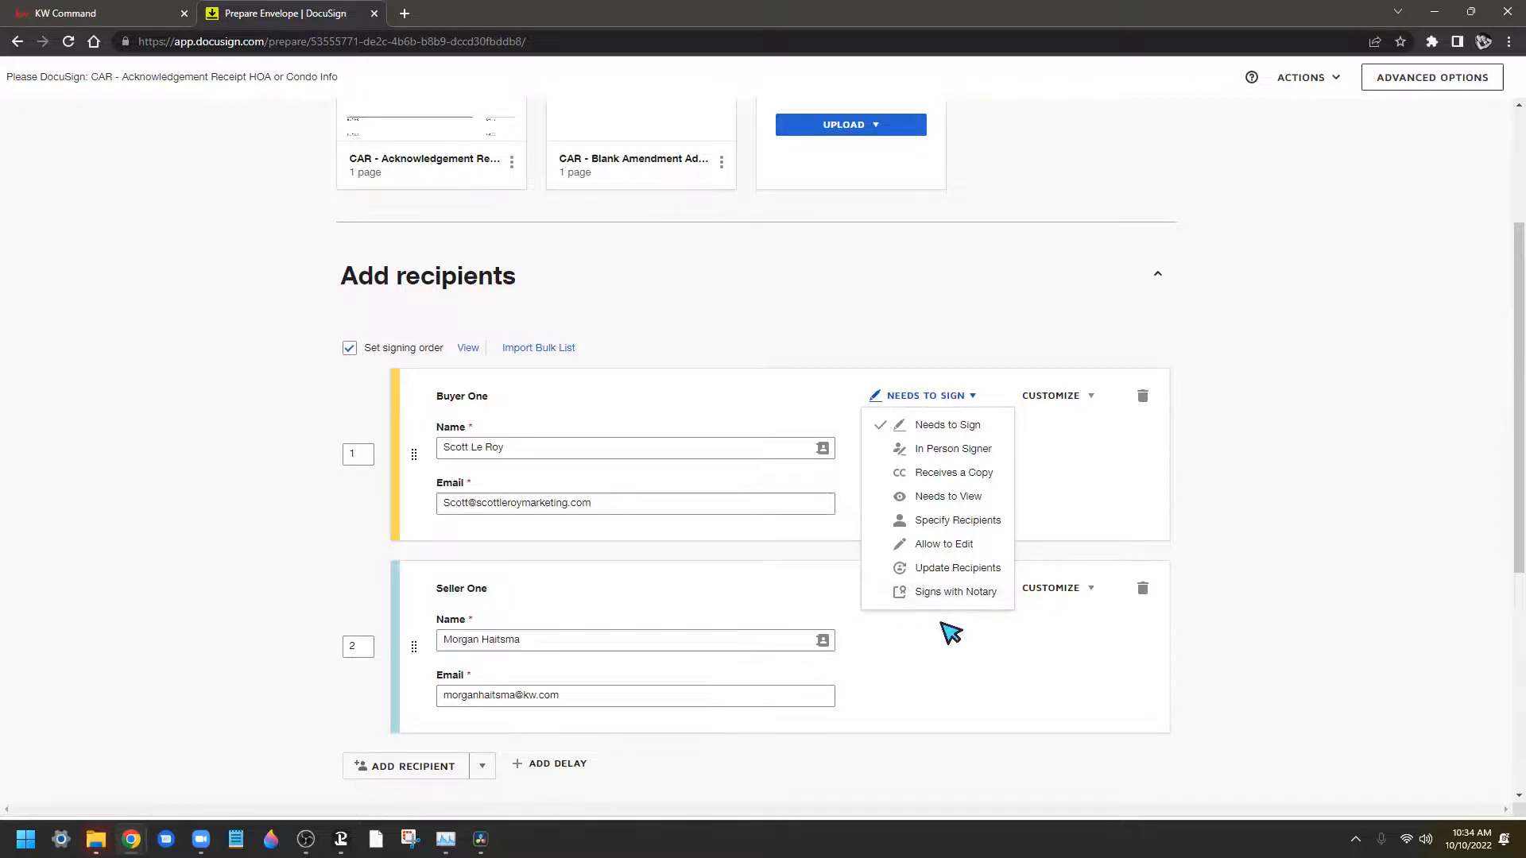
left_click(1099, 526)
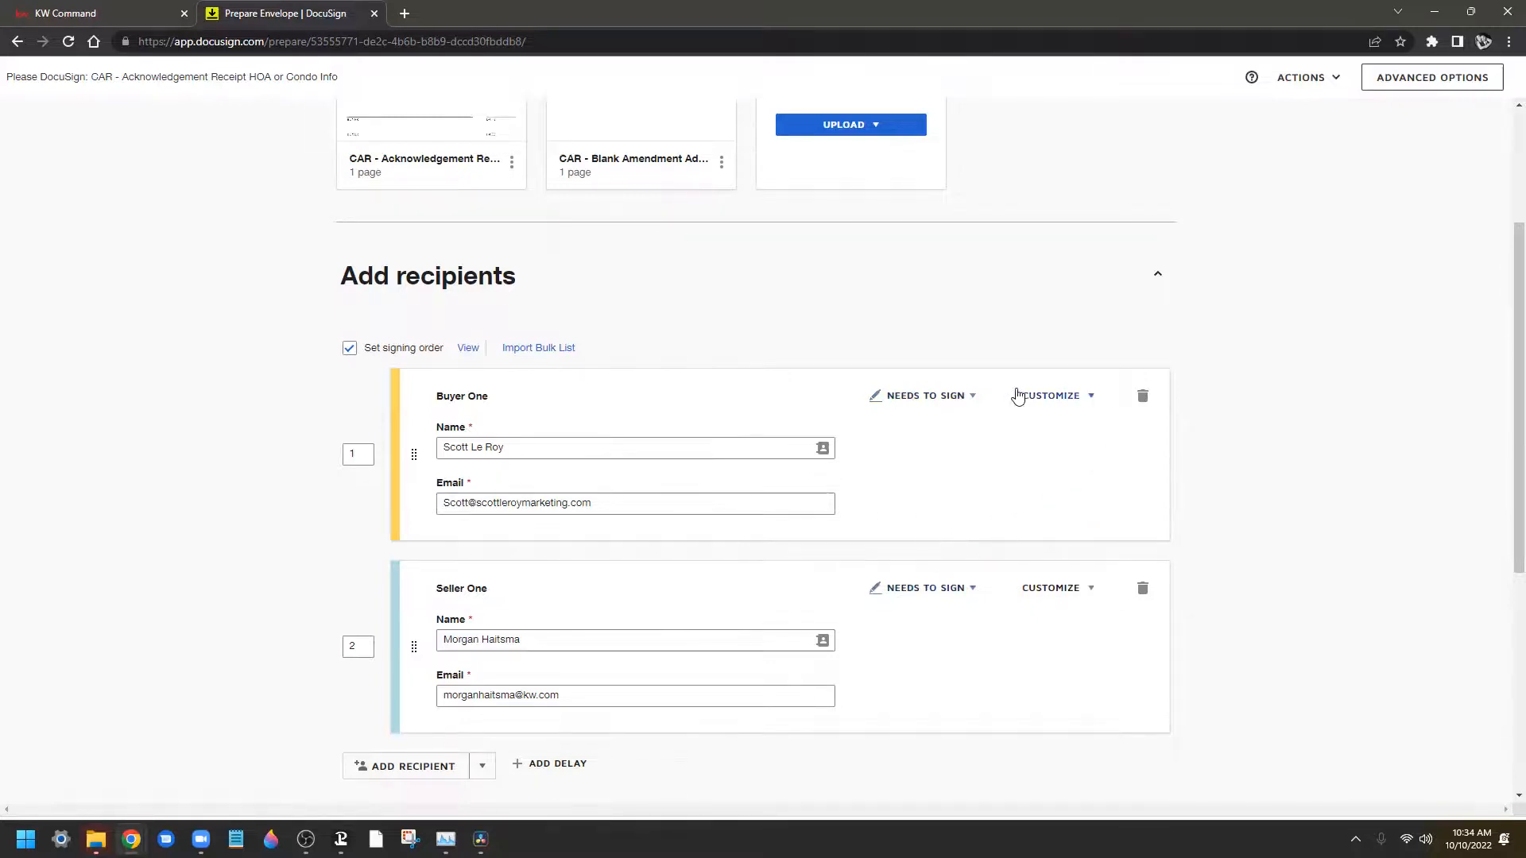
left_click(1077, 401)
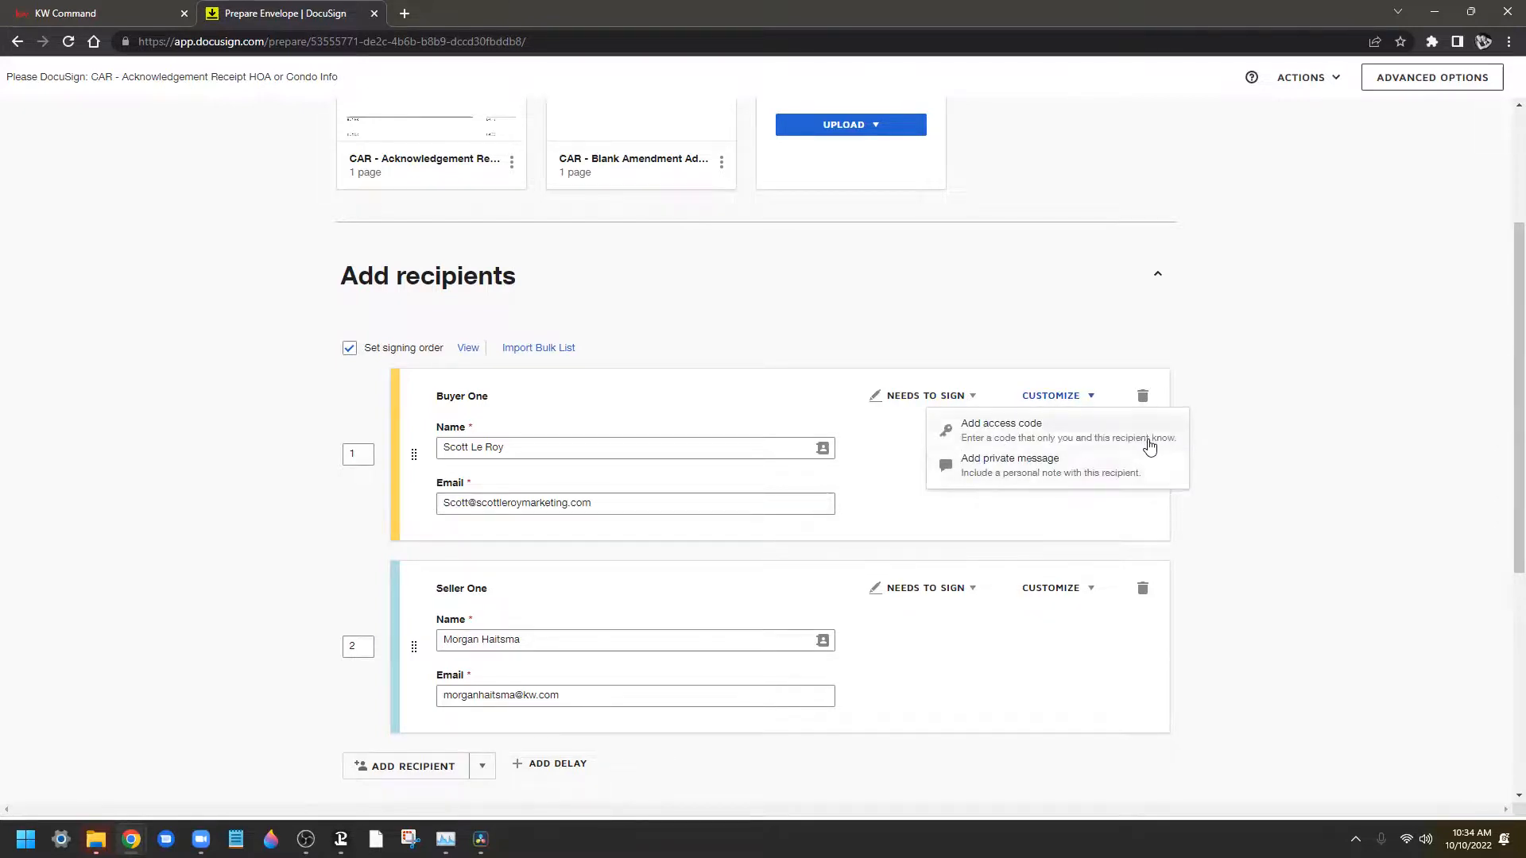
left_click(1018, 533)
left_click(1079, 401)
left_click(1015, 518)
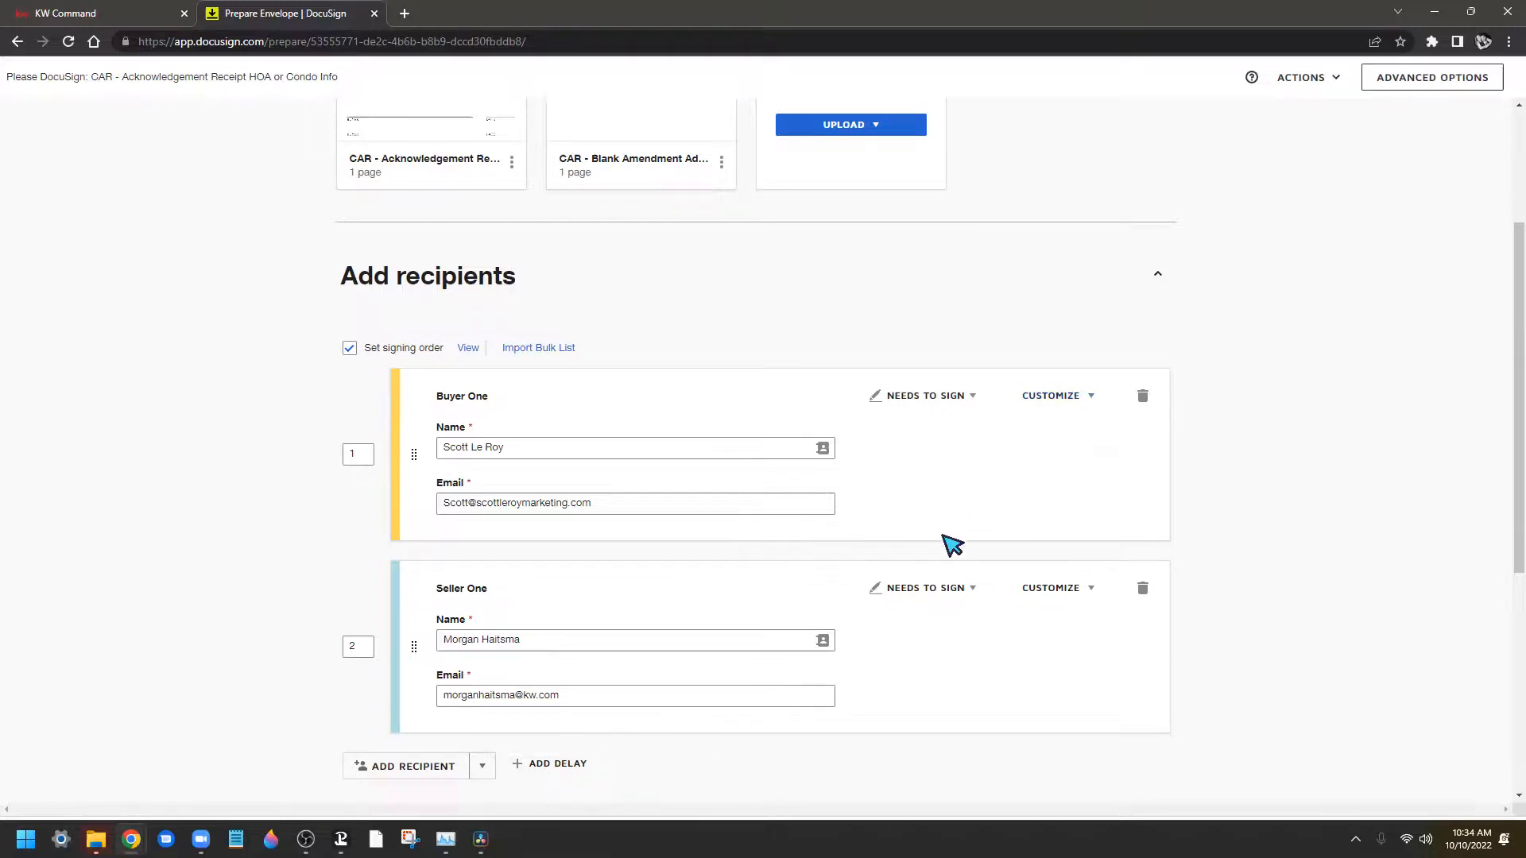
scroll(951, 546, "down", 1)
scroll(887, 488, "down", 4)
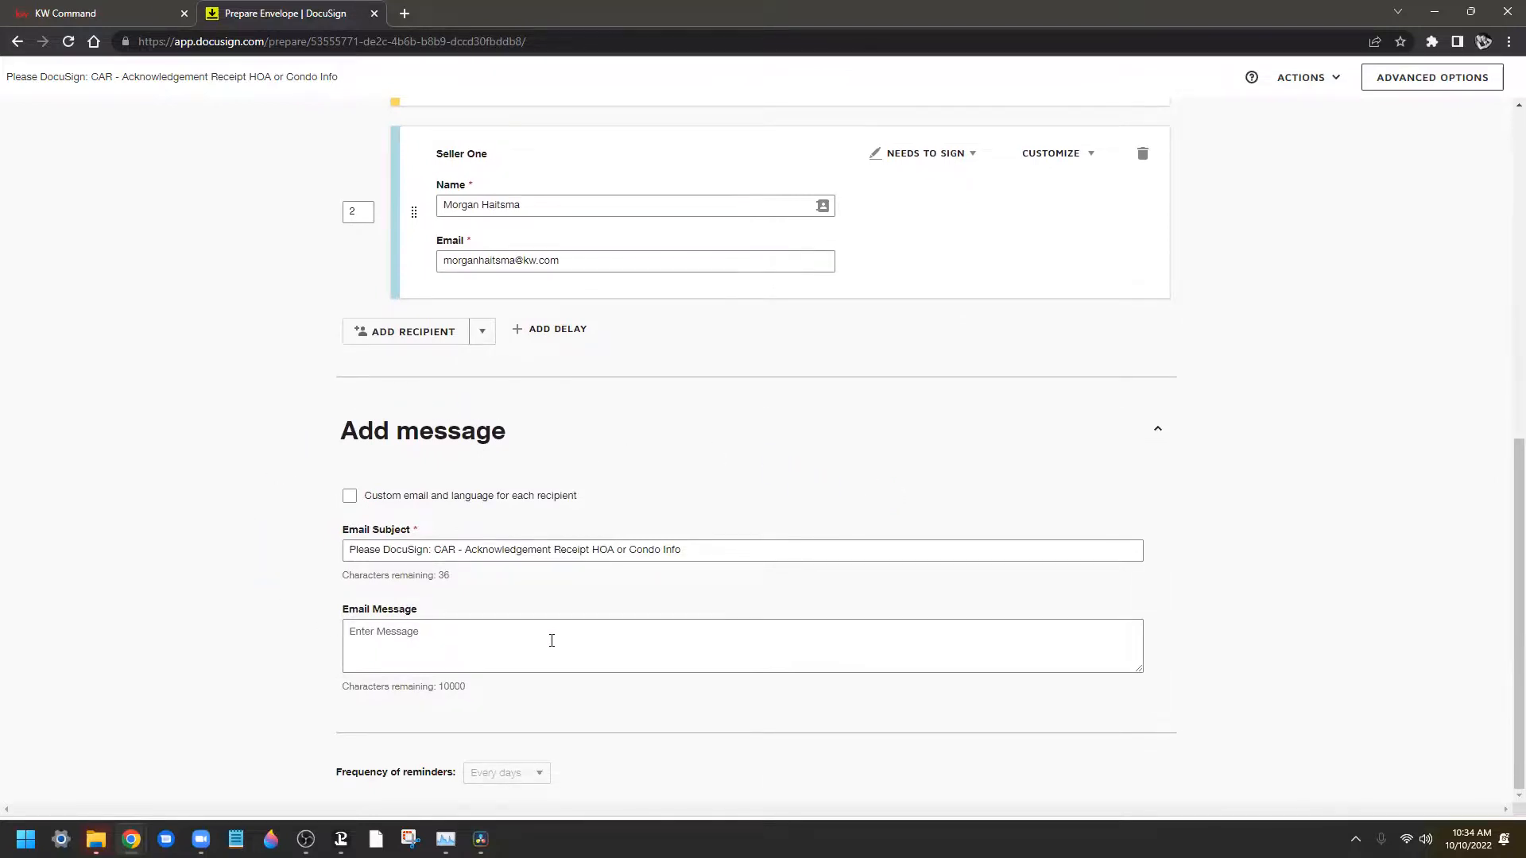
Edit the email subject, deleting the form title after 'Please DocuSign'
left_click(471, 634)
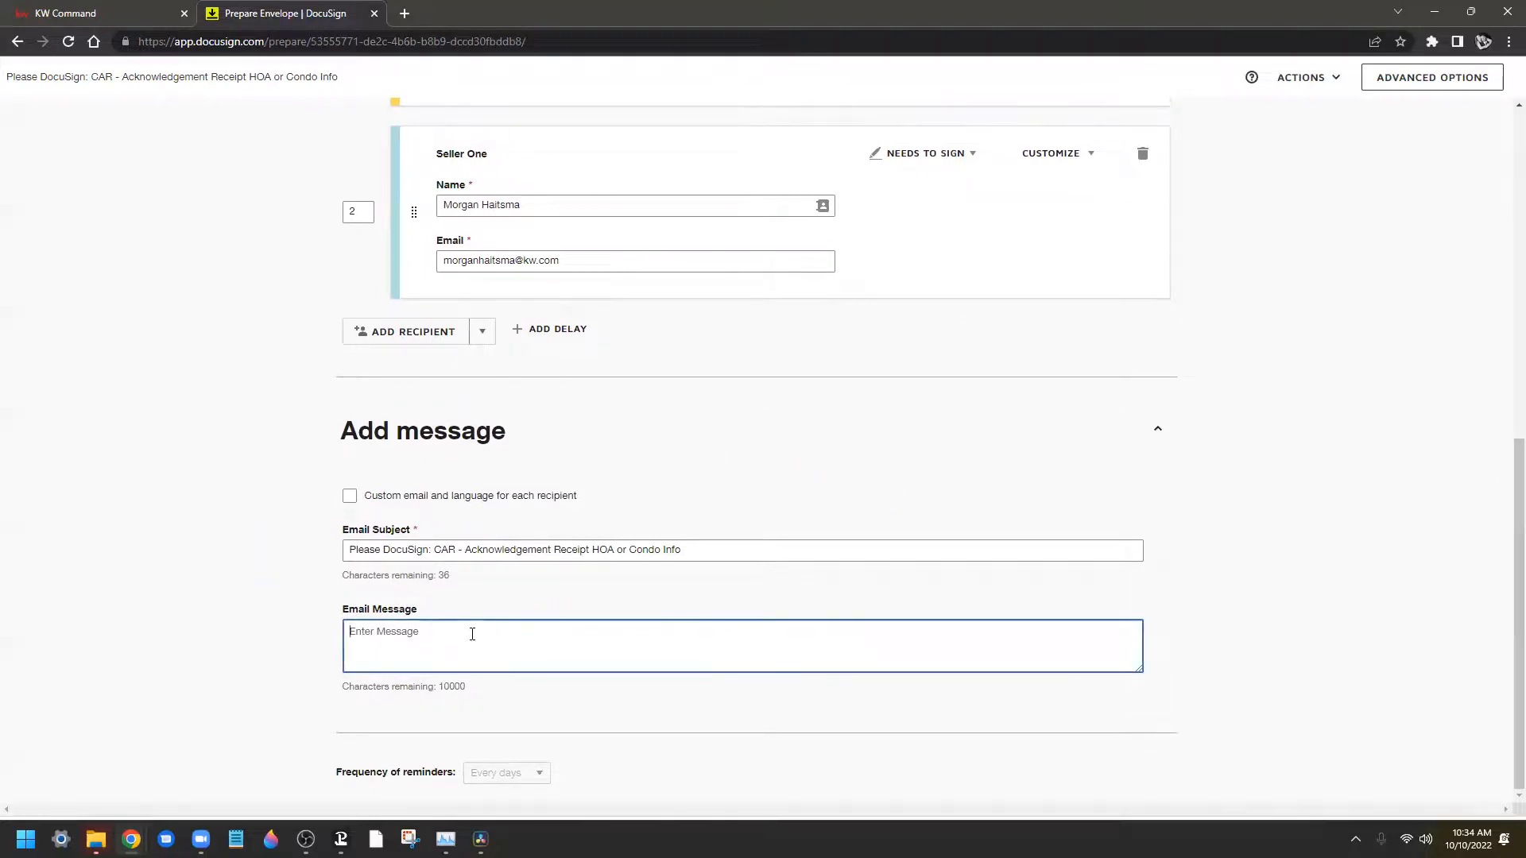
scroll(759, 624, "up", 1)
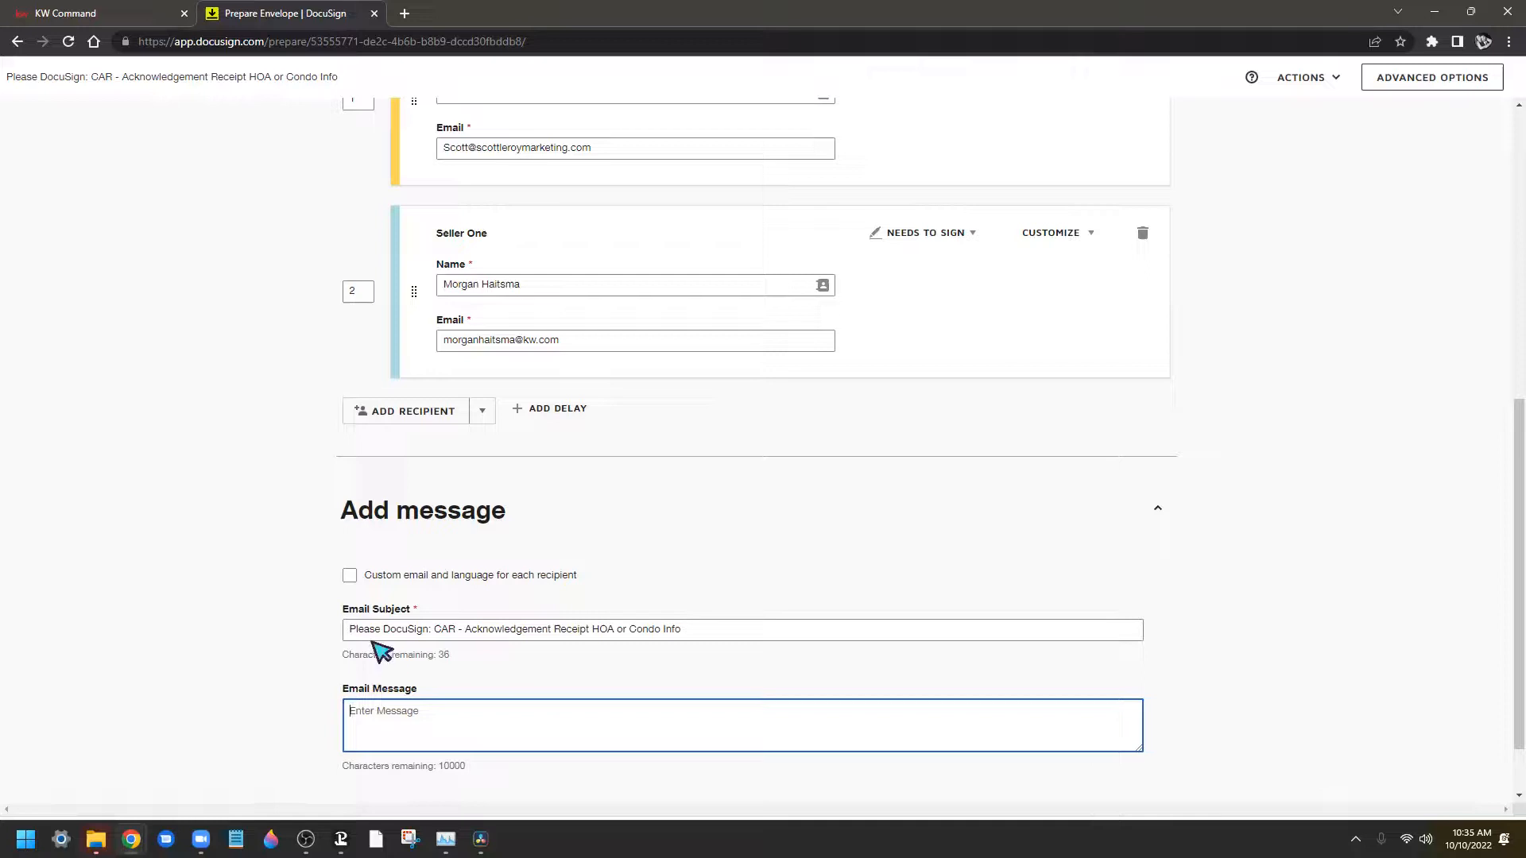
left_click_drag(348, 625, 893, 630)
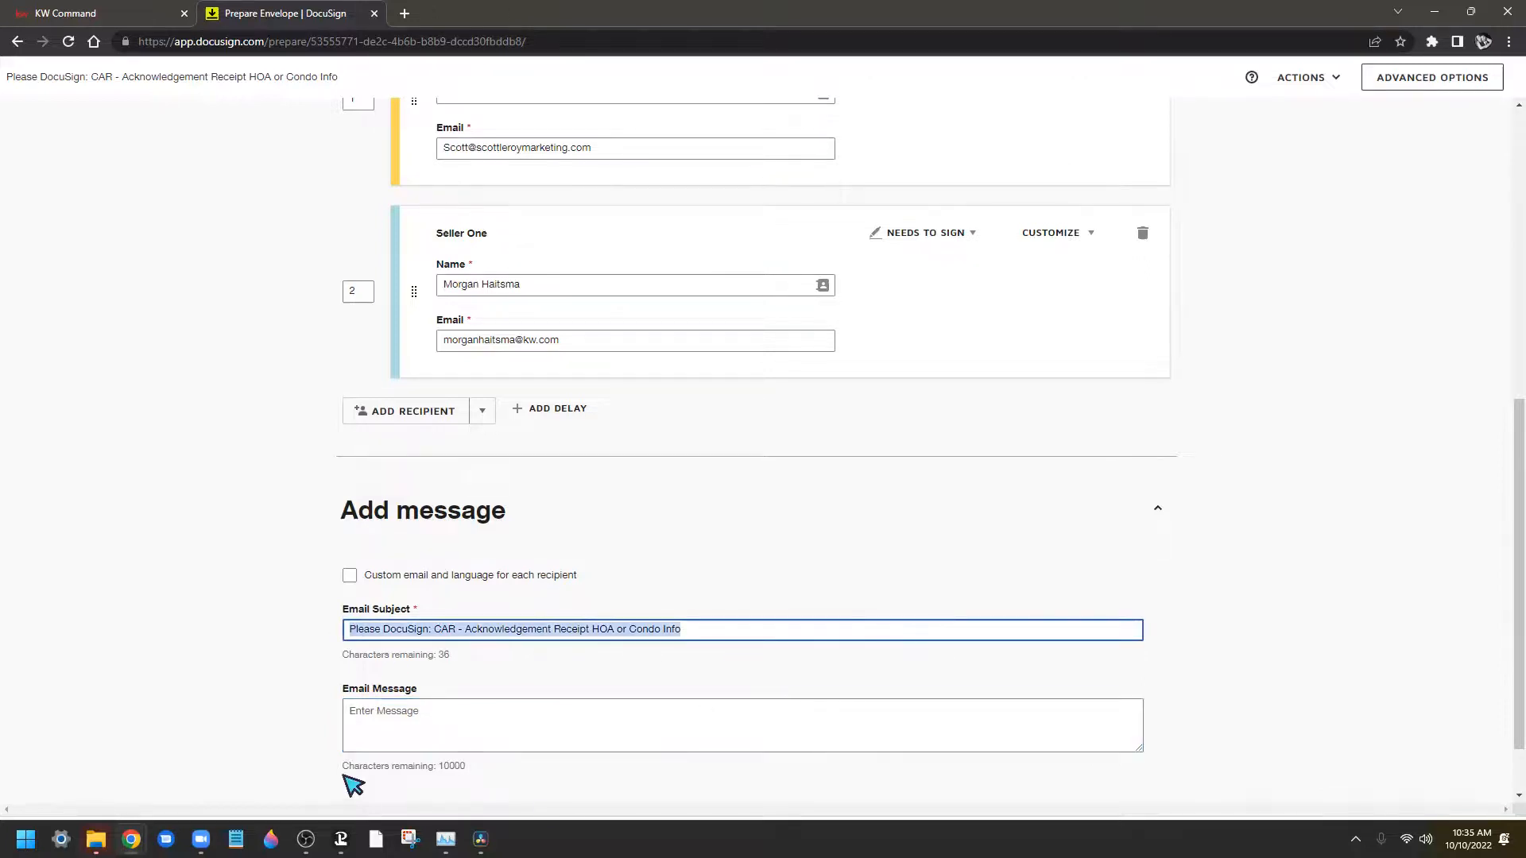
left_click(483, 725)
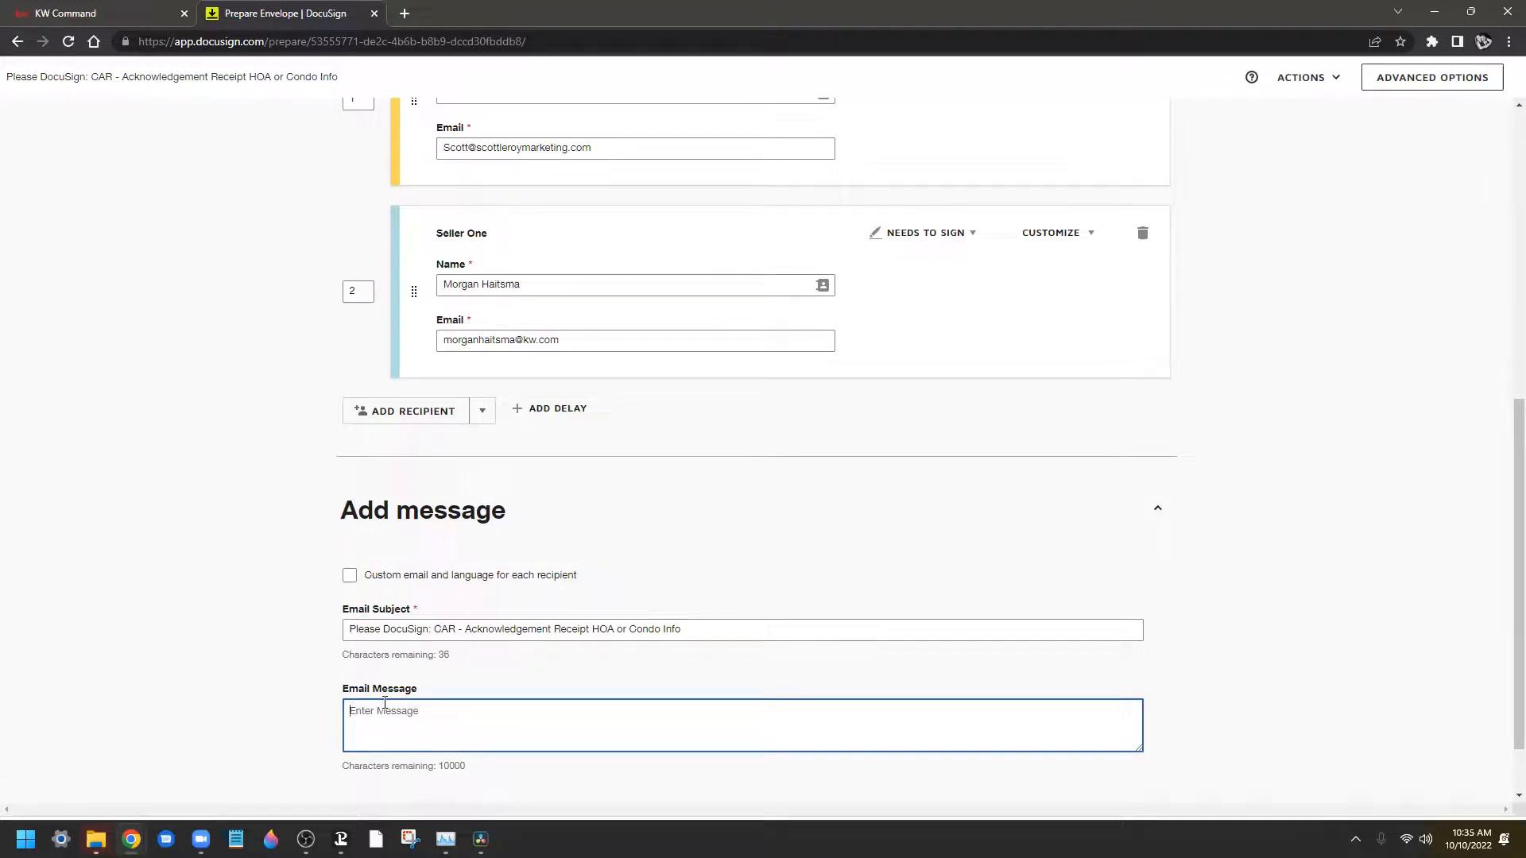
scroll(484, 770, "up", 2)
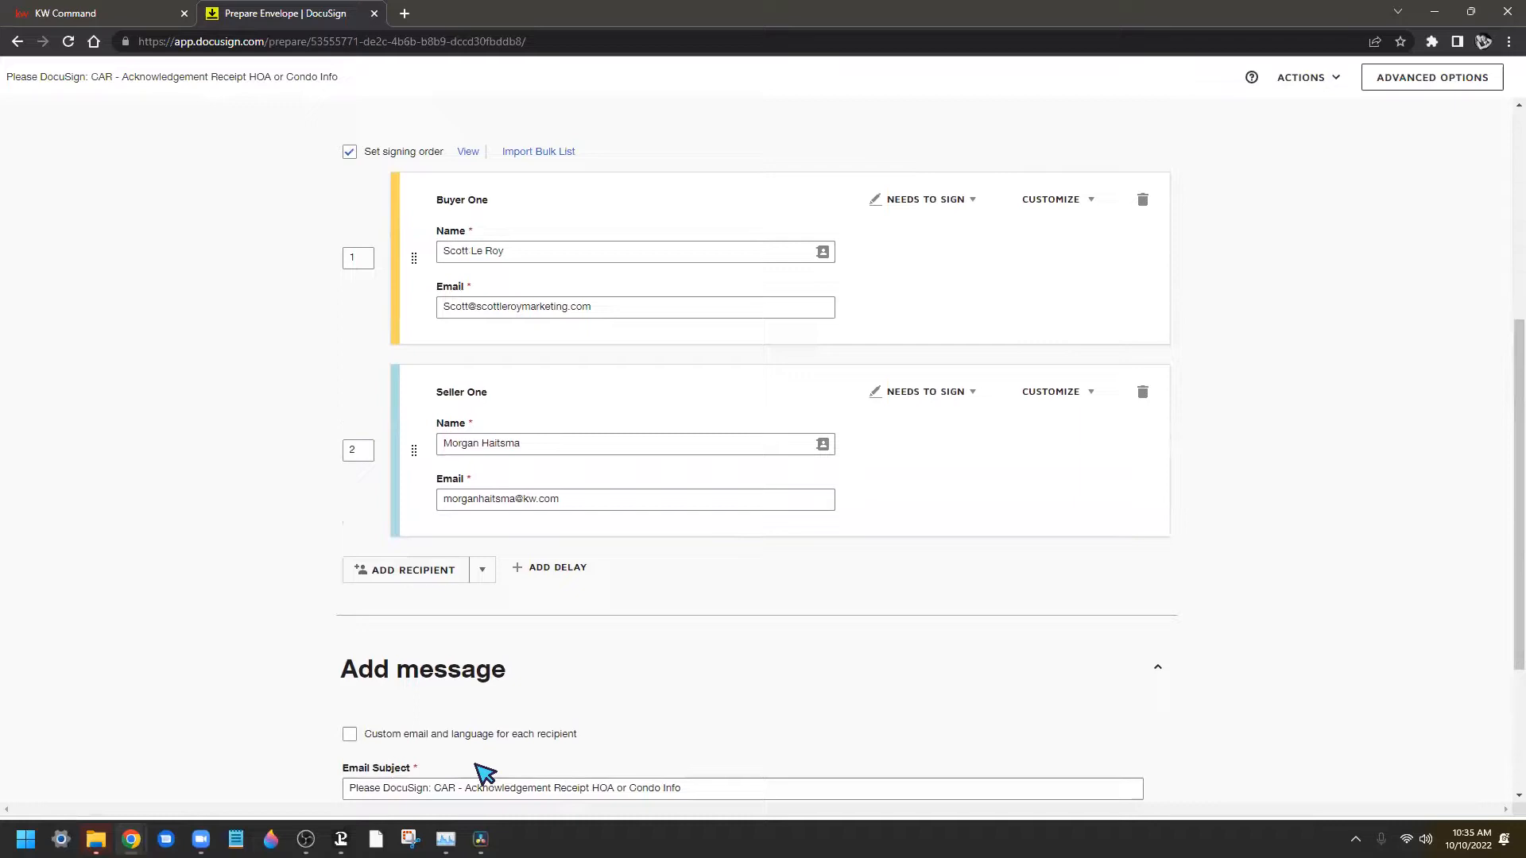
scroll(484, 771, "down", 3)
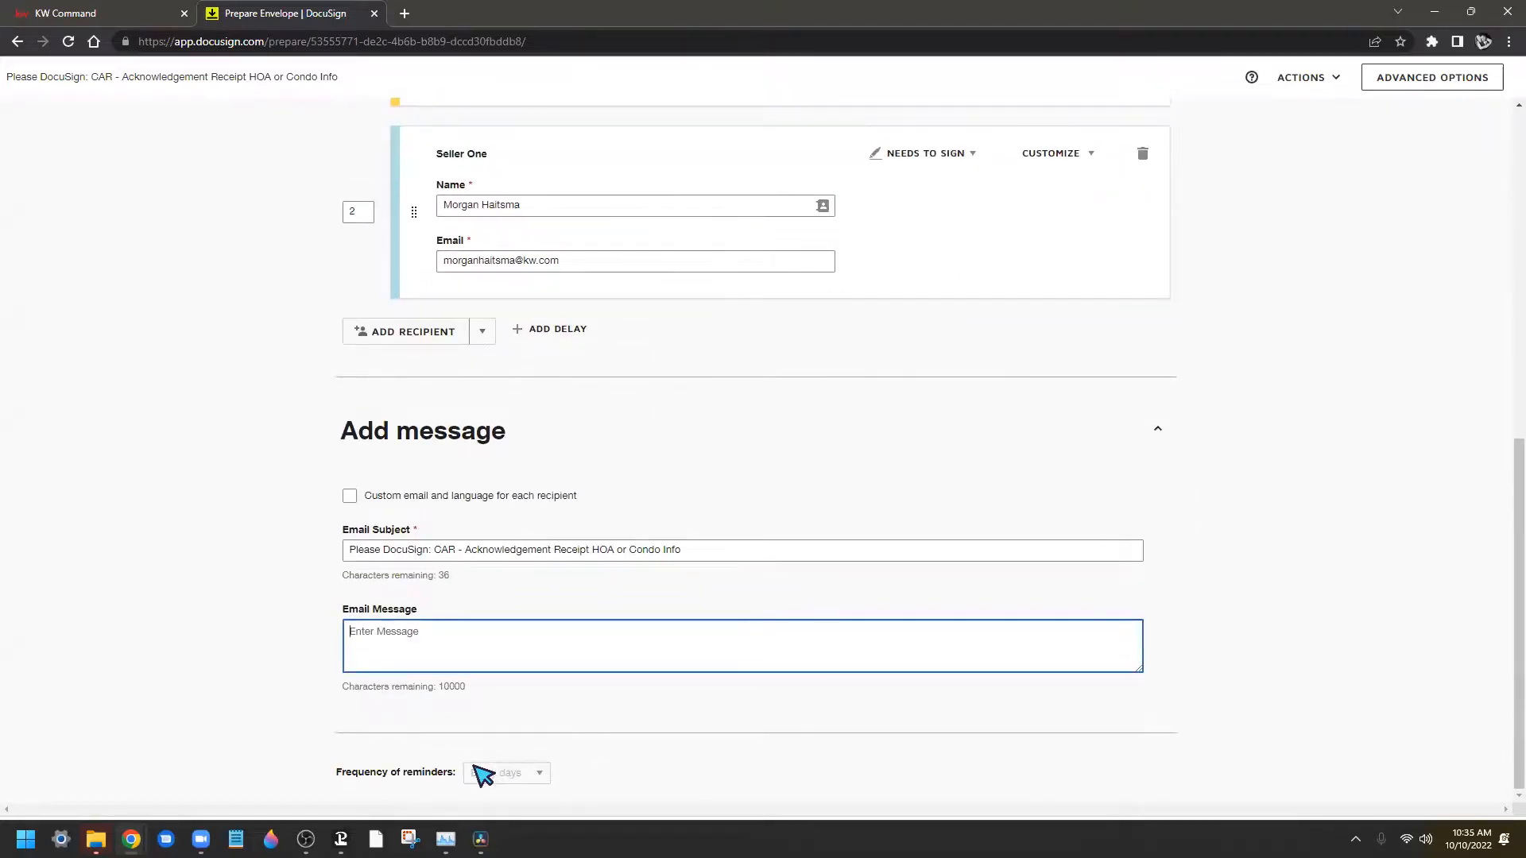
left_click_drag(429, 549, 932, 548)
key("BackSpace")
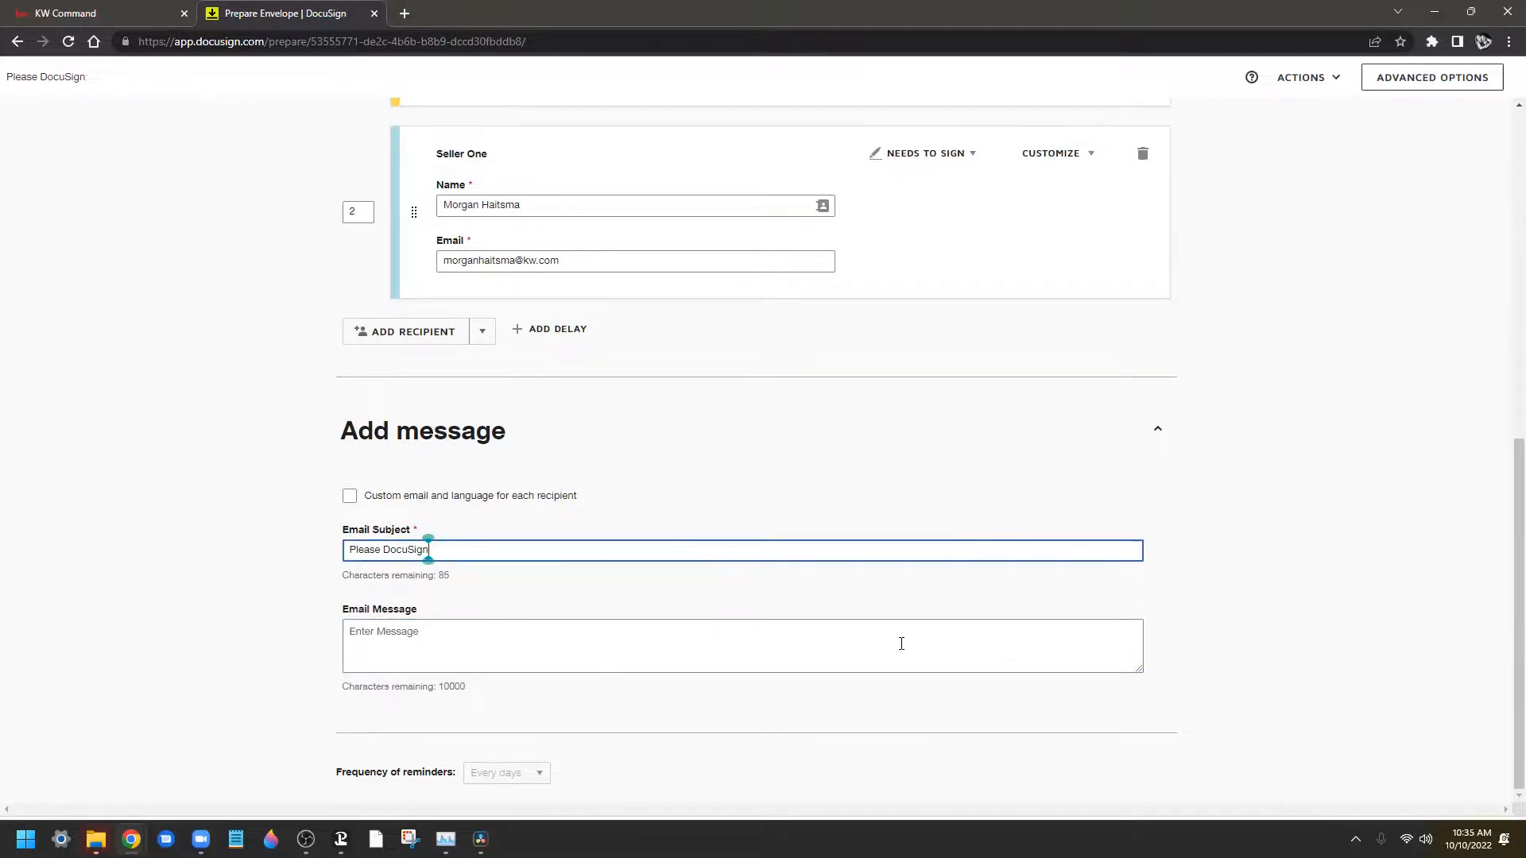
left_click(534, 781)
left_click_drag(346, 786, 580, 804)
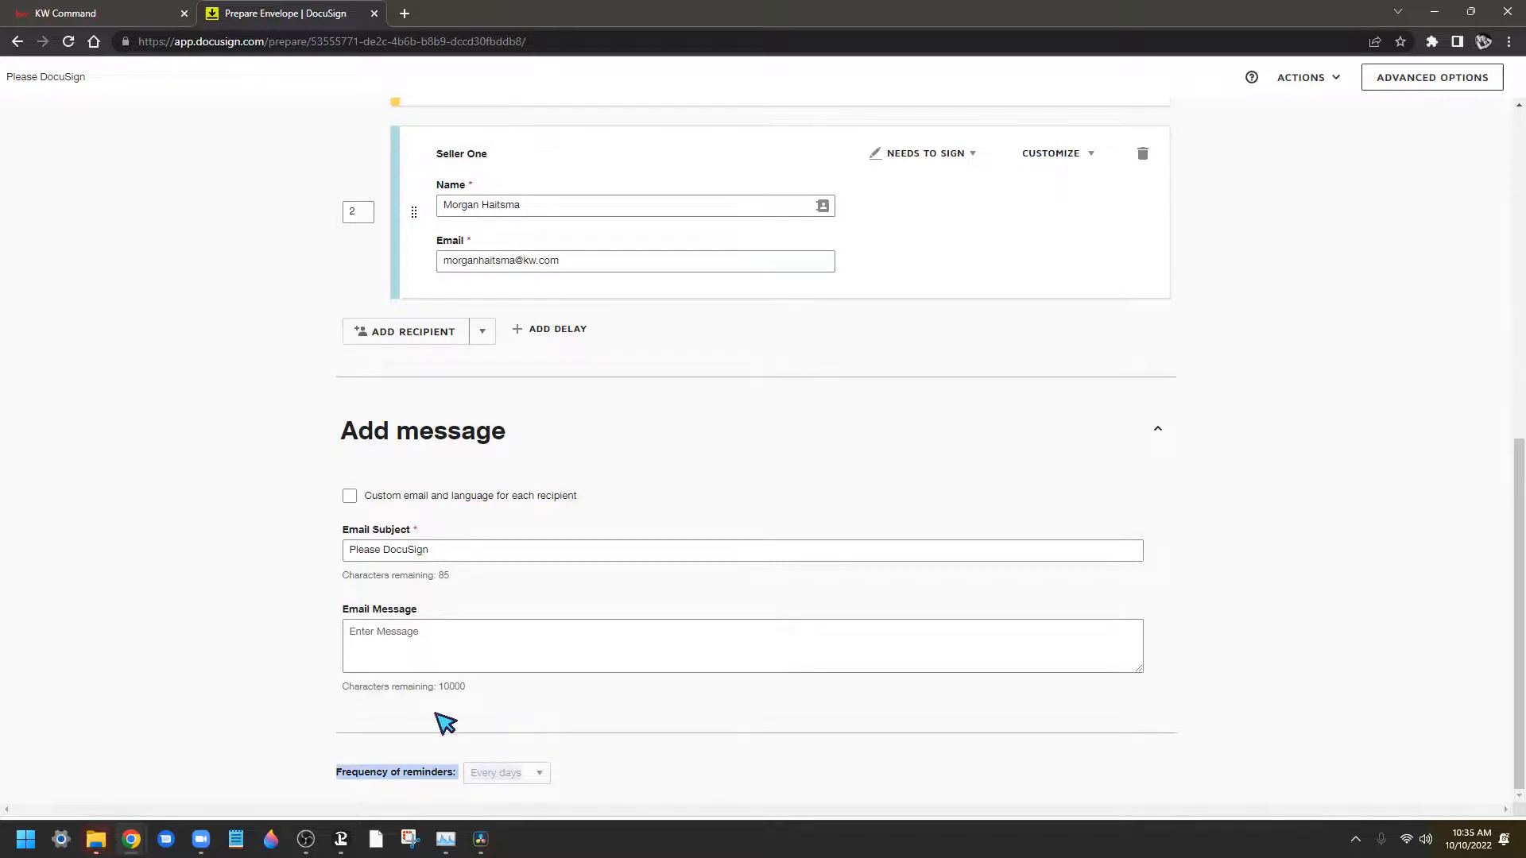
left_click(513, 683)
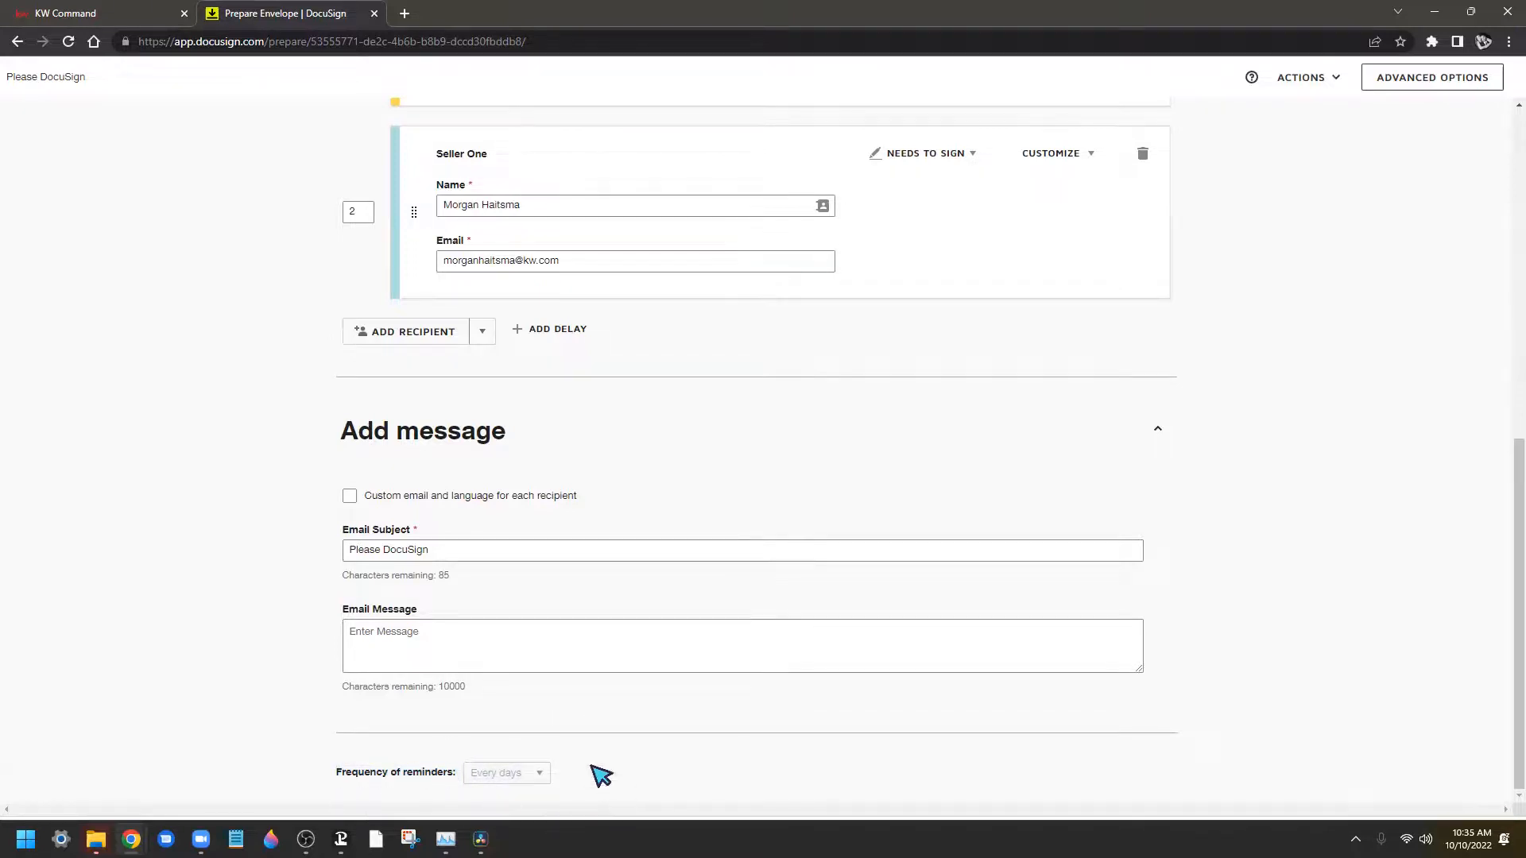
Review the envelope and check the Send Later option without scheduling anything
scroll(864, 733, "up", 1)
scroll(1057, 658, "up", 8)
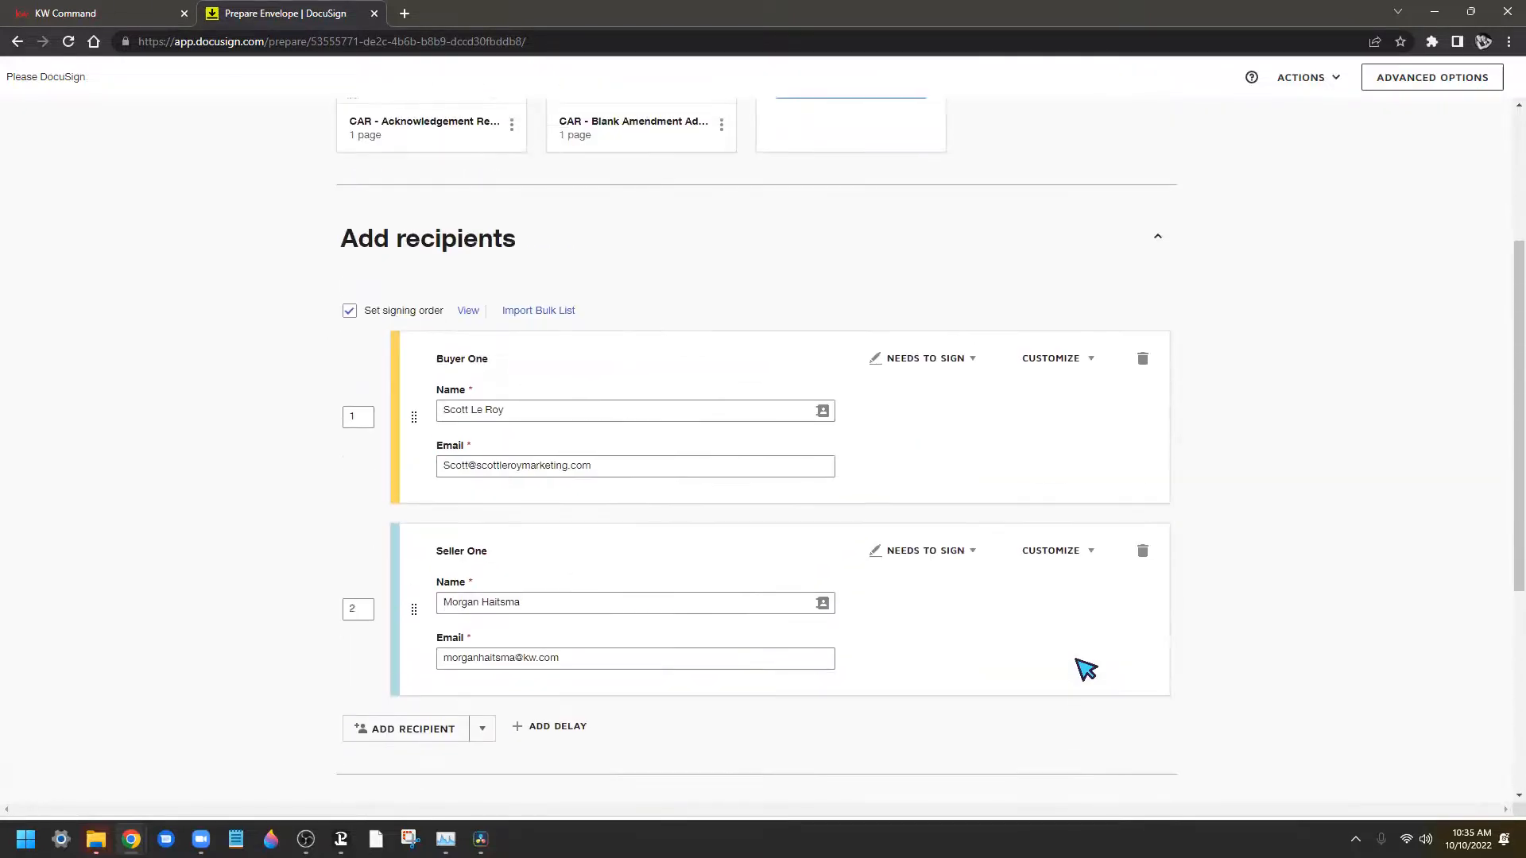
scroll(1101, 668, "down", 8)
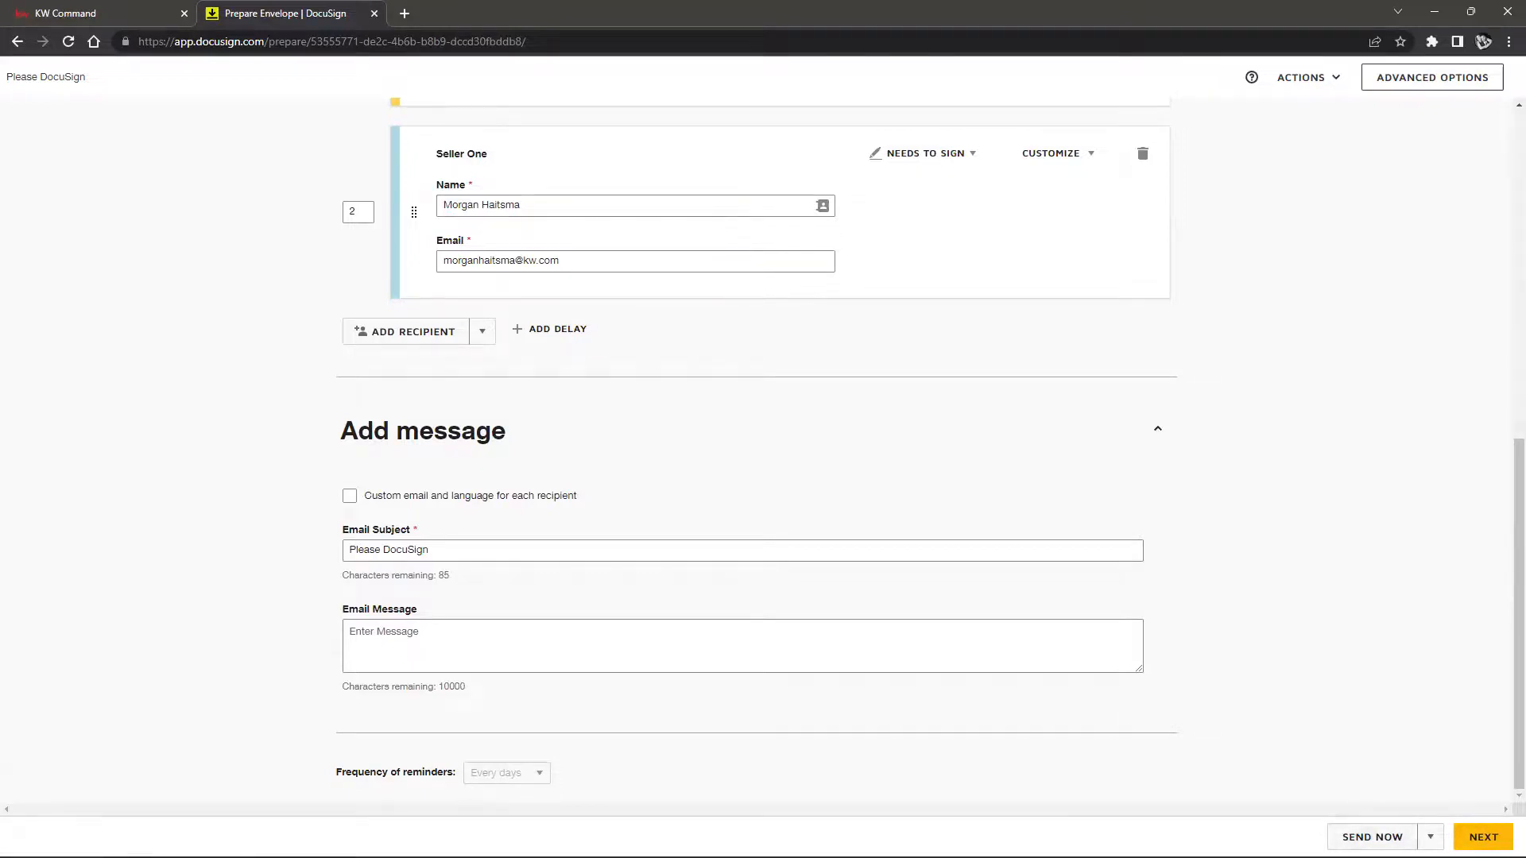
scroll(835, 474, "up", 8)
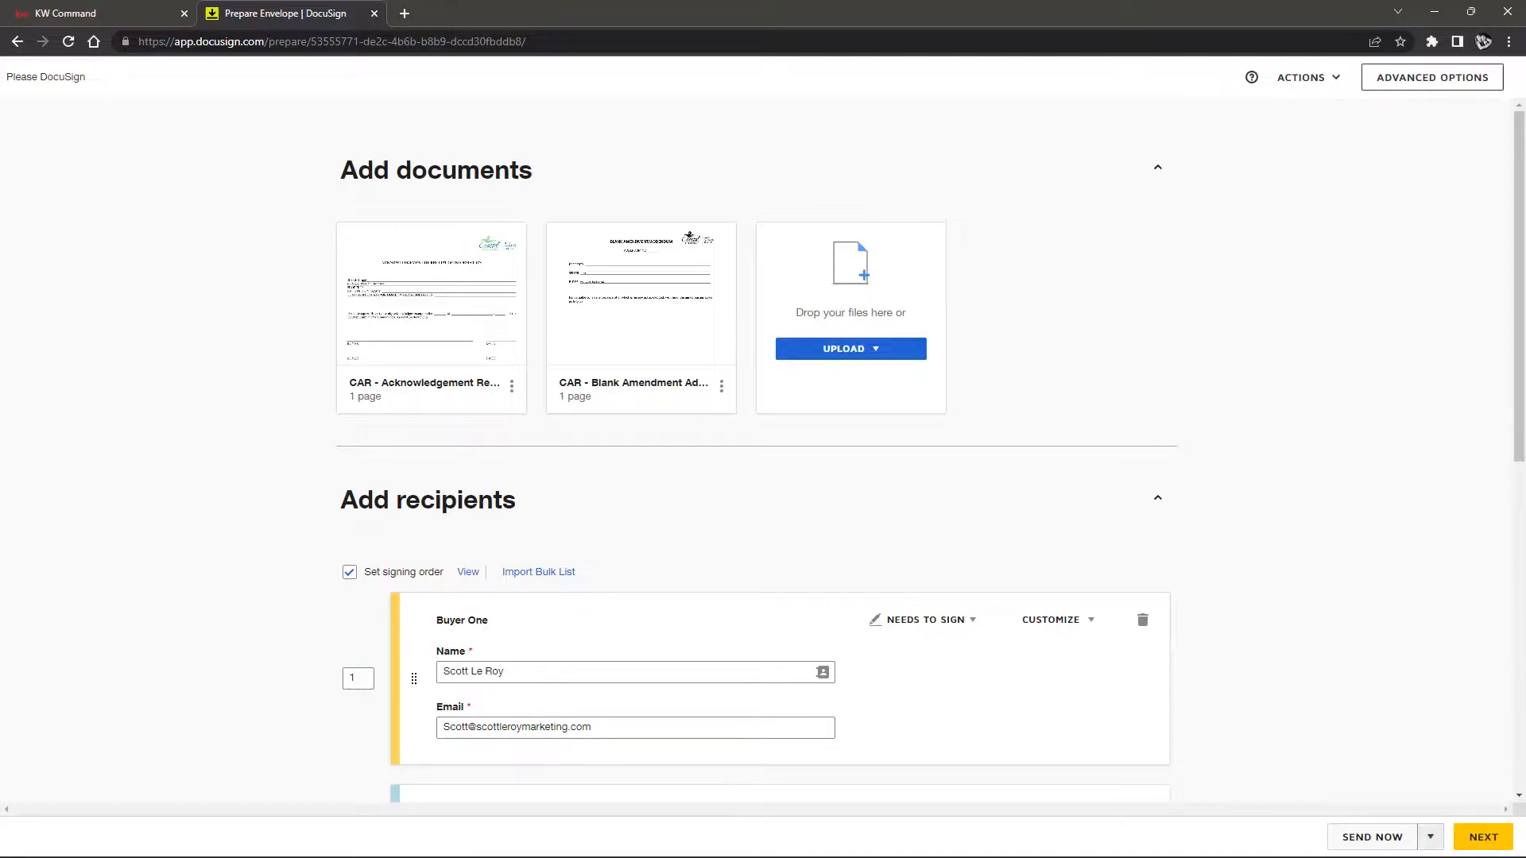
left_click(1430, 837)
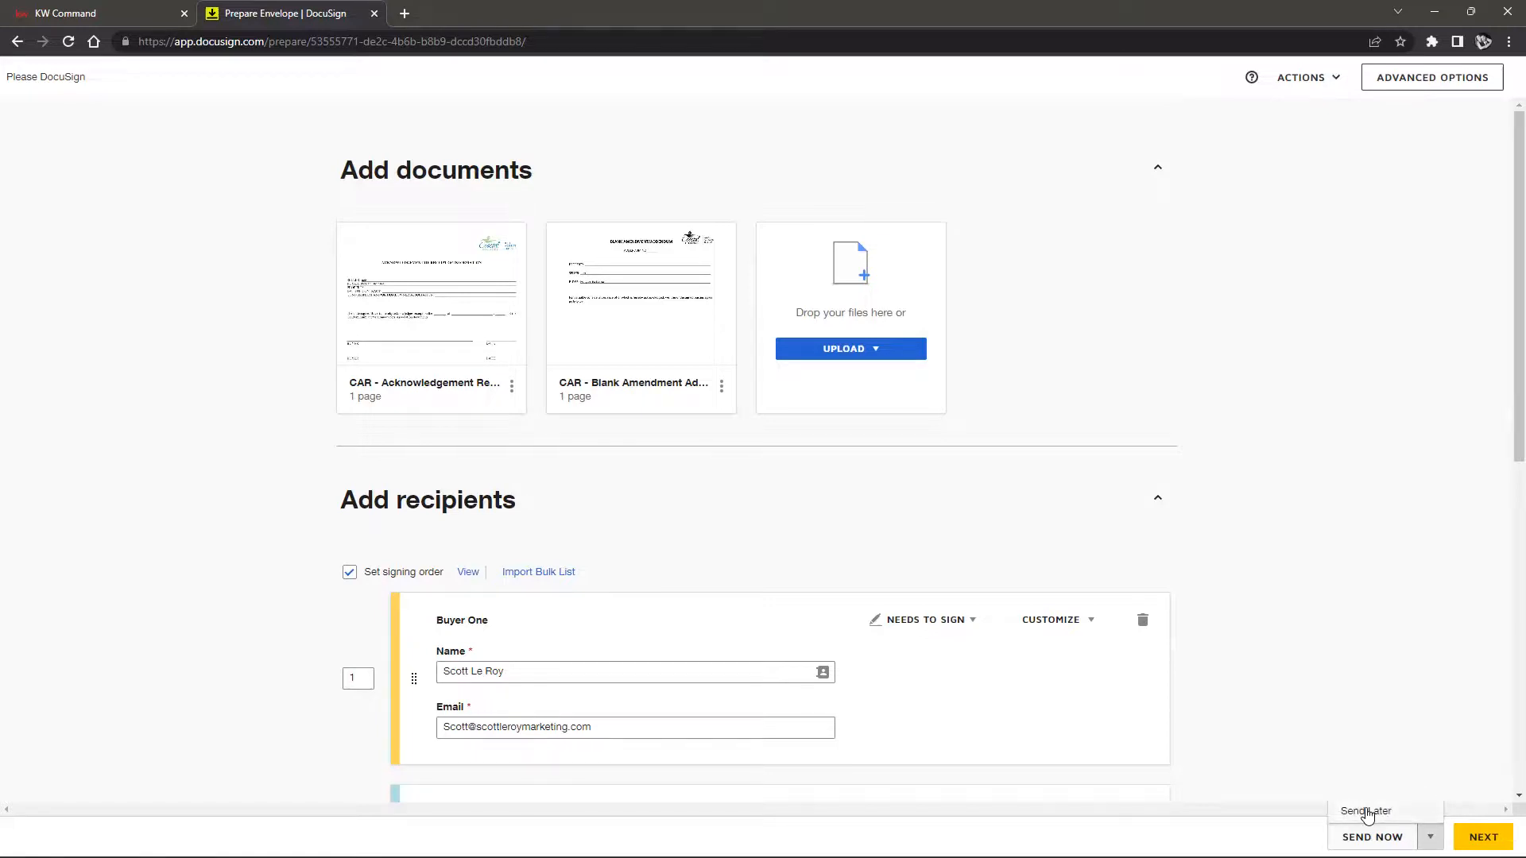
left_click(1395, 739)
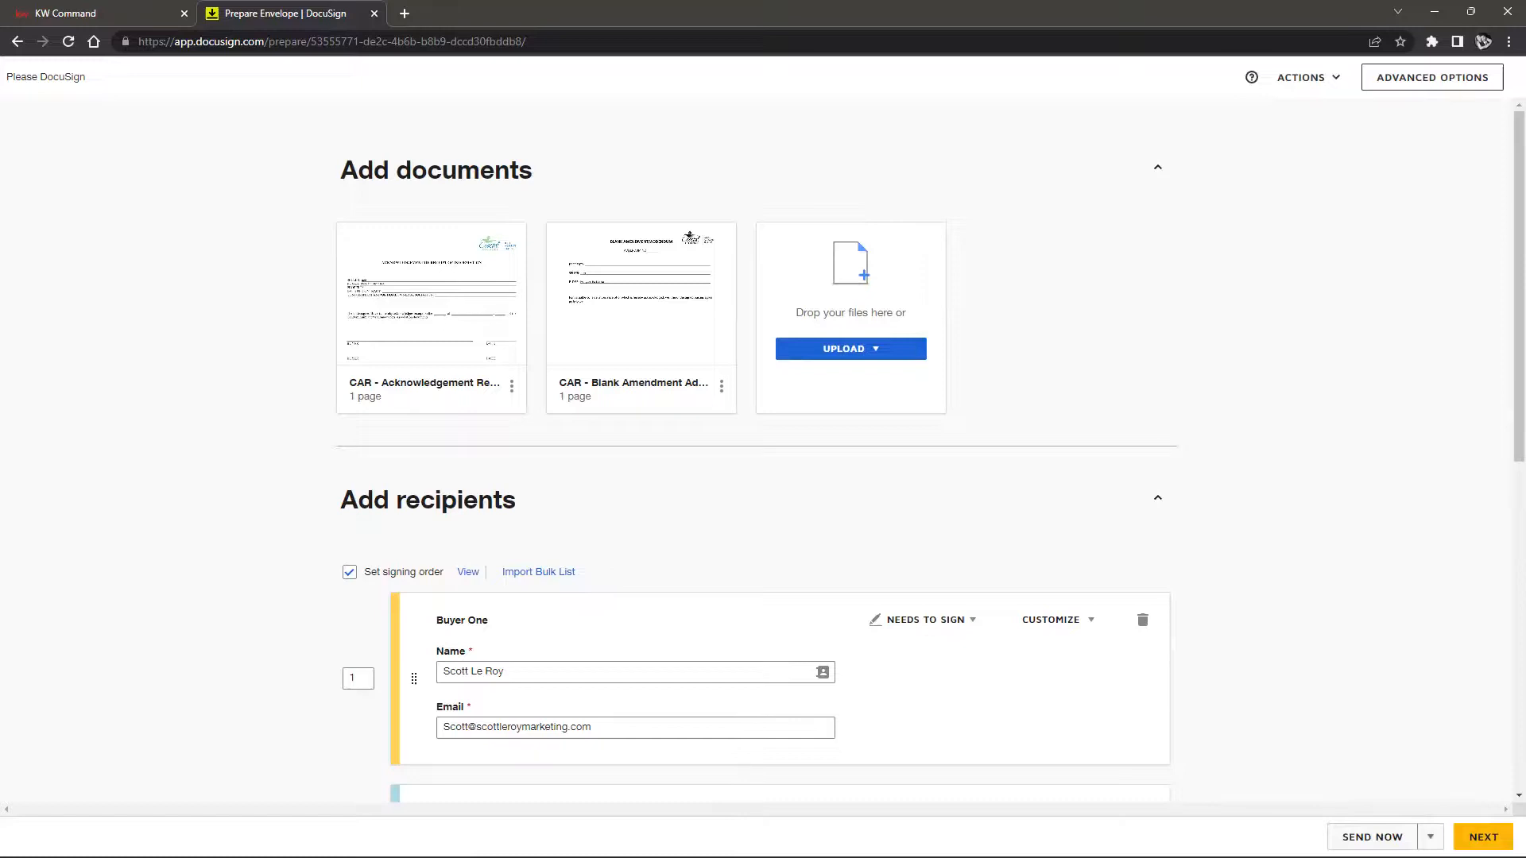
Advance to field placement and scroll through the Acknowledgement Receipt
left_click(1483, 837)
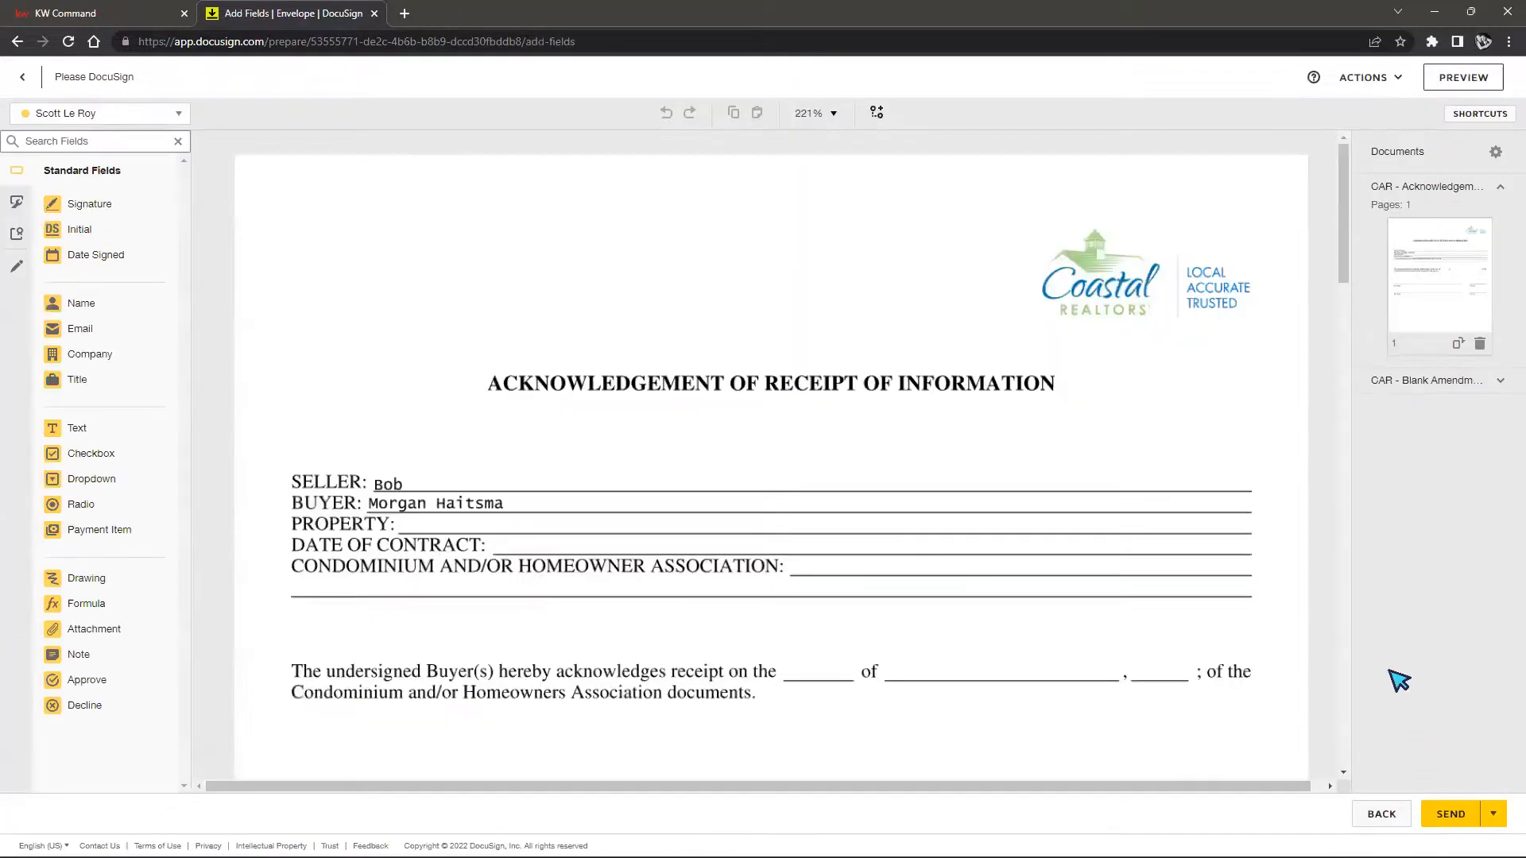
scroll(494, 404, "down", 2)
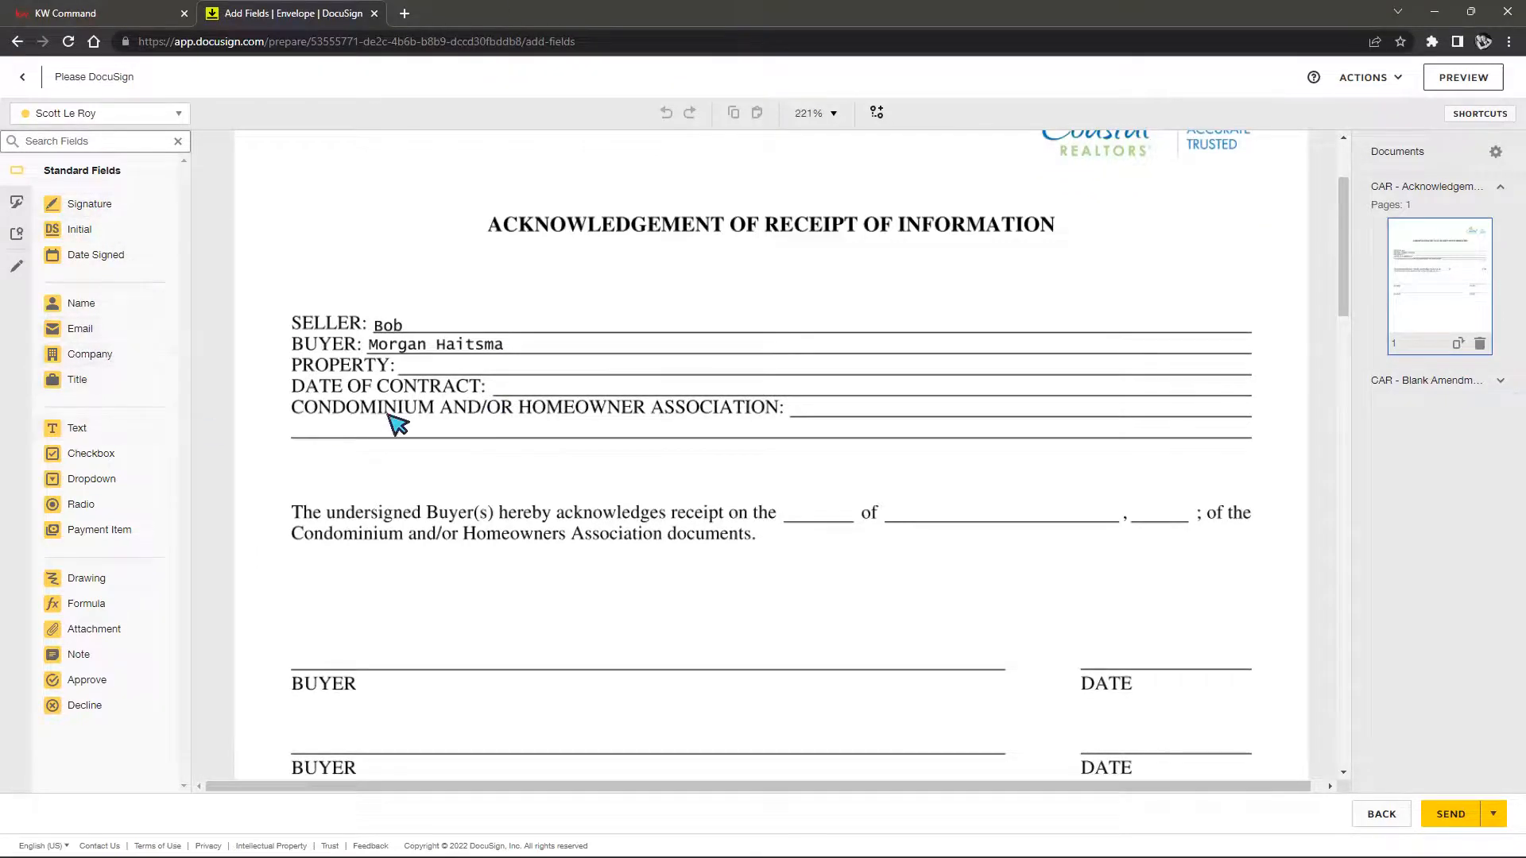
scroll(755, 500, "up", 2)
scroll(750, 499, "down", 1)
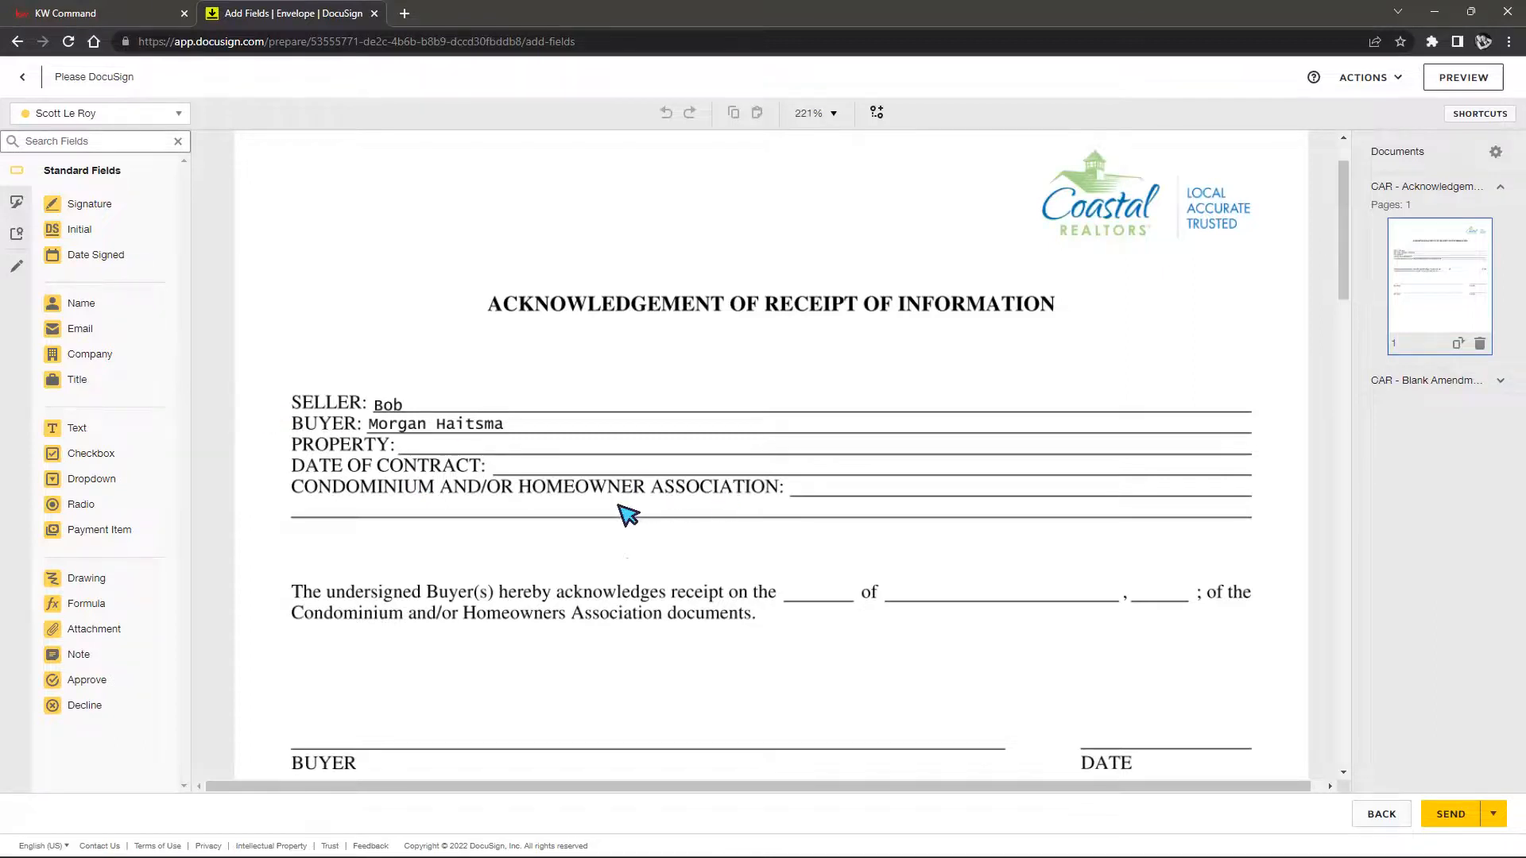
scroll(601, 514, "down", 3)
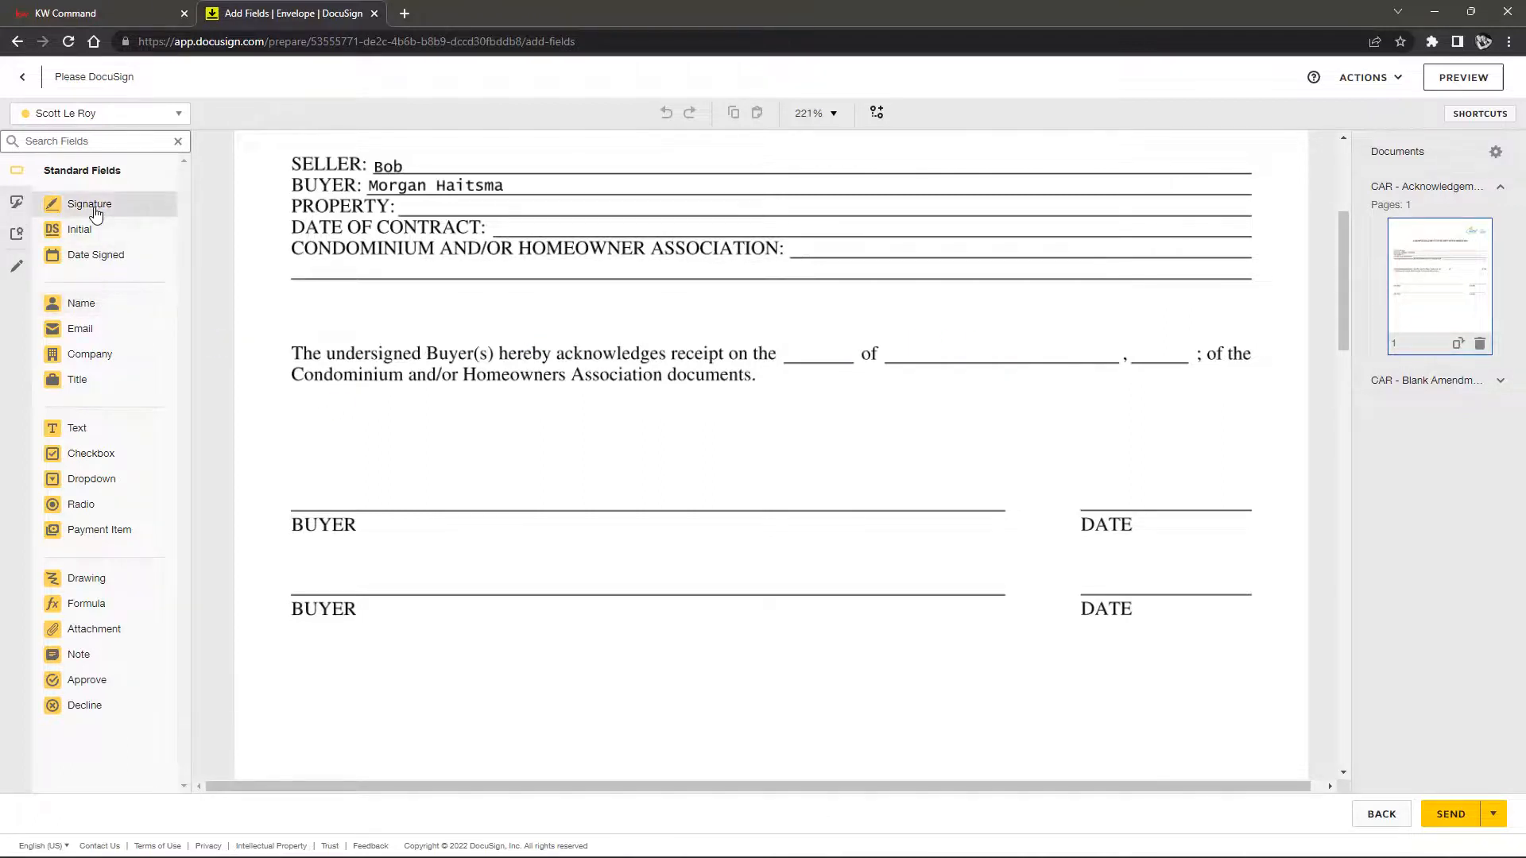
Place a required Signature field above the first BUYER line
mouse_move(95, 213)
left_mouse_down()
mouse_move(306, 377)
mouse_move(295, 452)
left_mouse_up()
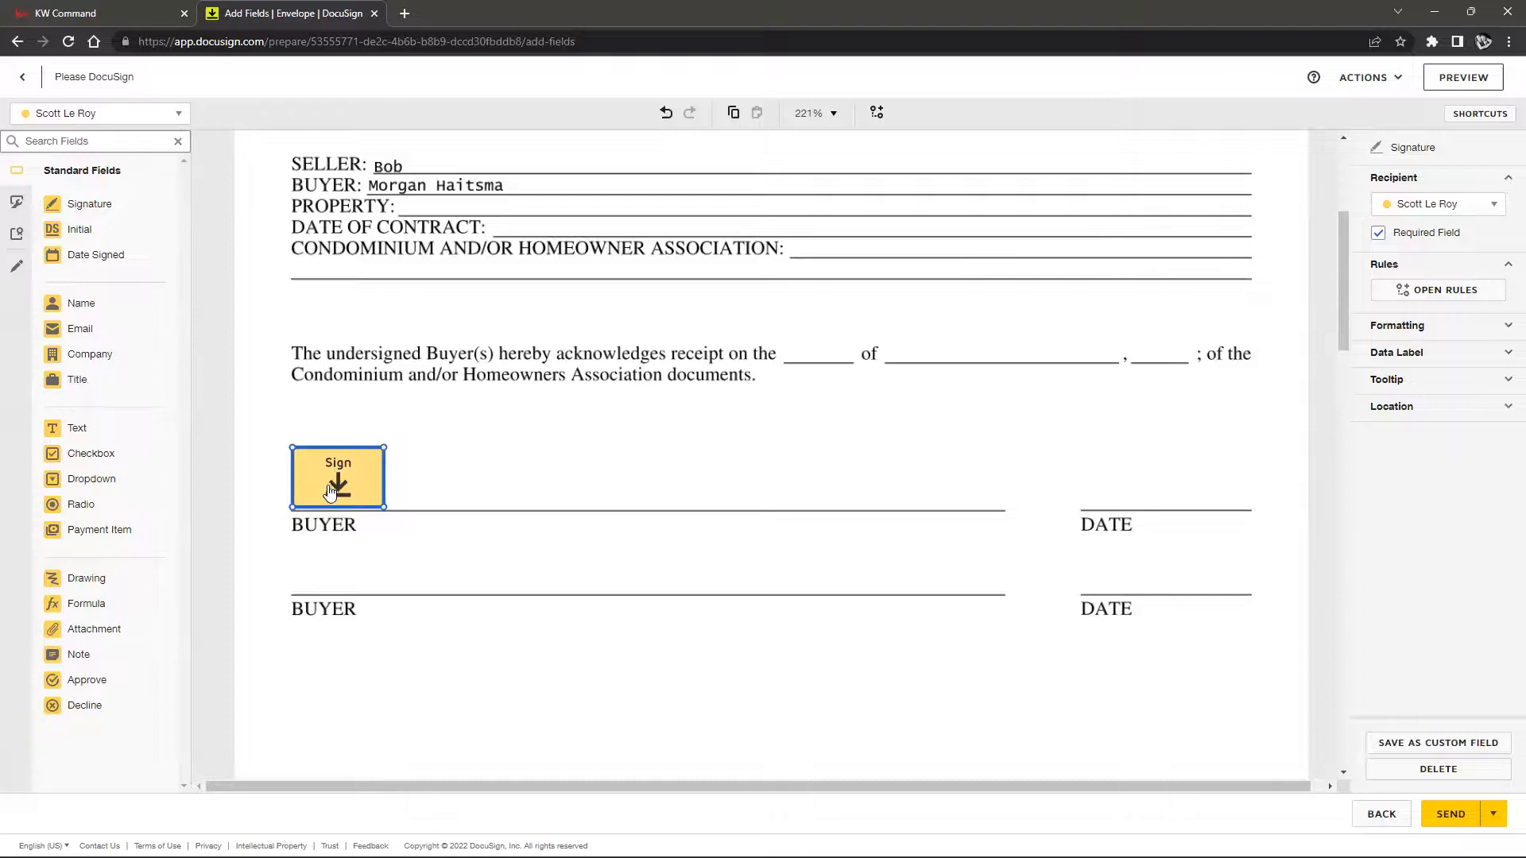
left_click(1380, 237)
left_click(517, 470)
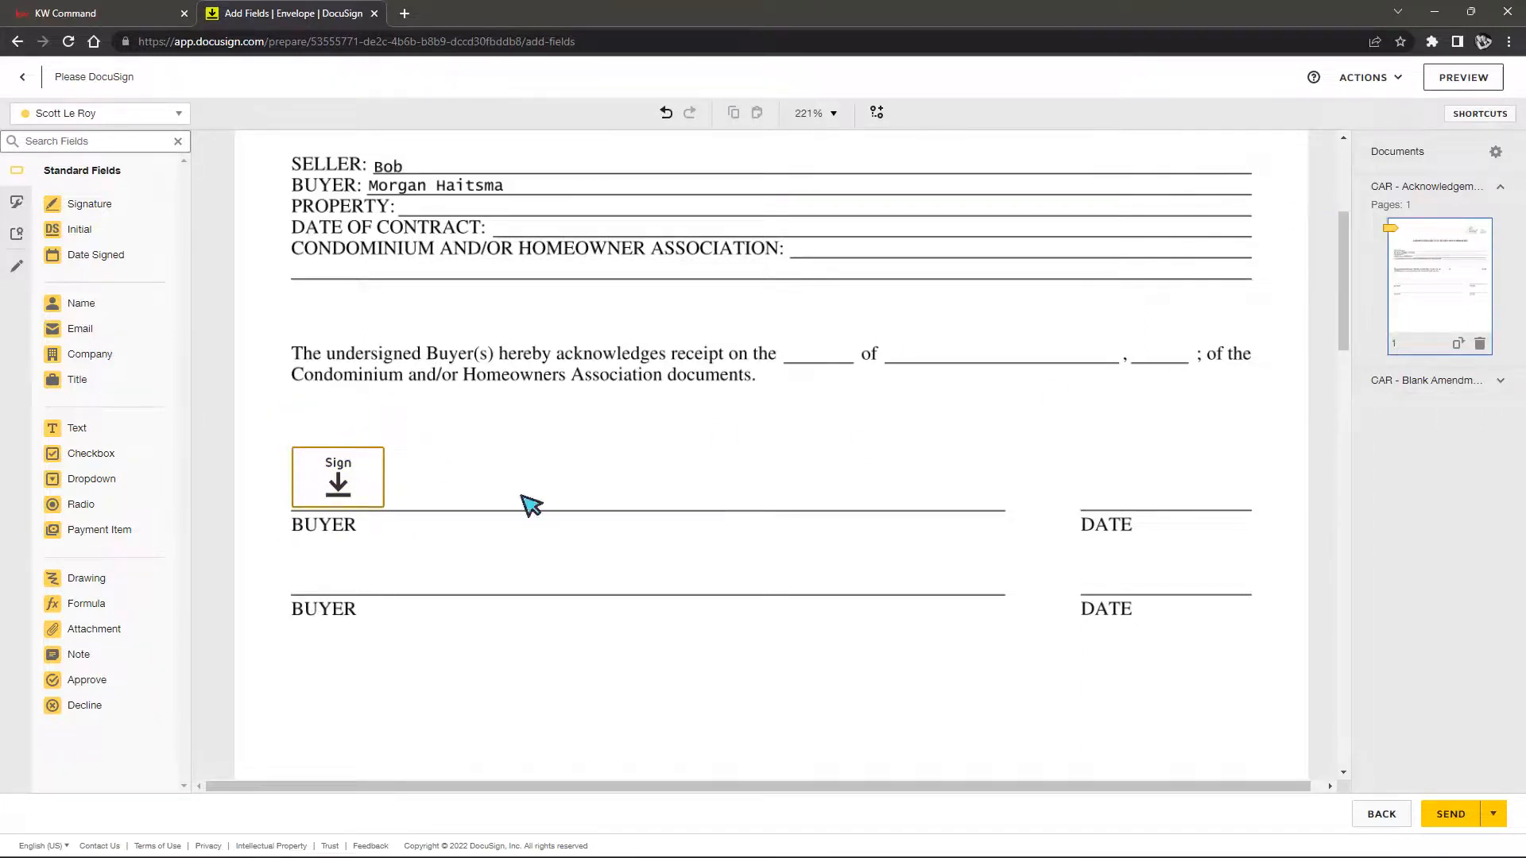
left_click(348, 468)
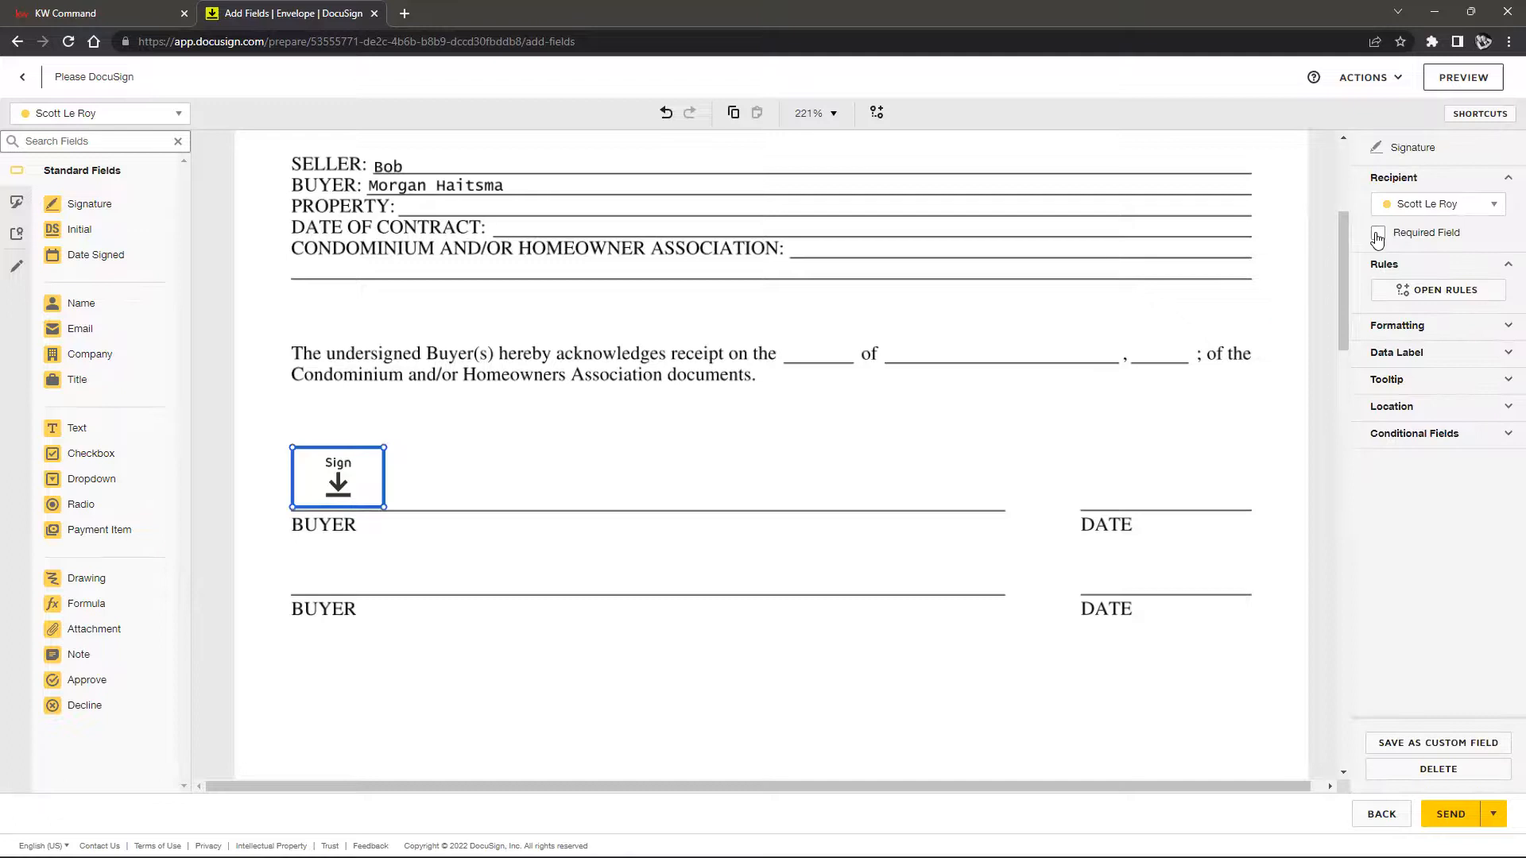
left_click(1129, 290)
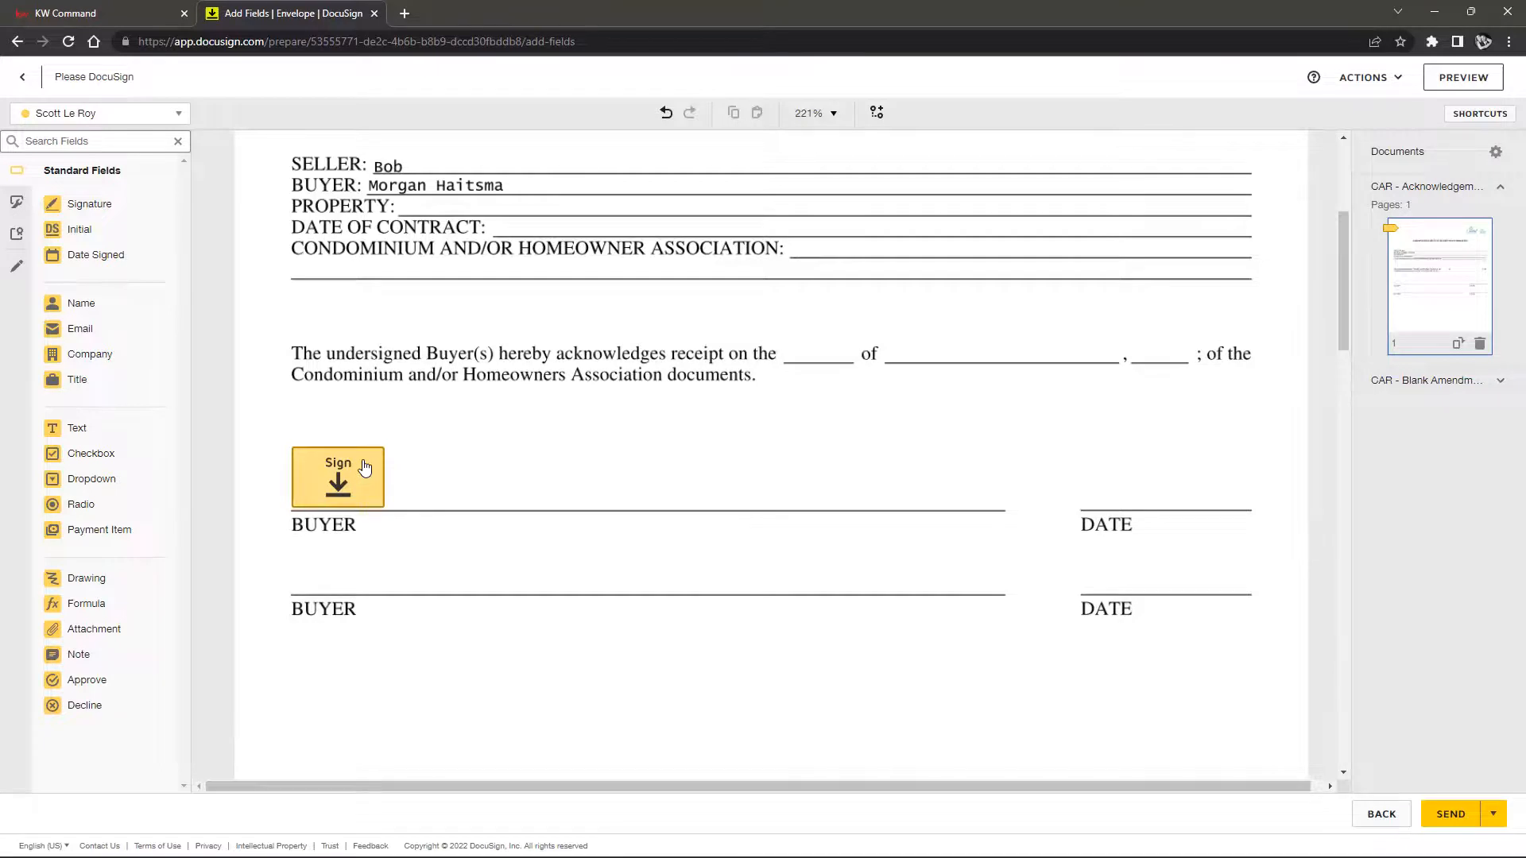
scroll(613, 455, "up", 2)
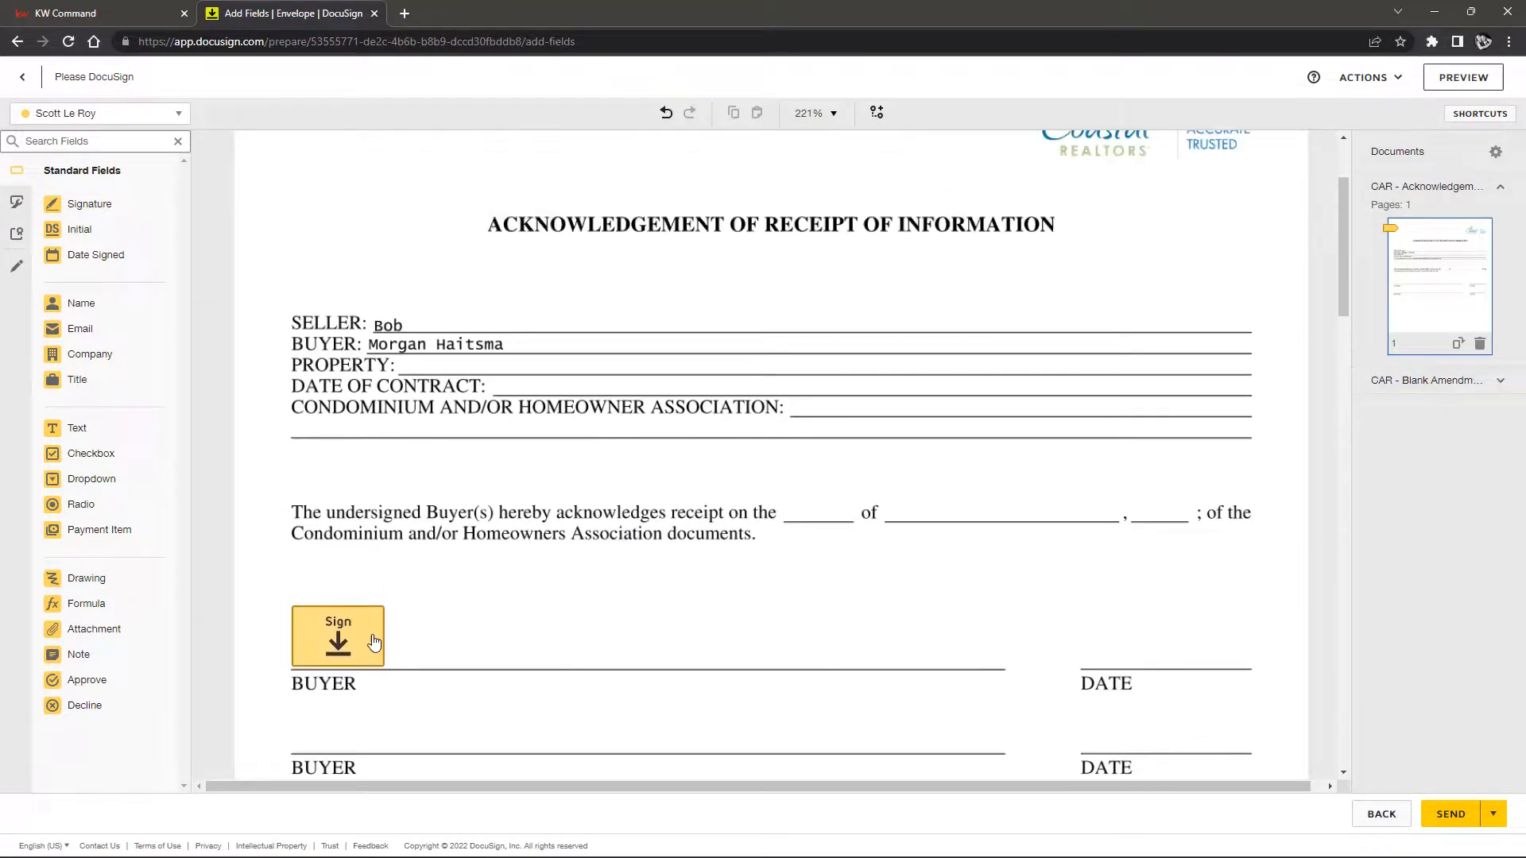
scroll(374, 640, "down", 2)
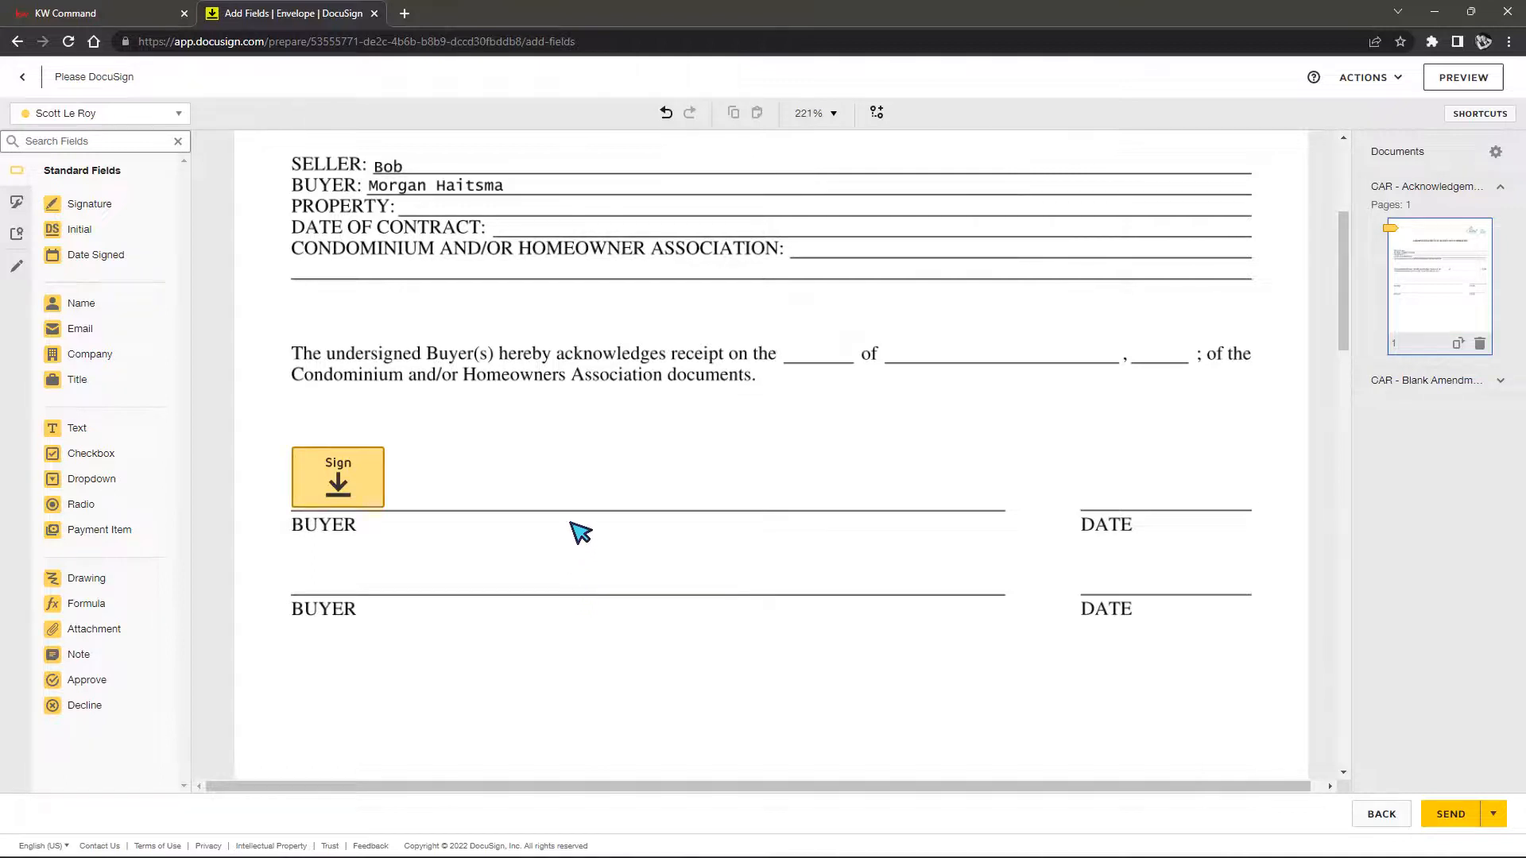
For the second recipient, place a Signature field above the second BUYER line, toggling Required
left_click(179, 117)
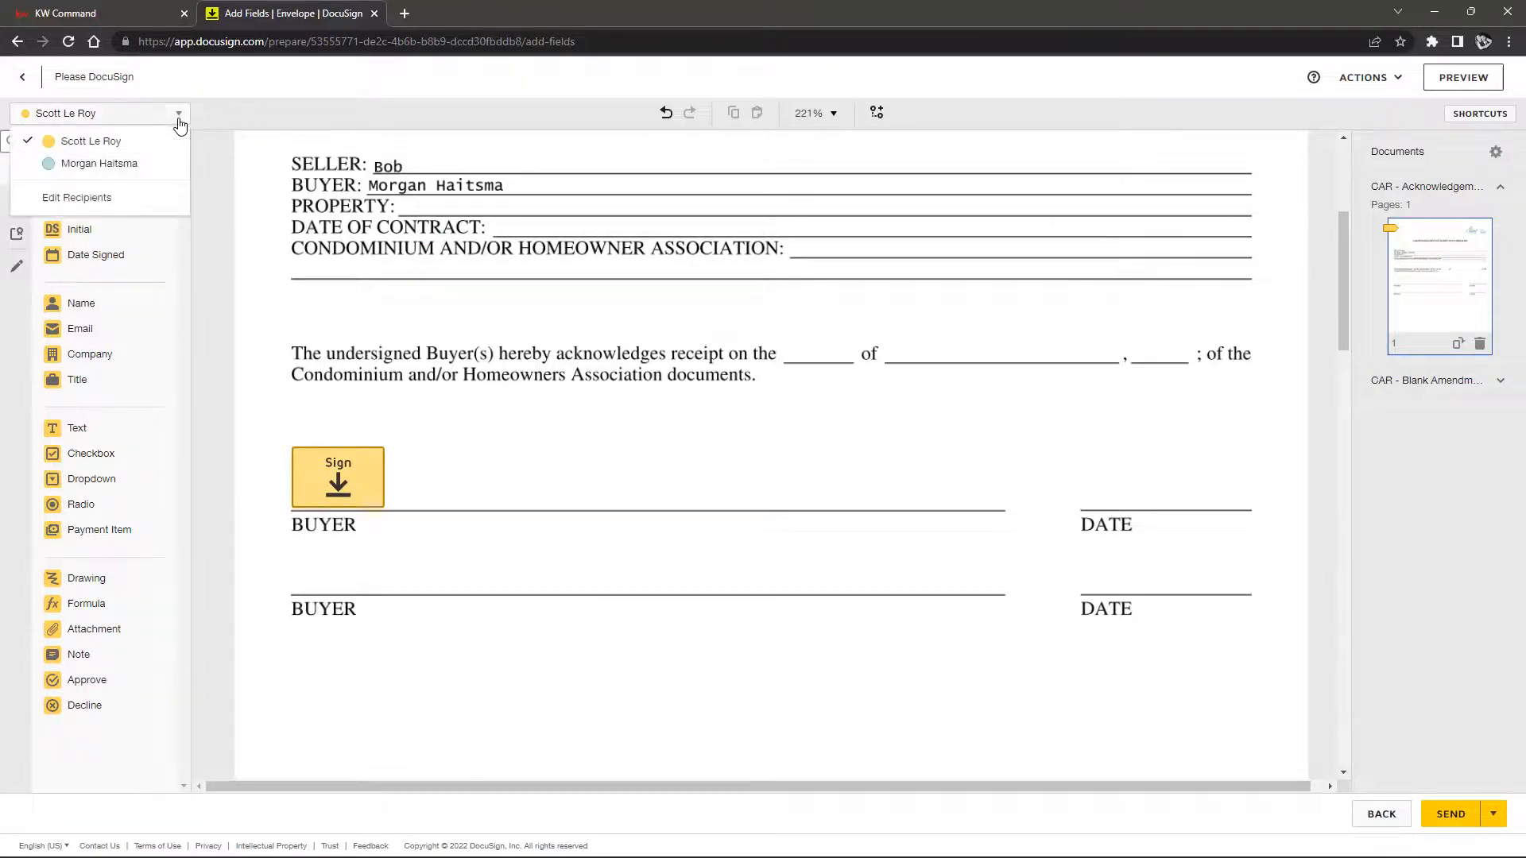
left_click(70, 164)
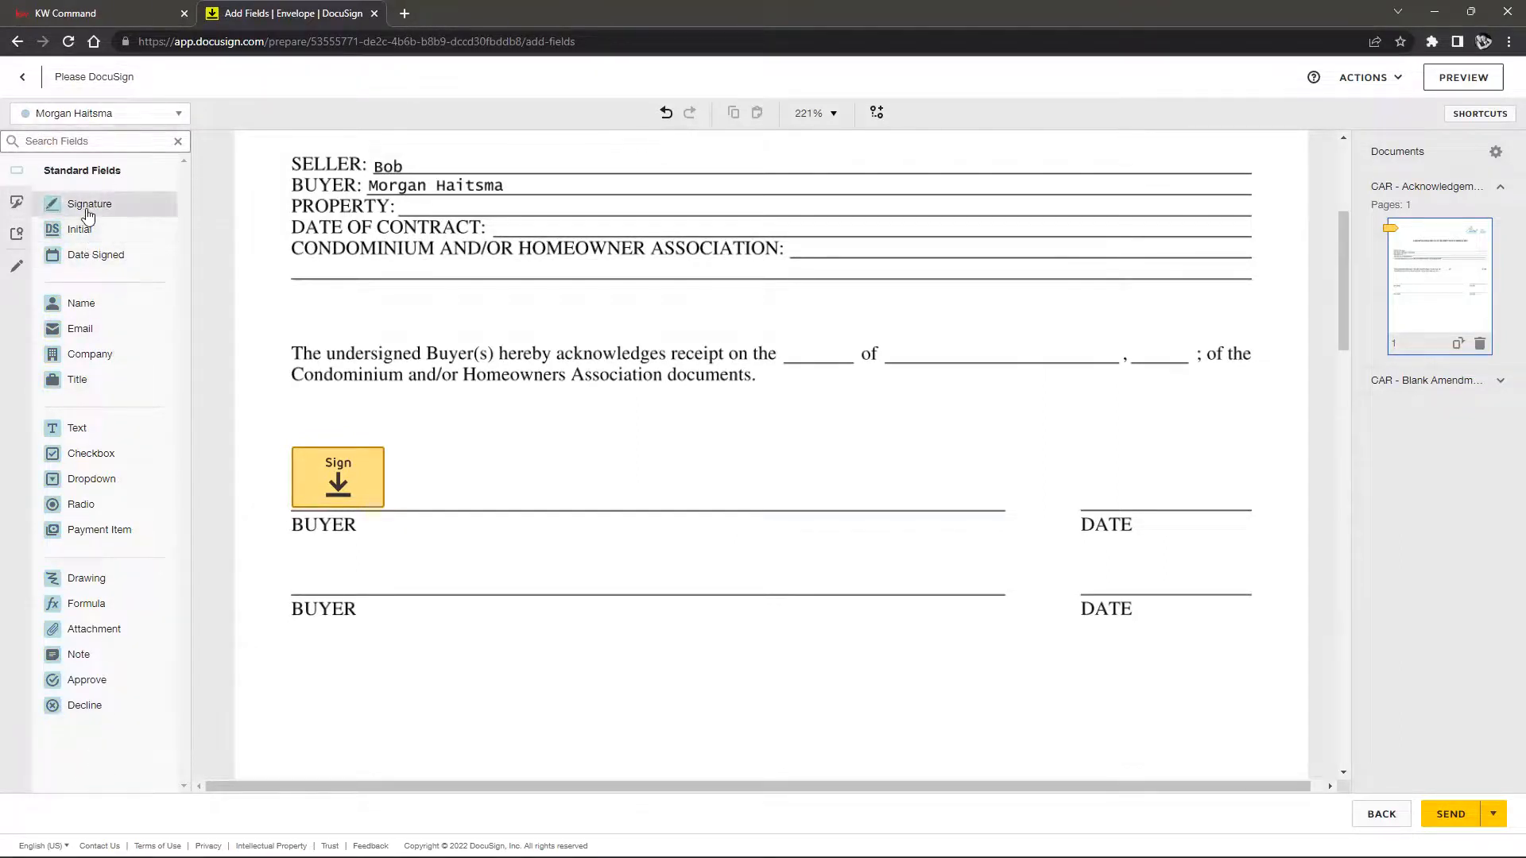
mouse_move(86, 215)
left_mouse_down()
mouse_move(285, 320)
mouse_move(316, 548)
mouse_move(295, 566)
mouse_move(295, 541)
left_mouse_up()
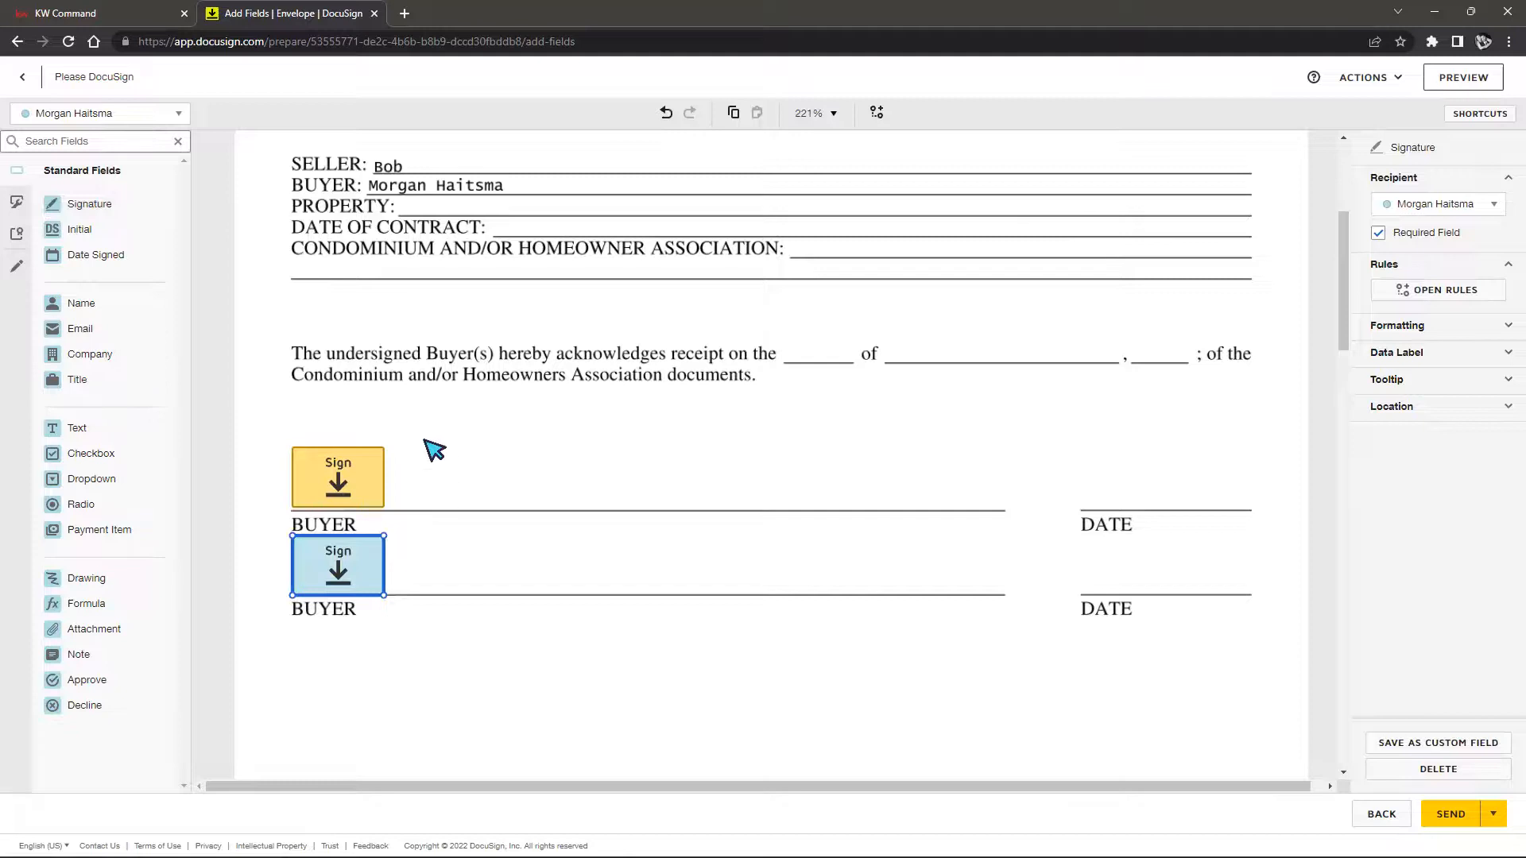
left_click(1379, 236)
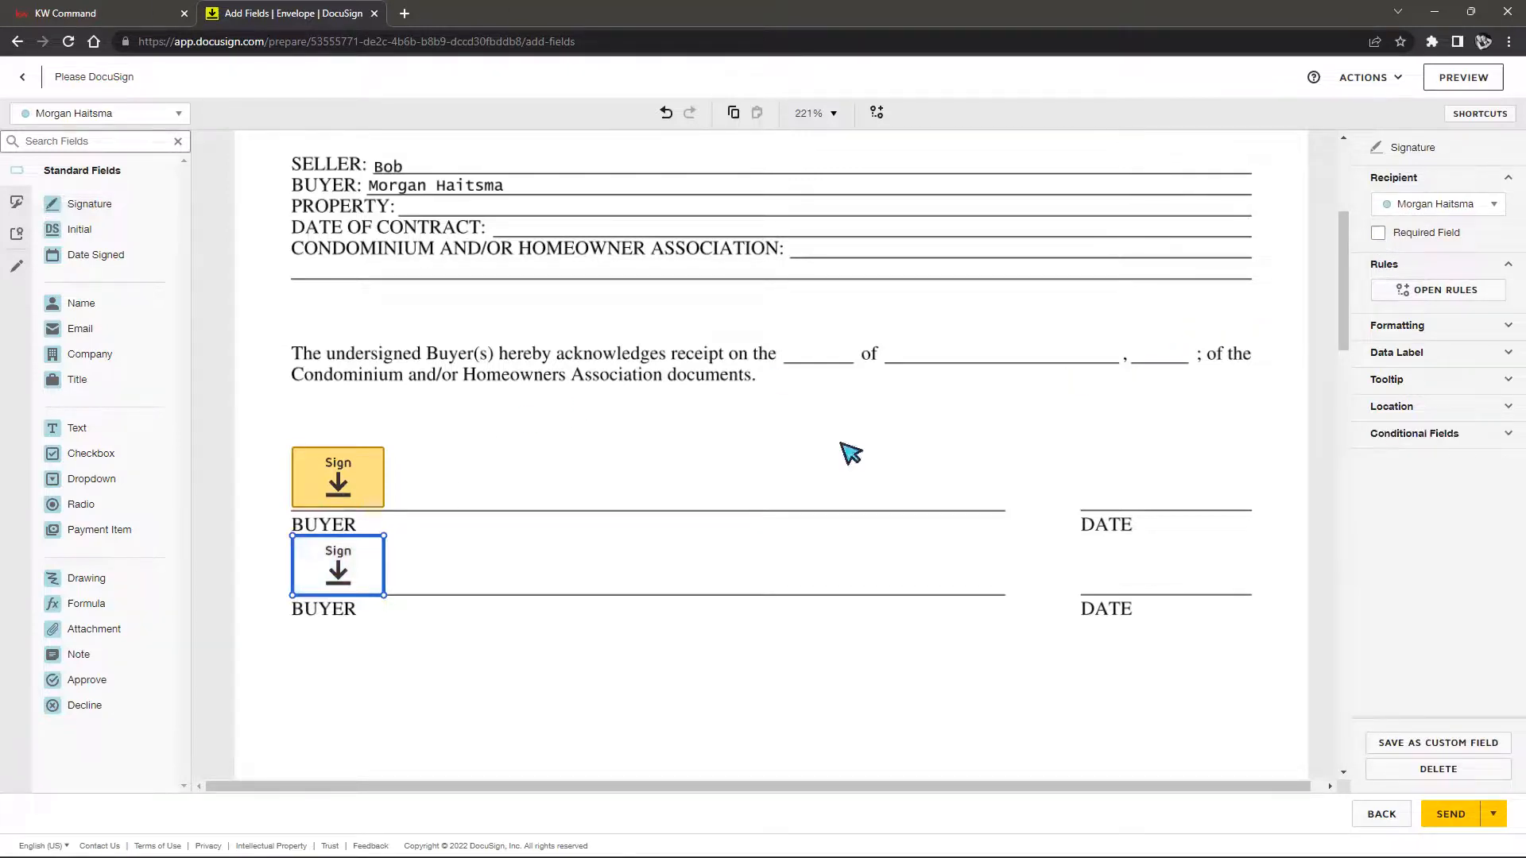
left_click(445, 488)
left_click(332, 592)
left_click(1375, 236)
left_click(664, 442)
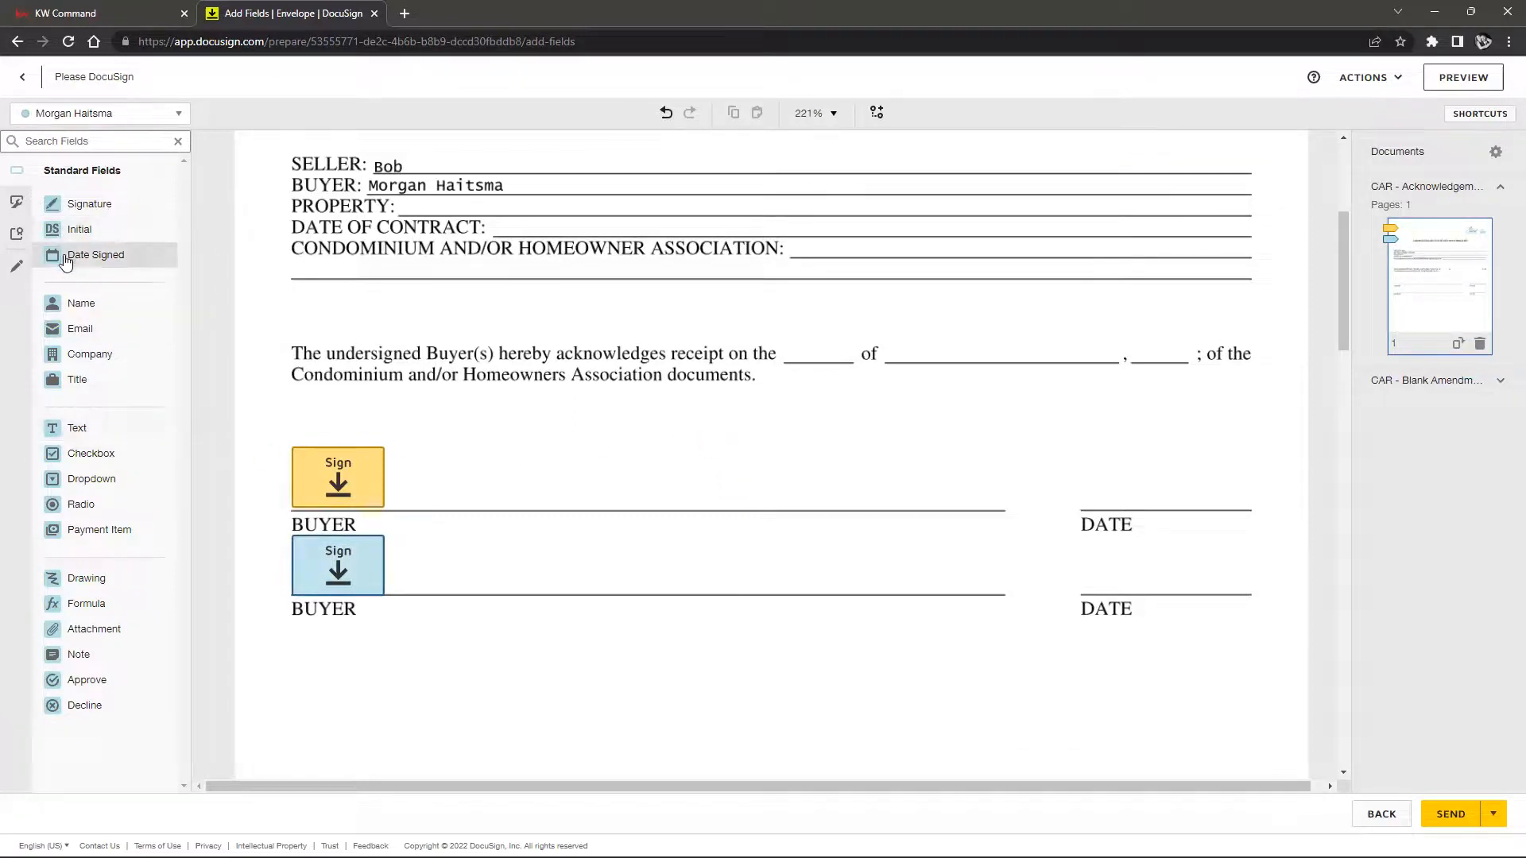
Place a Date Signed field on the lower DATE line and paste a copy onto the upper one
left_click_drag(114, 270, 1145, 580)
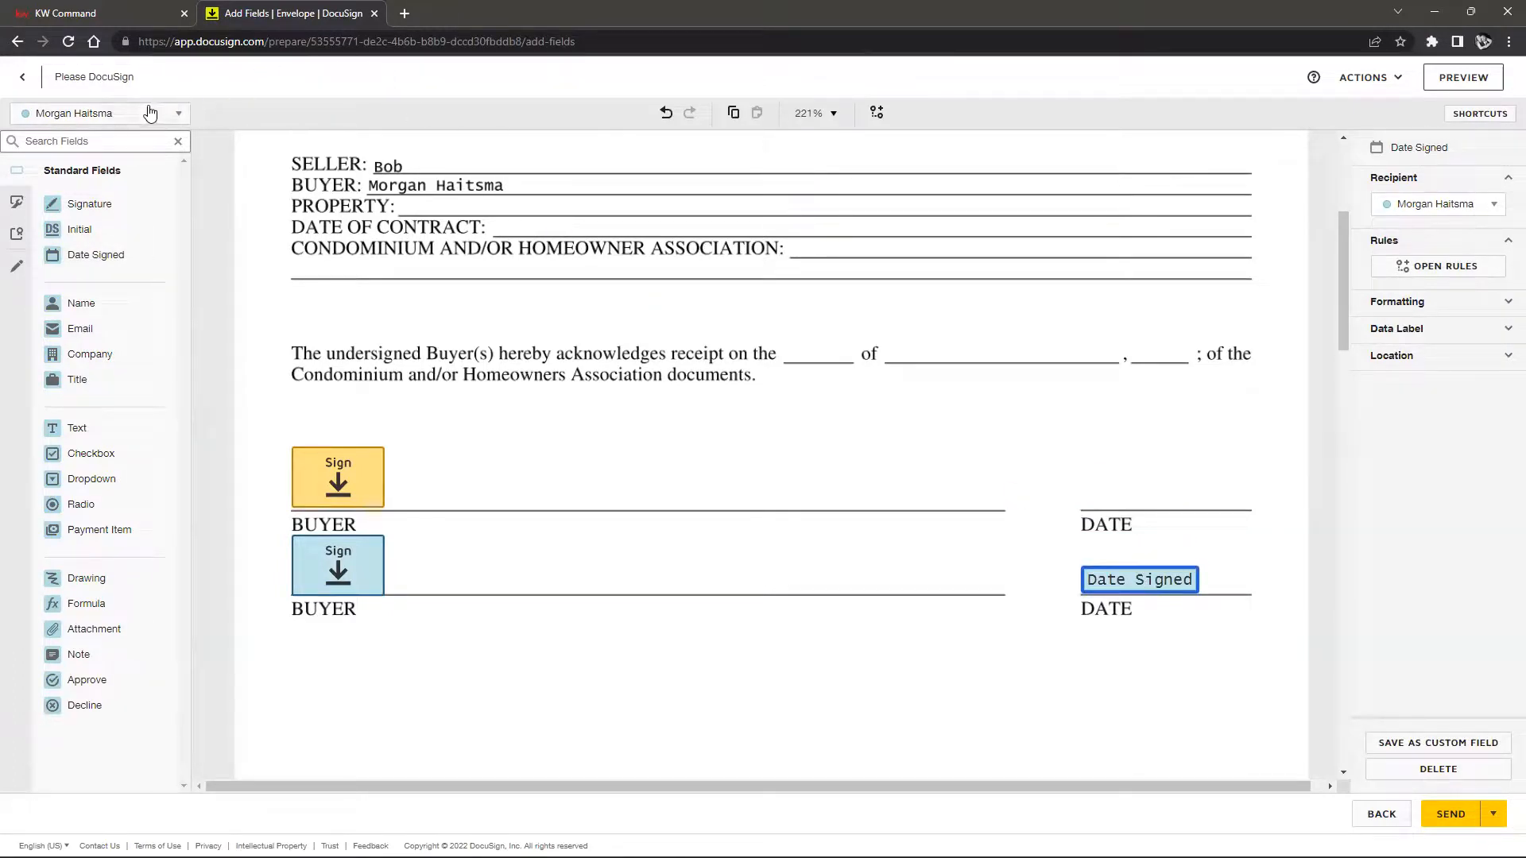
right_click(1164, 580)
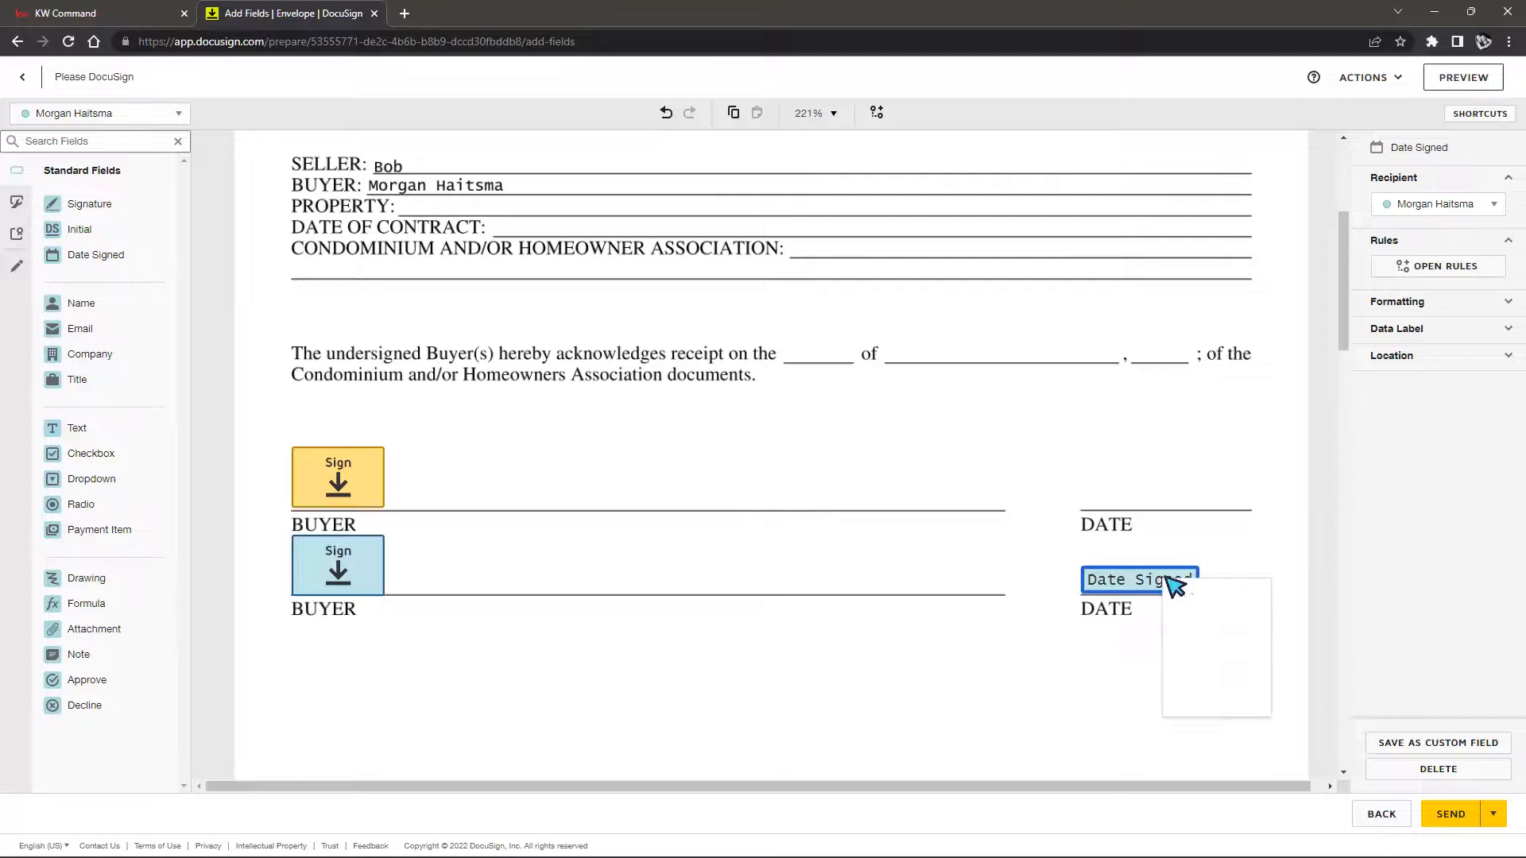
left_click(1179, 622)
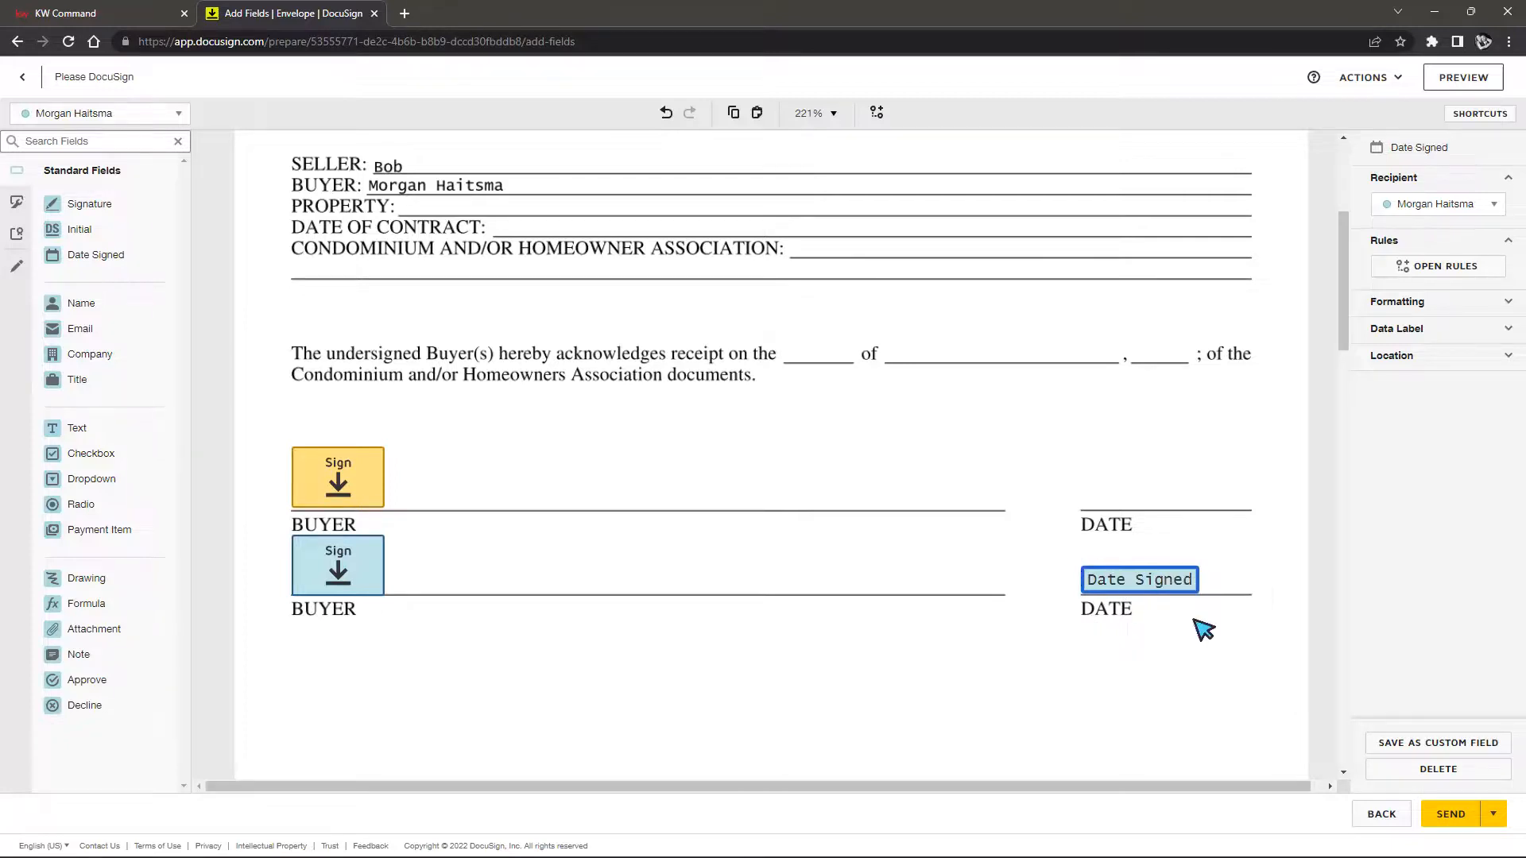
right_click(1112, 502)
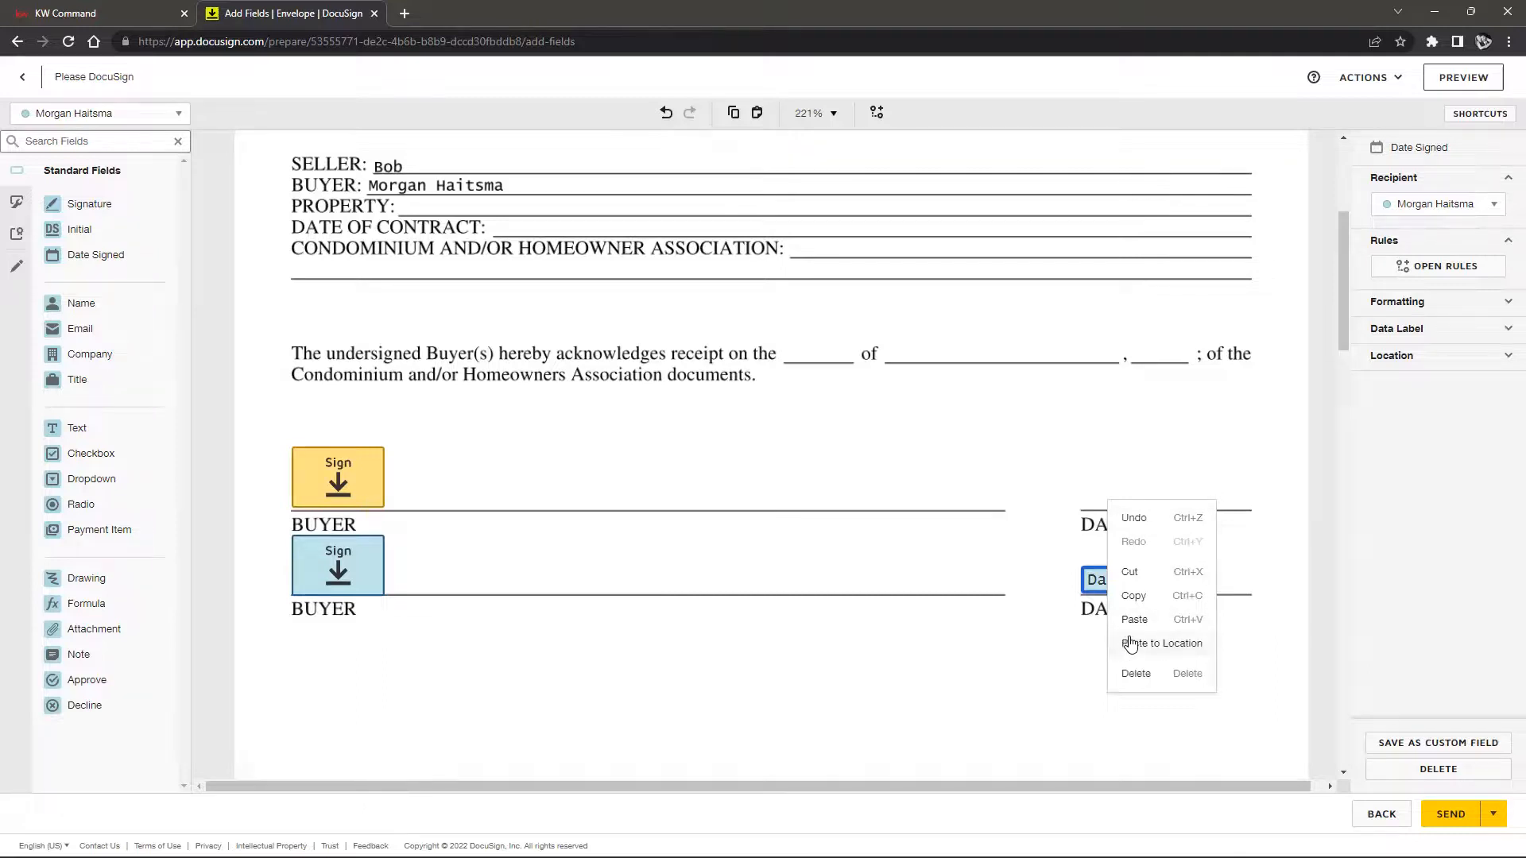
left_click(1180, 646)
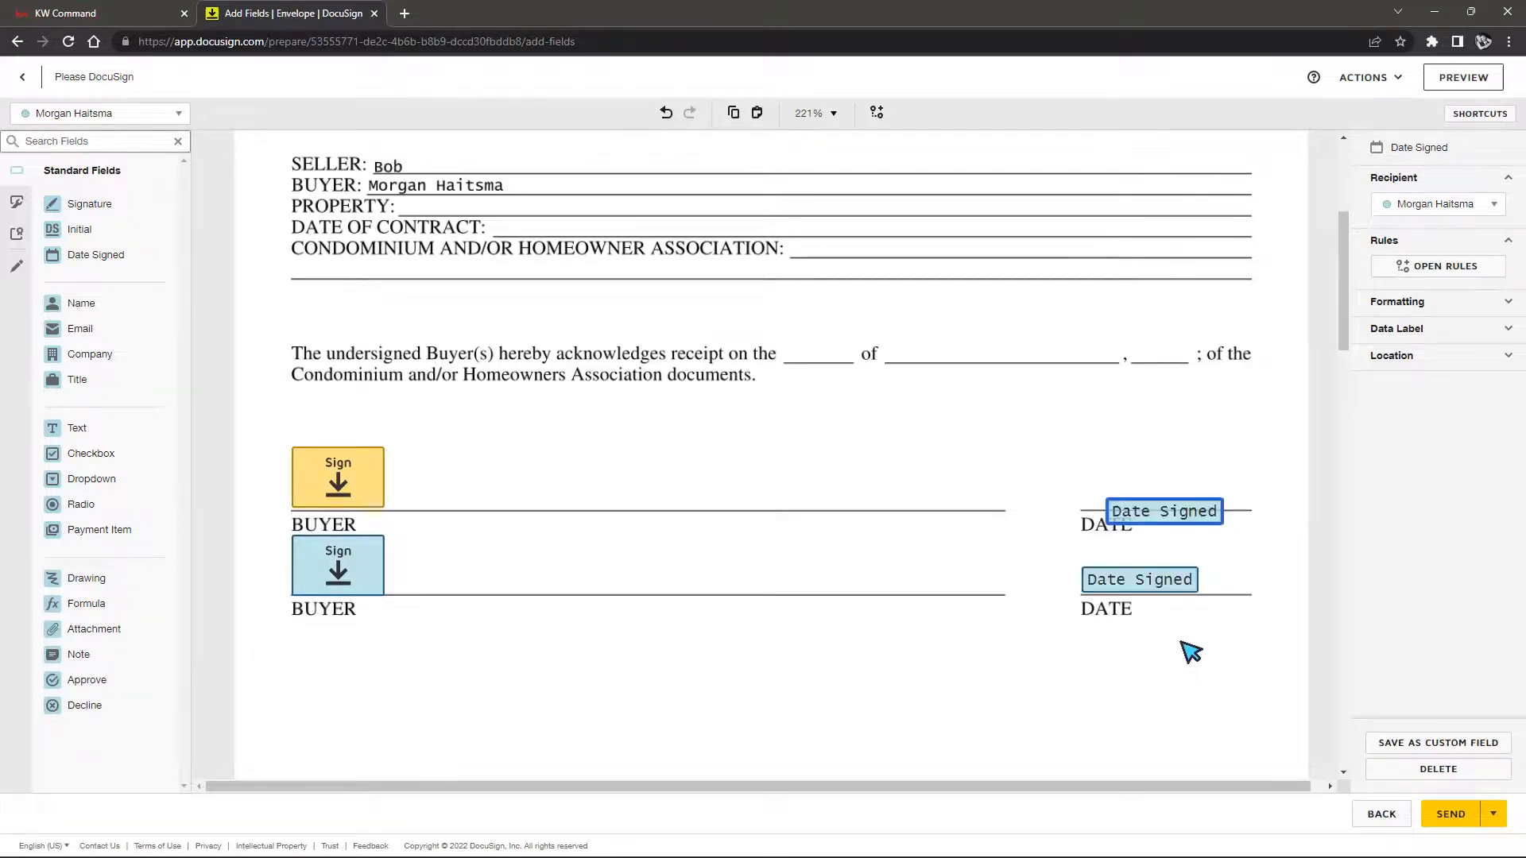
left_click_drag(1176, 524, 1144, 488)
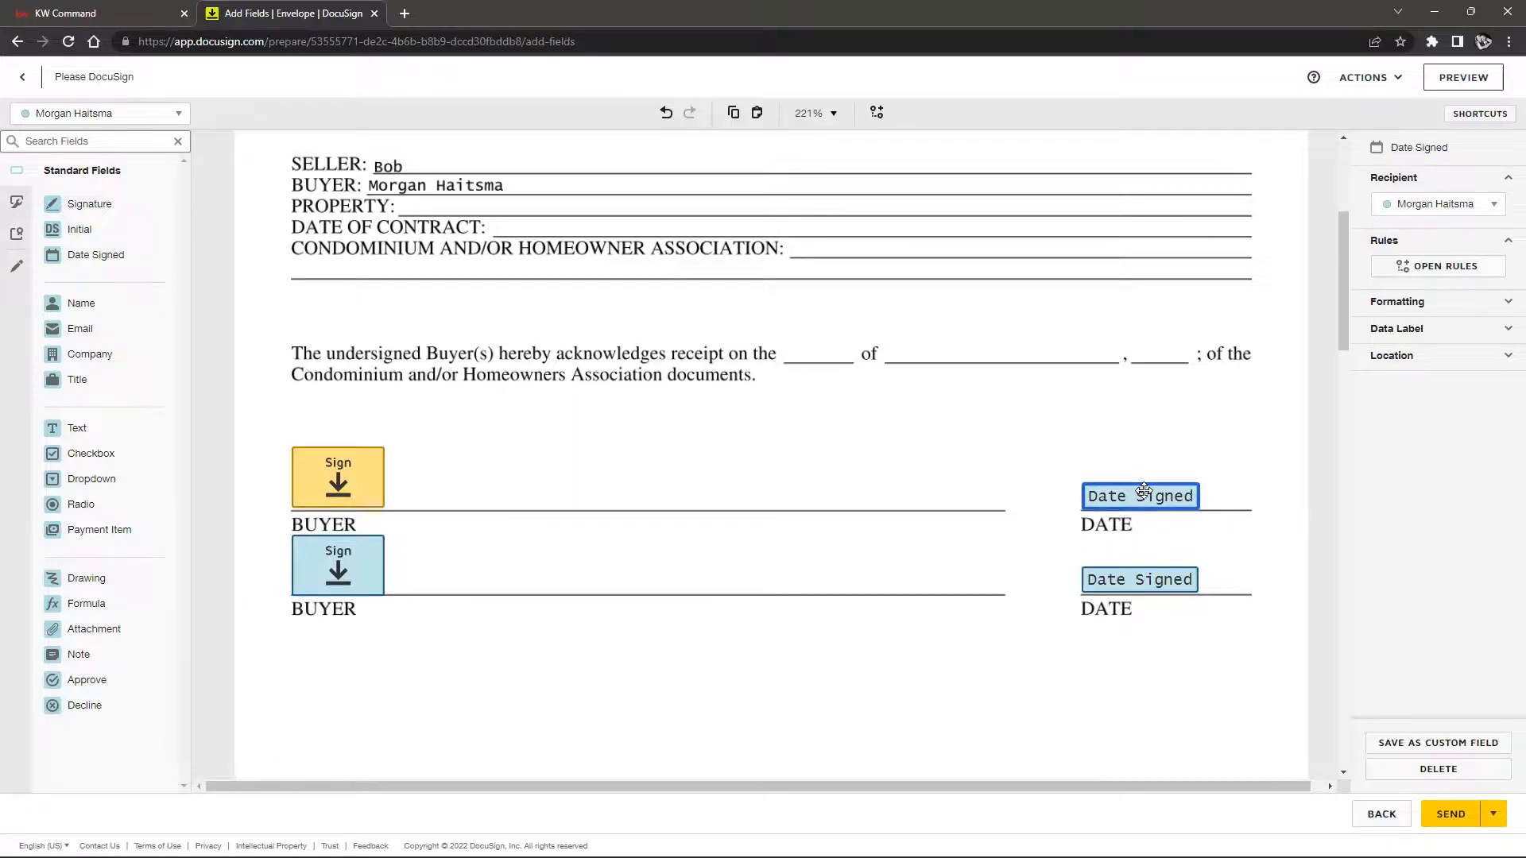
left_click(926, 664)
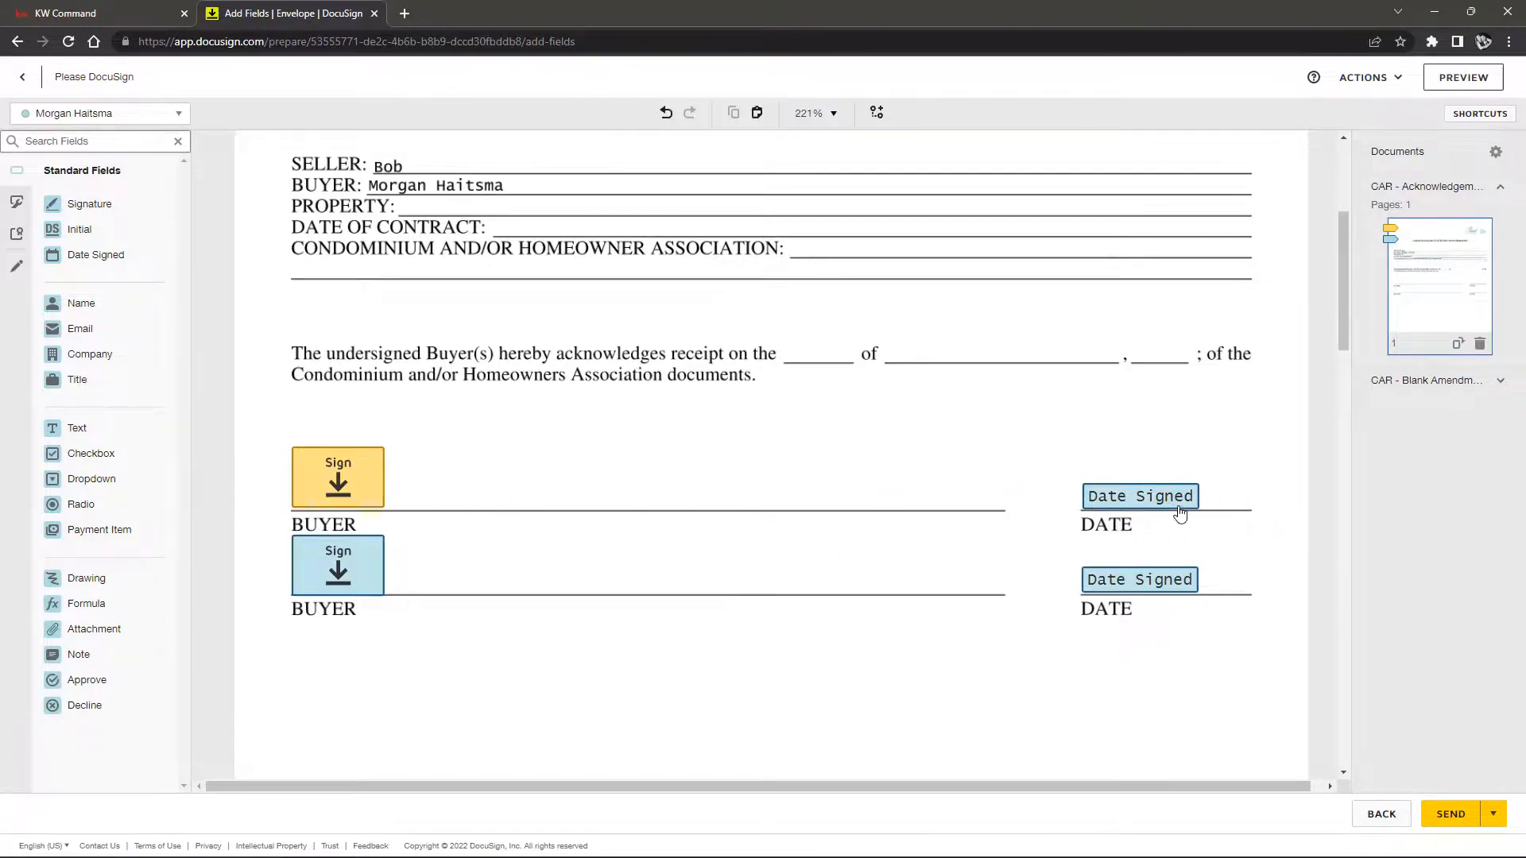
right_click(1144, 504)
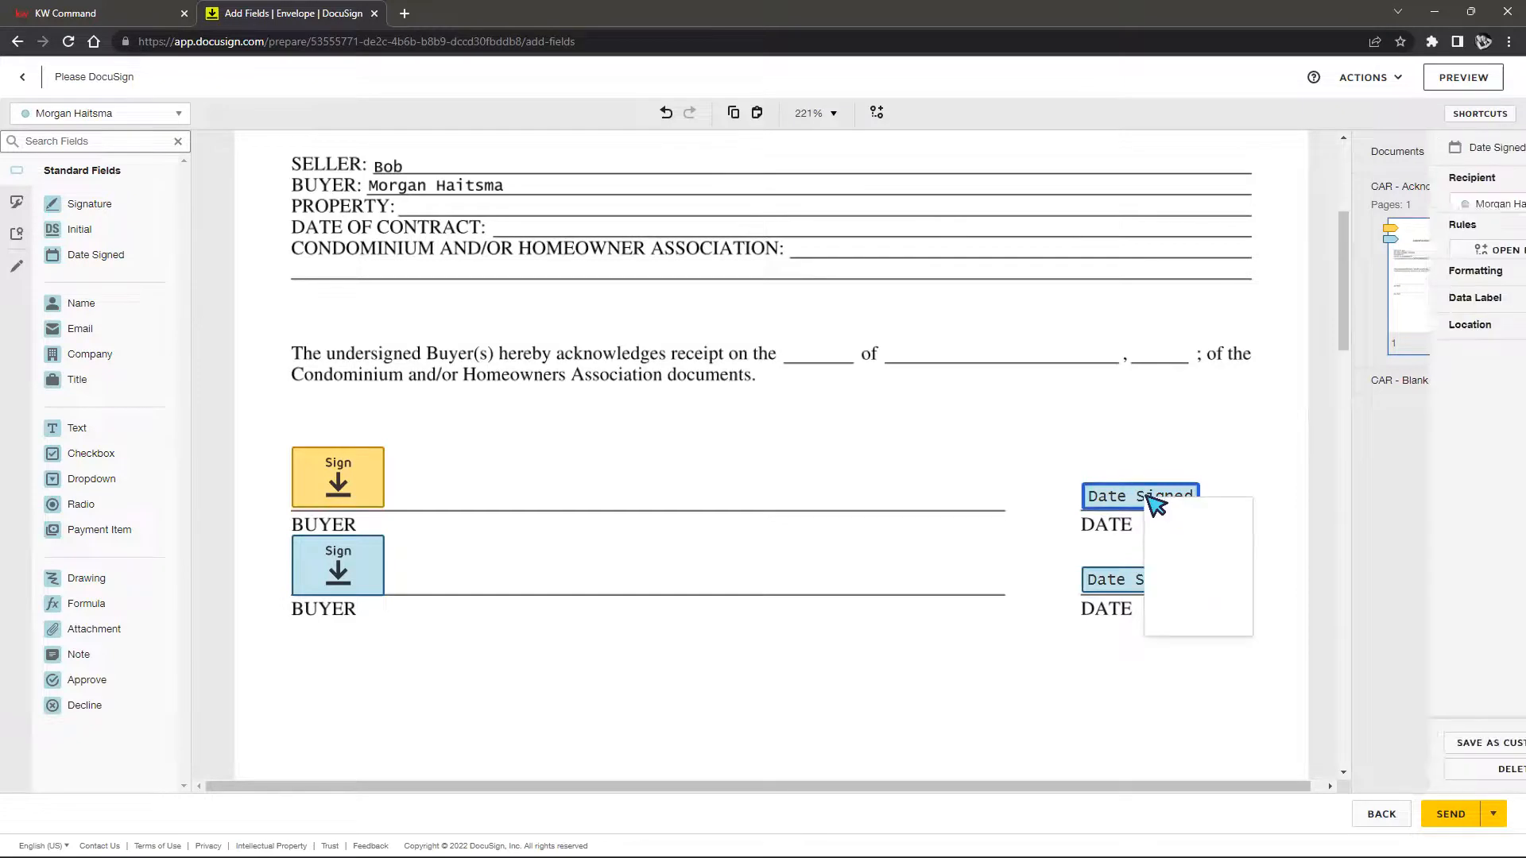
left_click(1089, 506)
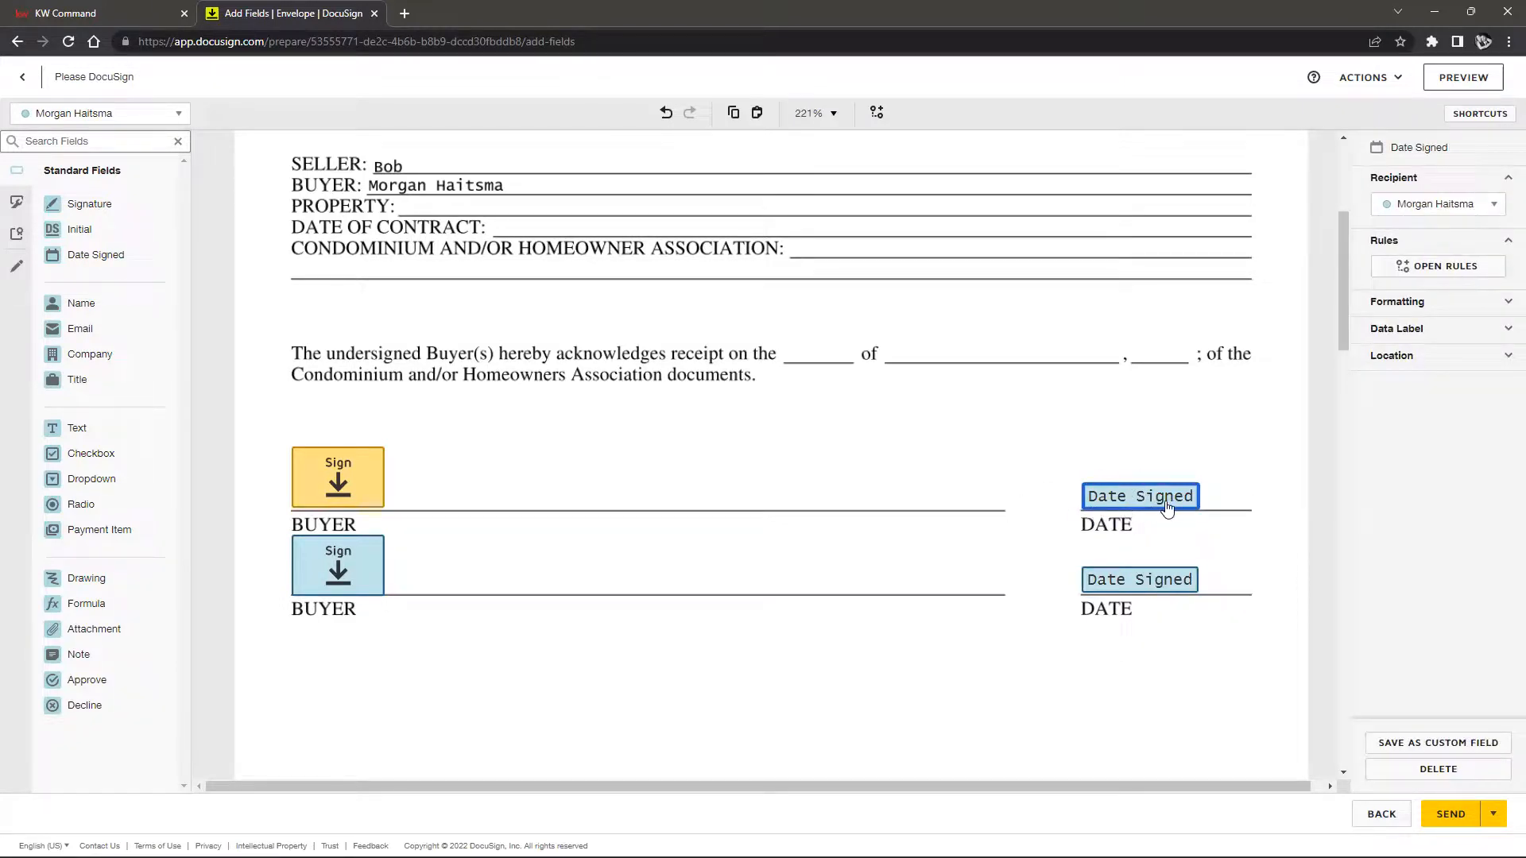
Reassign recipients: upper date and lower signature to the first signer, upper signature to the second
left_click(1472, 211)
left_click(1423, 233)
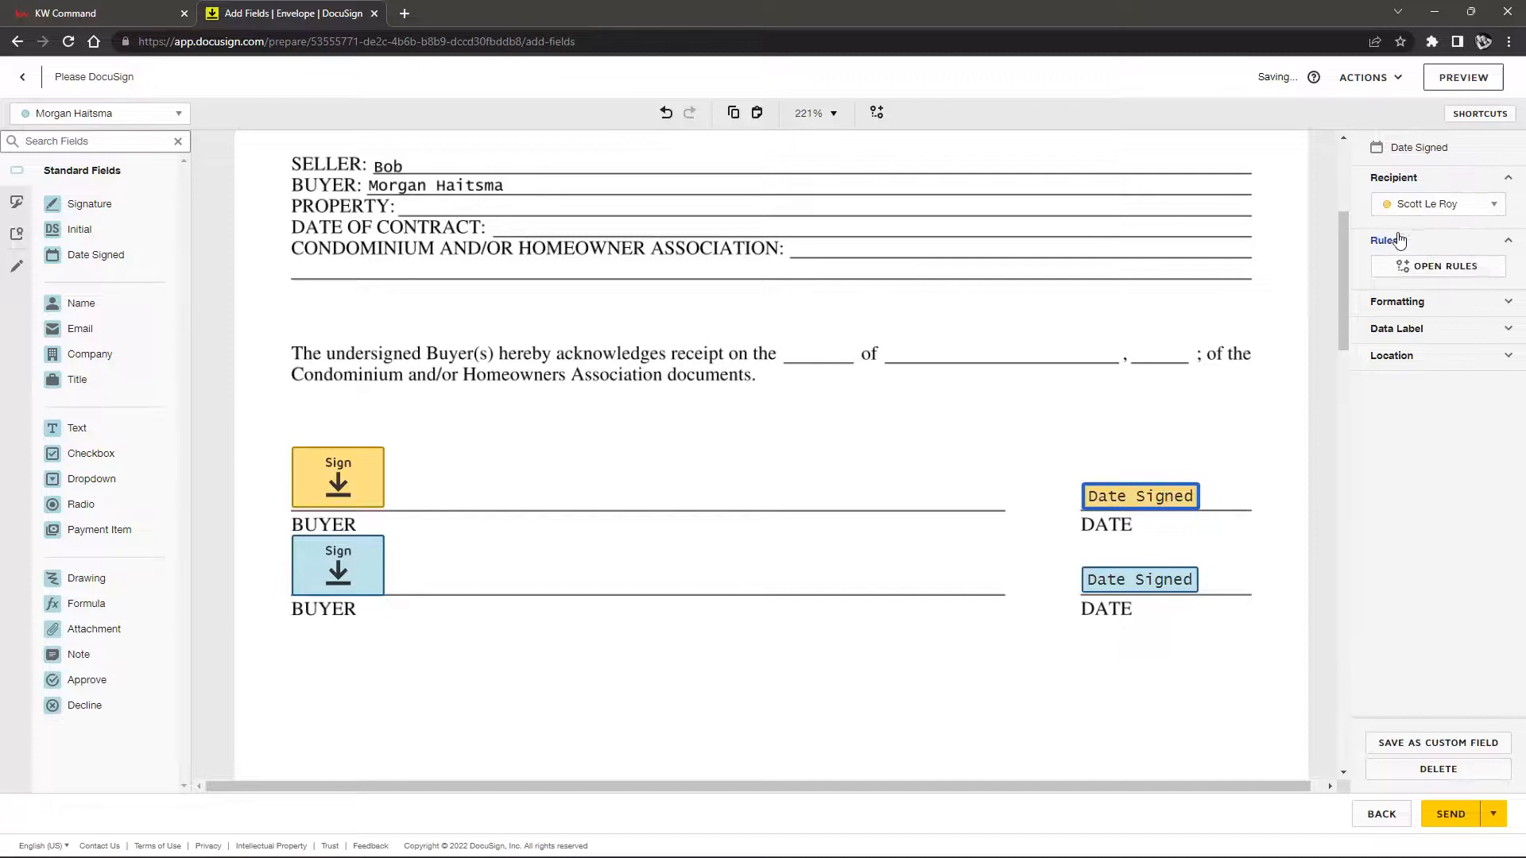
left_click(1050, 461)
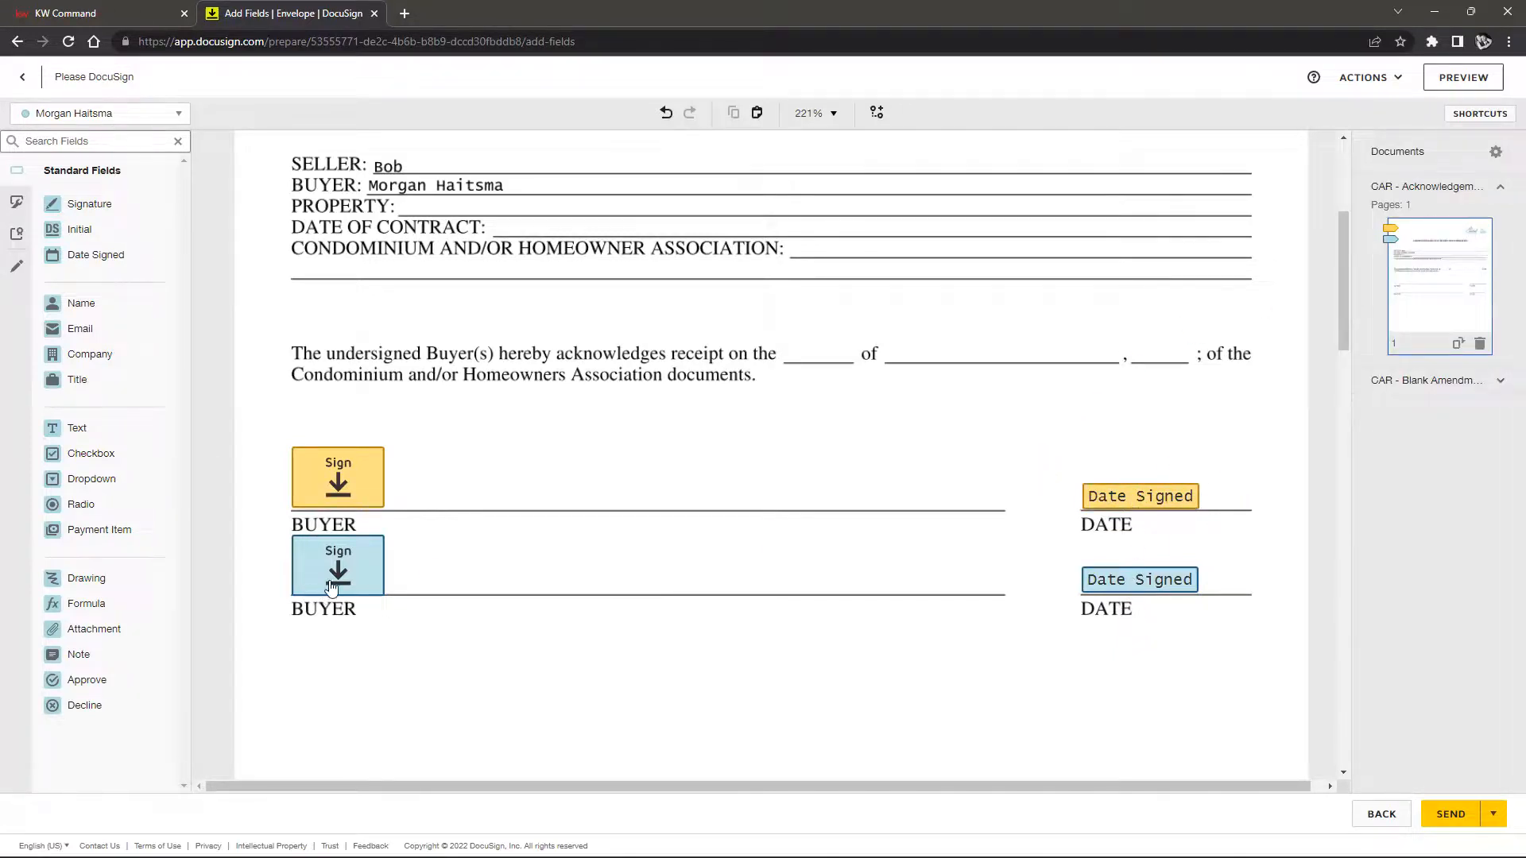
left_click(309, 496)
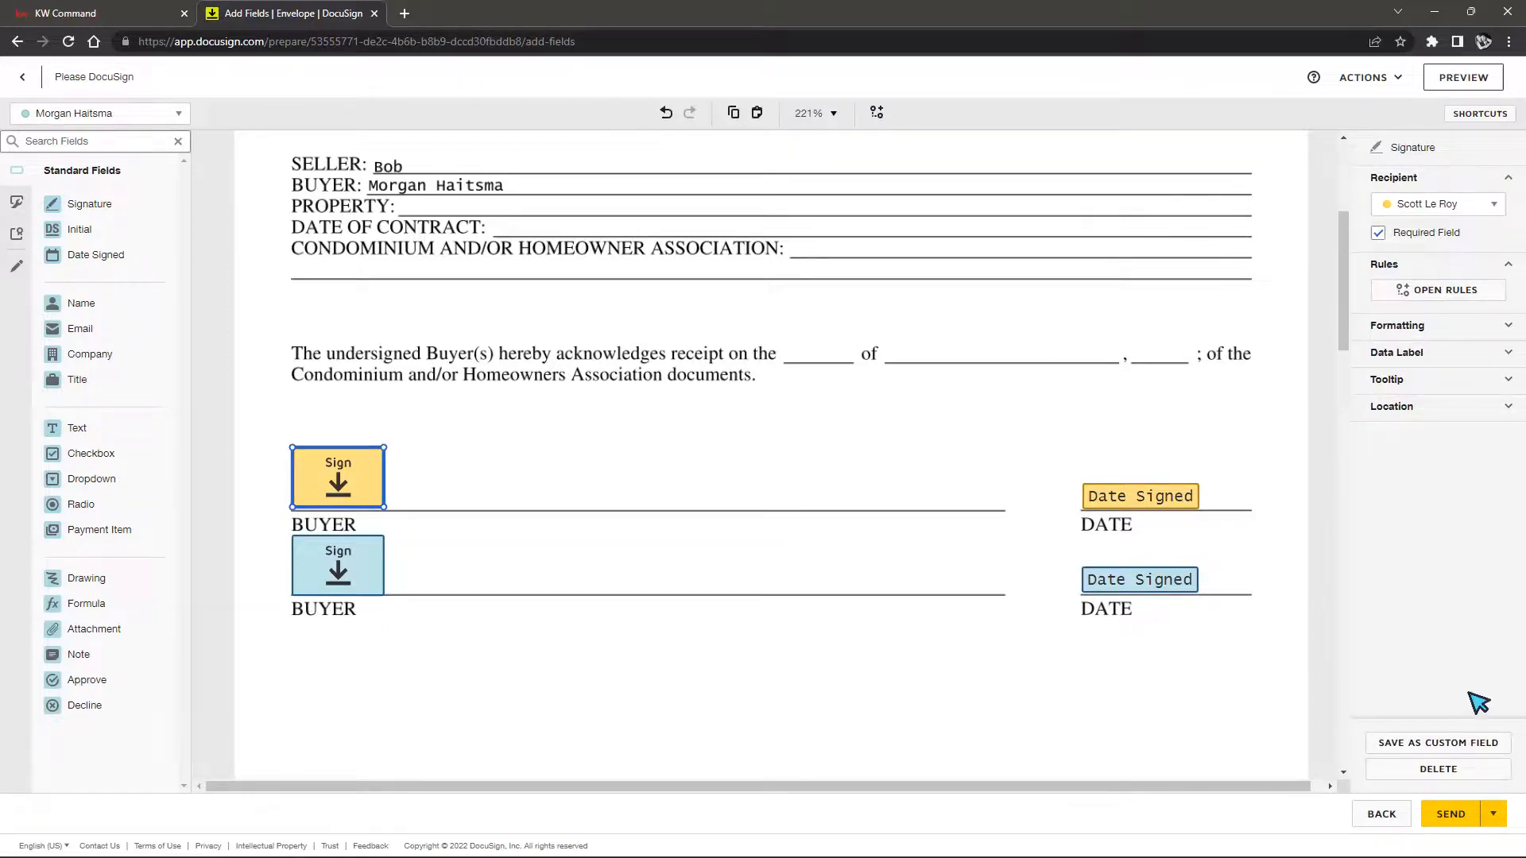
left_click(1475, 205)
left_click(1448, 268)
left_click(347, 550)
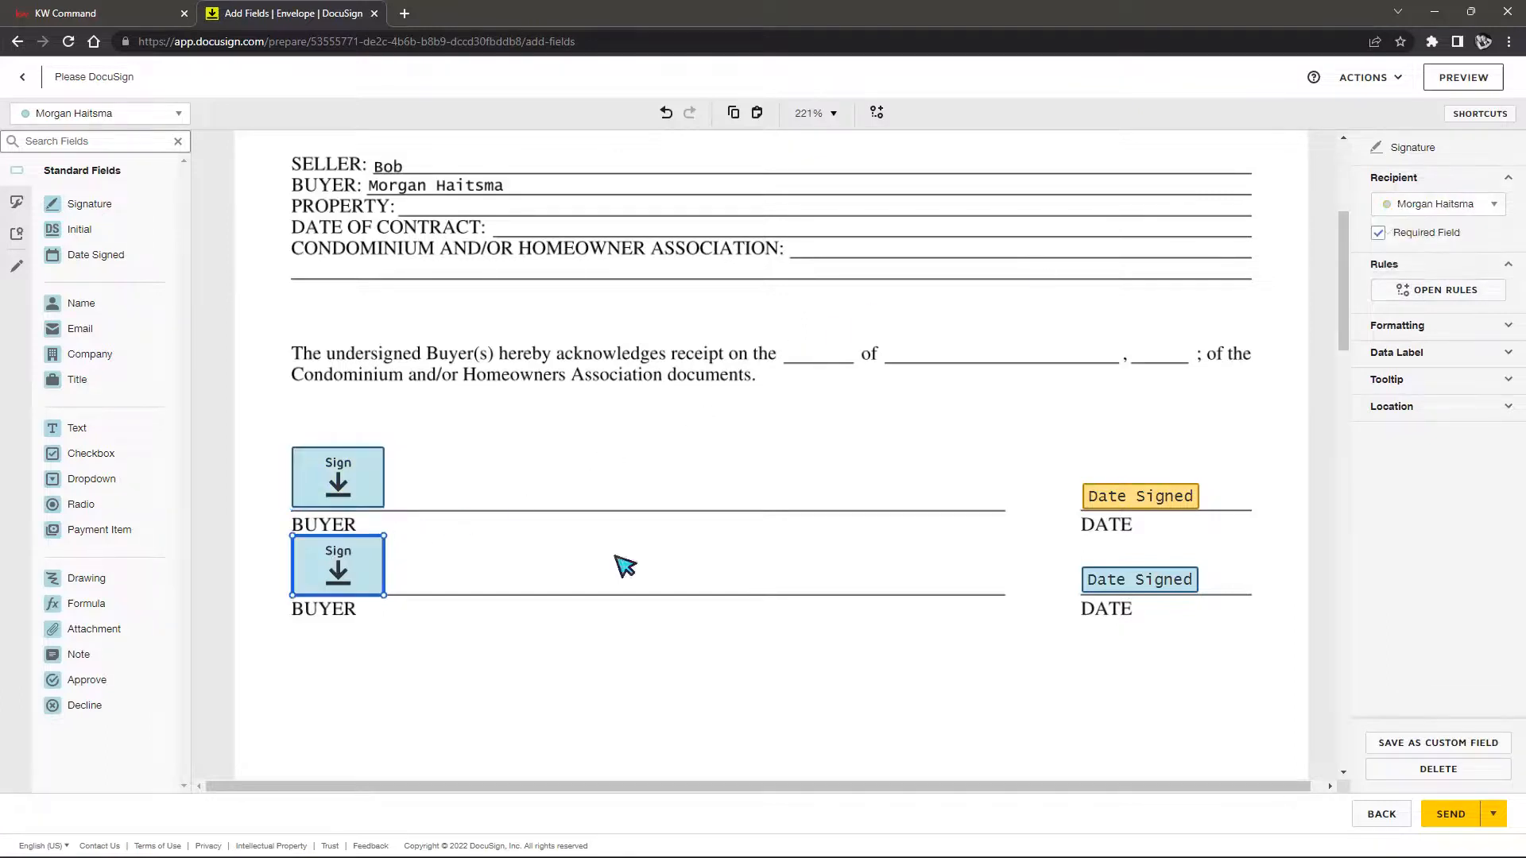
left_click(1492, 204)
left_click(1430, 237)
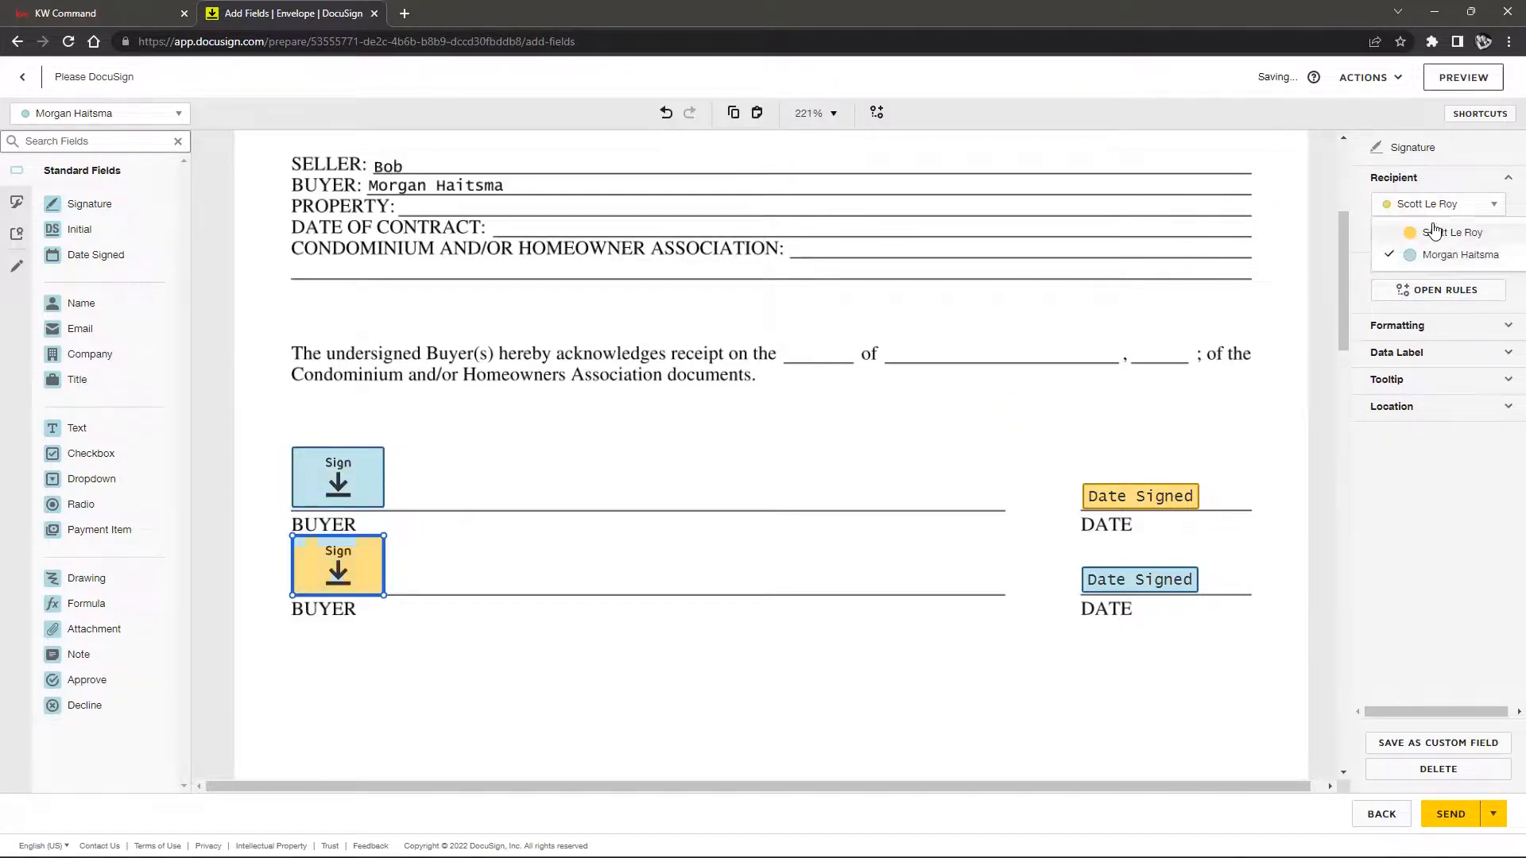
left_click(698, 455)
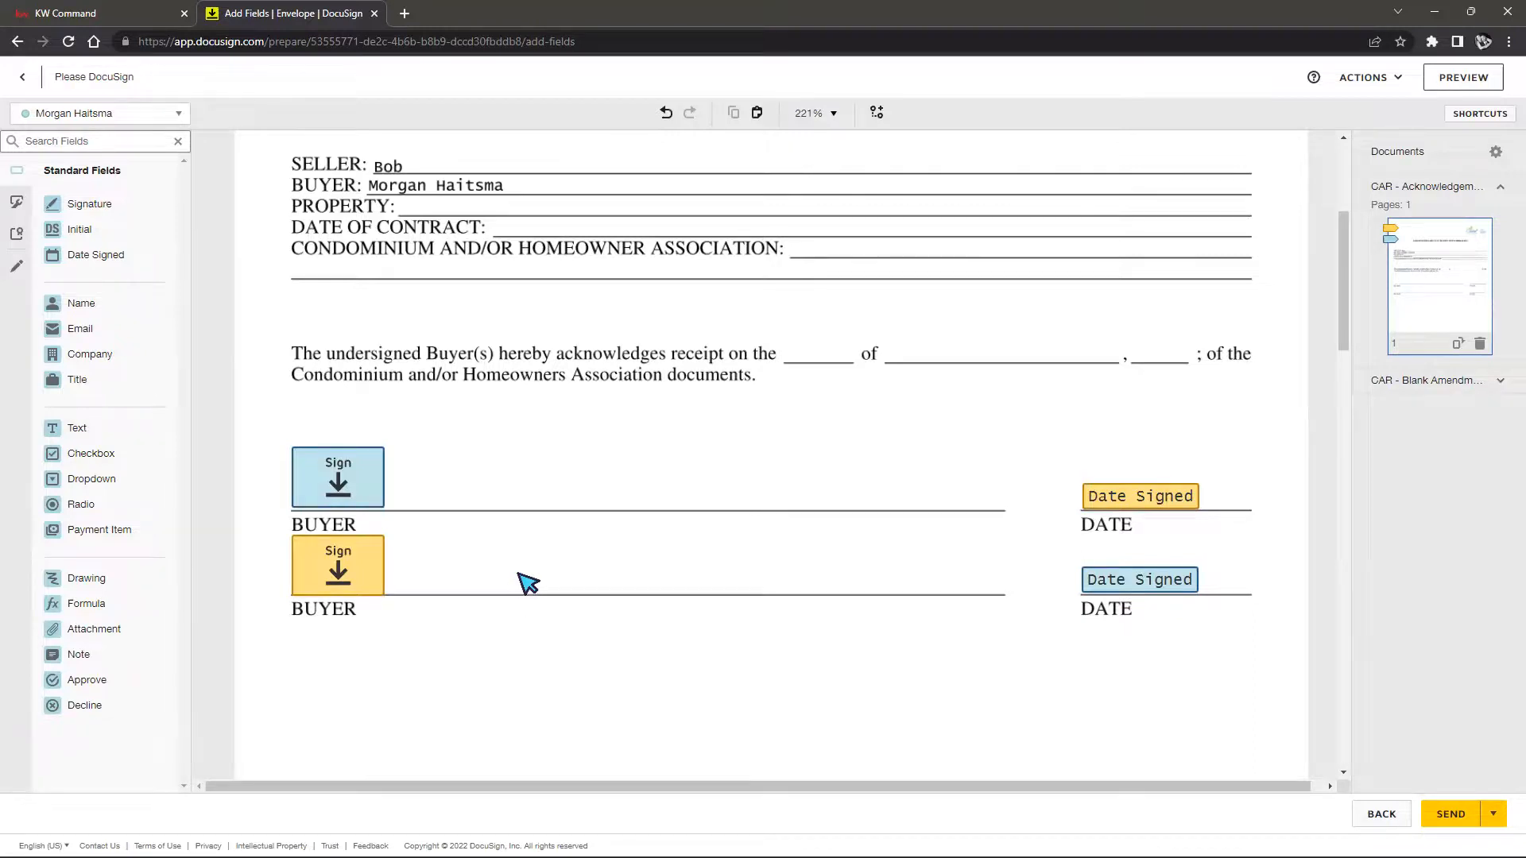
Use Undo and Redo to restore both Date Signed fields
left_click(666, 117)
left_click(666, 117)
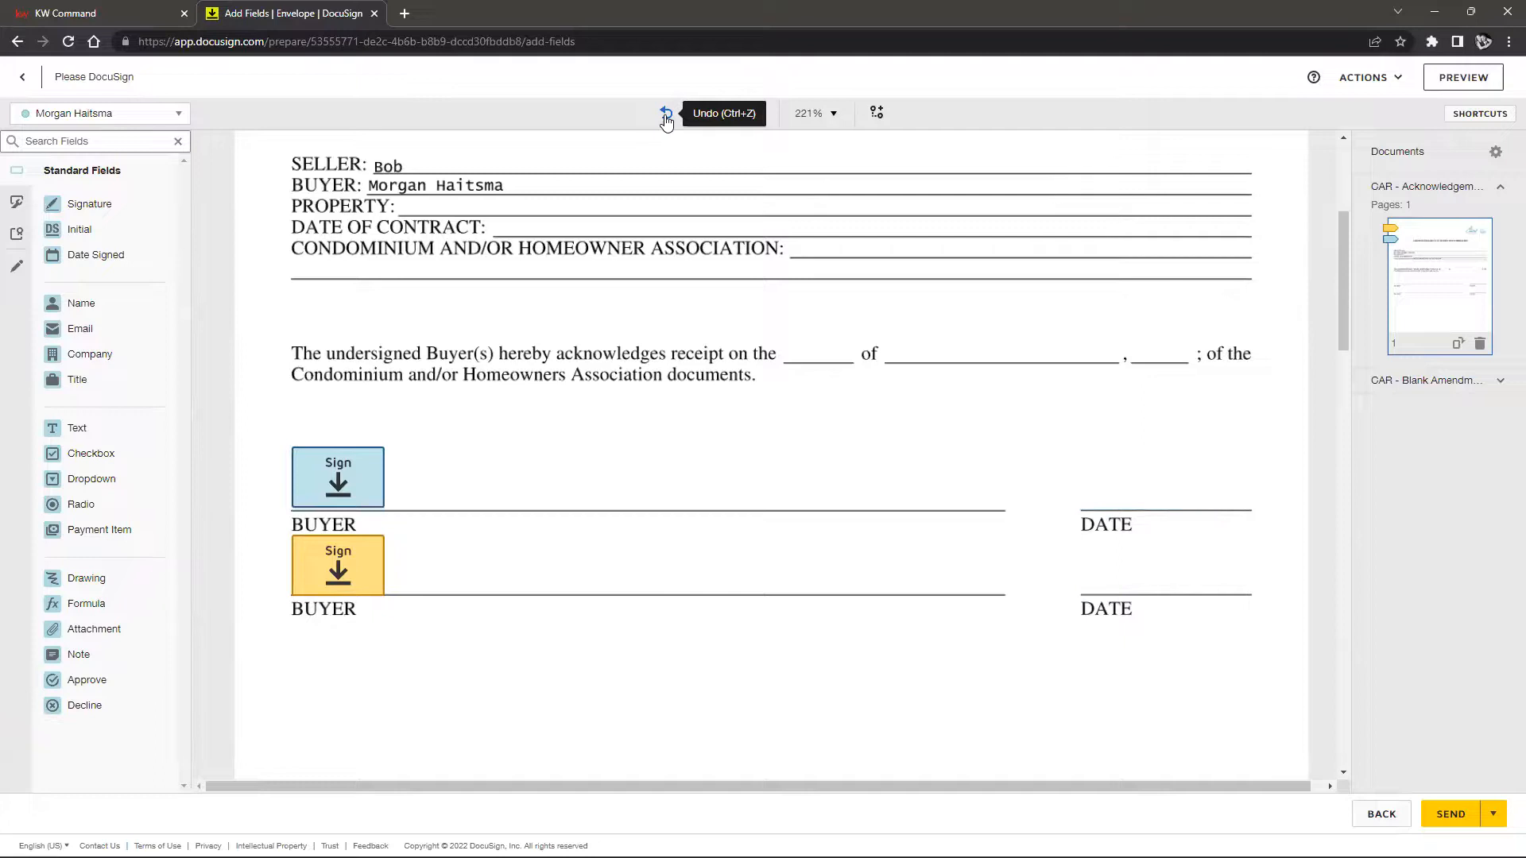
left_click(689, 120)
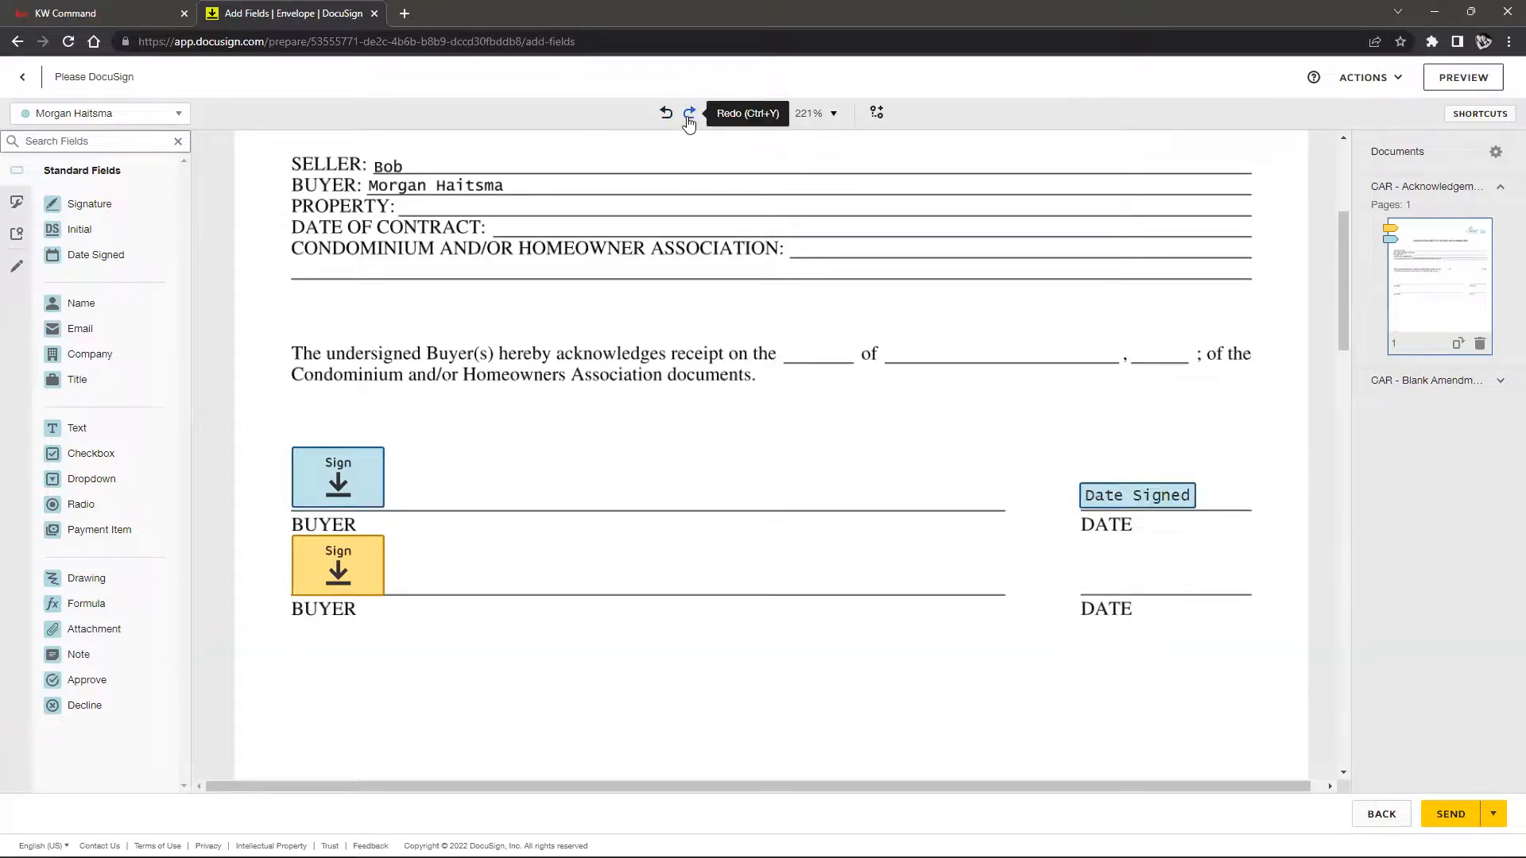
left_click(689, 119)
left_click(689, 119)
left_click(689, 119)
left_click(689, 120)
left_click(689, 119)
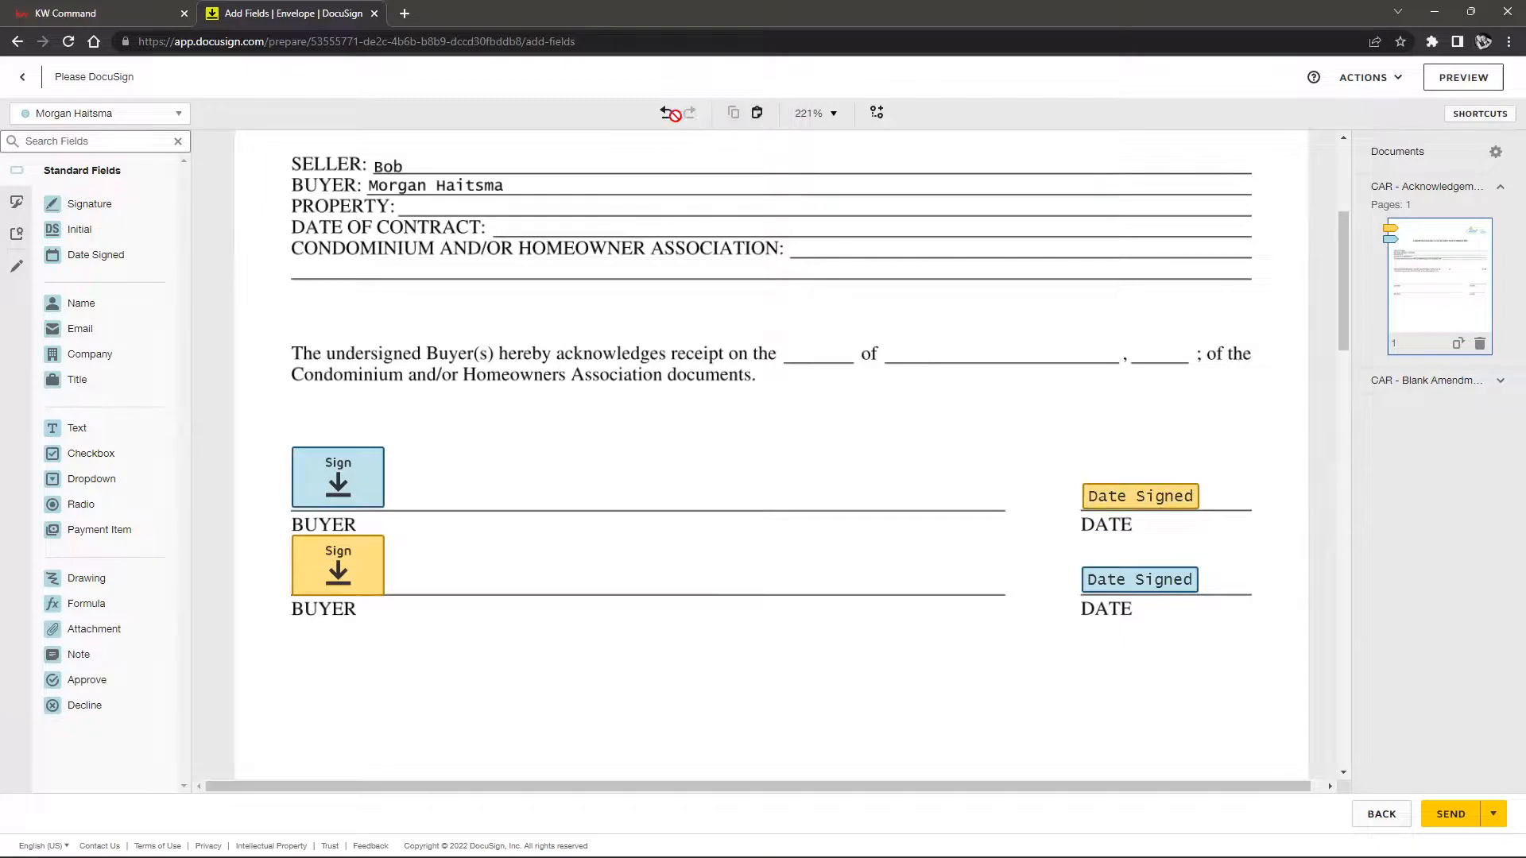
left_click(668, 117)
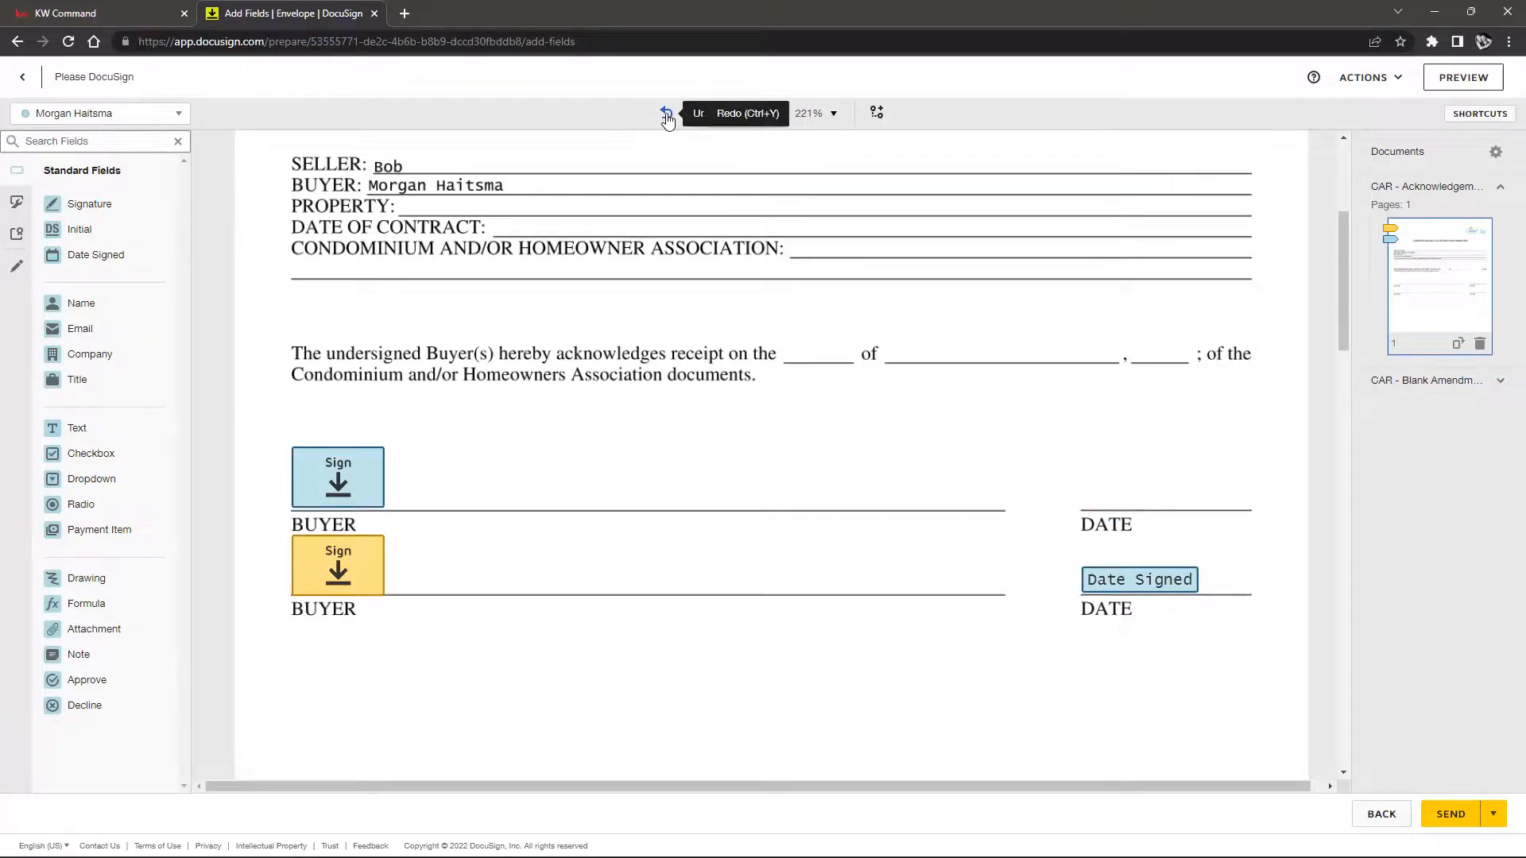
left_click(687, 120)
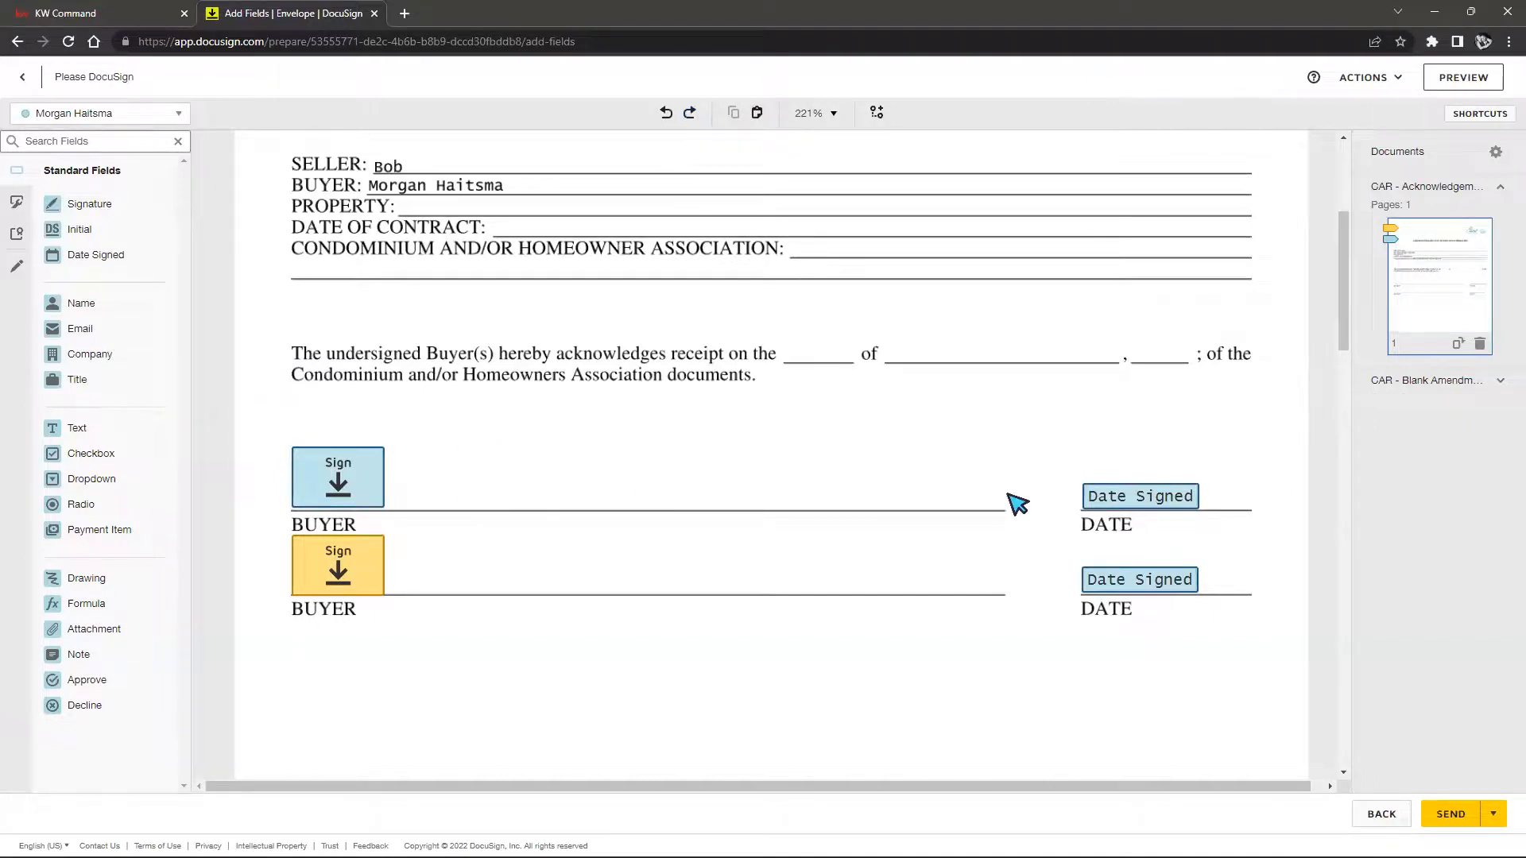
Assign the lower Date Signed field to the second signer and verify it matches the signature
left_click(1095, 496)
left_click(1152, 589)
left_click(1475, 210)
left_click(1458, 238)
left_click(1046, 459)
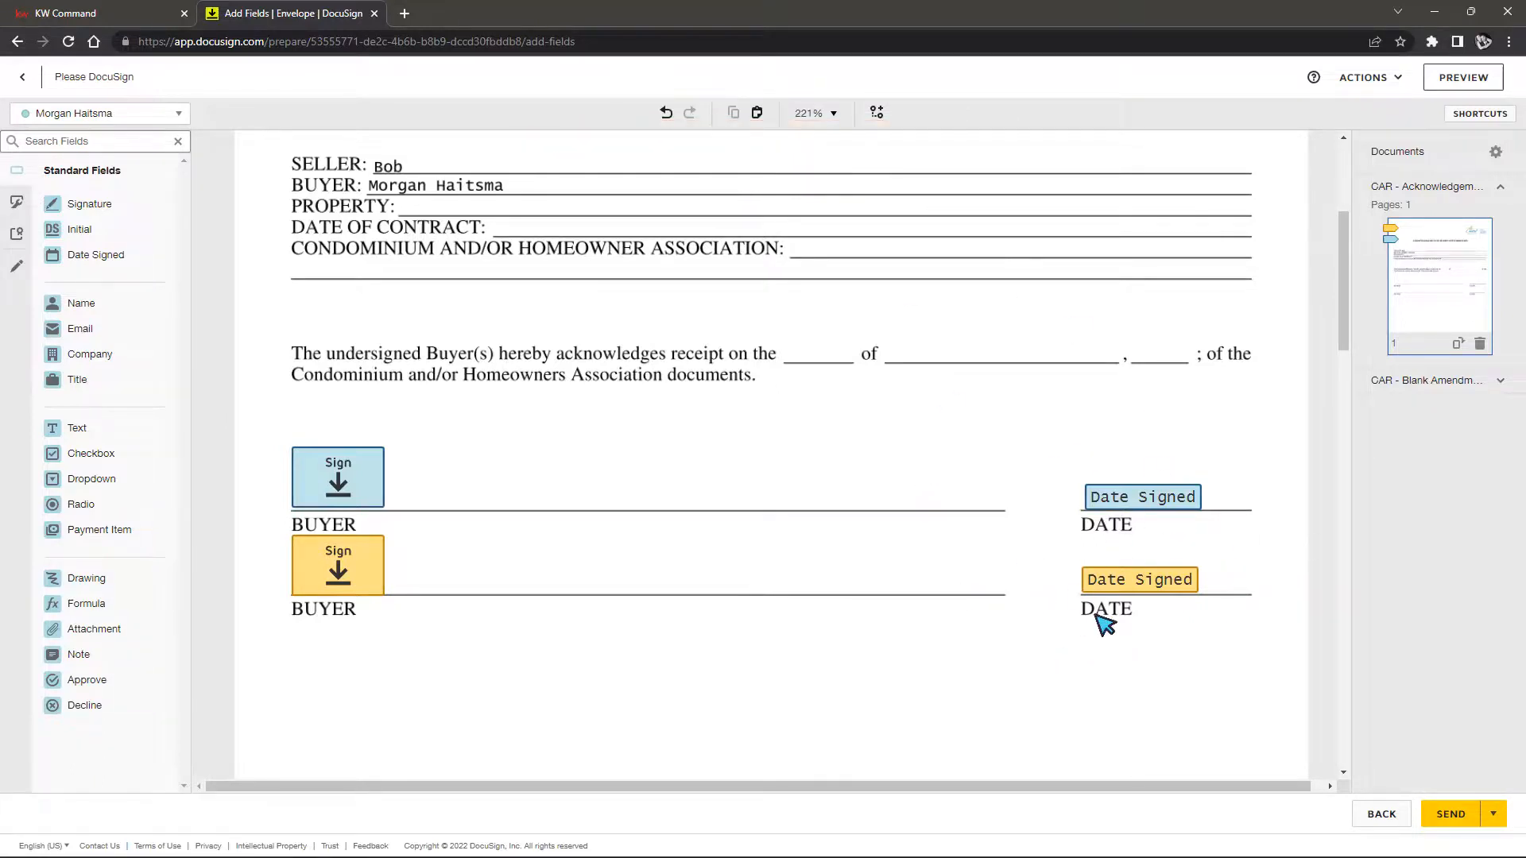
left_click(1143, 592)
left_click(334, 584)
left_click(1139, 592)
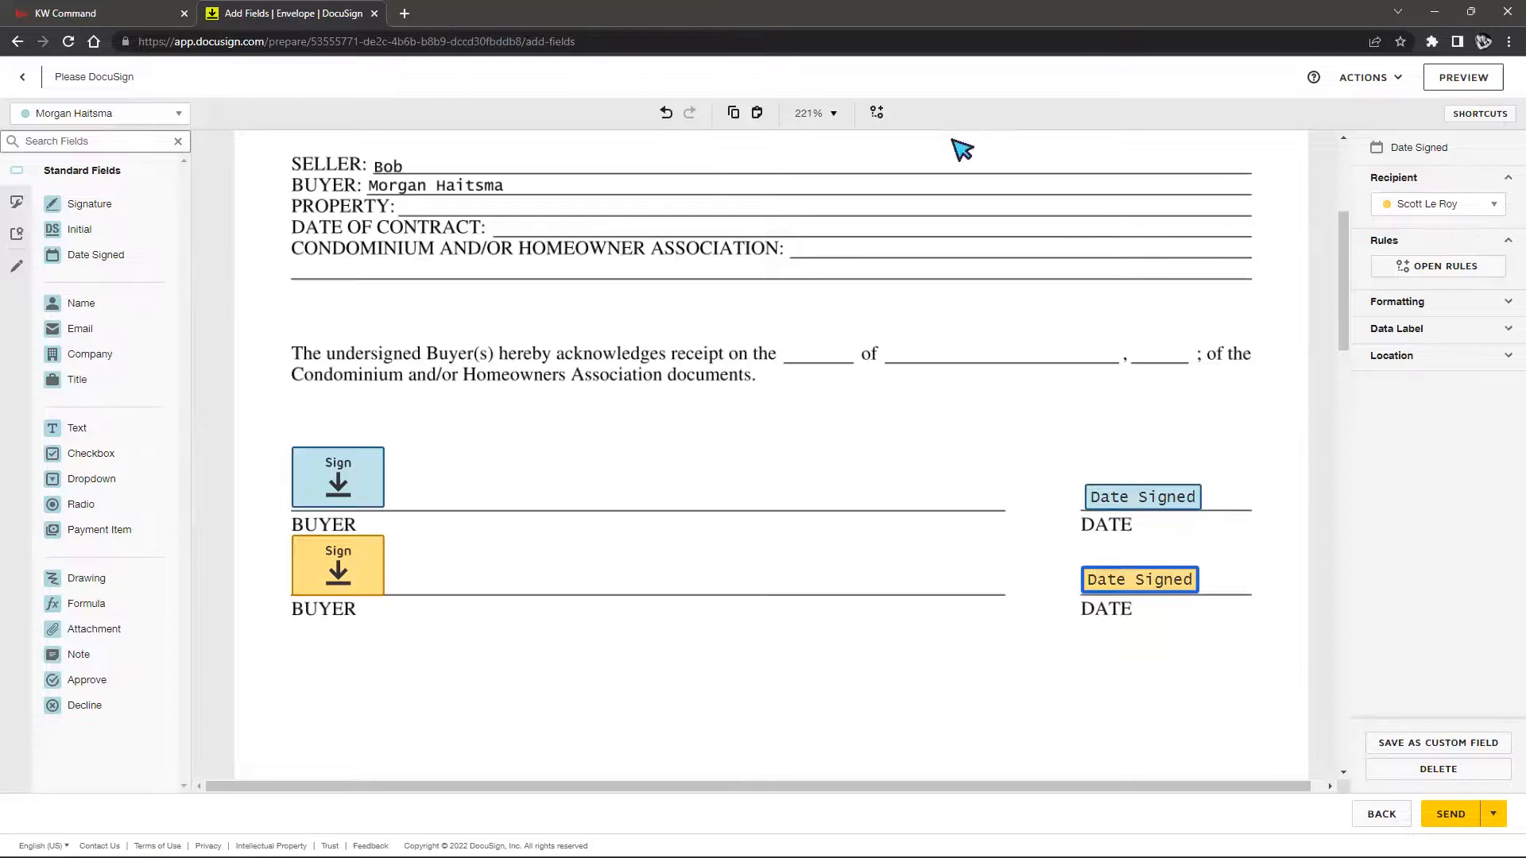
left_click(999, 496)
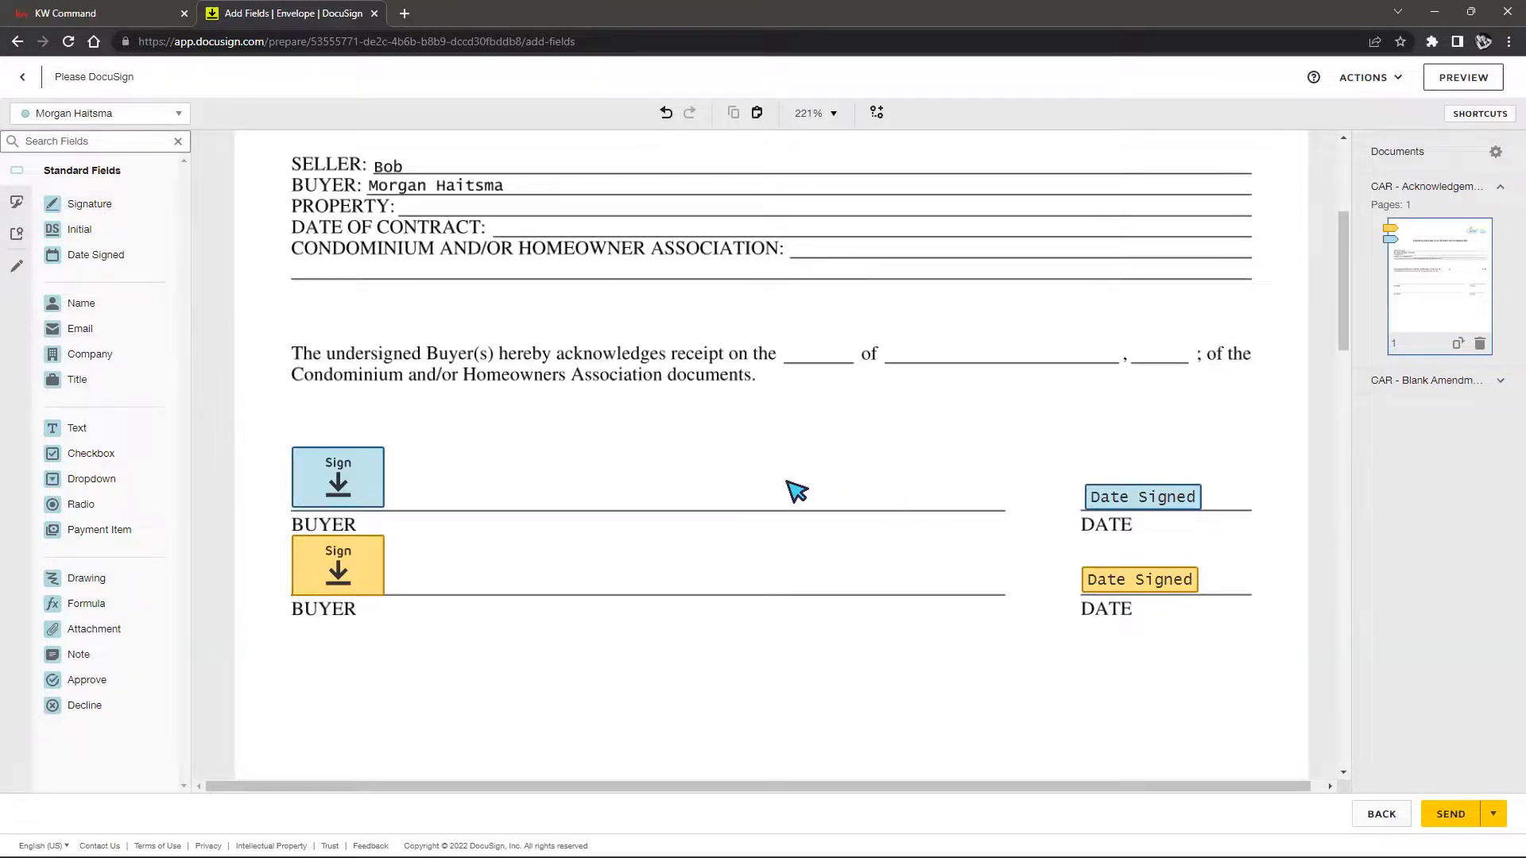
Place a Dropdown field on the first BUYER line with options 1, 2 and 3
scroll(828, 470, "up", 3)
scroll(832, 470, "down", 3)
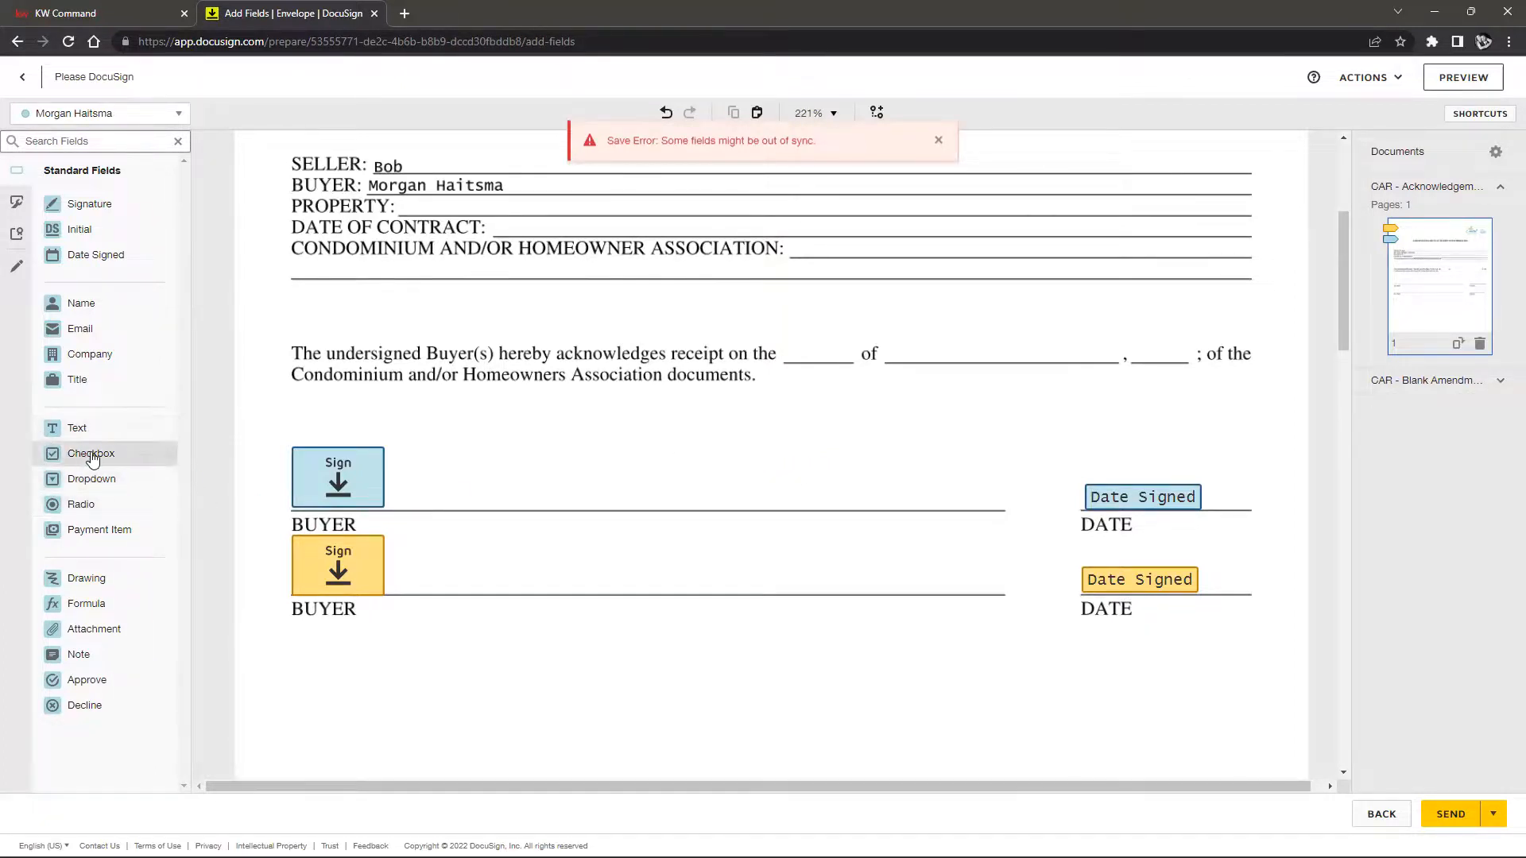
left_click_drag(77, 486, 573, 490)
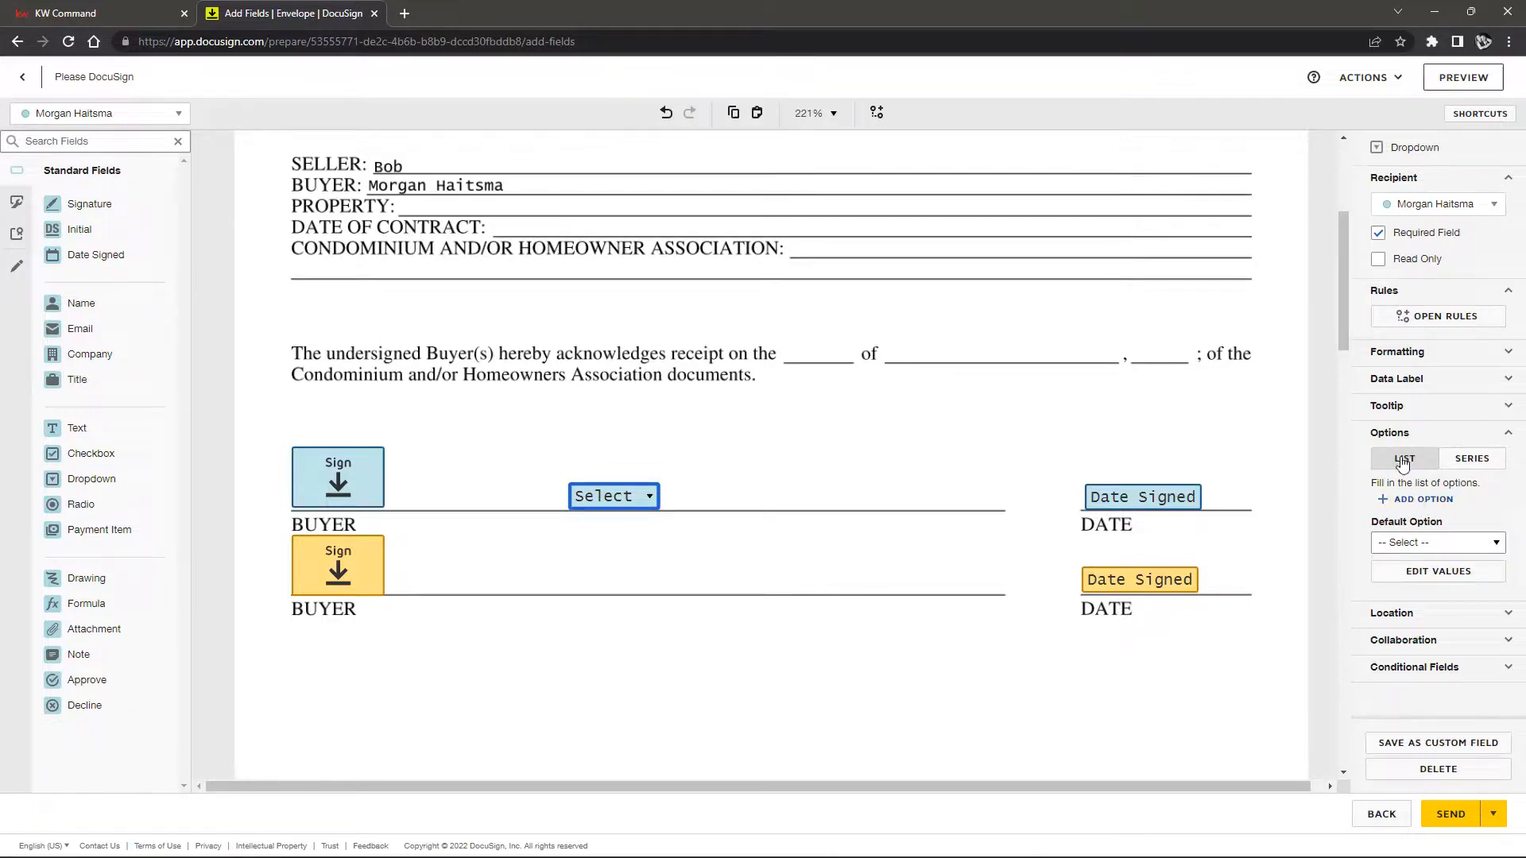
left_click(1405, 502)
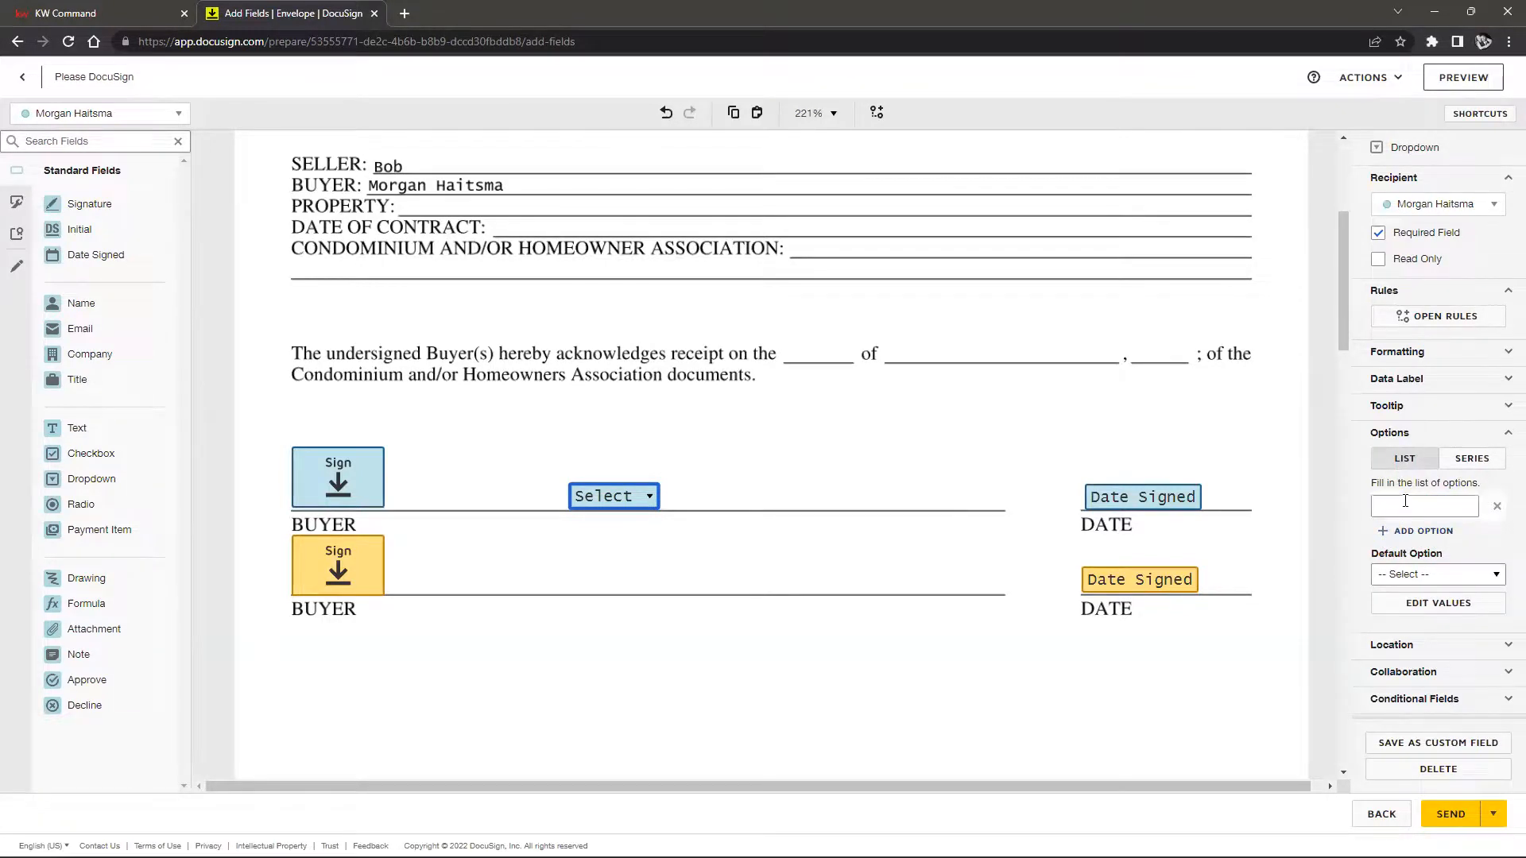
left_click(1405, 503)
left_click(1408, 531)
left_click(1410, 537)
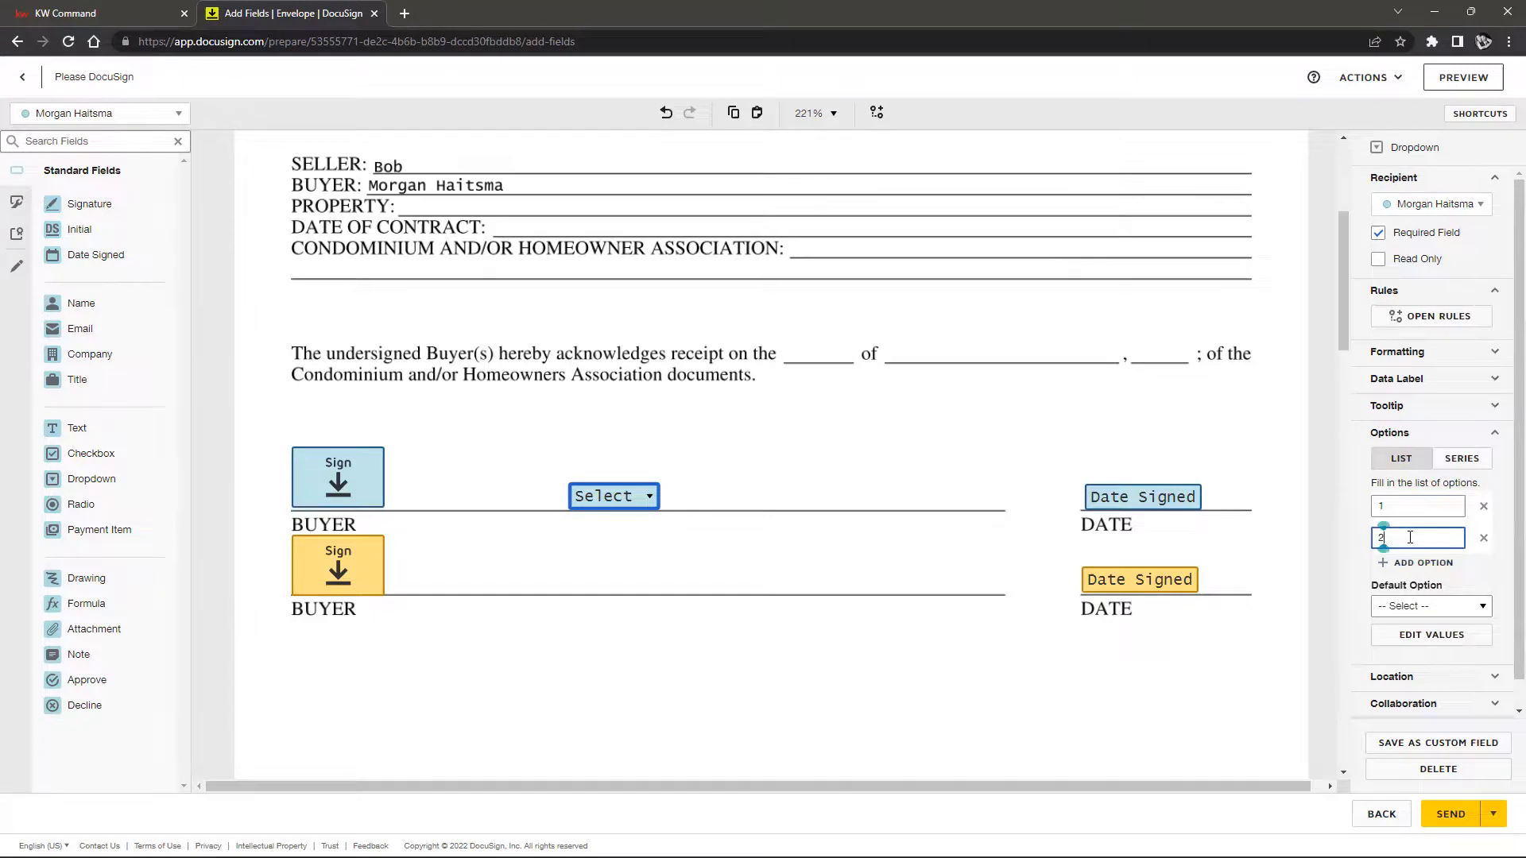
left_click(1411, 564)
key("3")
left_click(1407, 569)
type("3")
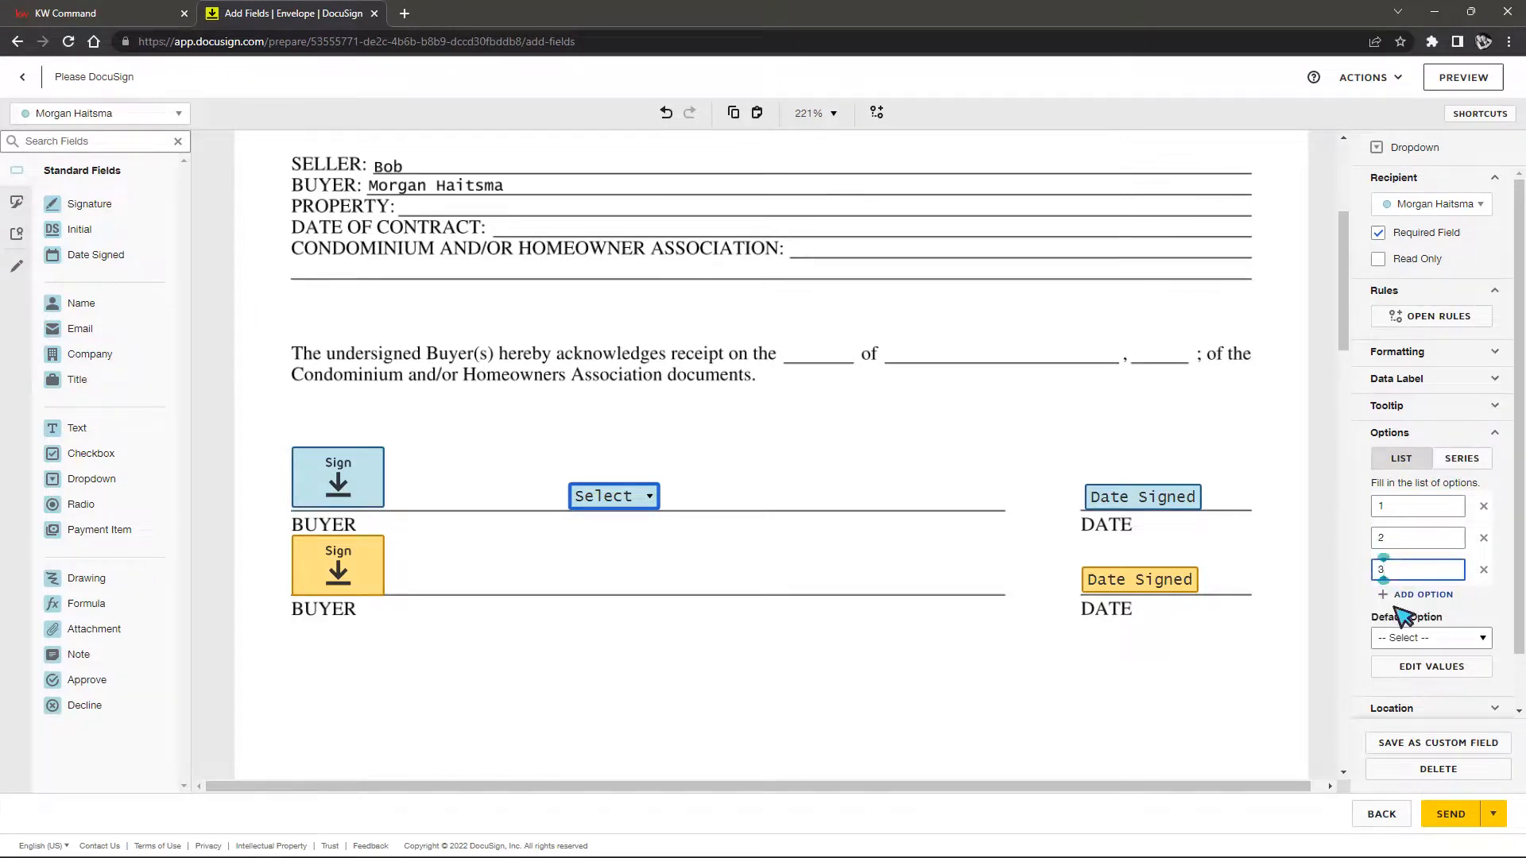
left_click(1358, 608)
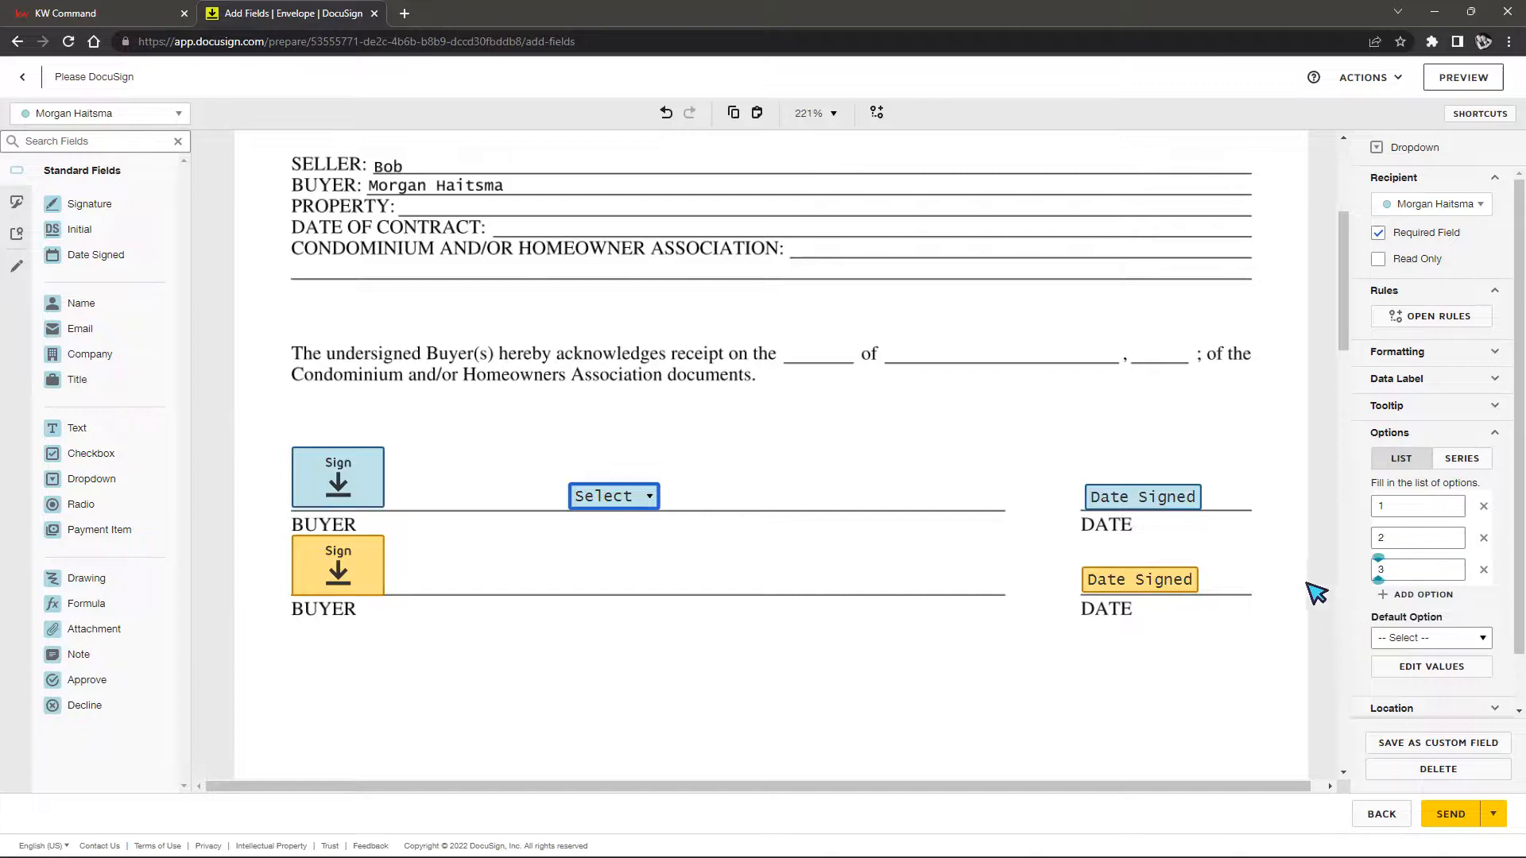
left_click(1049, 667)
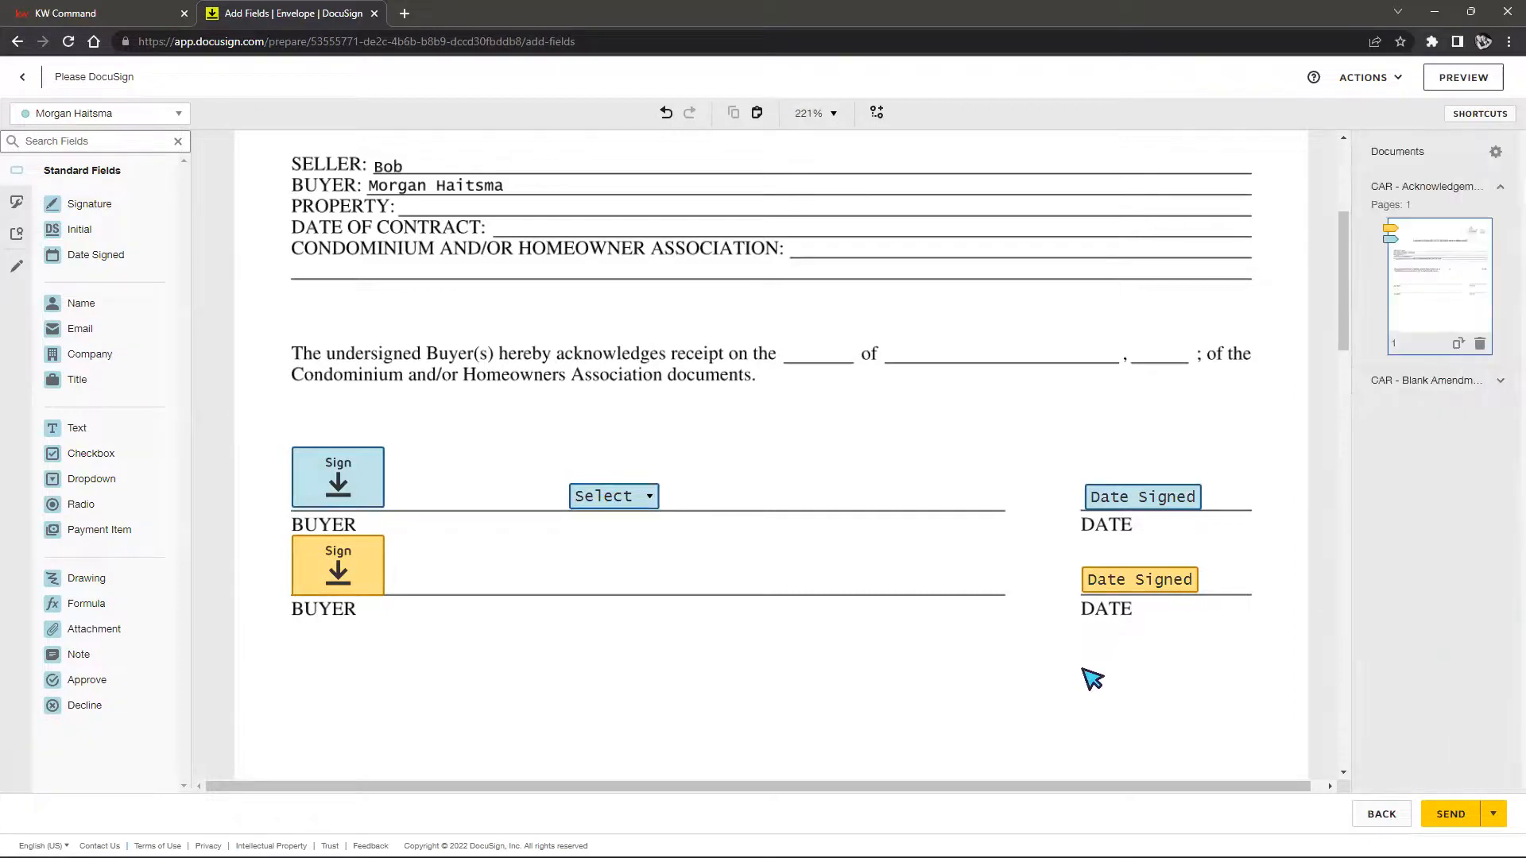
Test the dropdown by picking 1, then 2, then resetting it to no choice
left_click(617, 503)
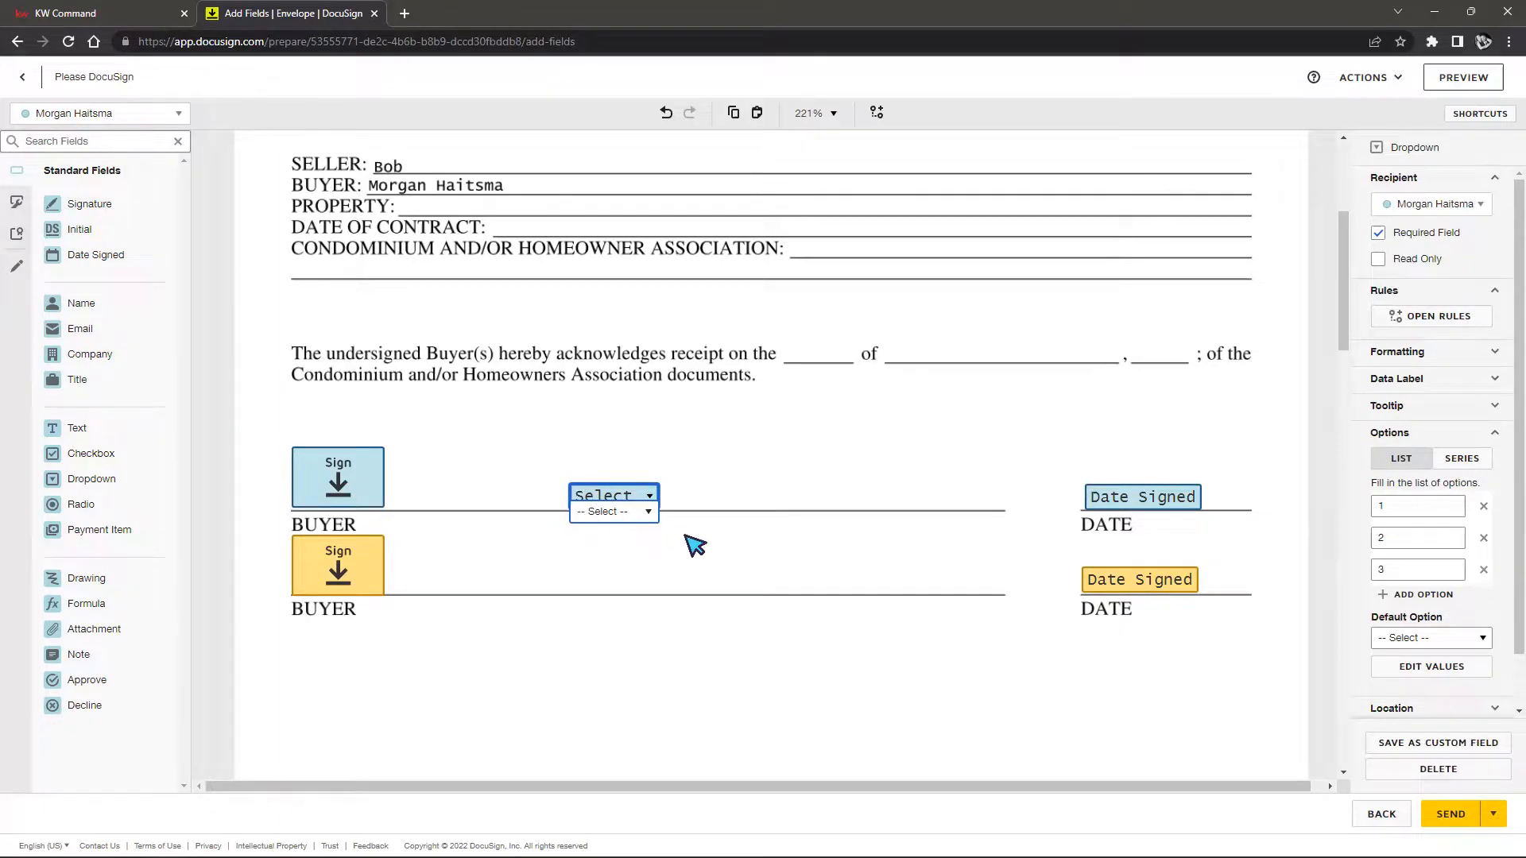
left_click(648, 512)
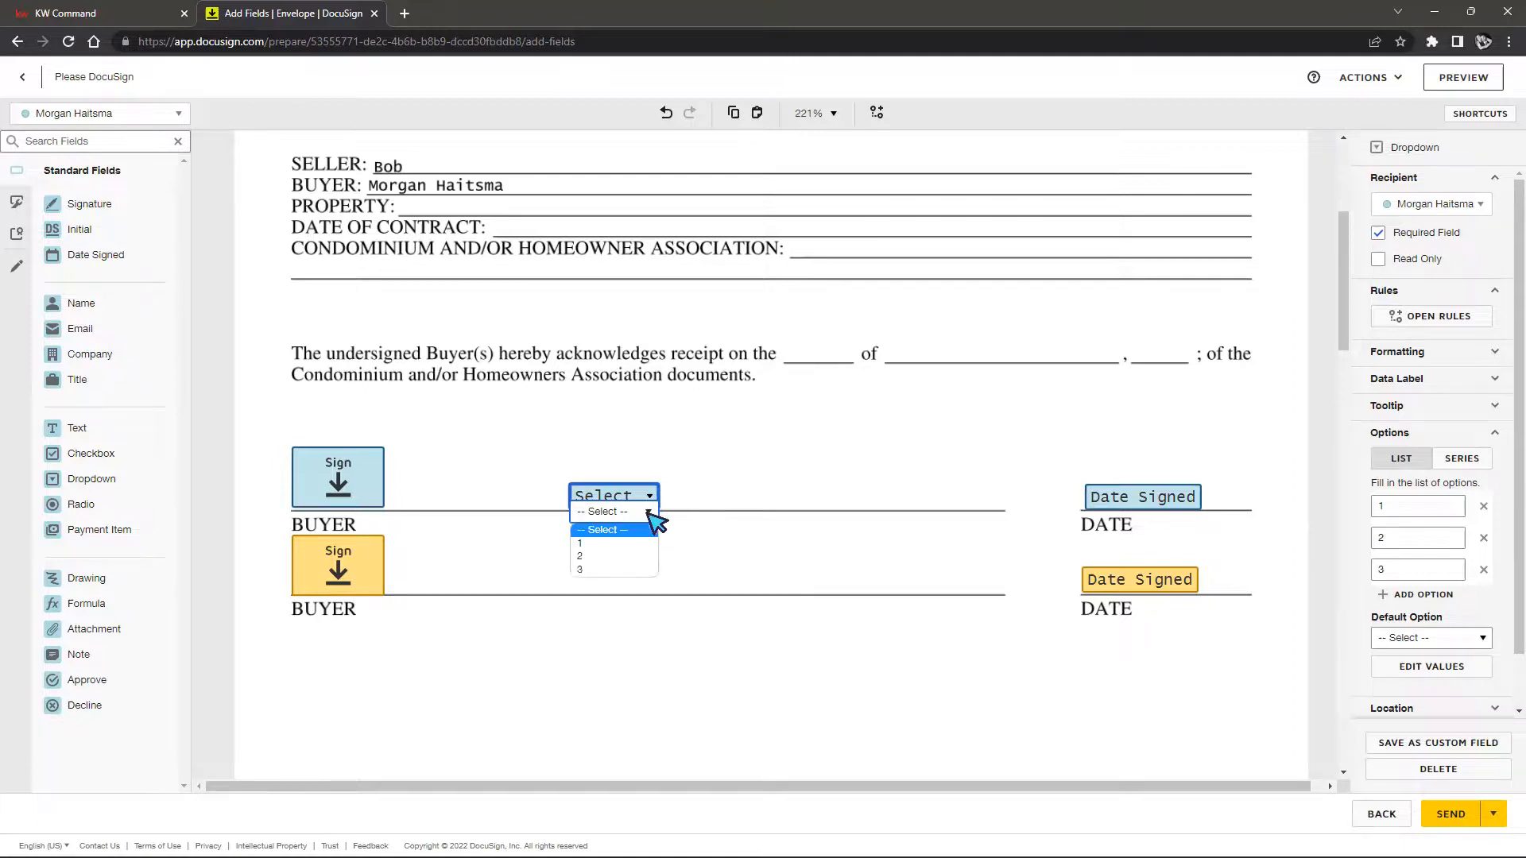
left_click(617, 543)
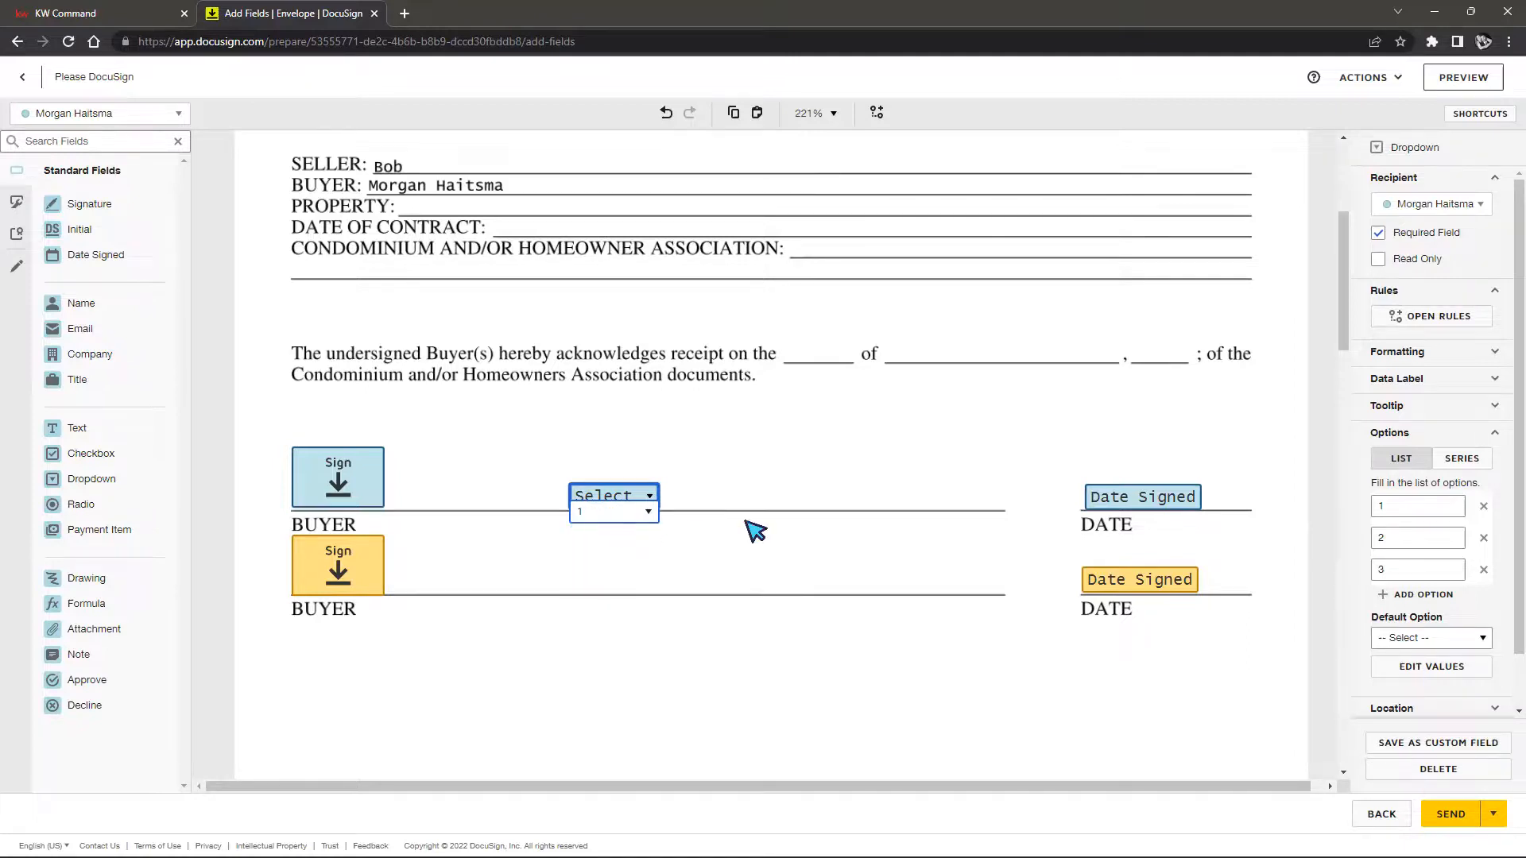
left_click(636, 511)
left_click(606, 556)
left_click(650, 517)
left_click(604, 528)
left_click(785, 491)
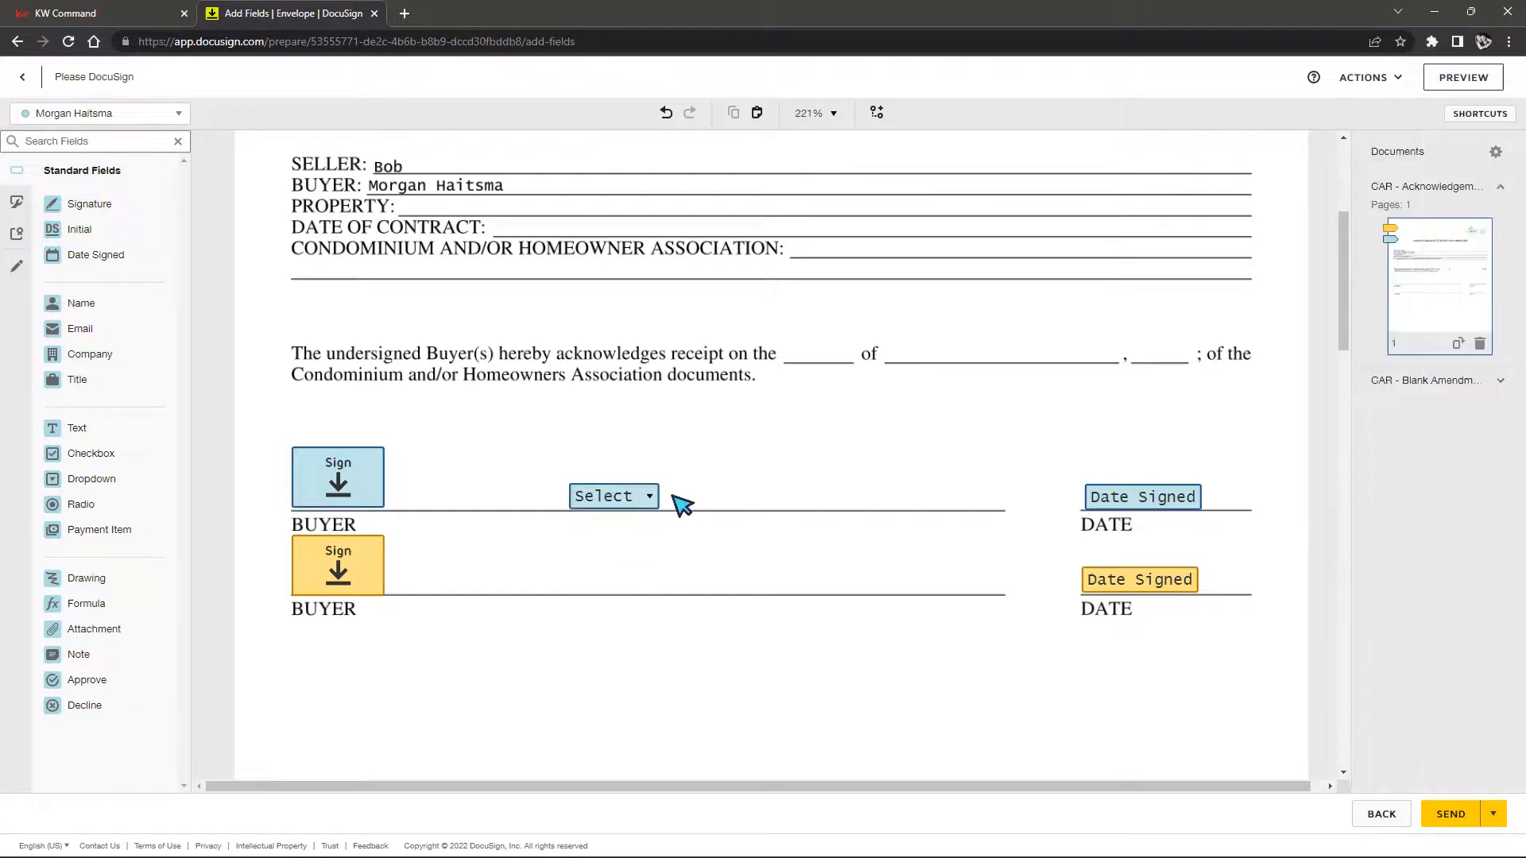
left_click(645, 498)
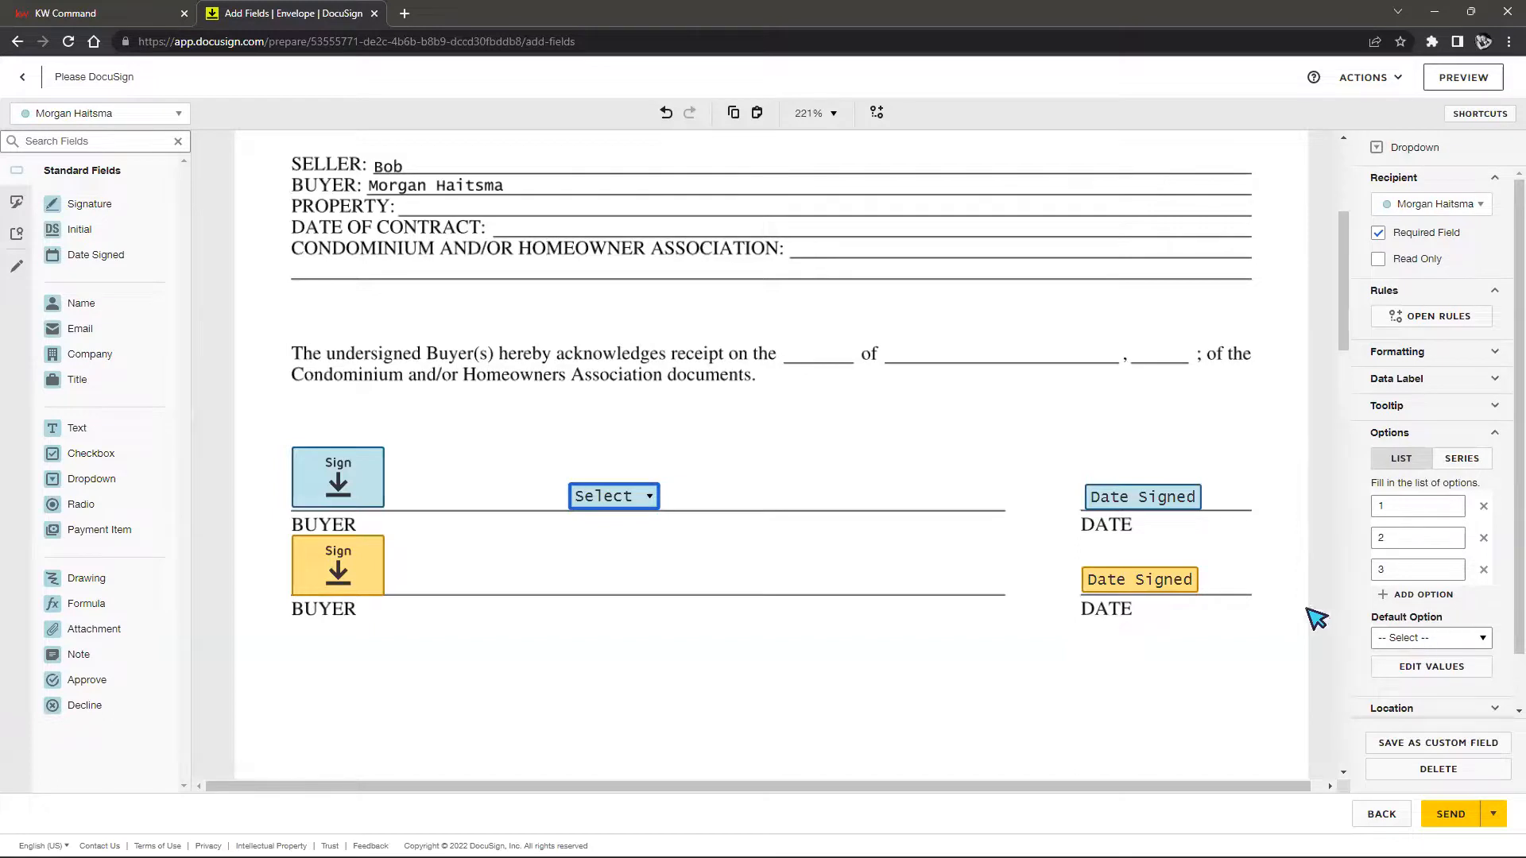
Set the dropdown's default option to 1, then pick 3 to test it
left_click_drag(1371, 620, 1503, 636)
left_click(1482, 640)
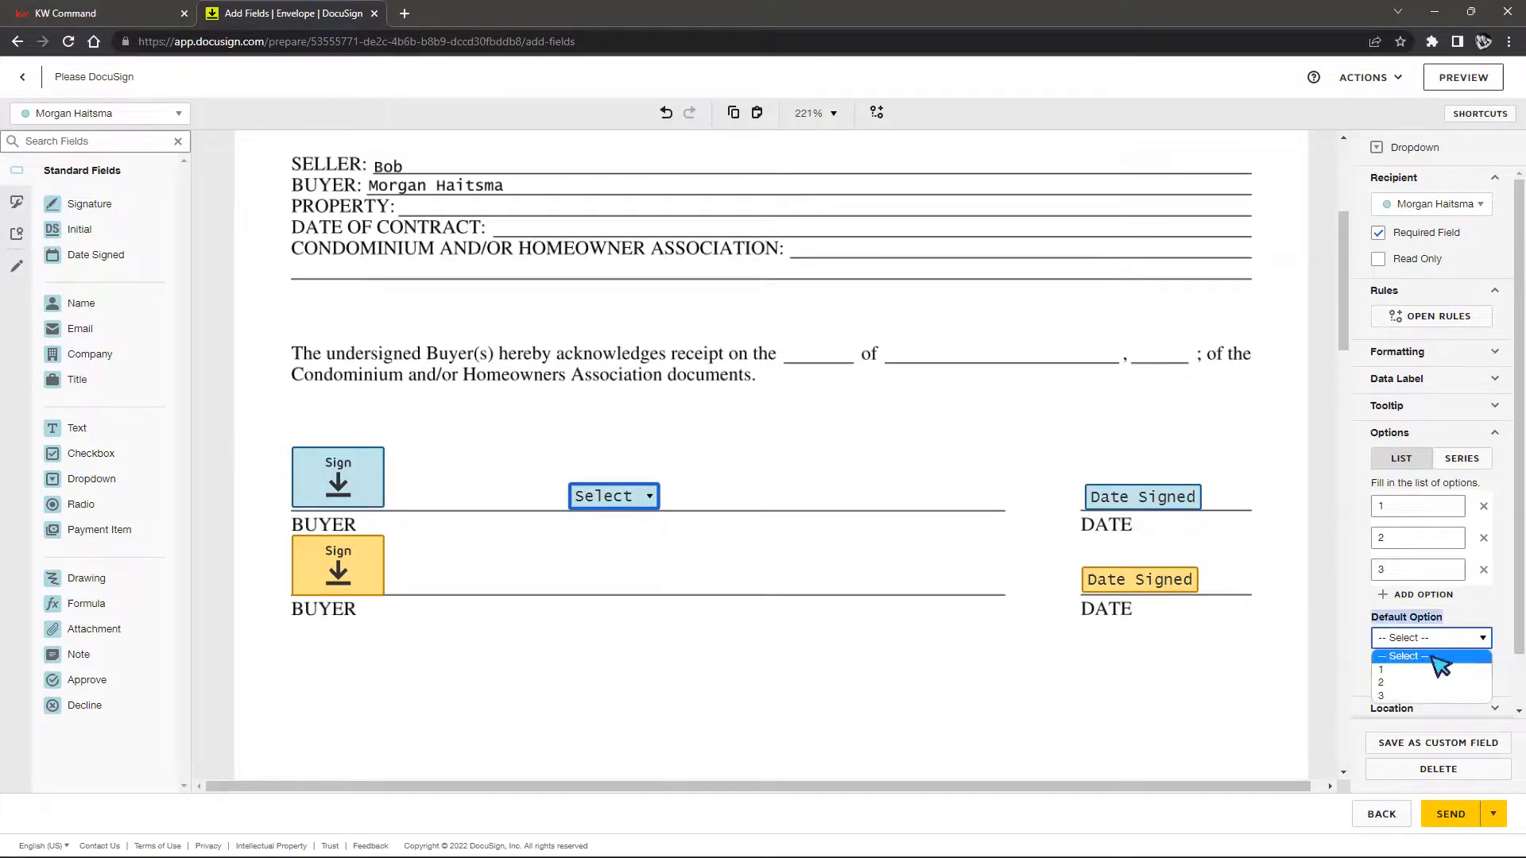
left_click(1387, 670)
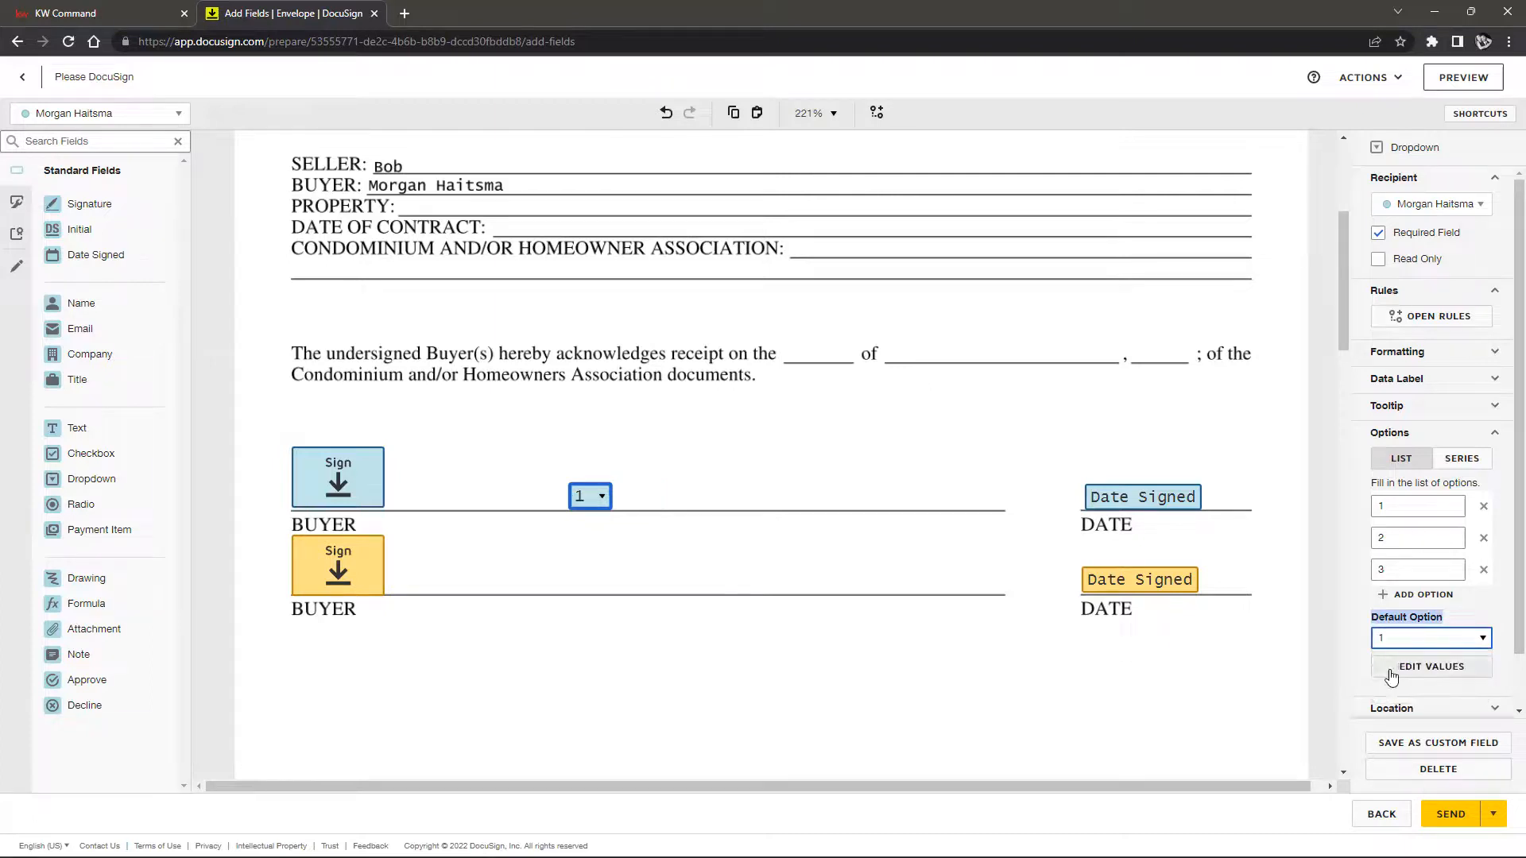
left_click(1033, 659)
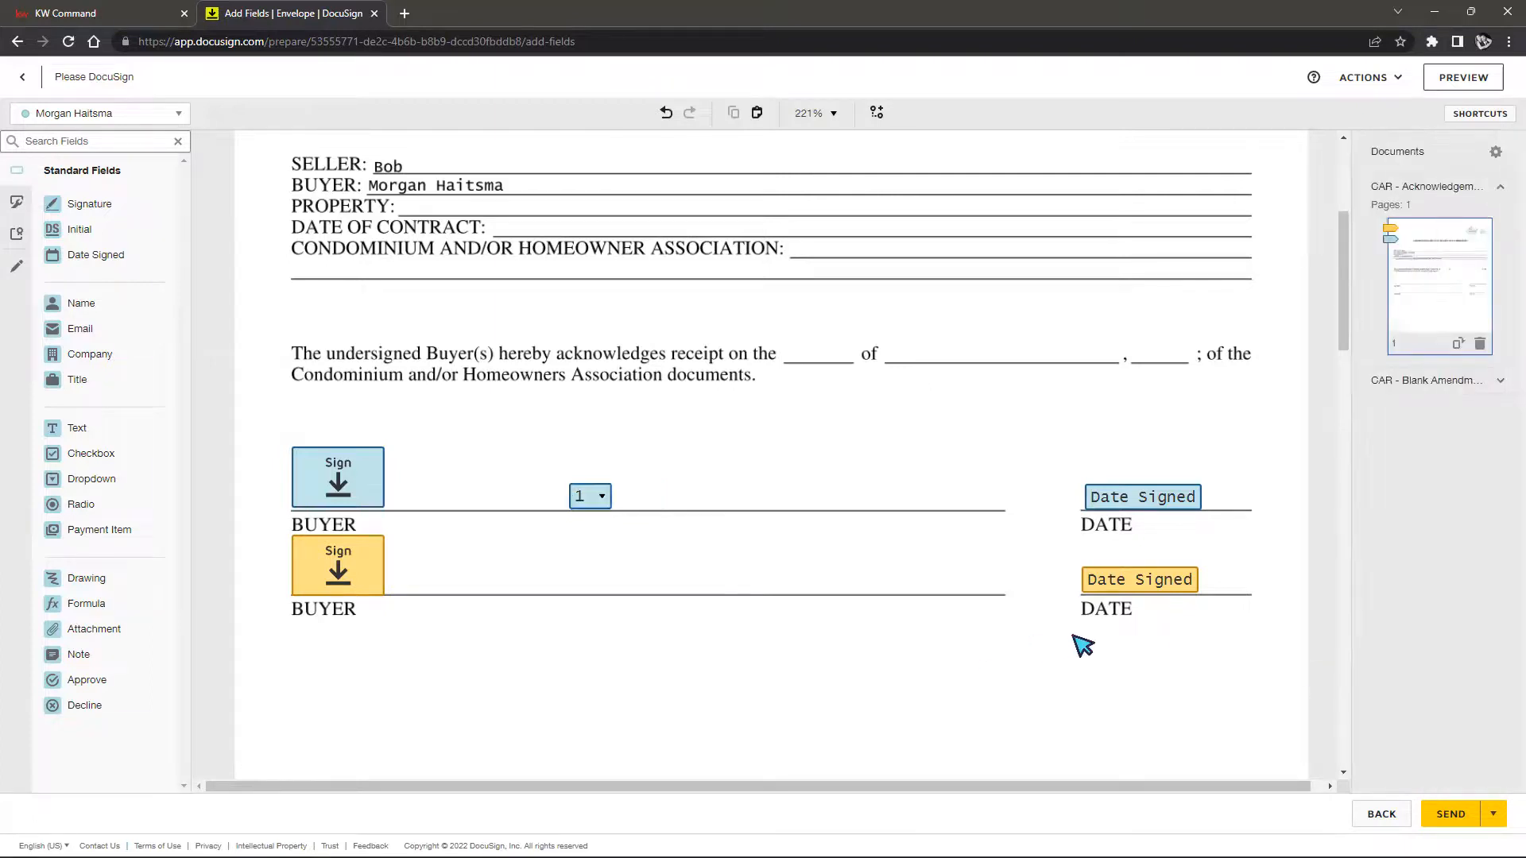
left_click(589, 498)
left_click(604, 502)
left_click(592, 511)
left_click(585, 568)
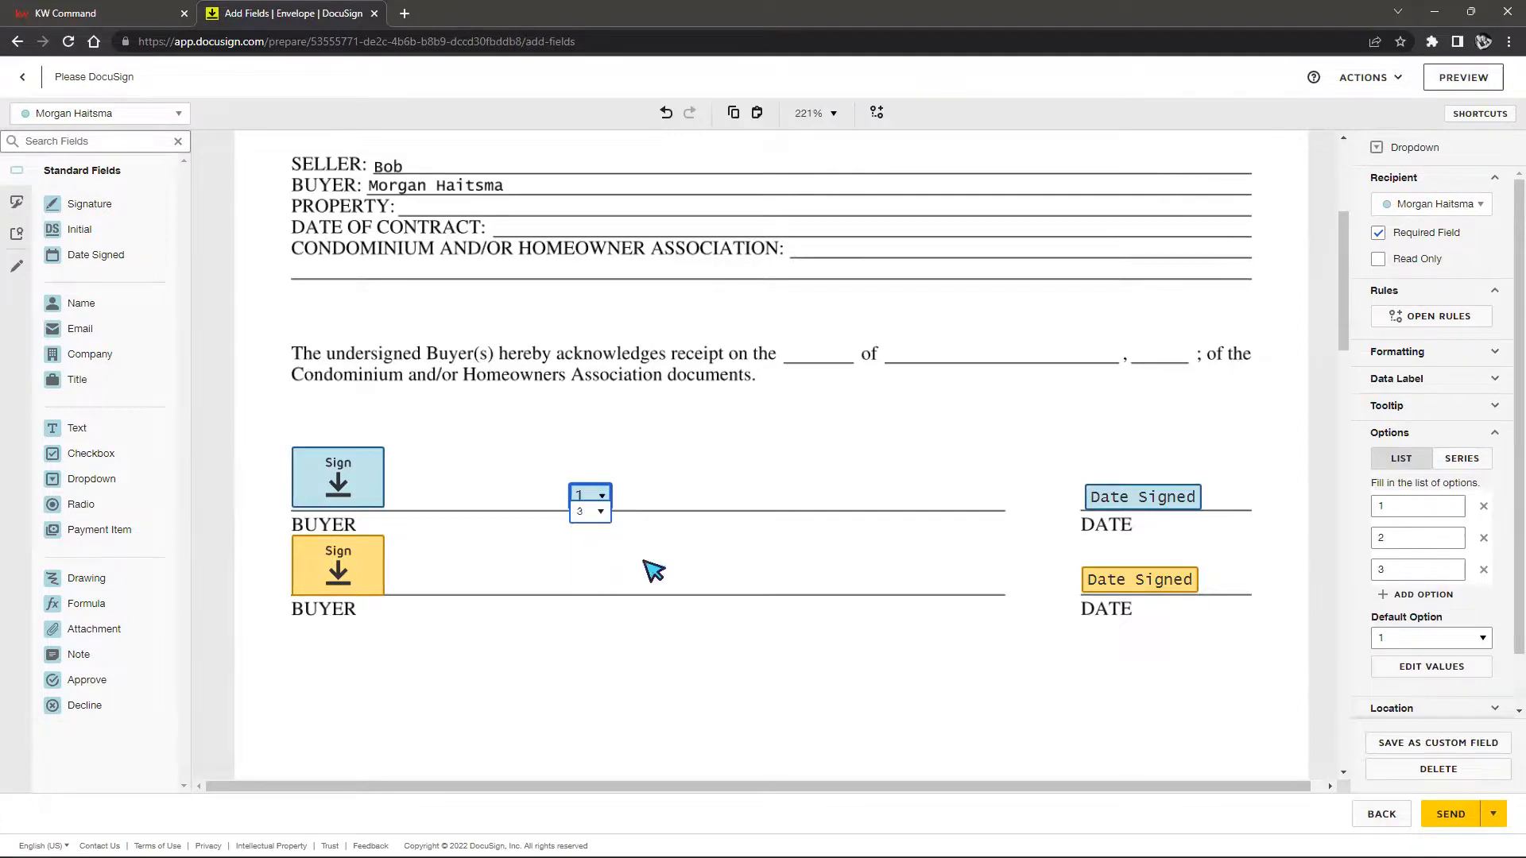
left_click(759, 493)
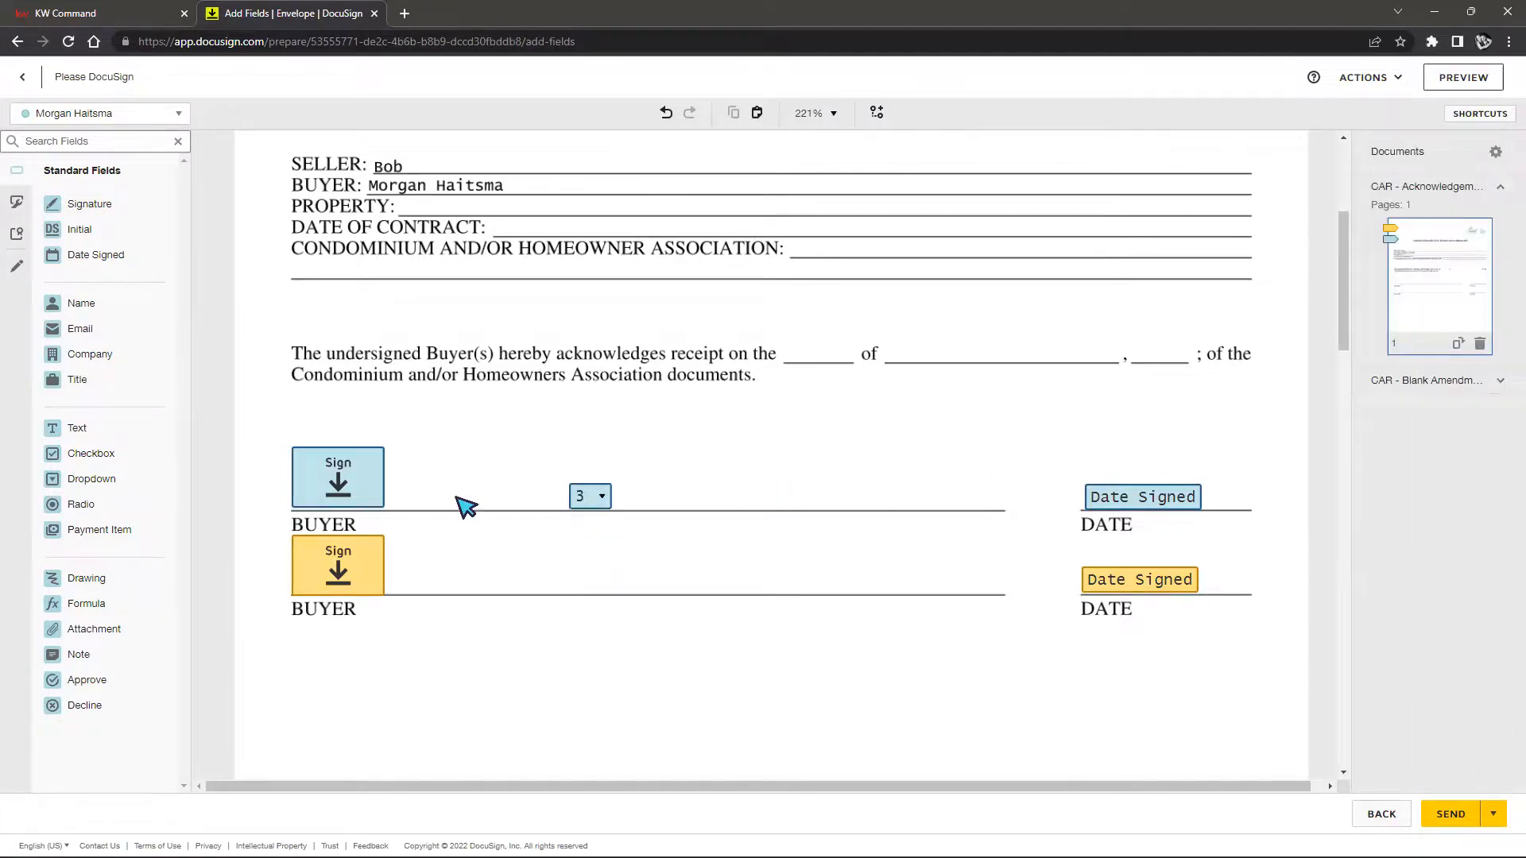
Place a radio button group beside the dropdown and line its second button up with the first
scroll(794, 546, "up", 3)
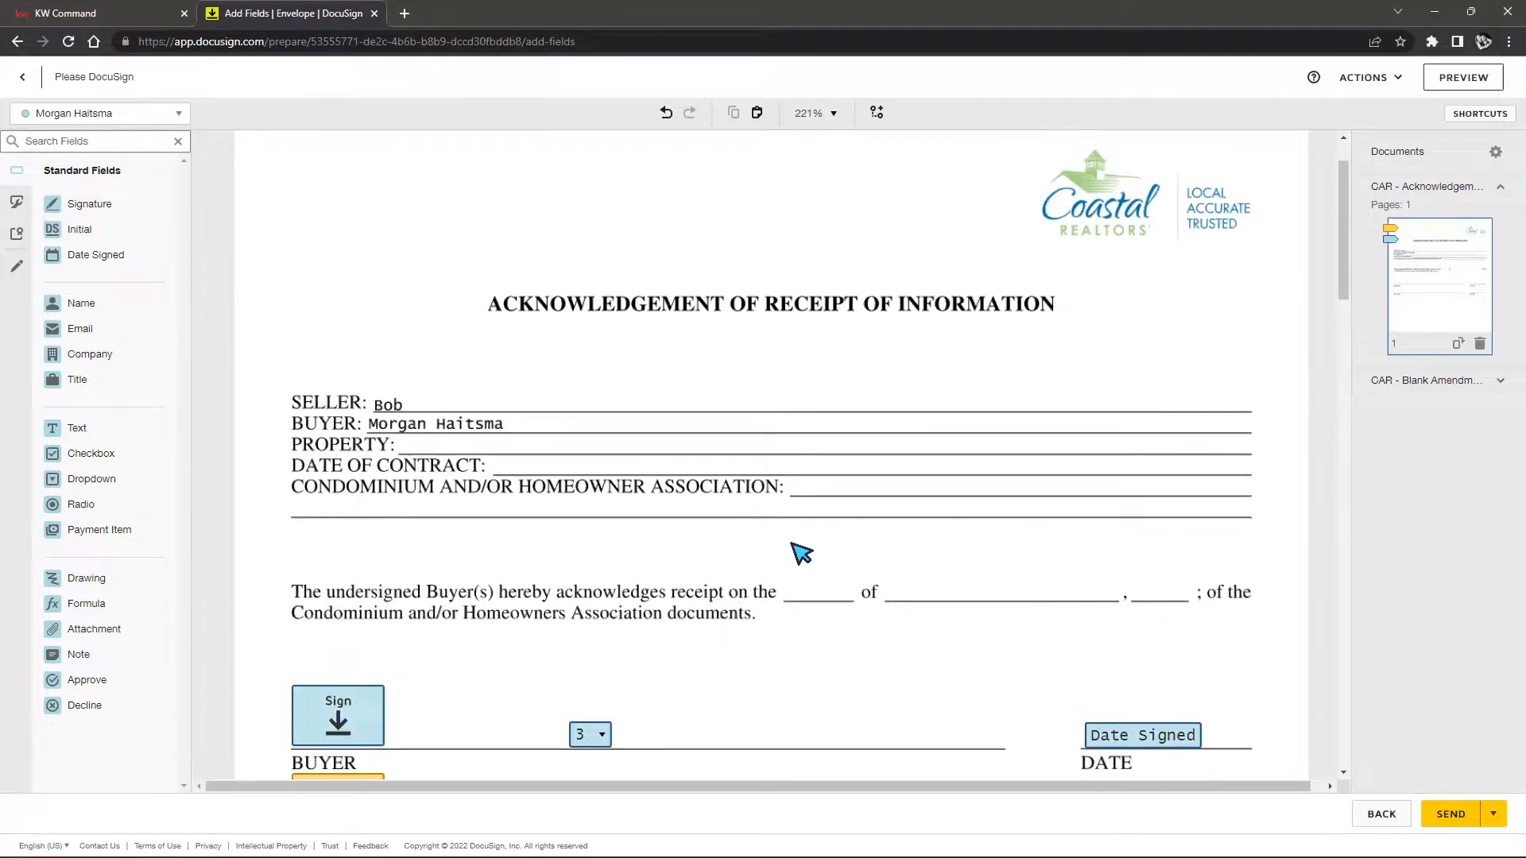
scroll(794, 546, "down", 3)
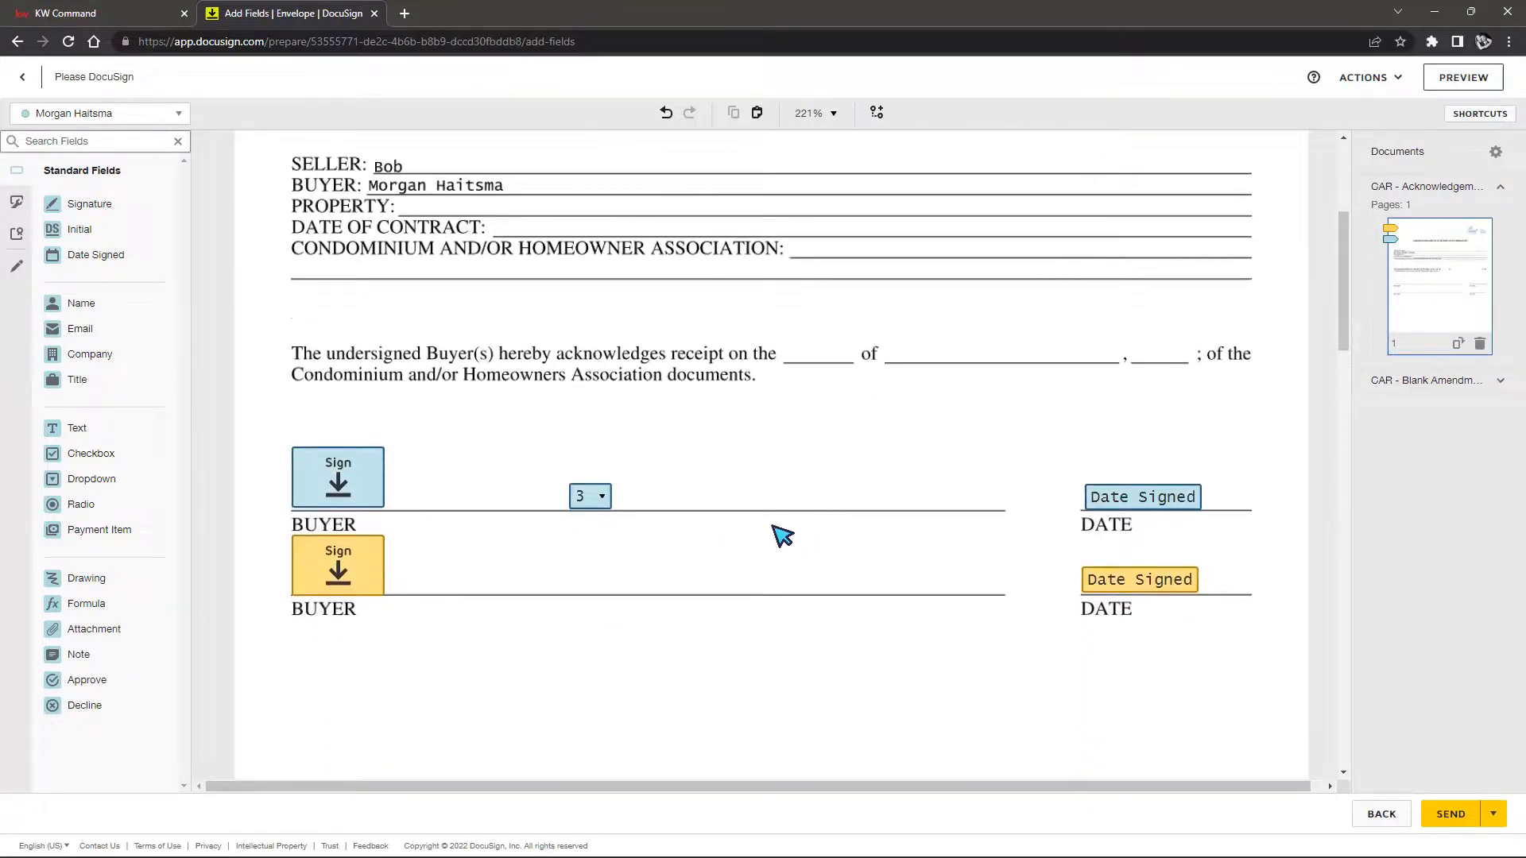
left_click_drag(146, 510, 668, 489)
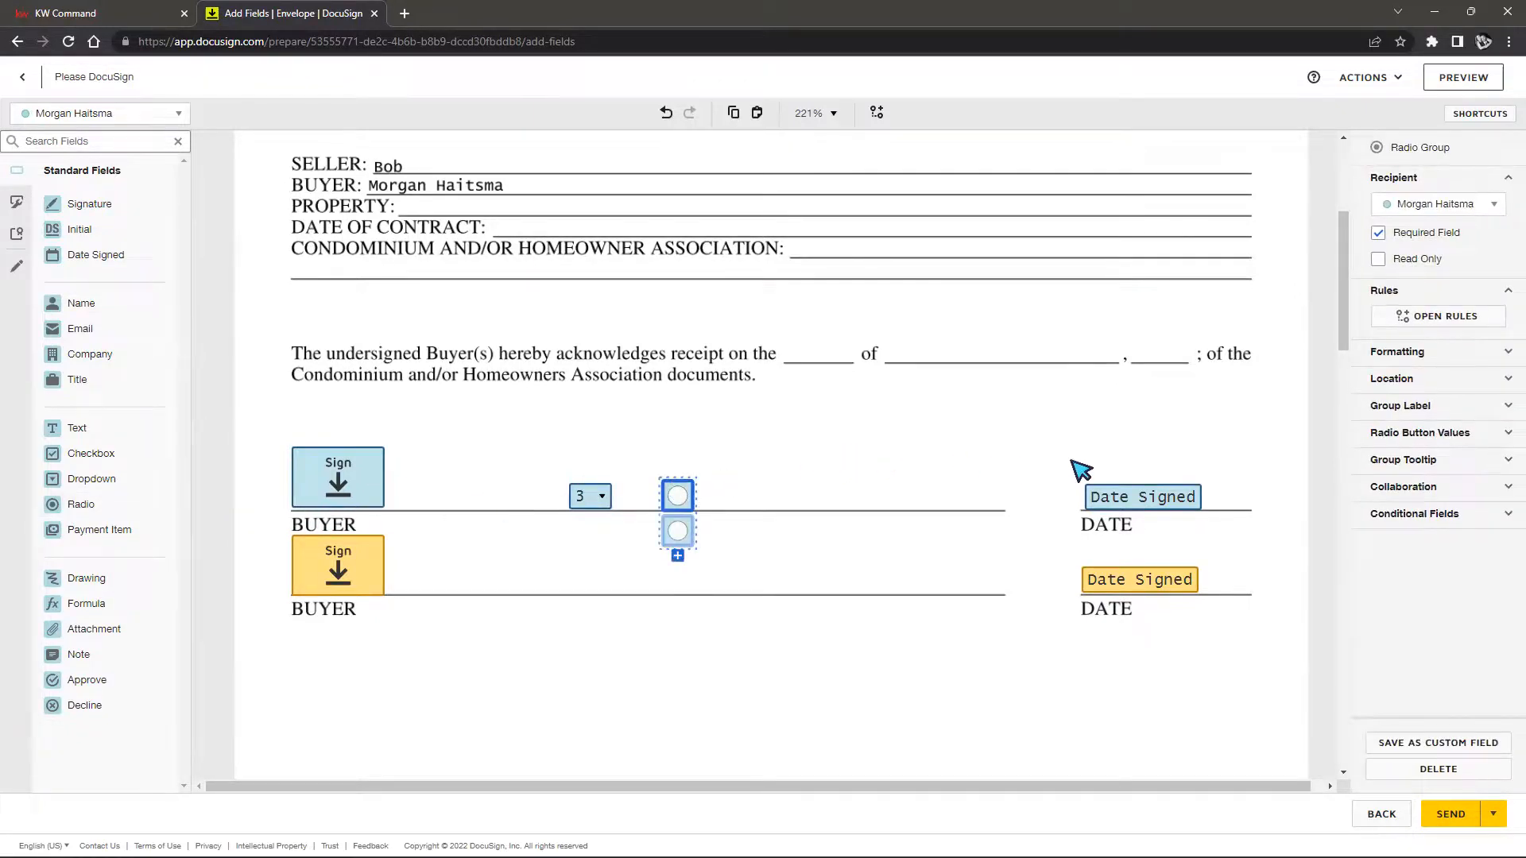
left_click(1381, 240)
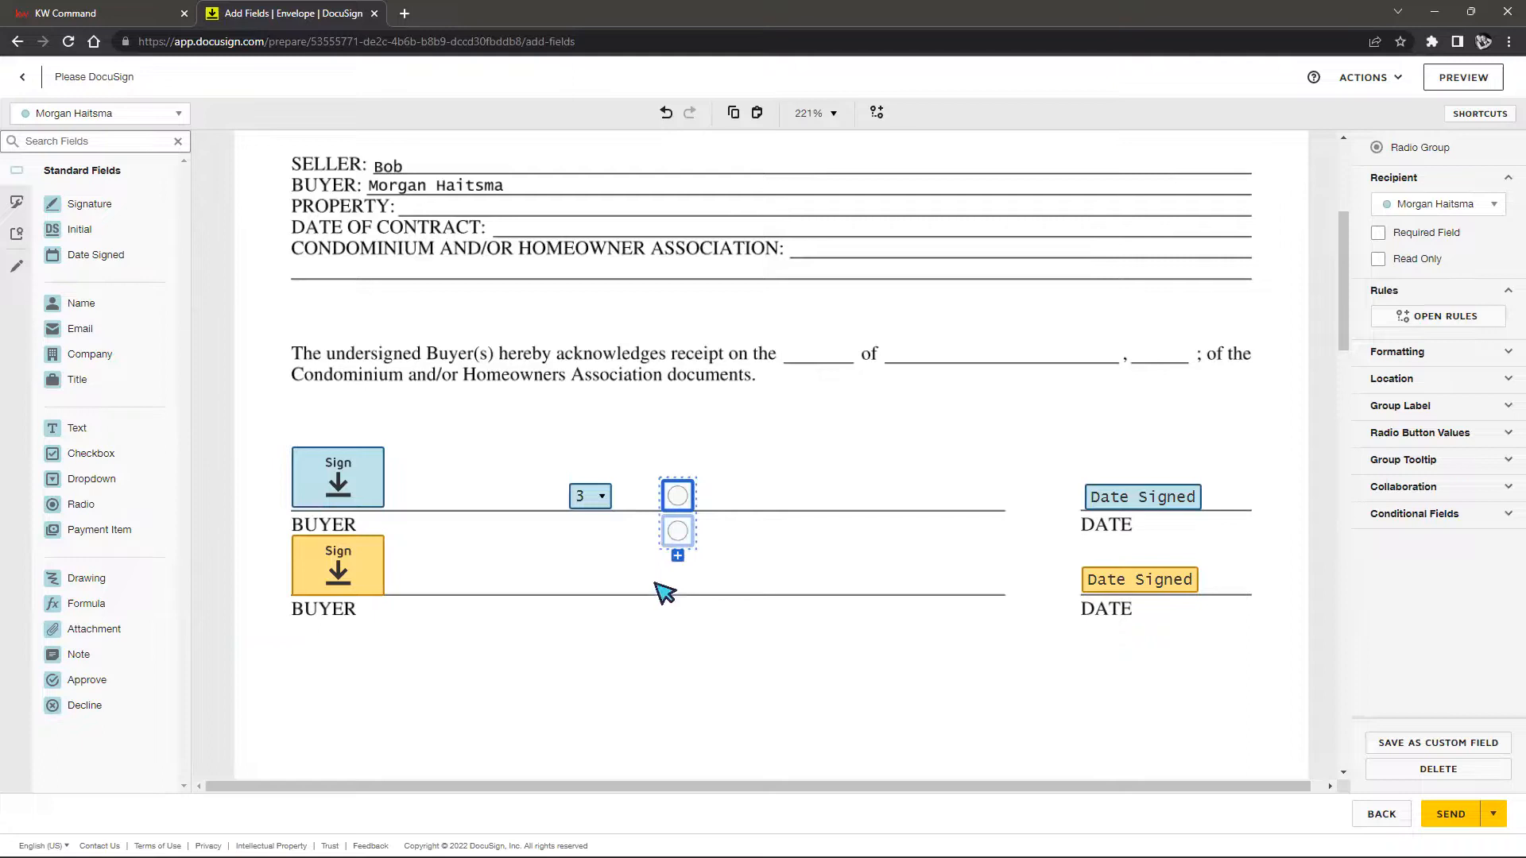
left_click(761, 491)
left_click_drag(677, 531, 677, 495)
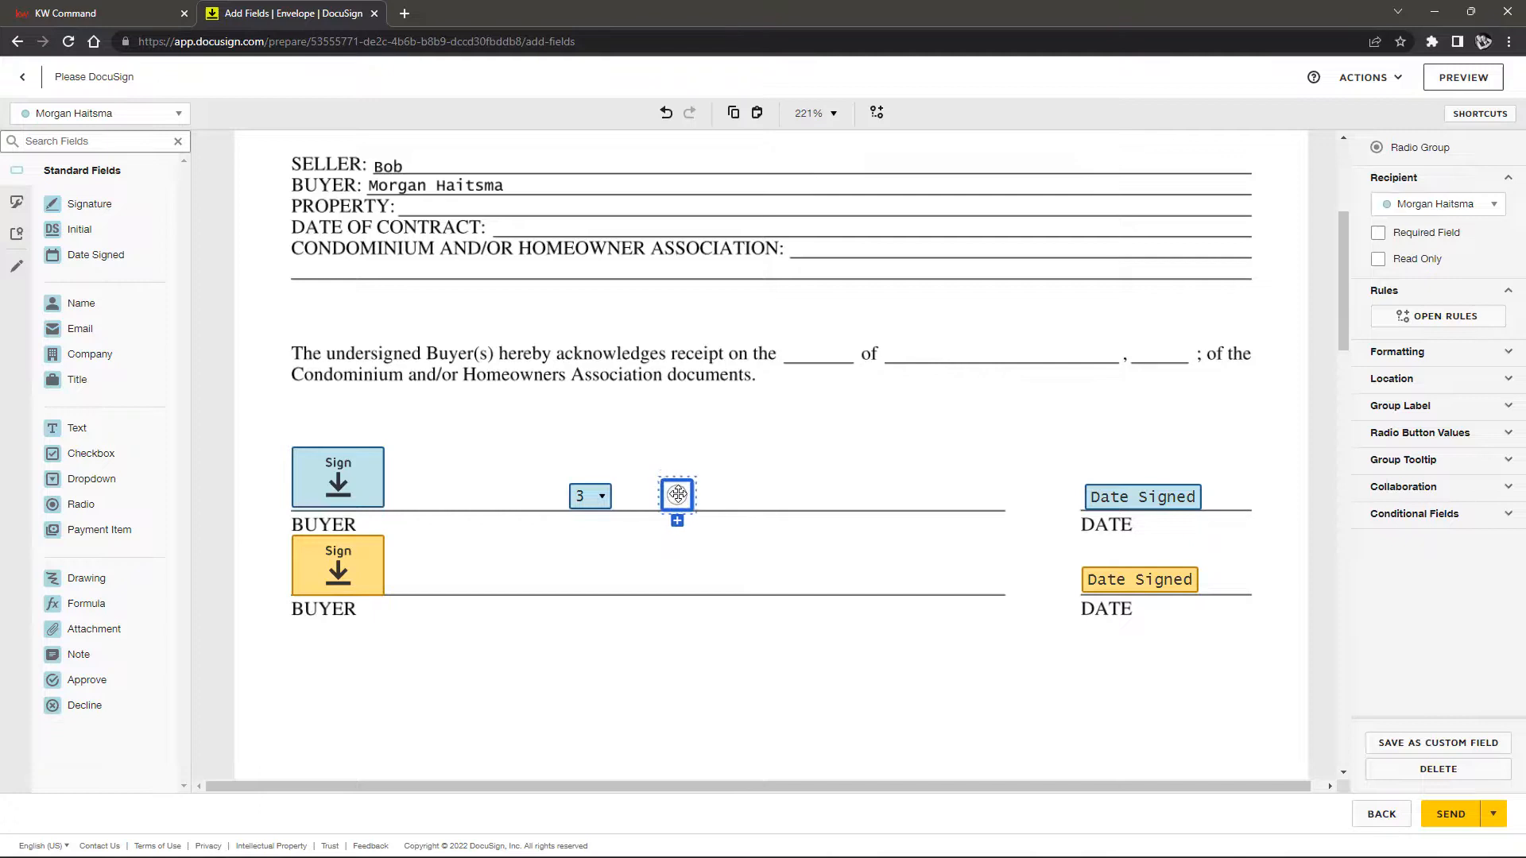
left_click(857, 487)
Fill the radio button to test it and make it a Required Field
left_click(673, 495)
left_click(709, 492)
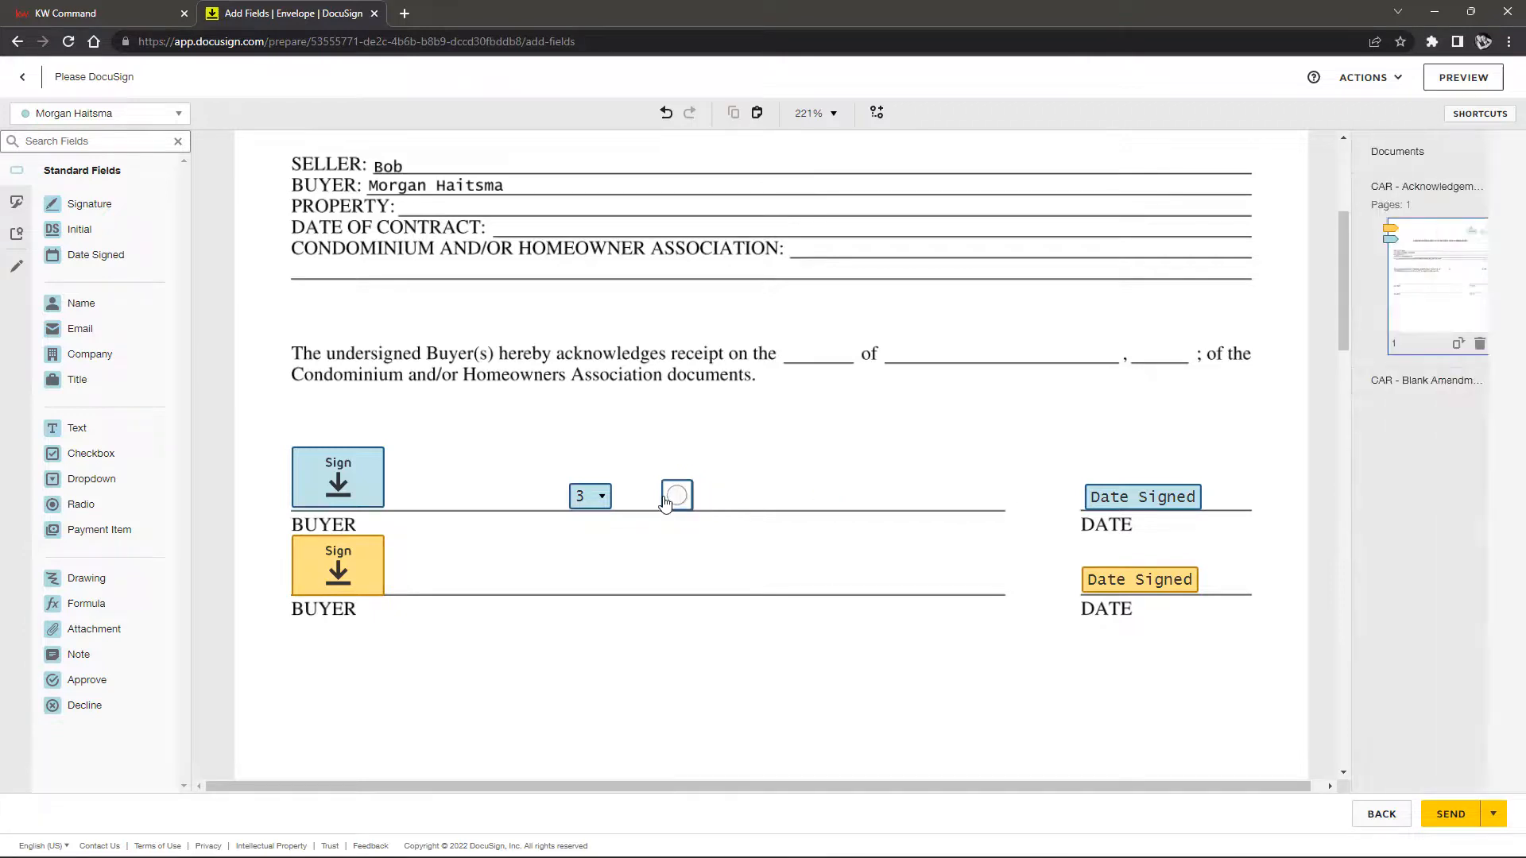
left_click(676, 499)
left_click(677, 499)
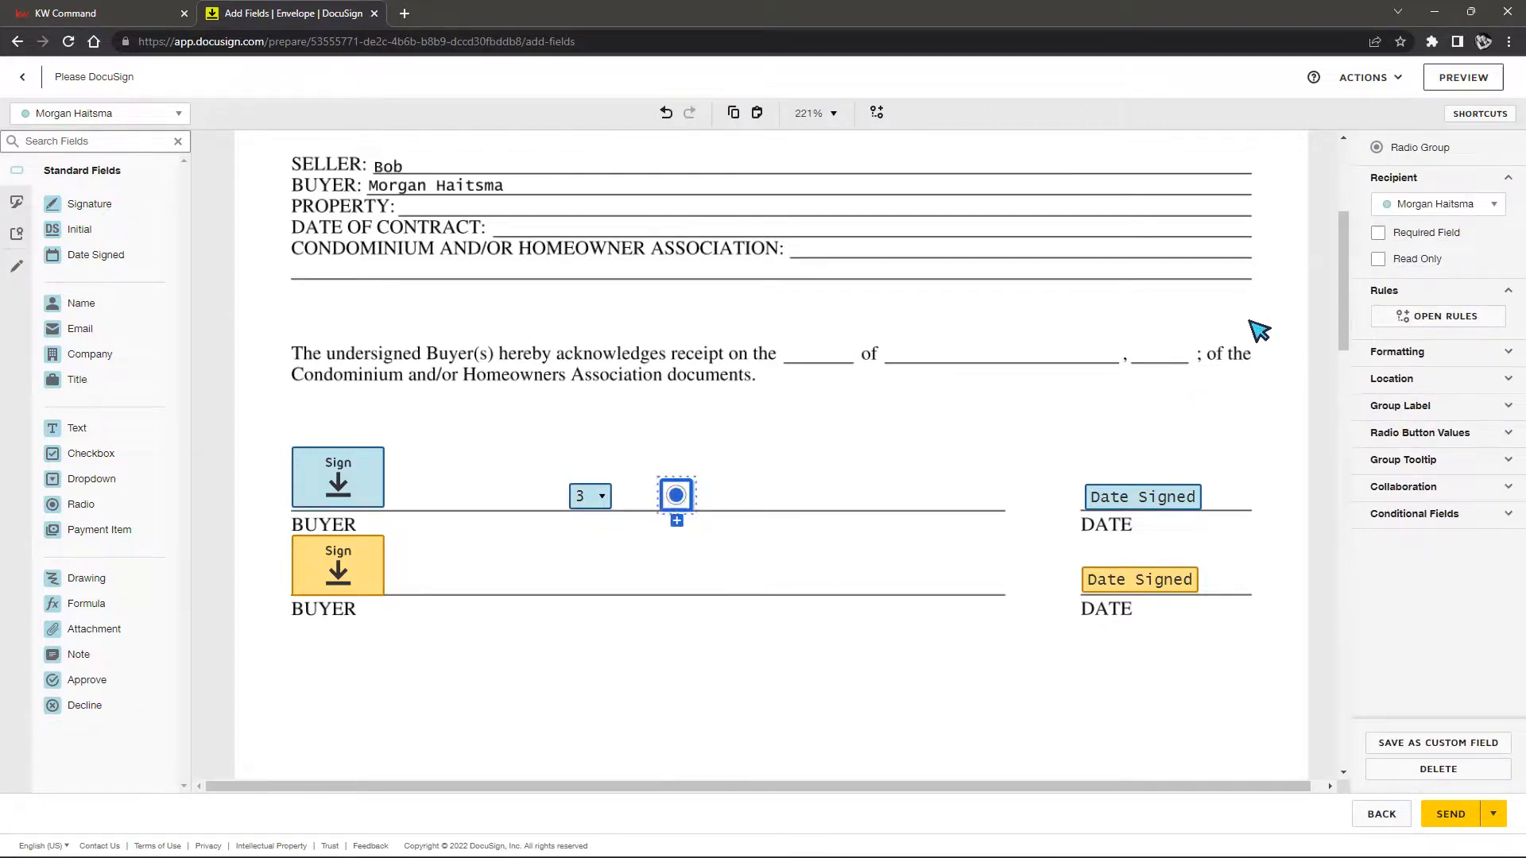
left_click(1377, 239)
left_click(819, 493)
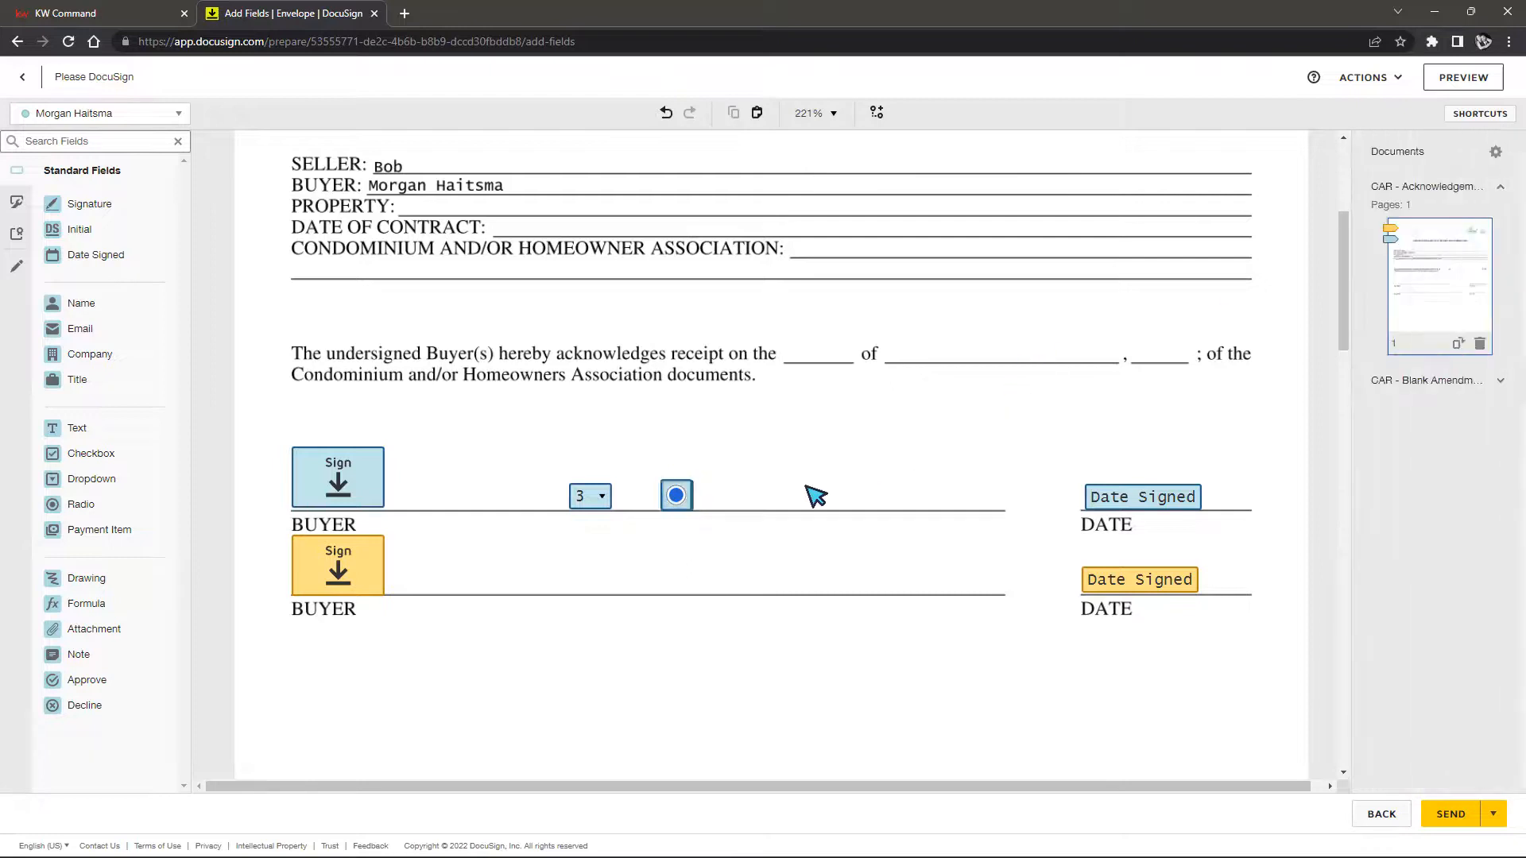
left_click(680, 499)
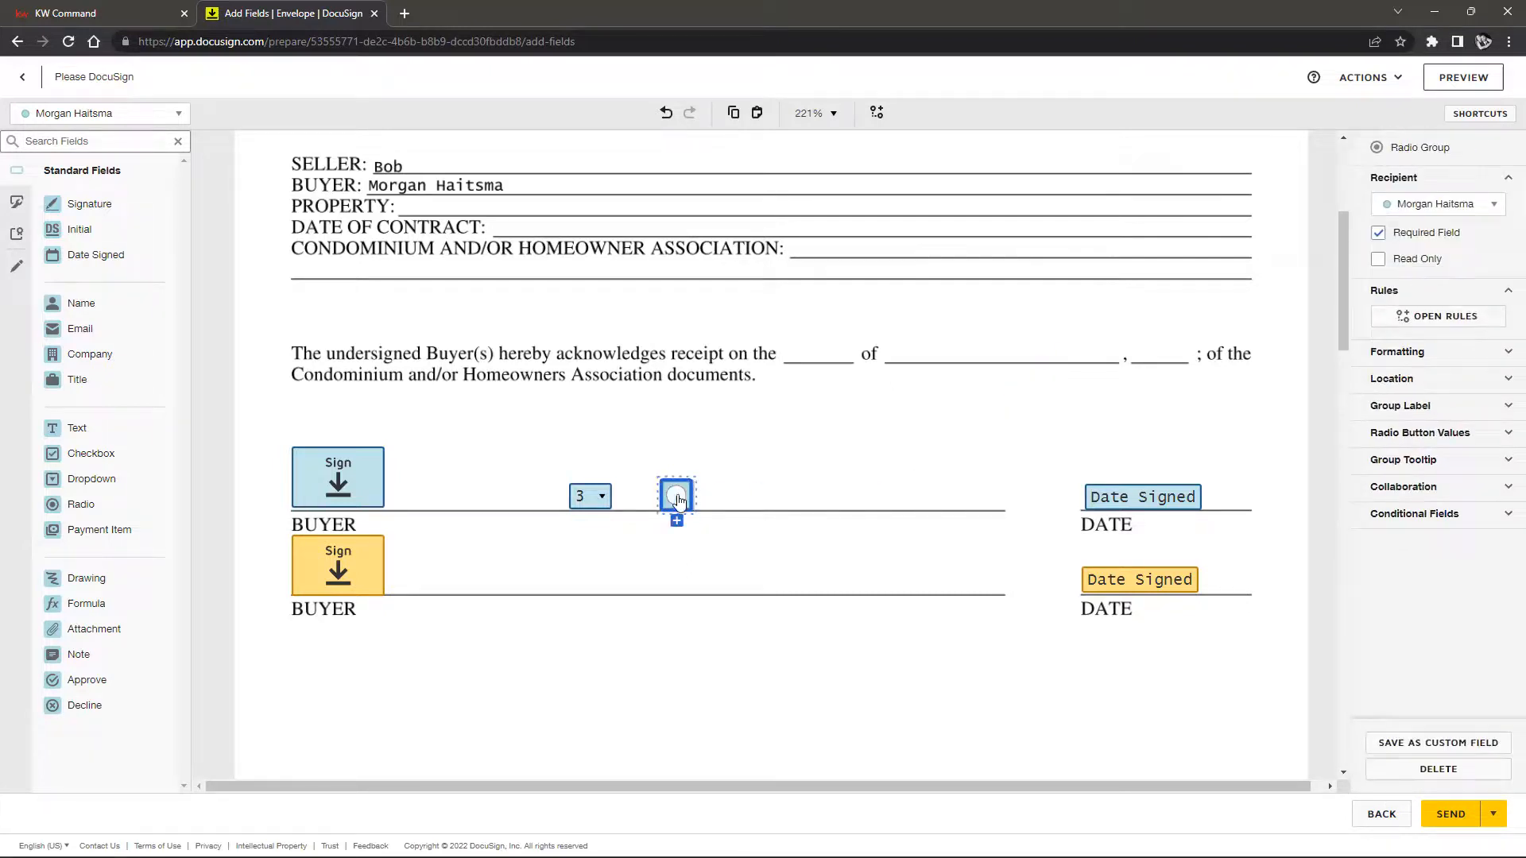
left_click(872, 491)
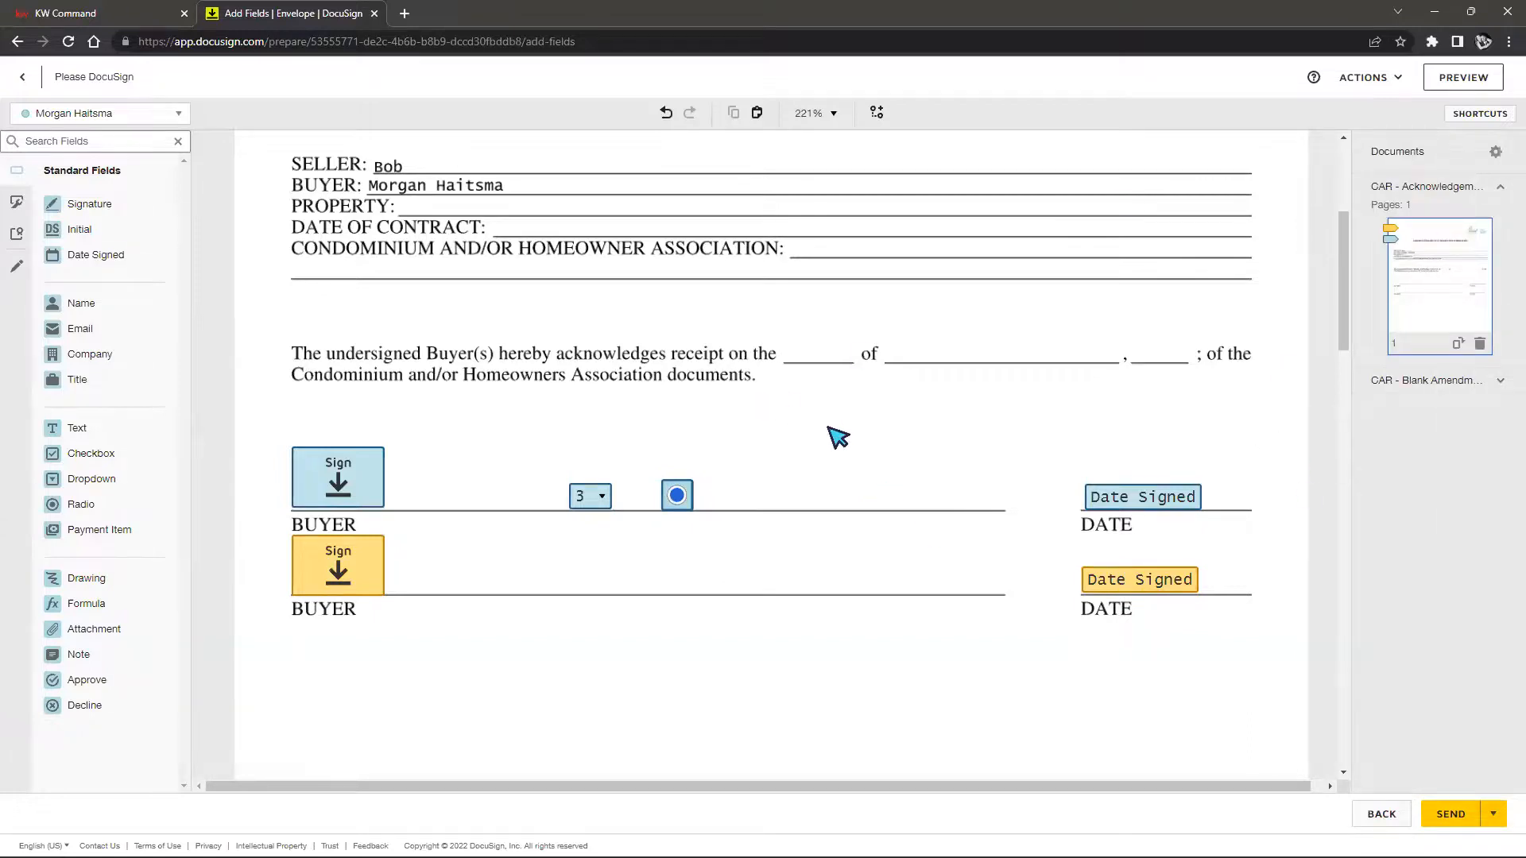
scroll(842, 446, "up", 3)
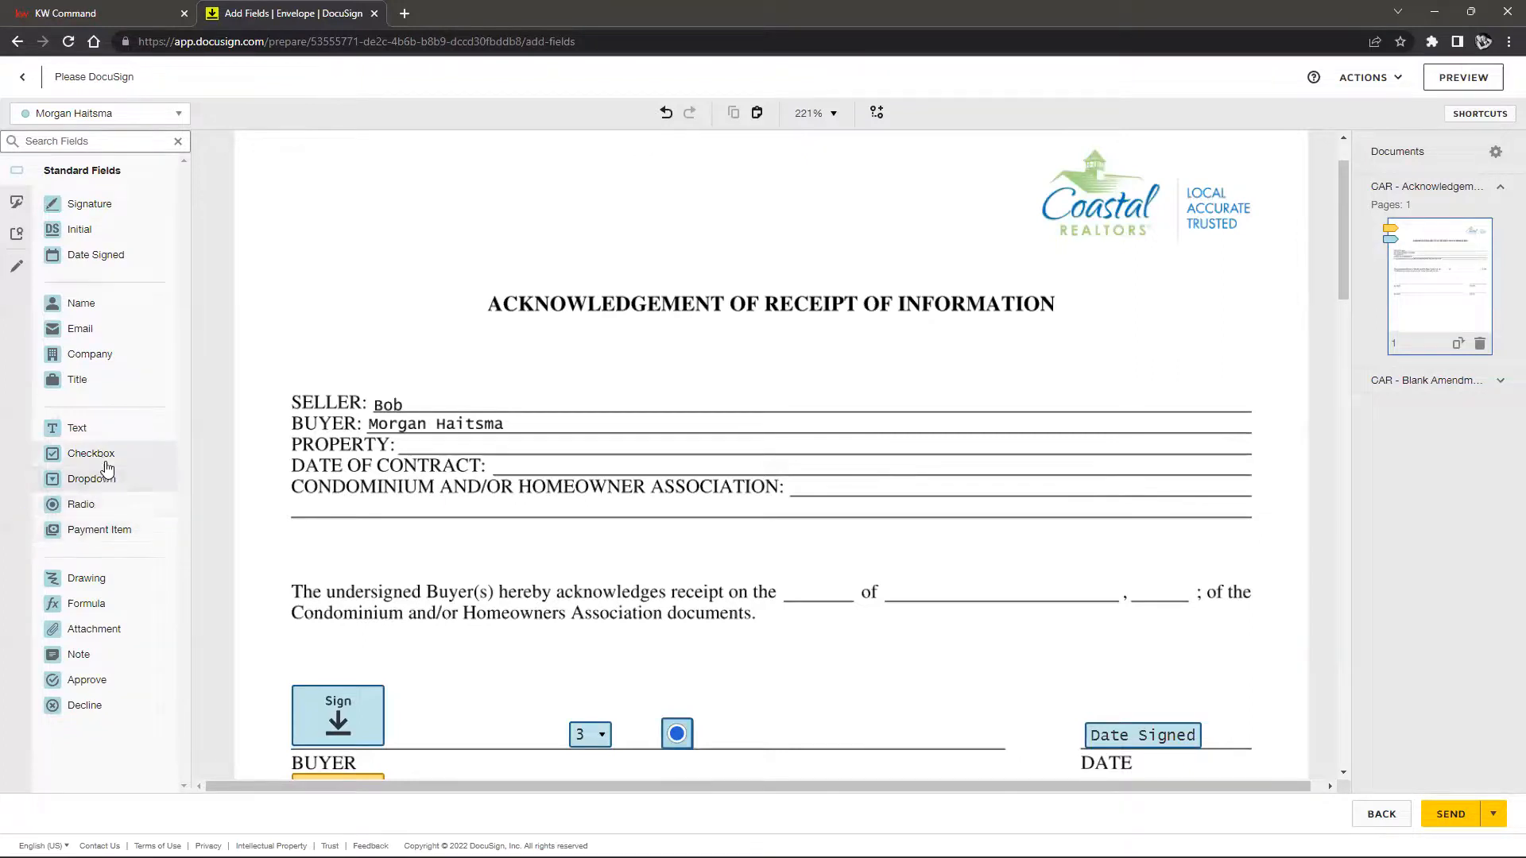
Add a Checkbox field after the radio button on the first BUYER line, checked by default
left_click_drag(156, 472, 726, 736)
left_click(840, 694)
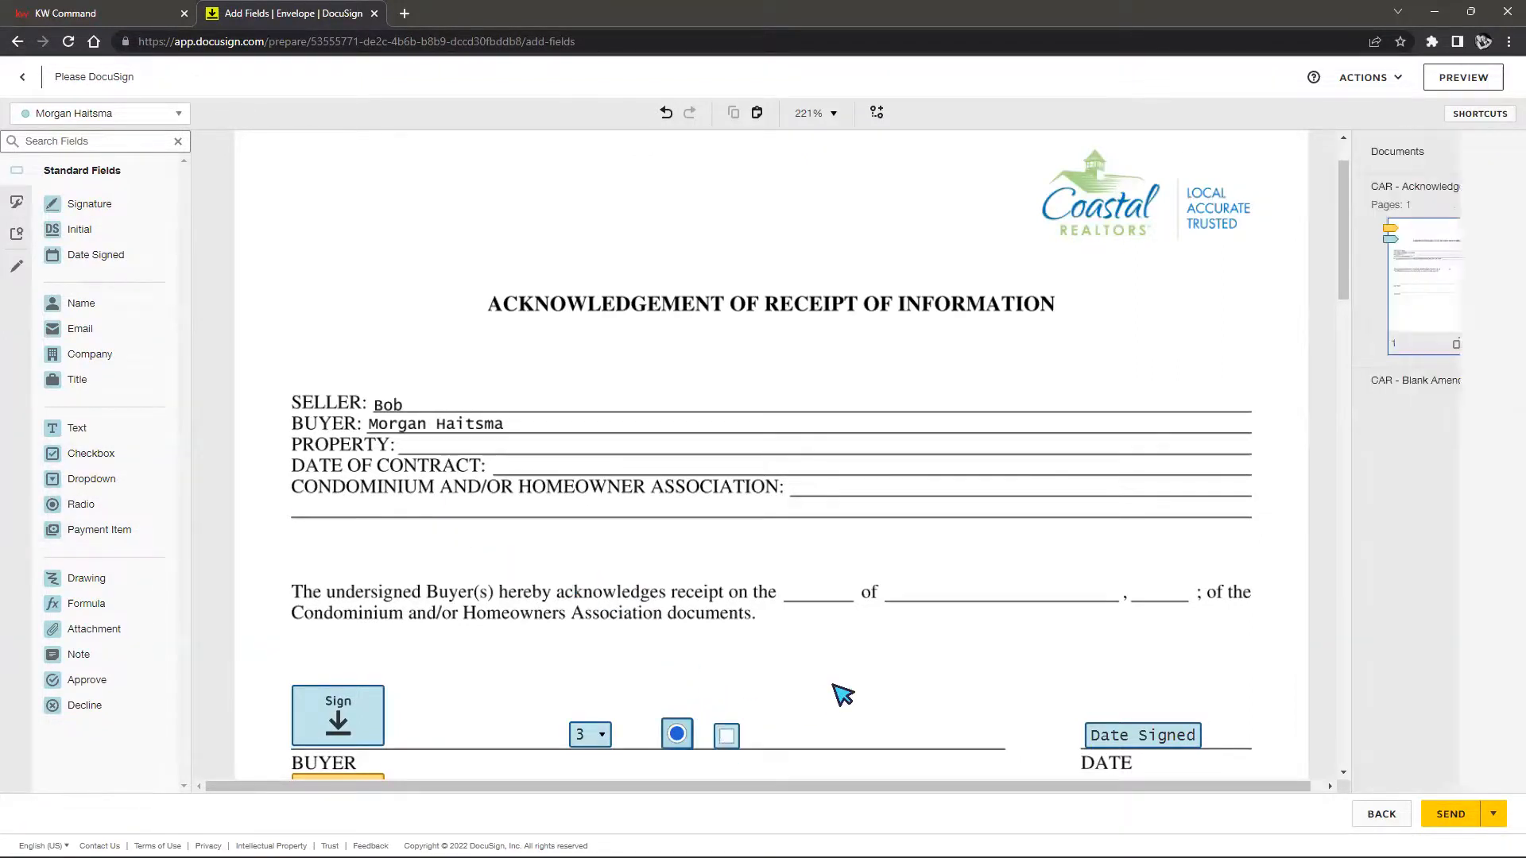
left_click(726, 740)
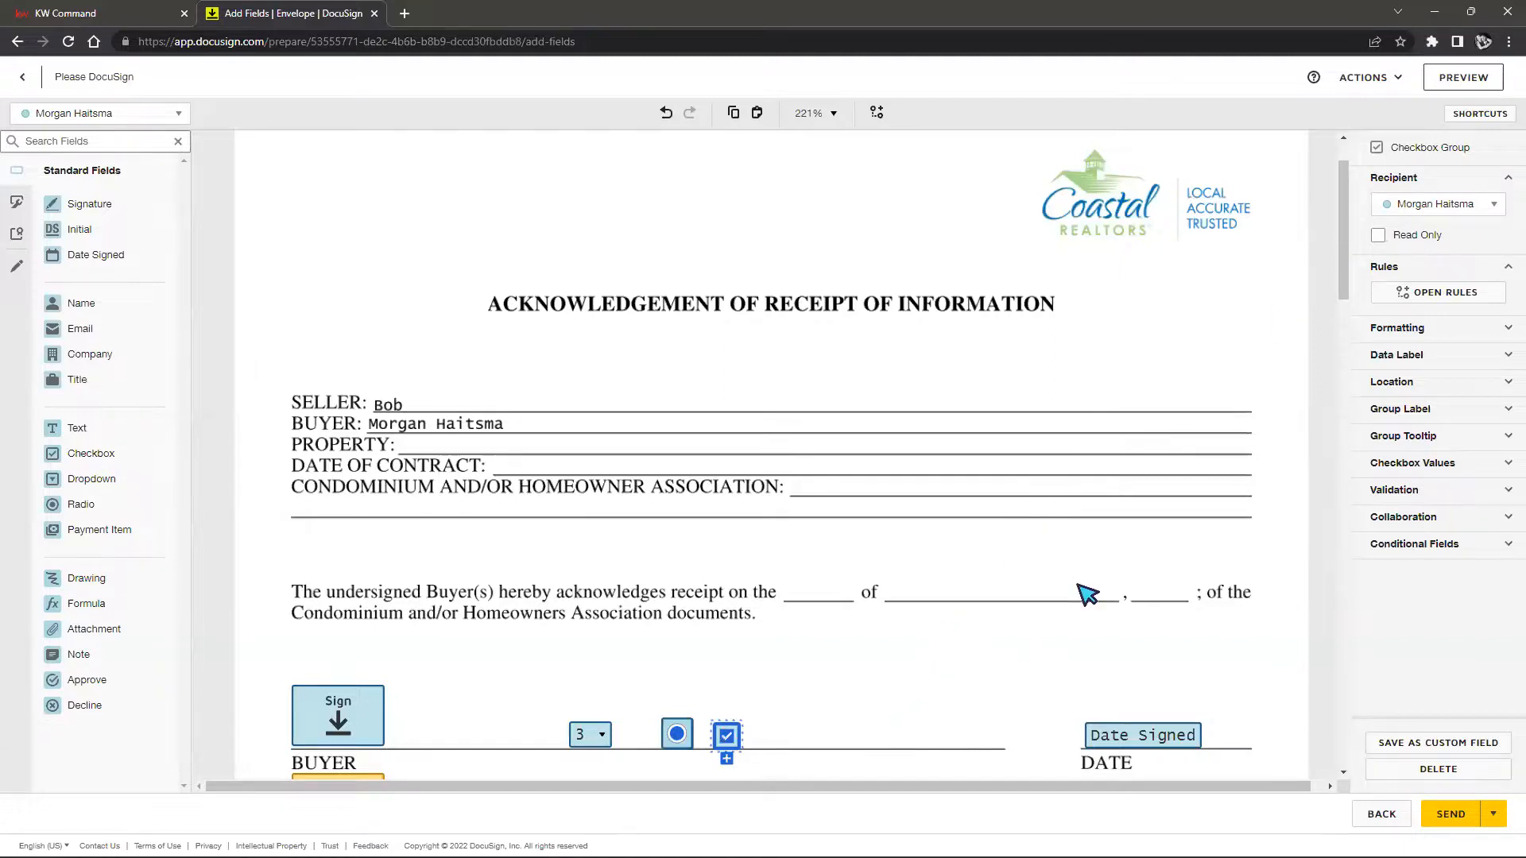
left_click(795, 675)
left_click(731, 744)
left_click(734, 747)
left_click(1034, 688)
scroll(1033, 675, "down", 2)
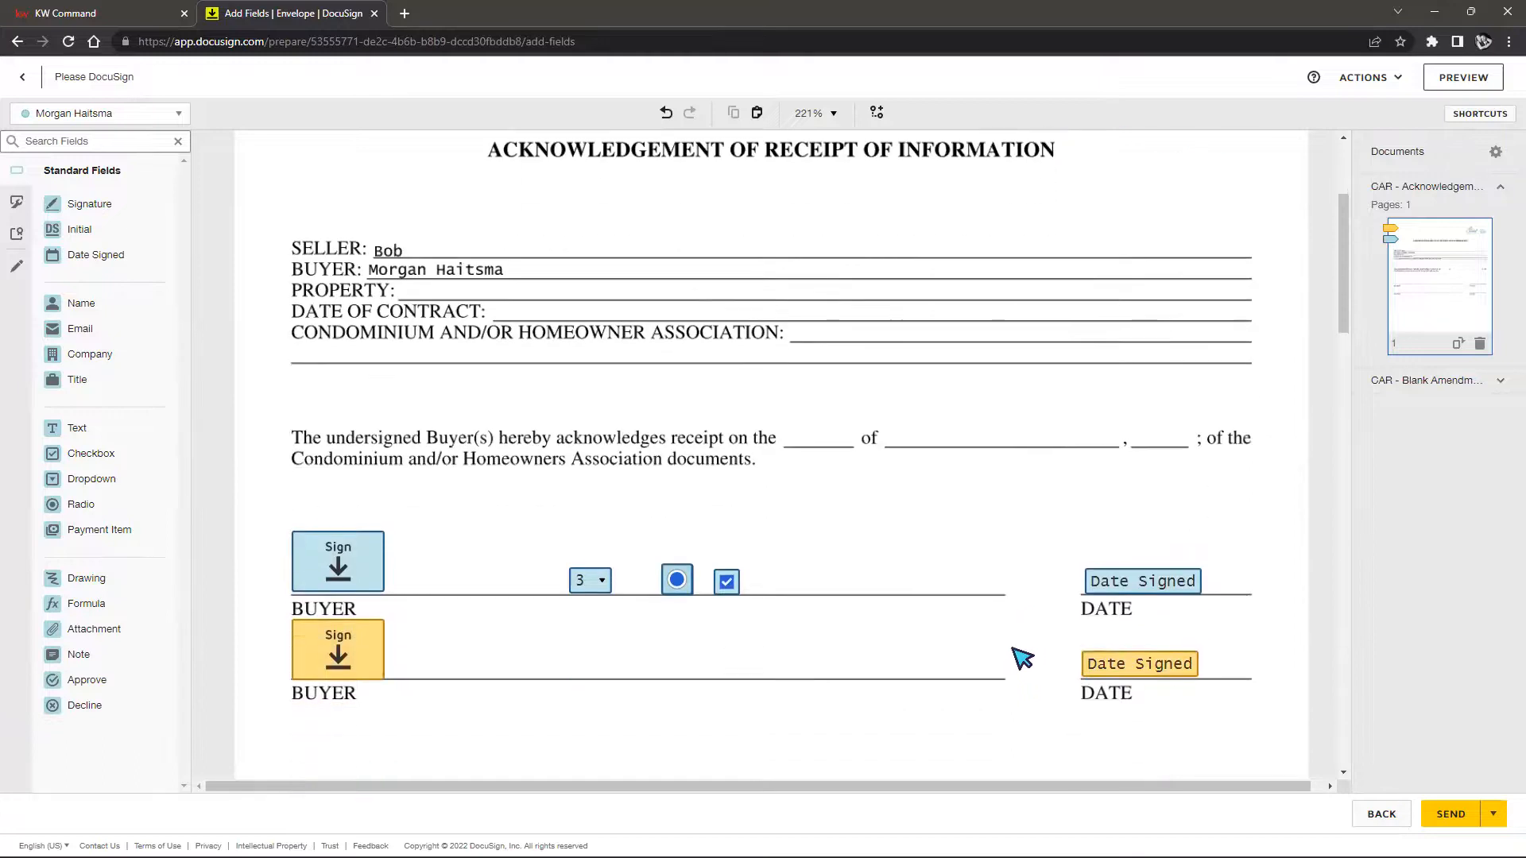
Delete the dropdown, checkbox and both radio fields from the BUYER line
left_click(596, 588)
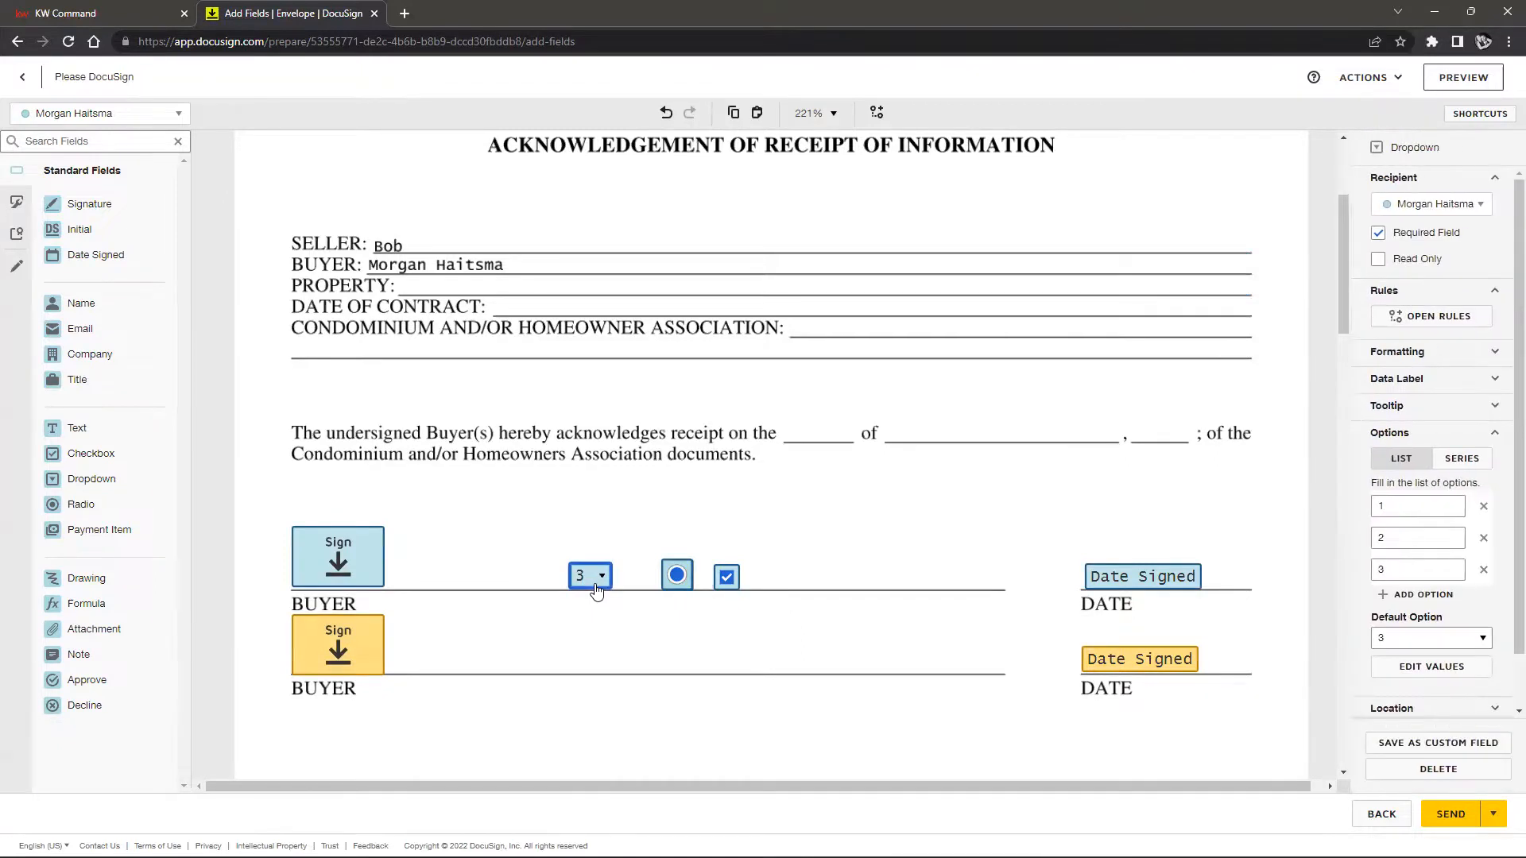
key("Delete")
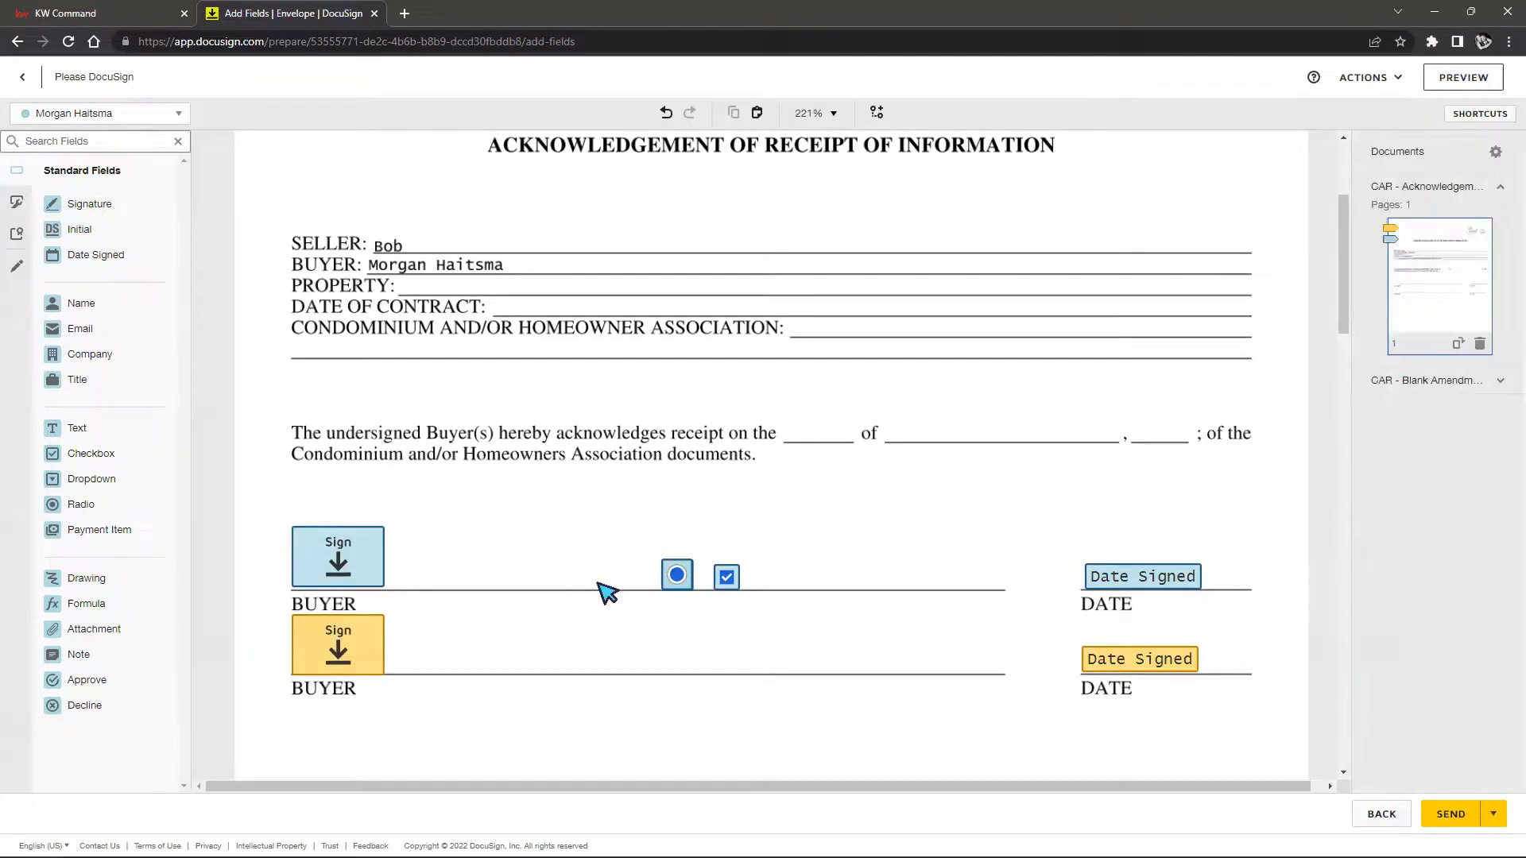
left_click(726, 580)
key("Delete")
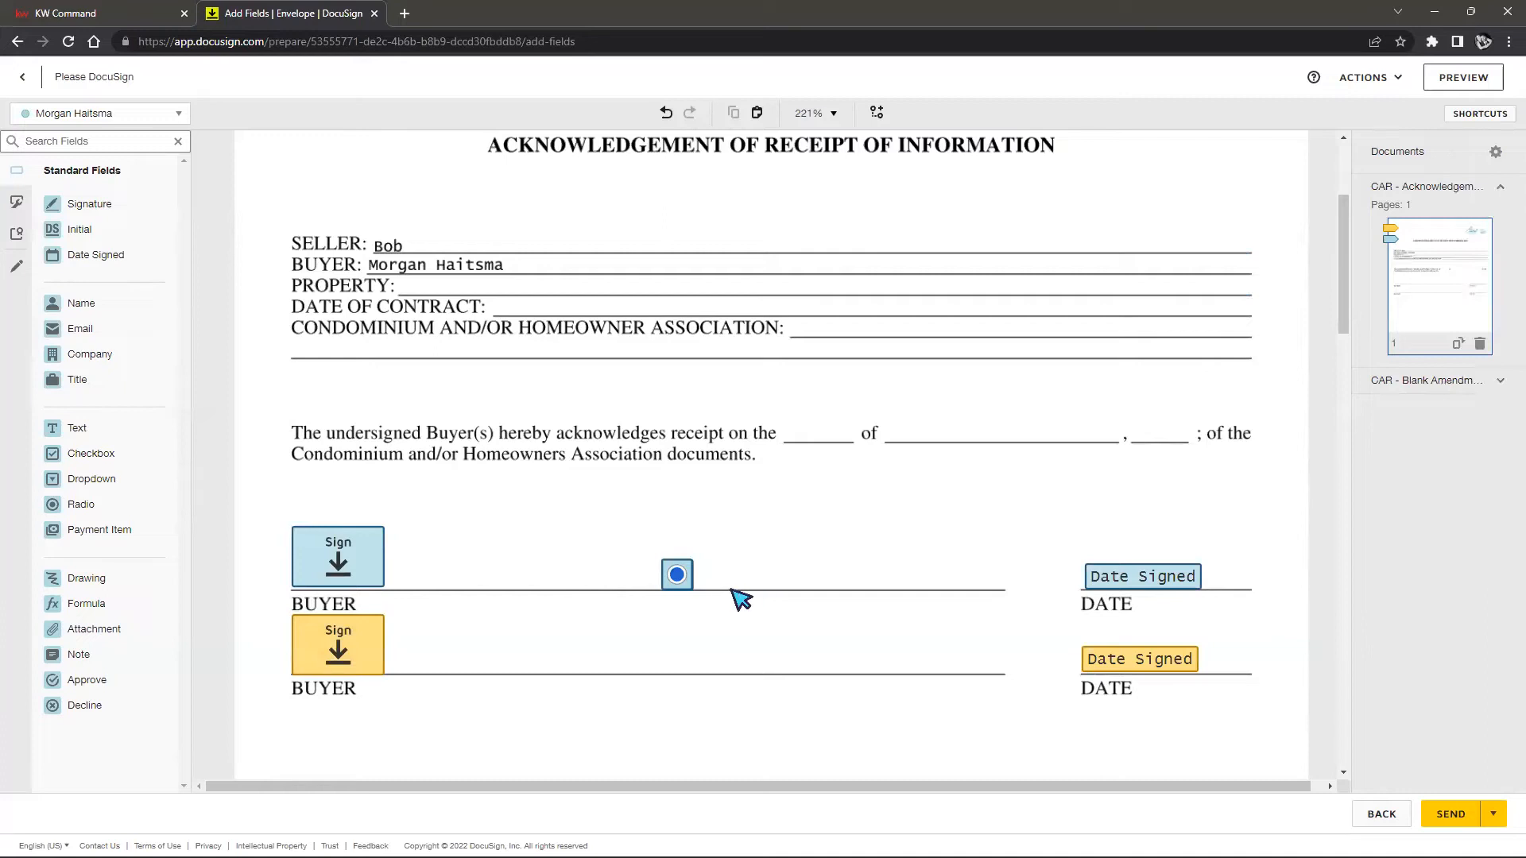
left_click(686, 586)
key("Delete")
left_click(686, 586)
key("Delete")
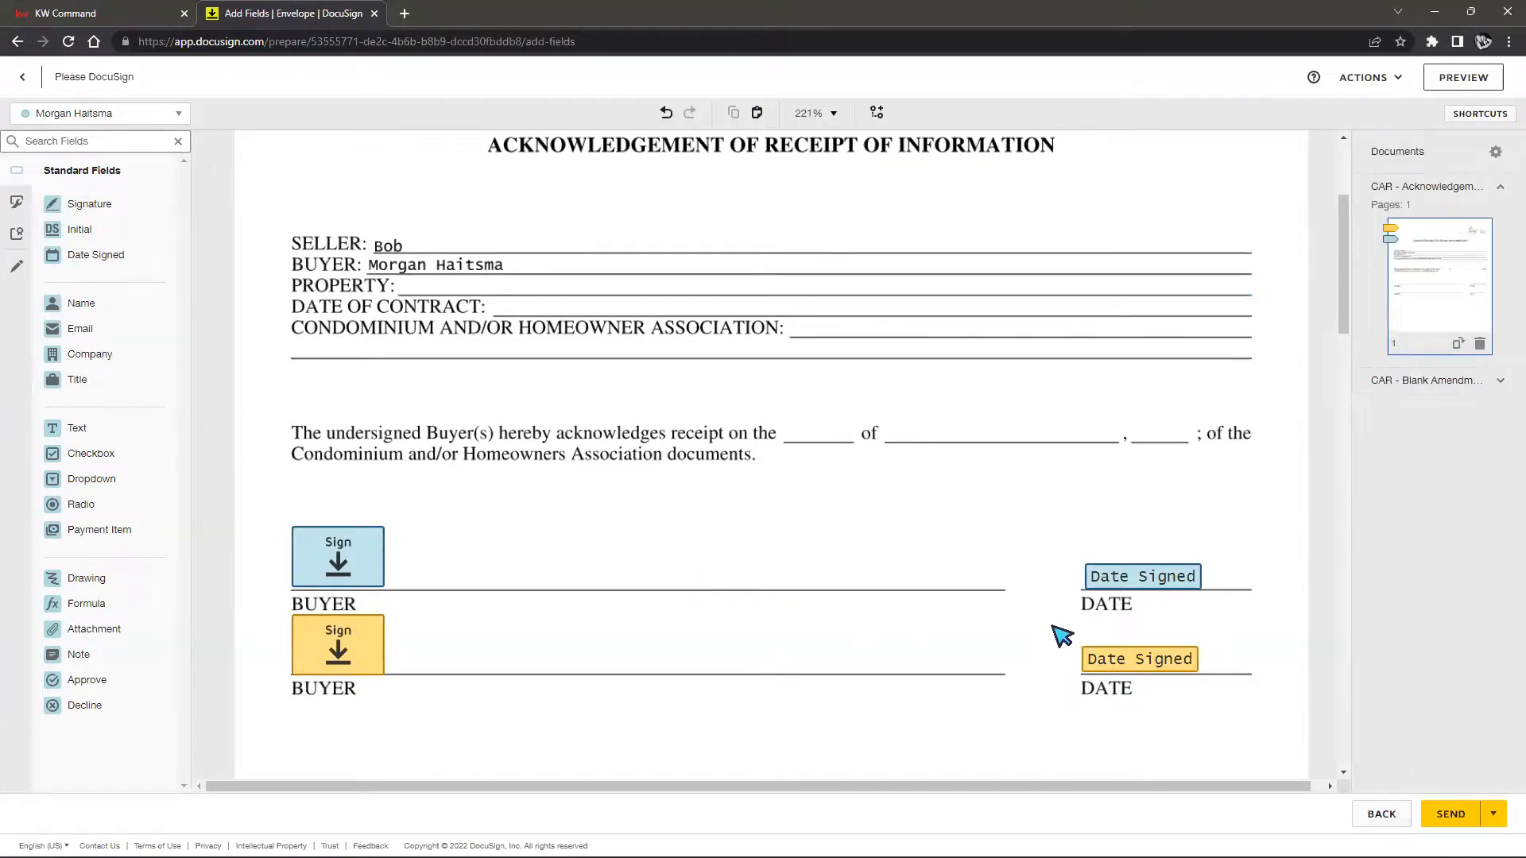
Add an optional Text field and size it into a large box below the BUYER lines
scroll(1064, 627, "up", 1)
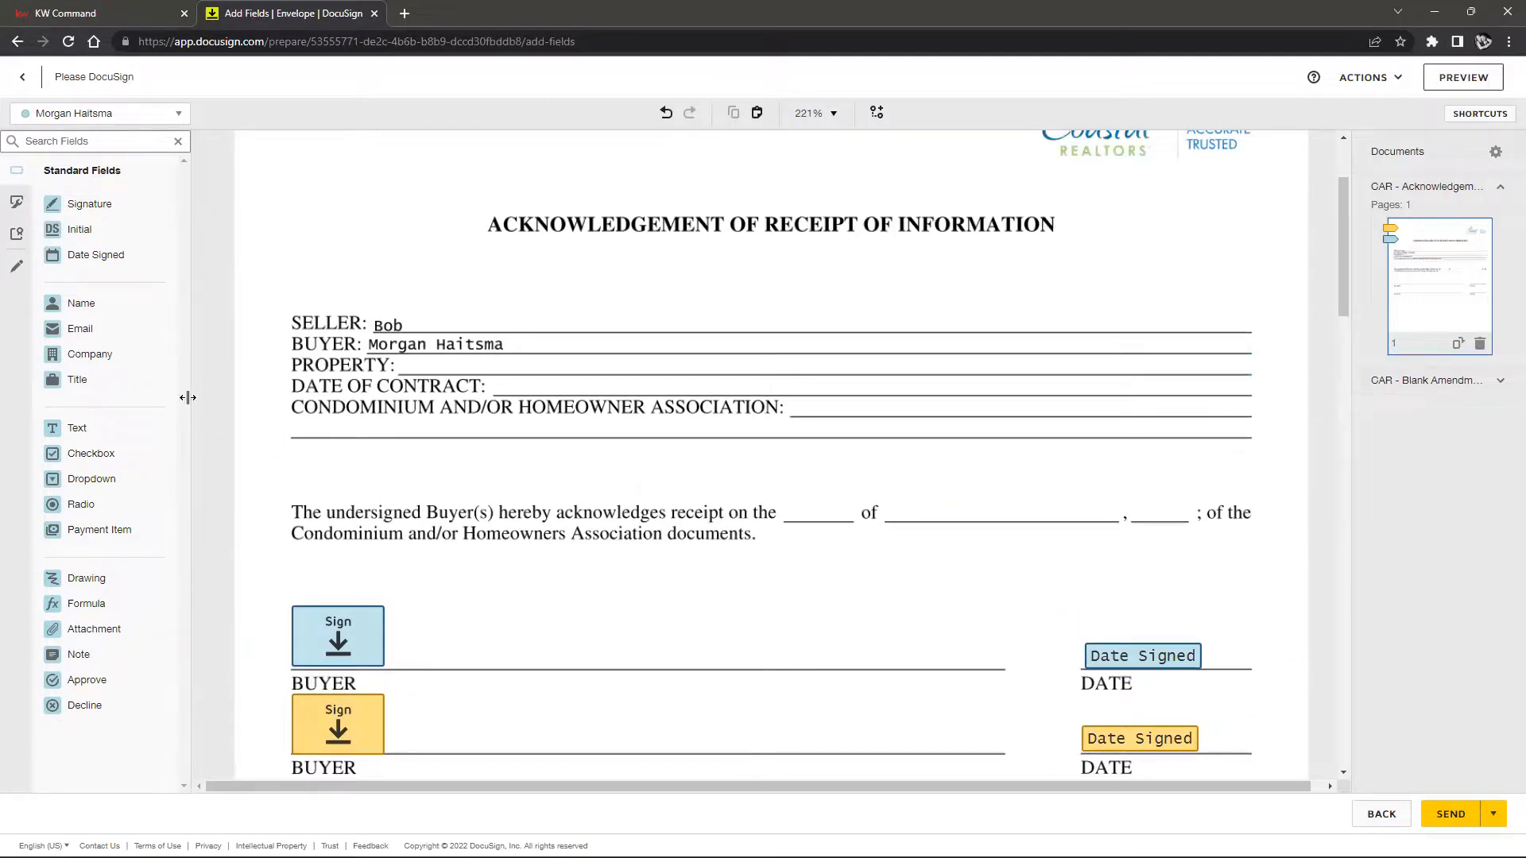
left_click_drag(77, 427, 744, 620)
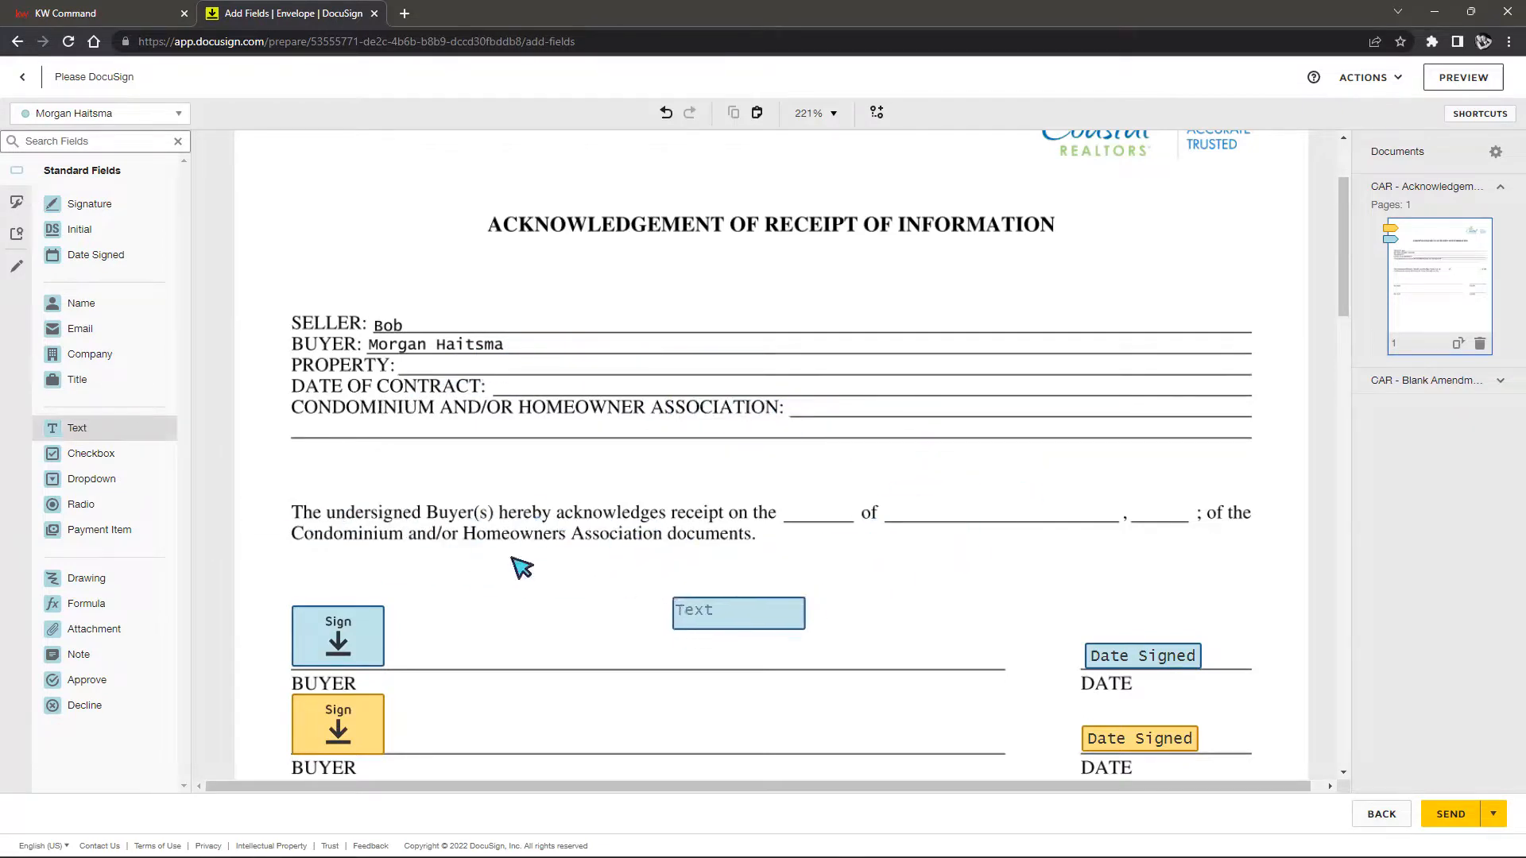
left_click_drag(577, 648, 581, 647)
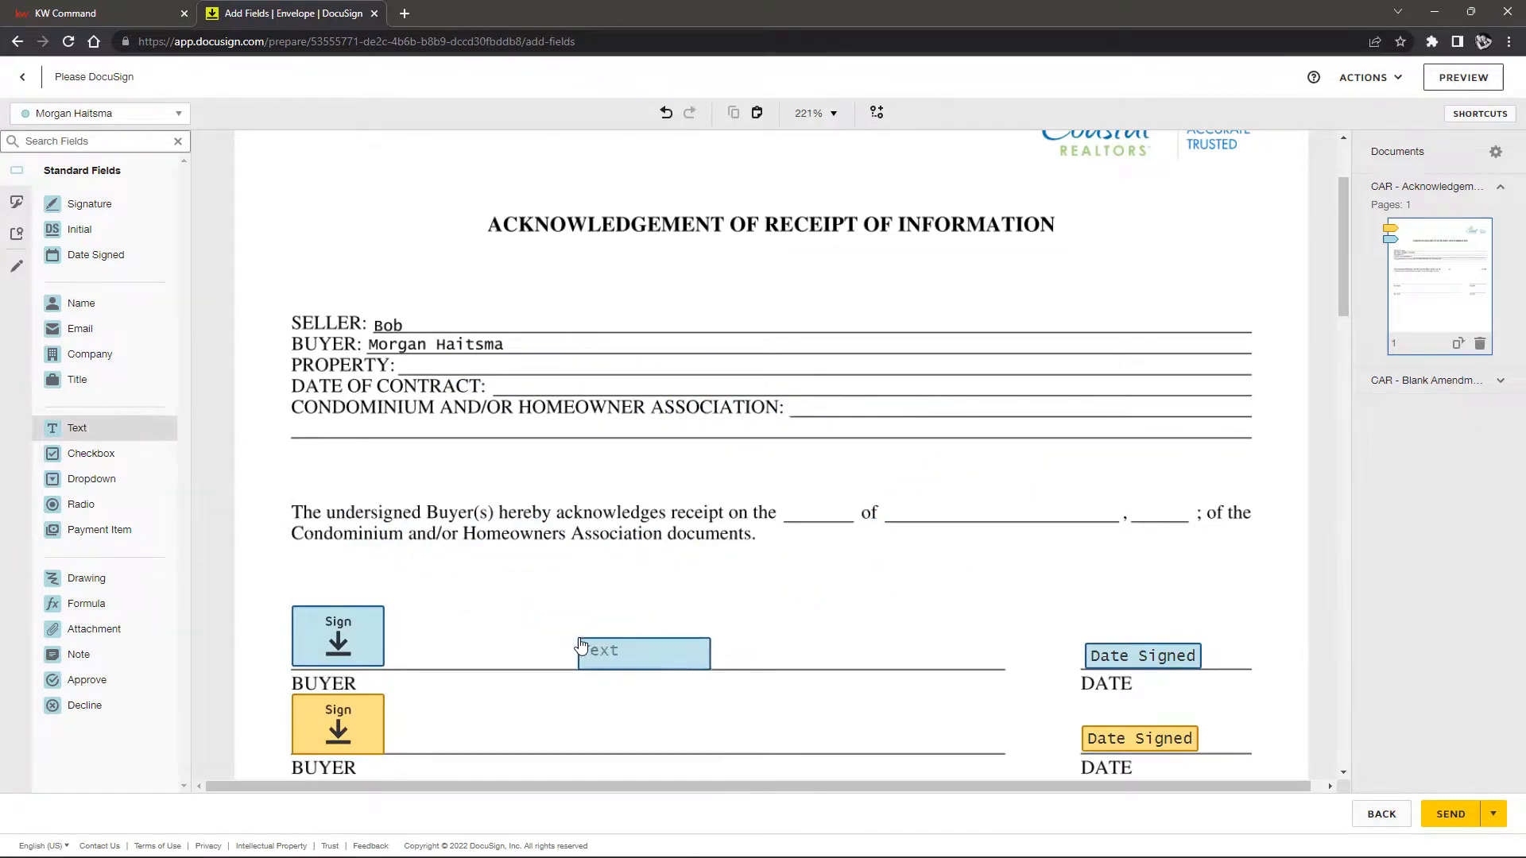
left_click_drag(709, 637, 1248, 557)
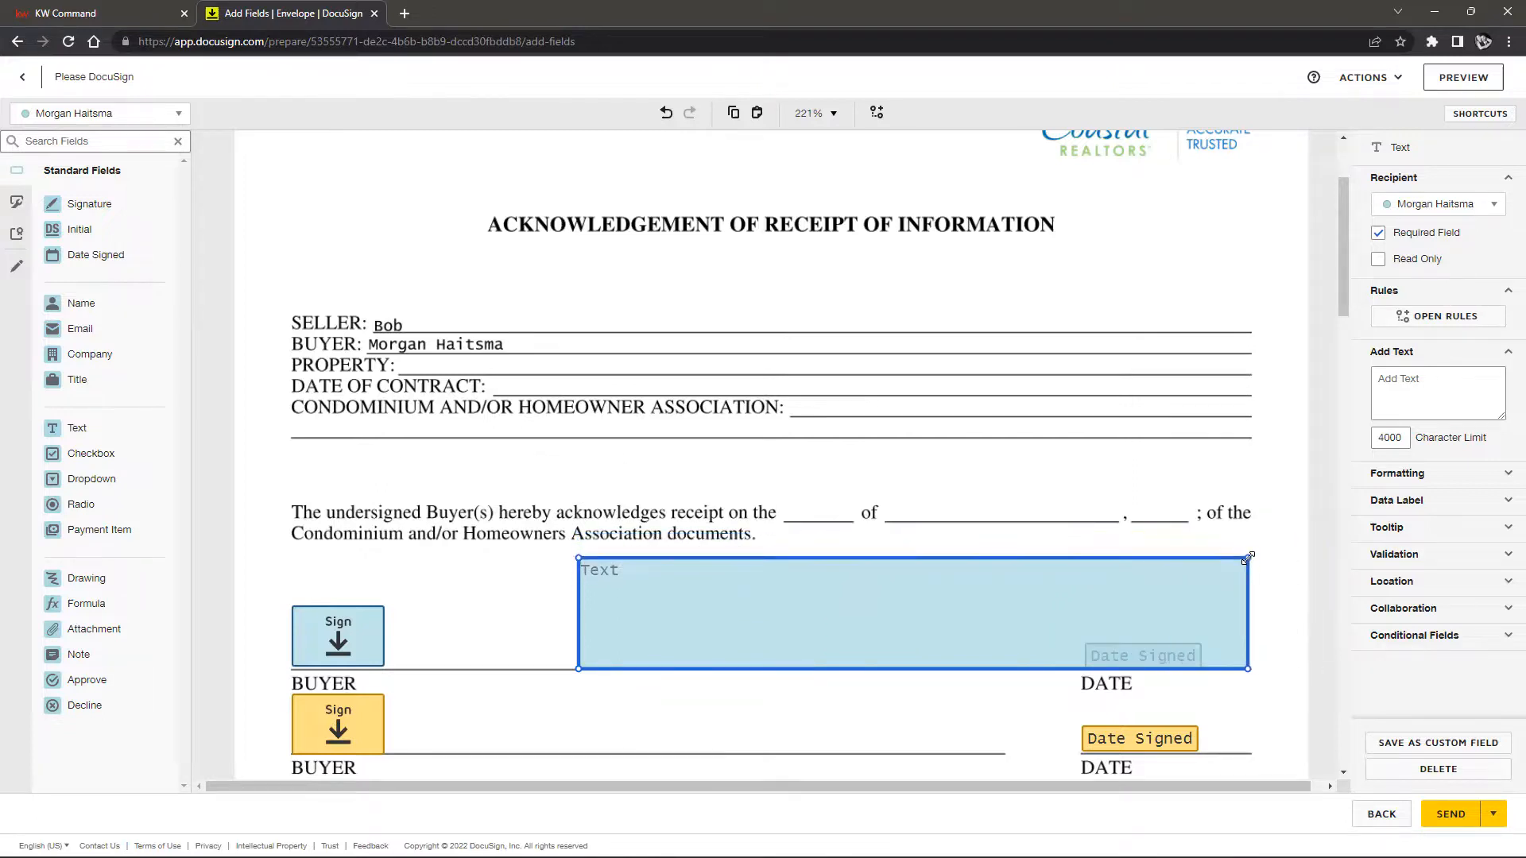
left_click_drag(821, 621, 623, 613)
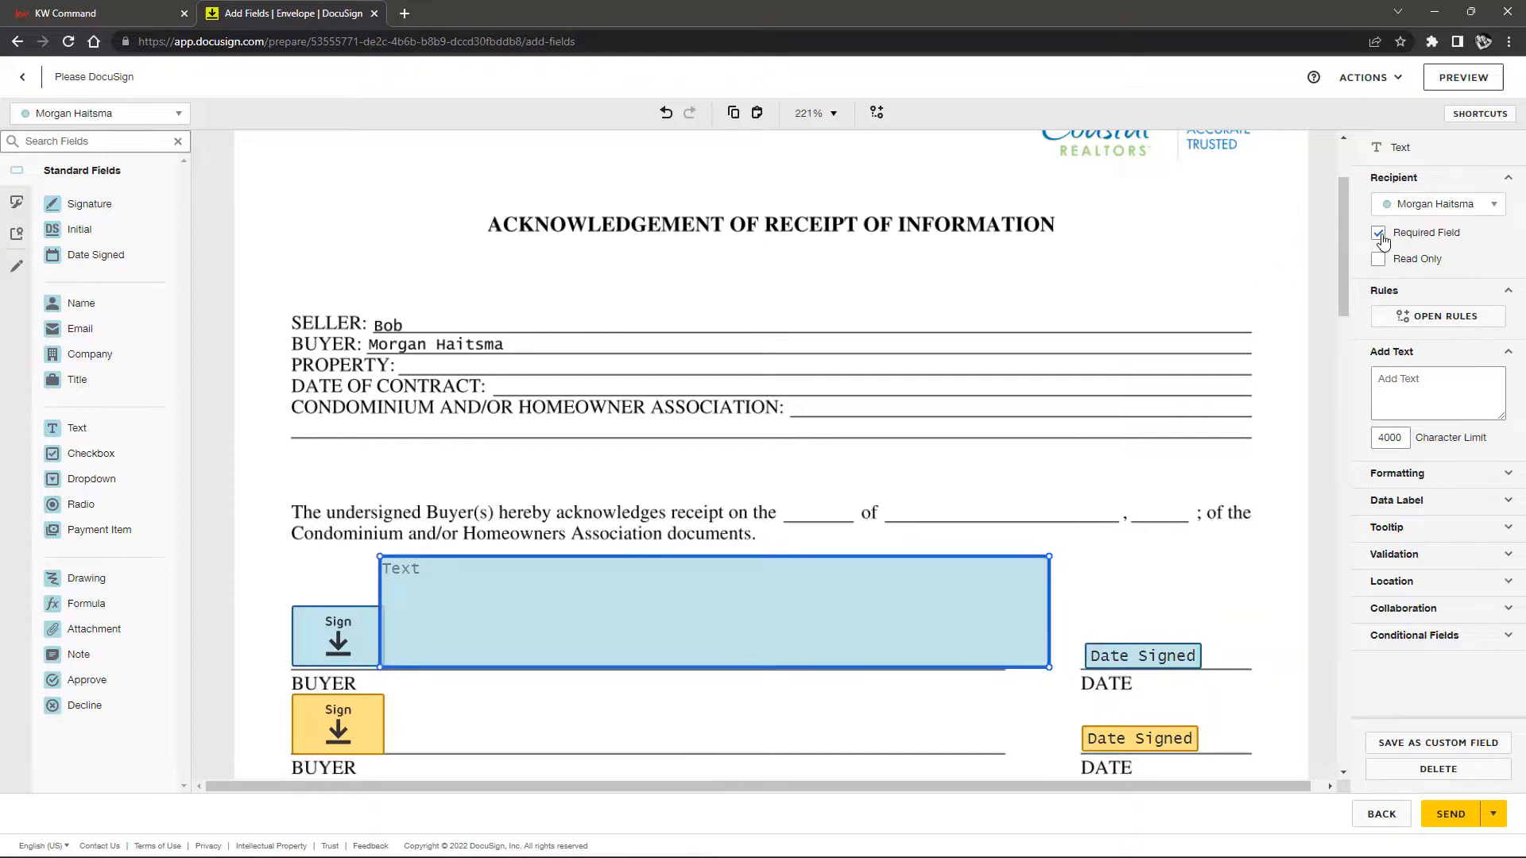
left_click(1376, 237)
left_click(488, 729)
left_click(561, 619)
left_click_drag(1051, 556, 946, 577)
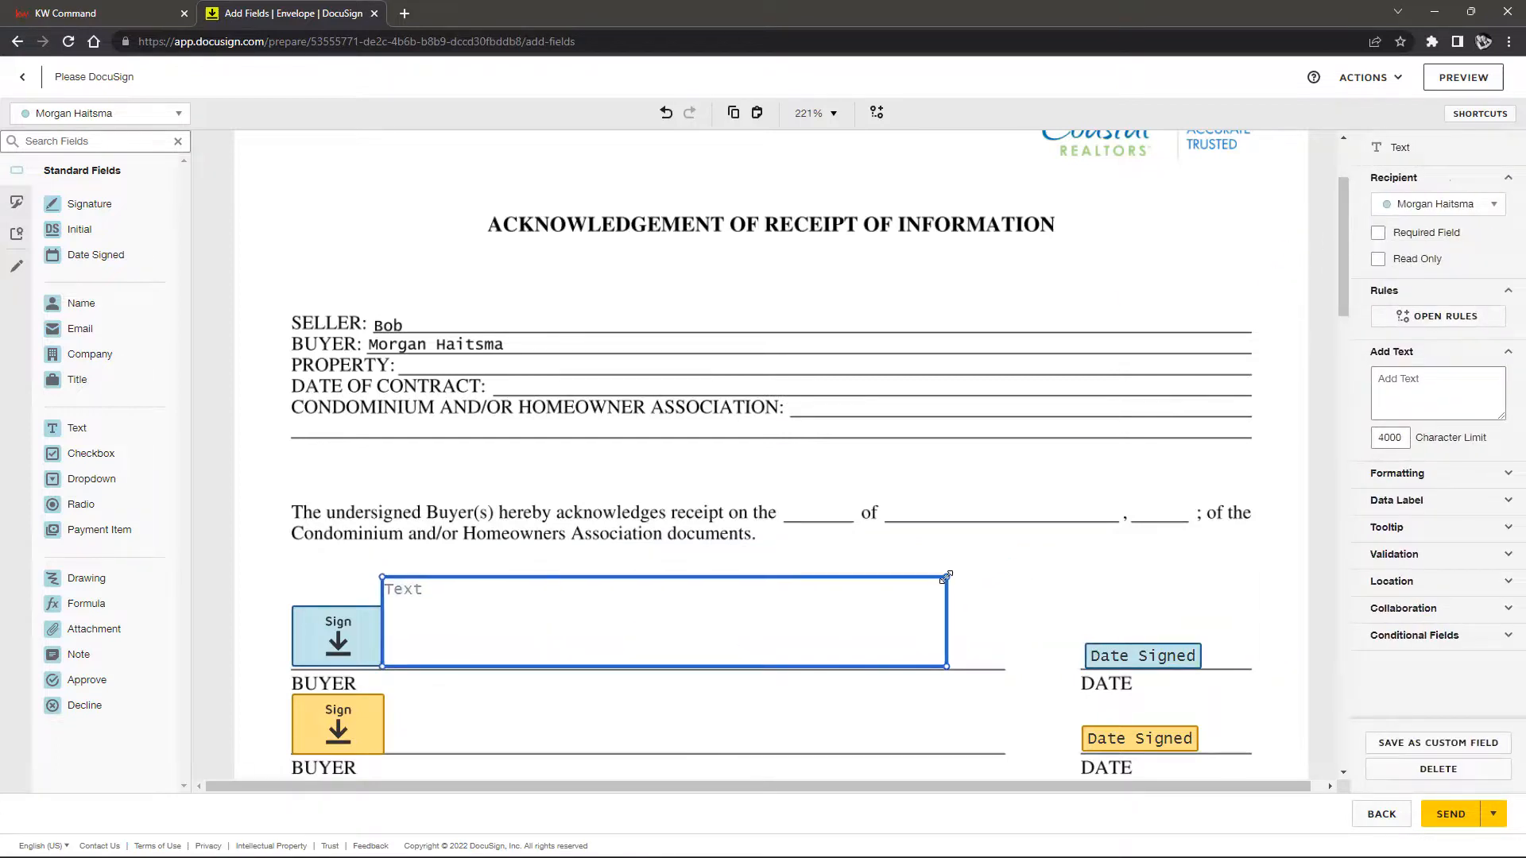
left_click_drag(745, 631, 790, 634)
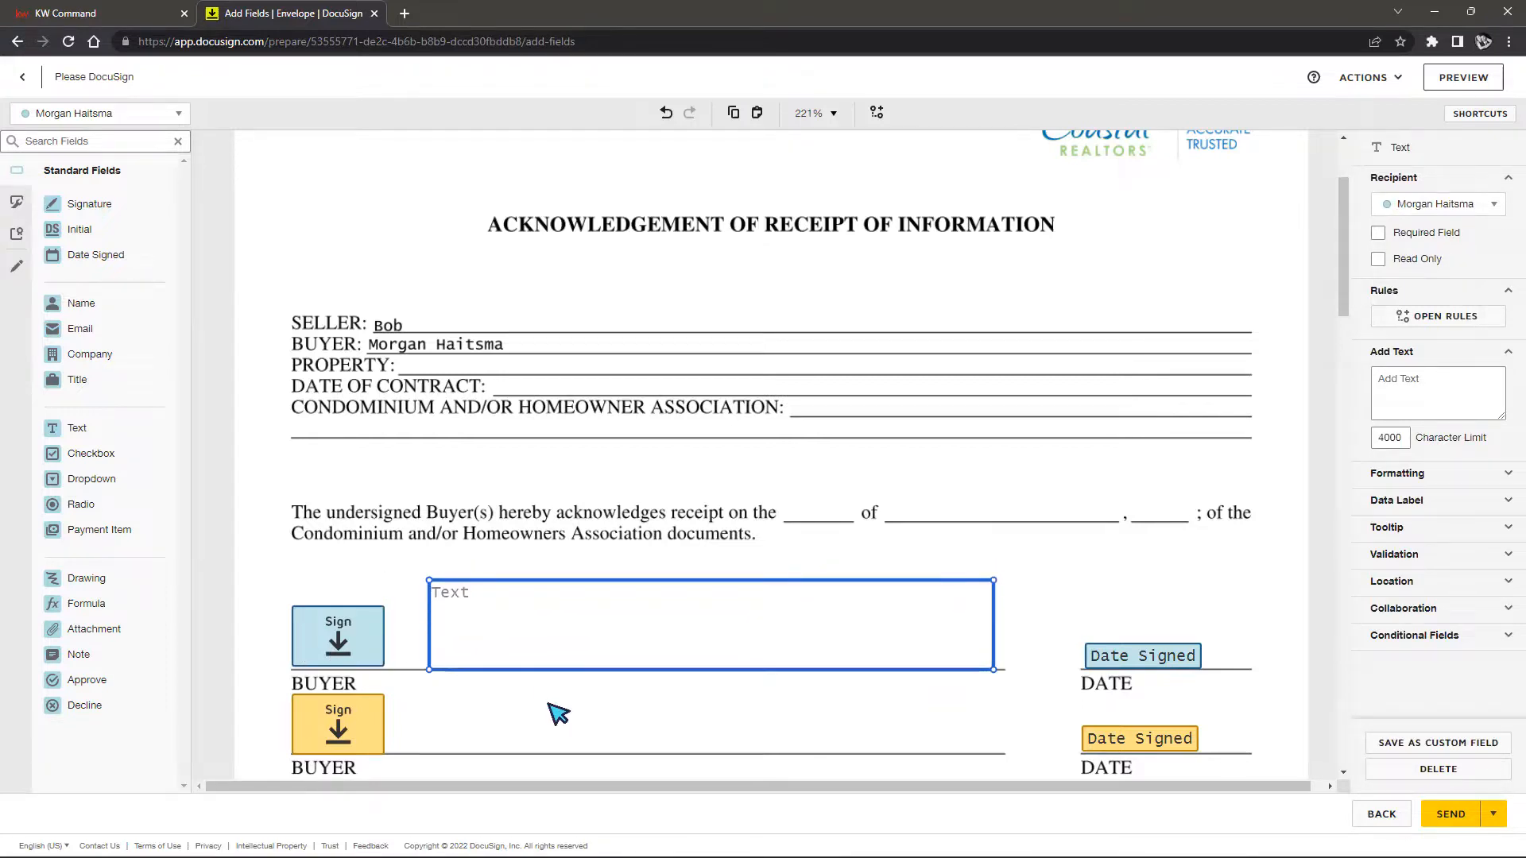
scroll(819, 636, "down", 4)
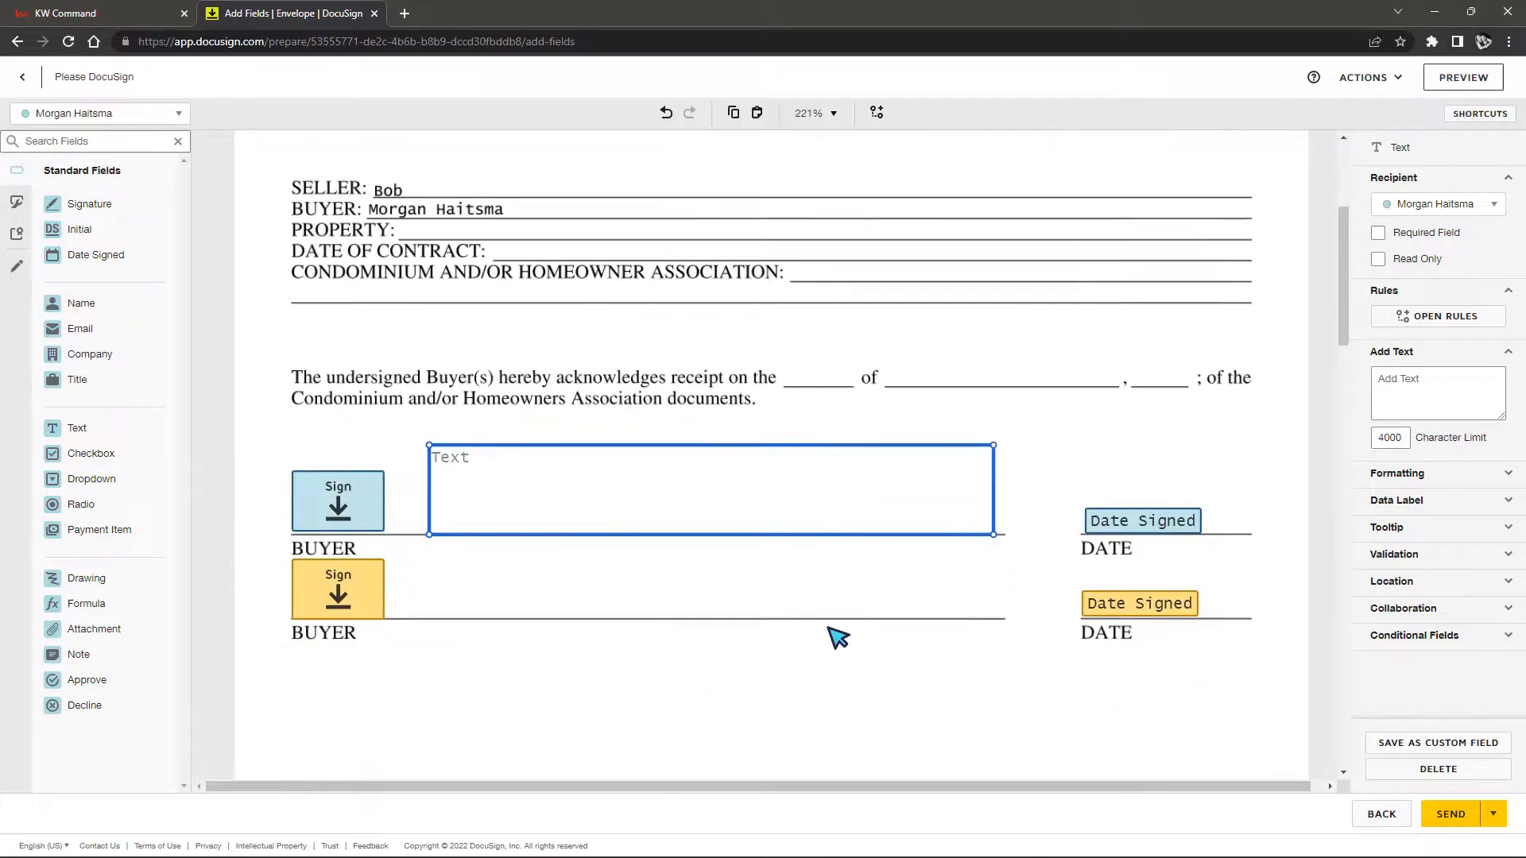
left_click_drag(783, 321, 644, 540)
left_click_drag(856, 574, 1215, 734)
Enter 'Pro's / Cons' as the text box's default text
left_click(1412, 379)
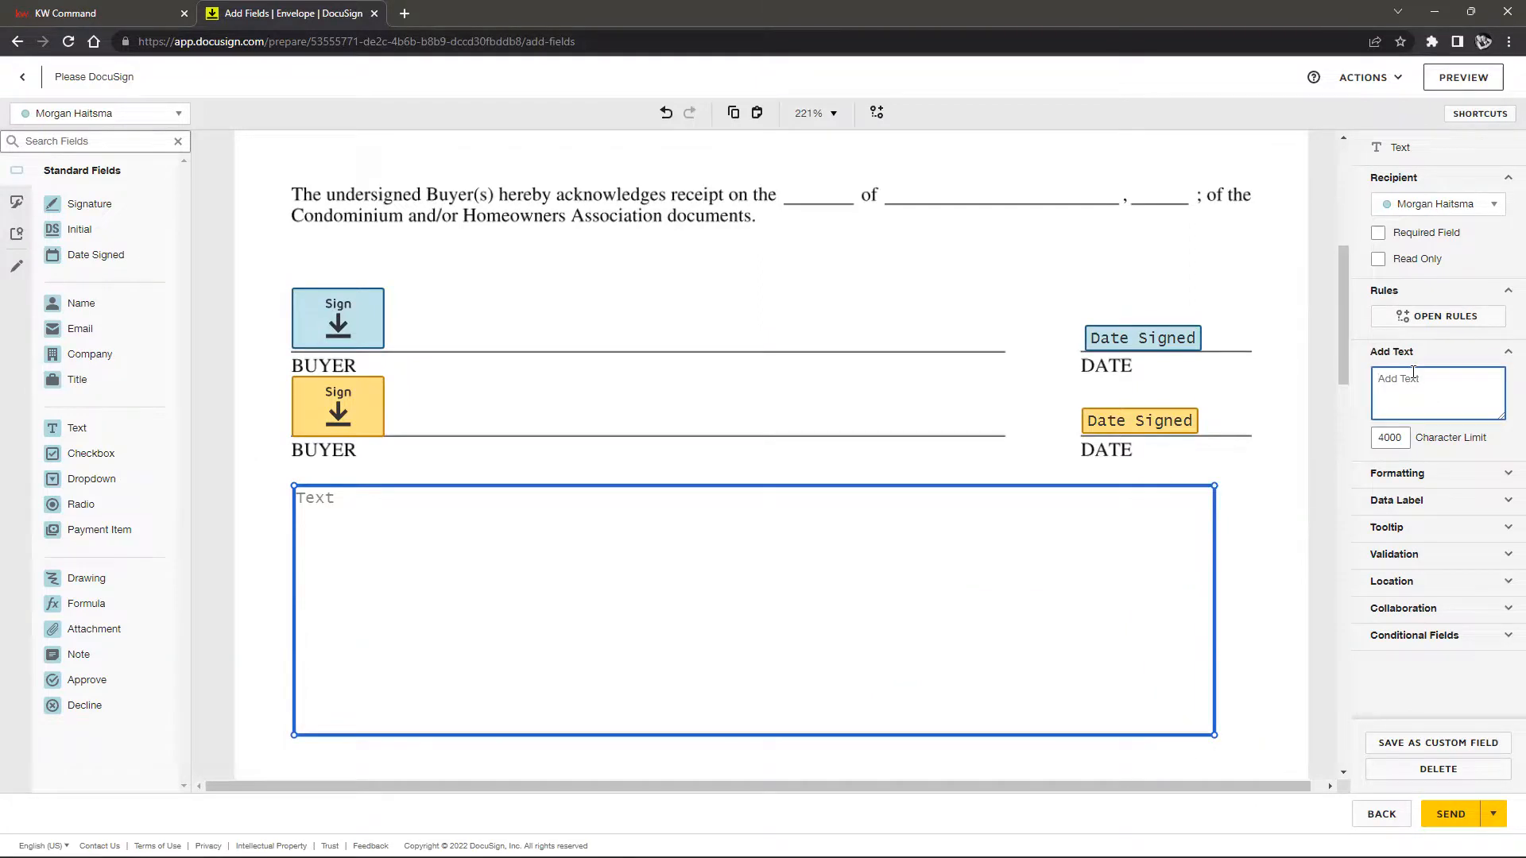
type("Pro's Cons")
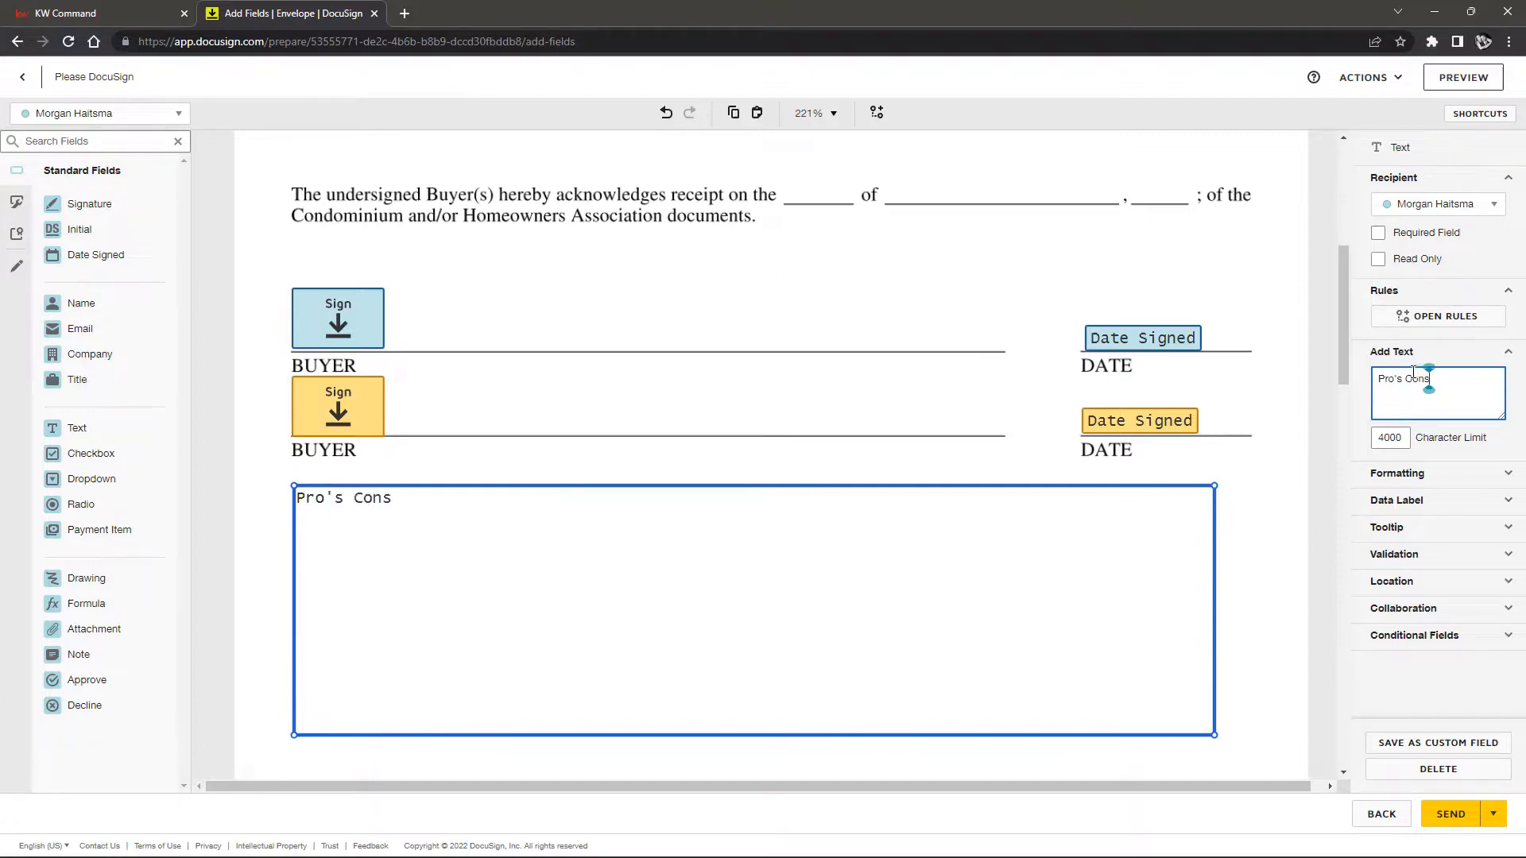
left_click(1403, 377)
type("/")
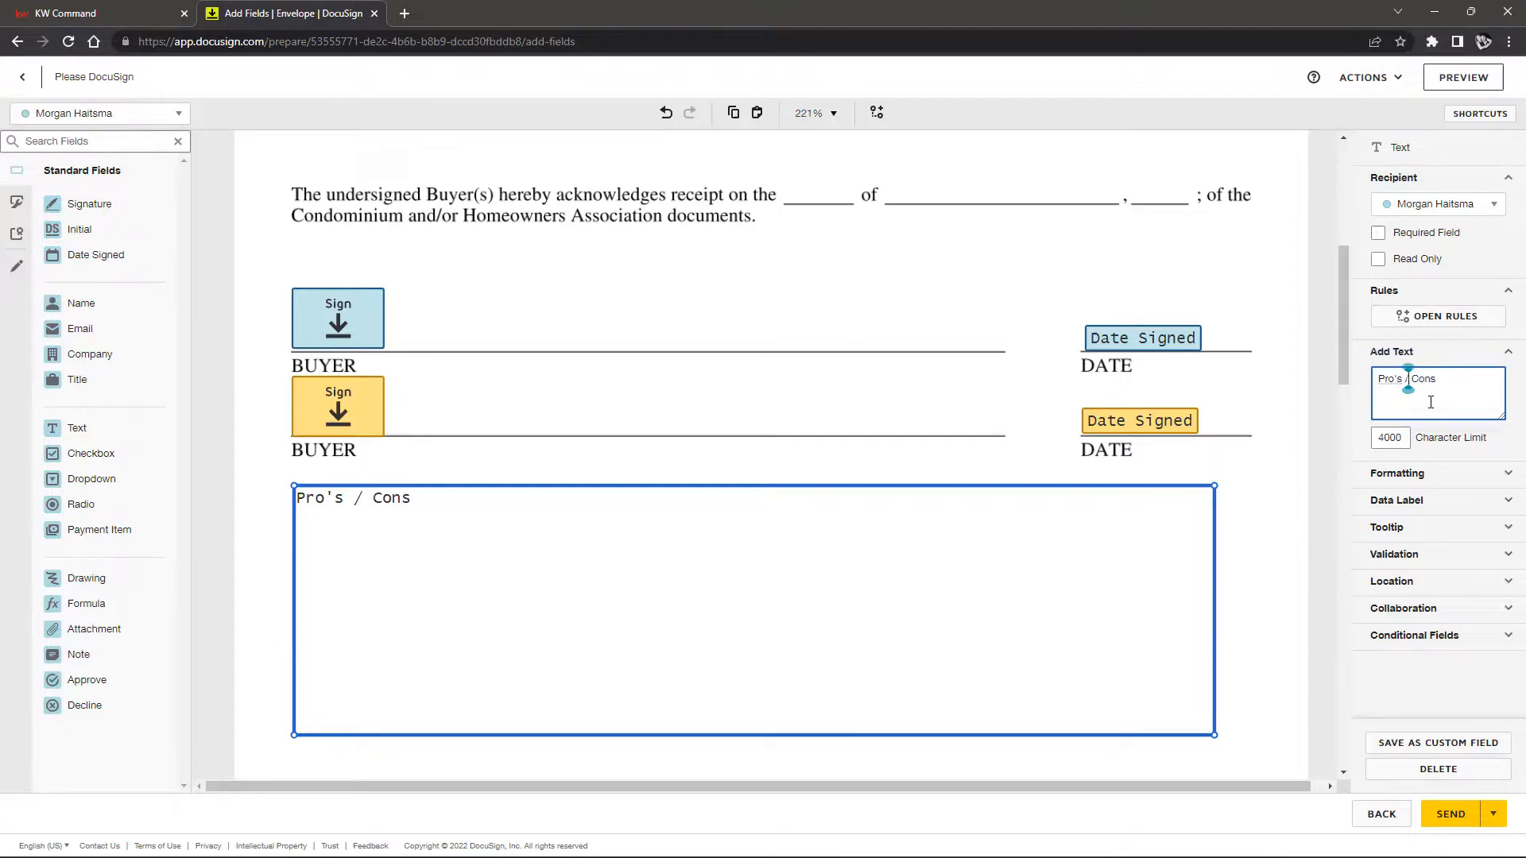
left_click(1267, 479)
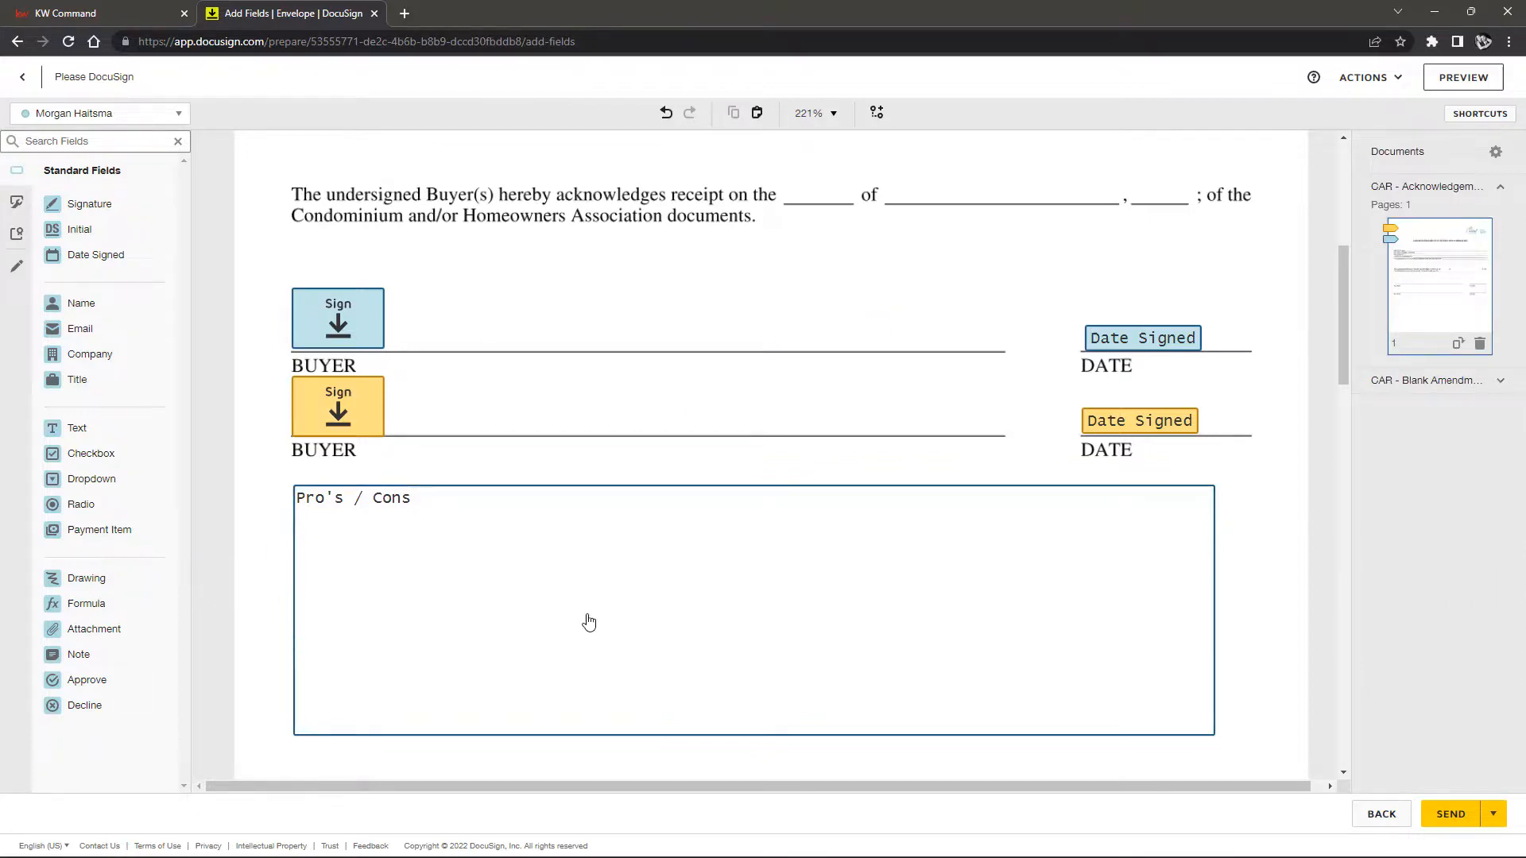
scroll(920, 623, "up", 3)
scroll(920, 623, "down", 3)
left_click(179, 117)
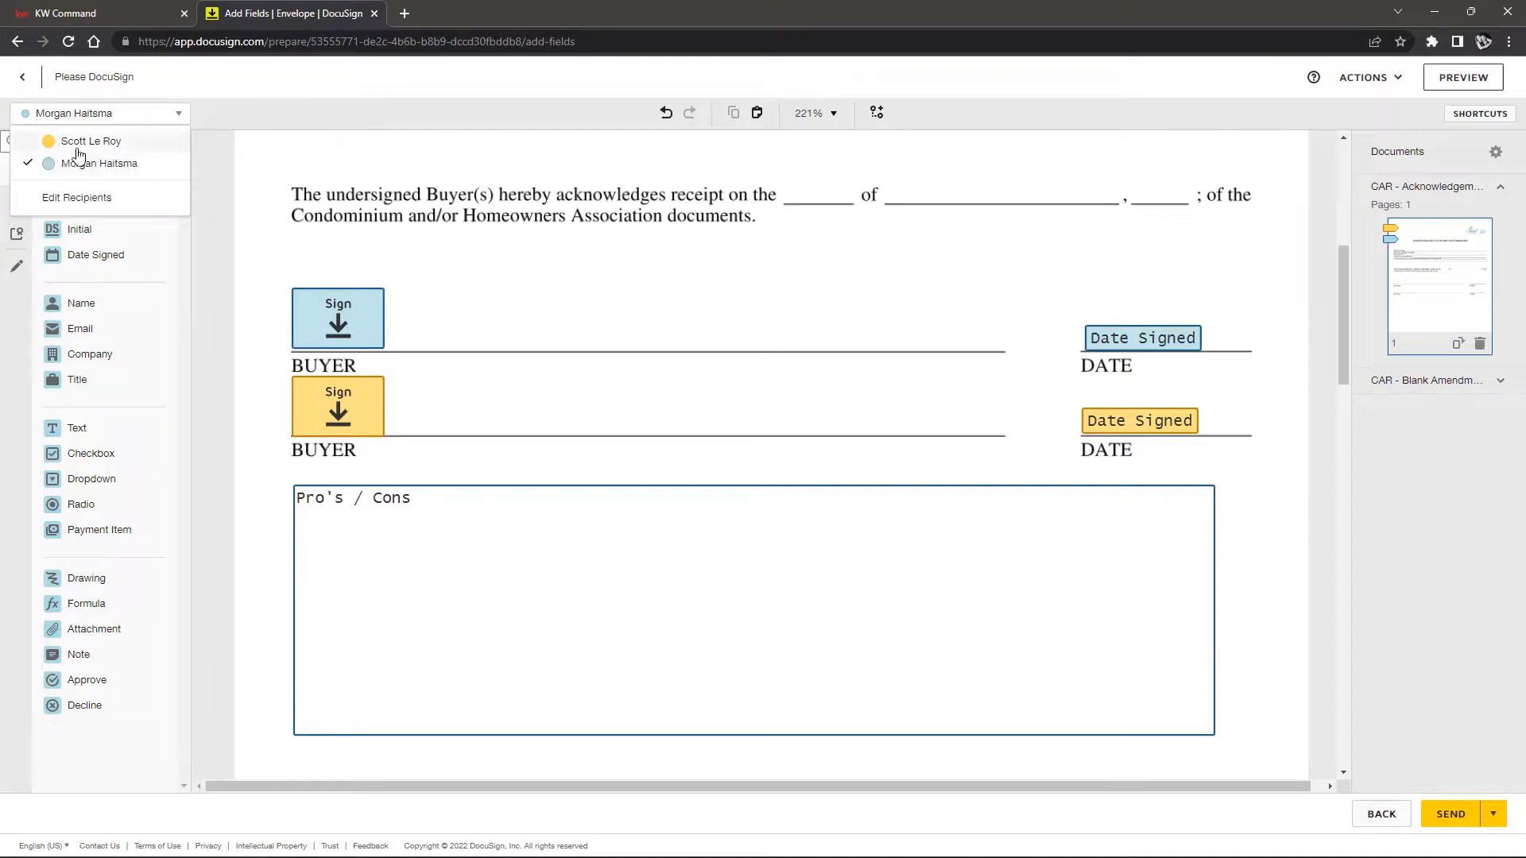
left_click(87, 163)
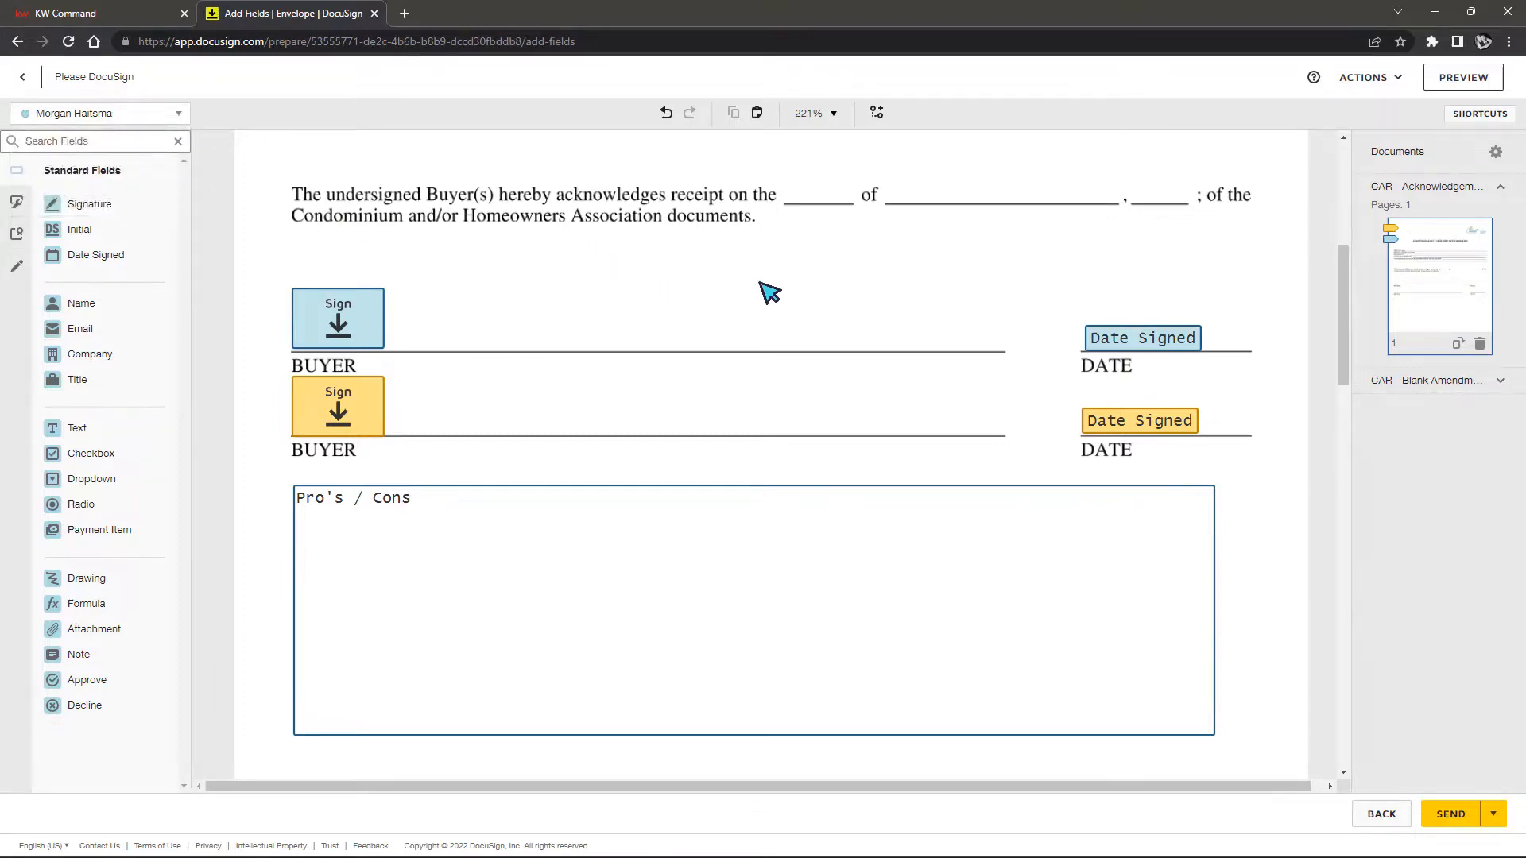
scroll(1158, 392, "up", 6)
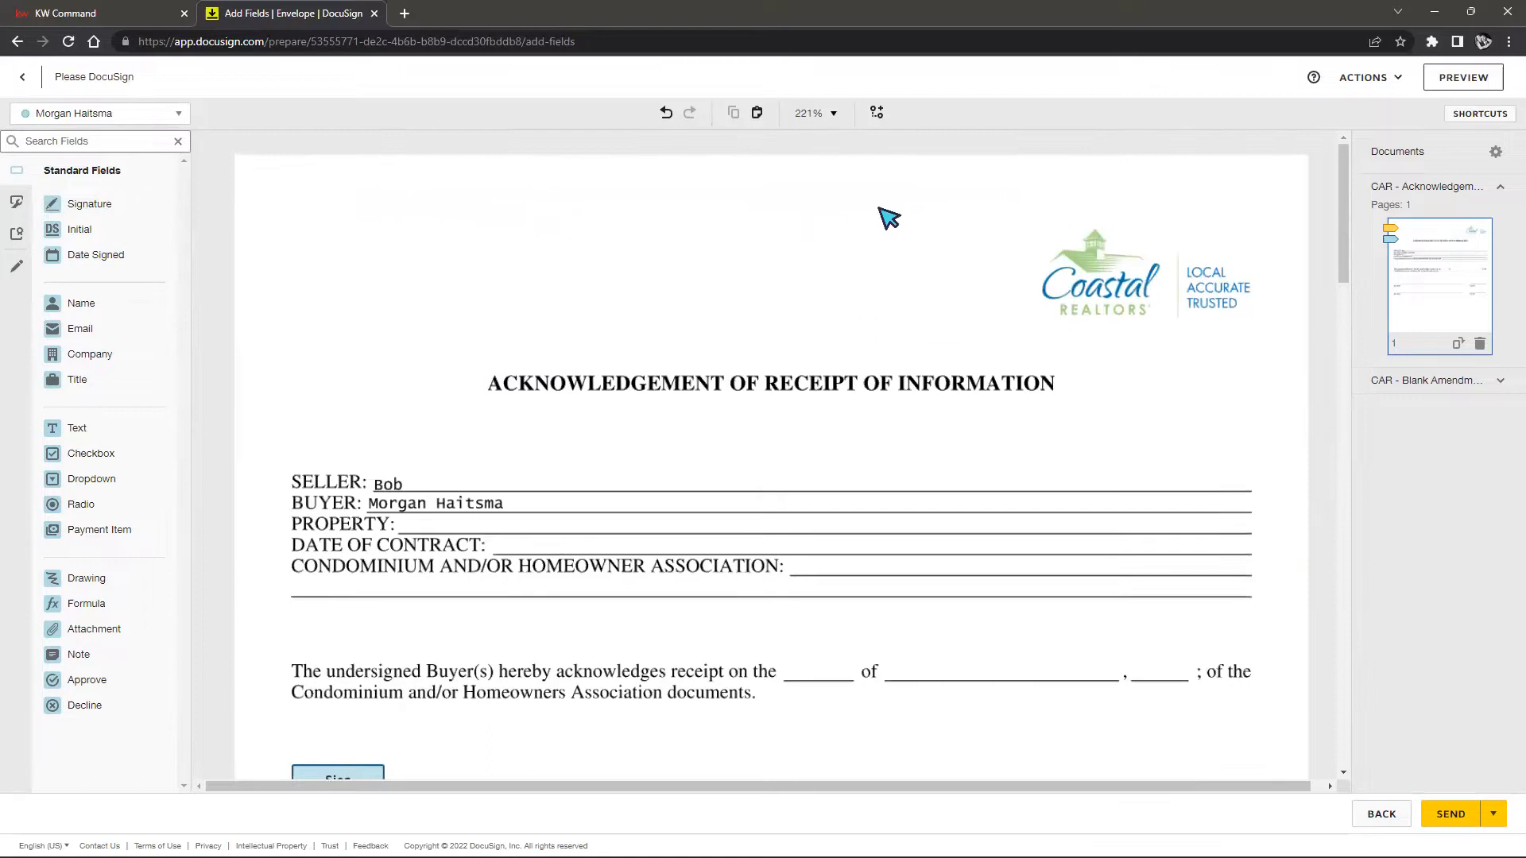
left_click(1364, 90)
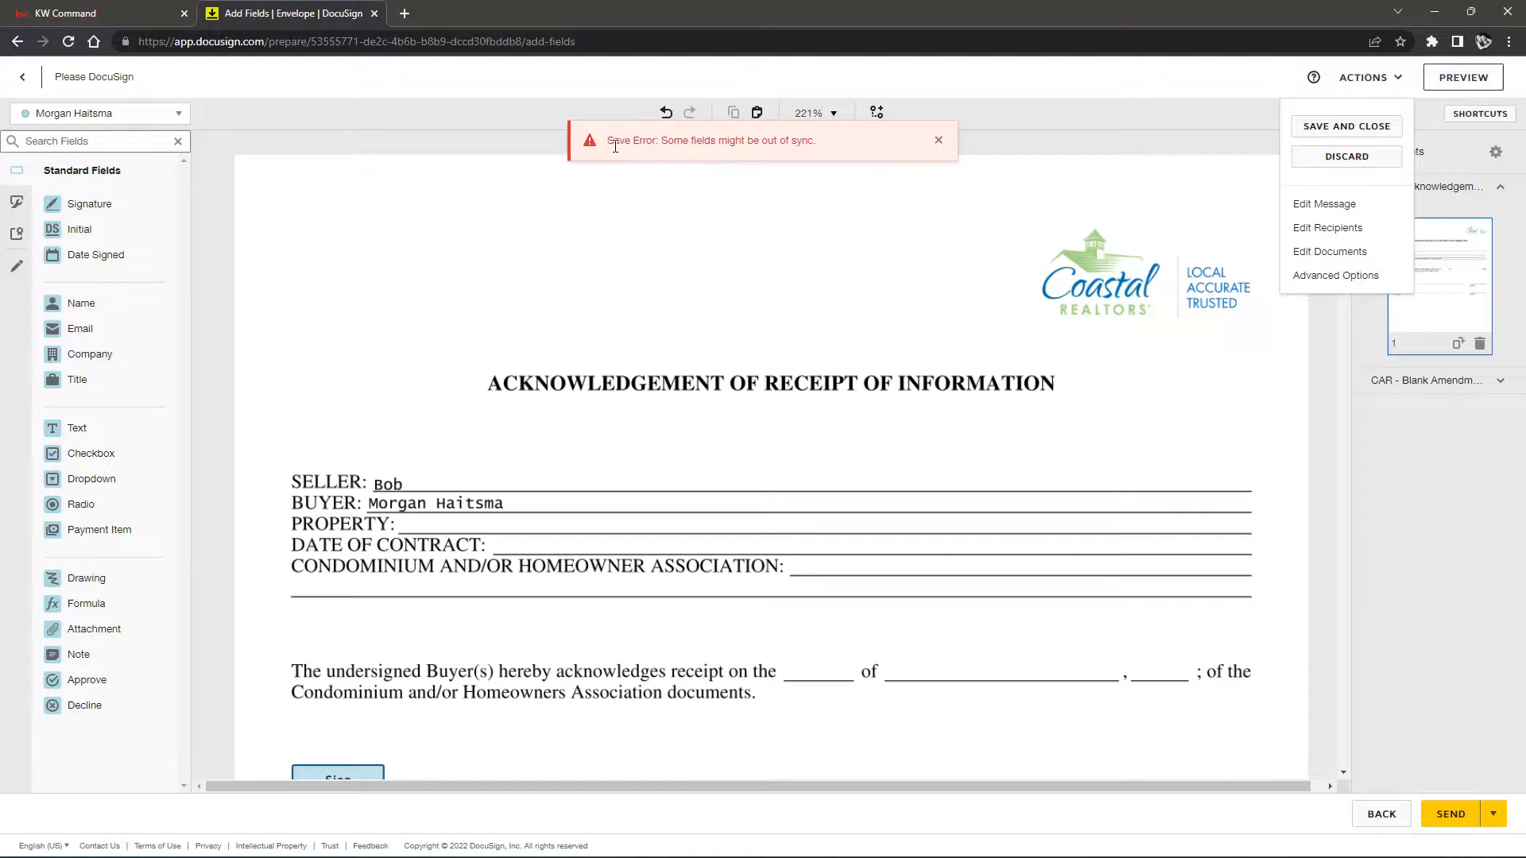
left_click(769, 249)
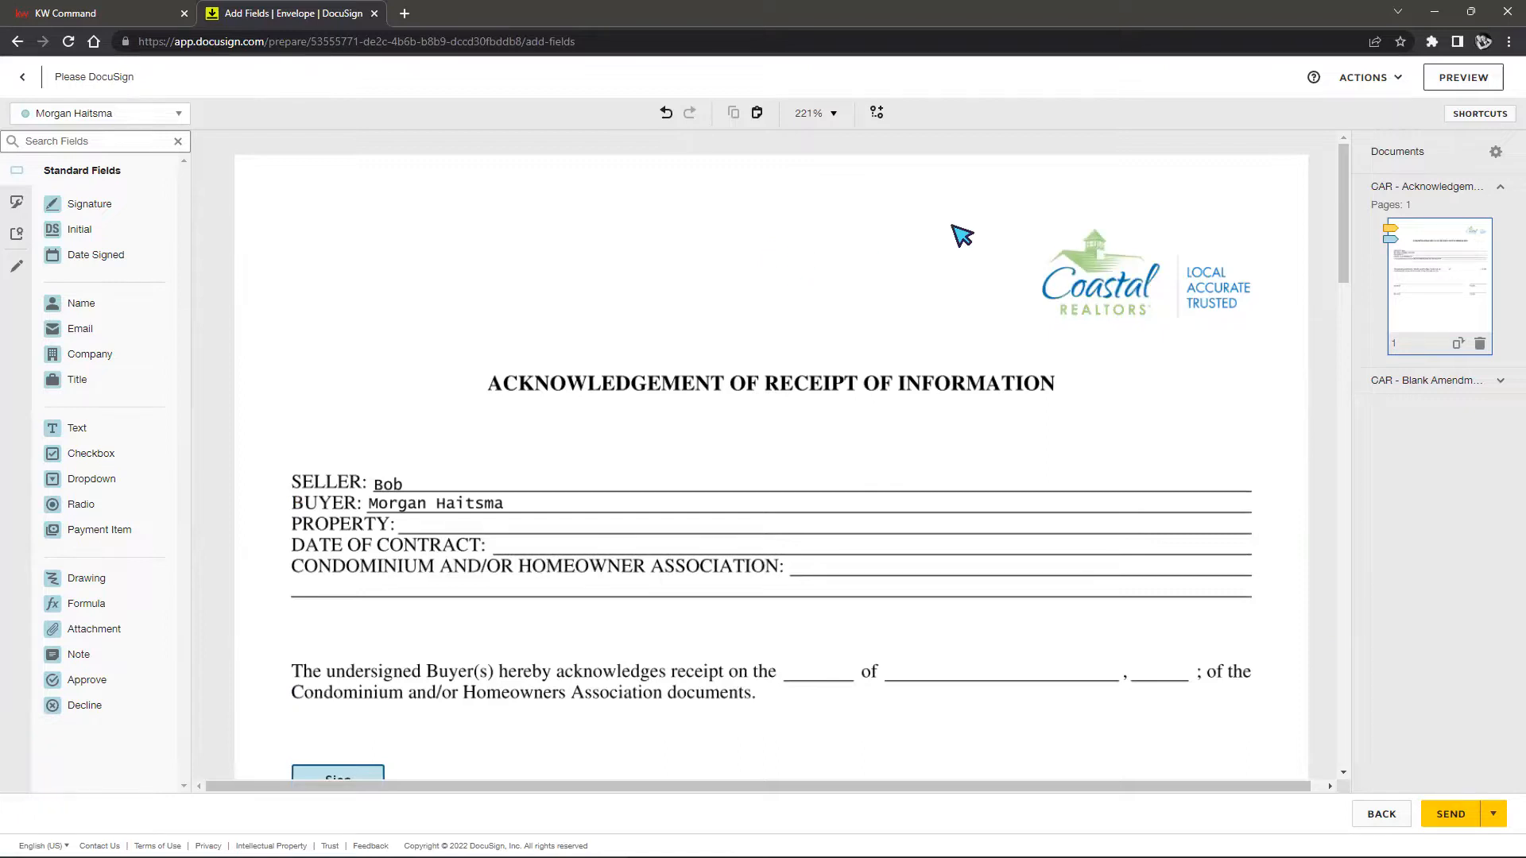
scroll(914, 349, "down", 2)
scroll(964, 360, "up", 2)
scroll(964, 360, "down", 1)
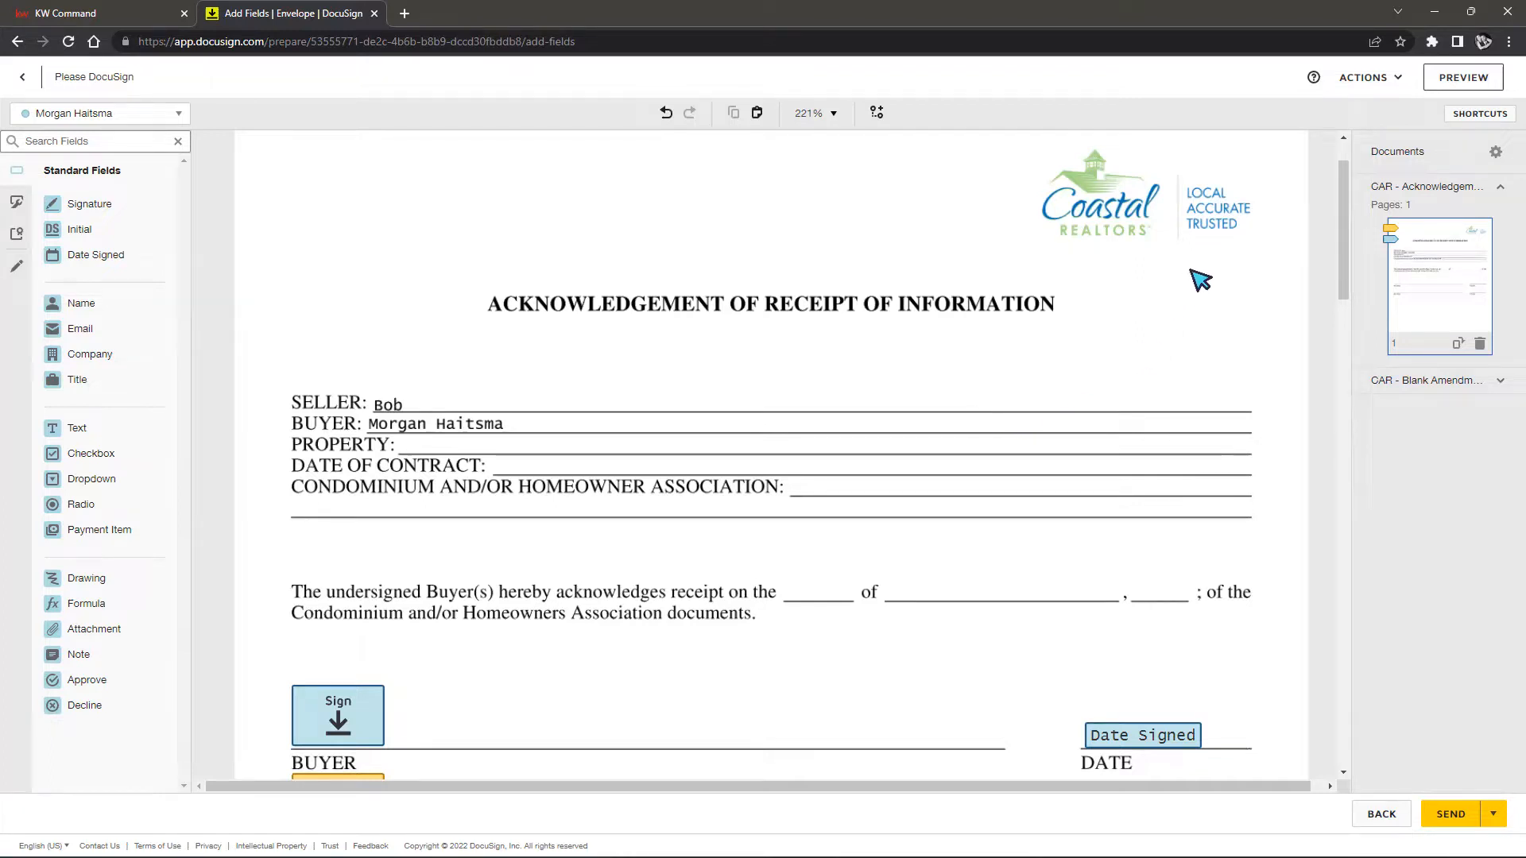
left_click(1458, 78)
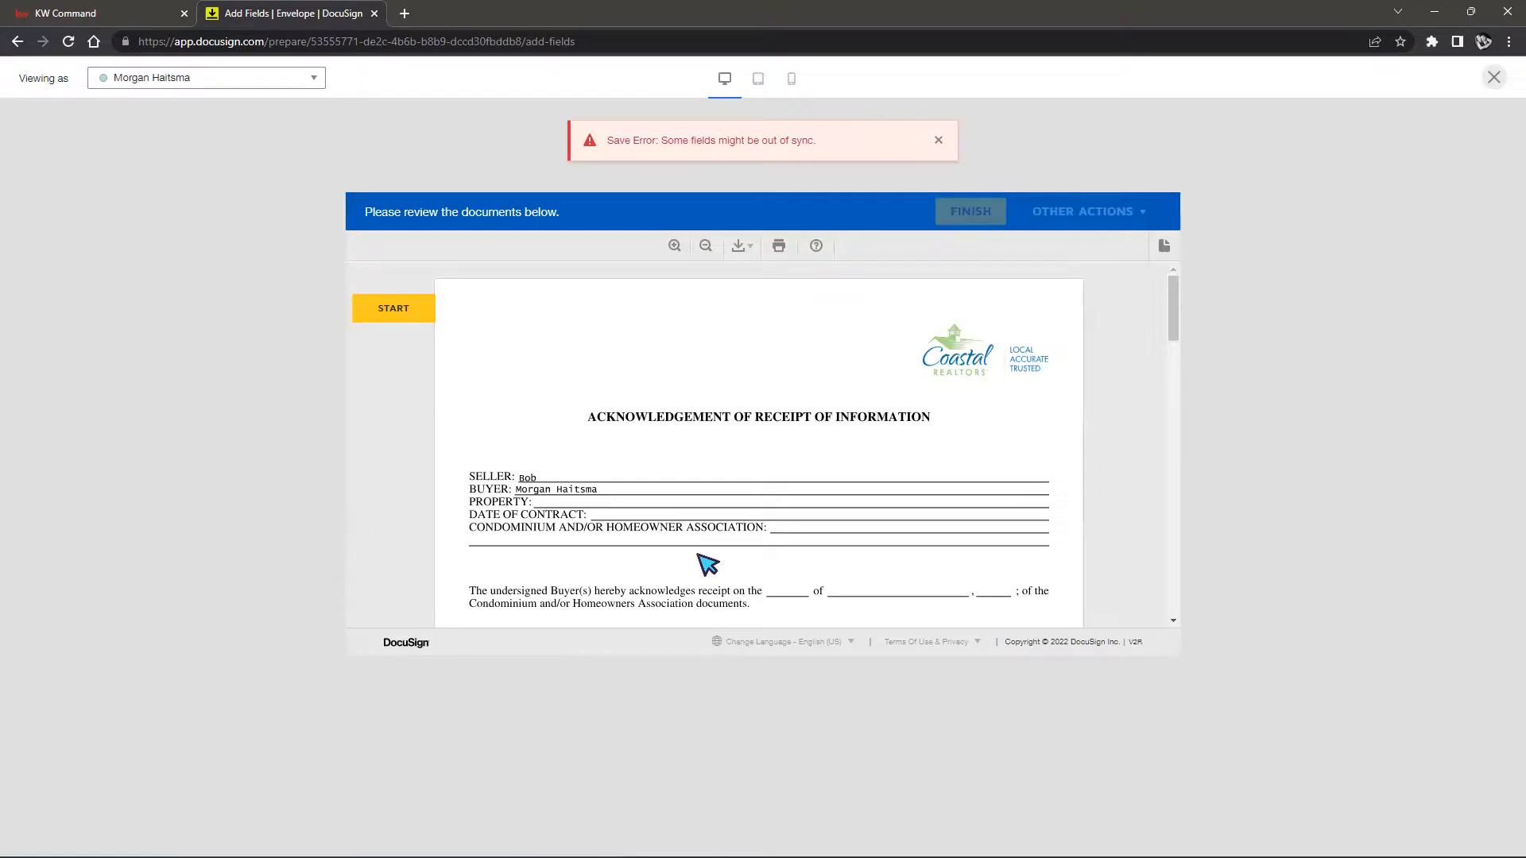
scroll(678, 412, "down", 3)
scroll(682, 409, "down", 1)
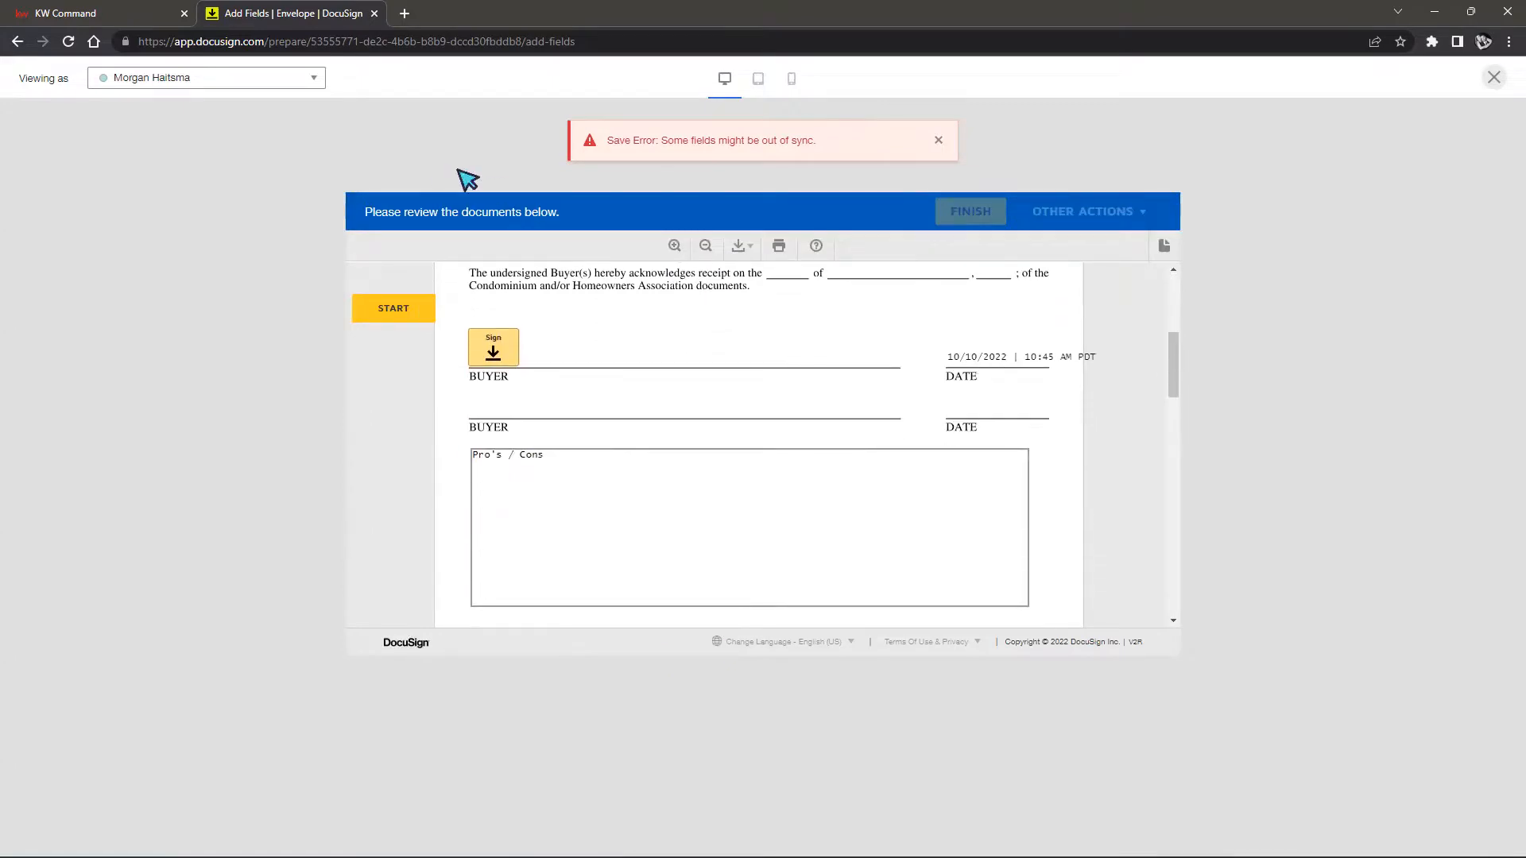
scroll(879, 368, "down", 2)
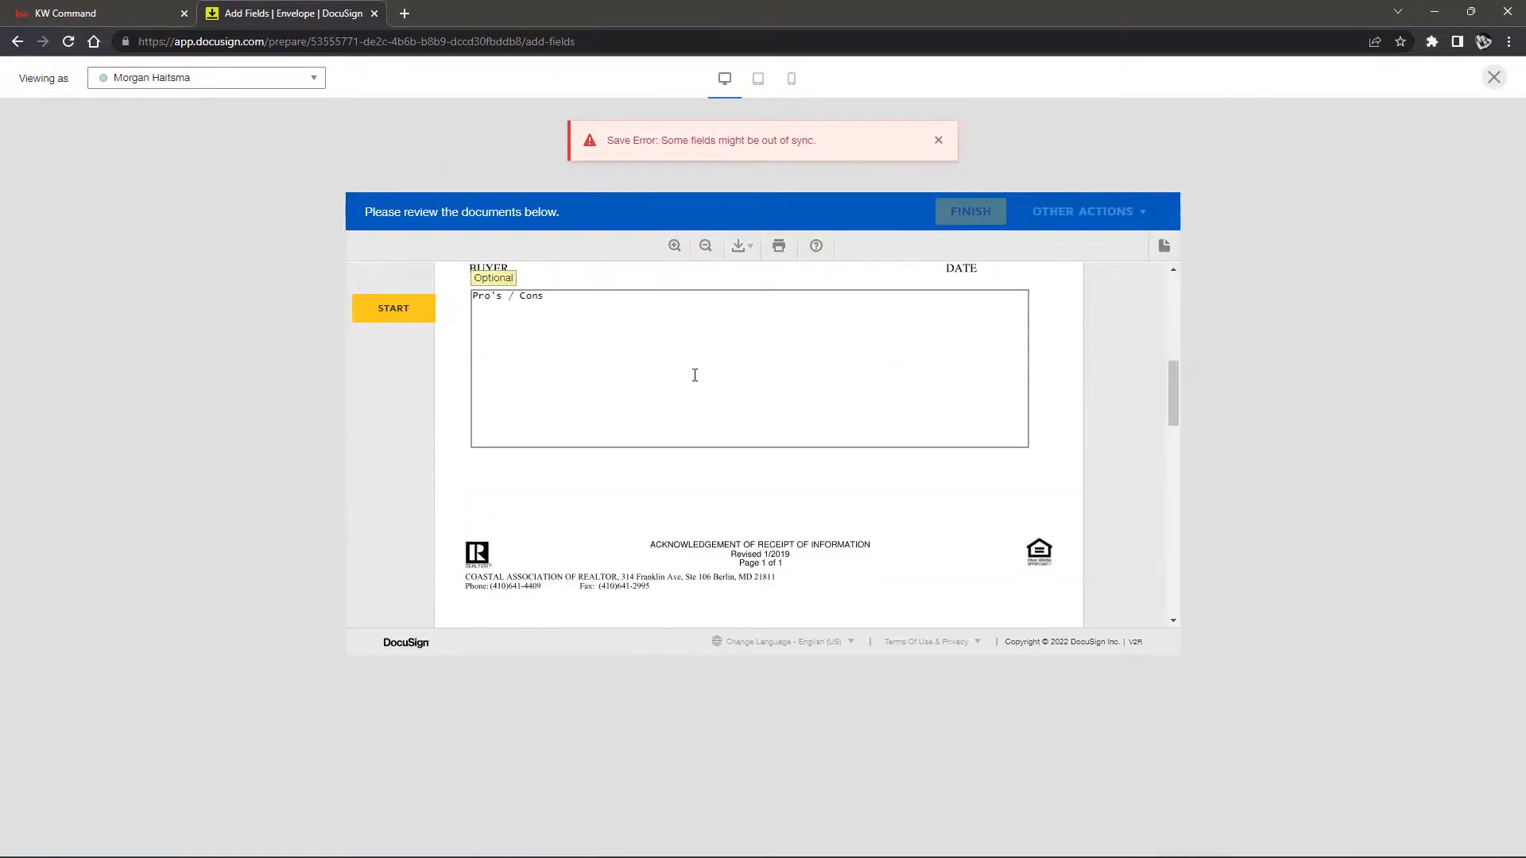
scroll(660, 398, "up", 3)
scroll(1077, 392, "up", 1)
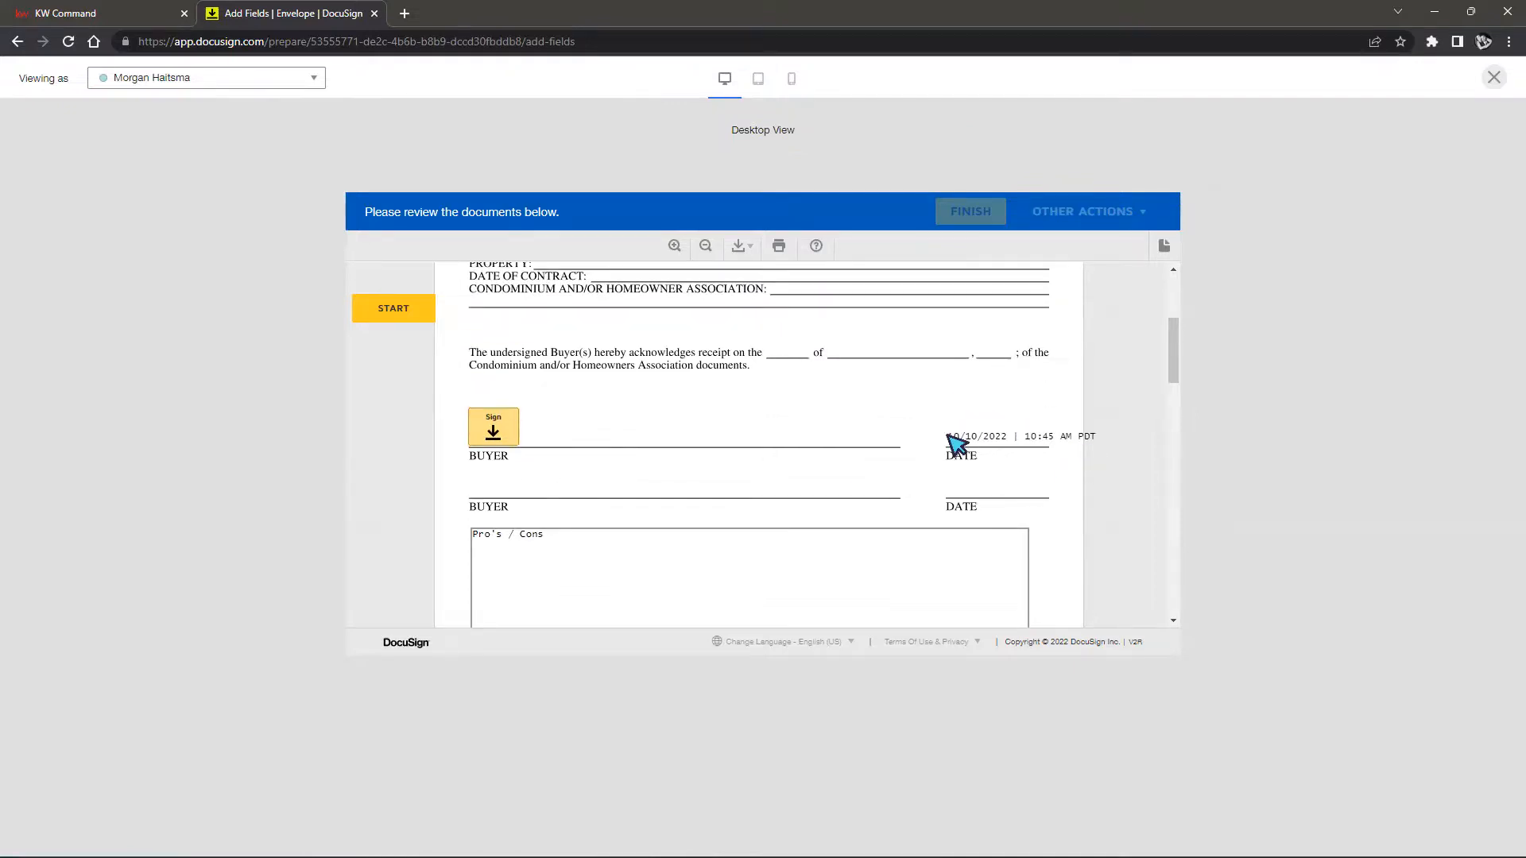
left_click_drag(950, 436, 1058, 442)
left_click(1059, 442)
Preview the documents in tablet and mobile layouts, then return to desktop view
left_click(759, 81)
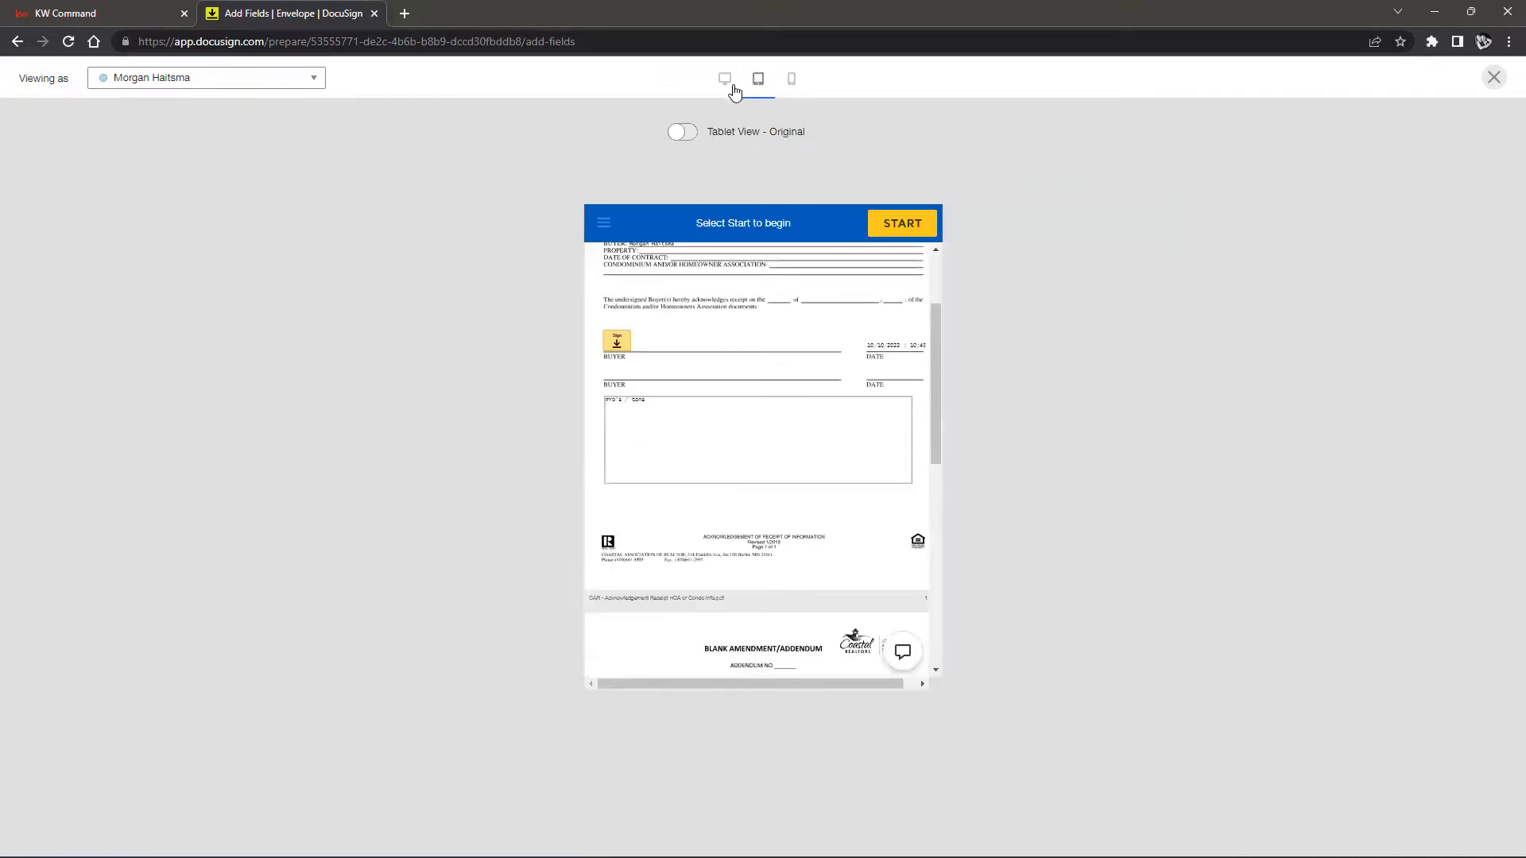
left_click(793, 79)
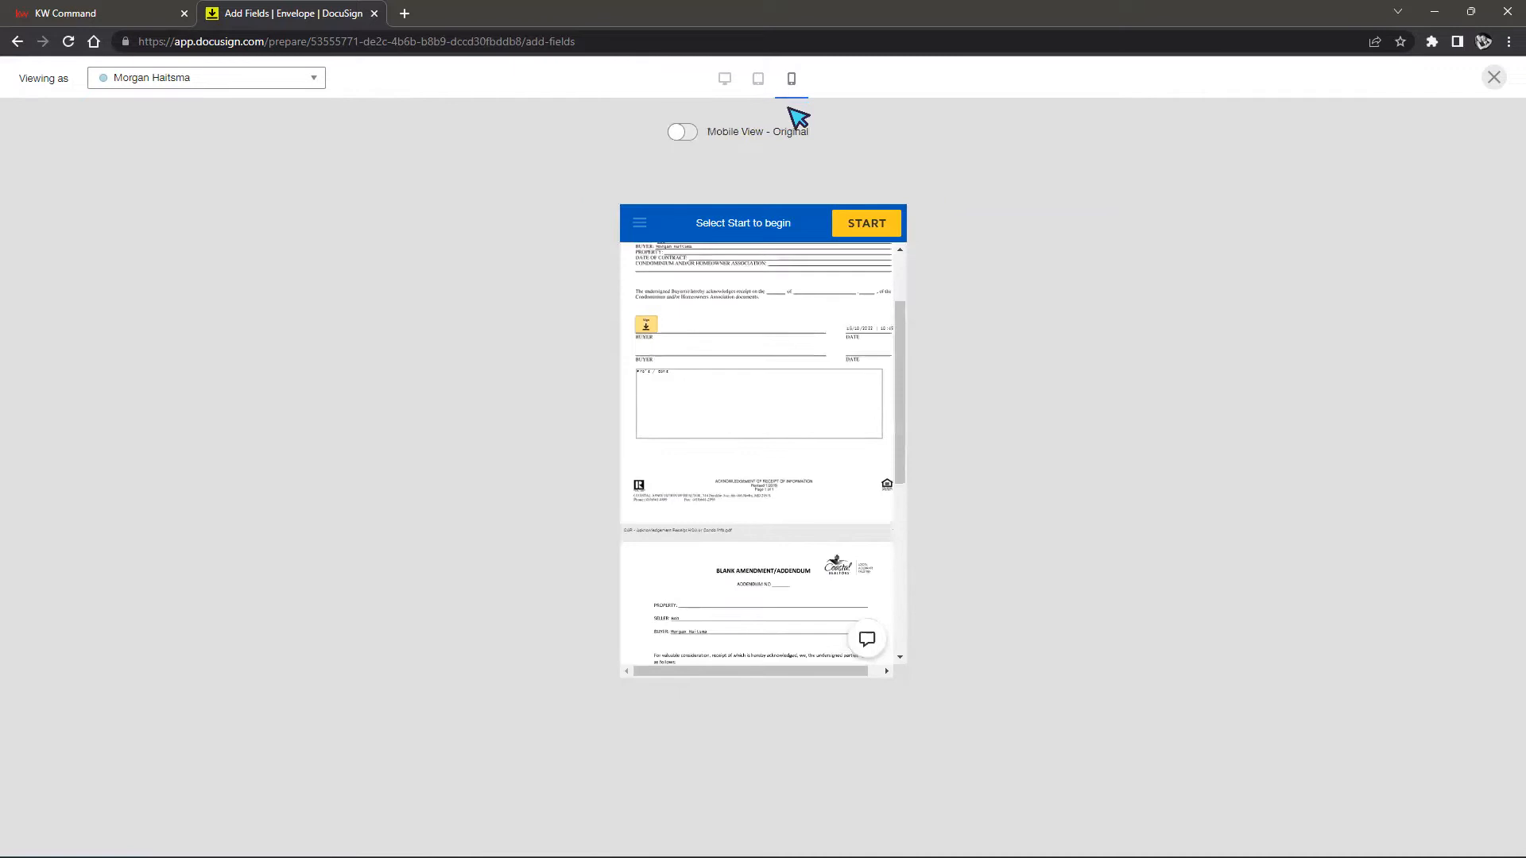
left_click(755, 84)
left_click(724, 78)
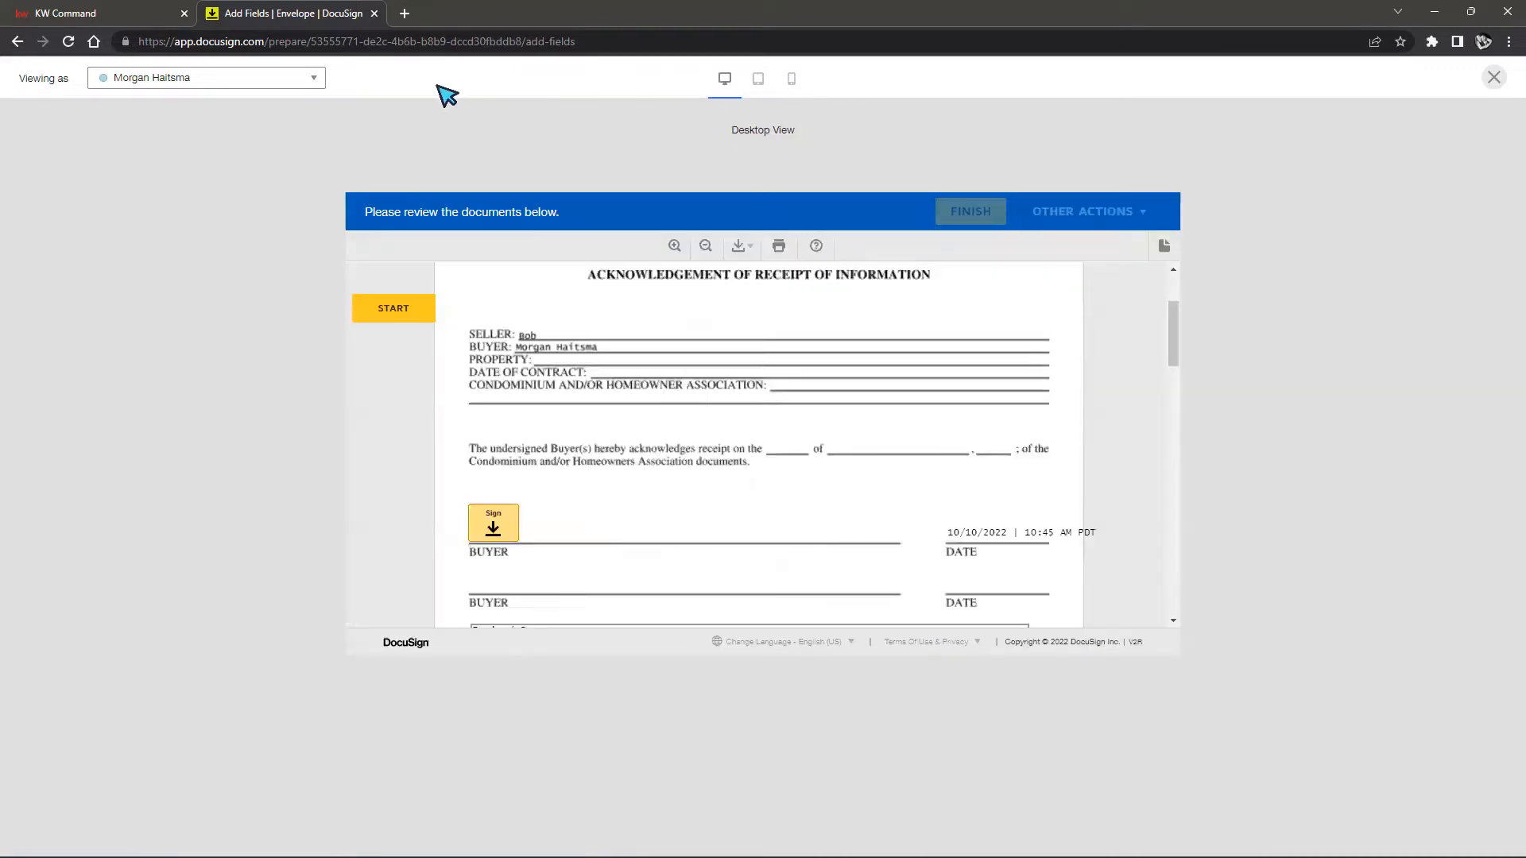
Switch the preview's Viewing as recipient to the other recipient
left_click(312, 81)
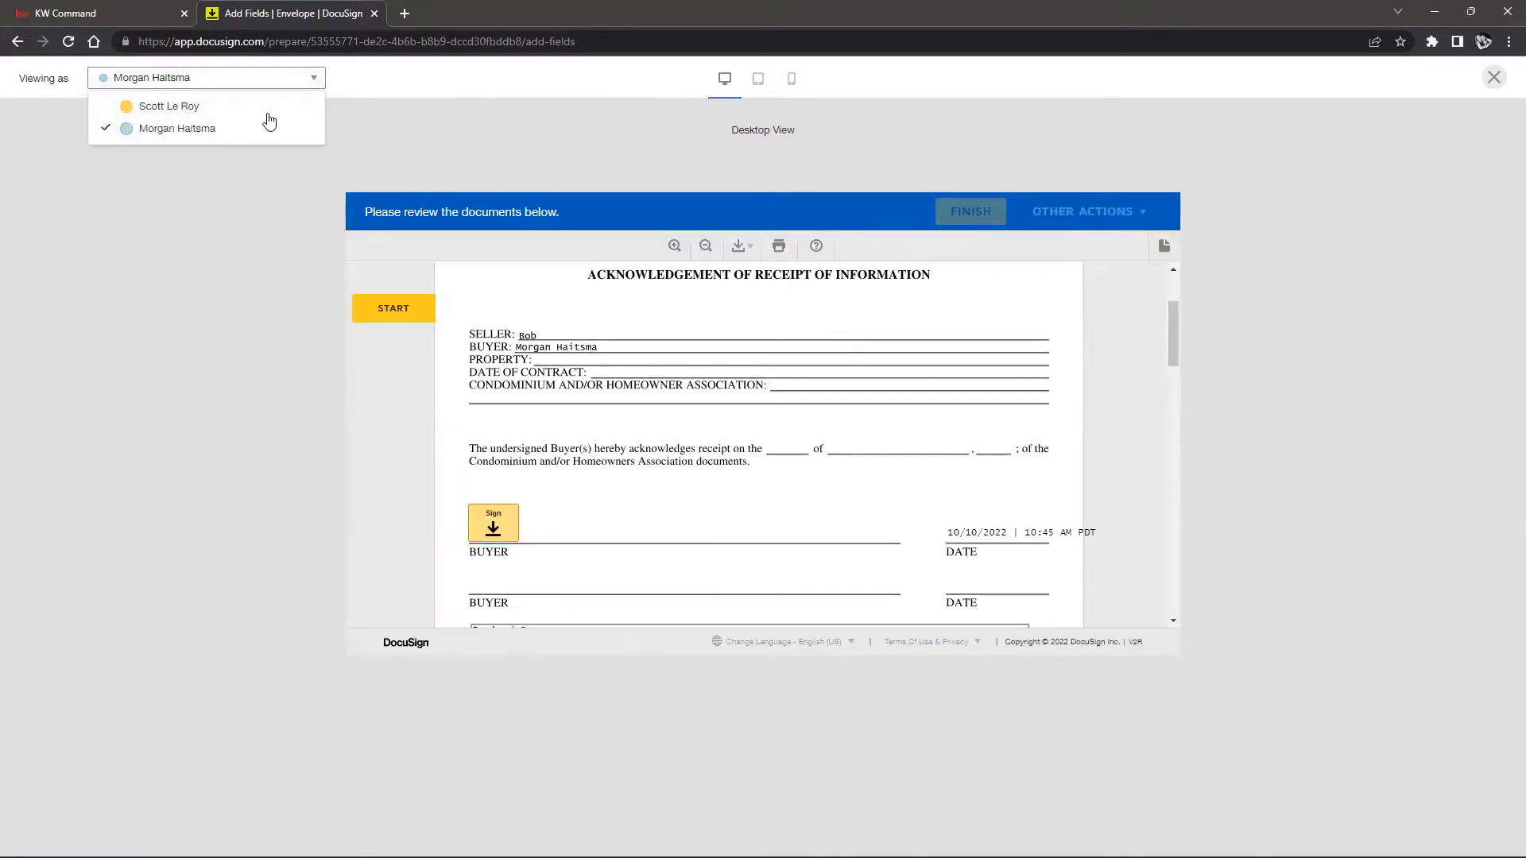
left_click(175, 131)
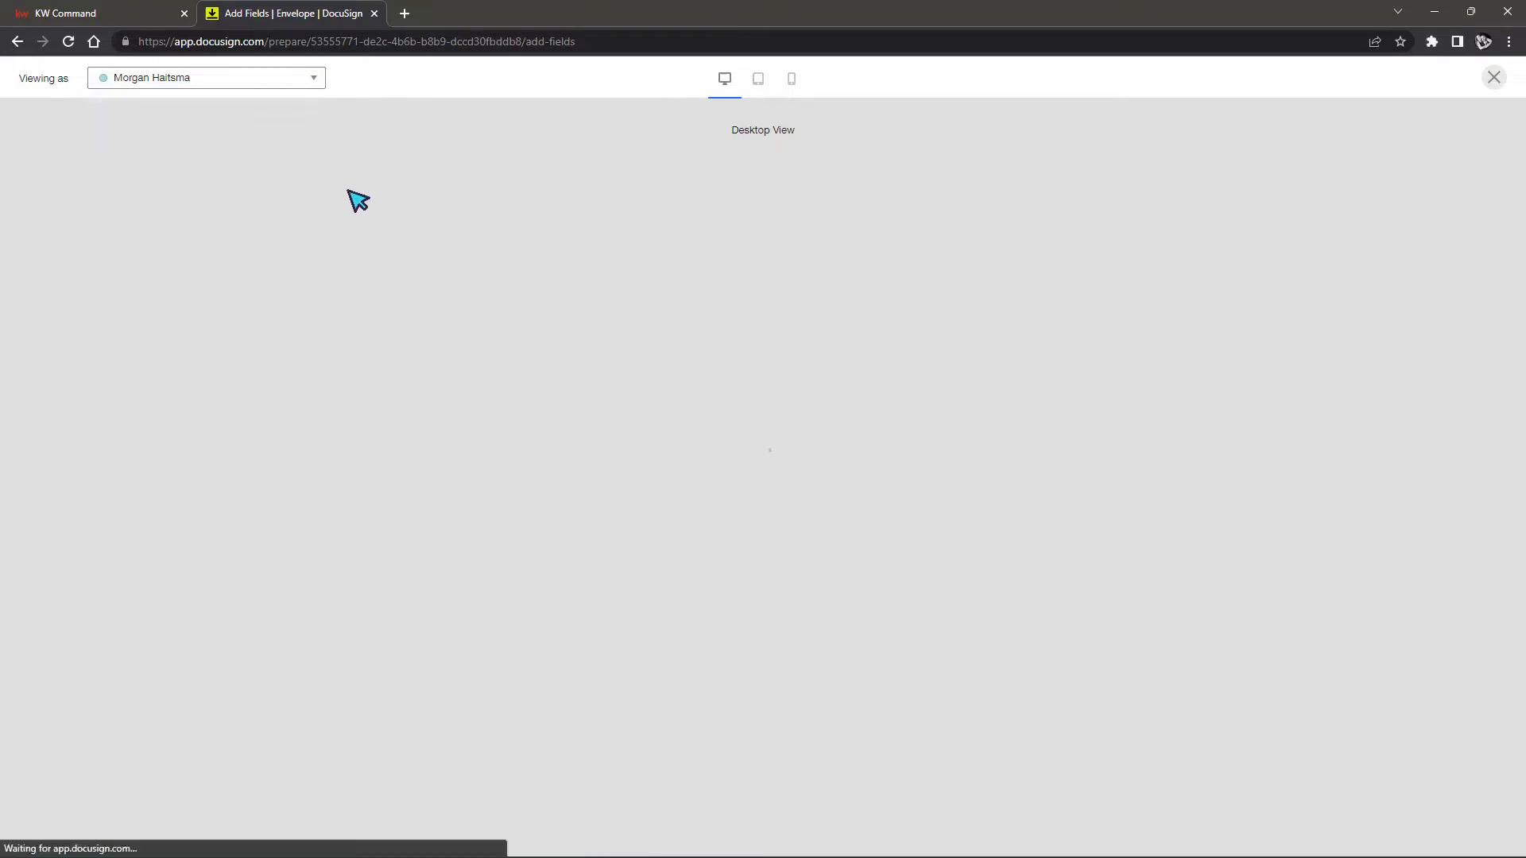
left_click(311, 81)
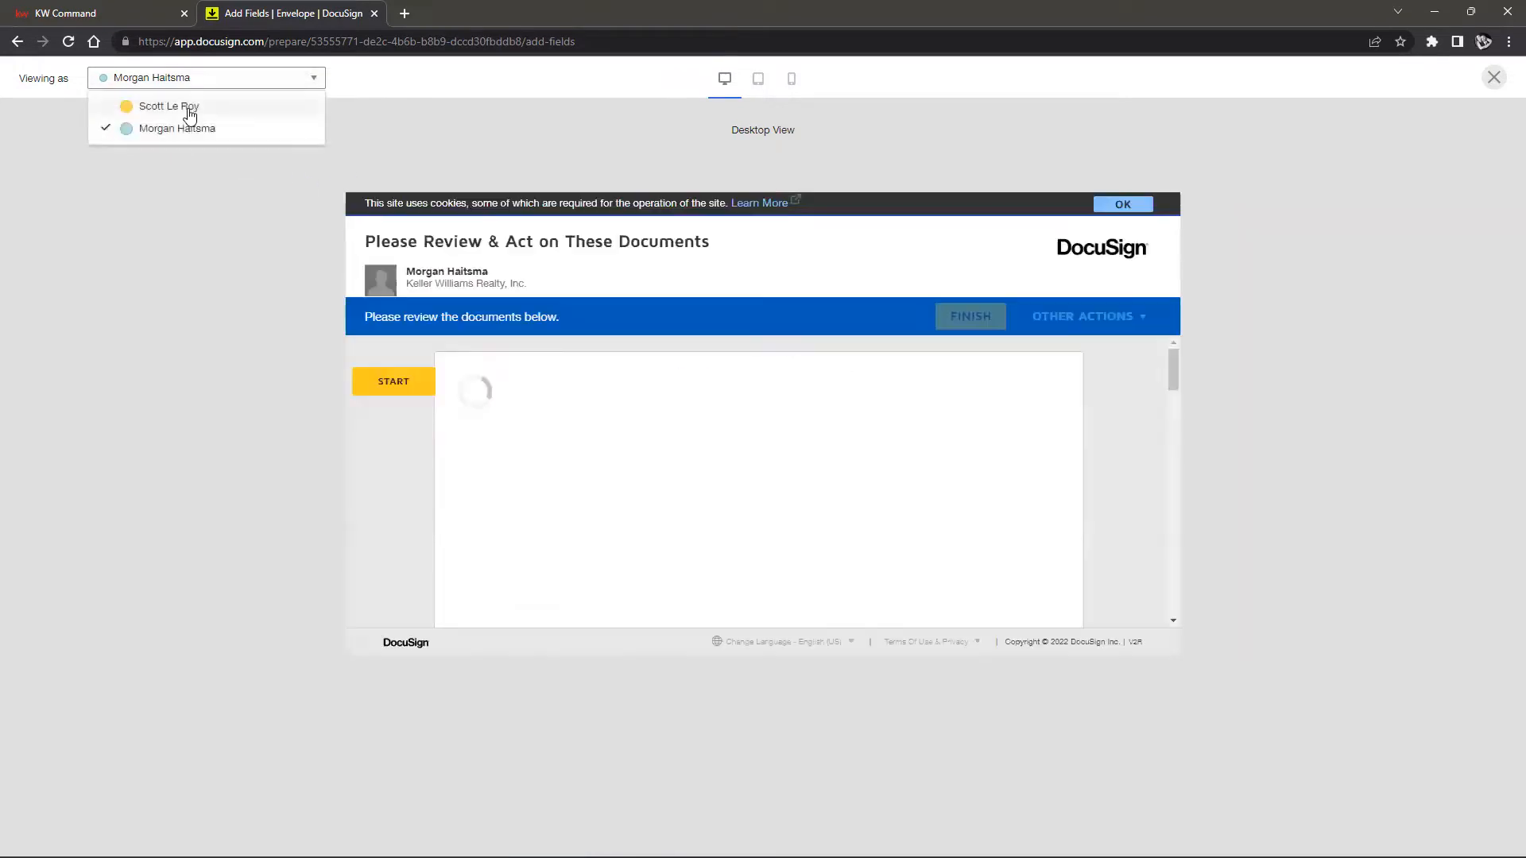
left_click(191, 108)
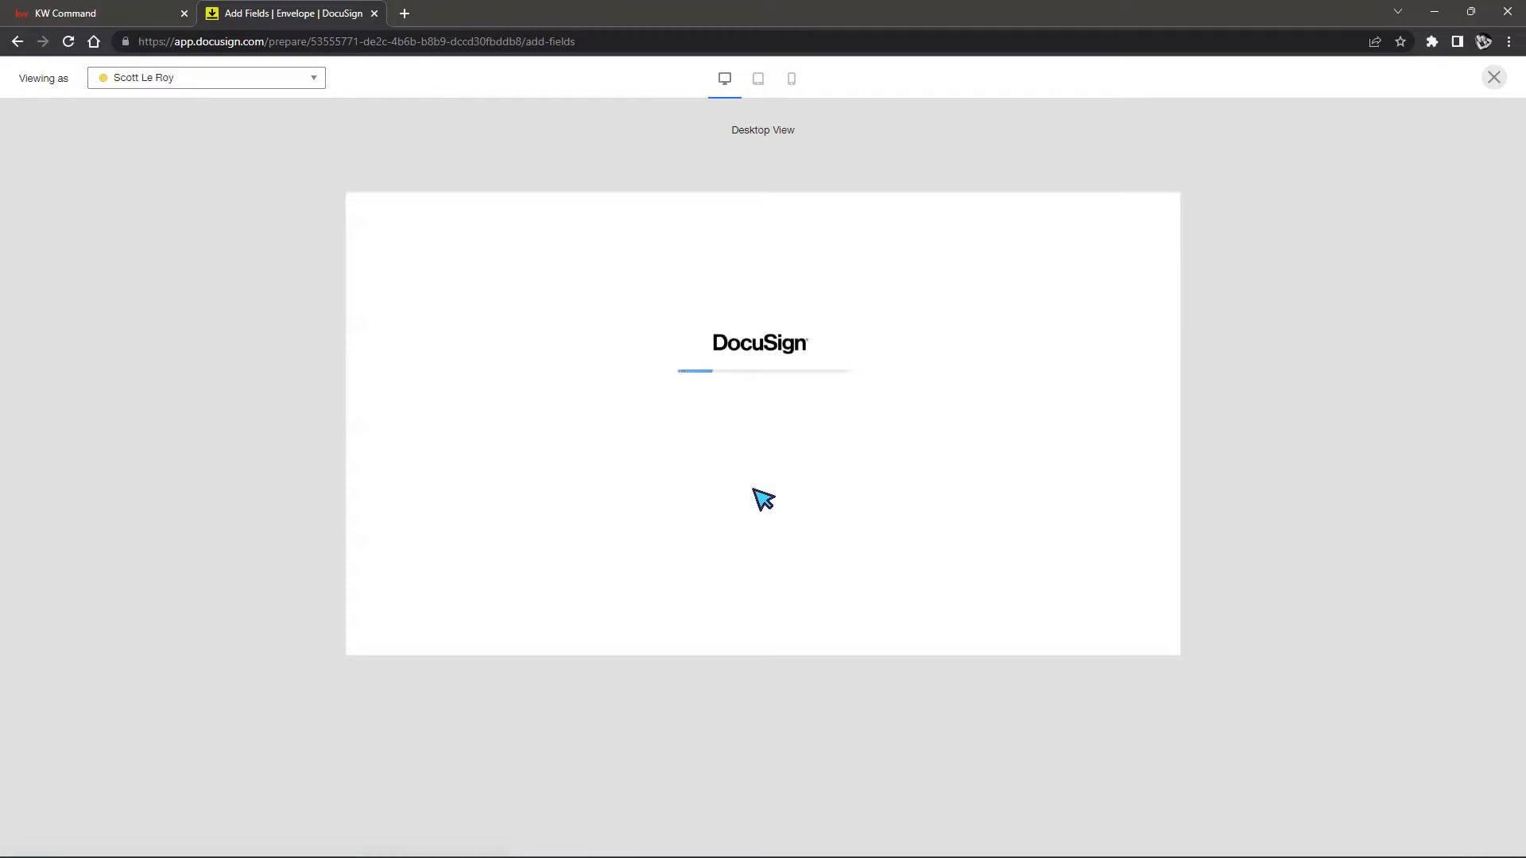
scroll(909, 376, "down", 10)
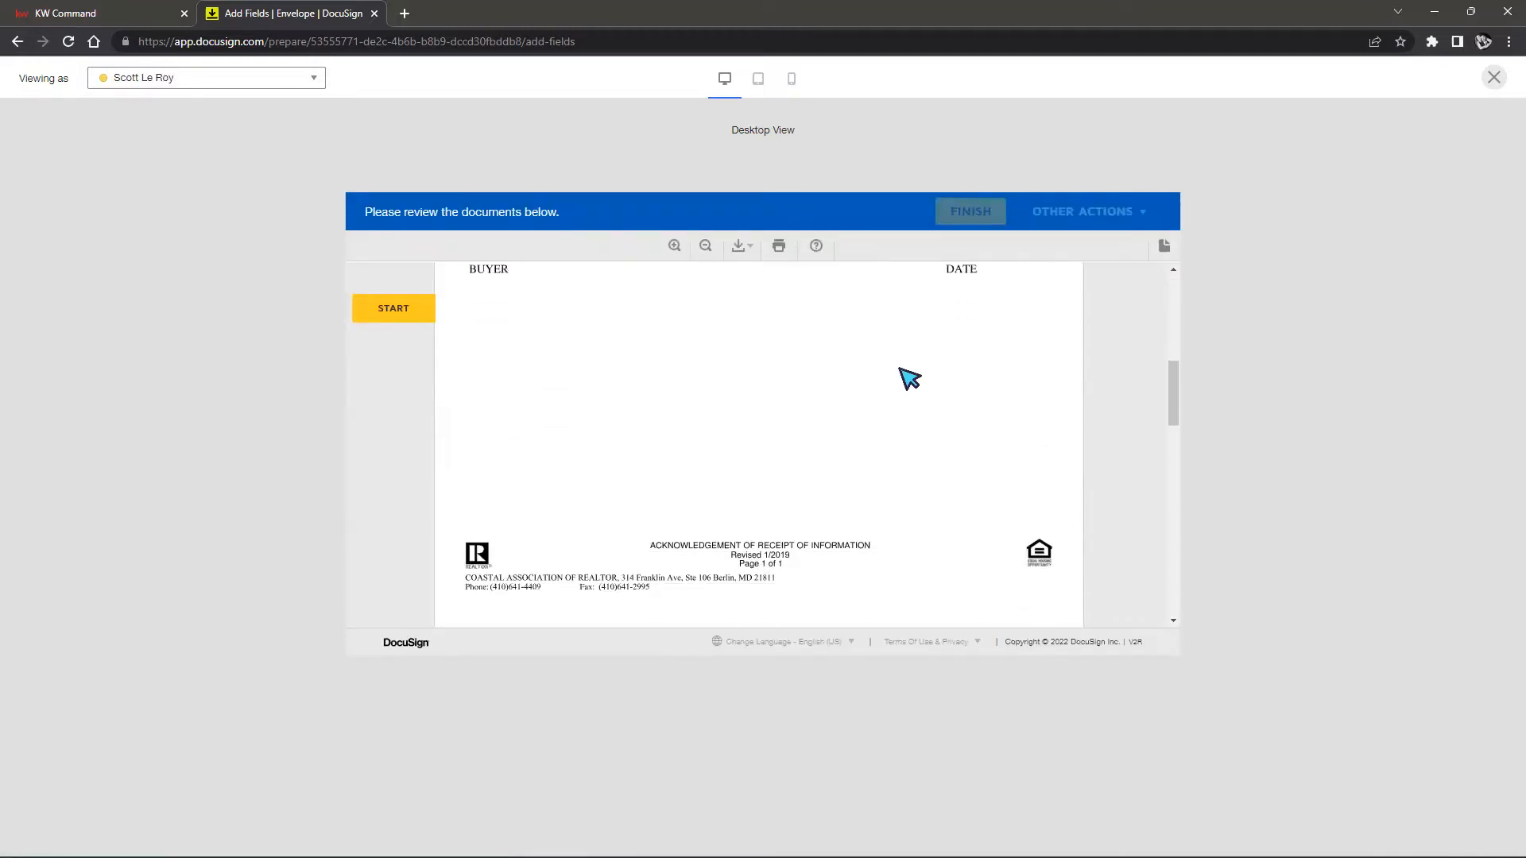
scroll(909, 376, "up", 8)
scroll(909, 376, "up", 3)
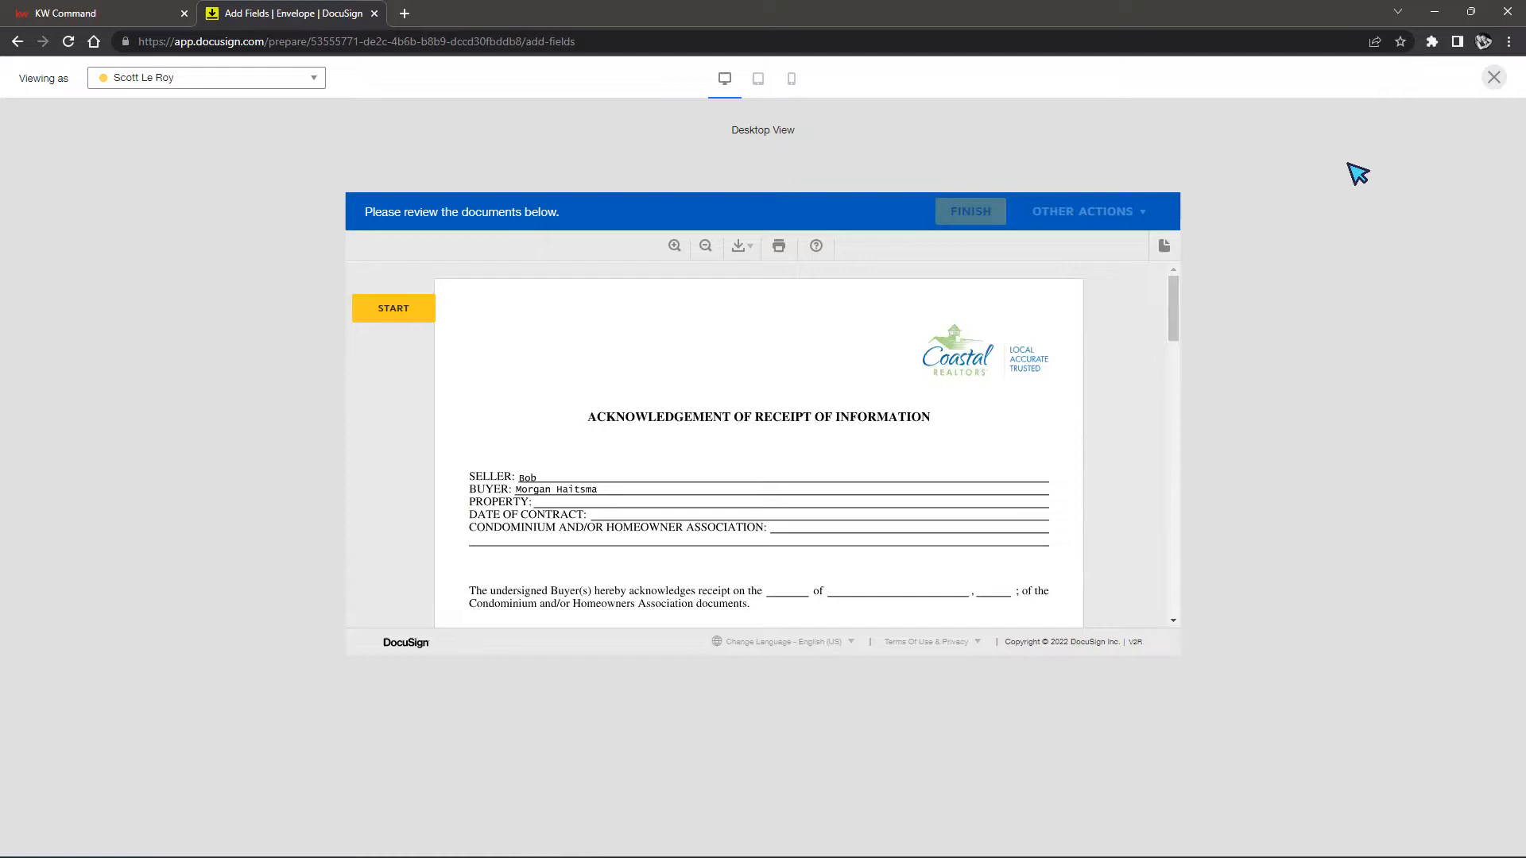
Close the preview and use Save and Close from the Actions menu
left_click(1494, 78)
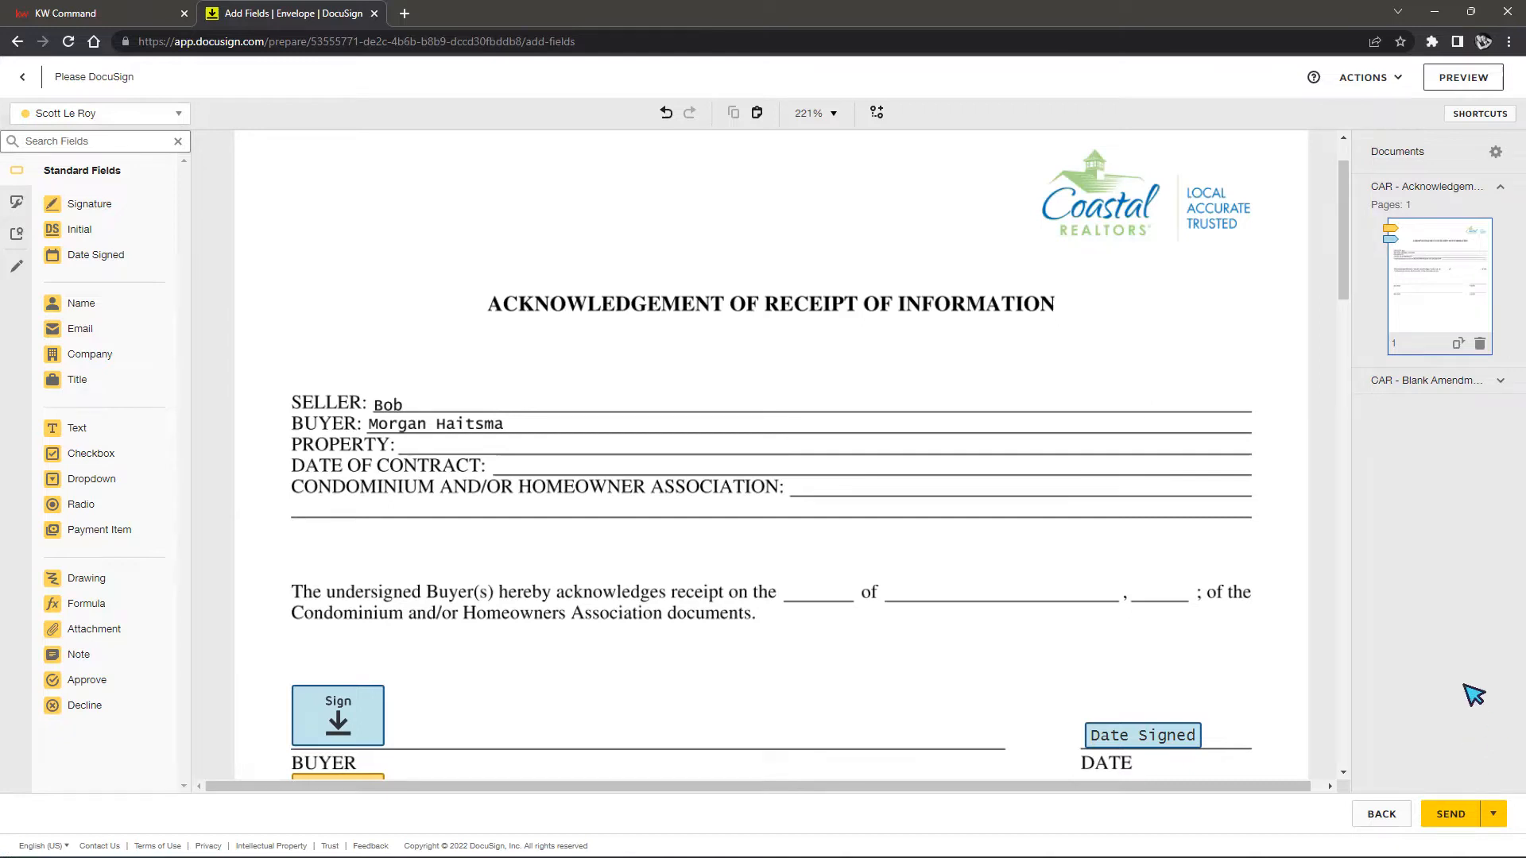
left_click(1381, 79)
left_click(1341, 127)
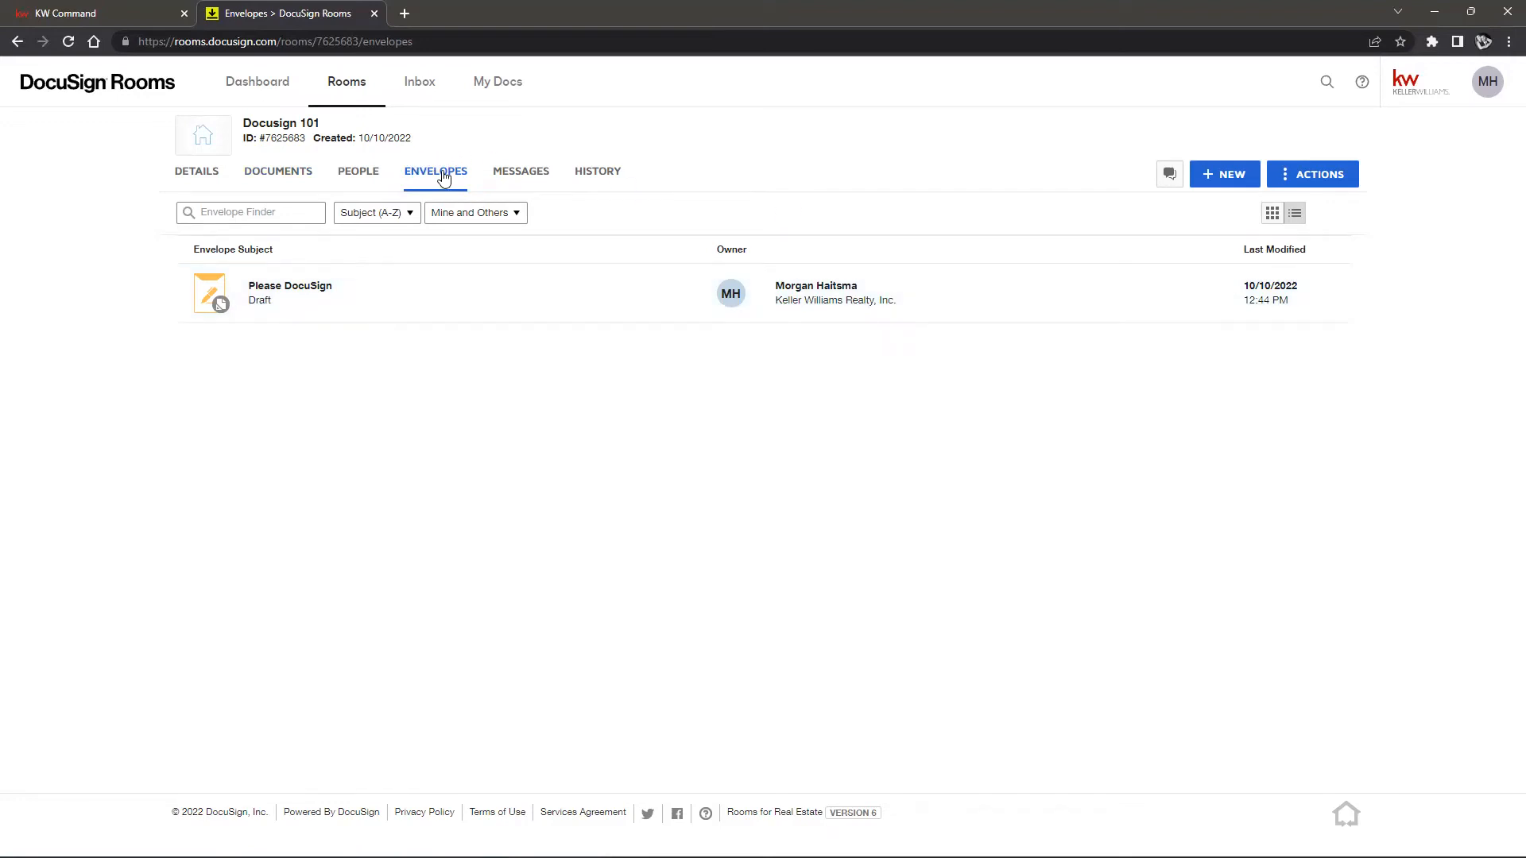
Switch from the room's Documents tab back to its Envelopes list
left_click(268, 177)
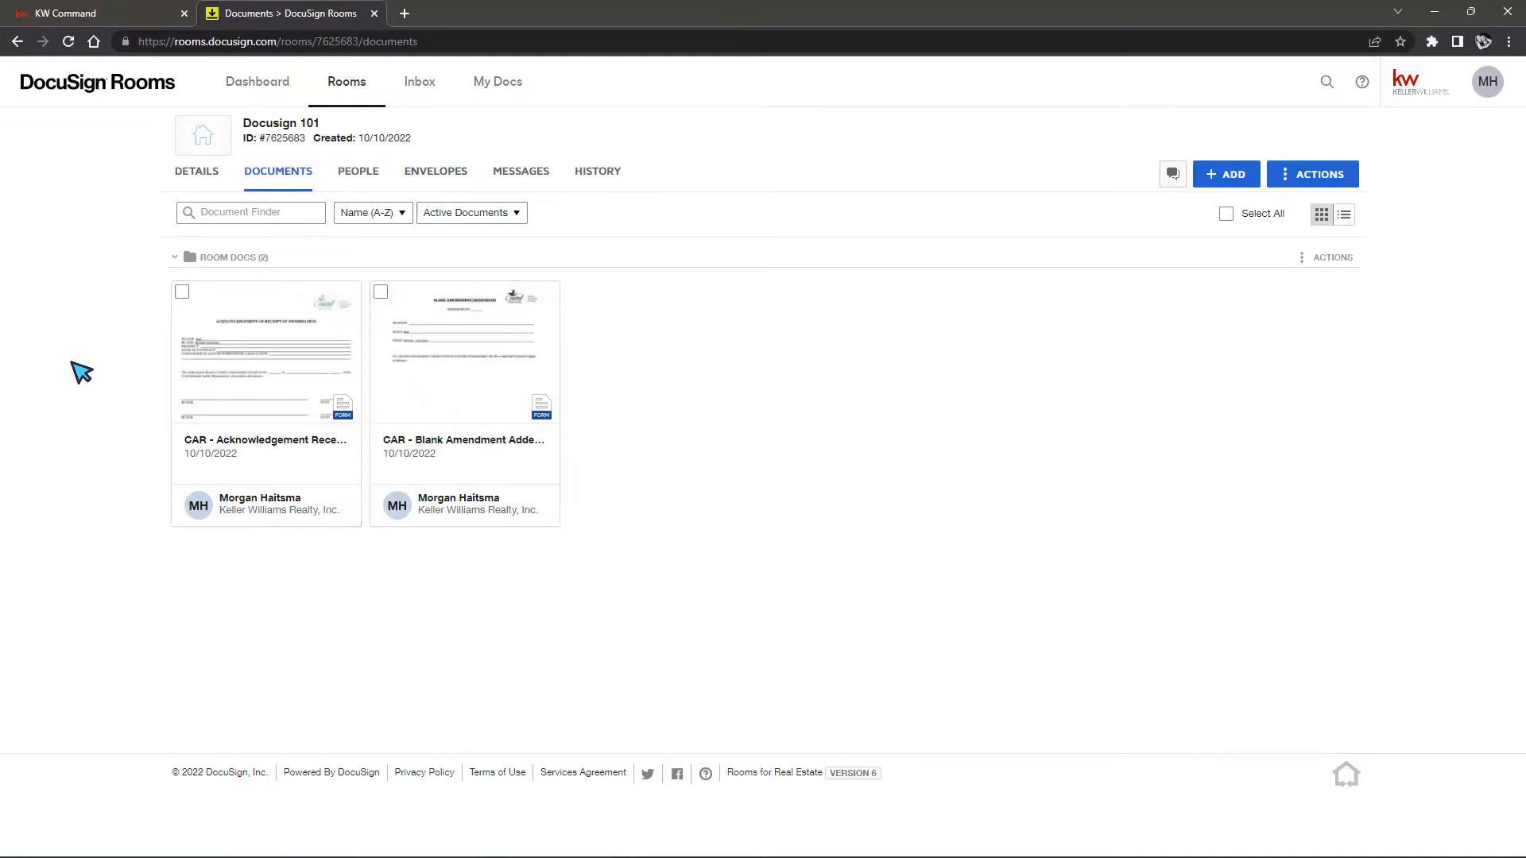
left_click(408, 183)
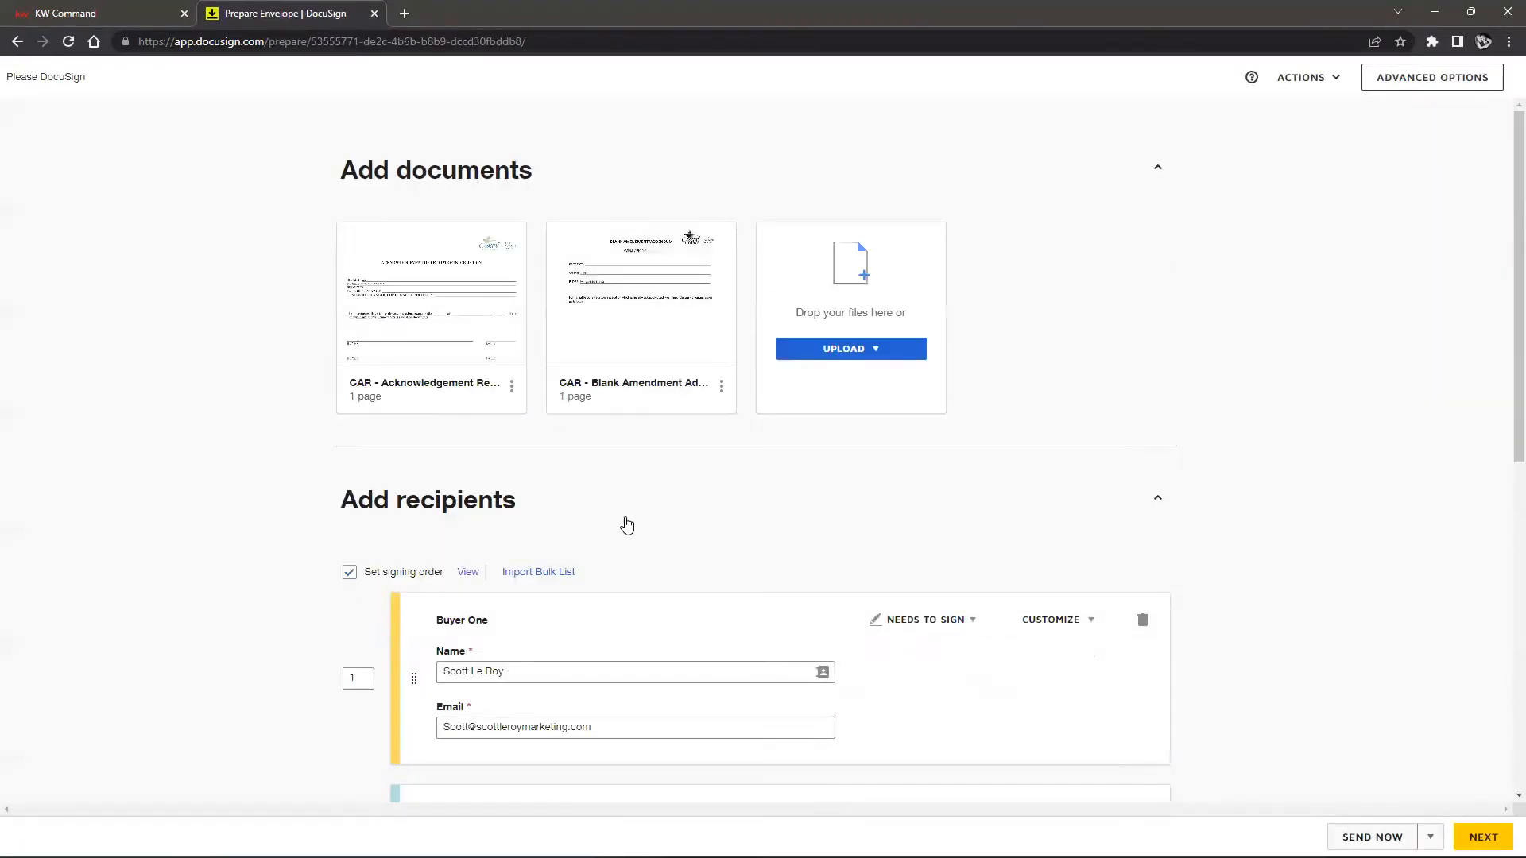
Delete the Buyer One recipient and their fields, leaving only Seller One
left_click(632, 508)
scroll(787, 509, "down", 2)
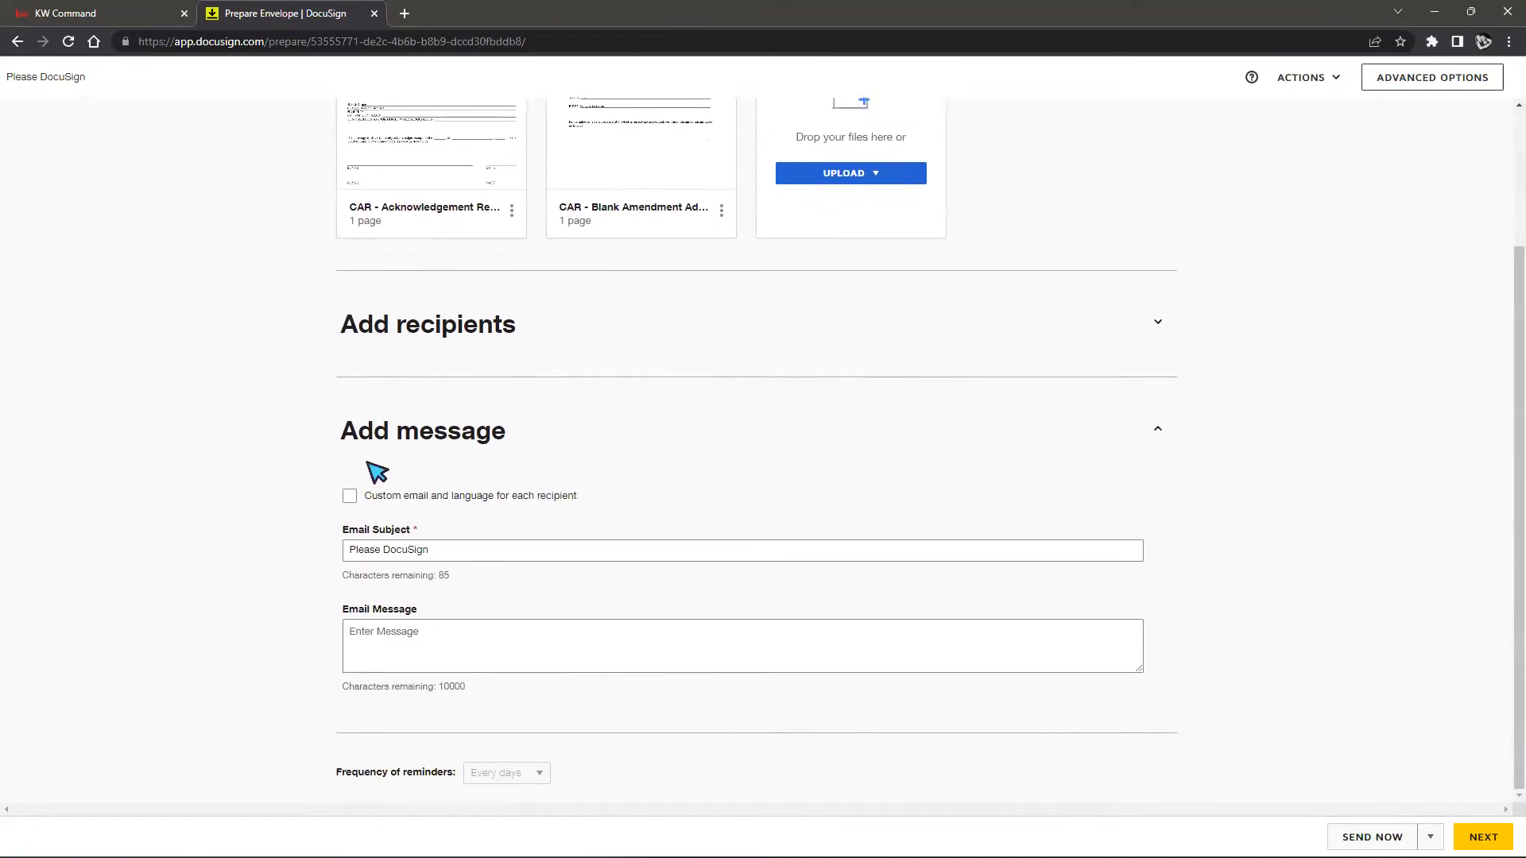
left_click(1156, 328)
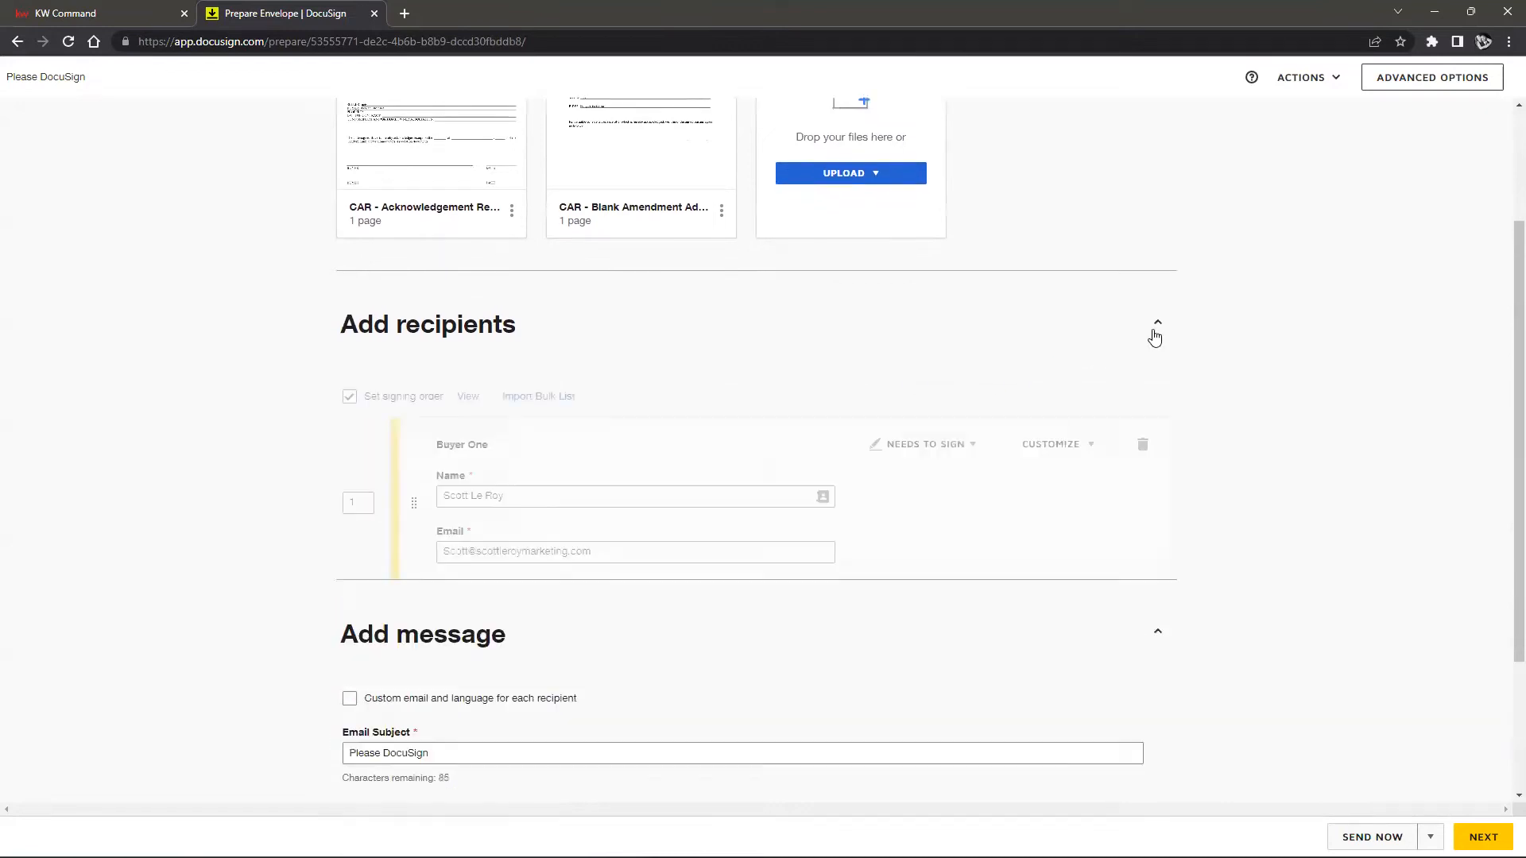
left_click(1145, 446)
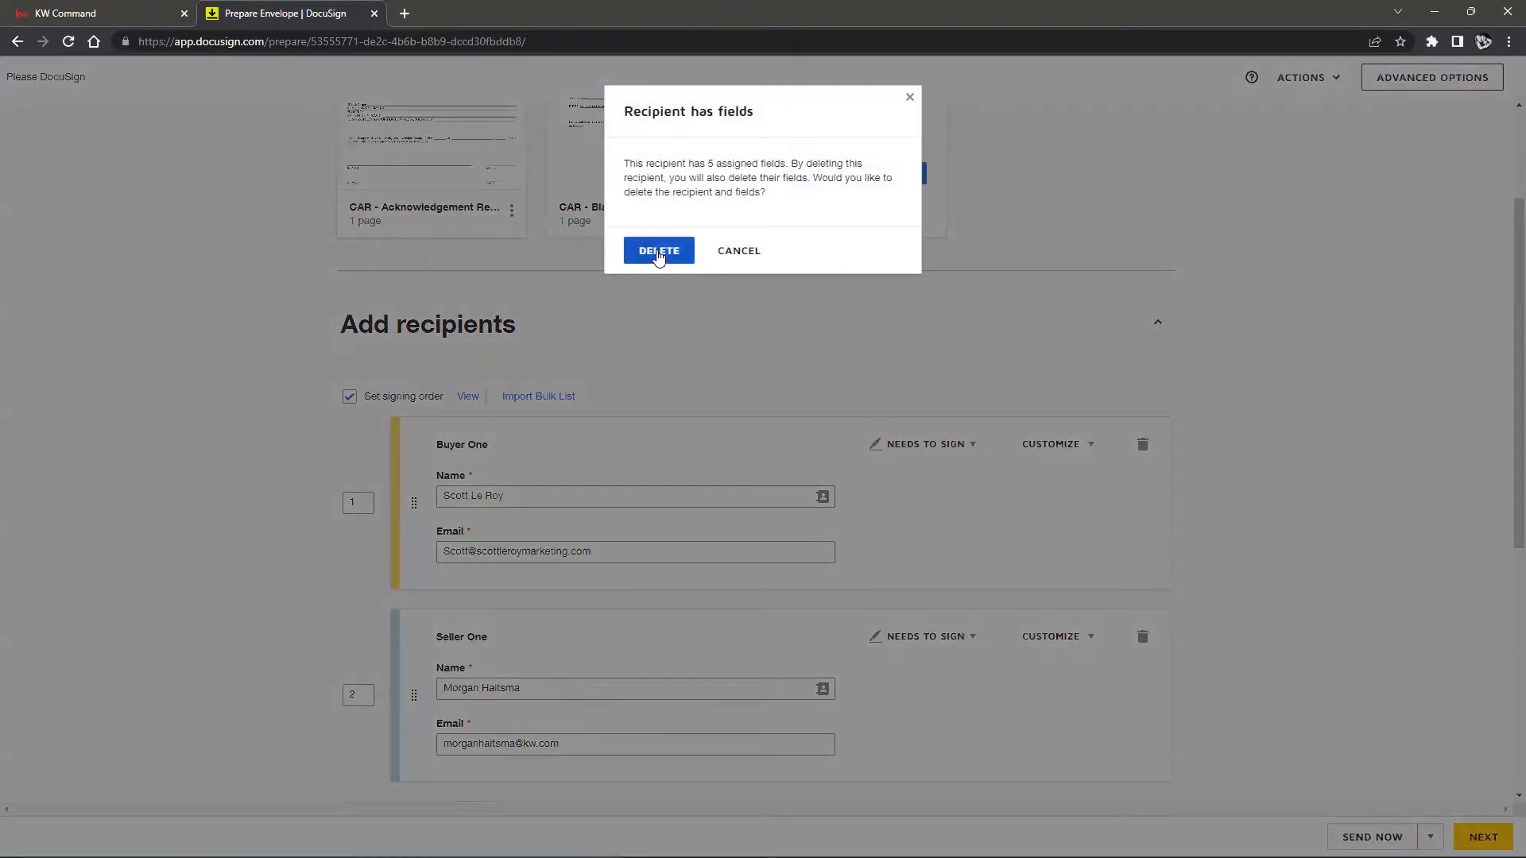
left_click(658, 249)
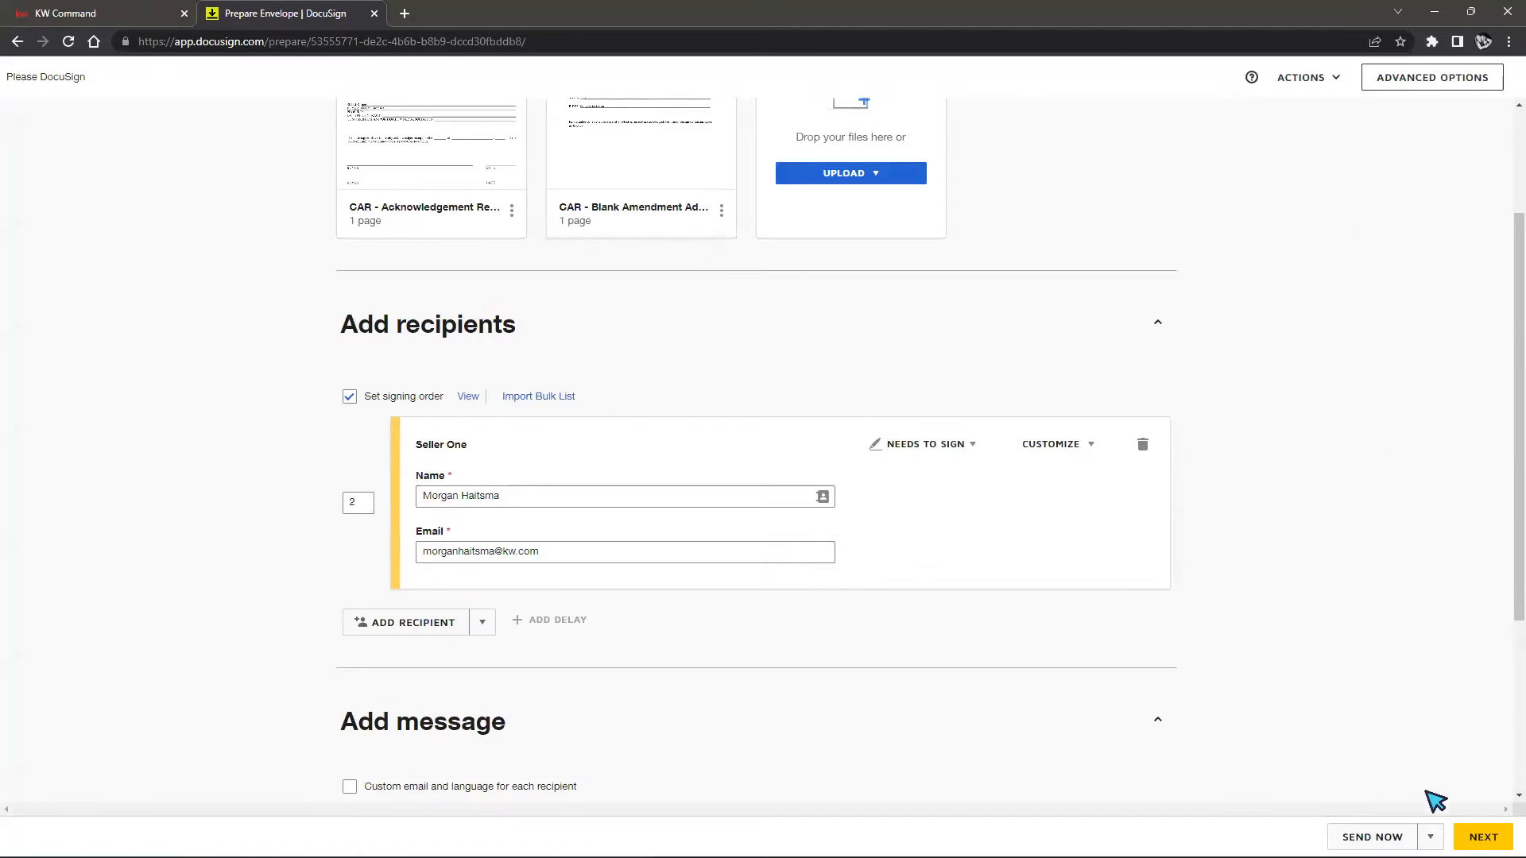
Continue to the field placement page and send the envelope
left_click(1483, 836)
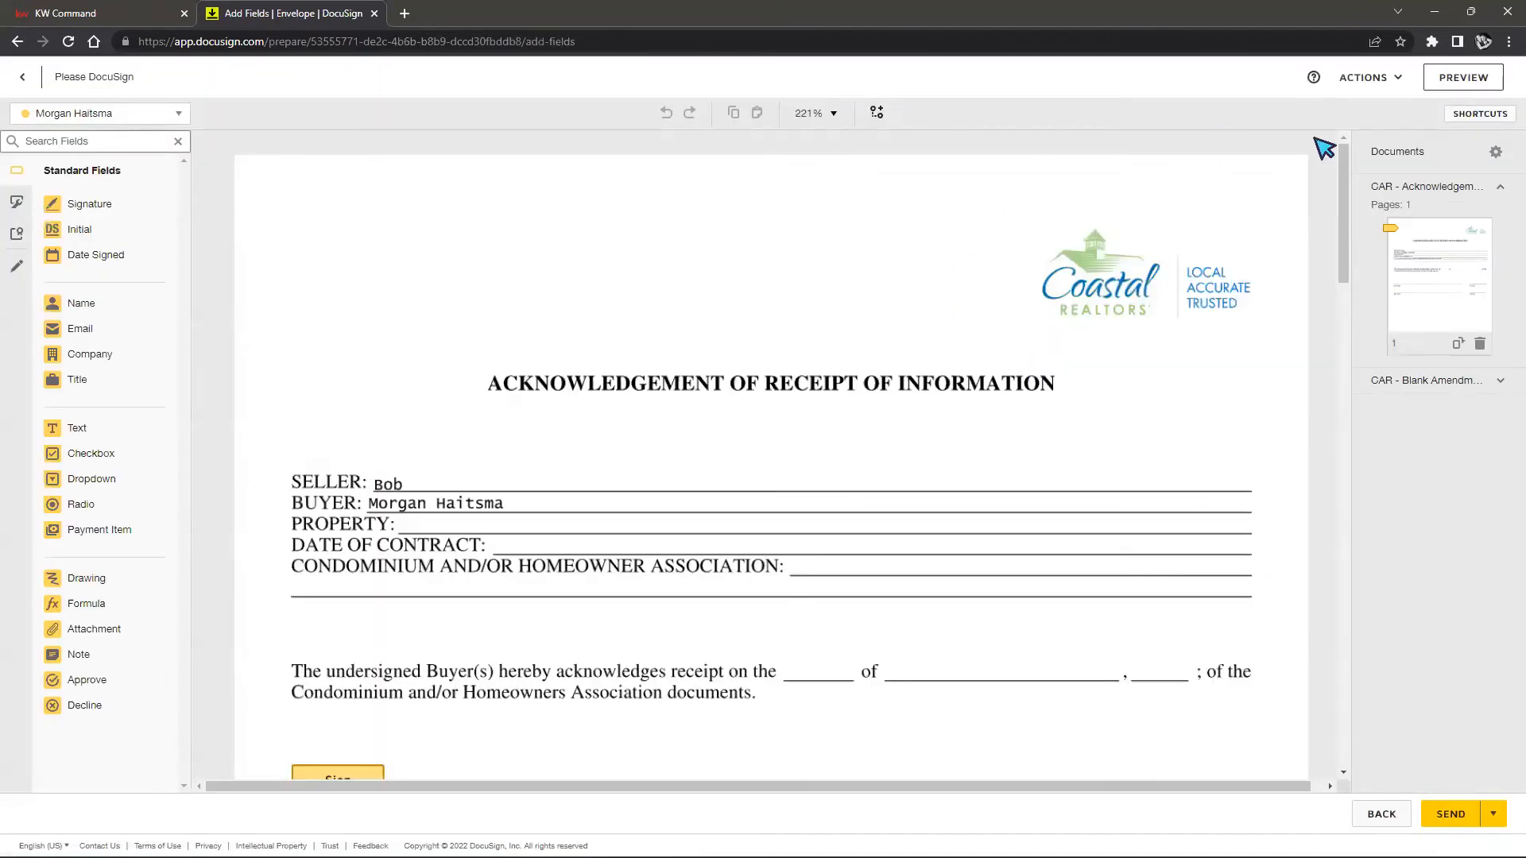
left_click(22, 75)
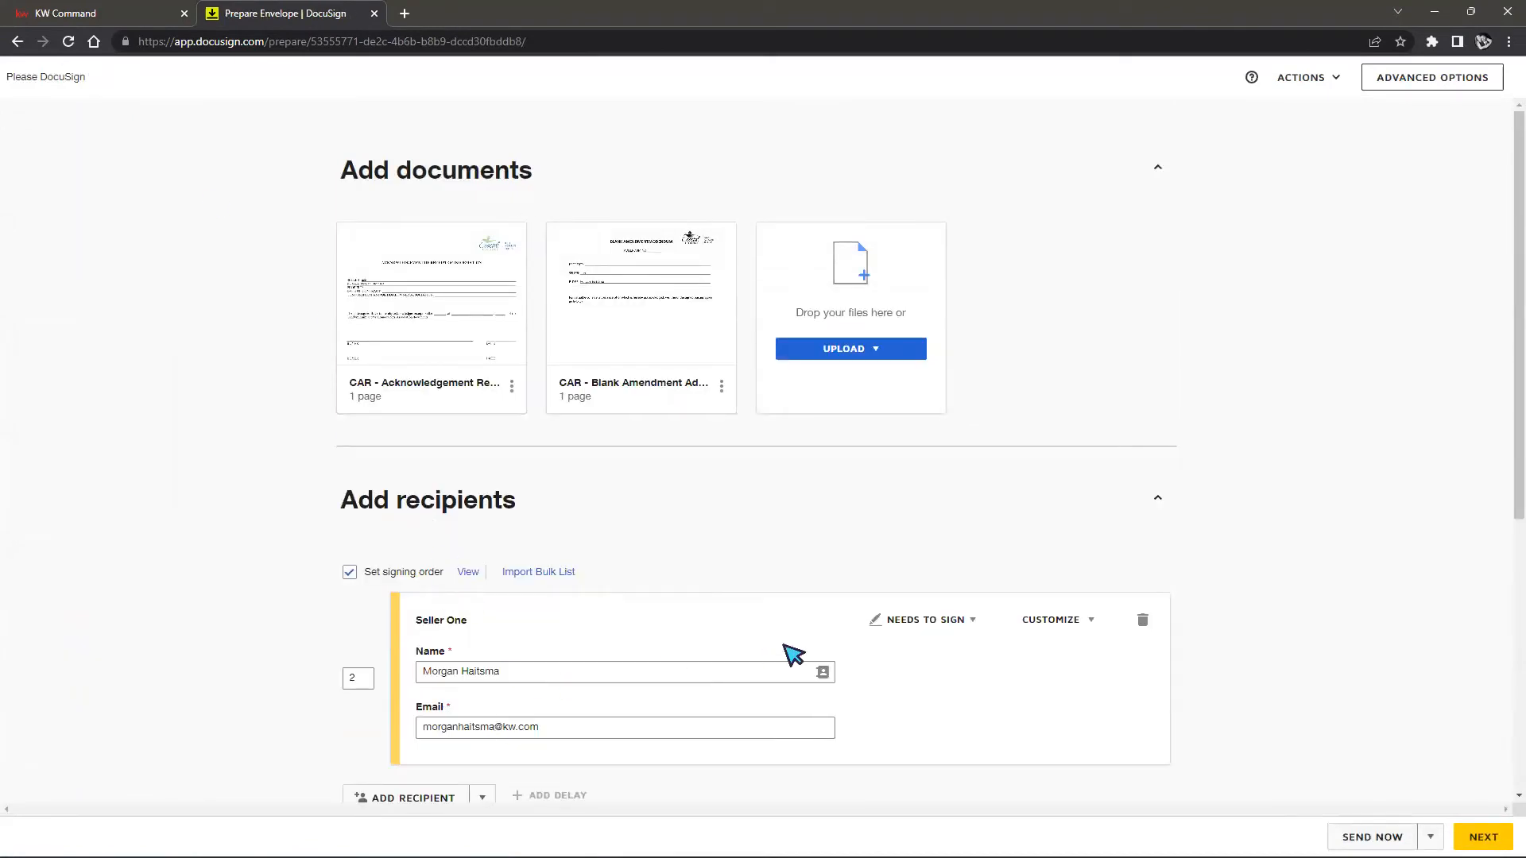
scroll(783, 645, "down", 2)
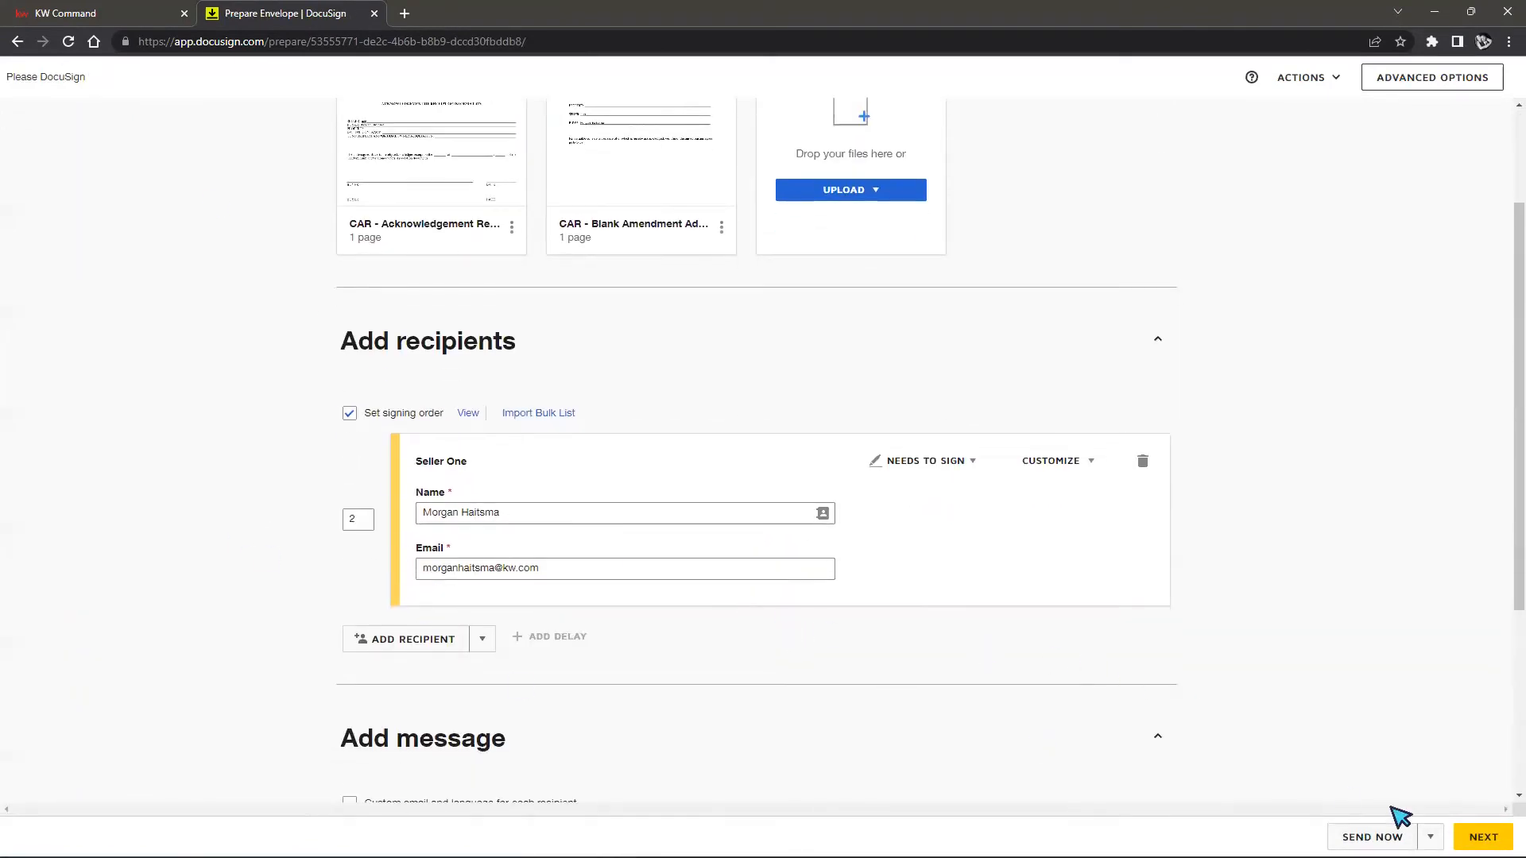
left_click(1478, 836)
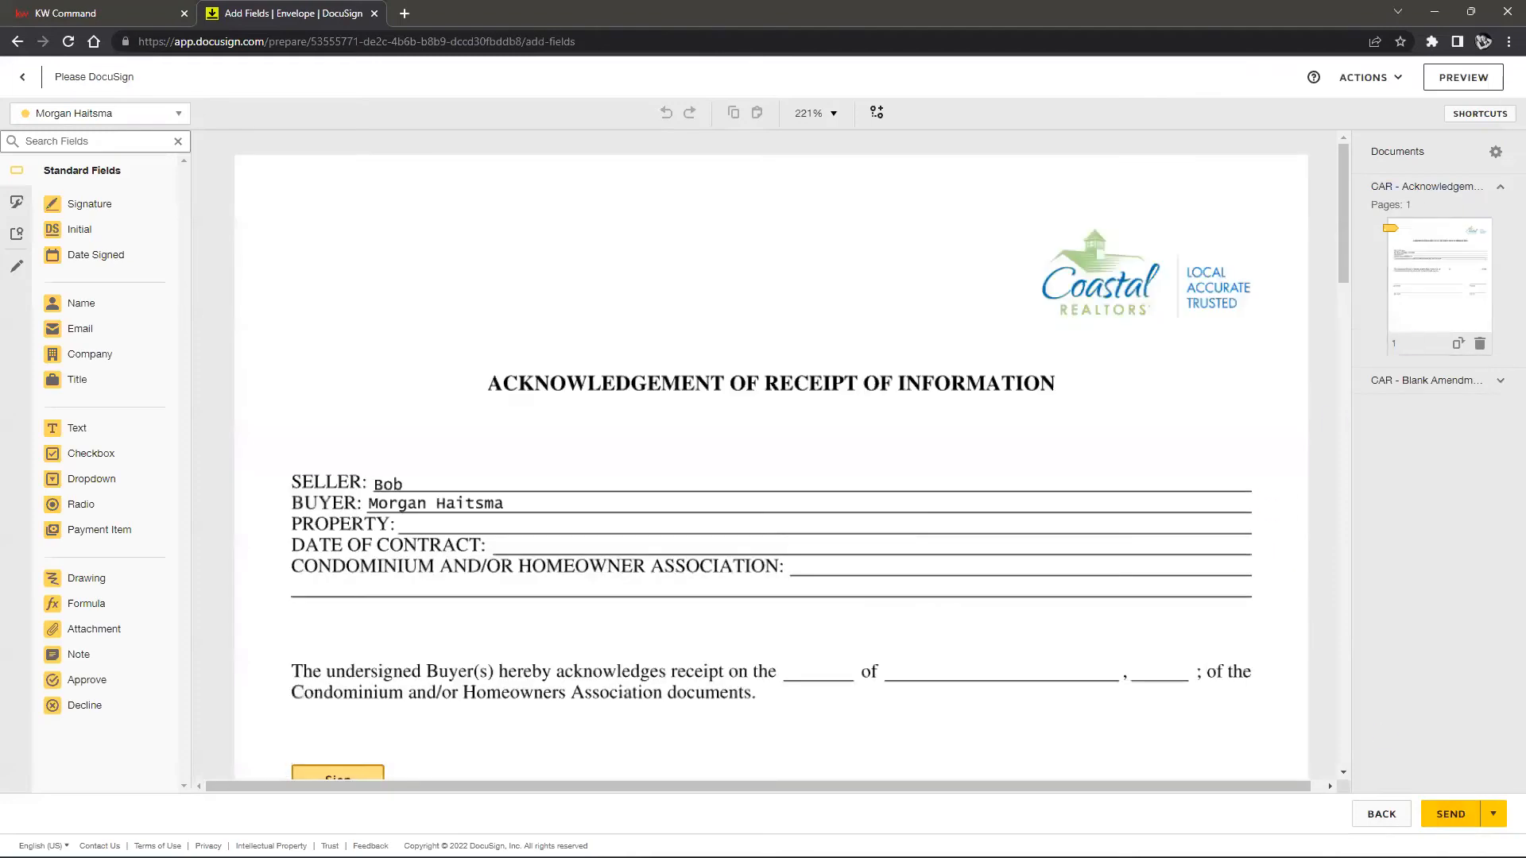
left_click(1456, 812)
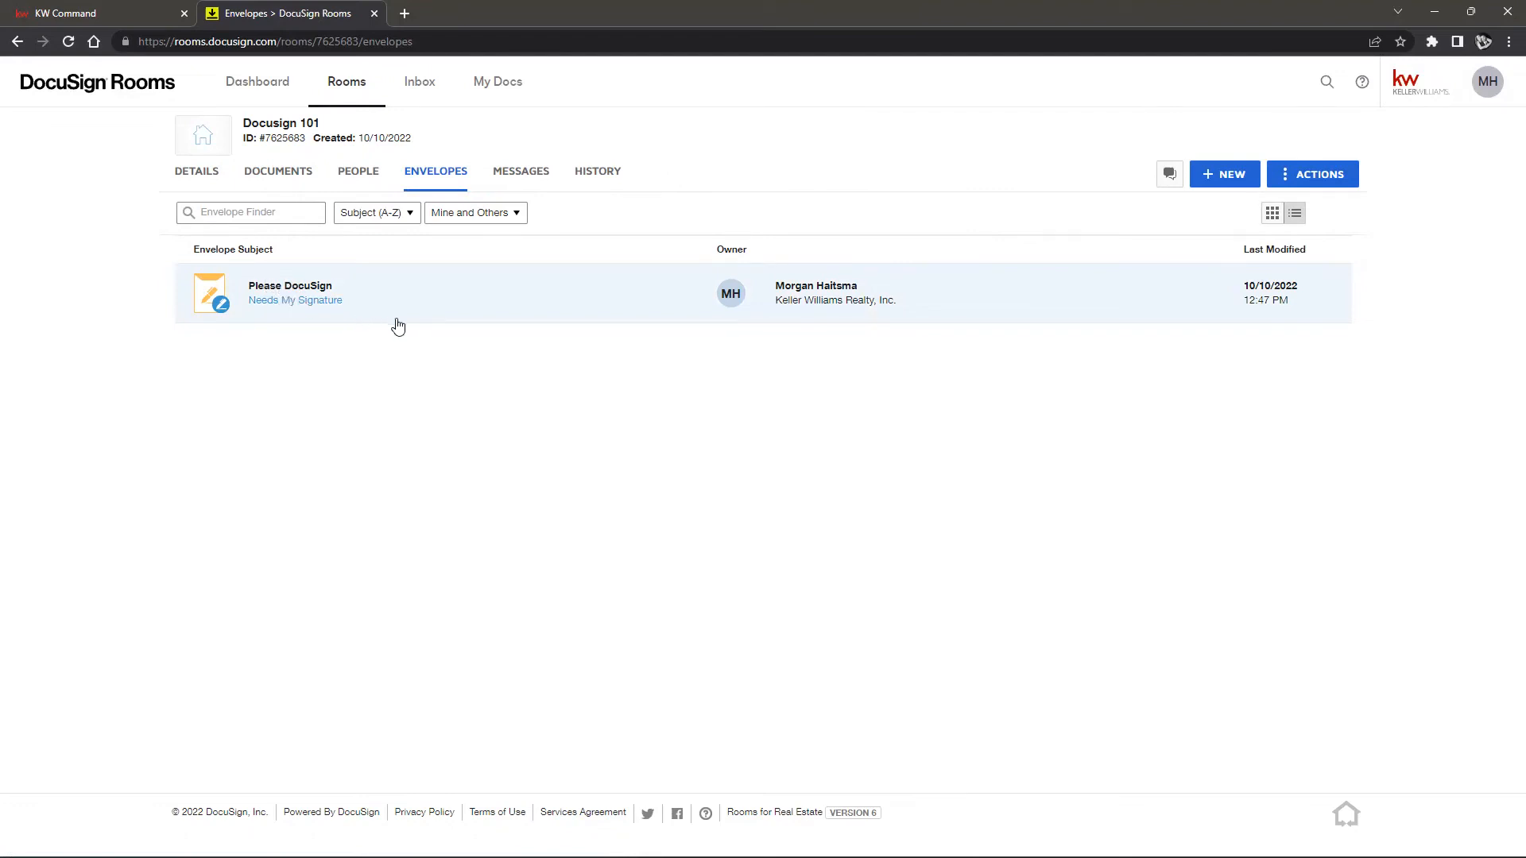
Check the Please DocuSign envelope's details, then show the Docusign 101 room's Details tab
left_click(1487, 86)
left_click(577, 419)
left_click(304, 295)
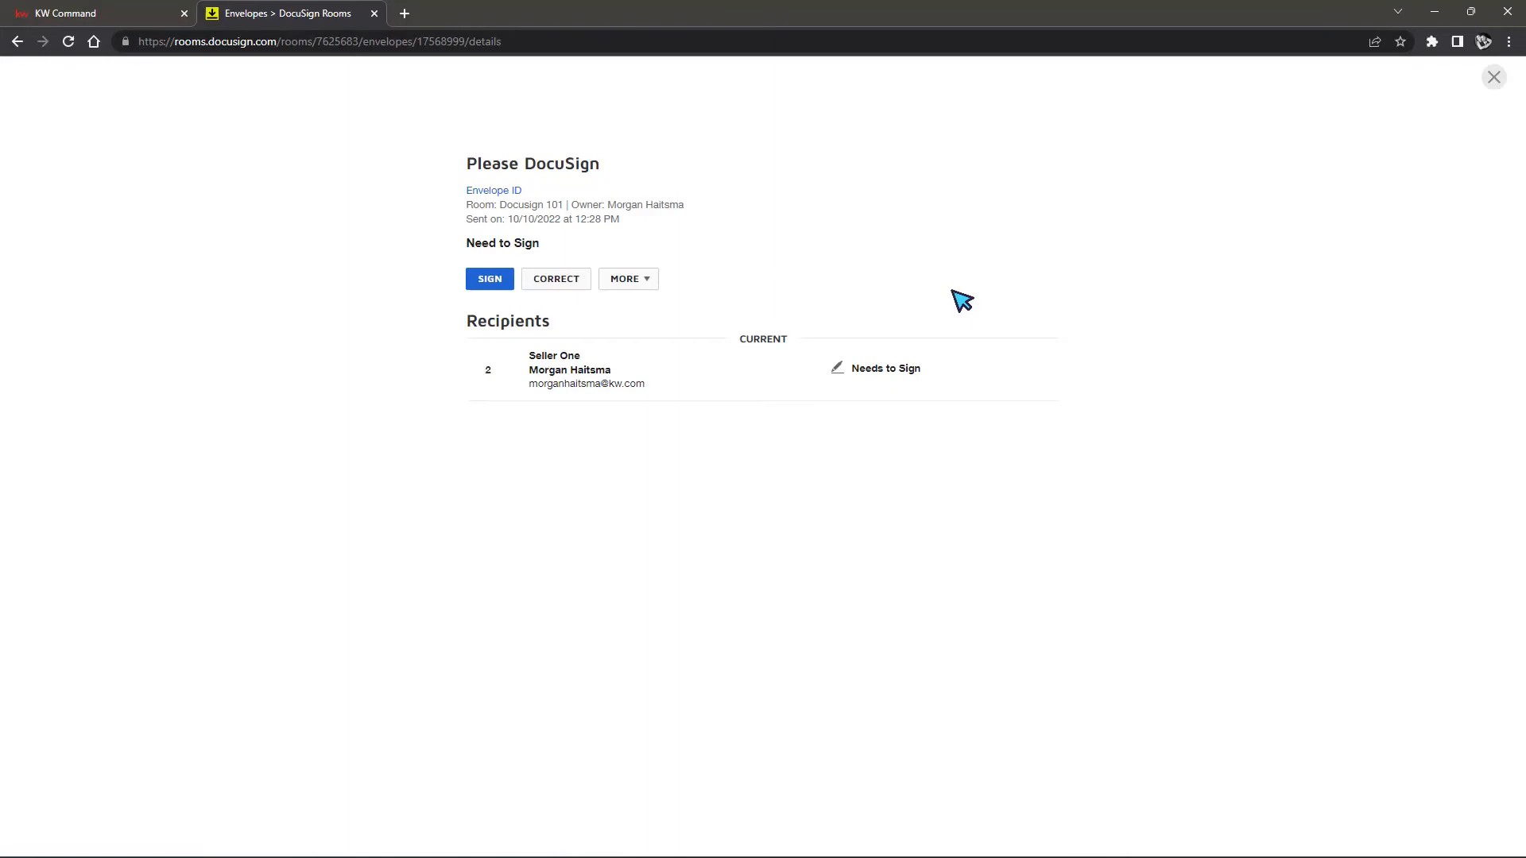
left_click(1483, 84)
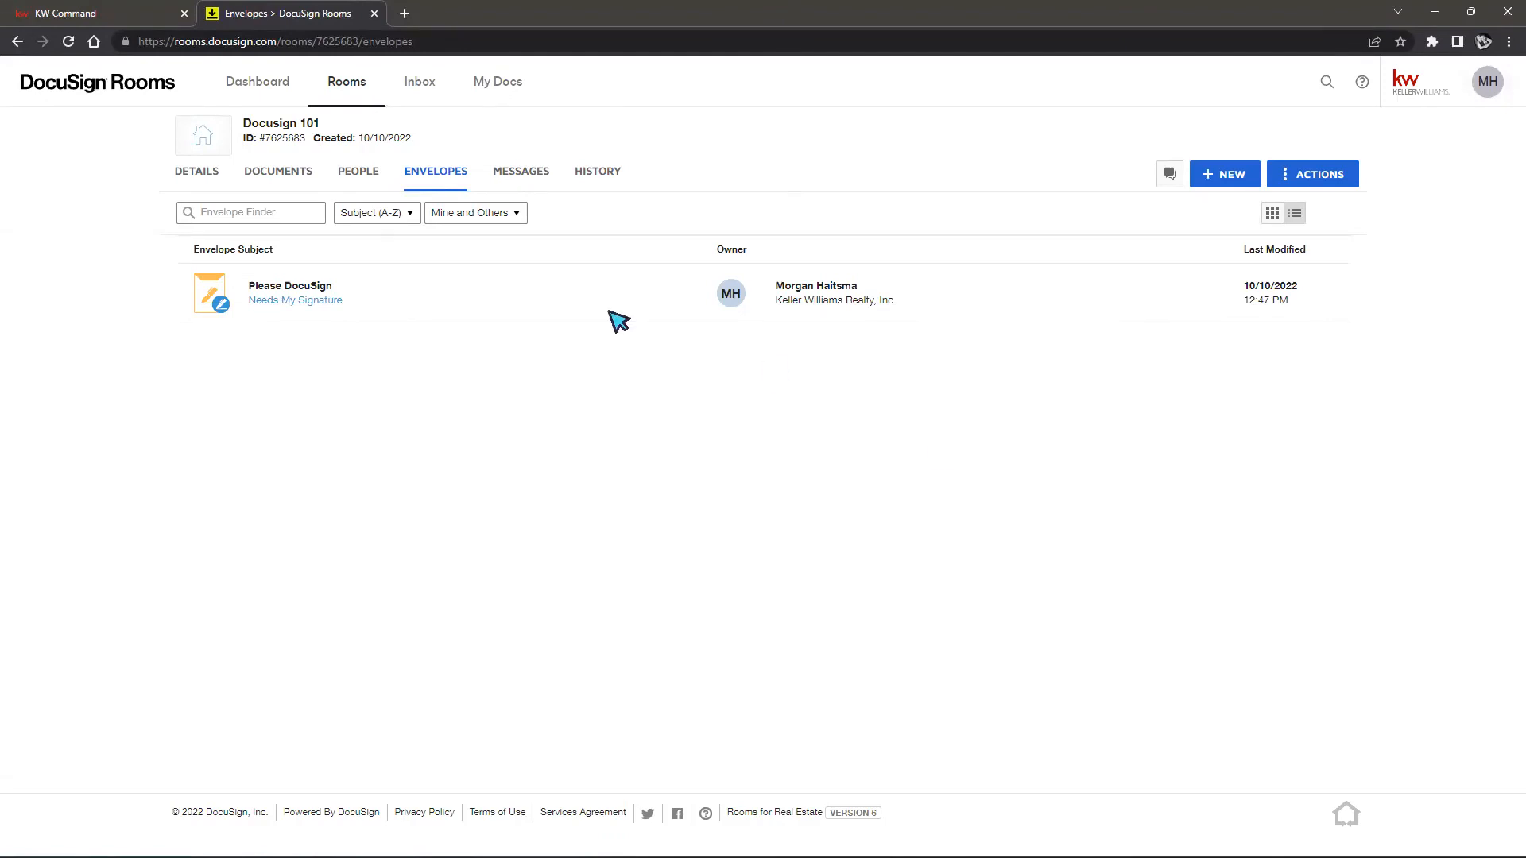
left_click(191, 182)
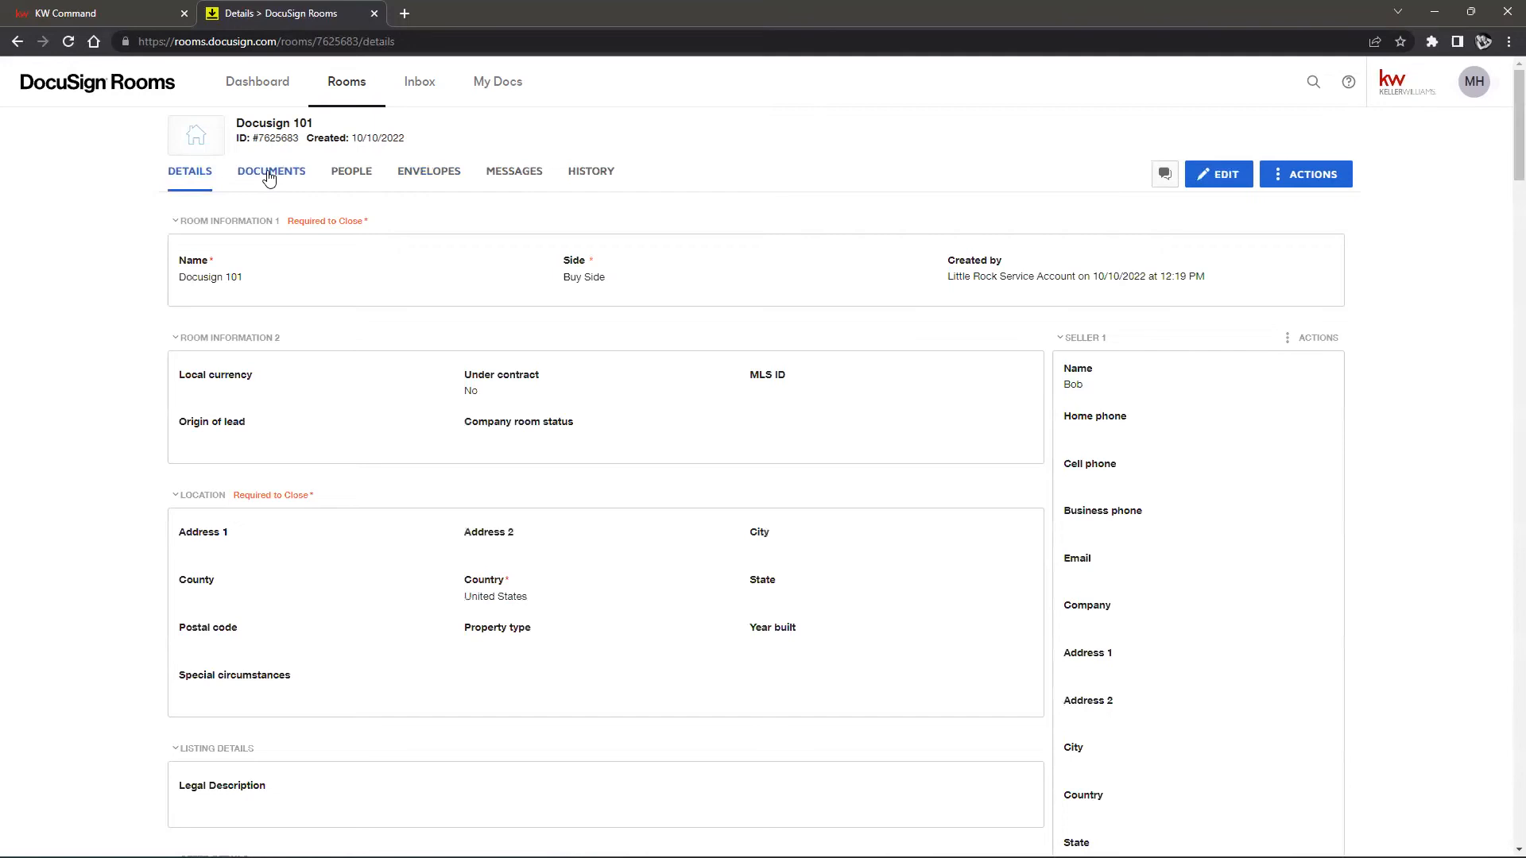